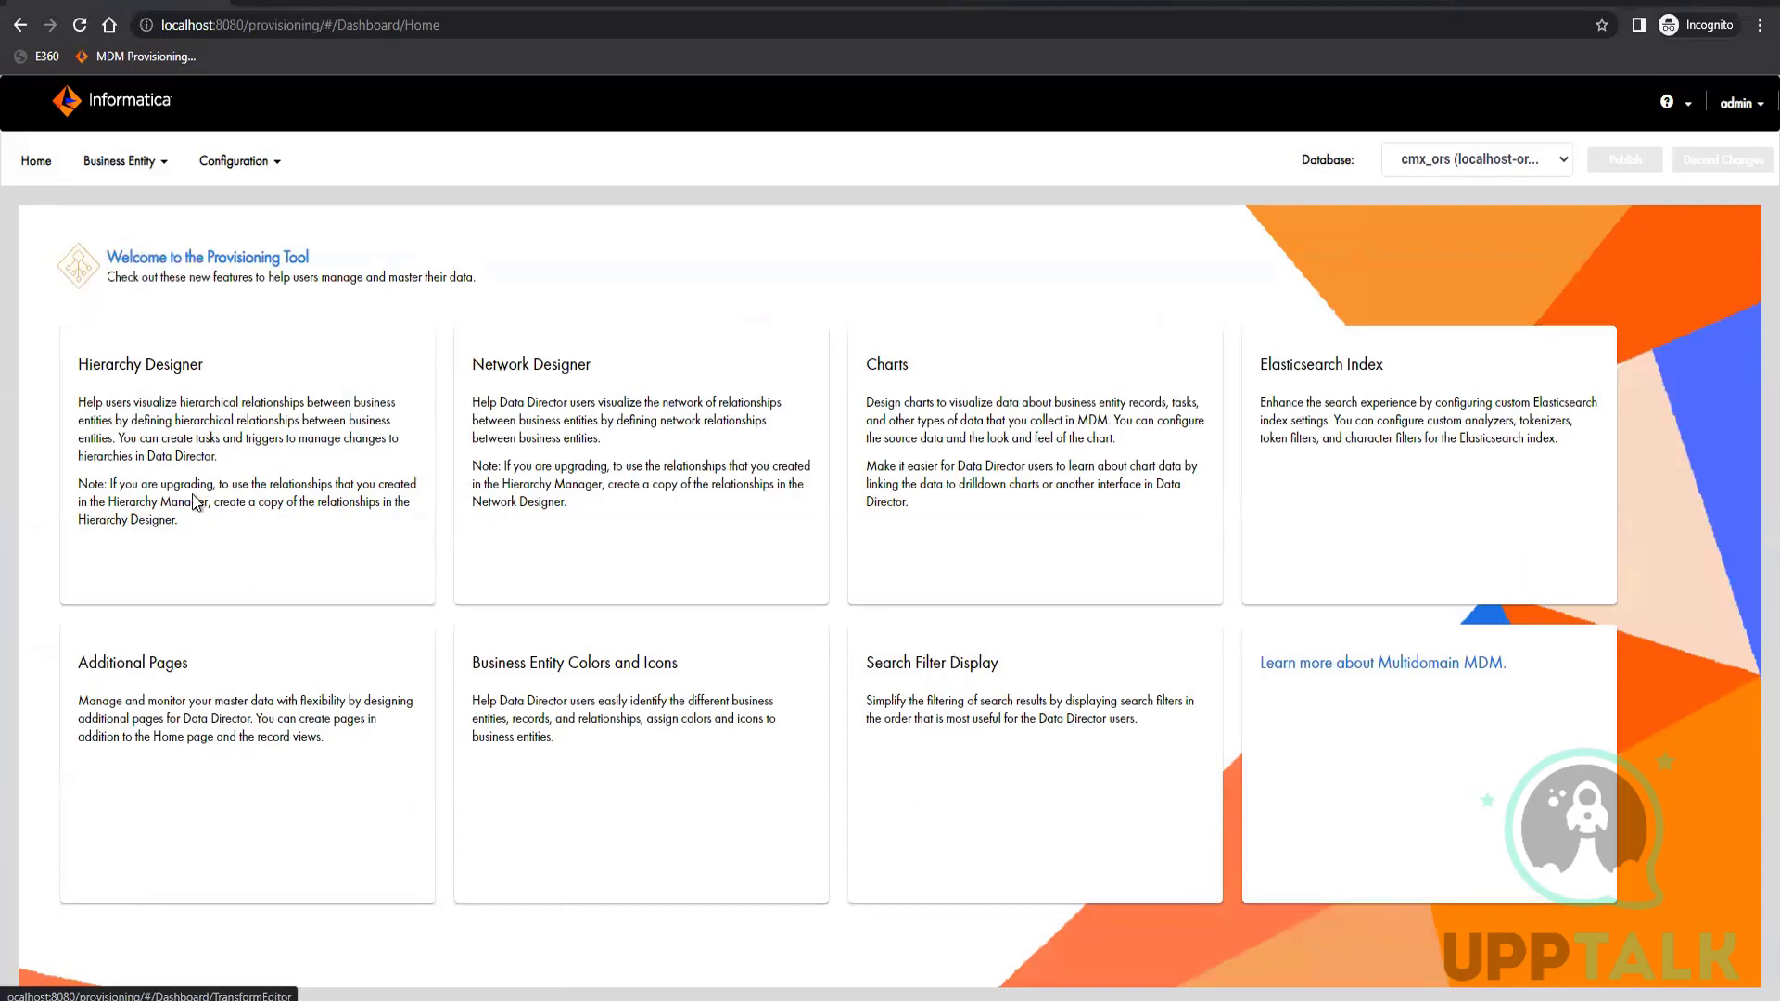
Start creating a new Business Entity to View transformation
left_click(163, 318)
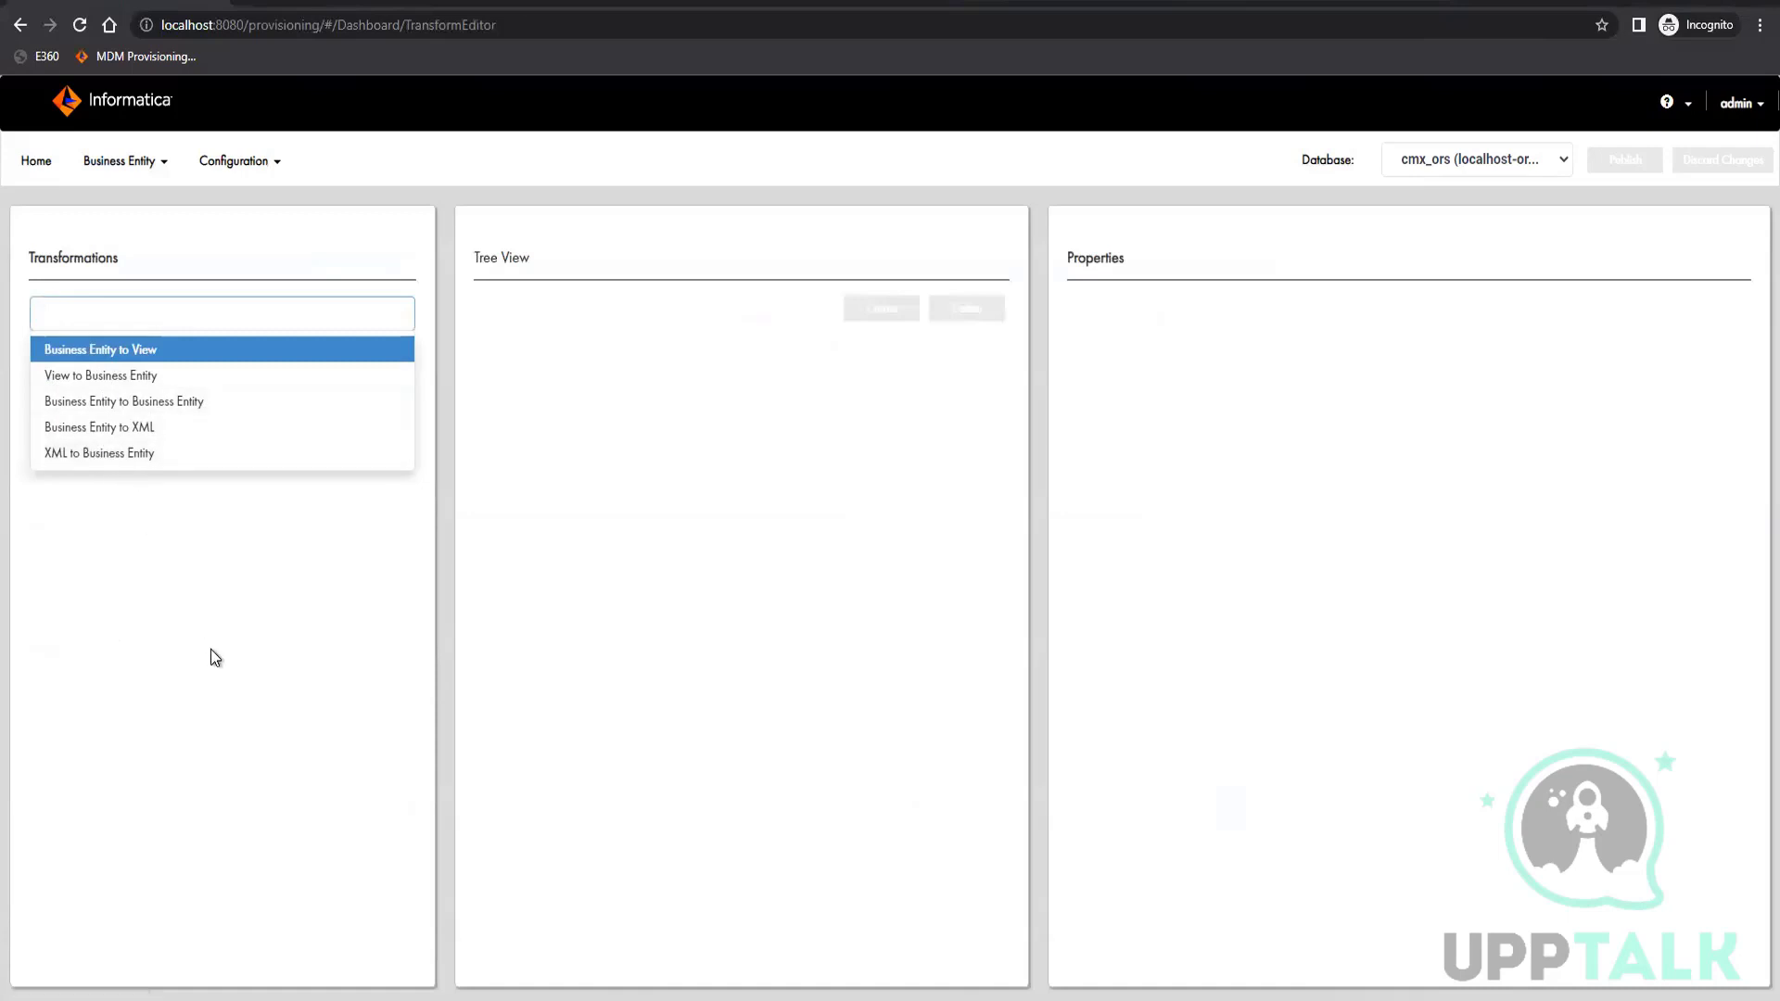
left_click(143, 349)
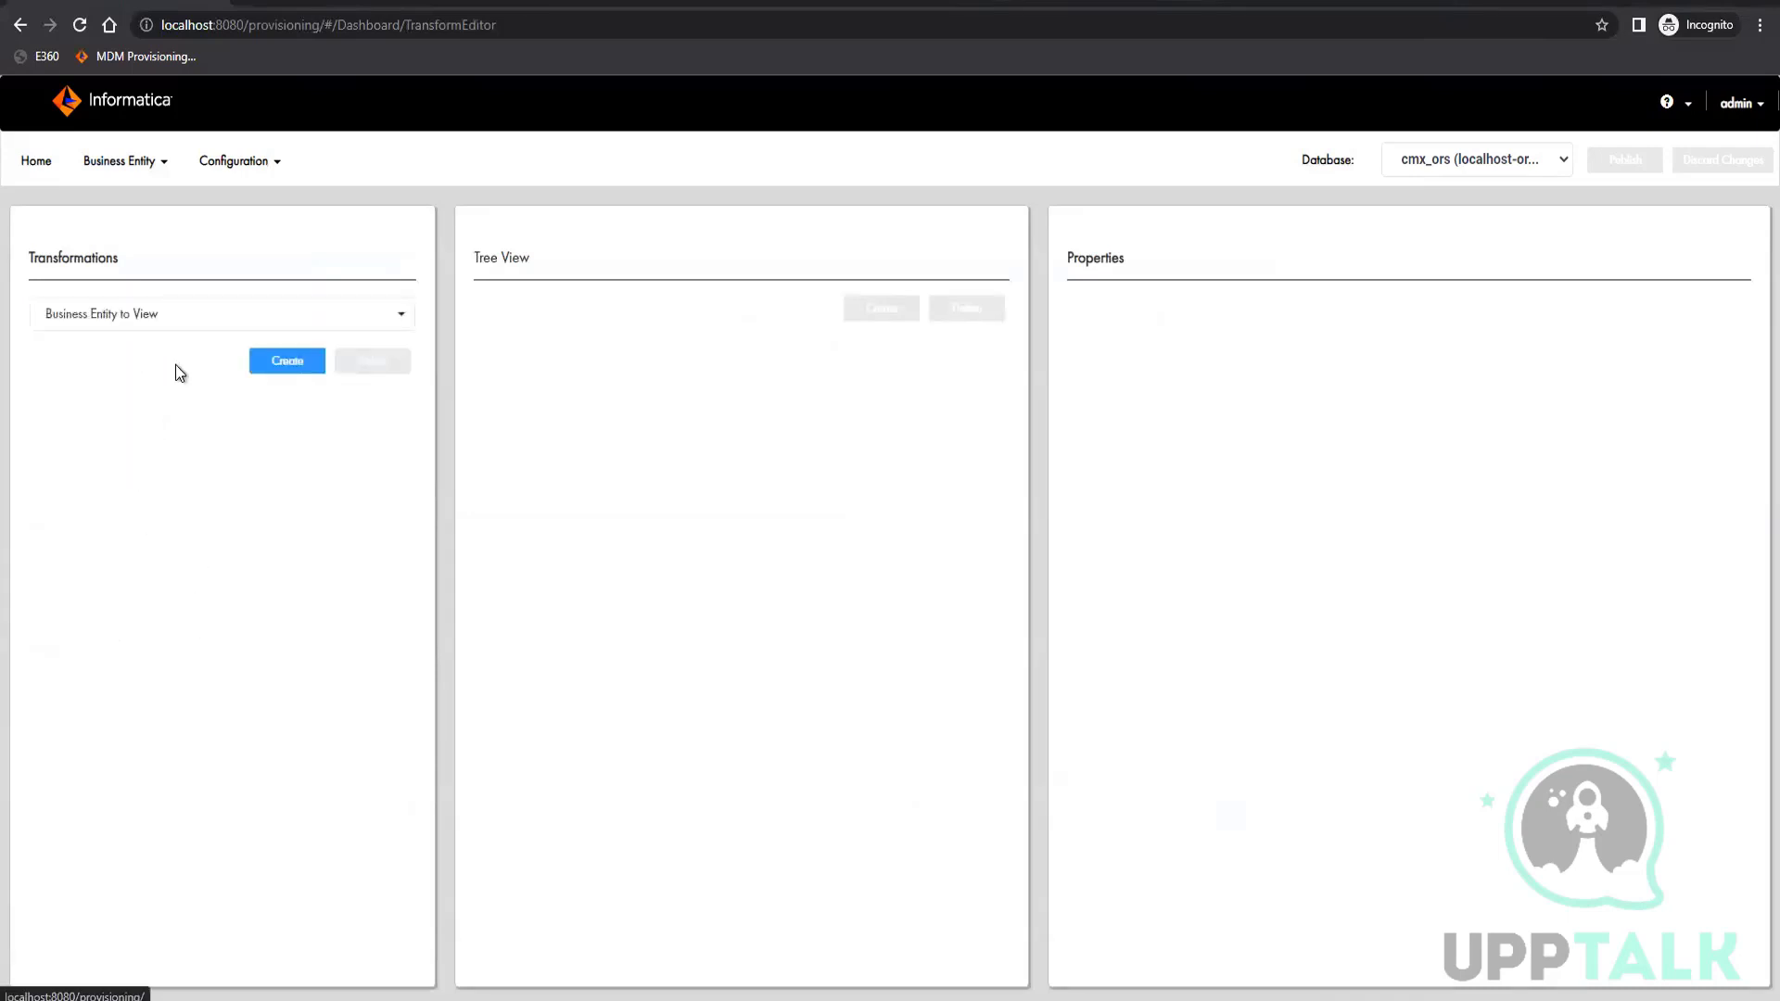
left_click(295, 359)
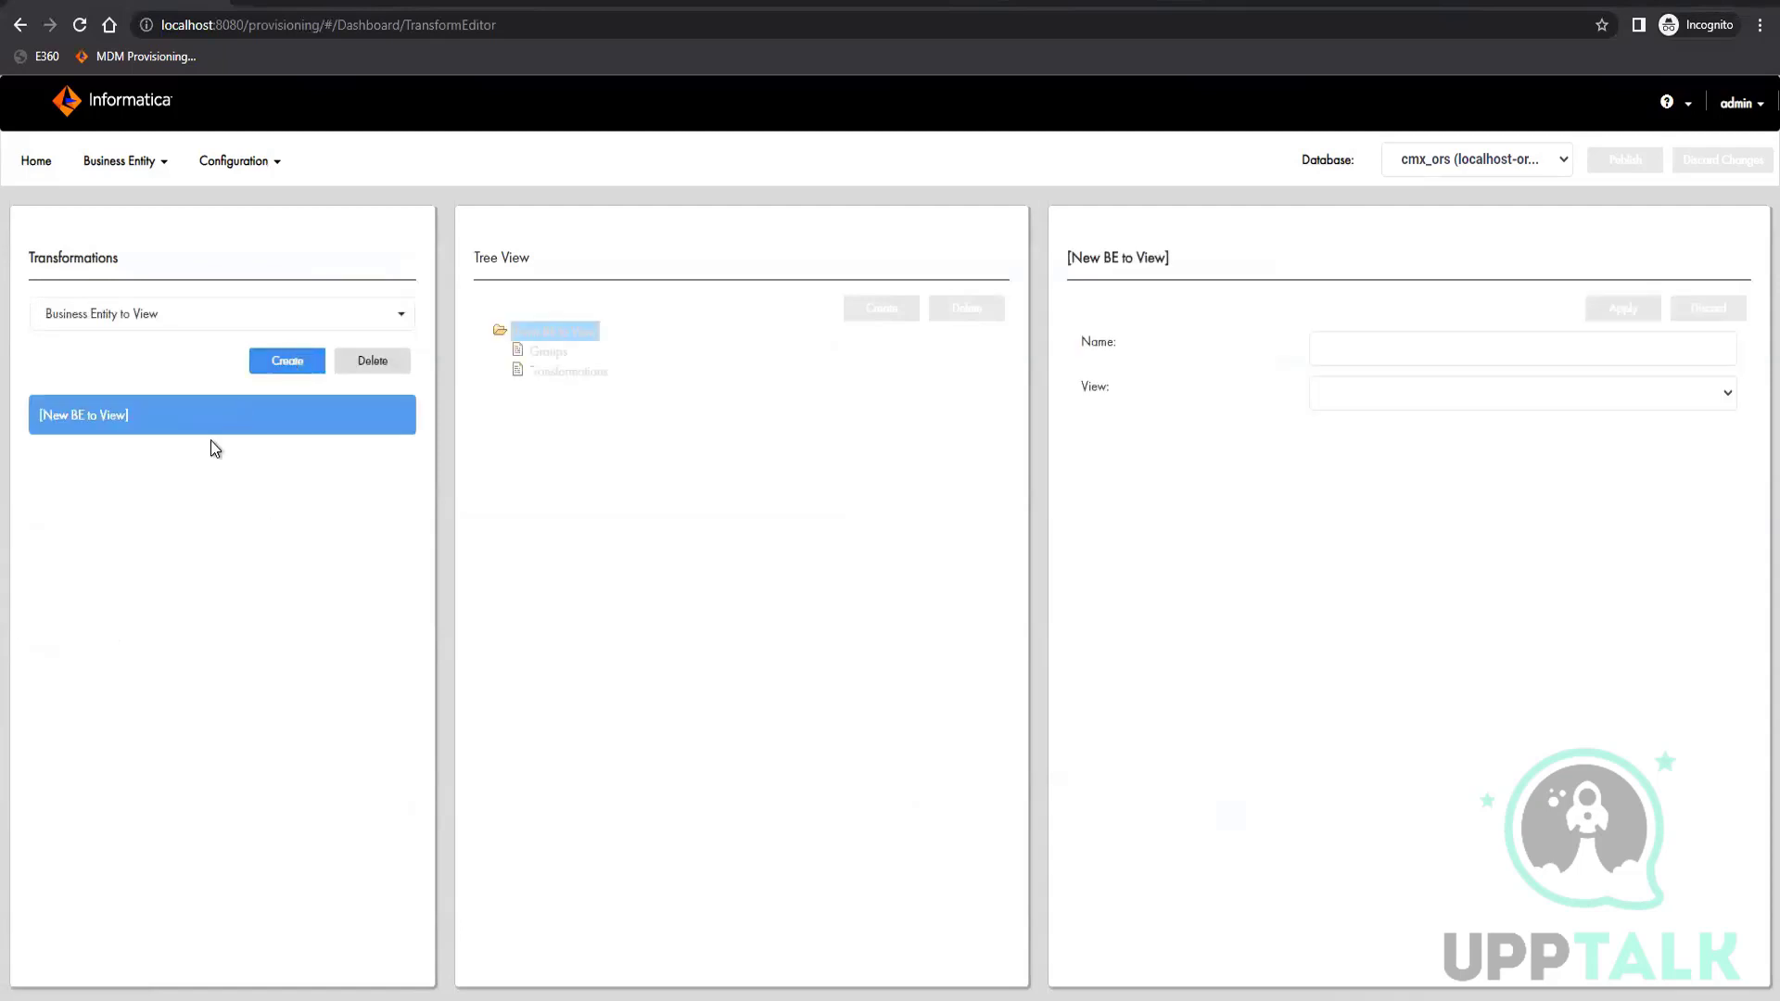
Assign the partySearchView view to the new transformation, name it partySearchView and apply the changes
left_click(1454, 392)
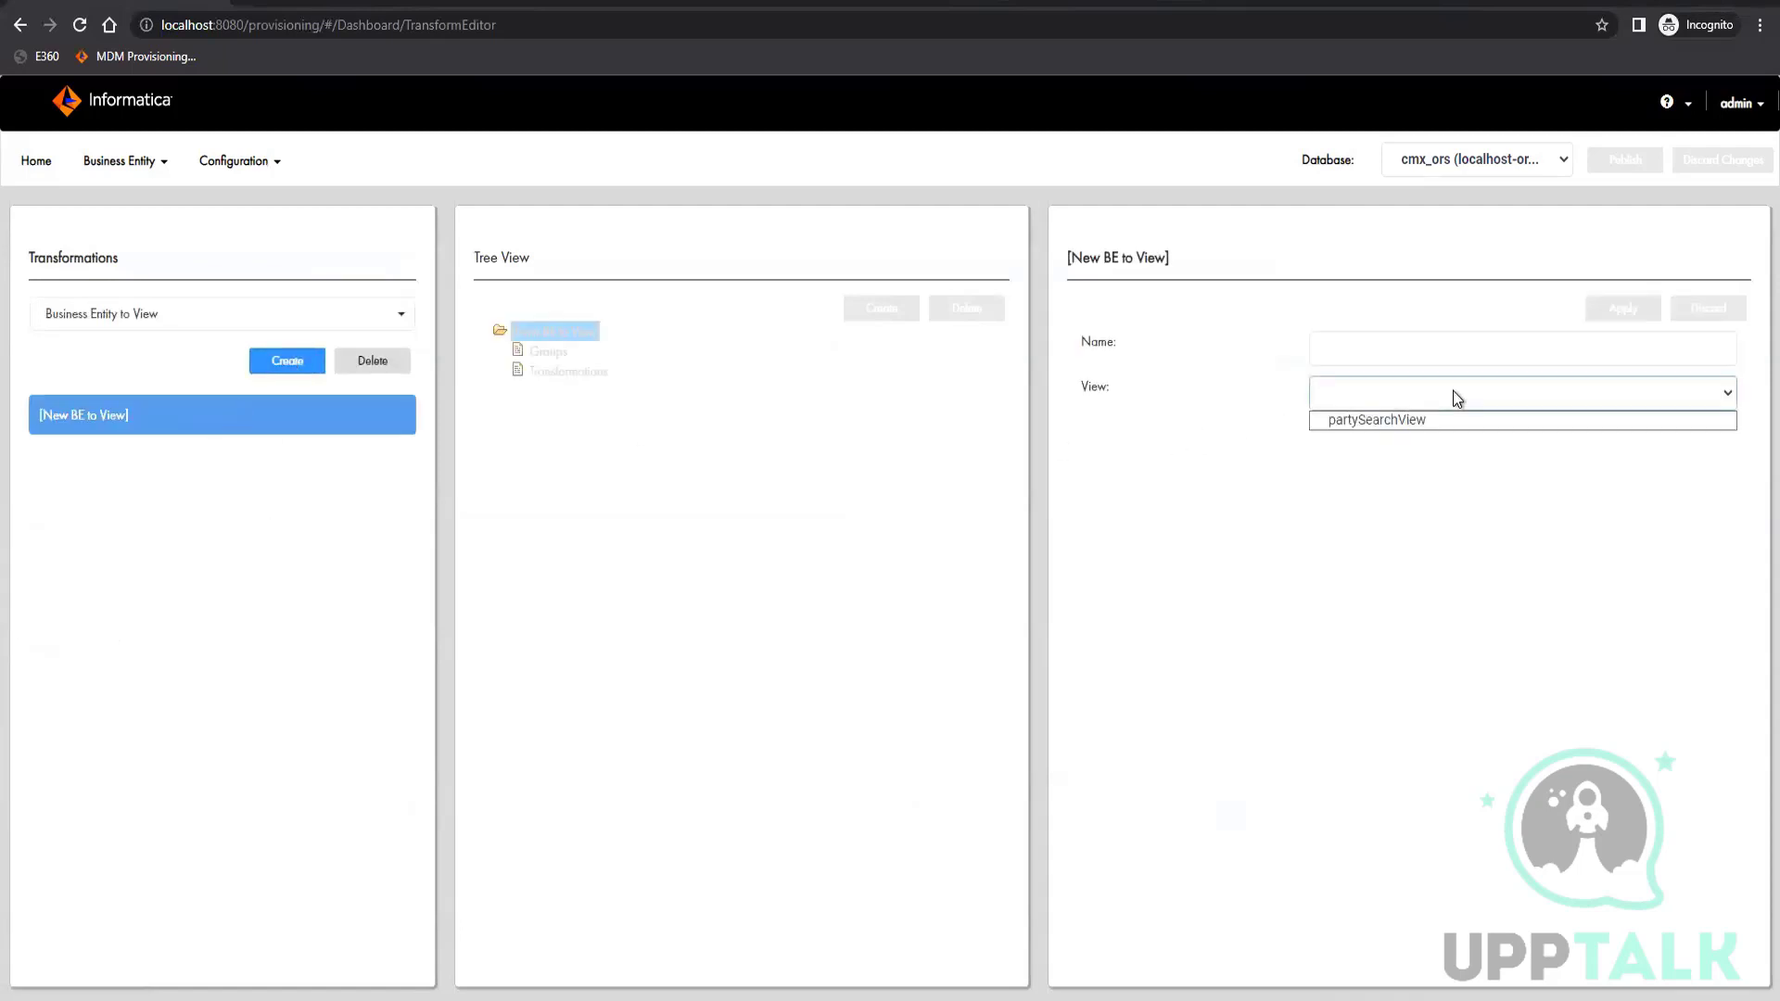
left_click(1399, 422)
left_click(1383, 343)
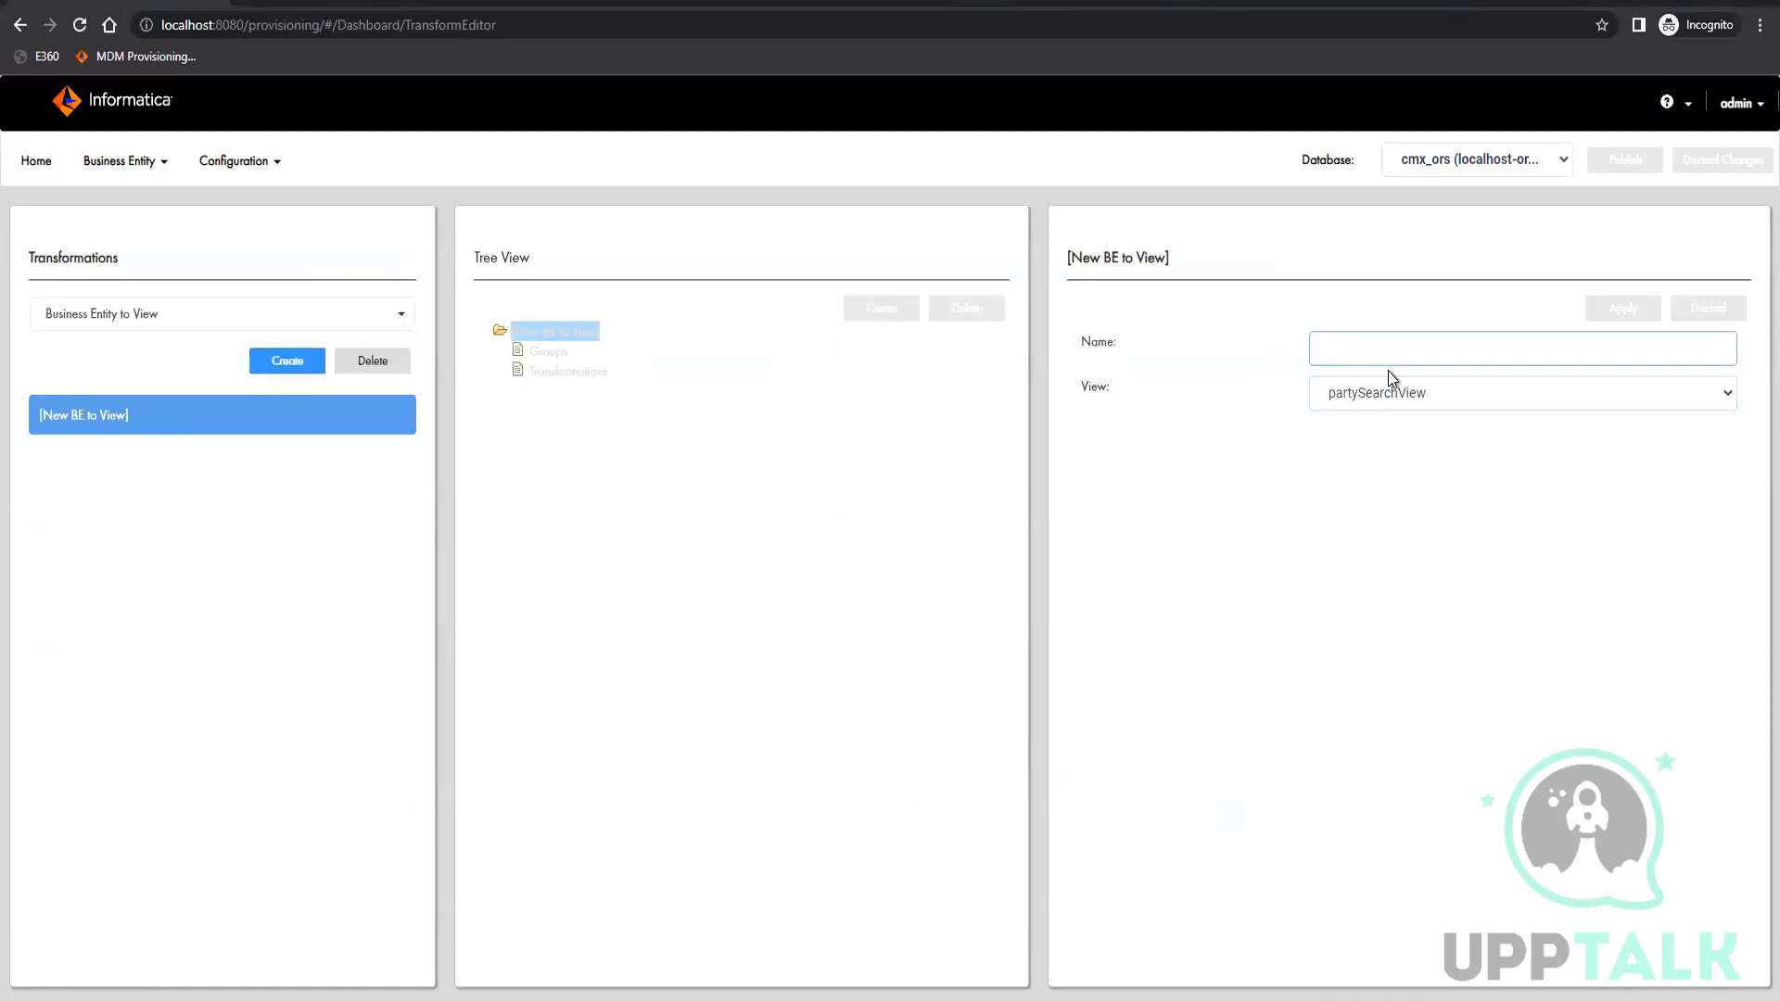
type("p")
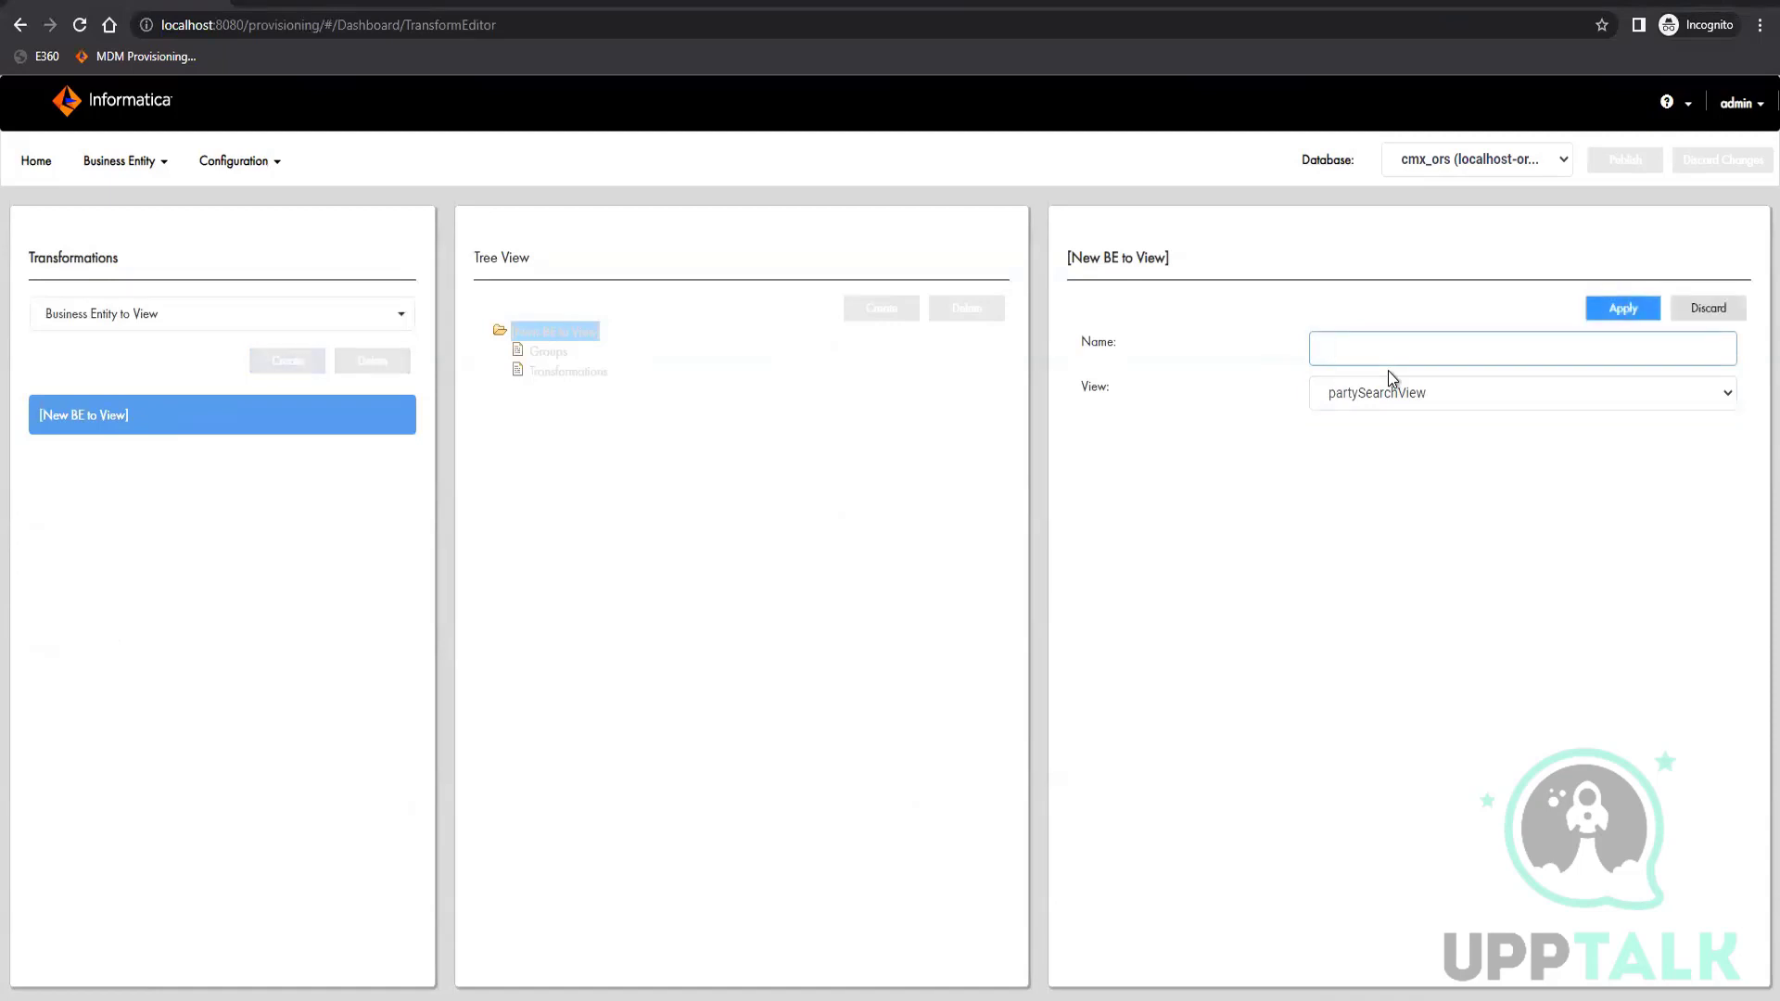
type("artySearchg")
left_click(1627, 309)
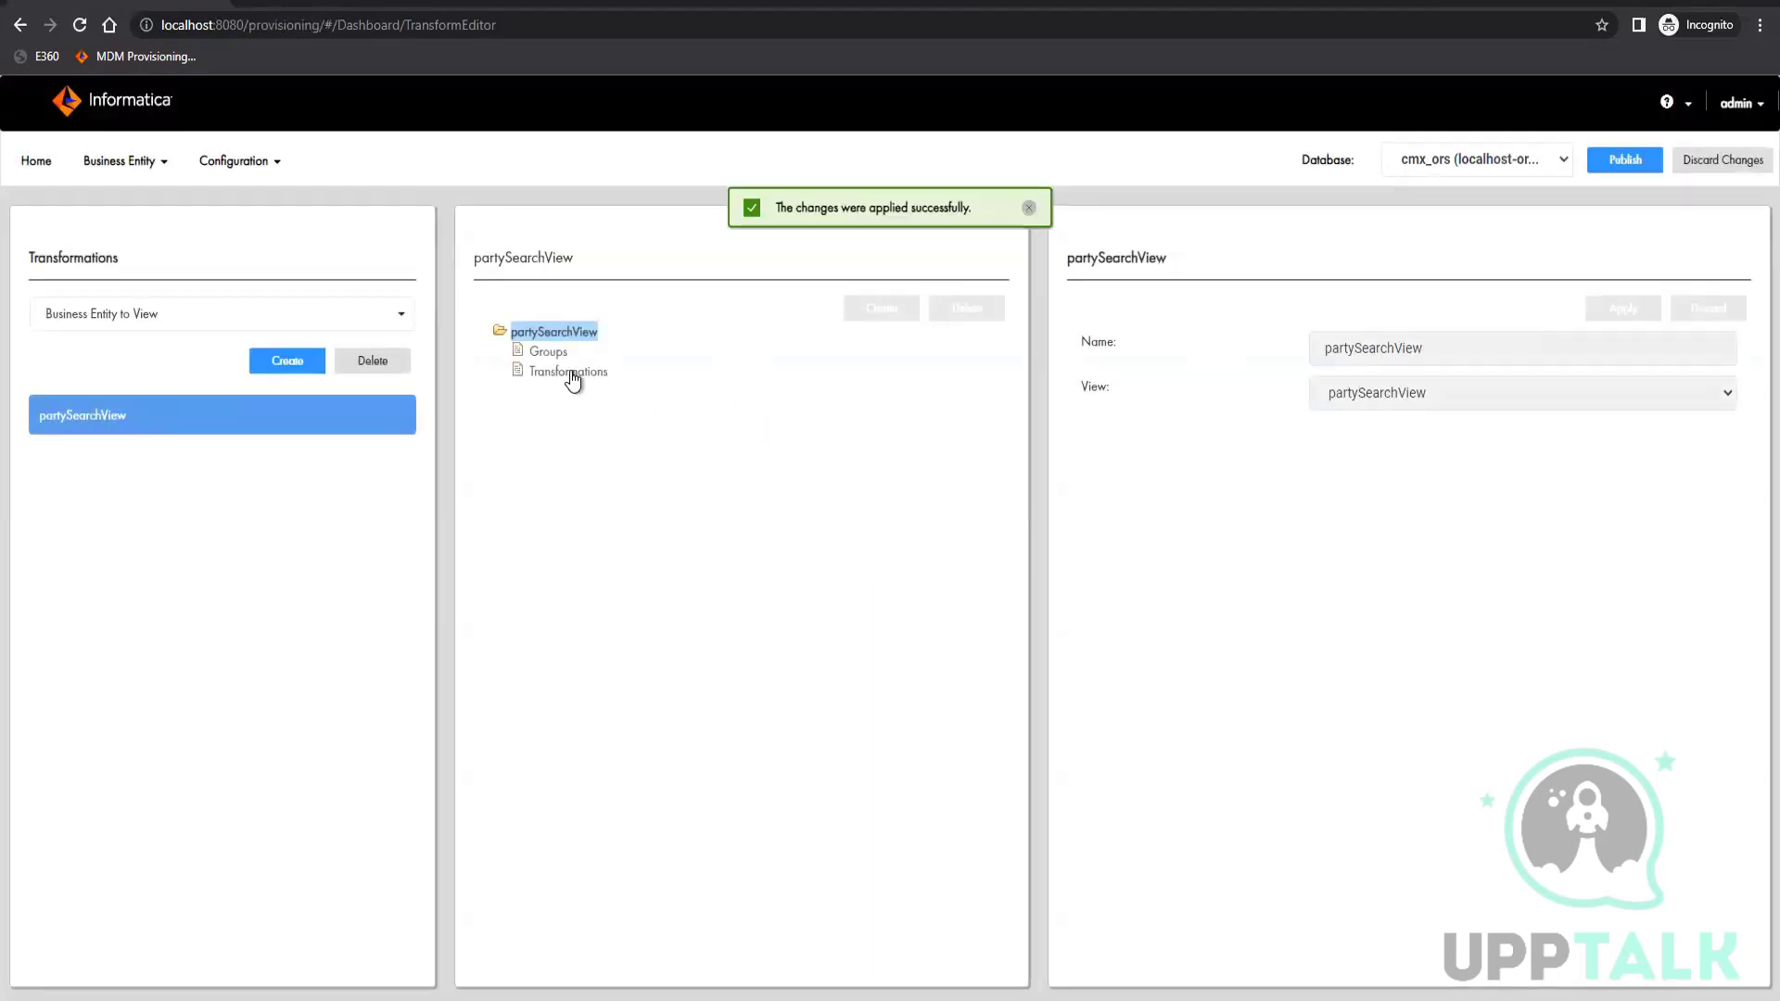
Create a group under partySearchView with address as both its source and its target
left_click(571, 375)
left_click(550, 354)
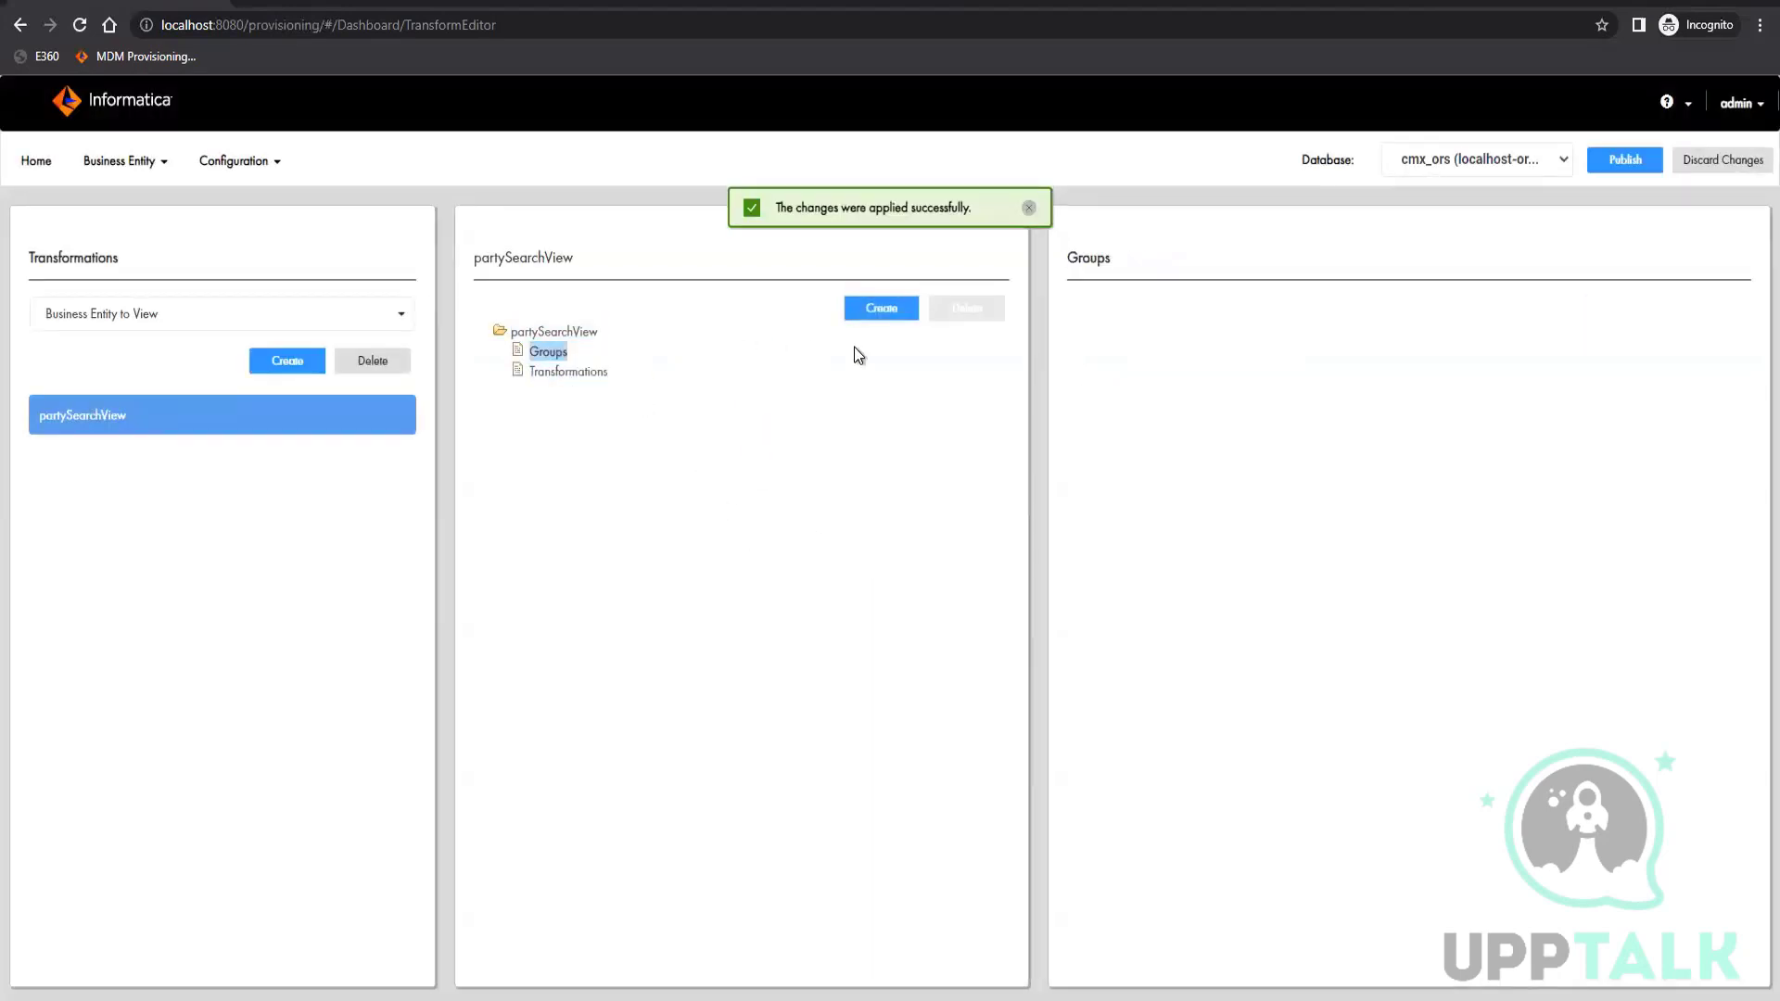
left_click(883, 308)
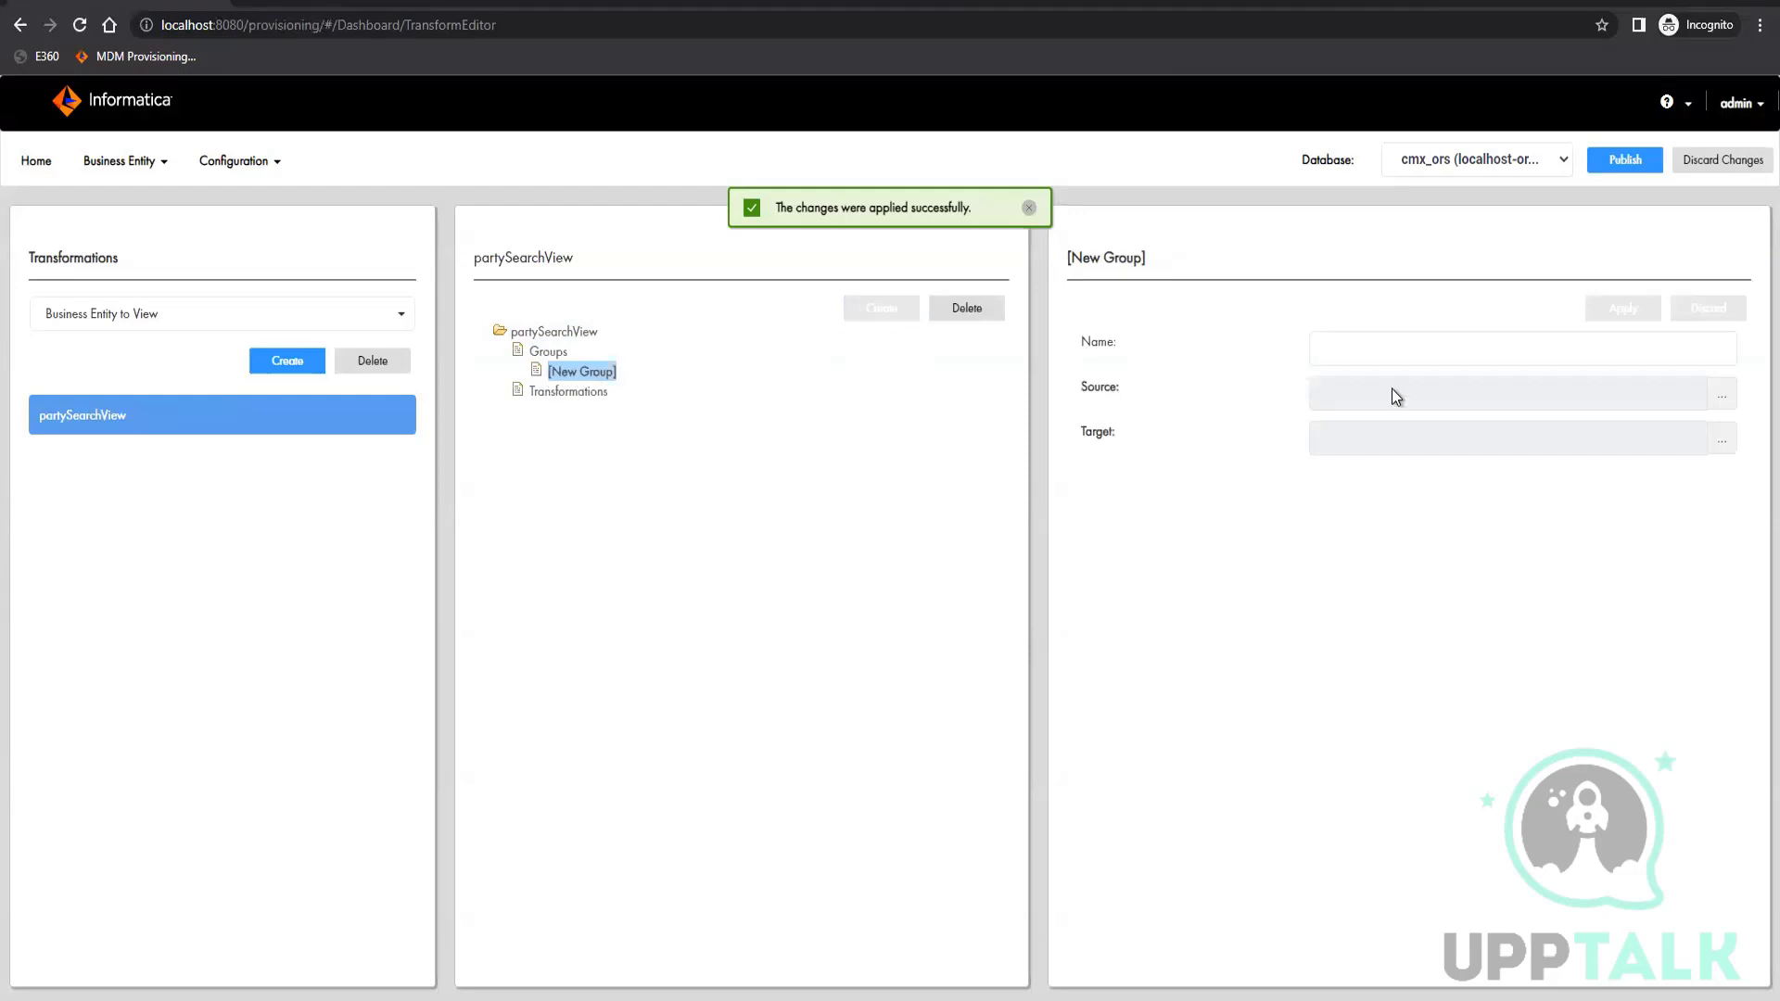
left_click(1722, 396)
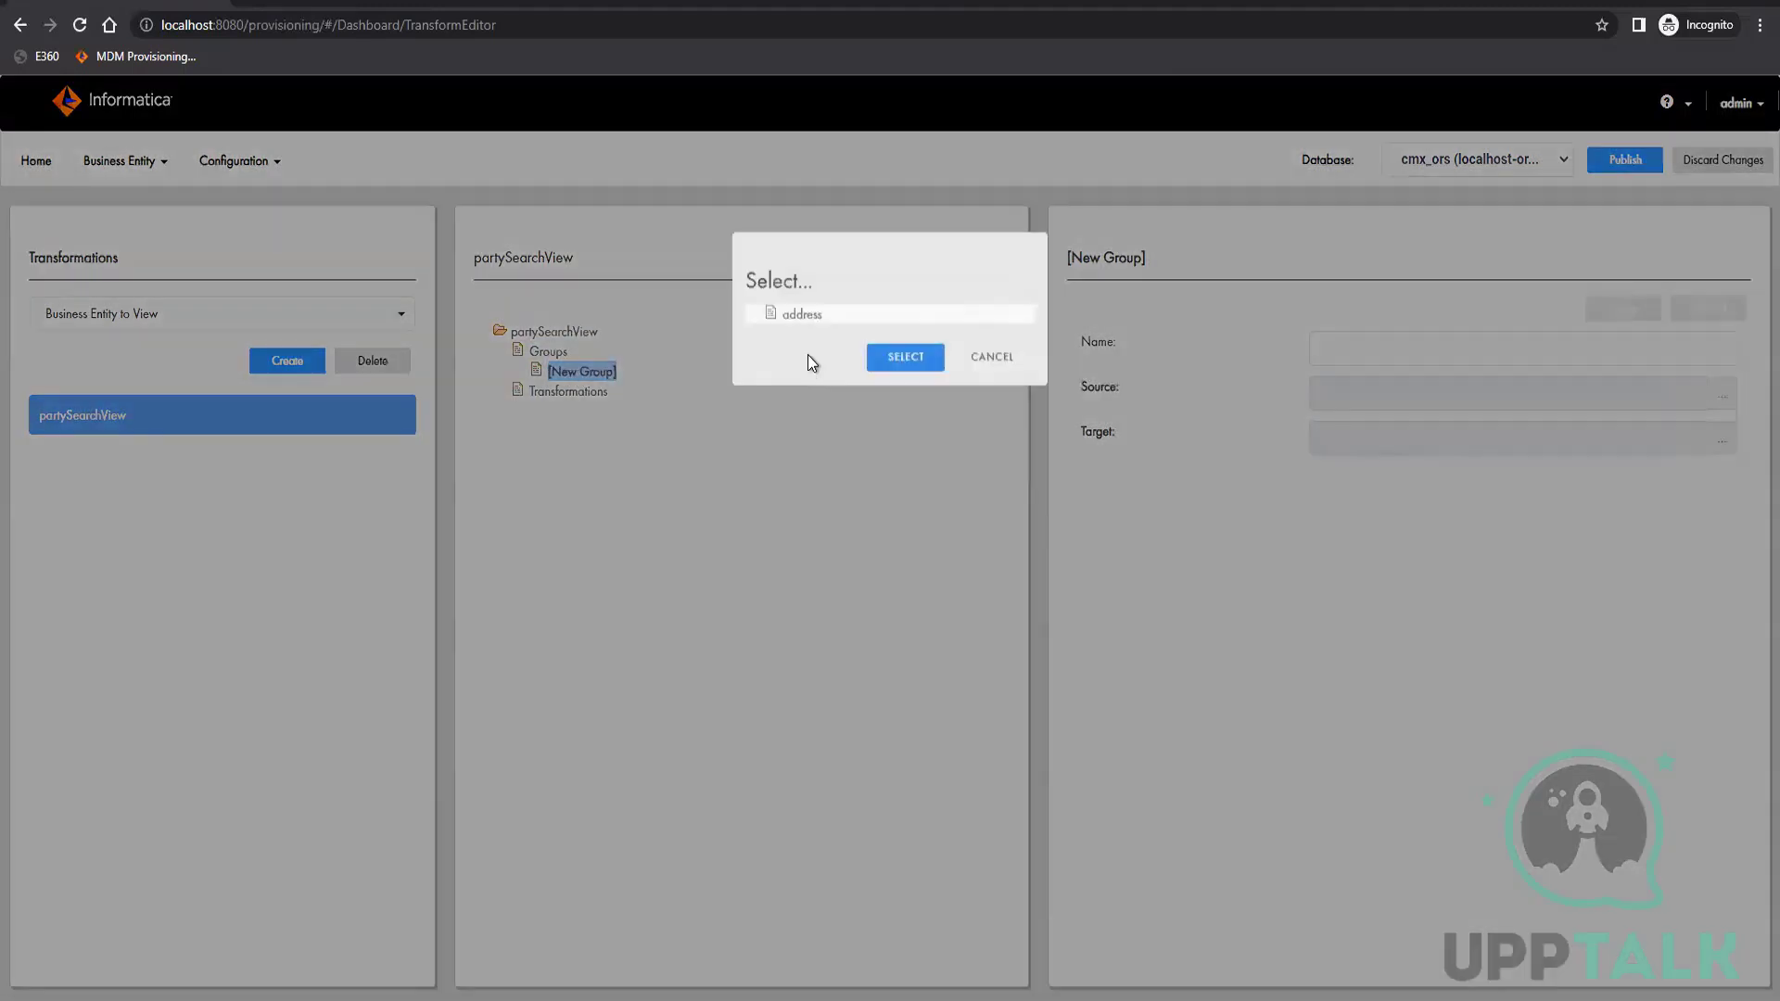
left_click(799, 315)
left_click(890, 360)
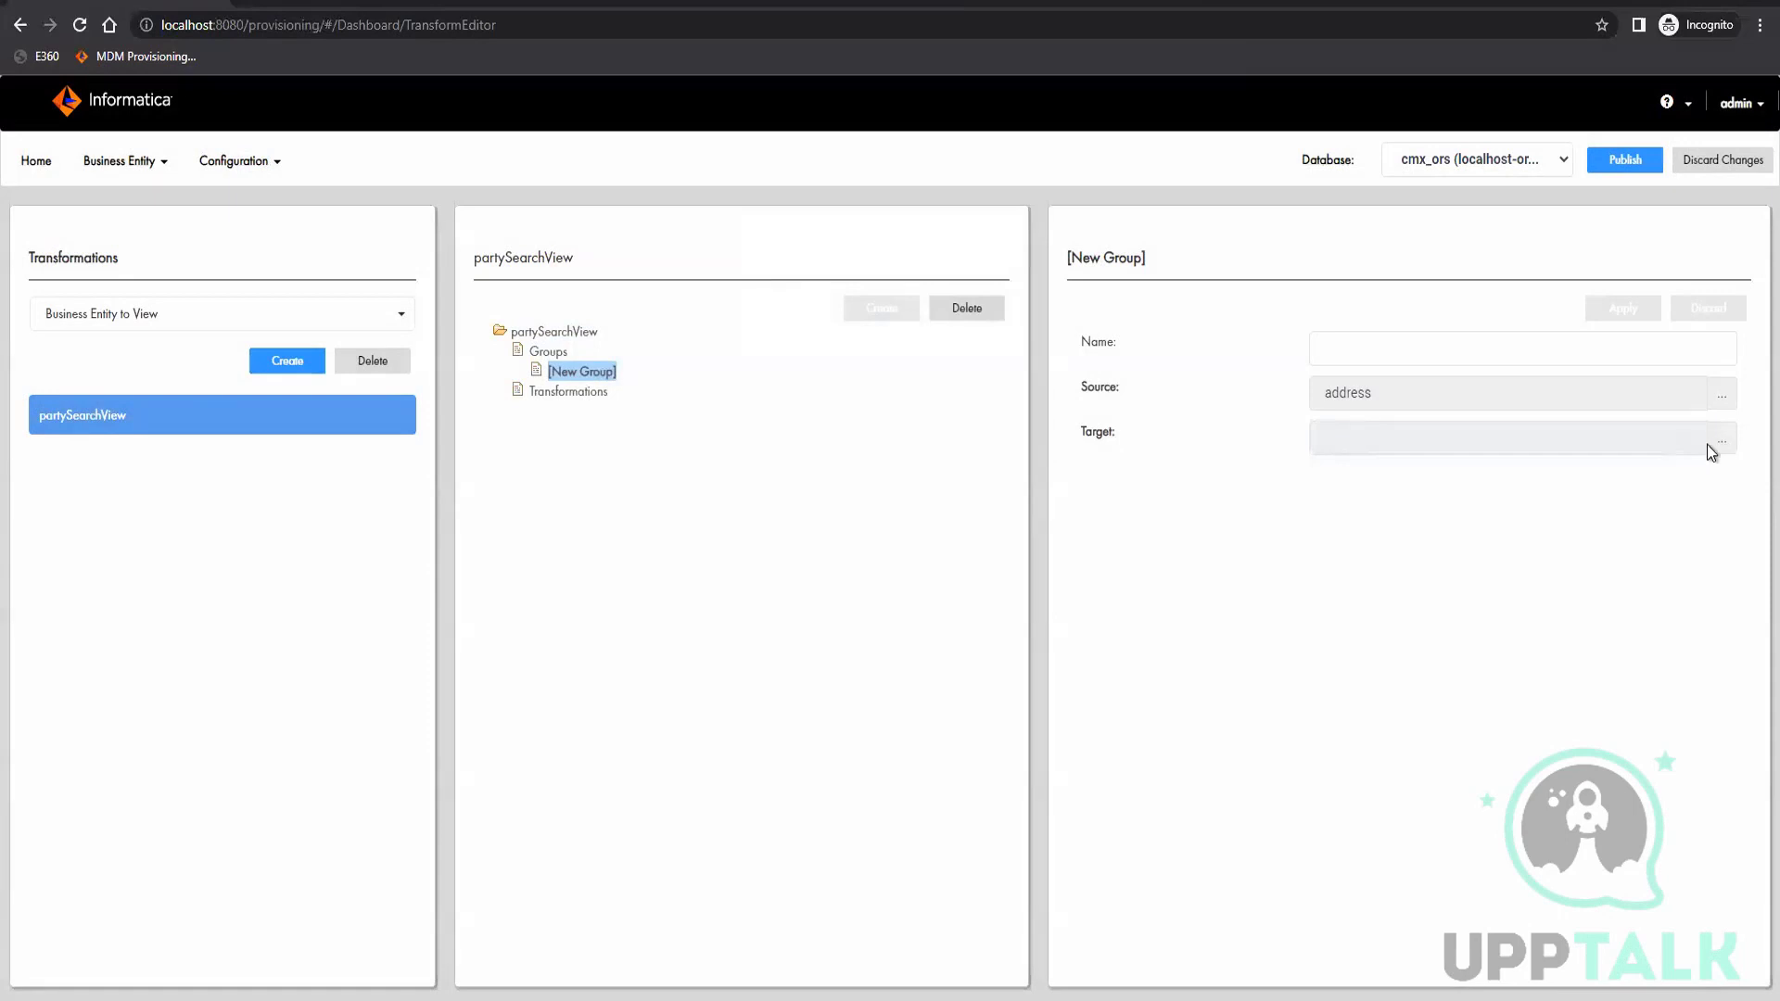
left_click(1720, 441)
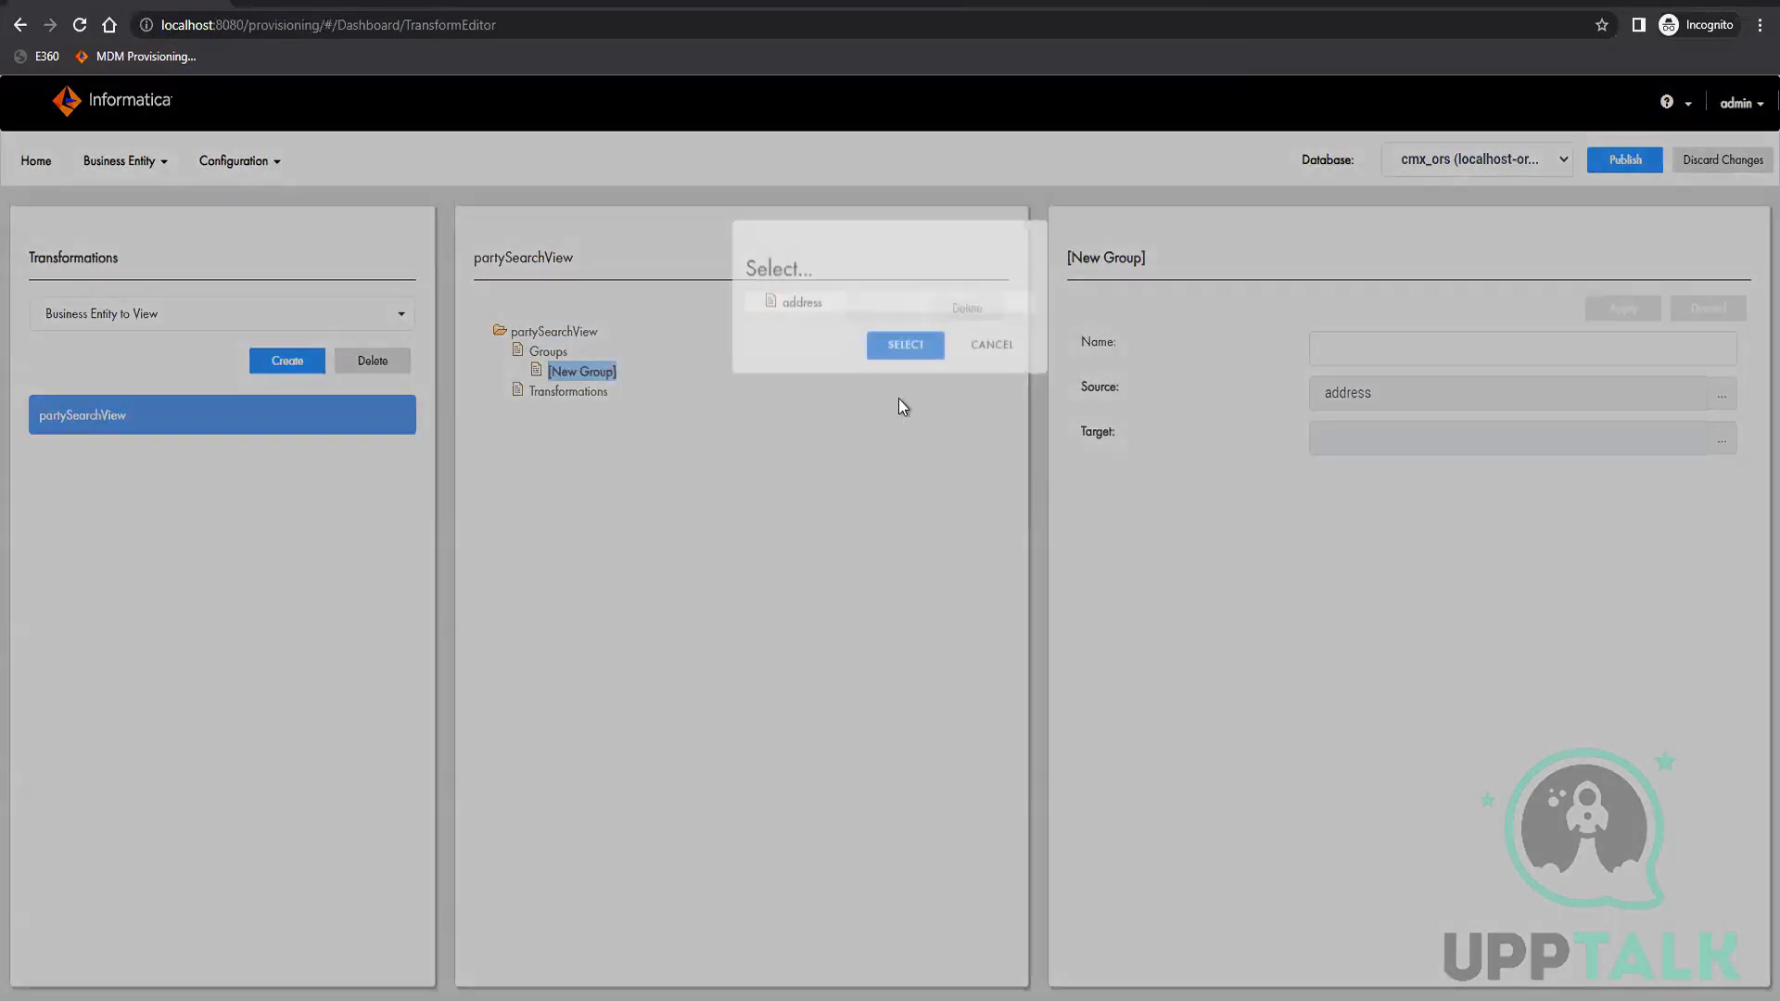
left_click(803, 318)
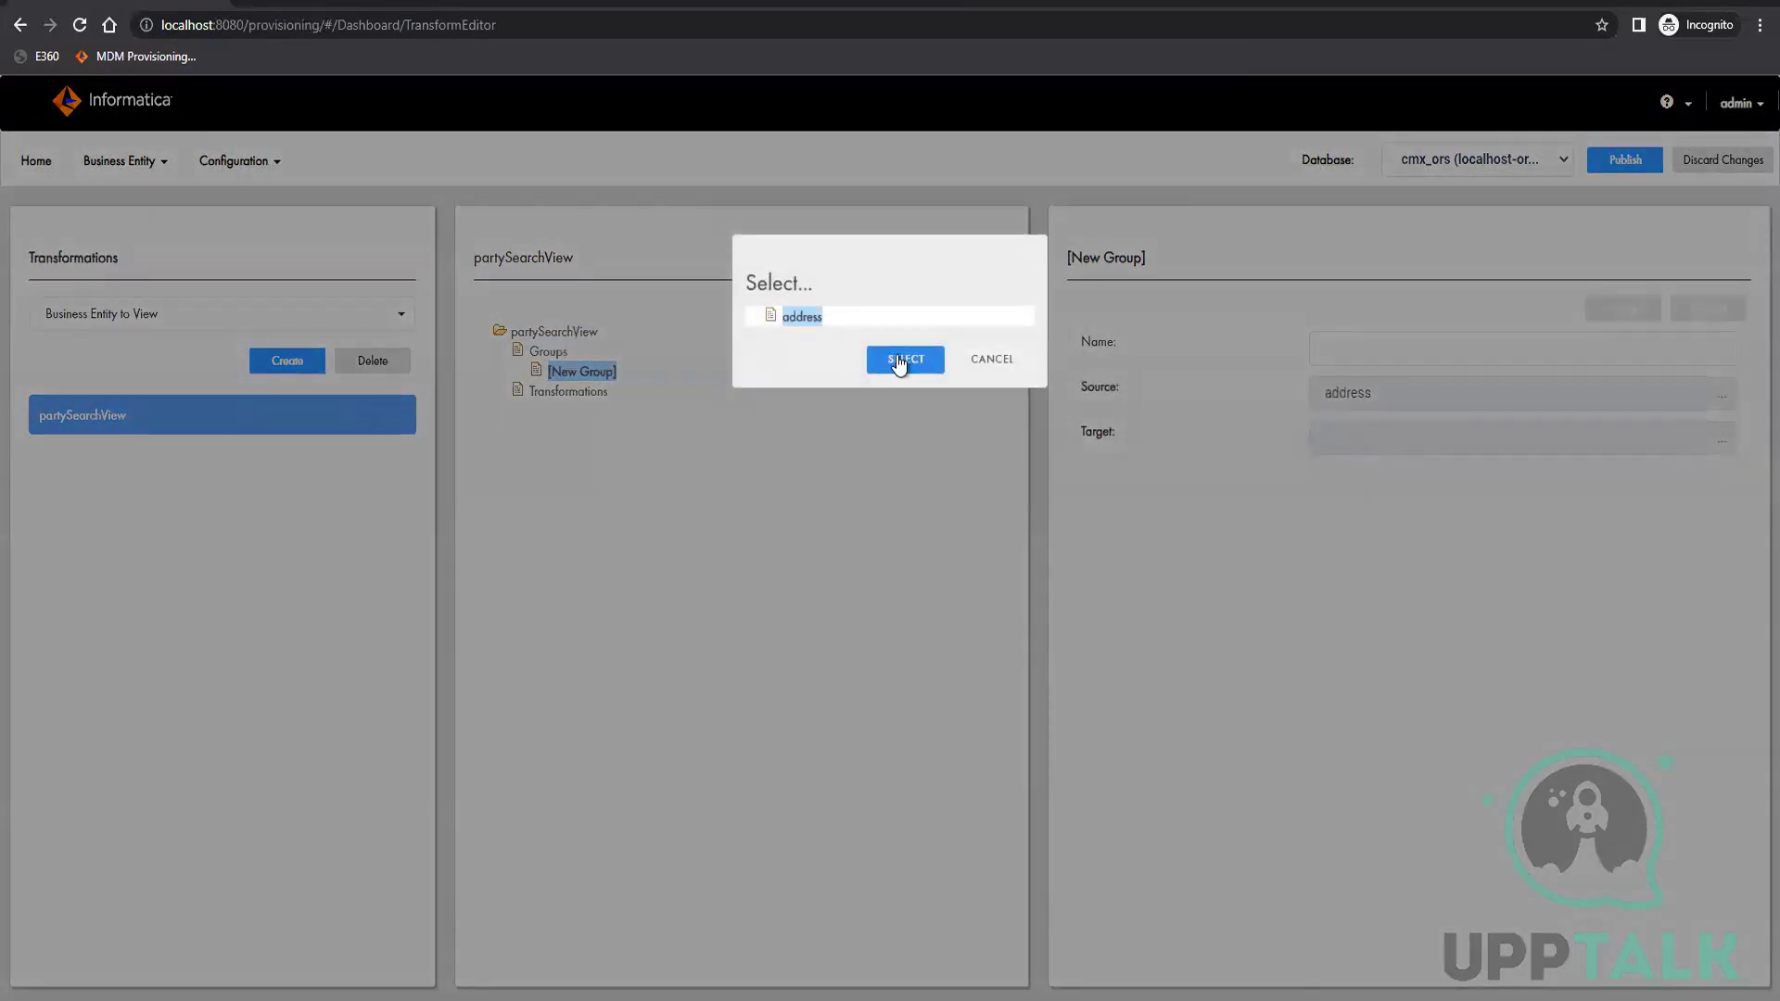
left_click(904, 361)
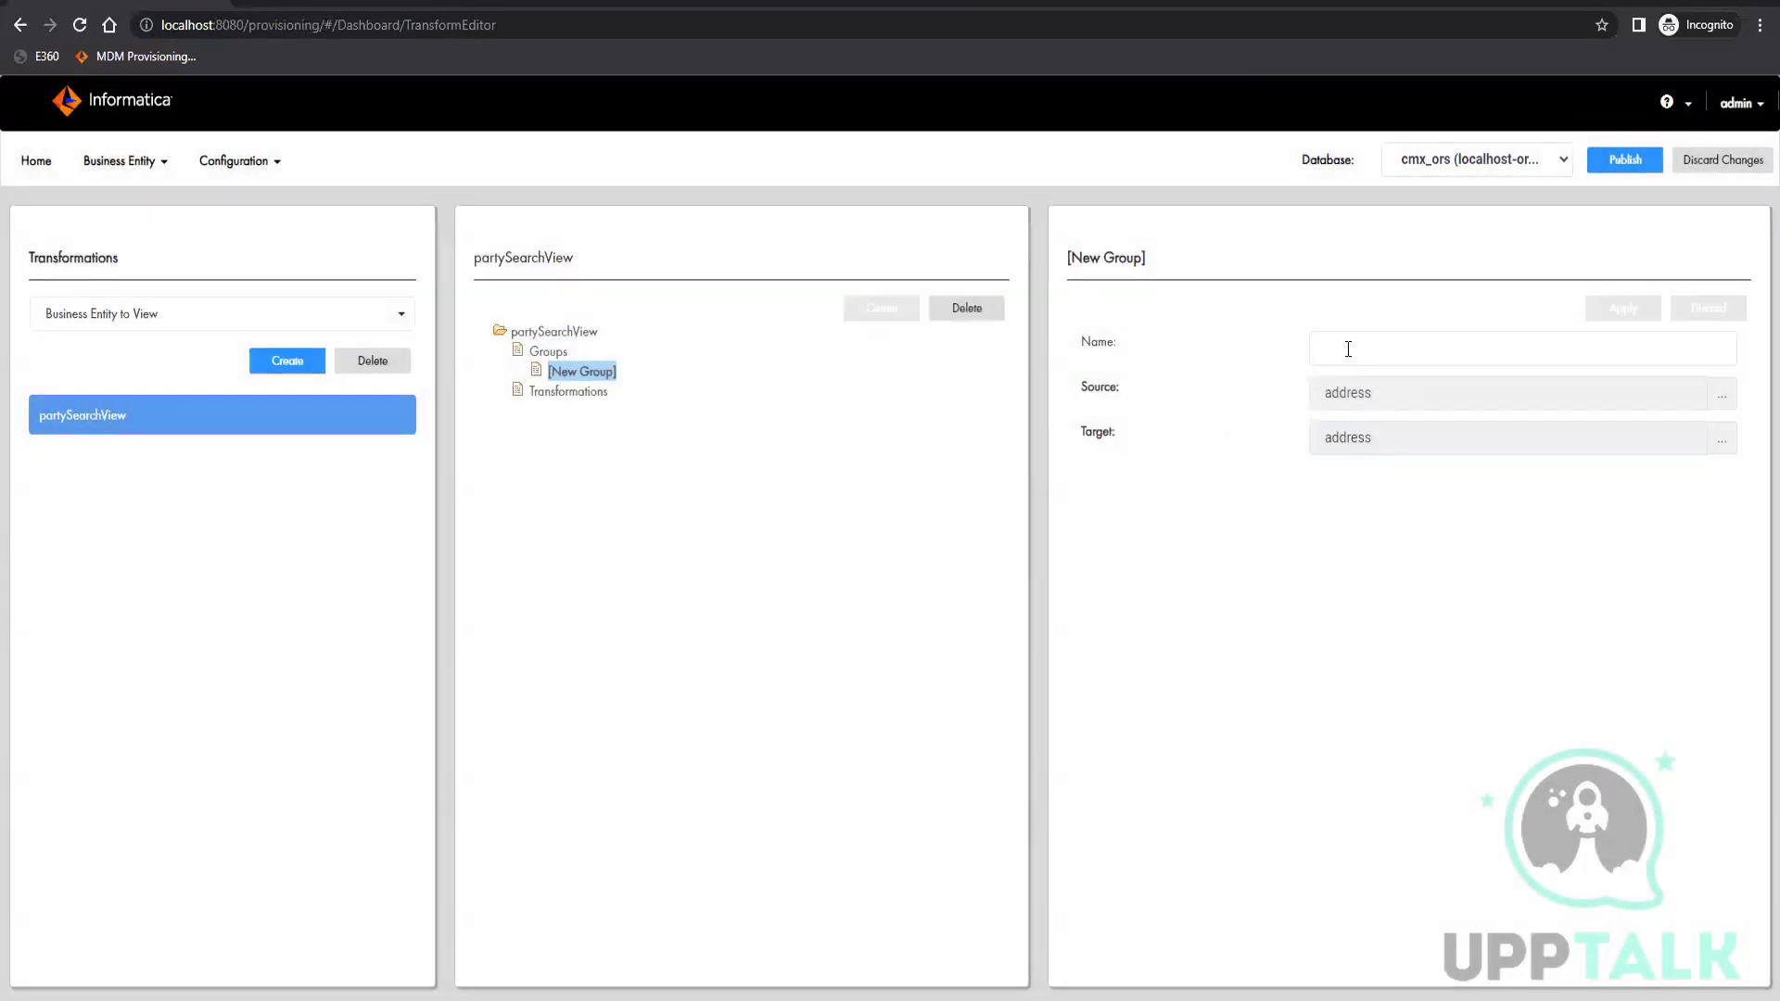
Name the new group Address and apply the changes
left_click(1348, 349)
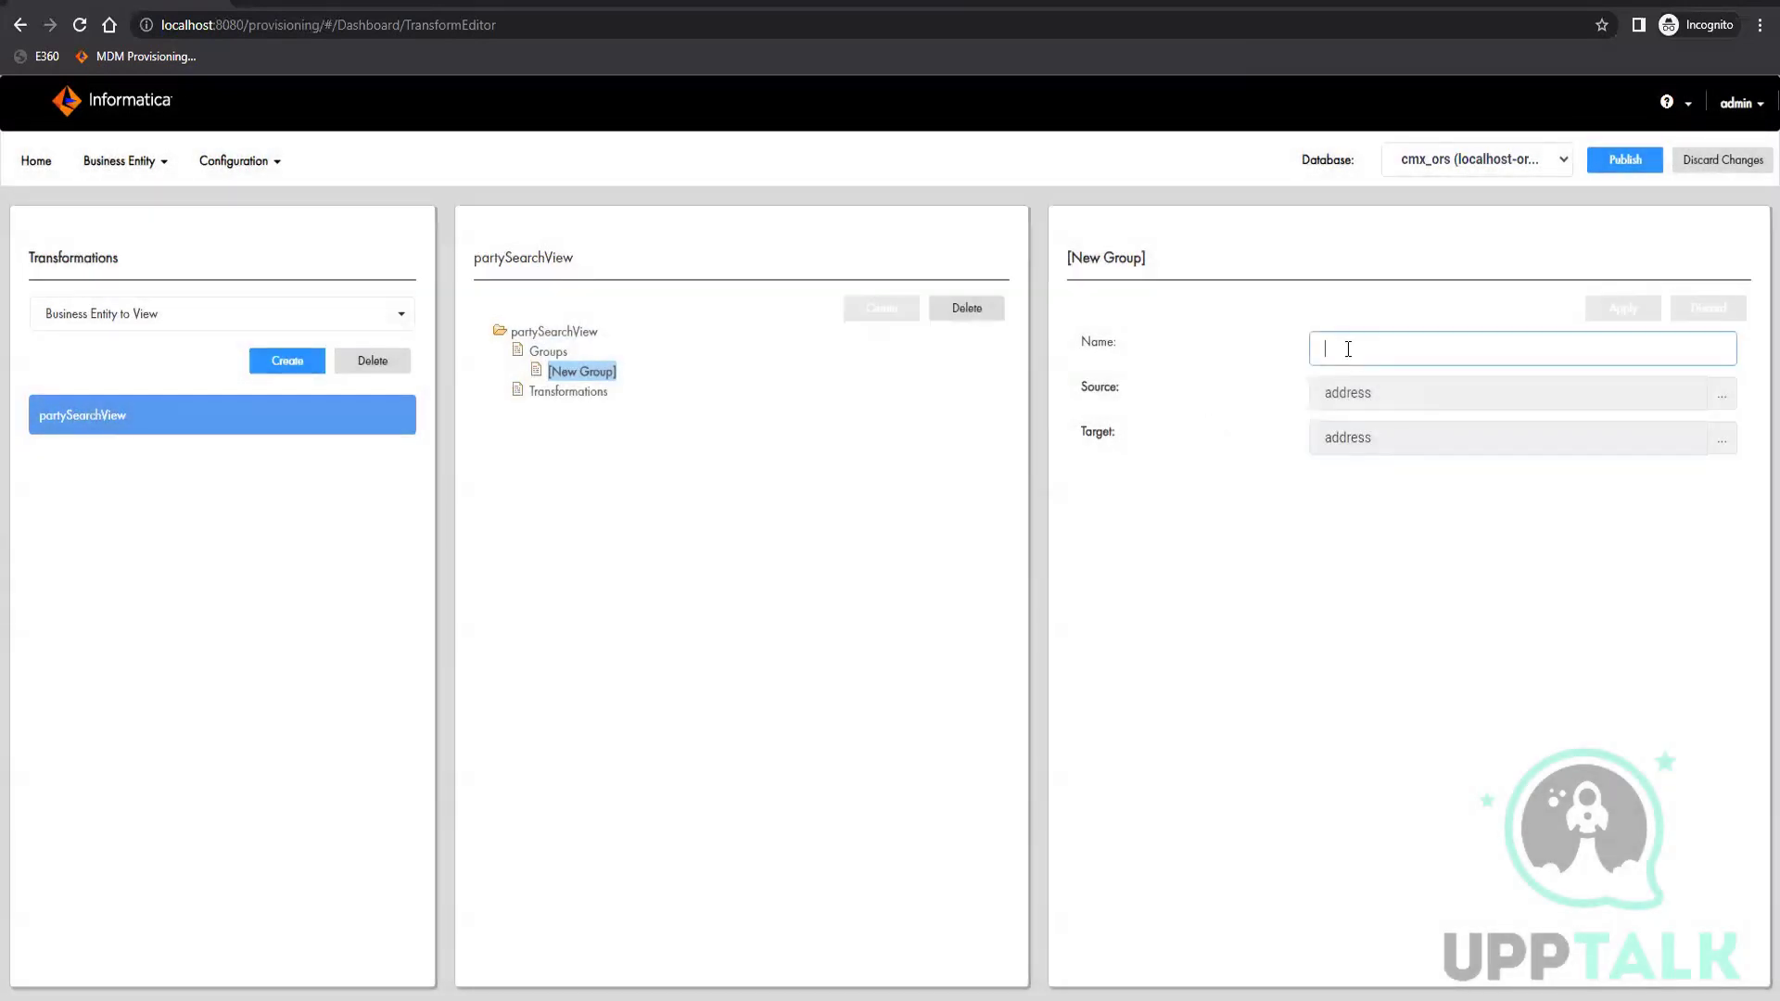
type("Address")
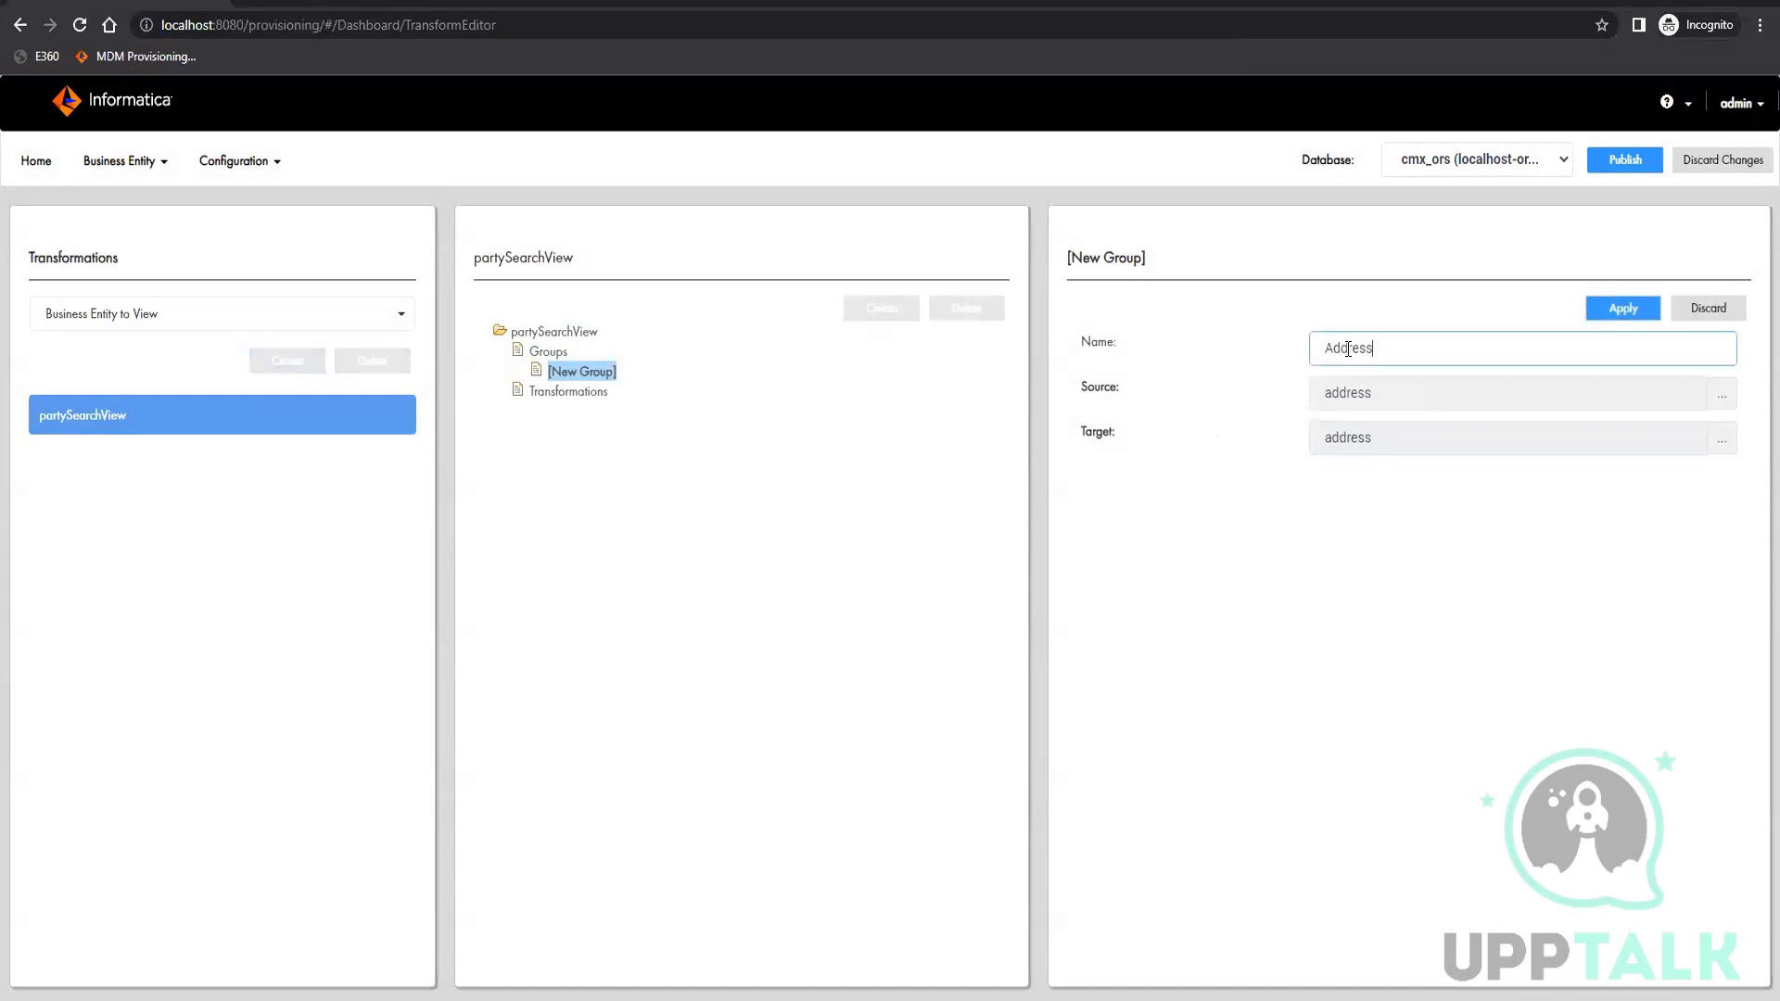
left_click(1624, 308)
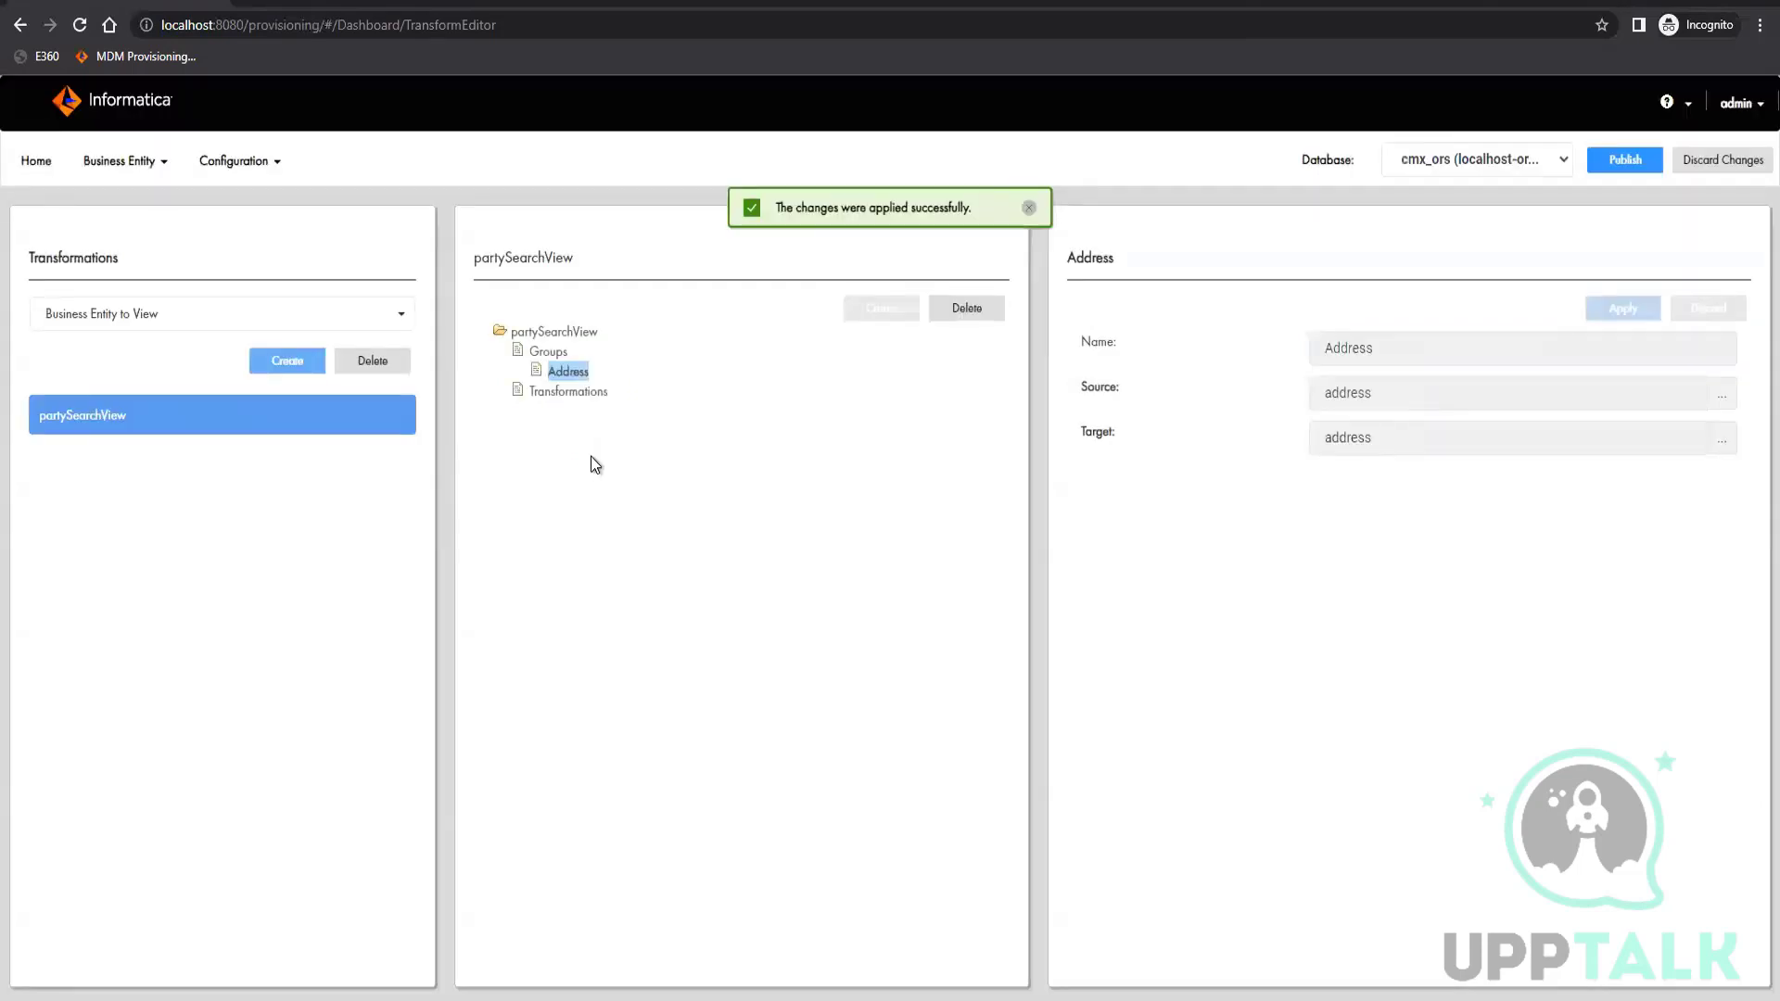
Add a new transformation inside the Address group
left_click(552, 353)
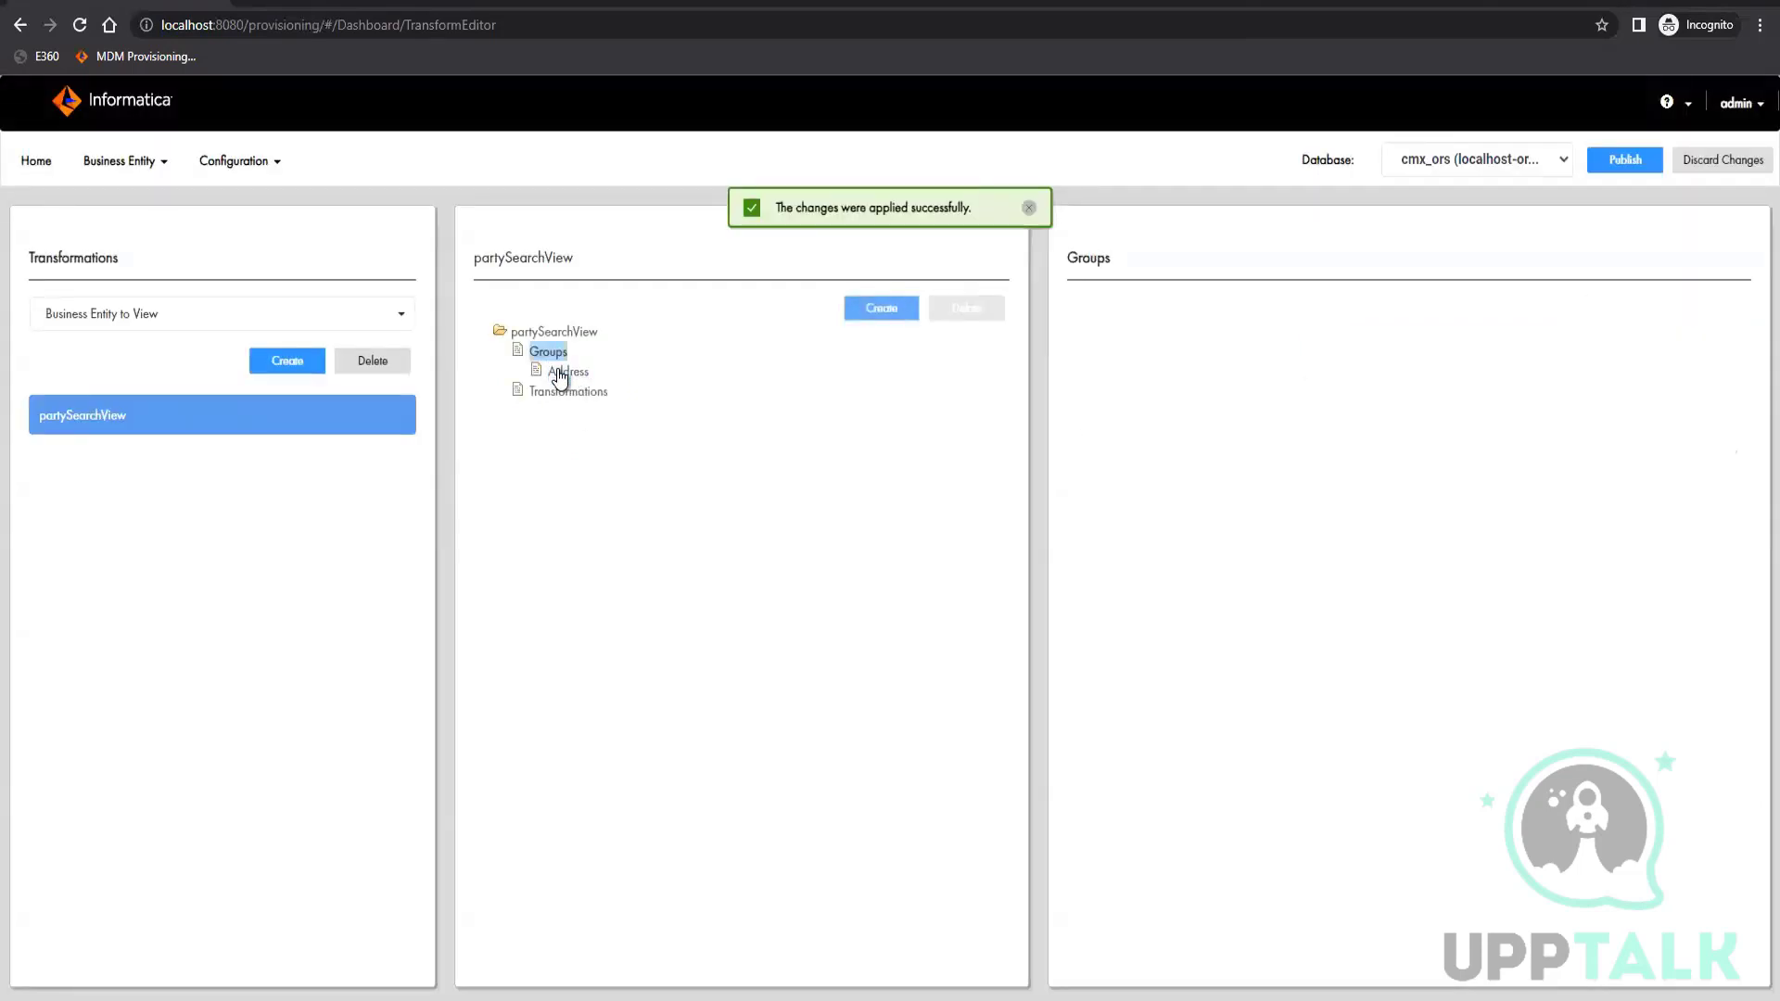
left_click(568, 371)
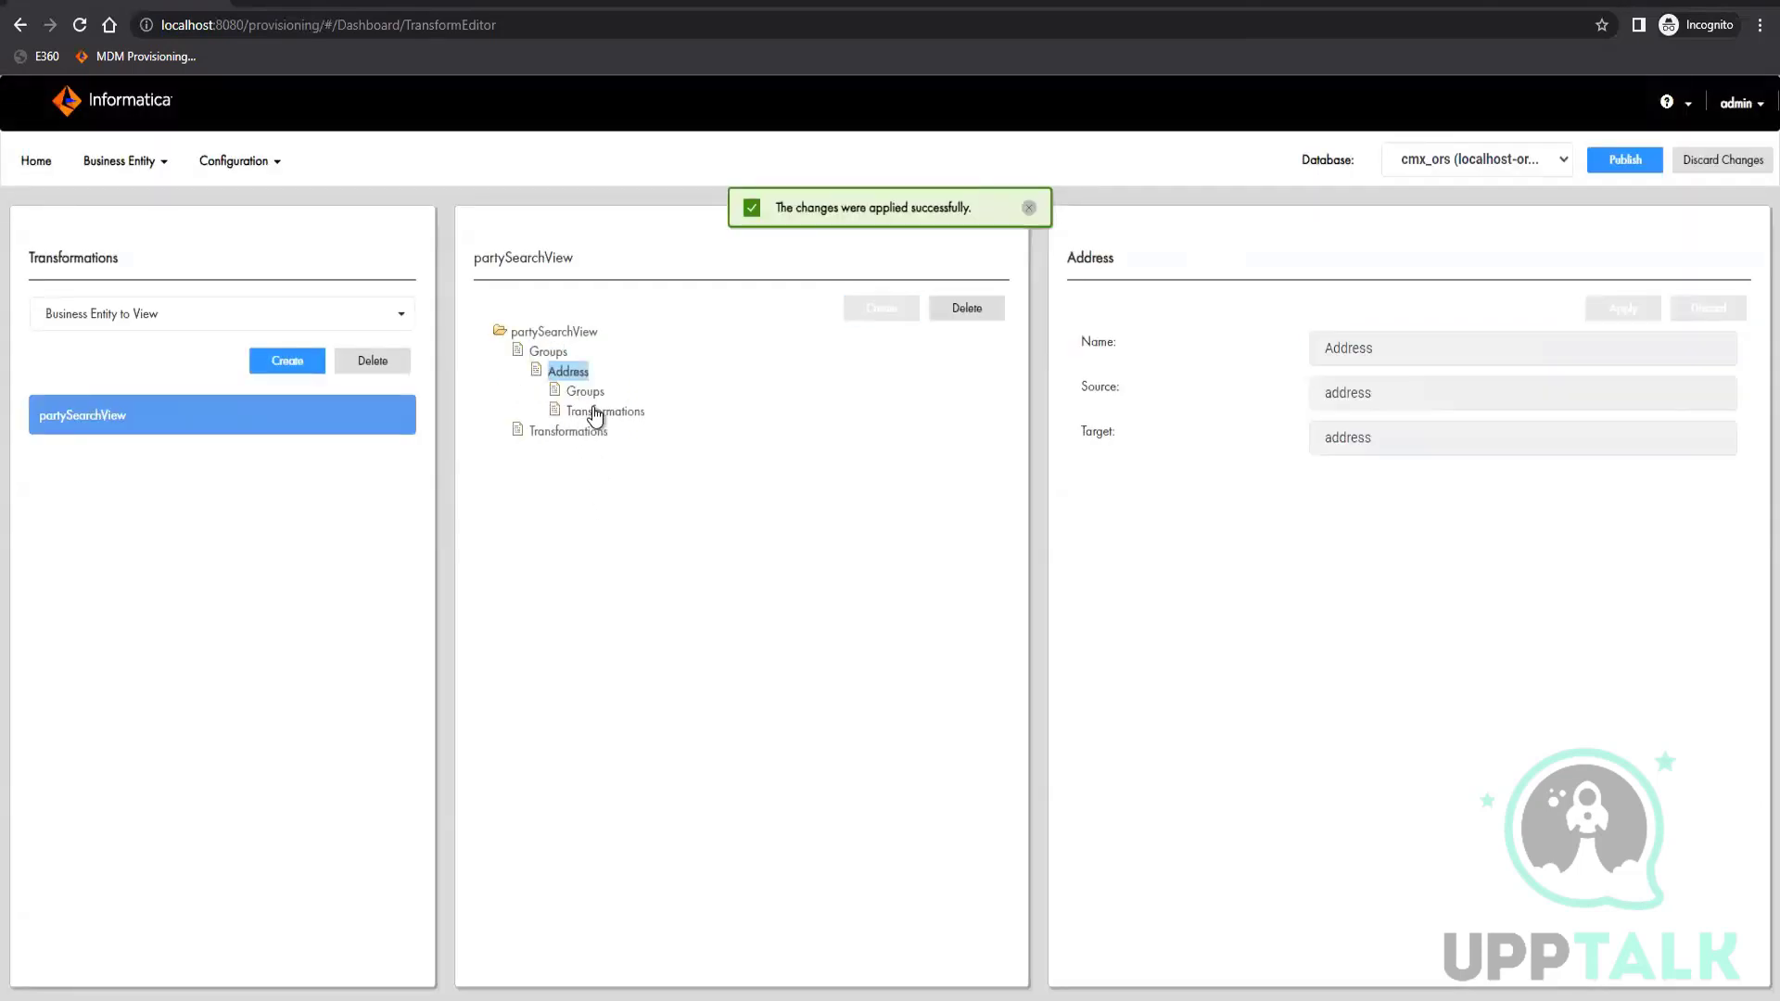
left_click(605, 412)
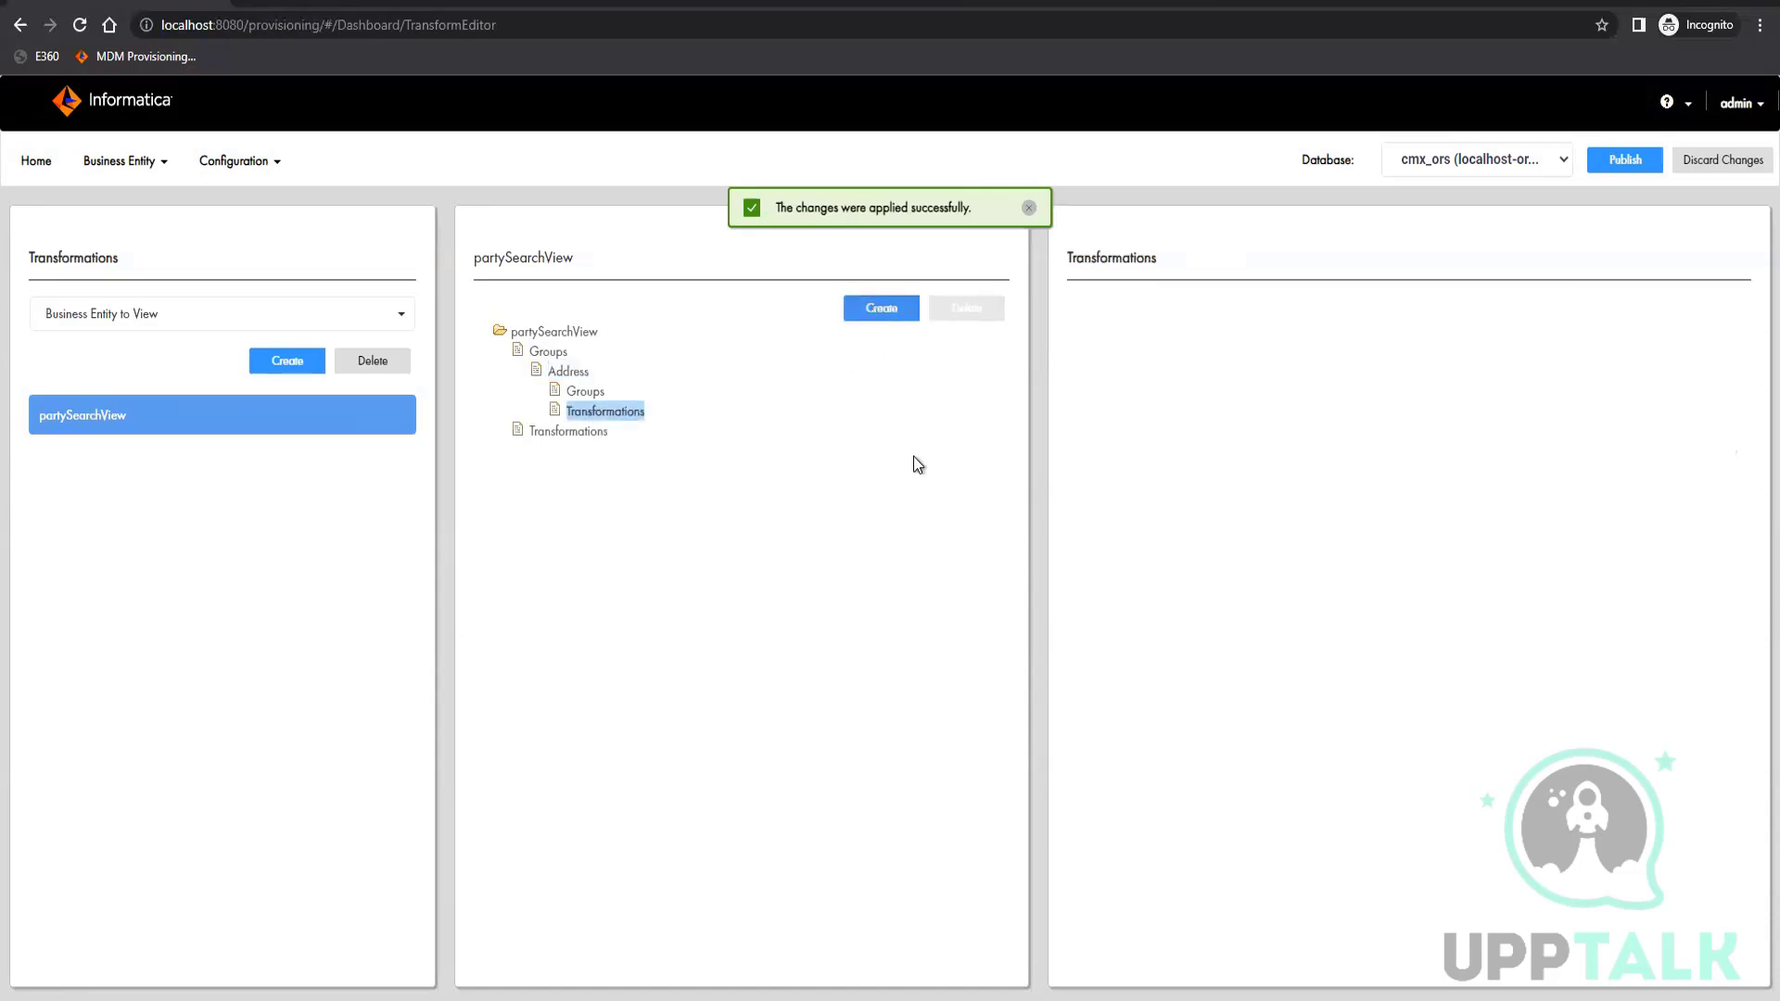
Try the cleanse type with the Custom cleanse library for the new transformation and view the available functions
left_click(1455, 480)
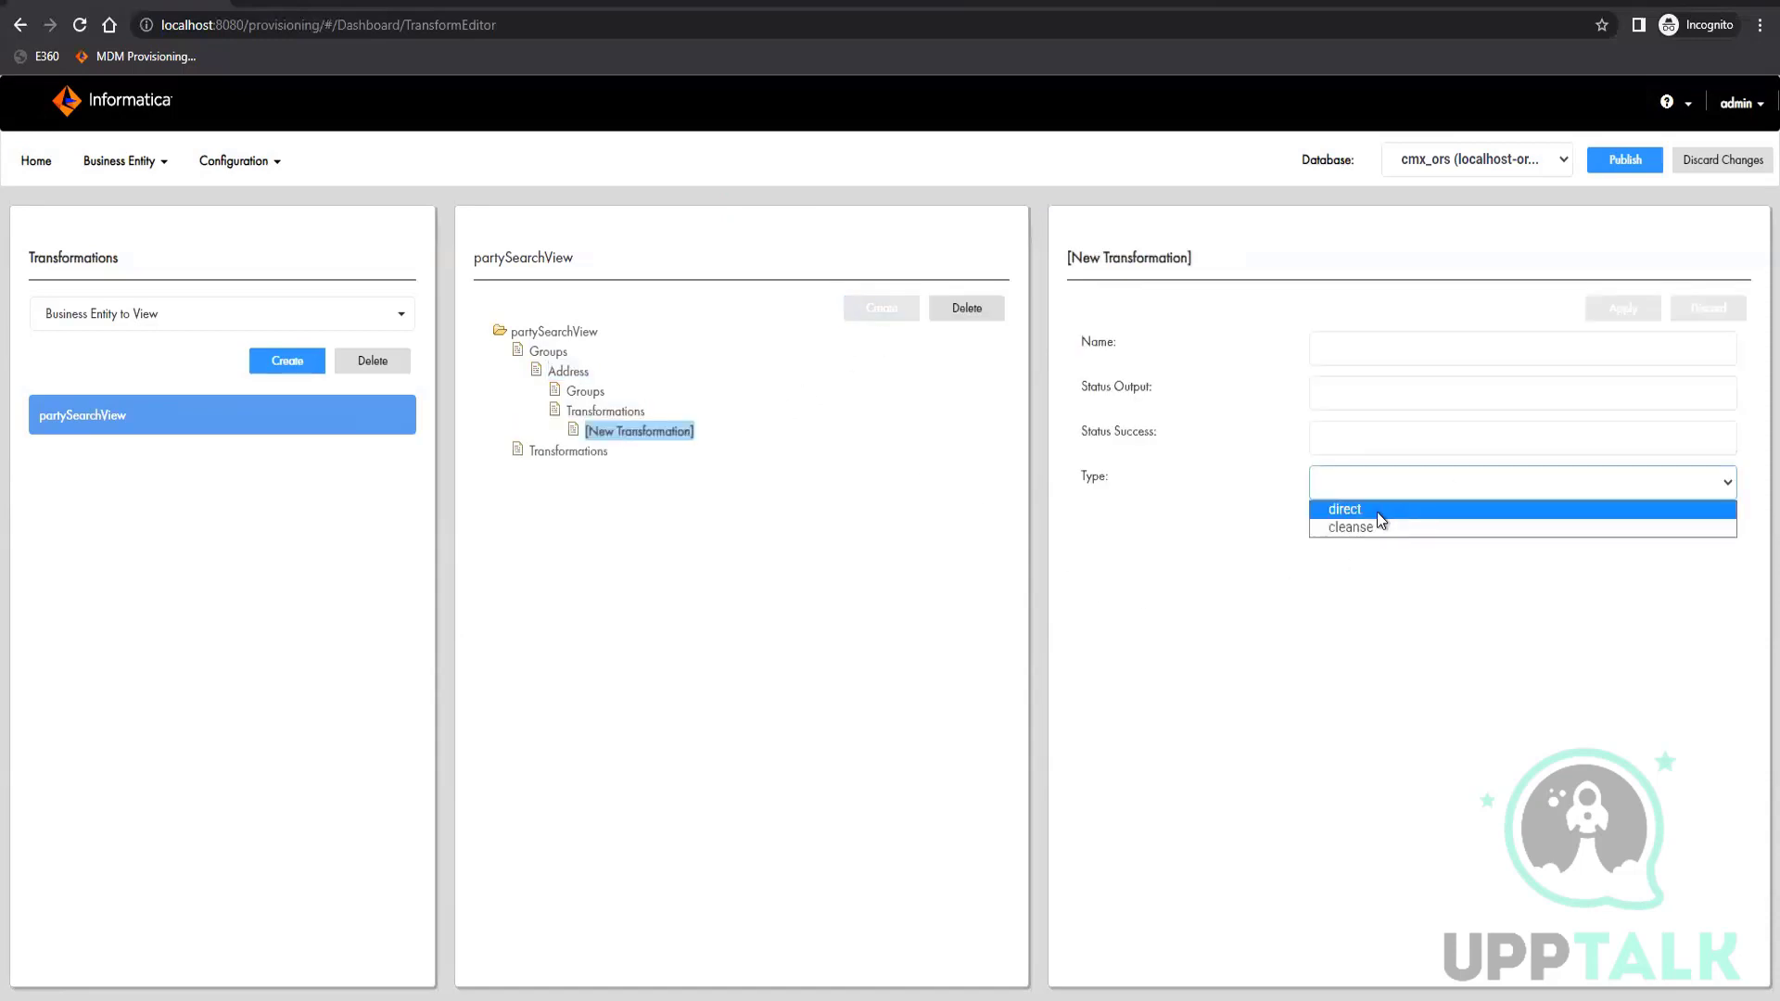
left_click(1346, 529)
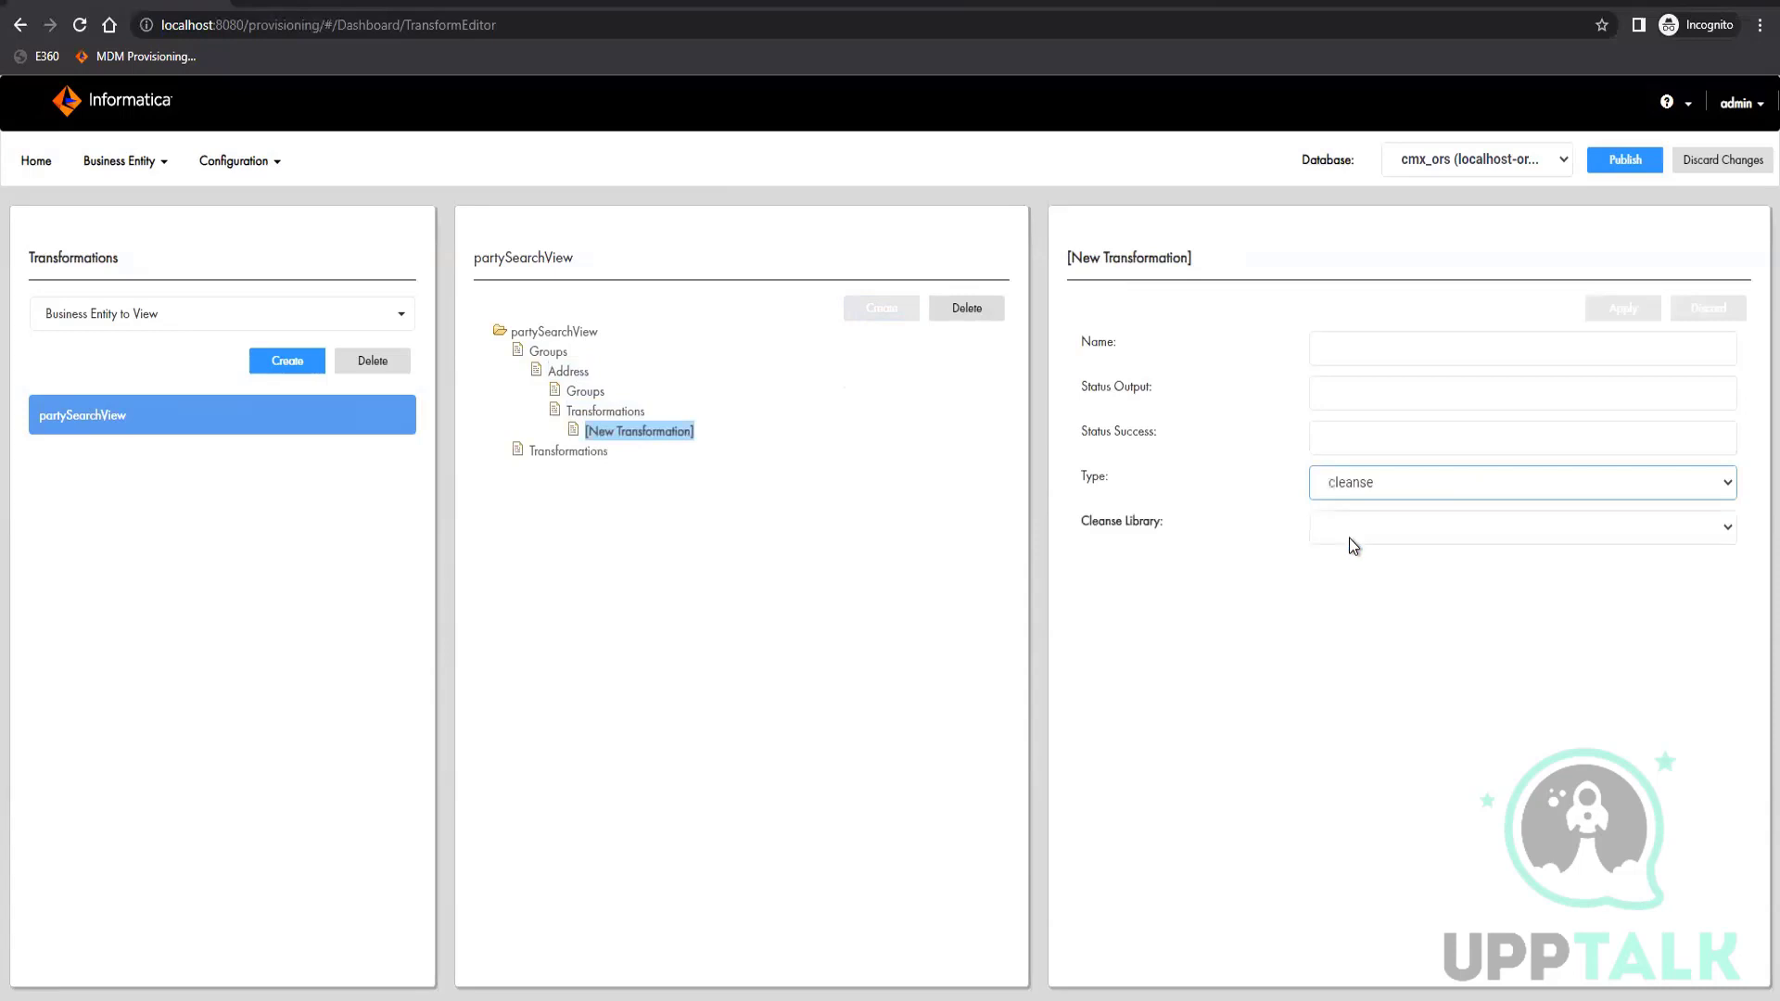
left_click(1349, 538)
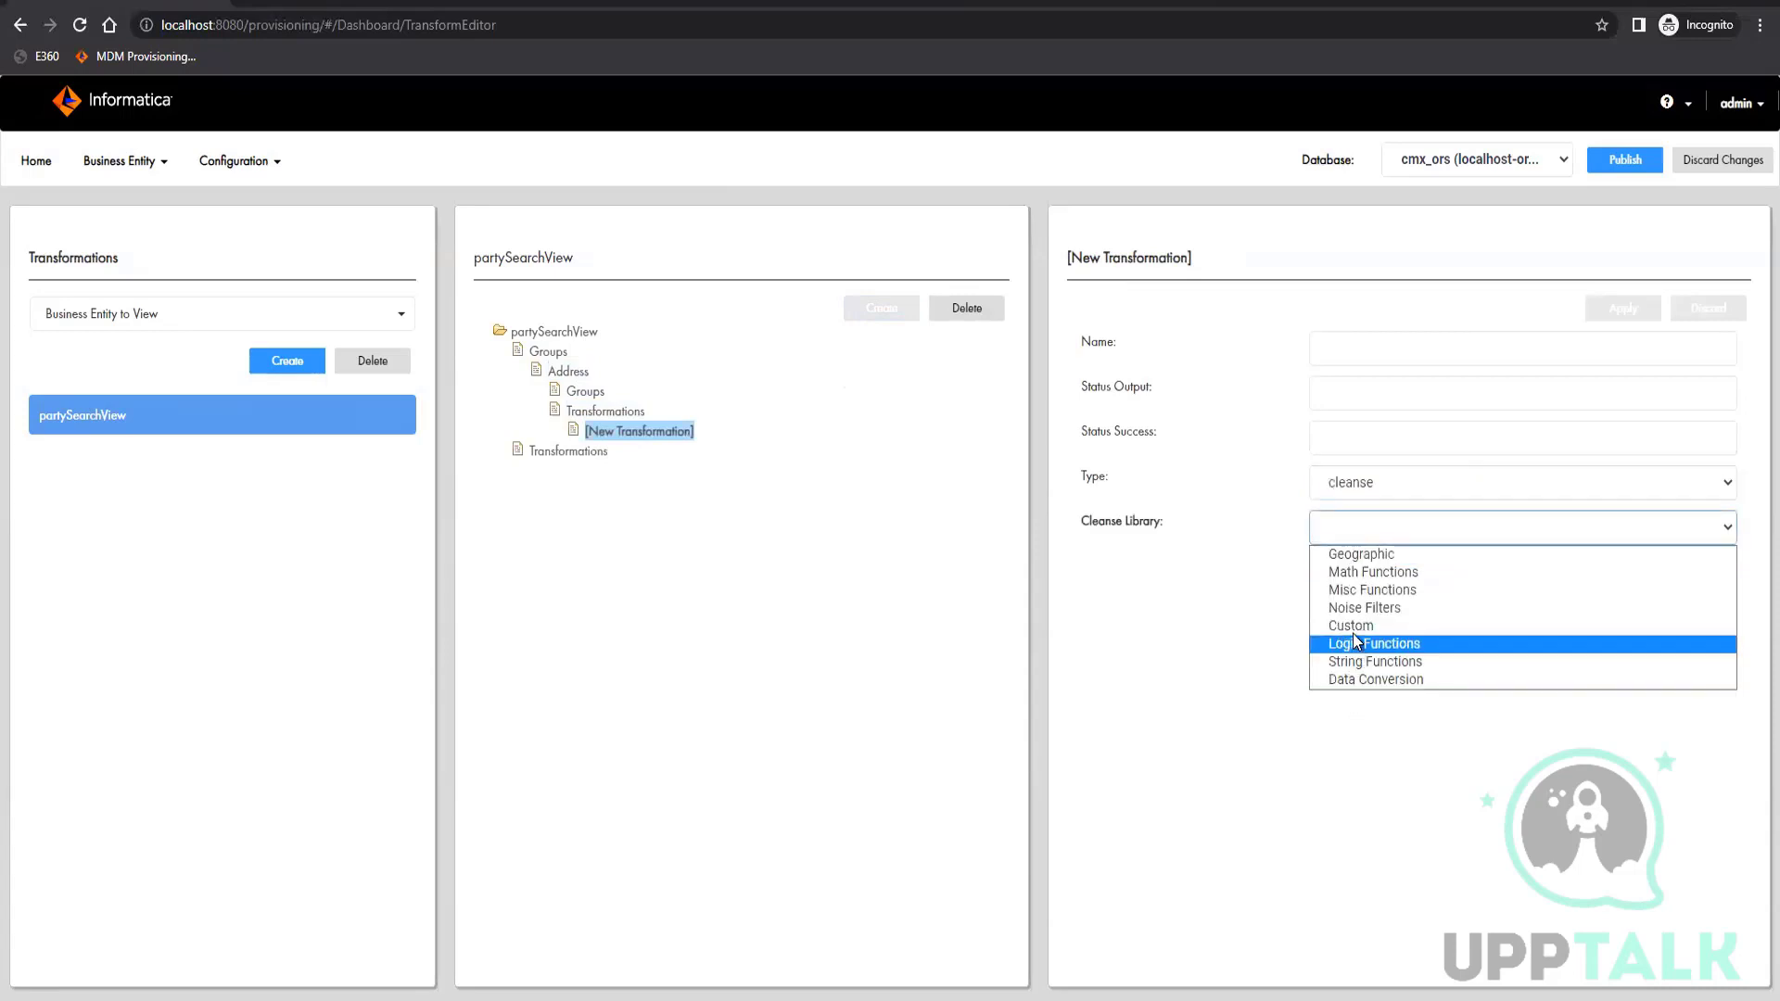
left_click(1354, 630)
left_click(1375, 575)
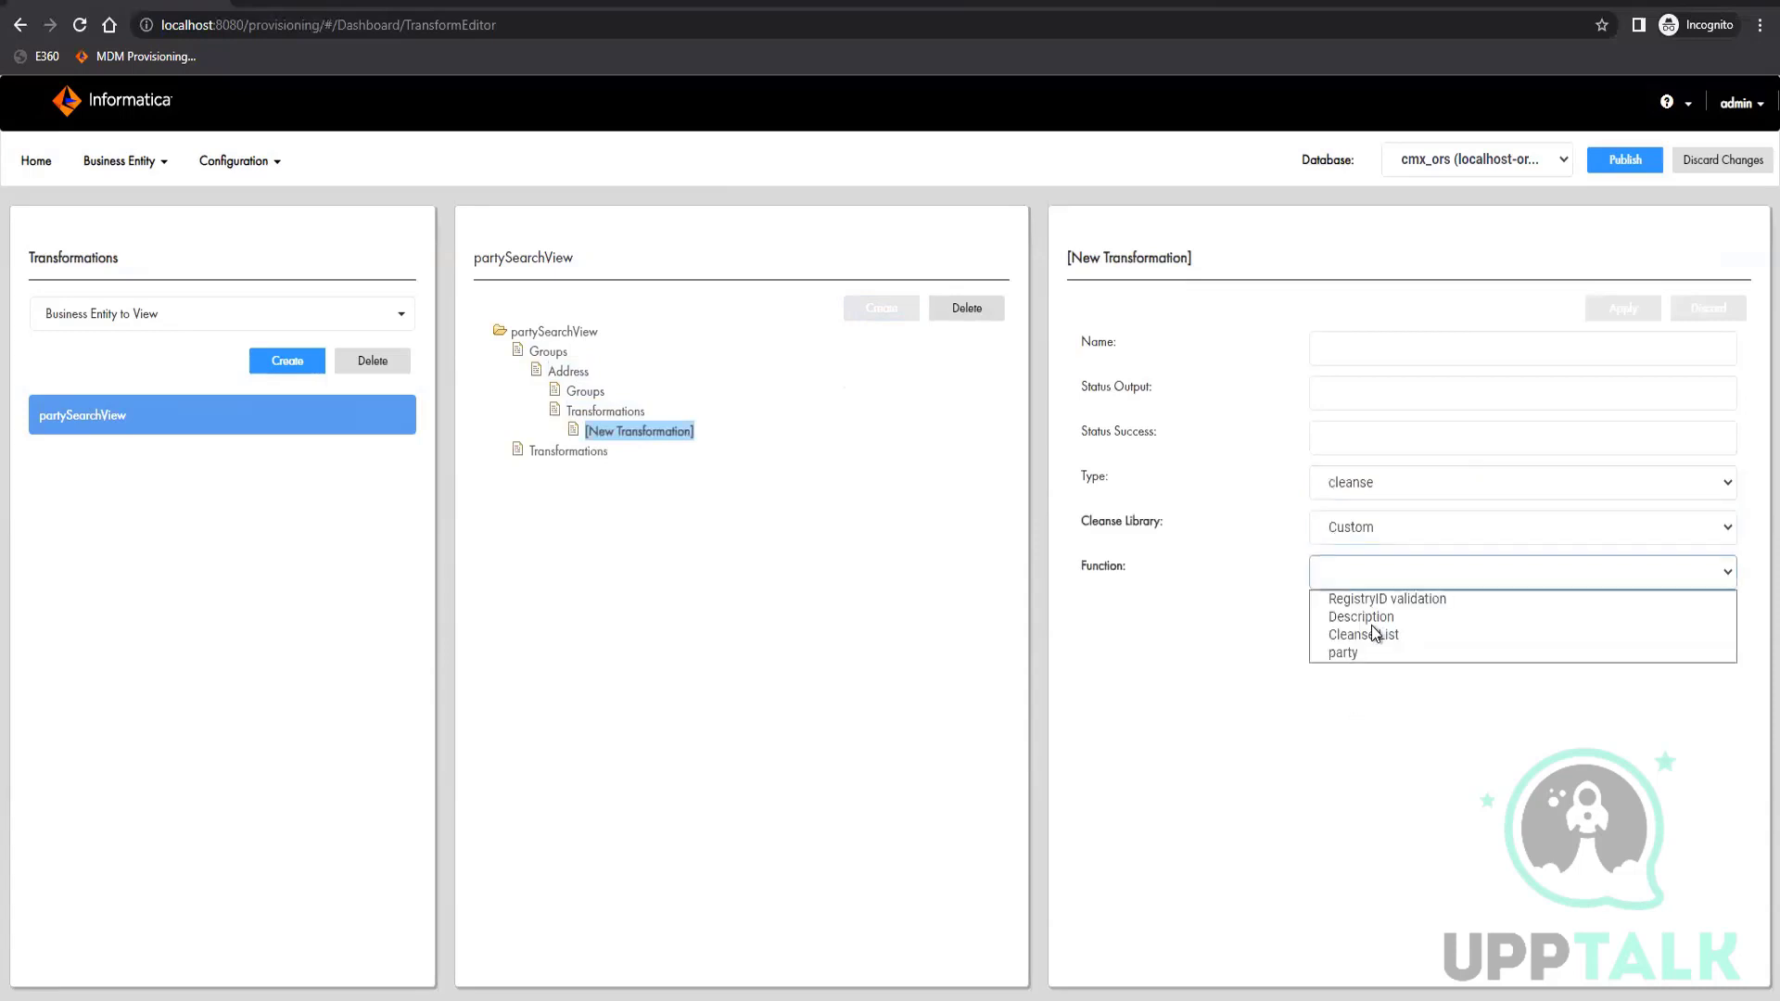
left_click(1355, 687)
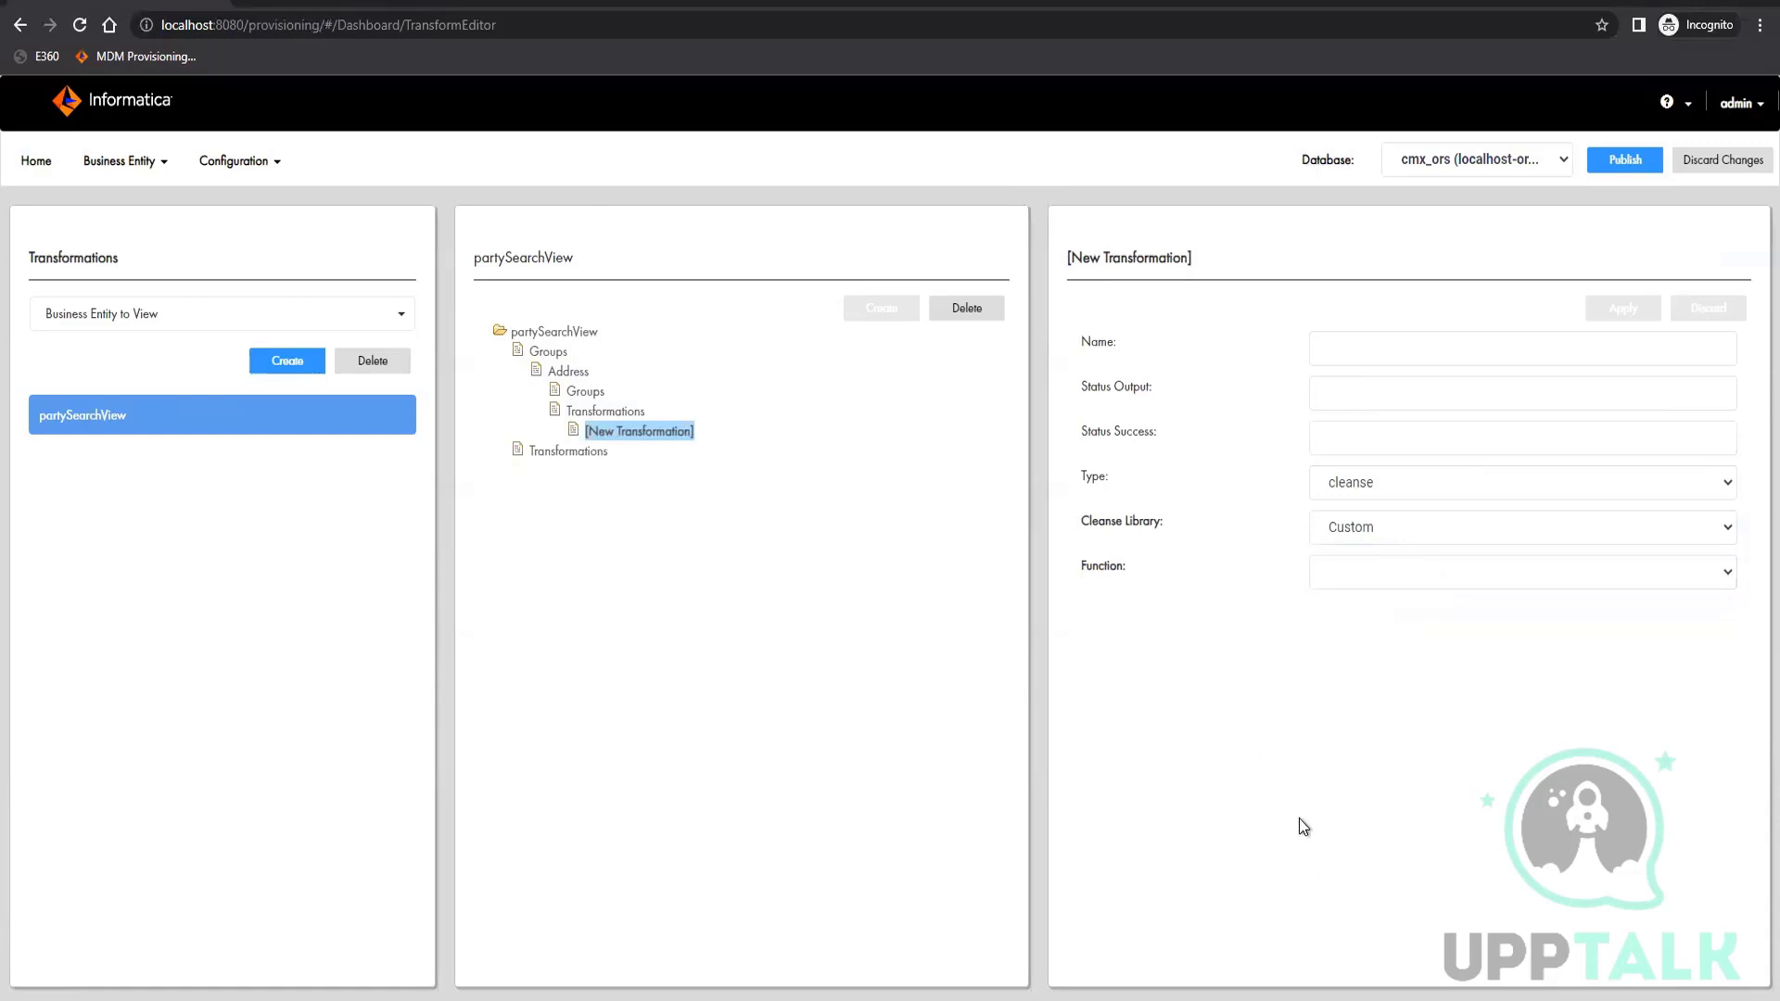
Set the transformation type to direct and choose addressLine1 as the first input field
left_click(1380, 485)
left_click(1382, 503)
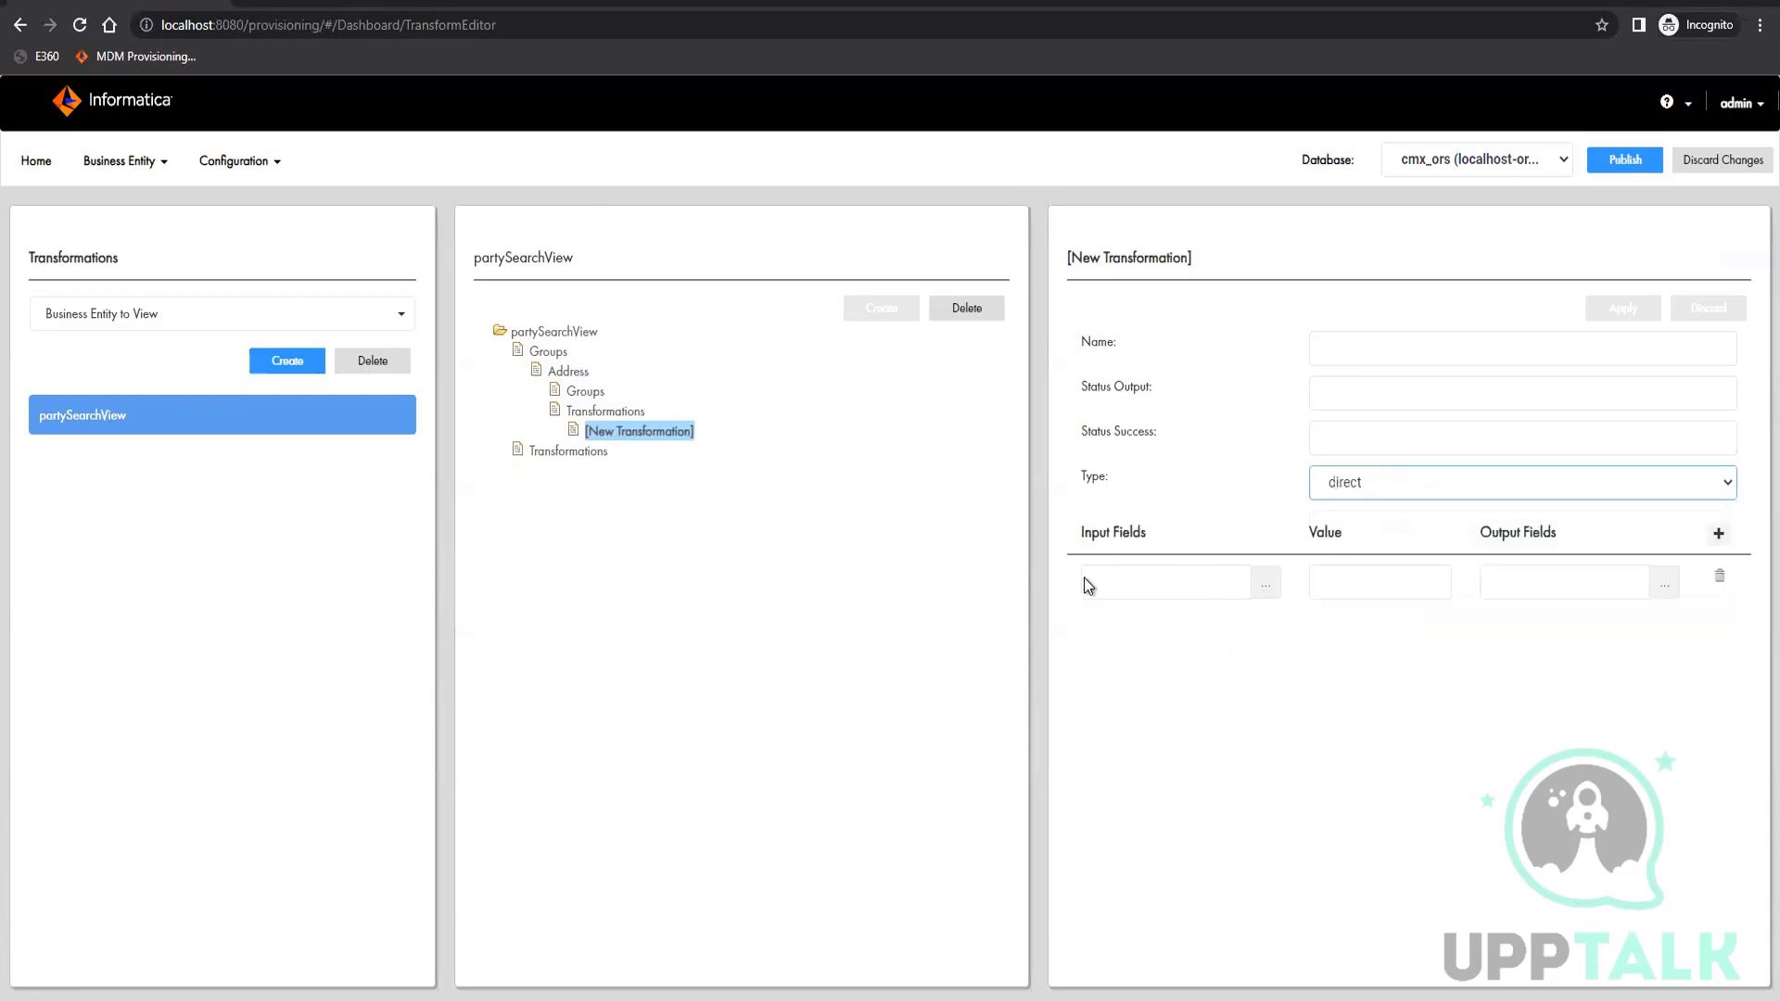
left_click(1205, 628)
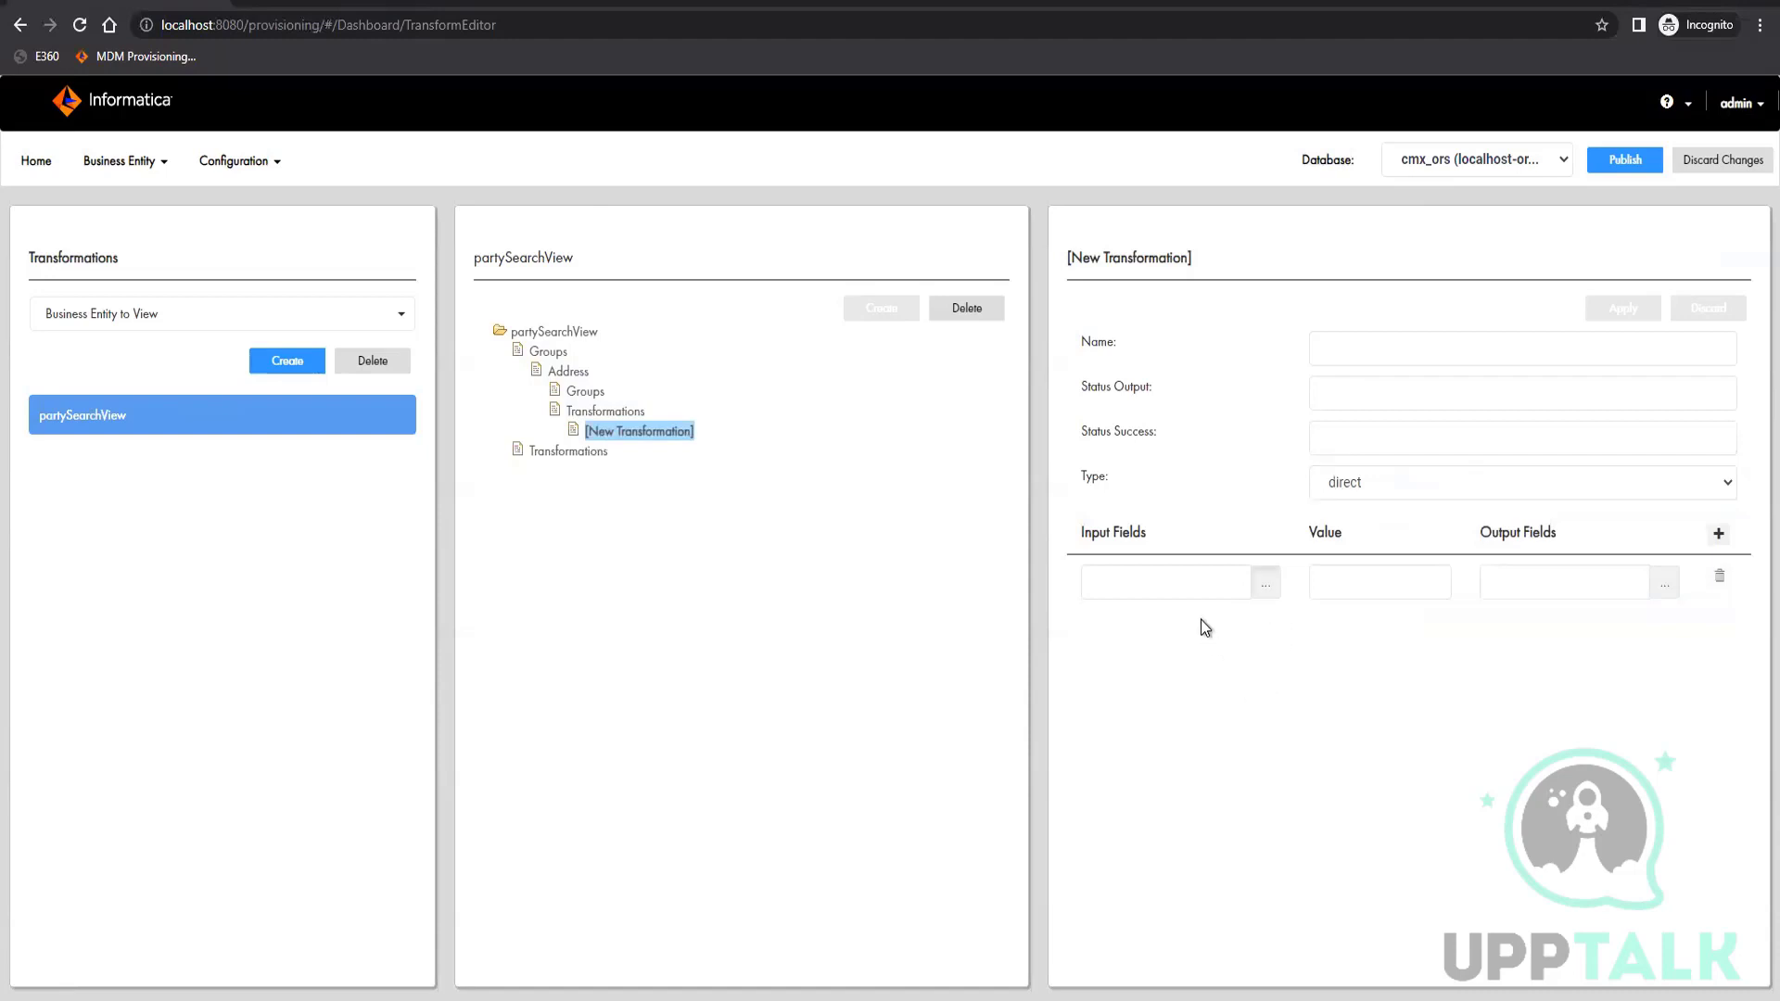
left_click(1246, 598)
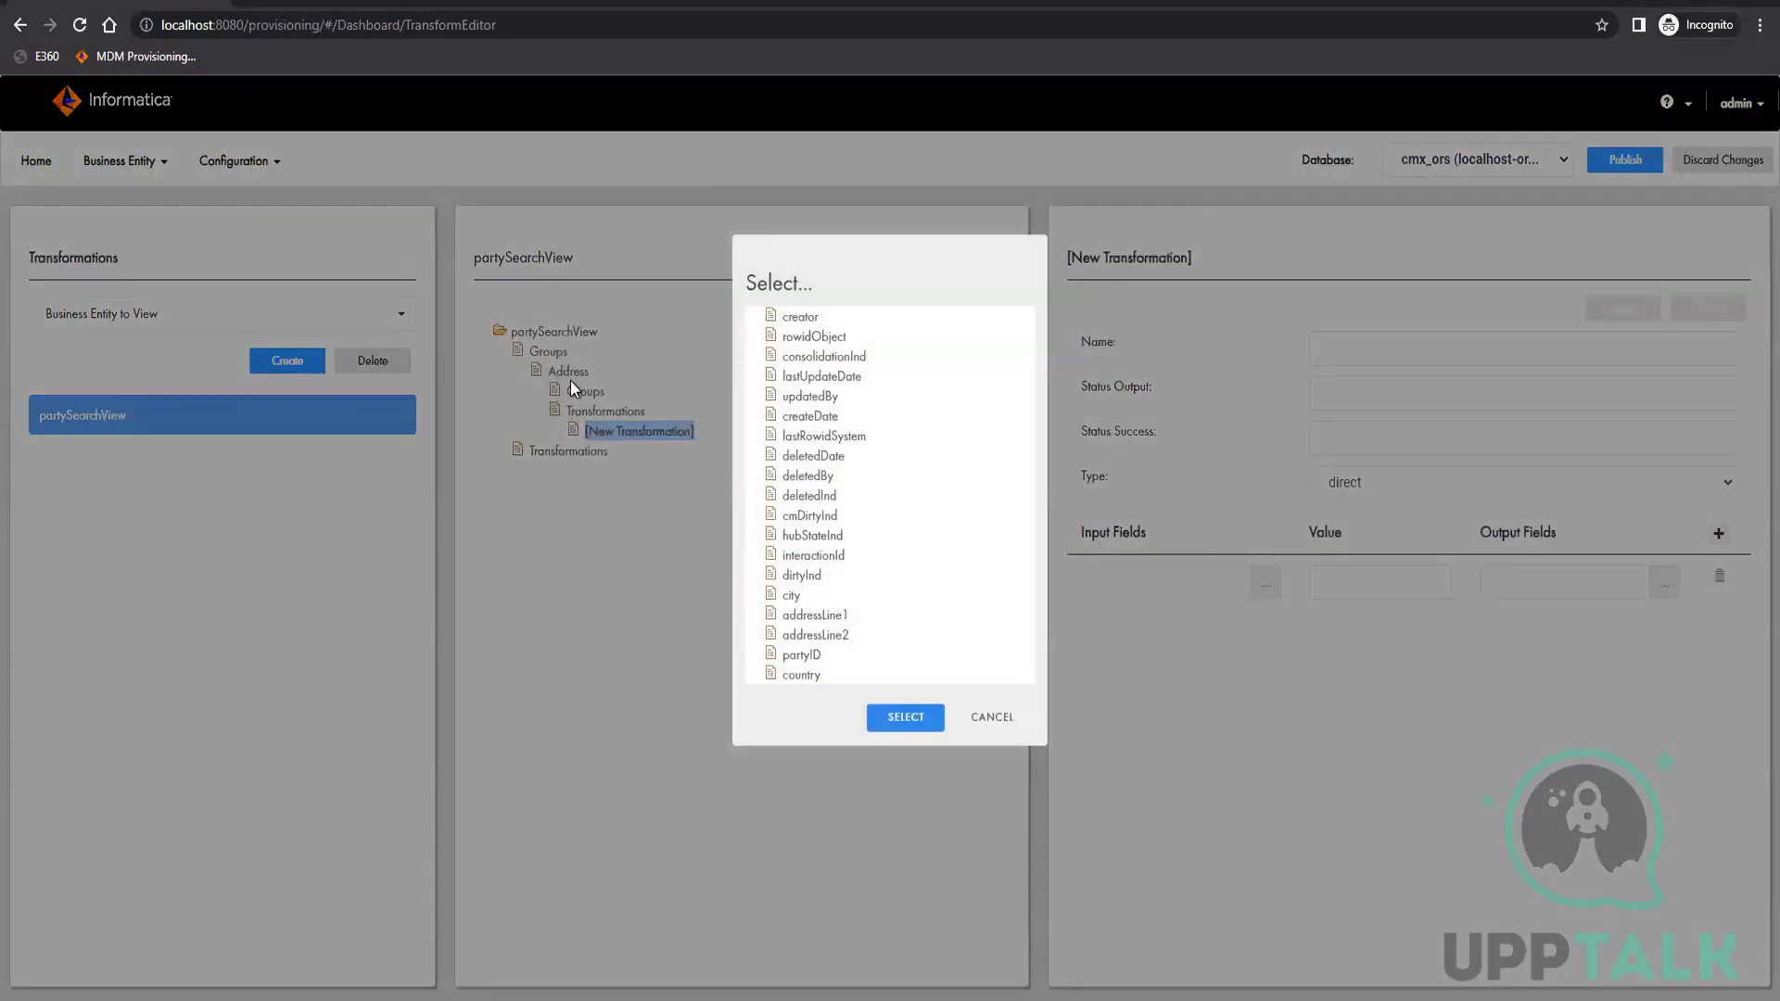
left_click(814, 615)
left_click(1016, 733)
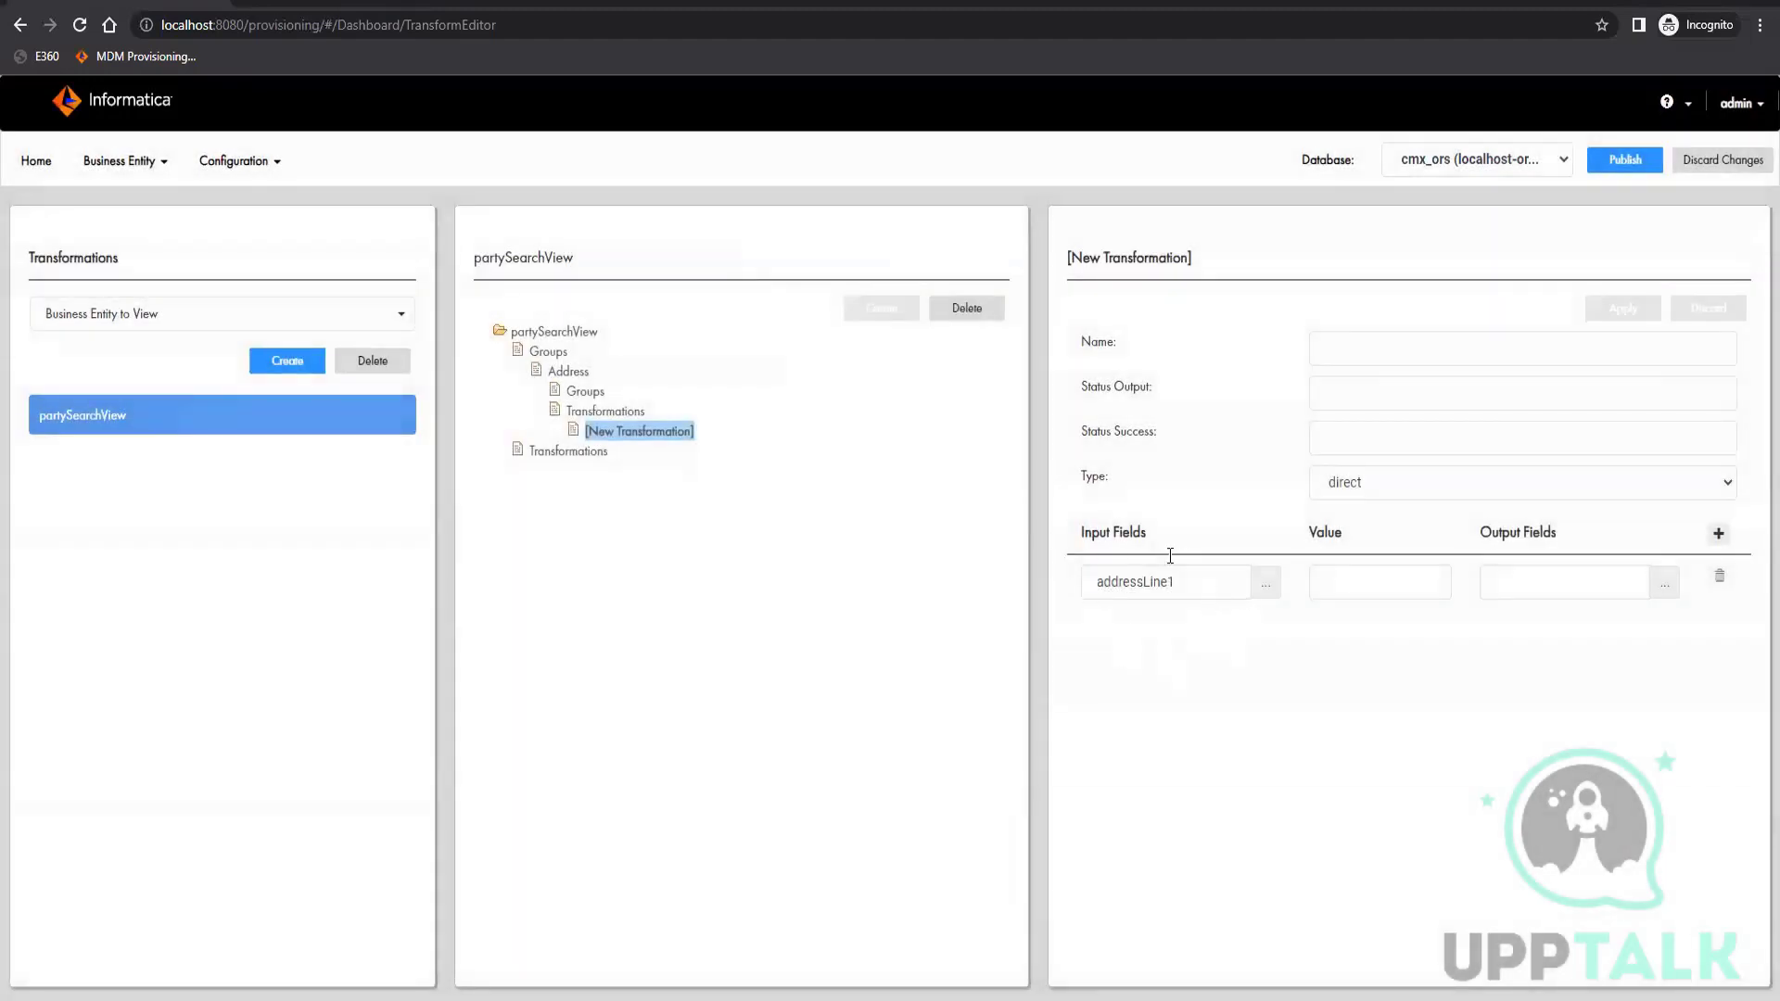
Map the addressLine1 input to the addressLine2 output field
left_click(1665, 583)
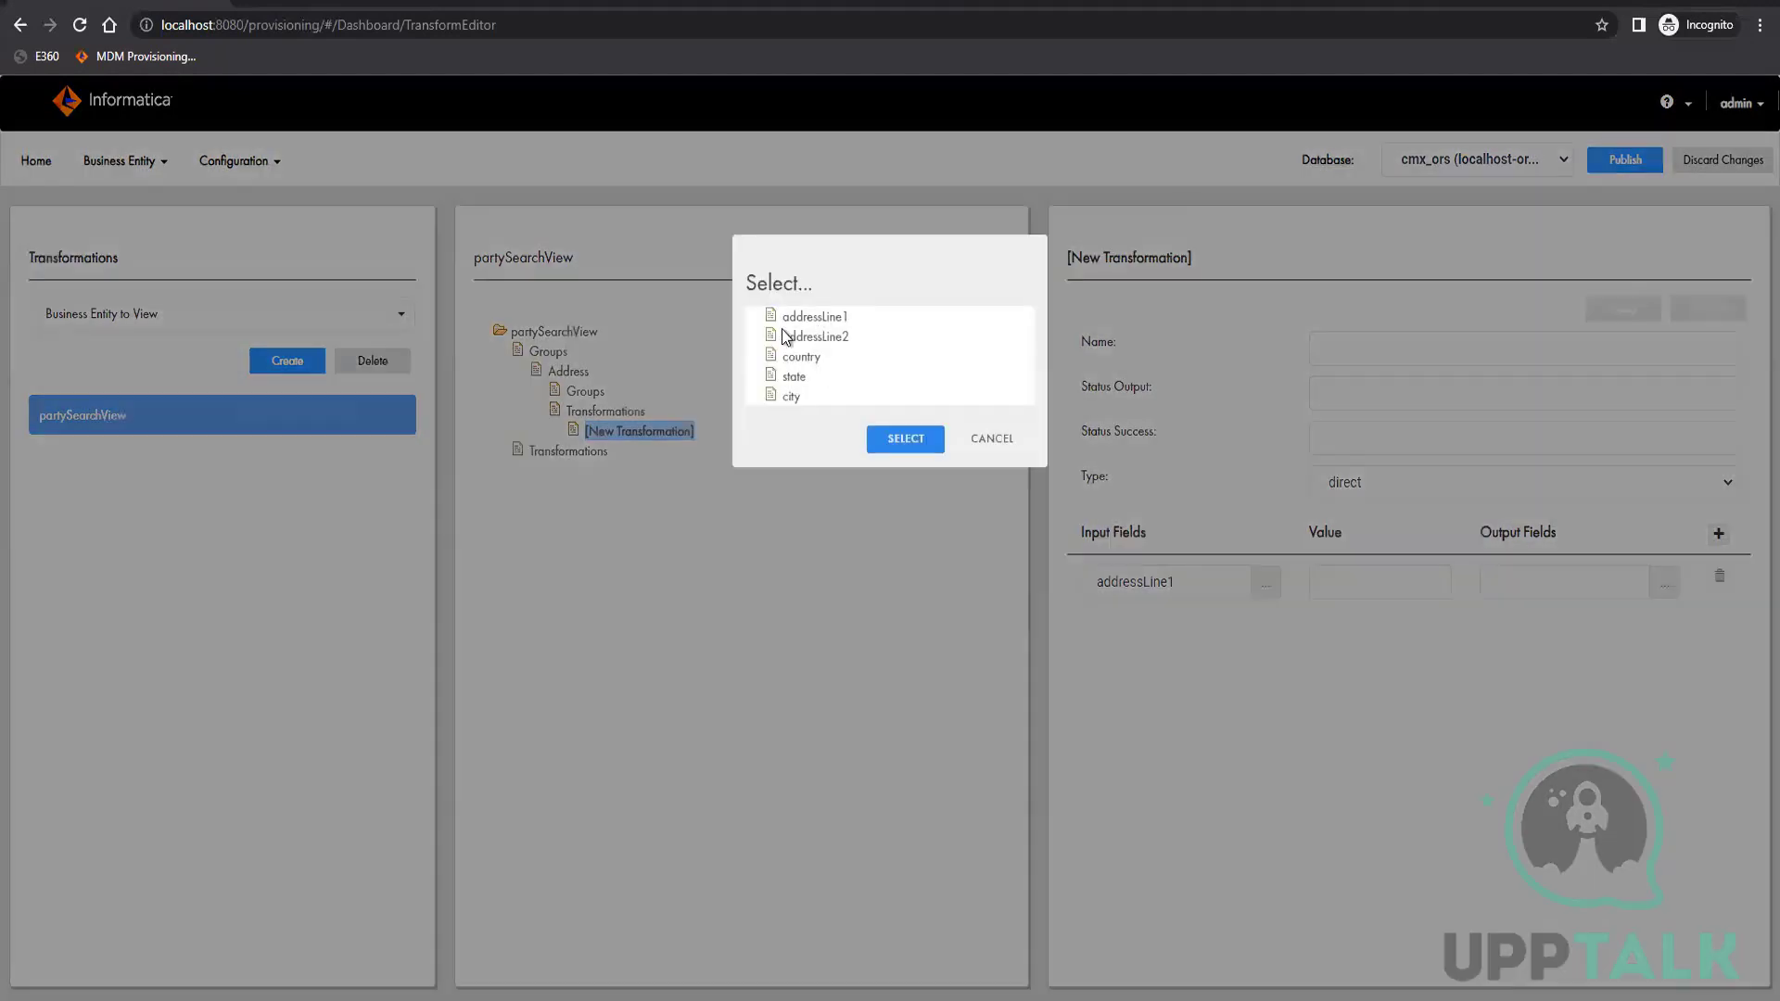
left_click(816, 336)
left_click(915, 449)
Add four more empty field mapping rows to the transformation
left_click(1719, 536)
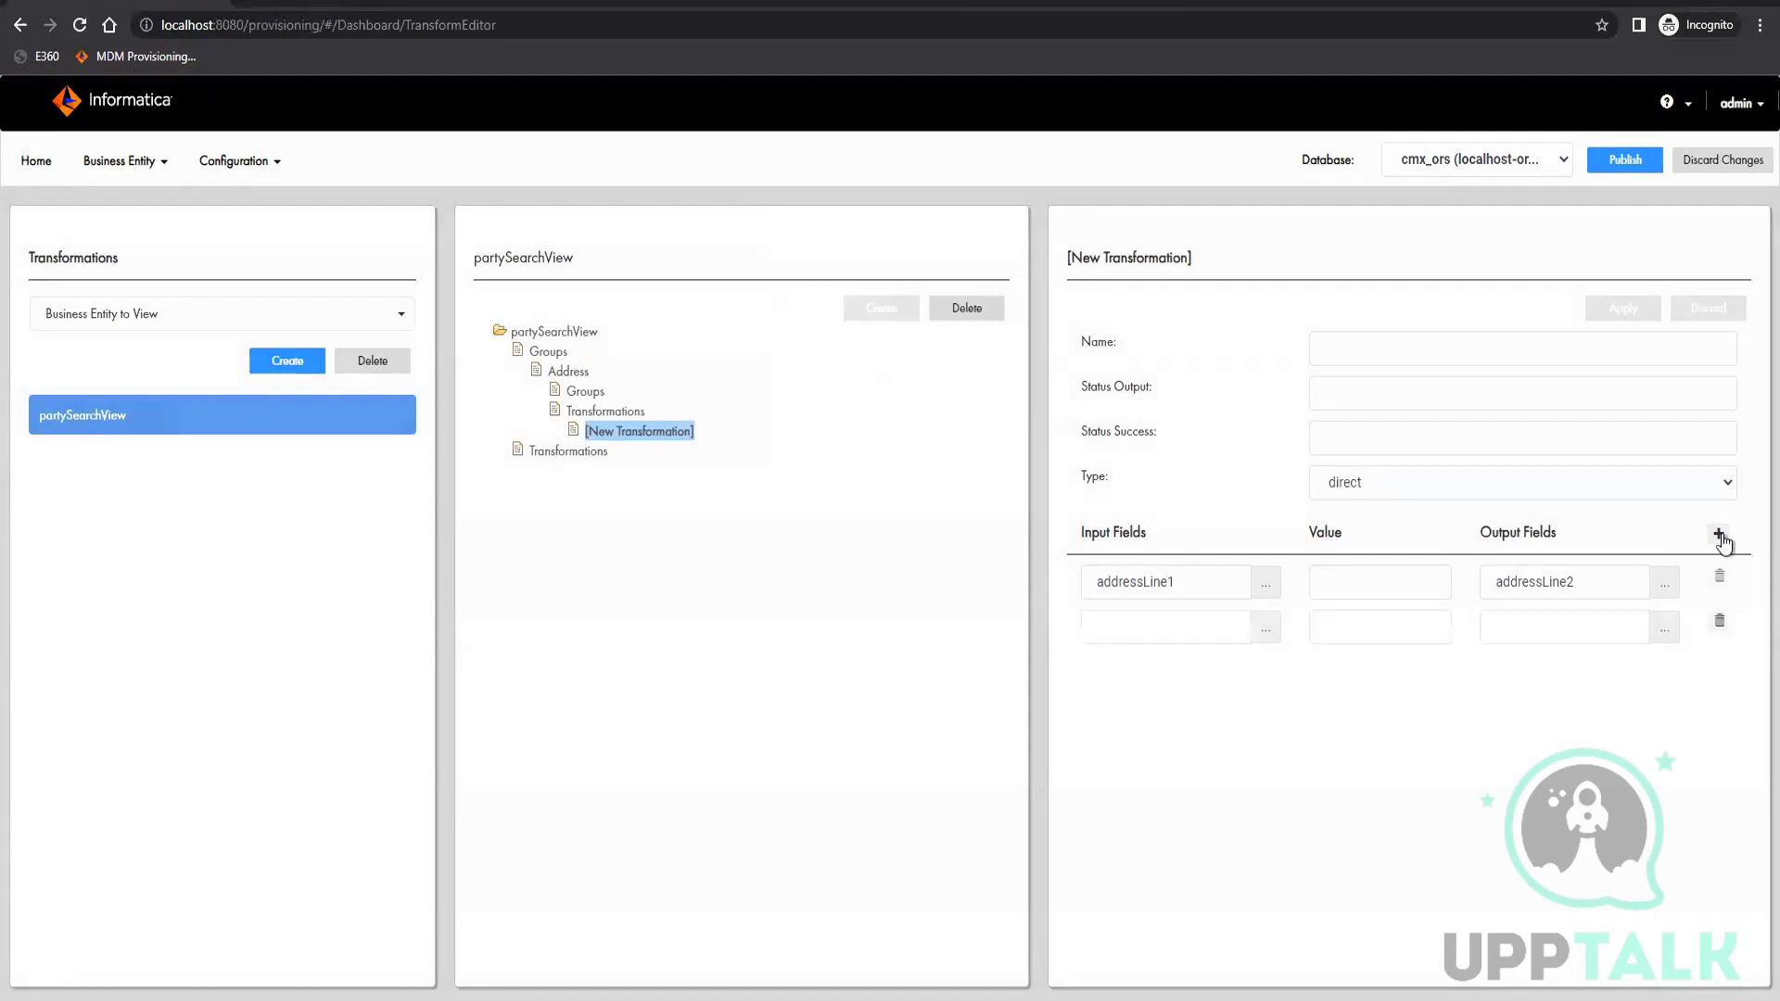
left_click(1719, 535)
left_click(1719, 535)
left_click(1719, 536)
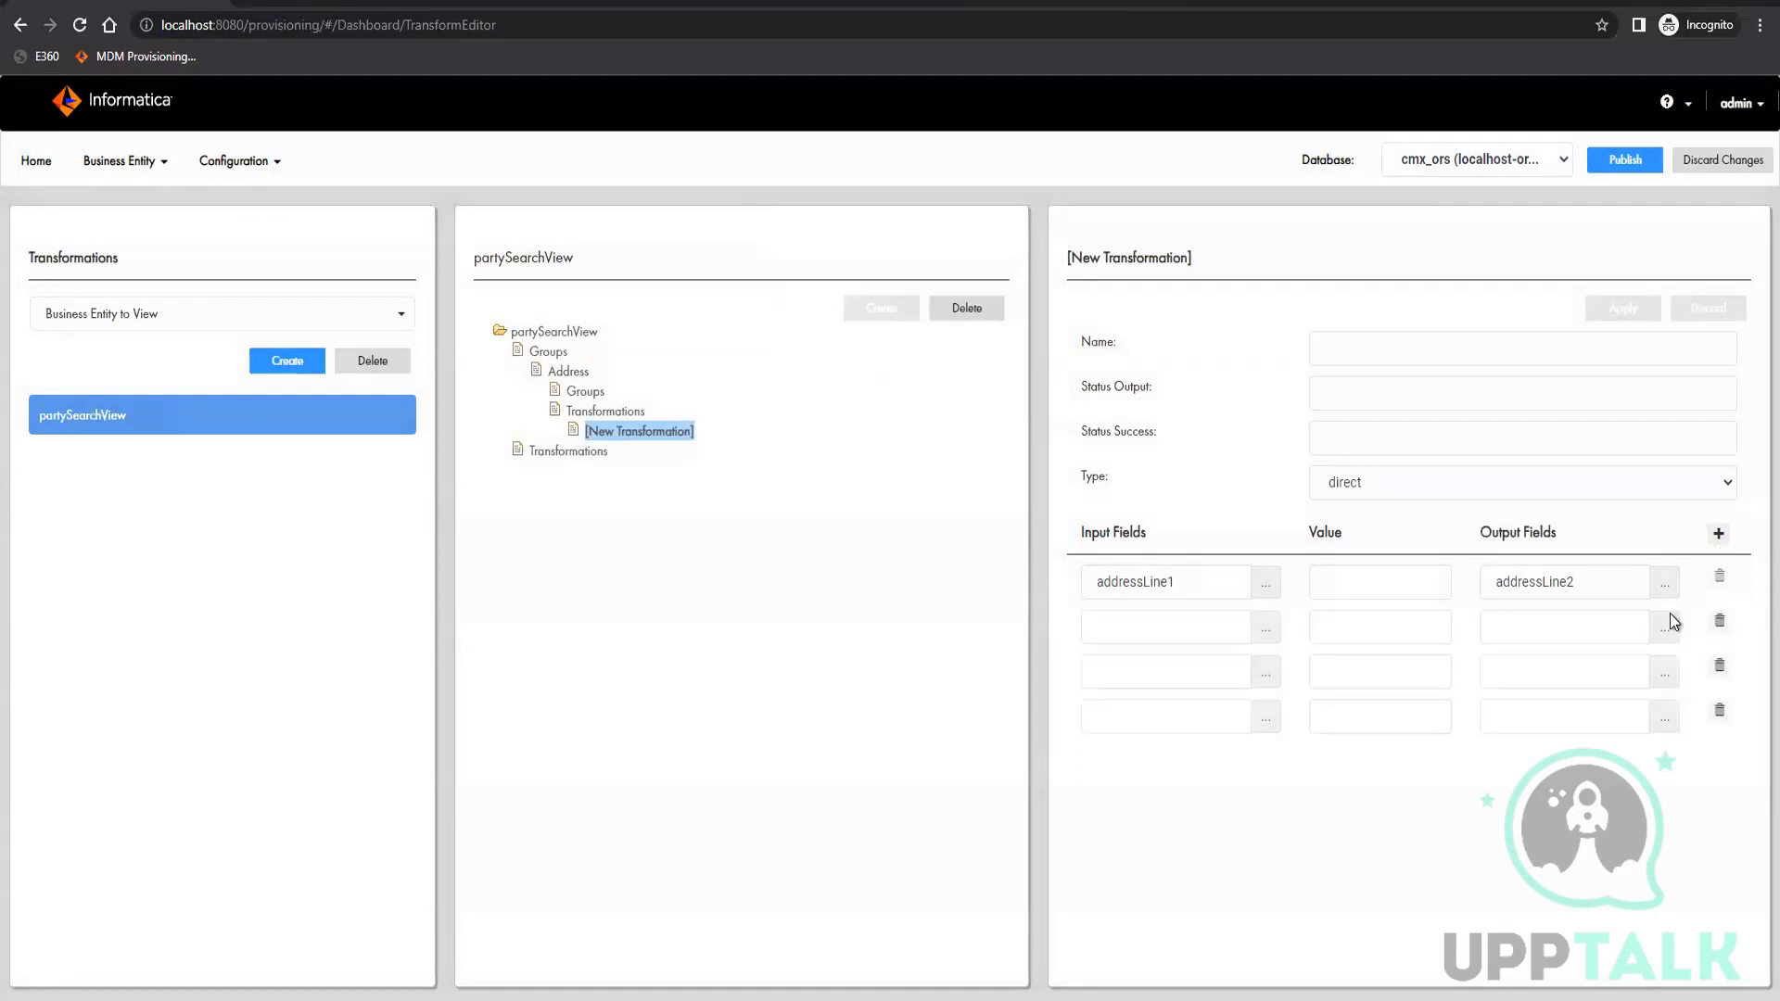
Choose addressLine2, country and city as the input fields of the second, third and fourth mapping rows
left_click(1277, 677)
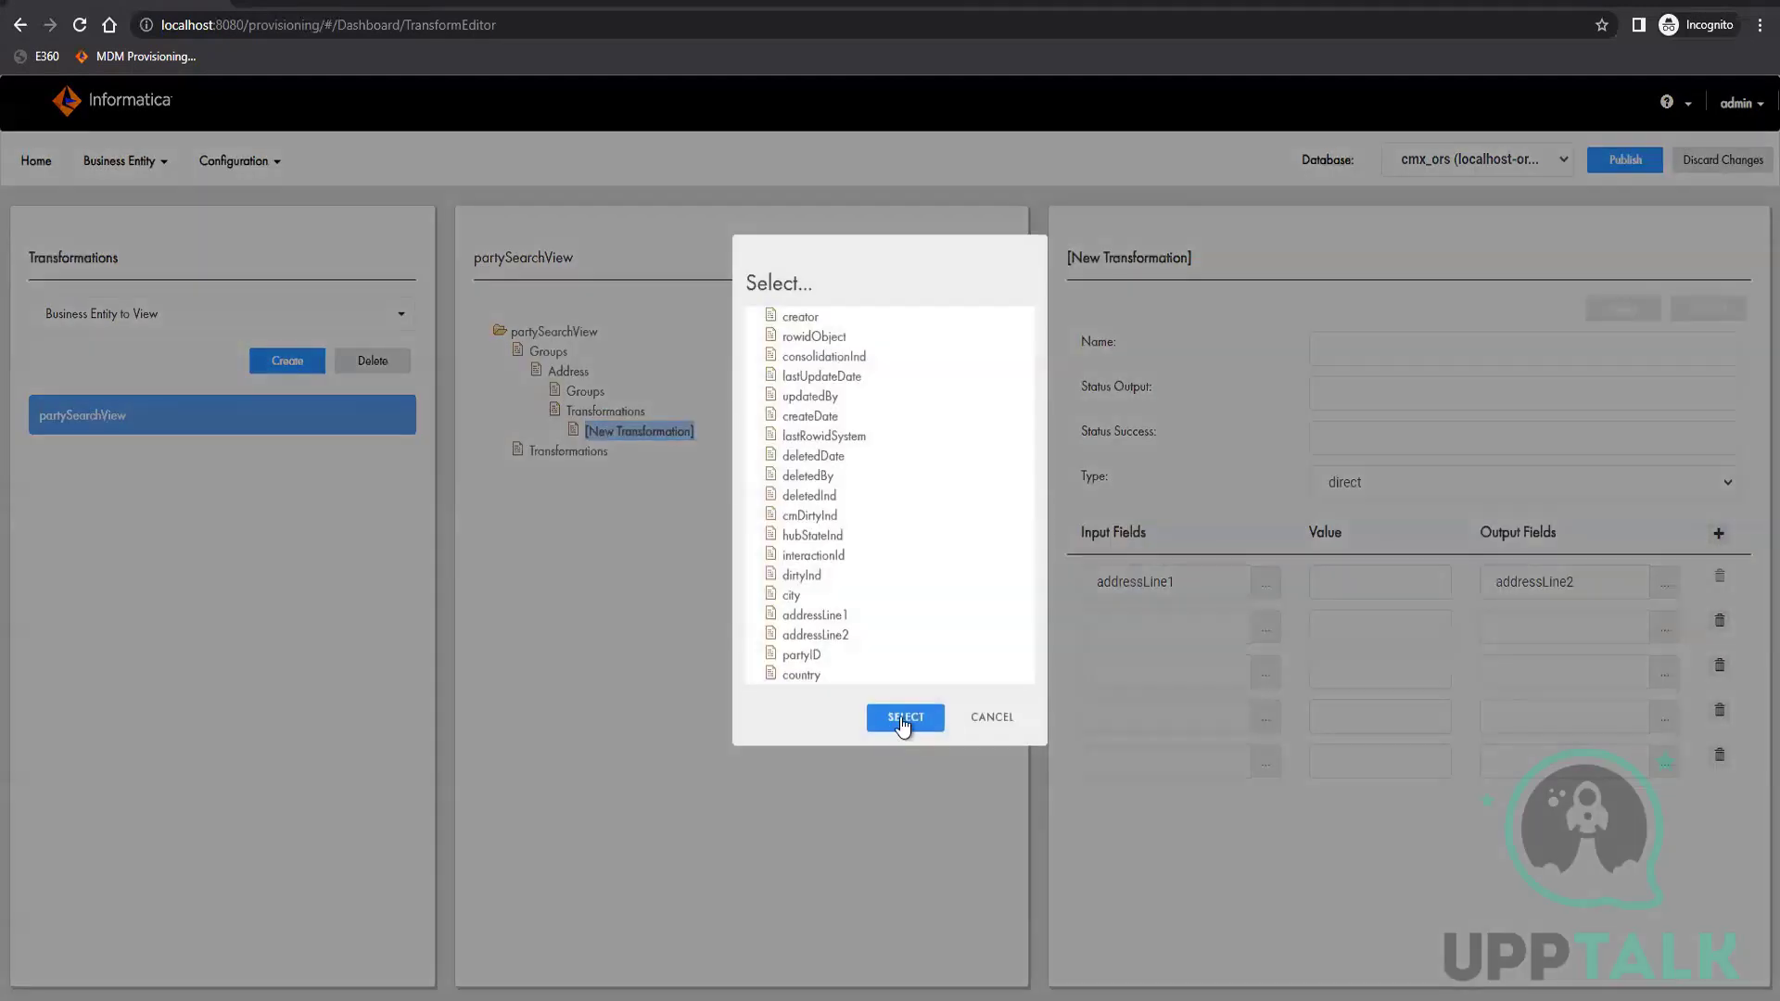
left_click(905, 721)
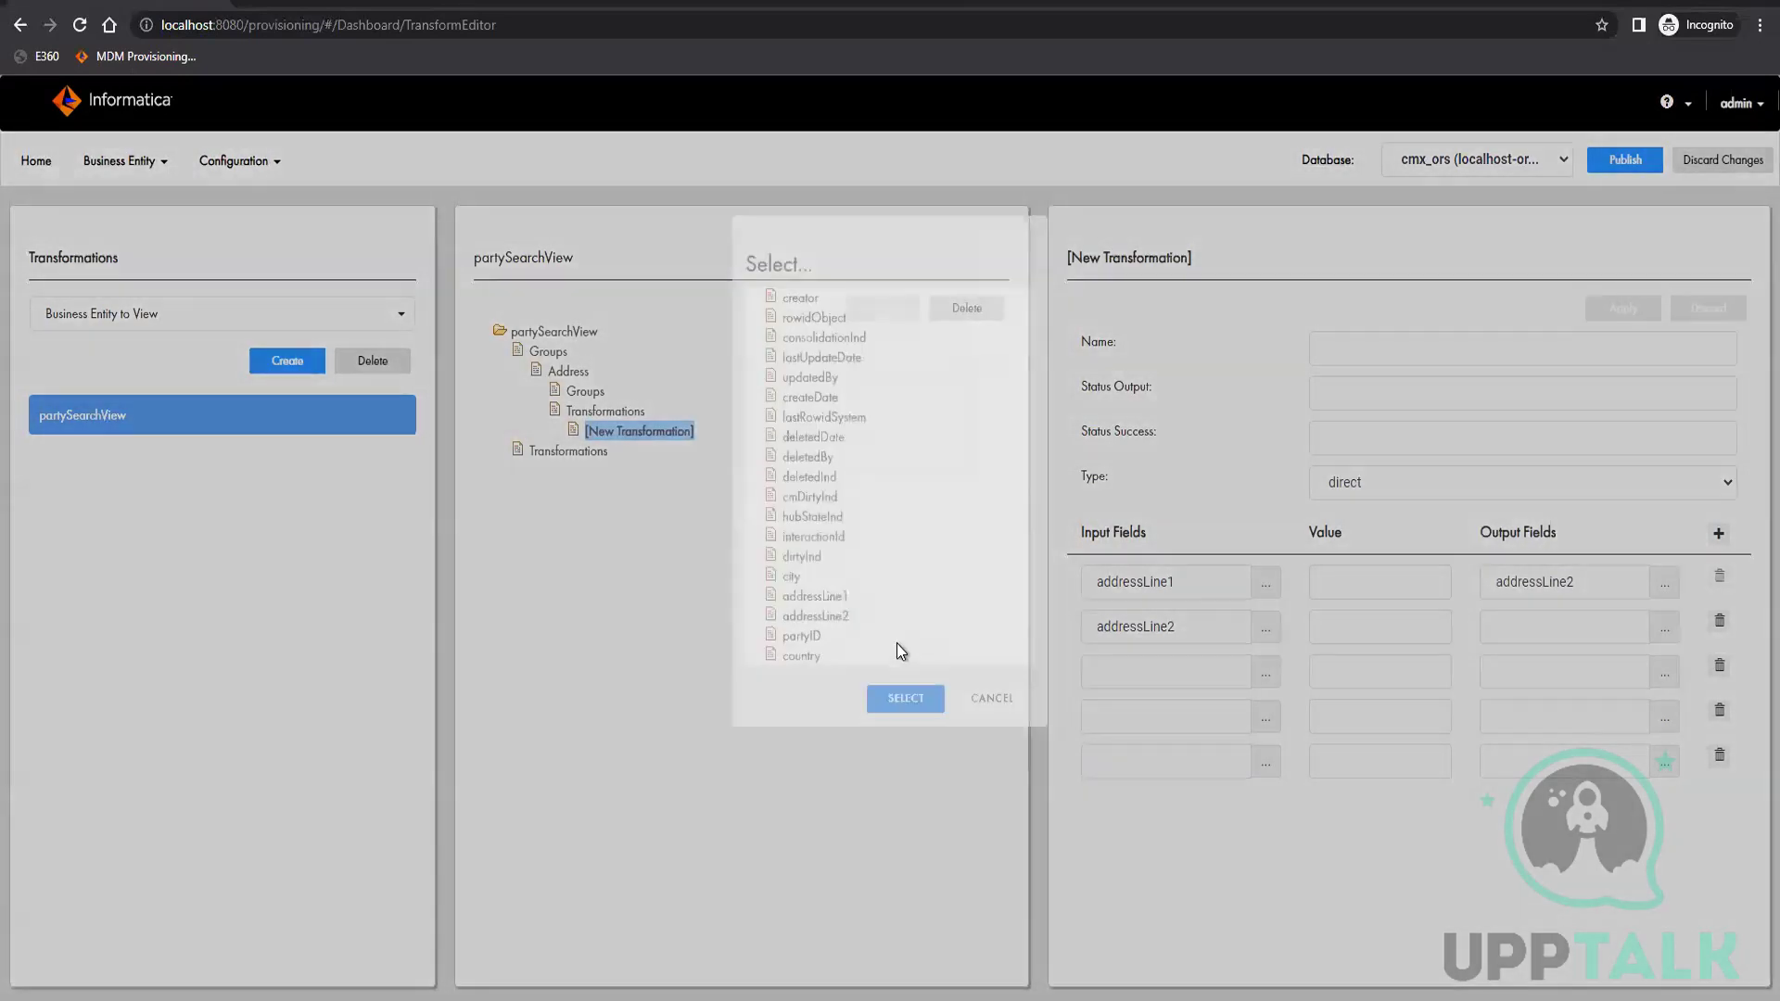
left_click(798, 662)
left_click(921, 713)
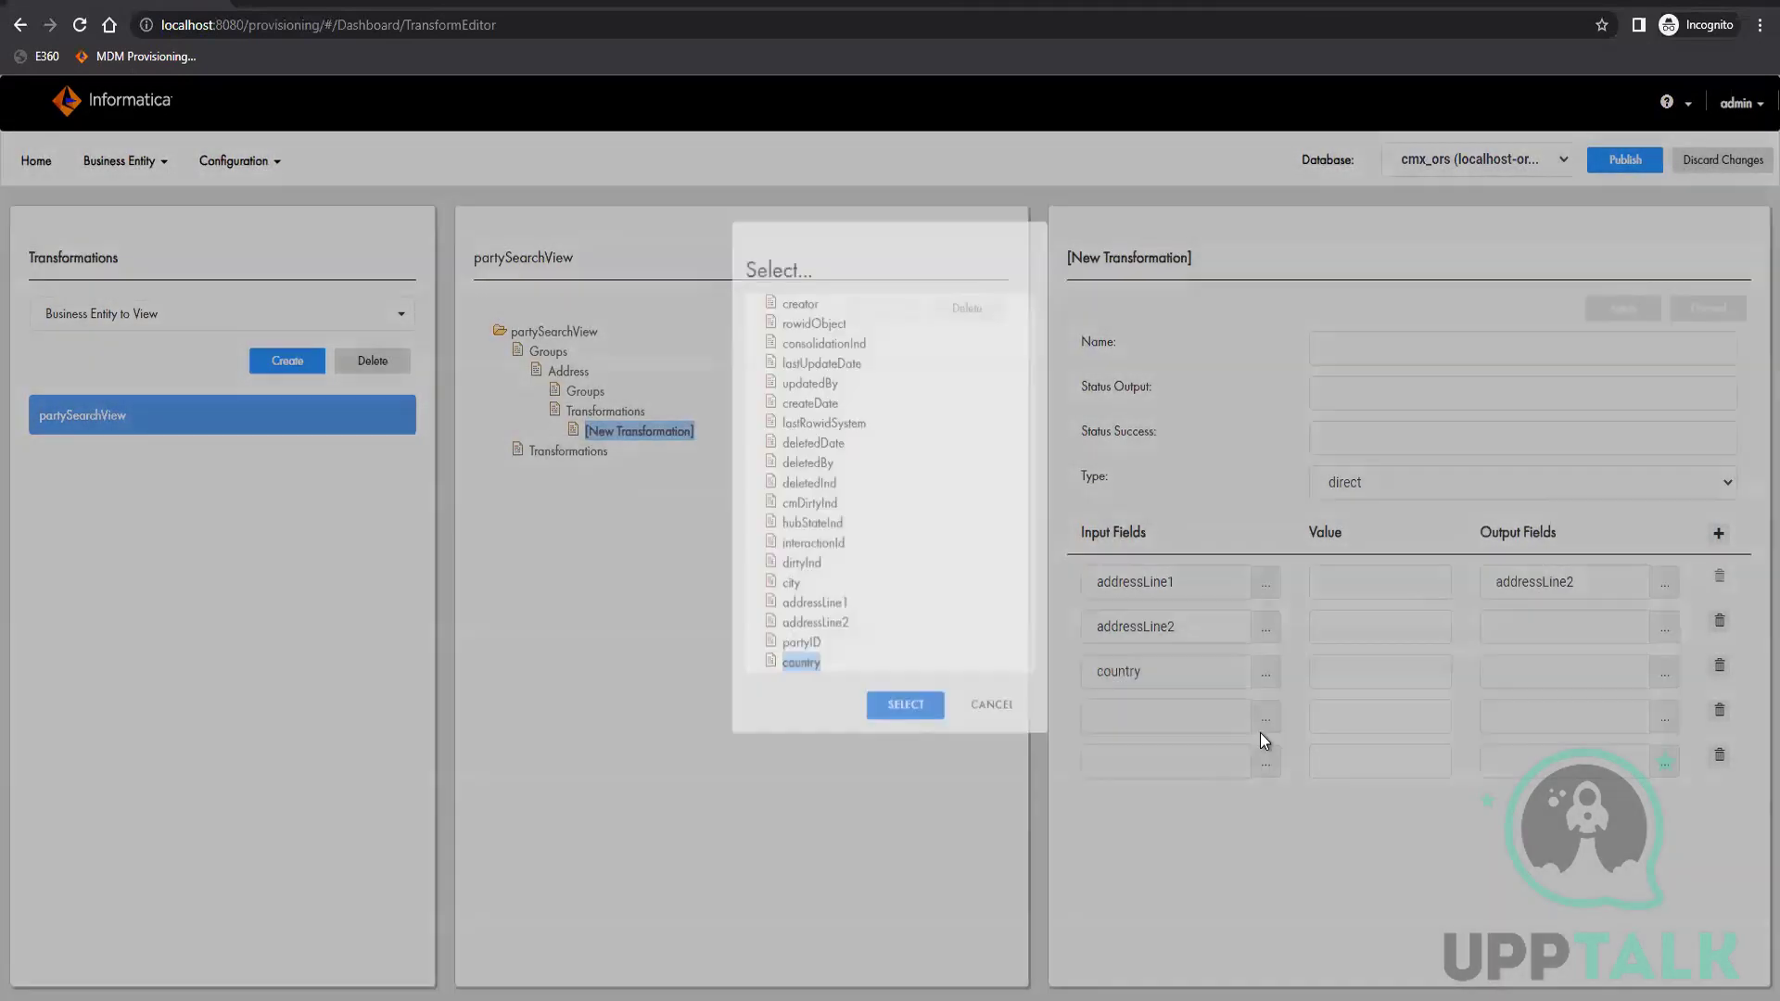
left_click(1263, 722)
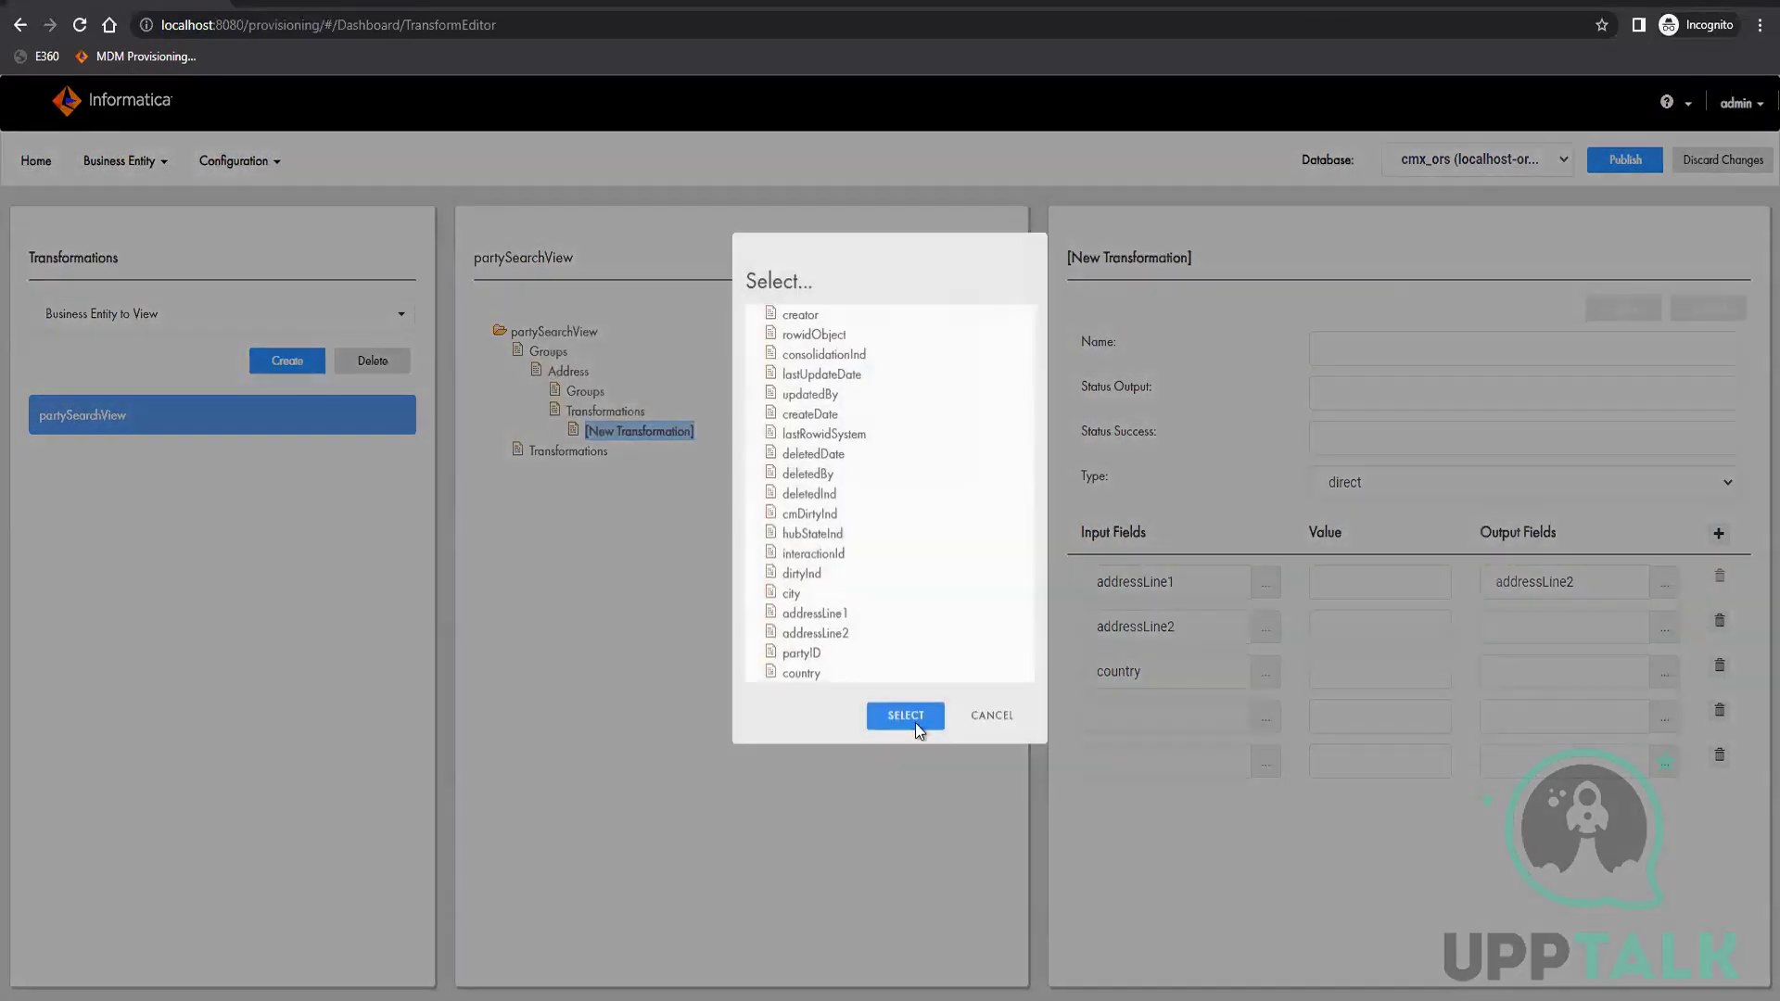
left_click(791, 594)
left_click(915, 721)
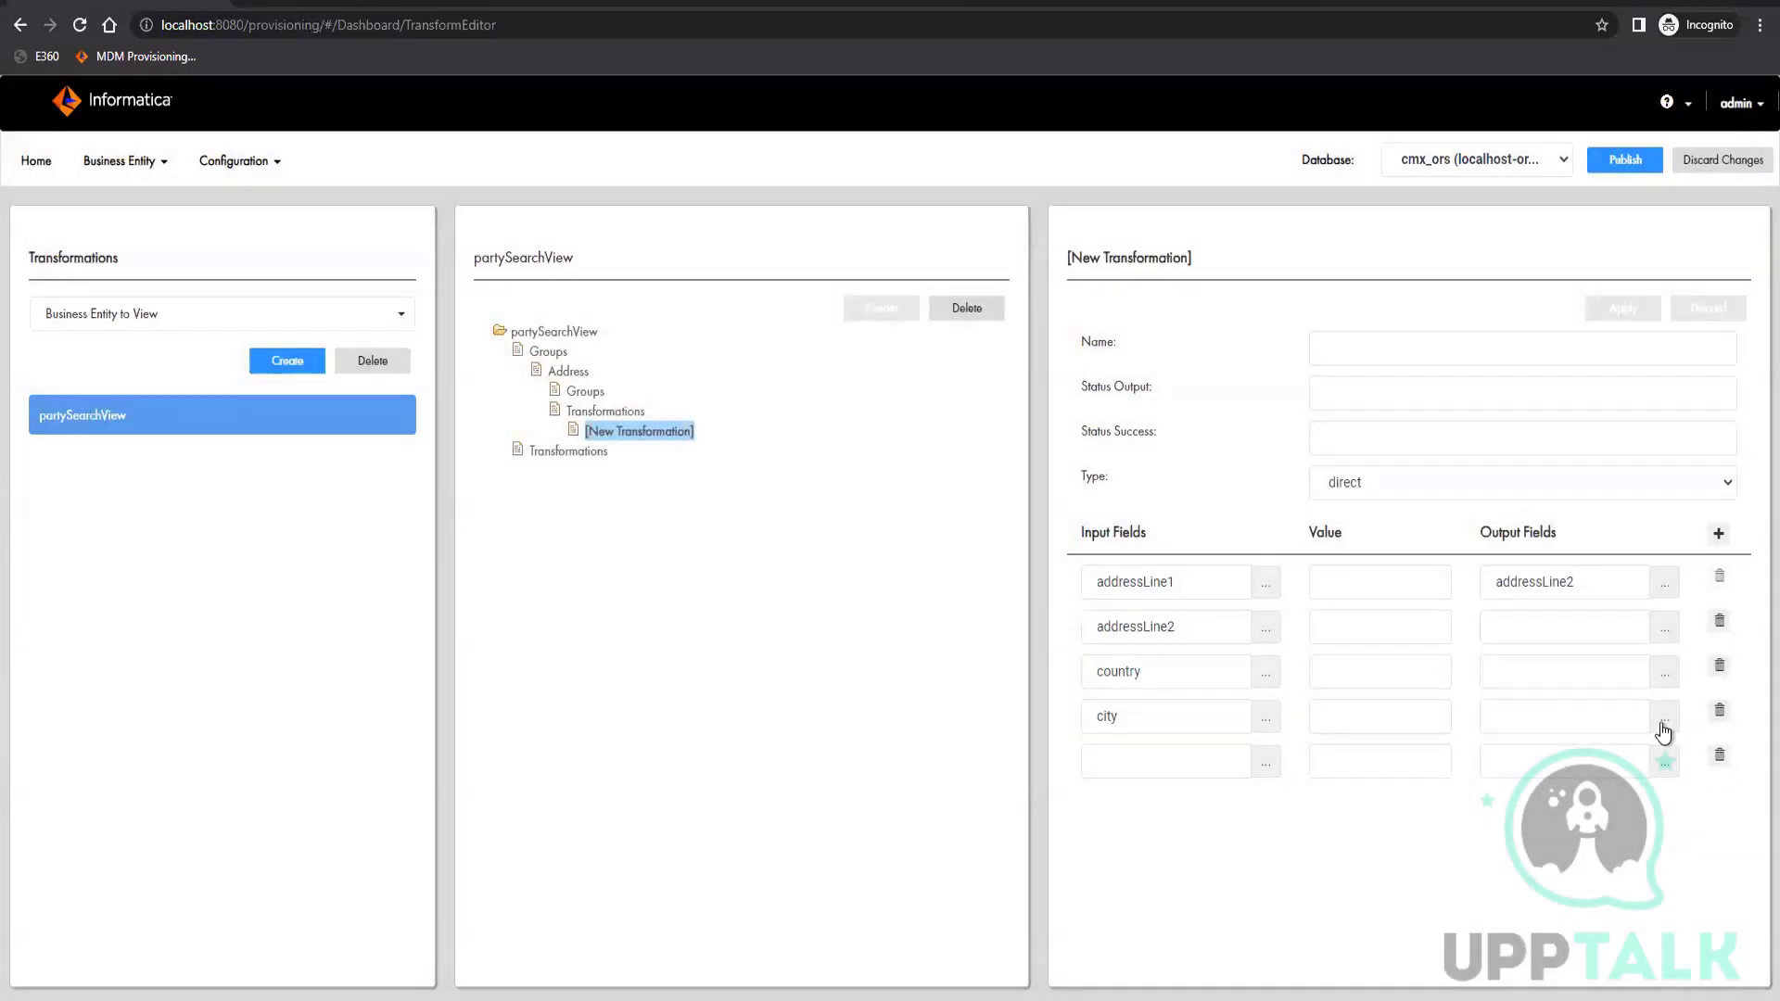
Delete the empty fifth mapping row and choose addressLine2 as the output field for the addressLine2 input
left_click(1665, 627)
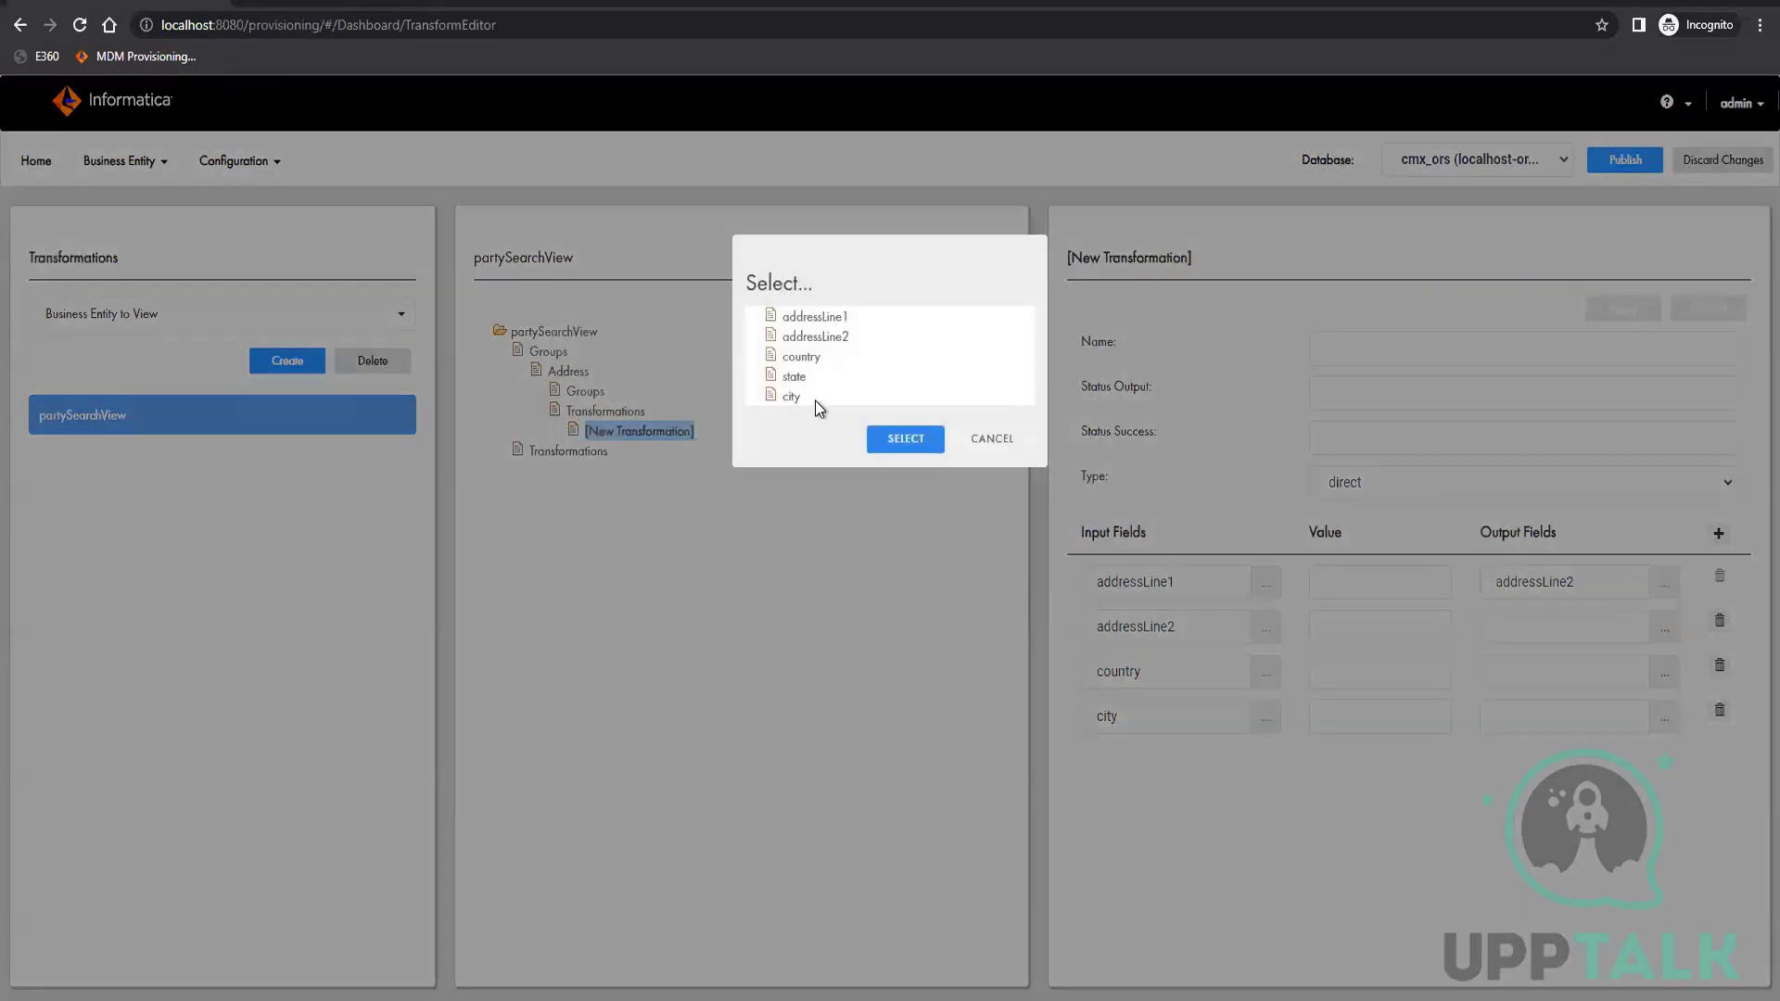
left_click(825, 338)
left_click(913, 443)
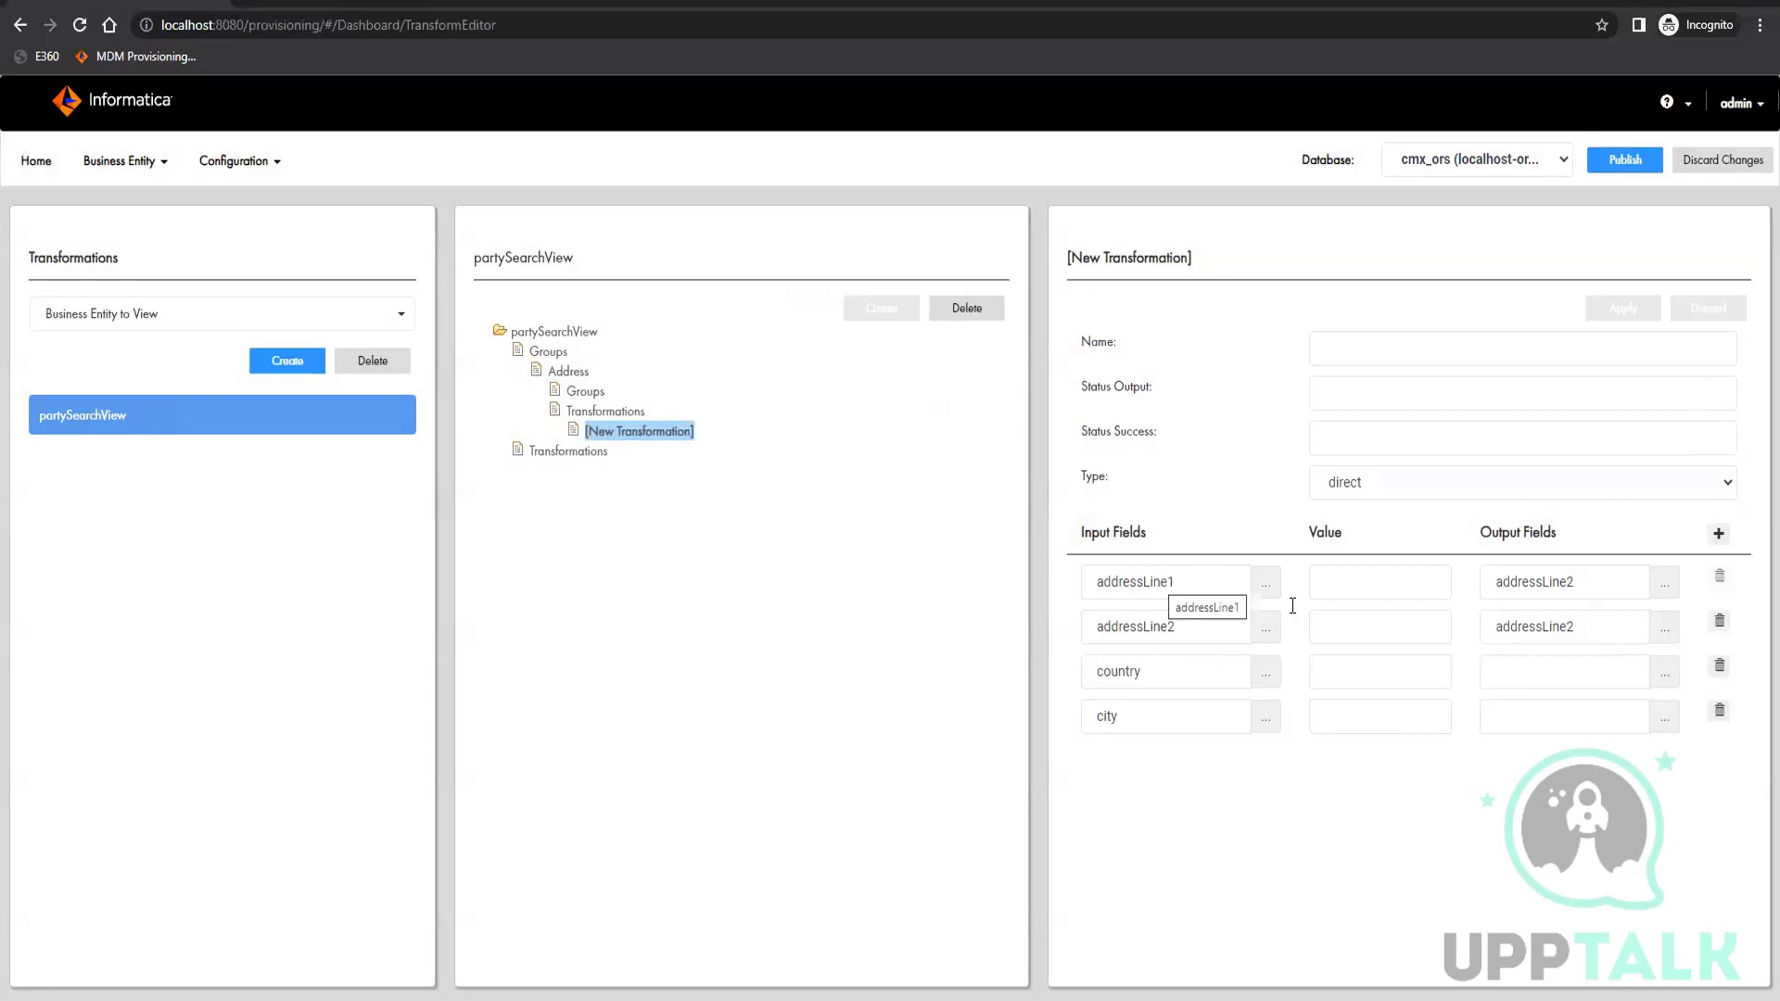
Change the output field mapped from the addressLine1 input to addressLine1
left_click(1665, 582)
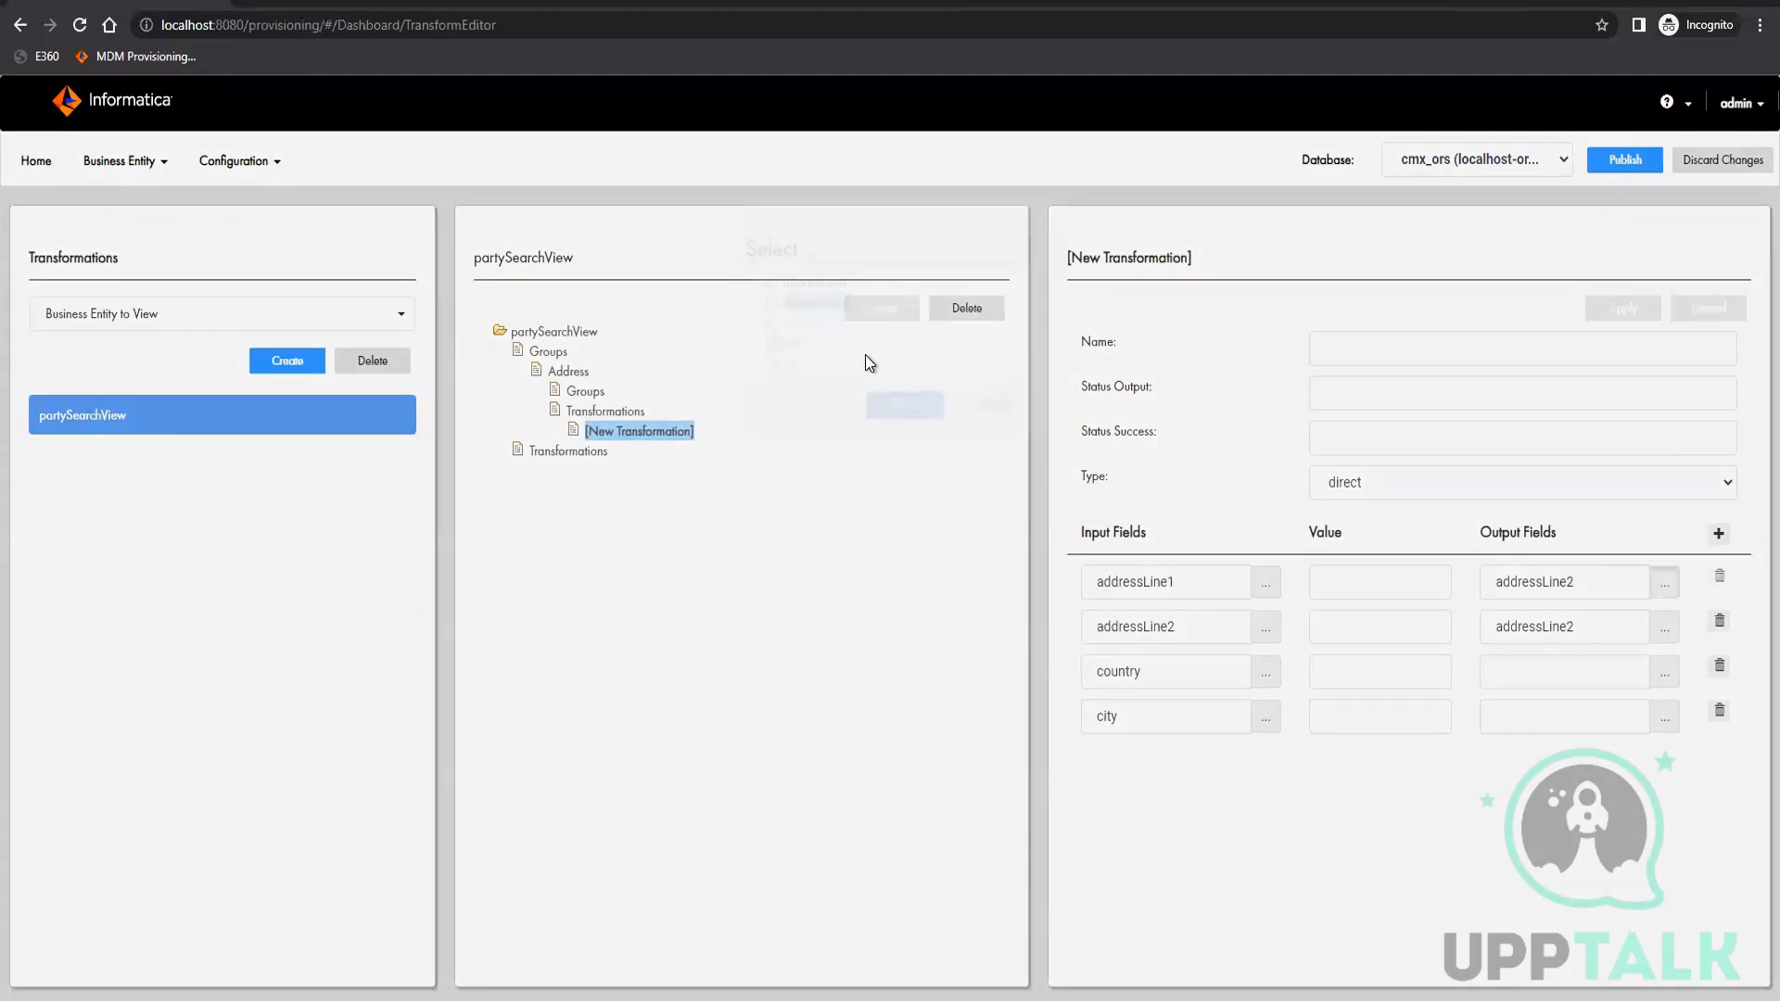
left_click(816, 317)
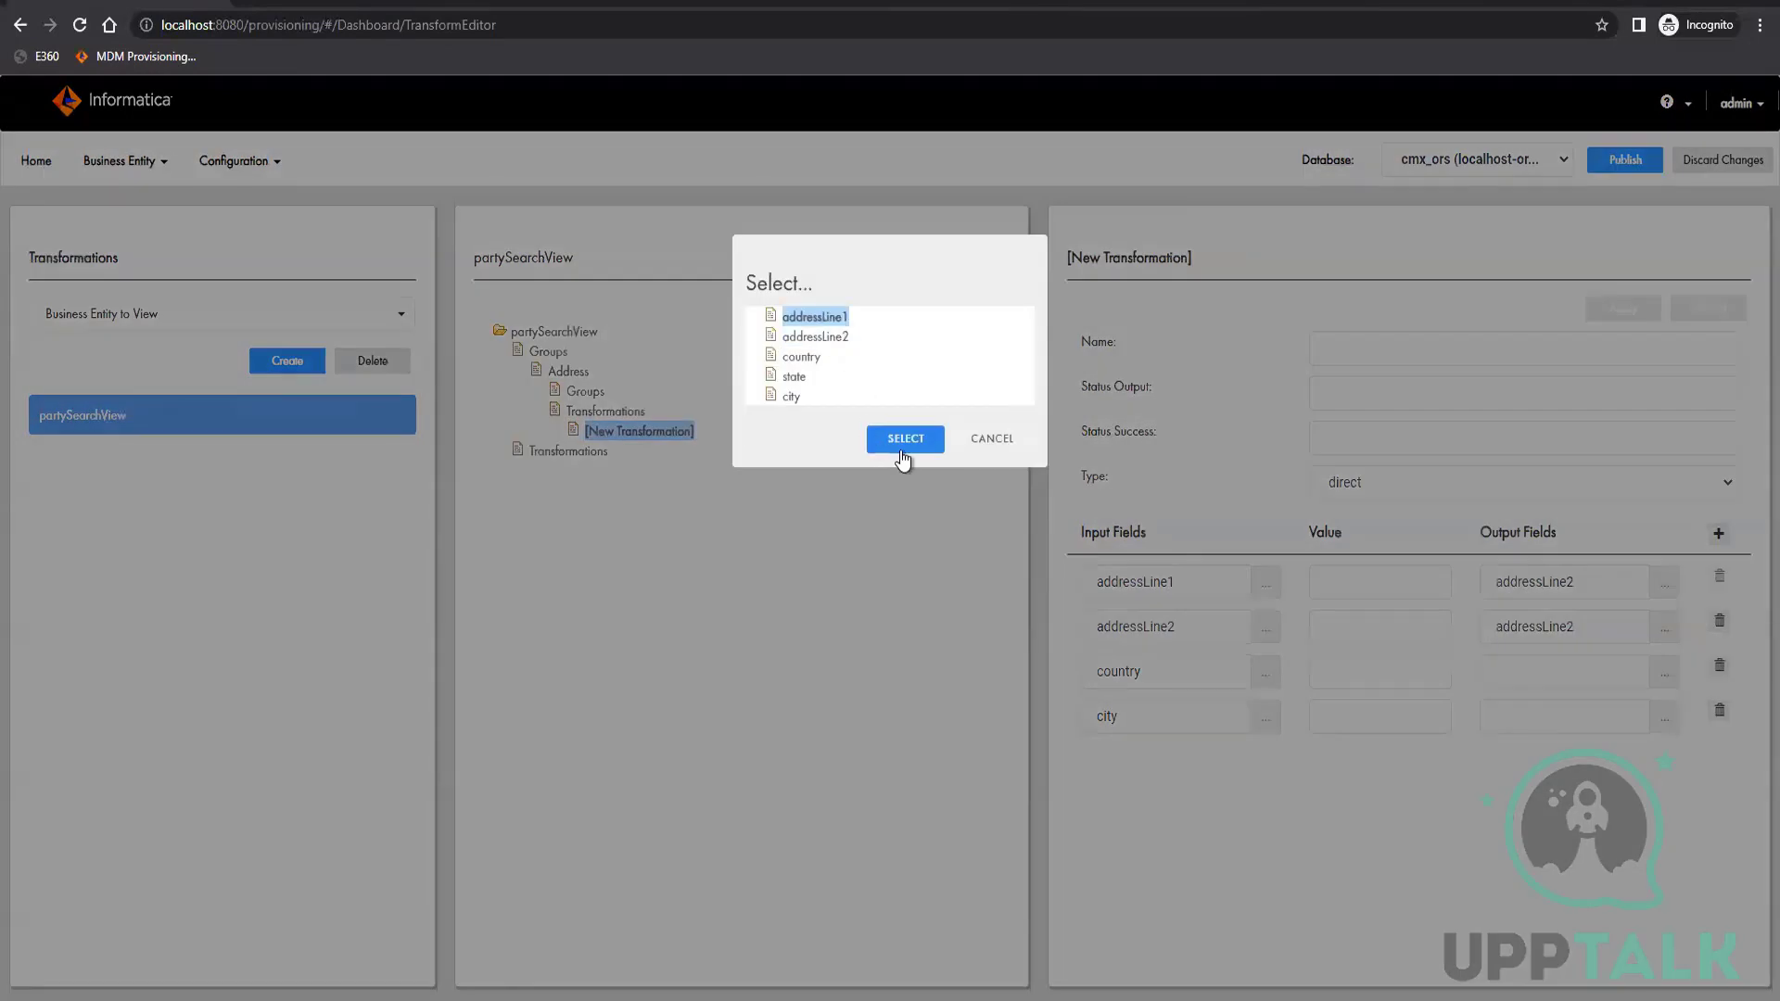
left_click(904, 456)
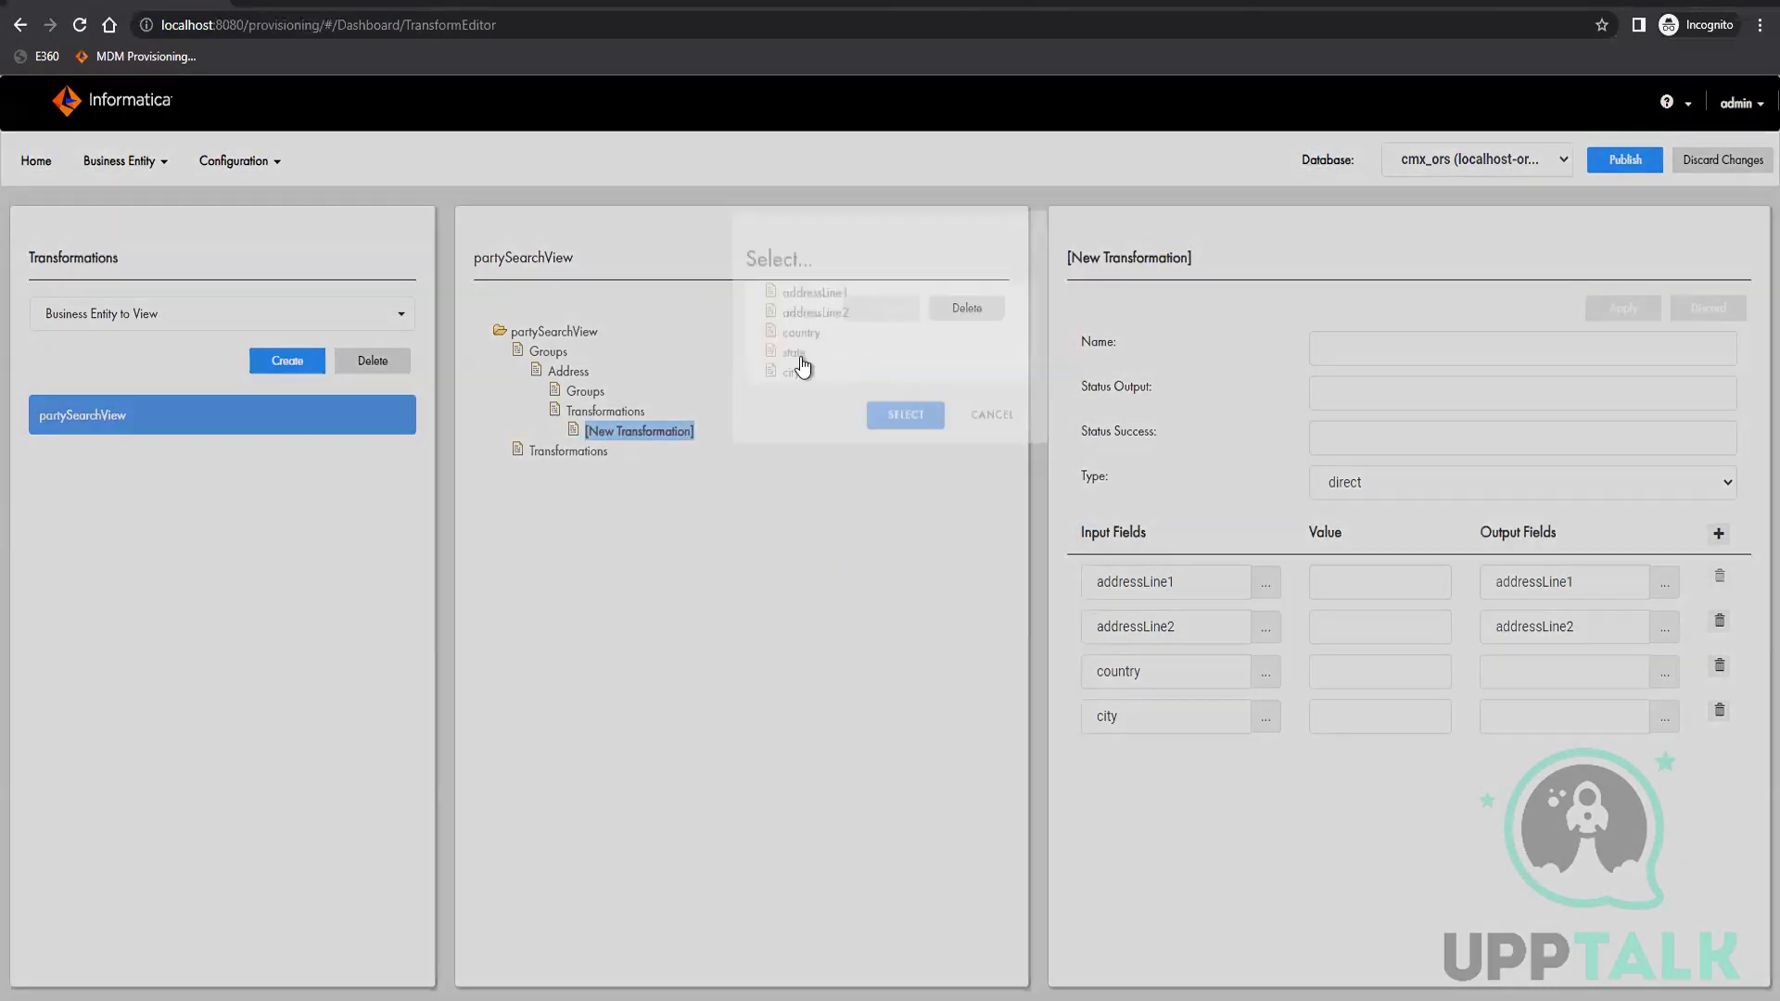
Map the country and city inputs to the country and city output fields
left_click(800, 357)
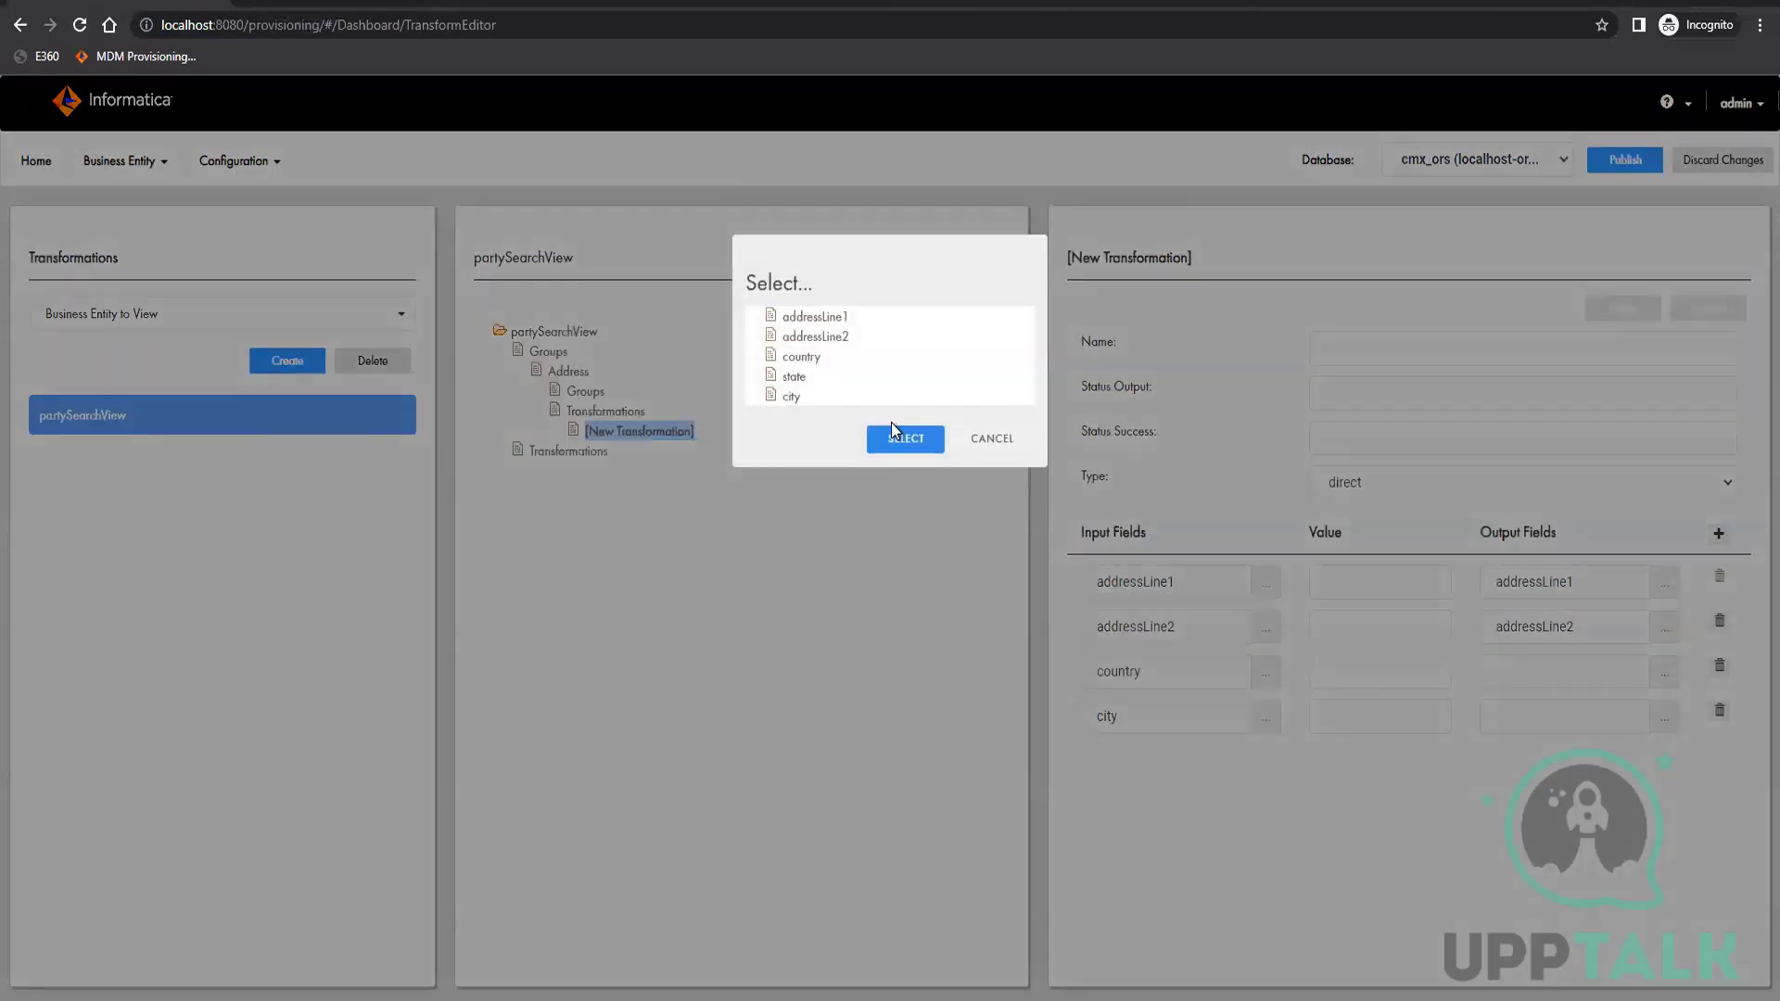
left_click(907, 439)
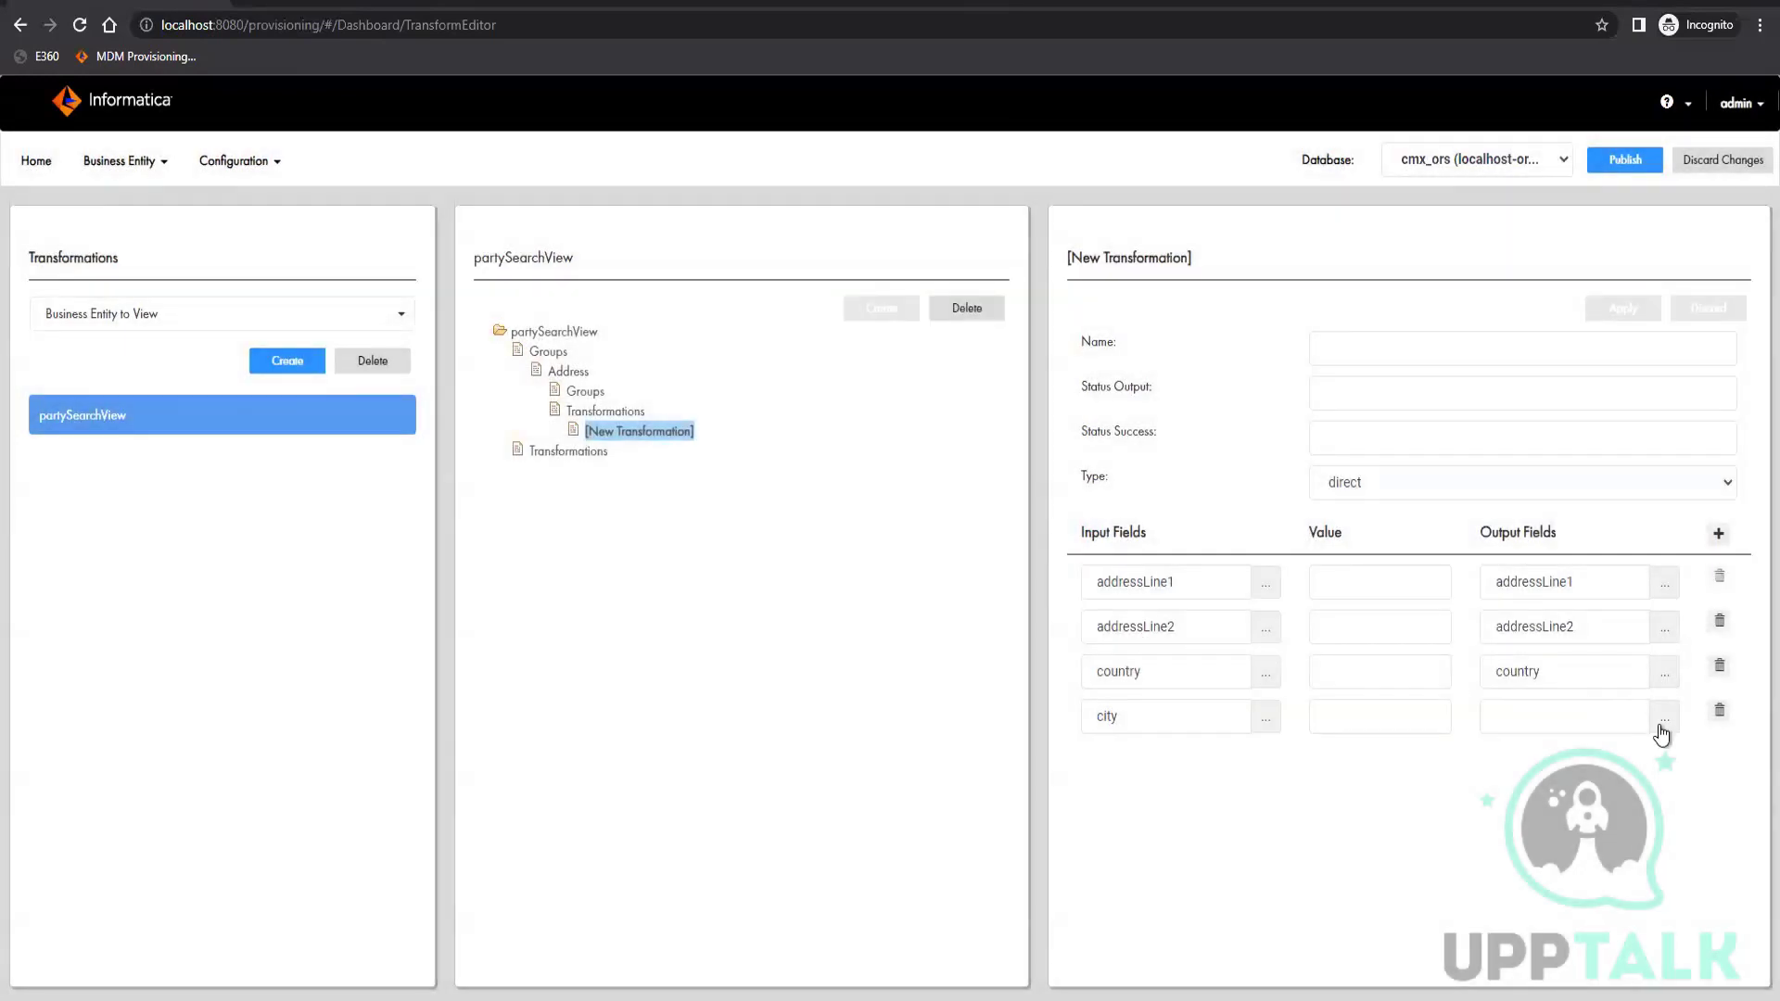
left_click(1650, 723)
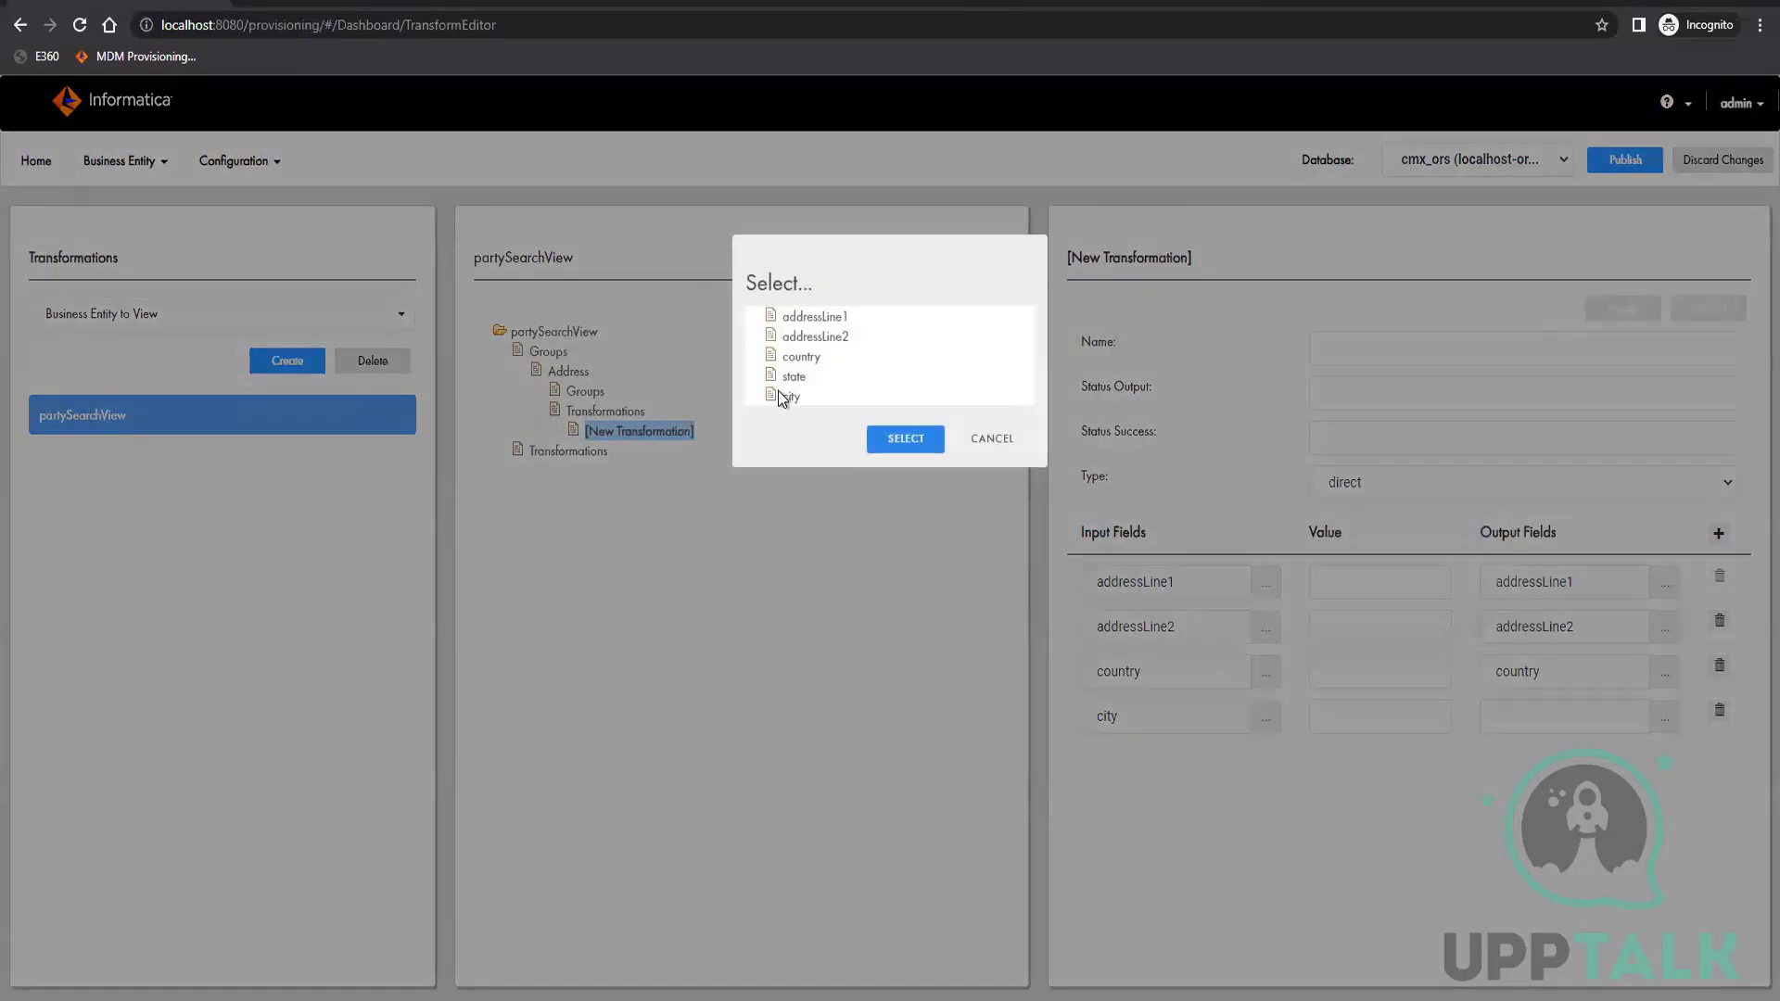
left_click(790, 398)
left_click(913, 442)
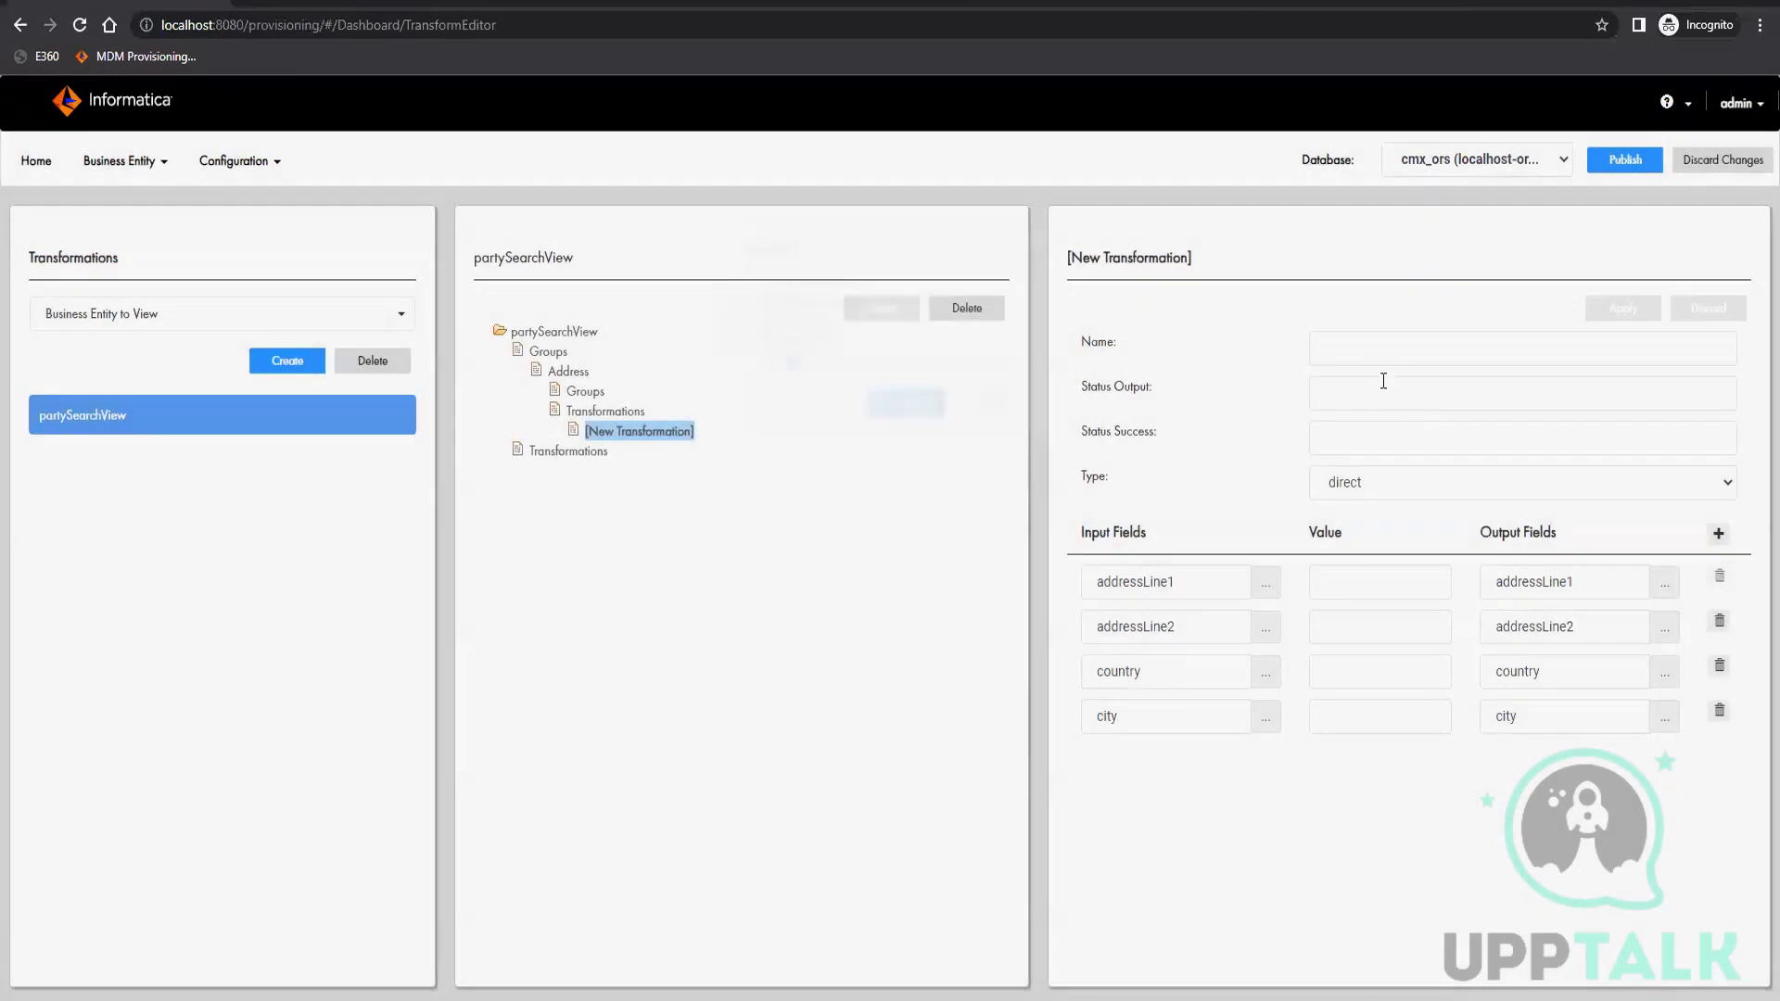
Name the Address group's transformation direct and apply the changes
left_click(1371, 352)
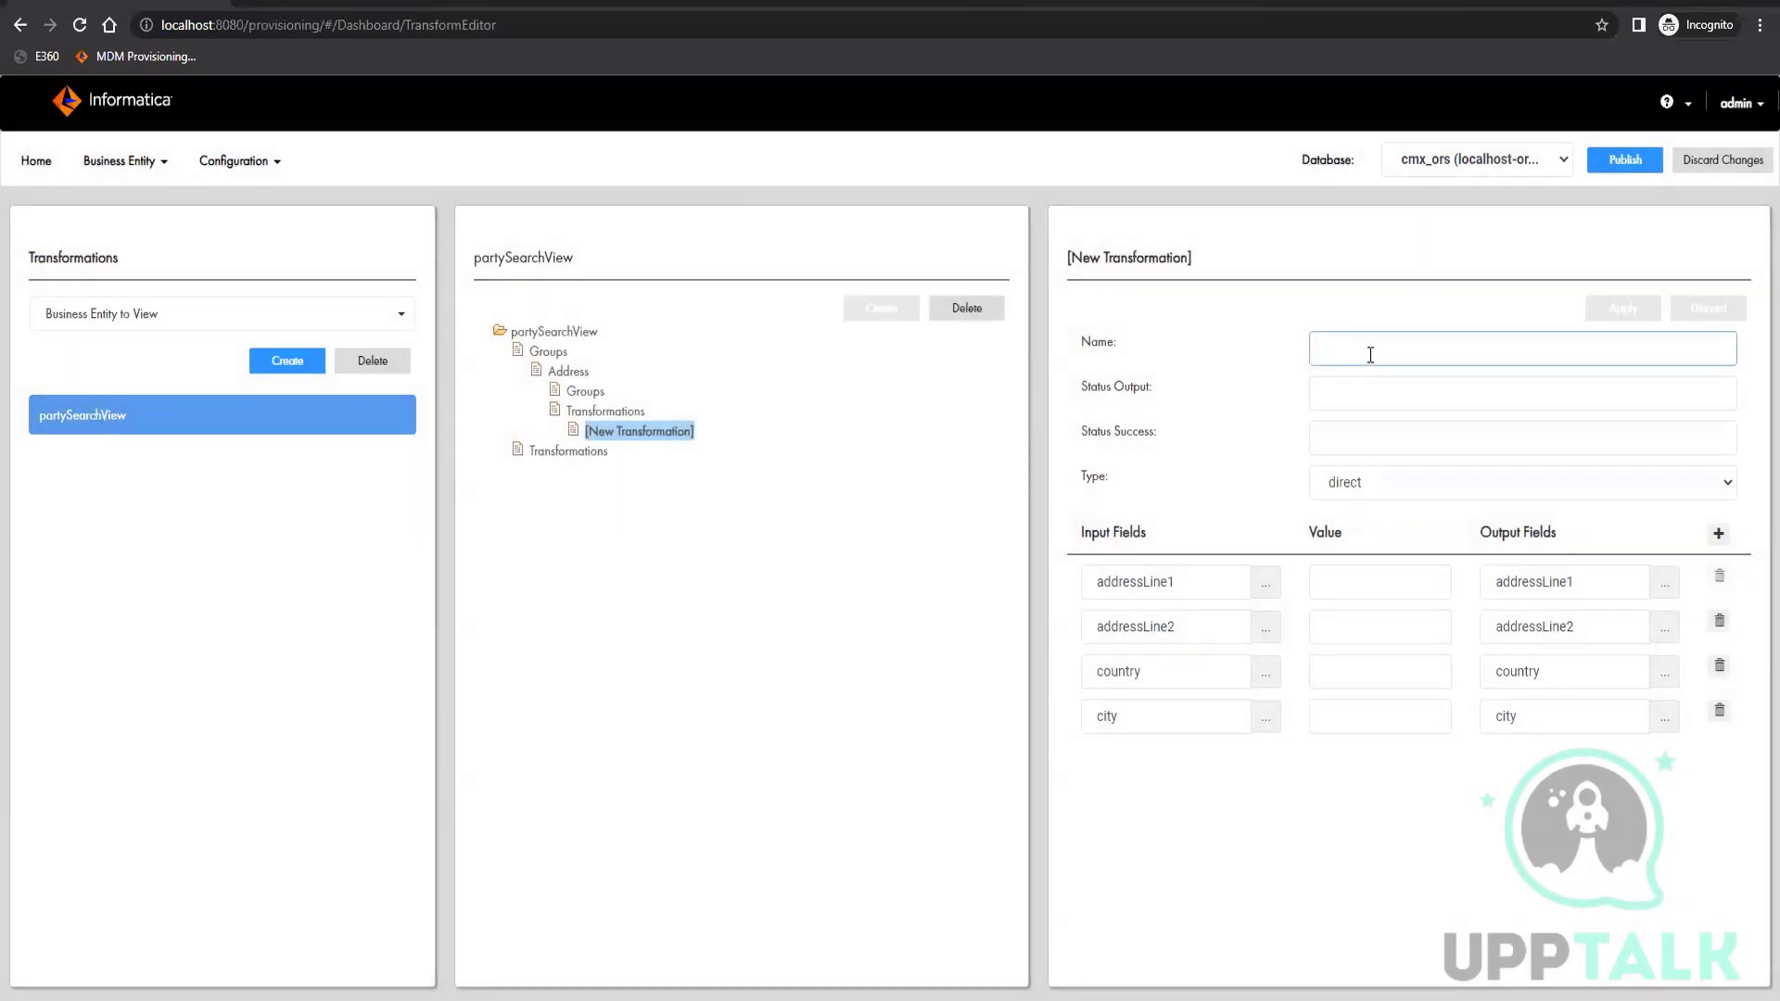
type("direct")
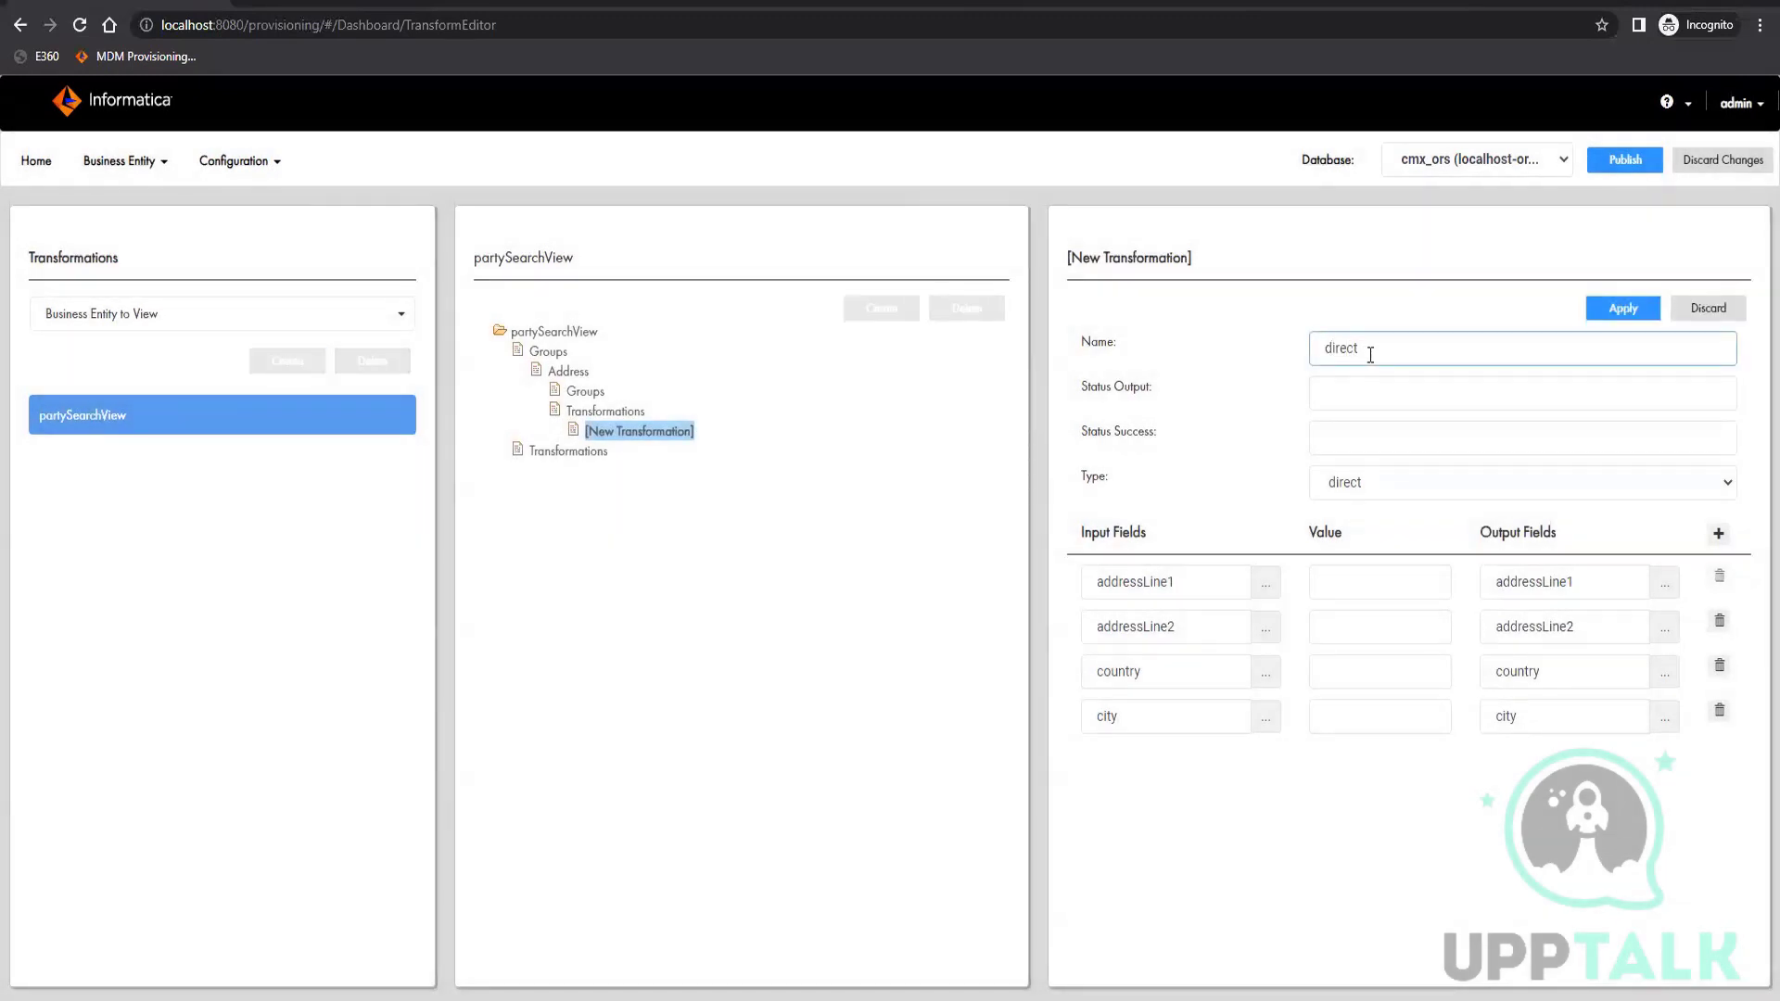
left_click(1629, 309)
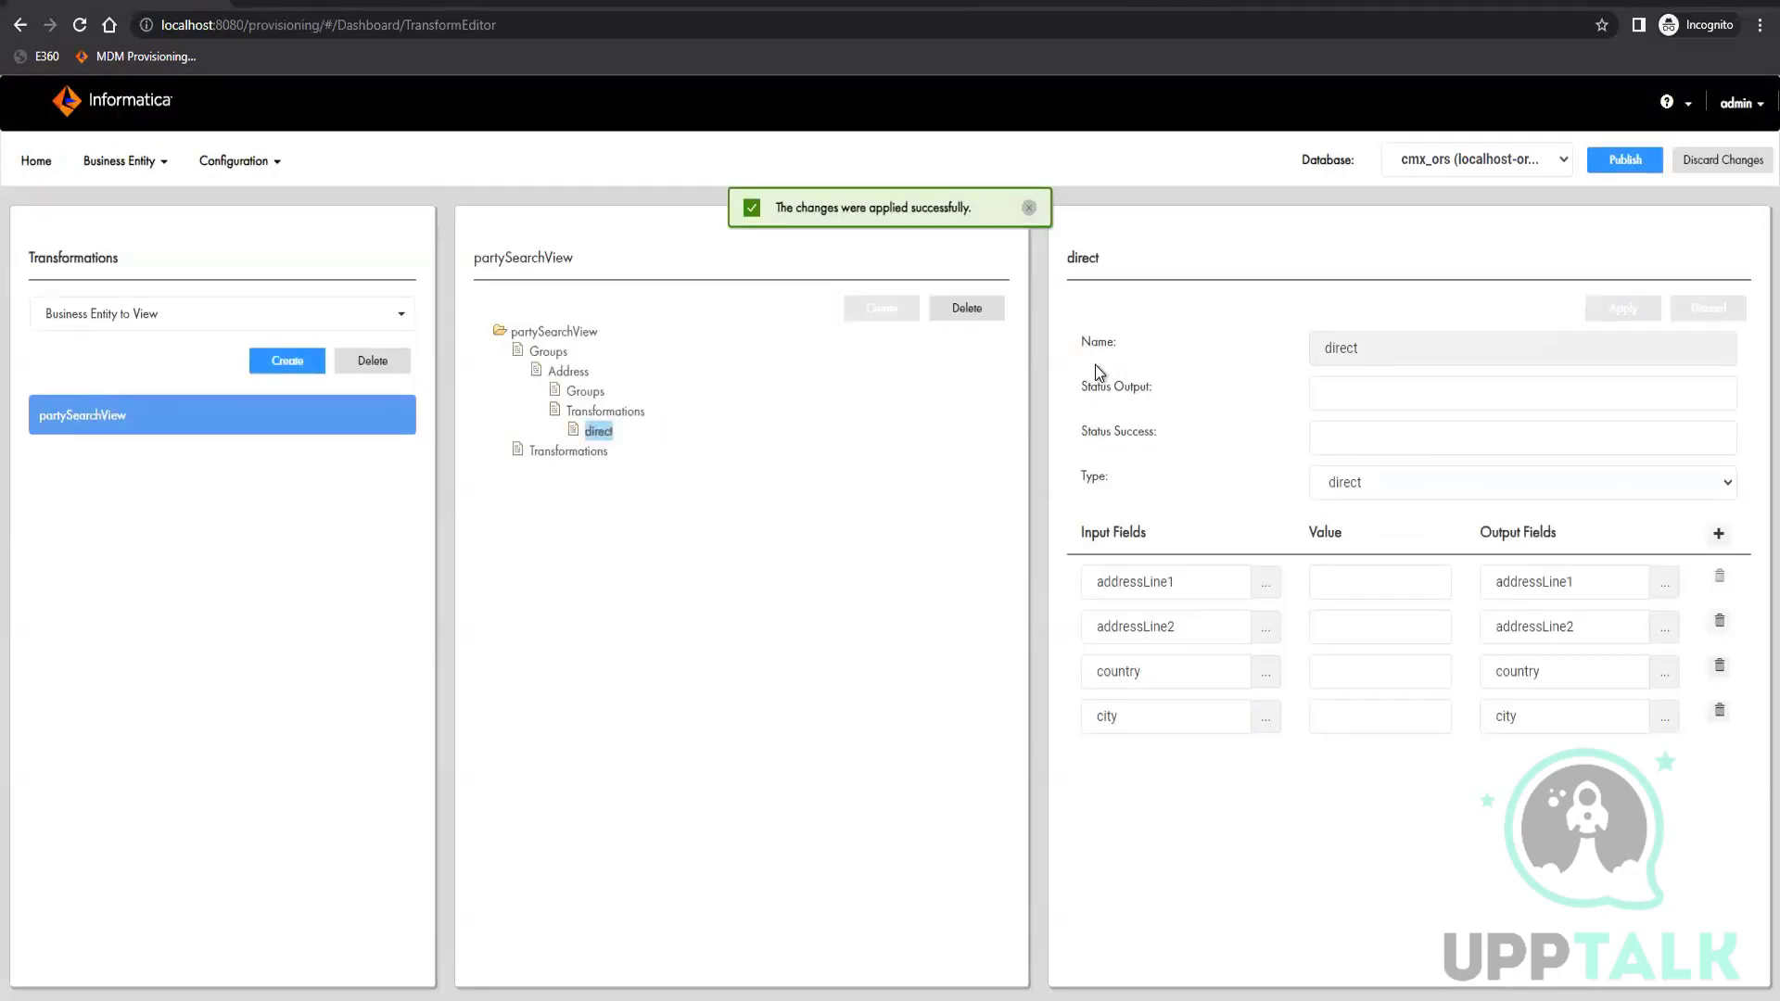
Create a new transformation of type direct under partySearchView's top-level Transformations node
left_click(572, 459)
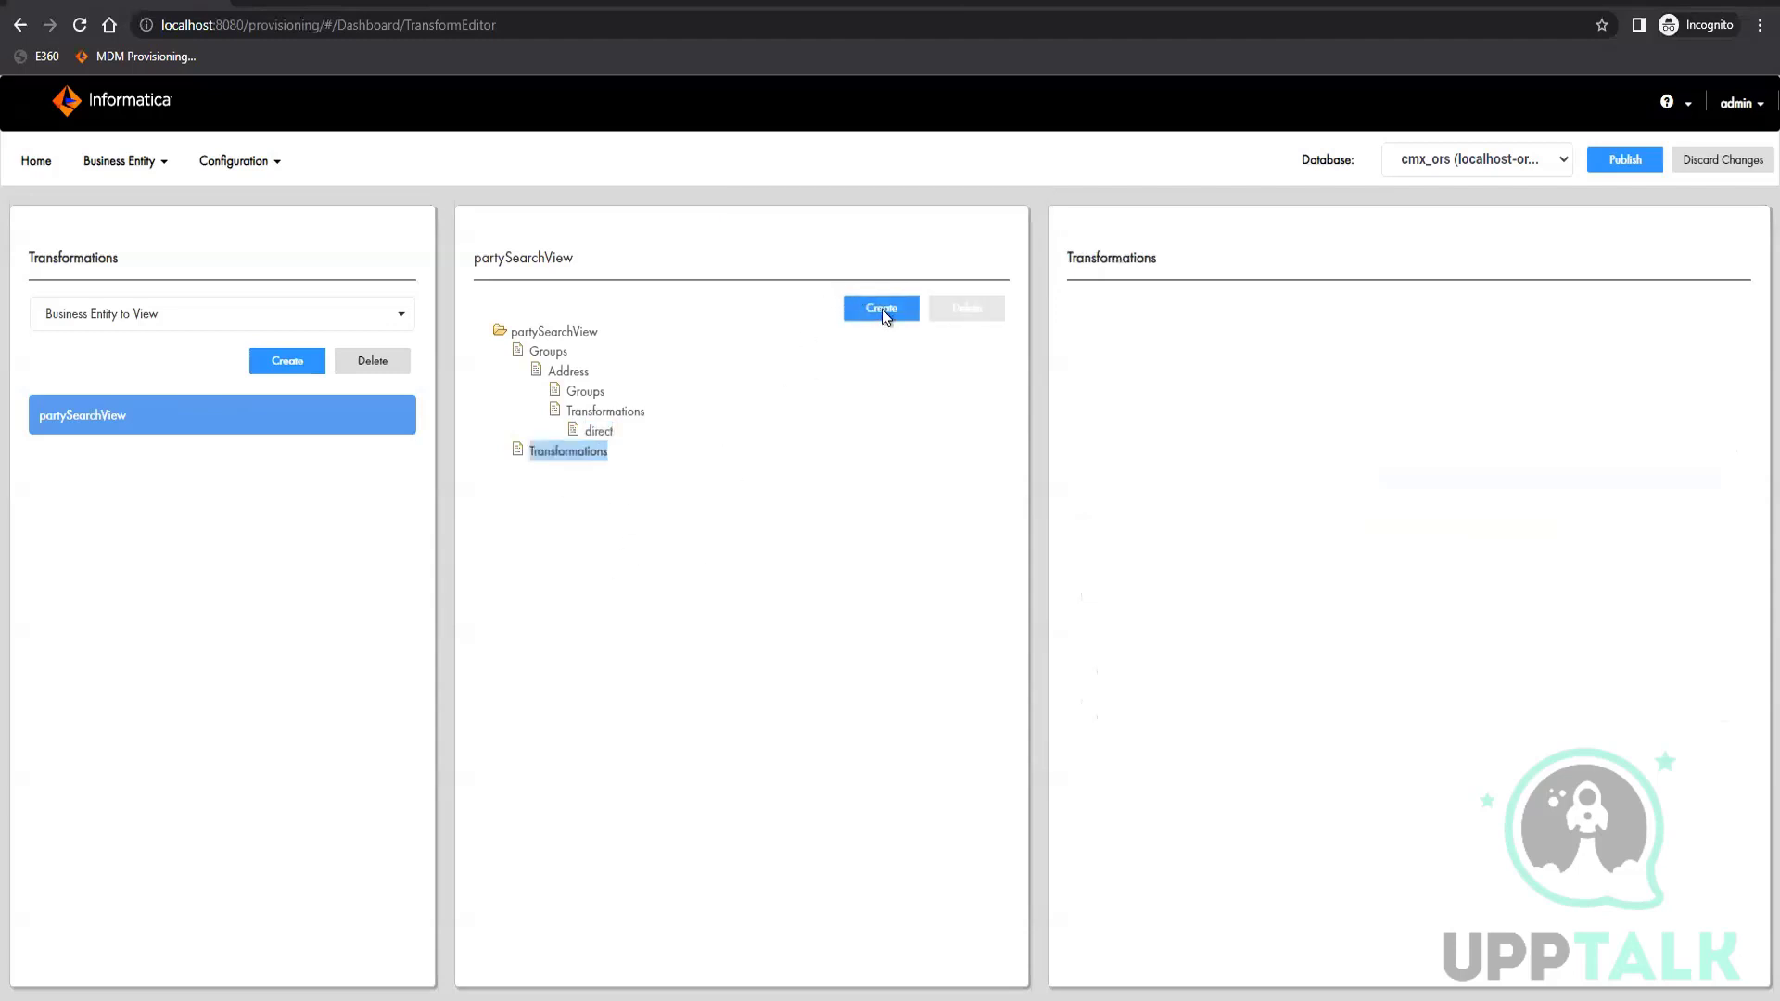
left_click(882, 310)
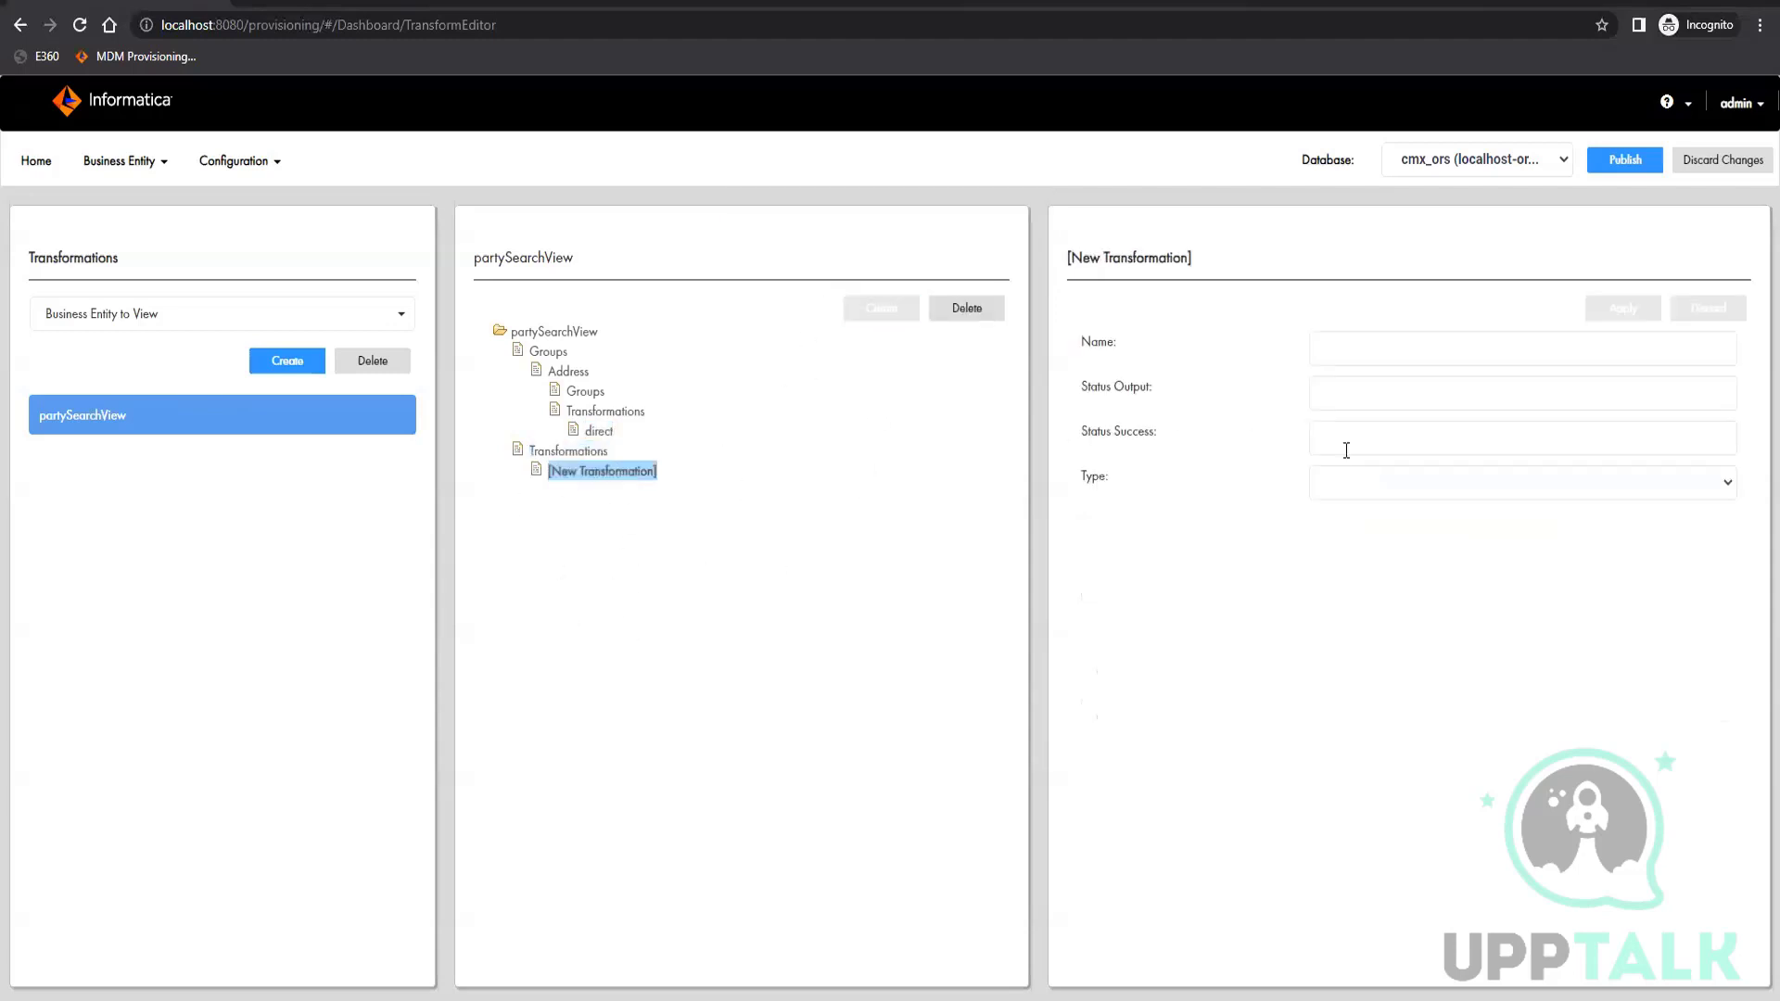
left_click(1454, 484)
left_click(1423, 511)
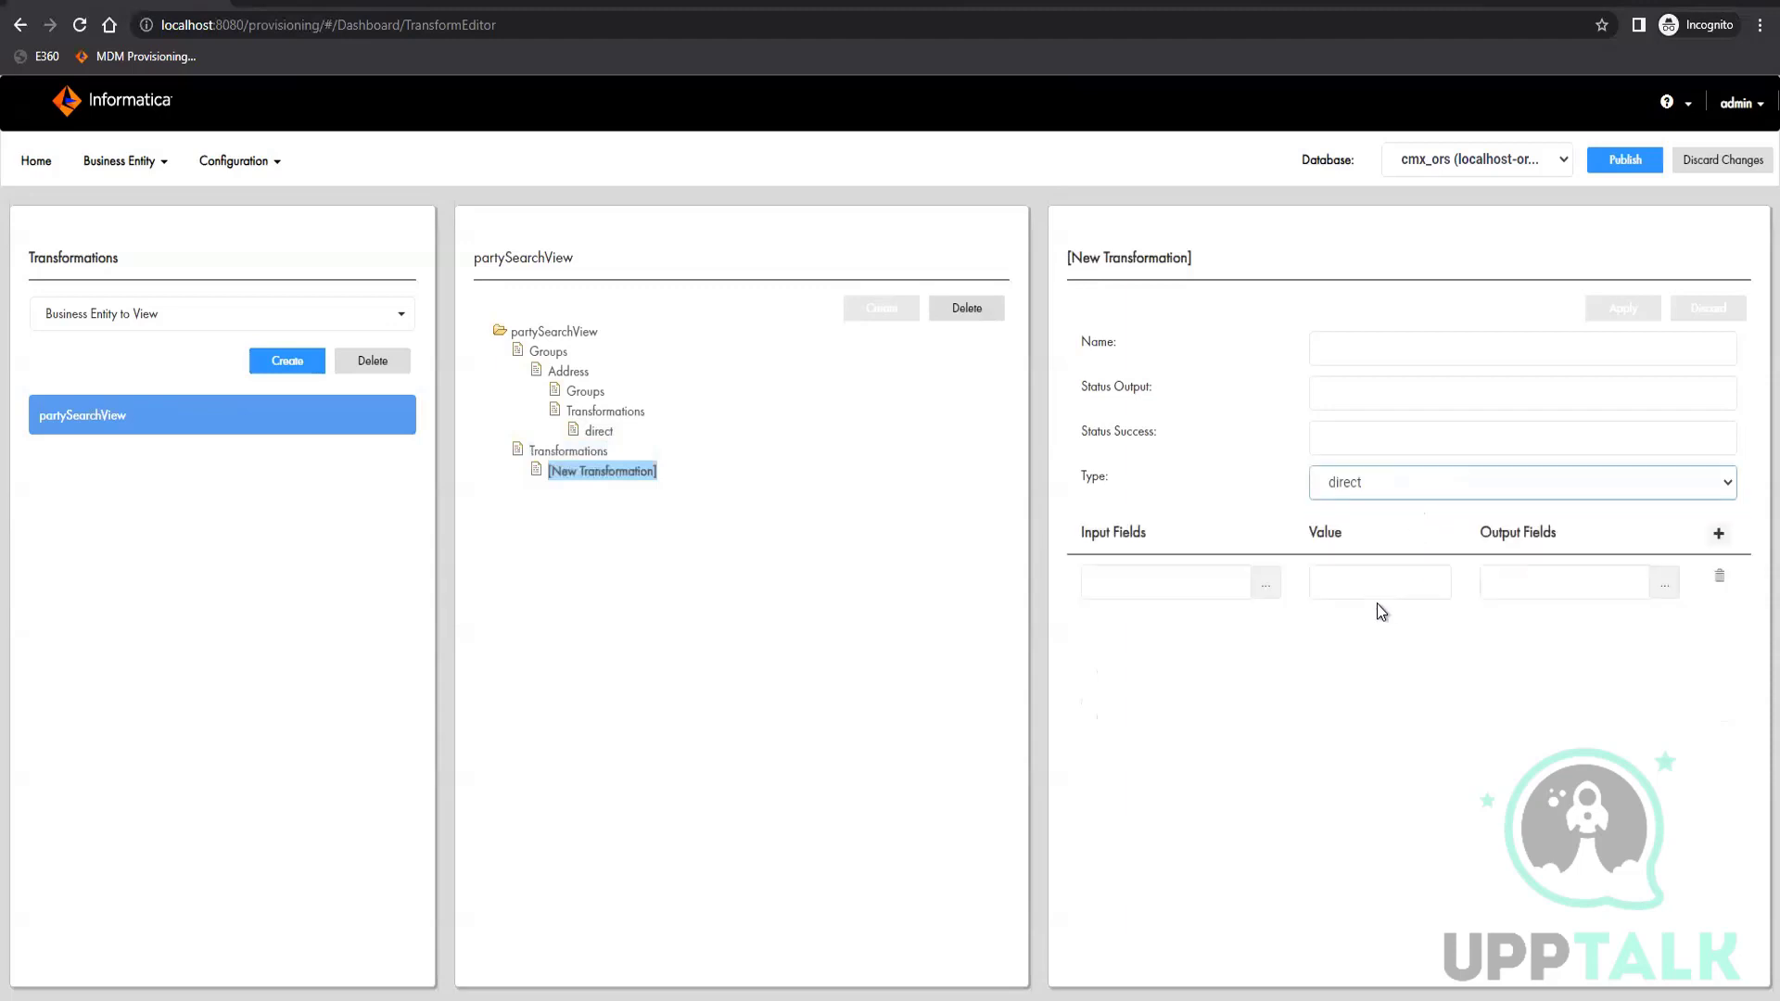
Map the status input field to the status output field in the first row
left_click(1273, 583)
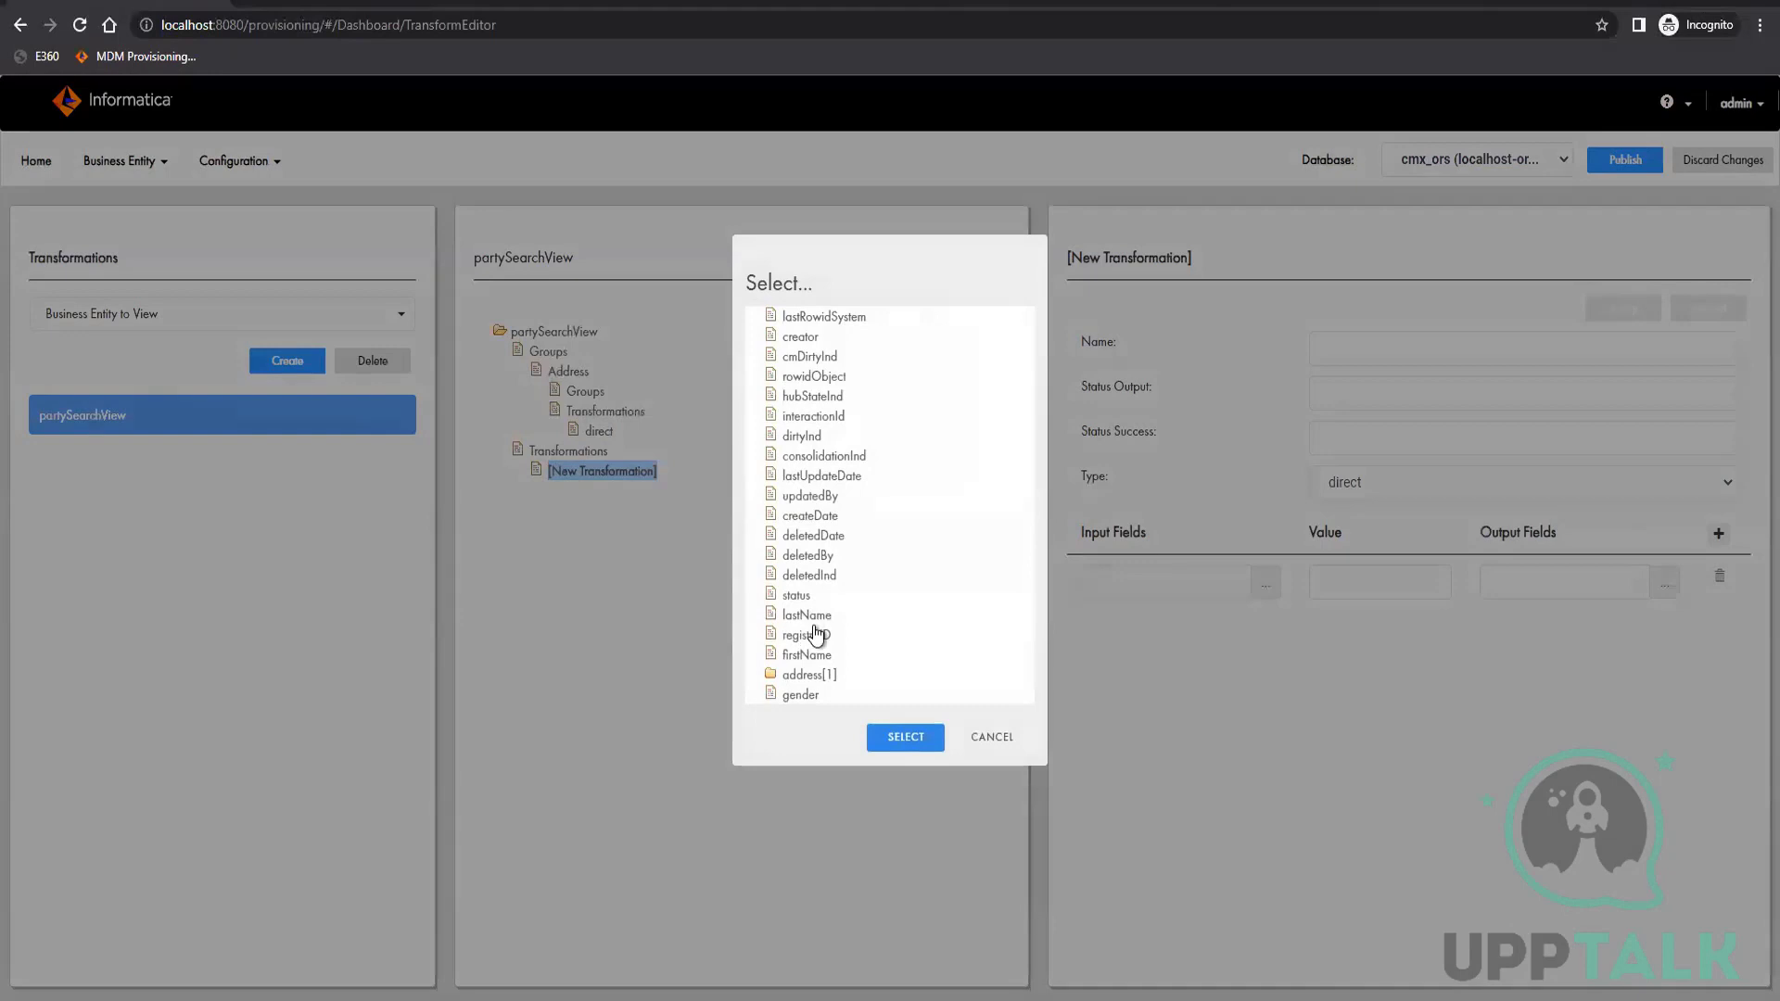
left_click(798, 595)
left_click(916, 740)
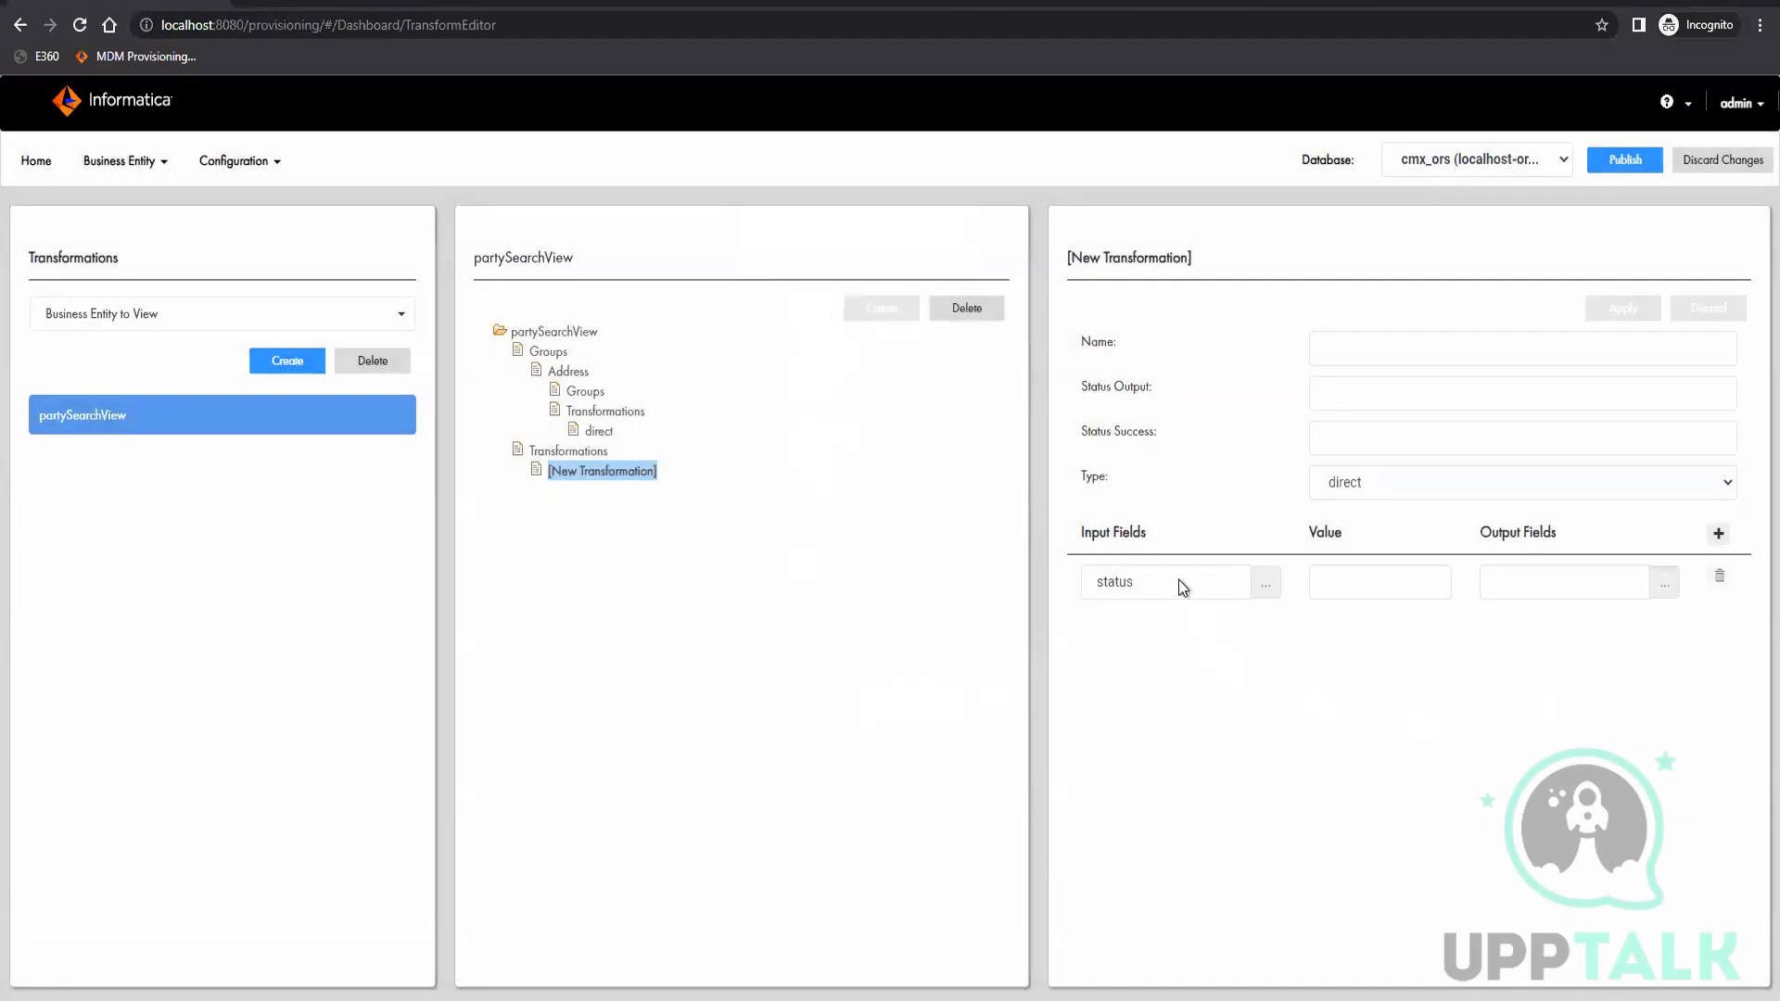
left_click(1266, 582)
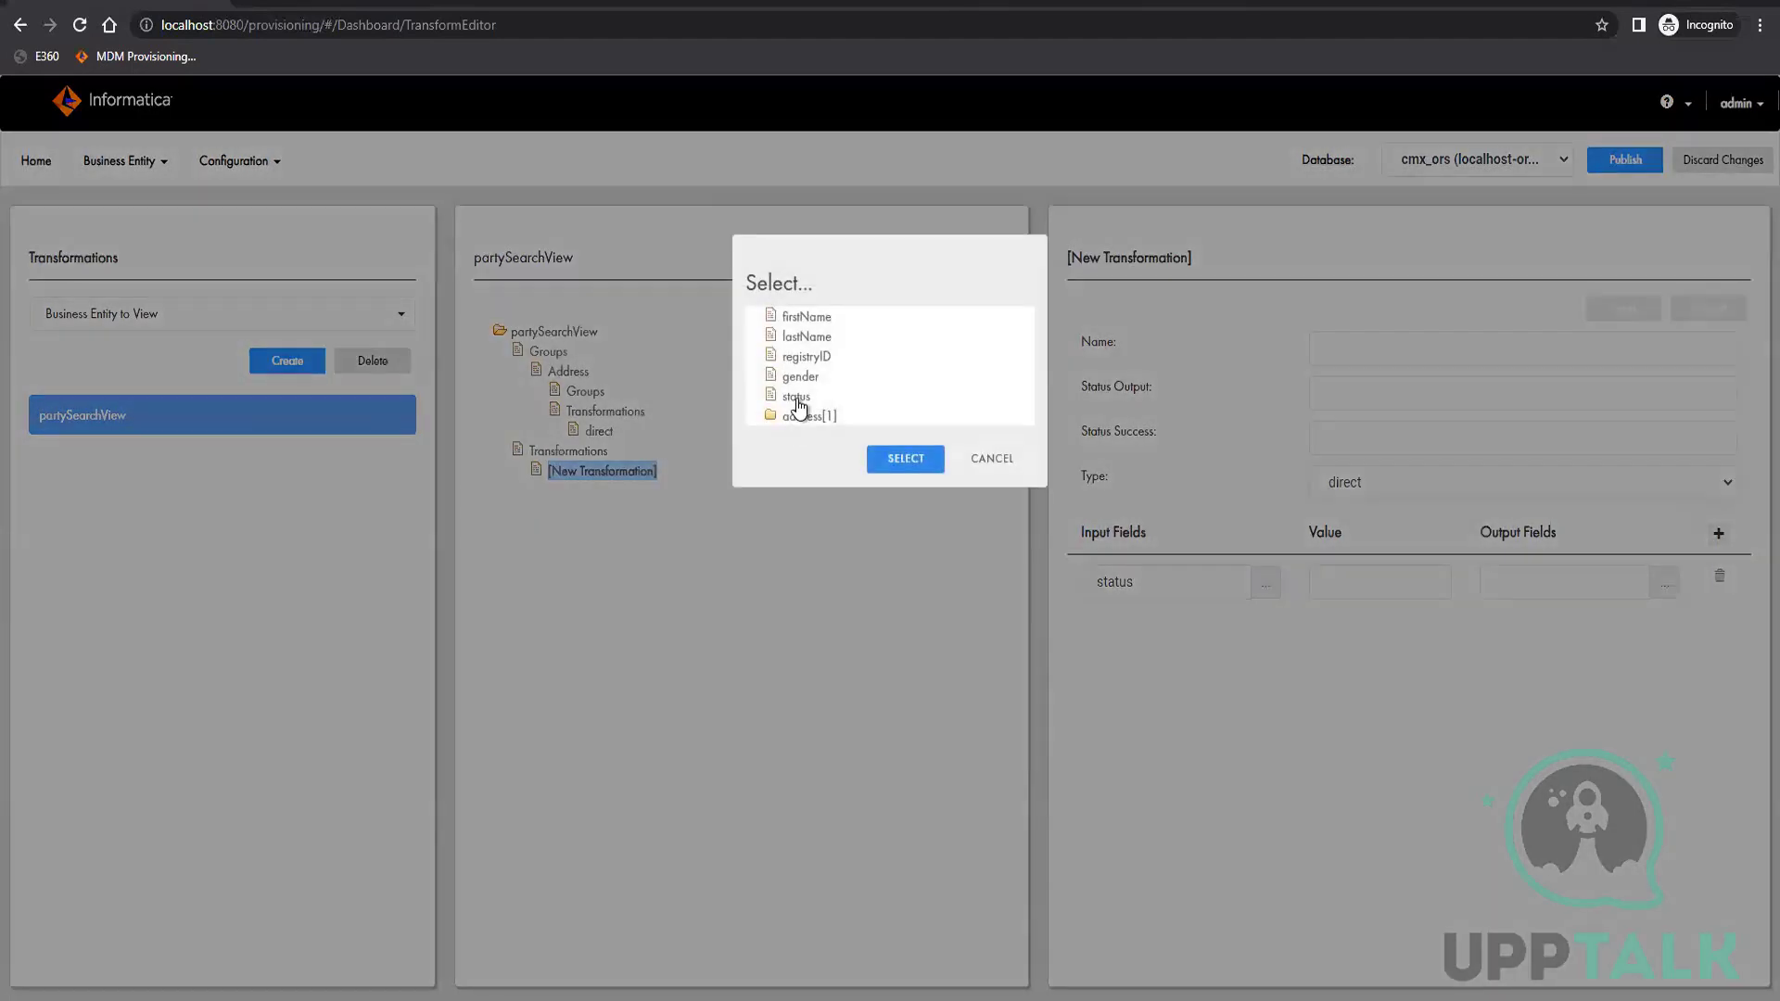
left_click(796, 396)
left_click(922, 460)
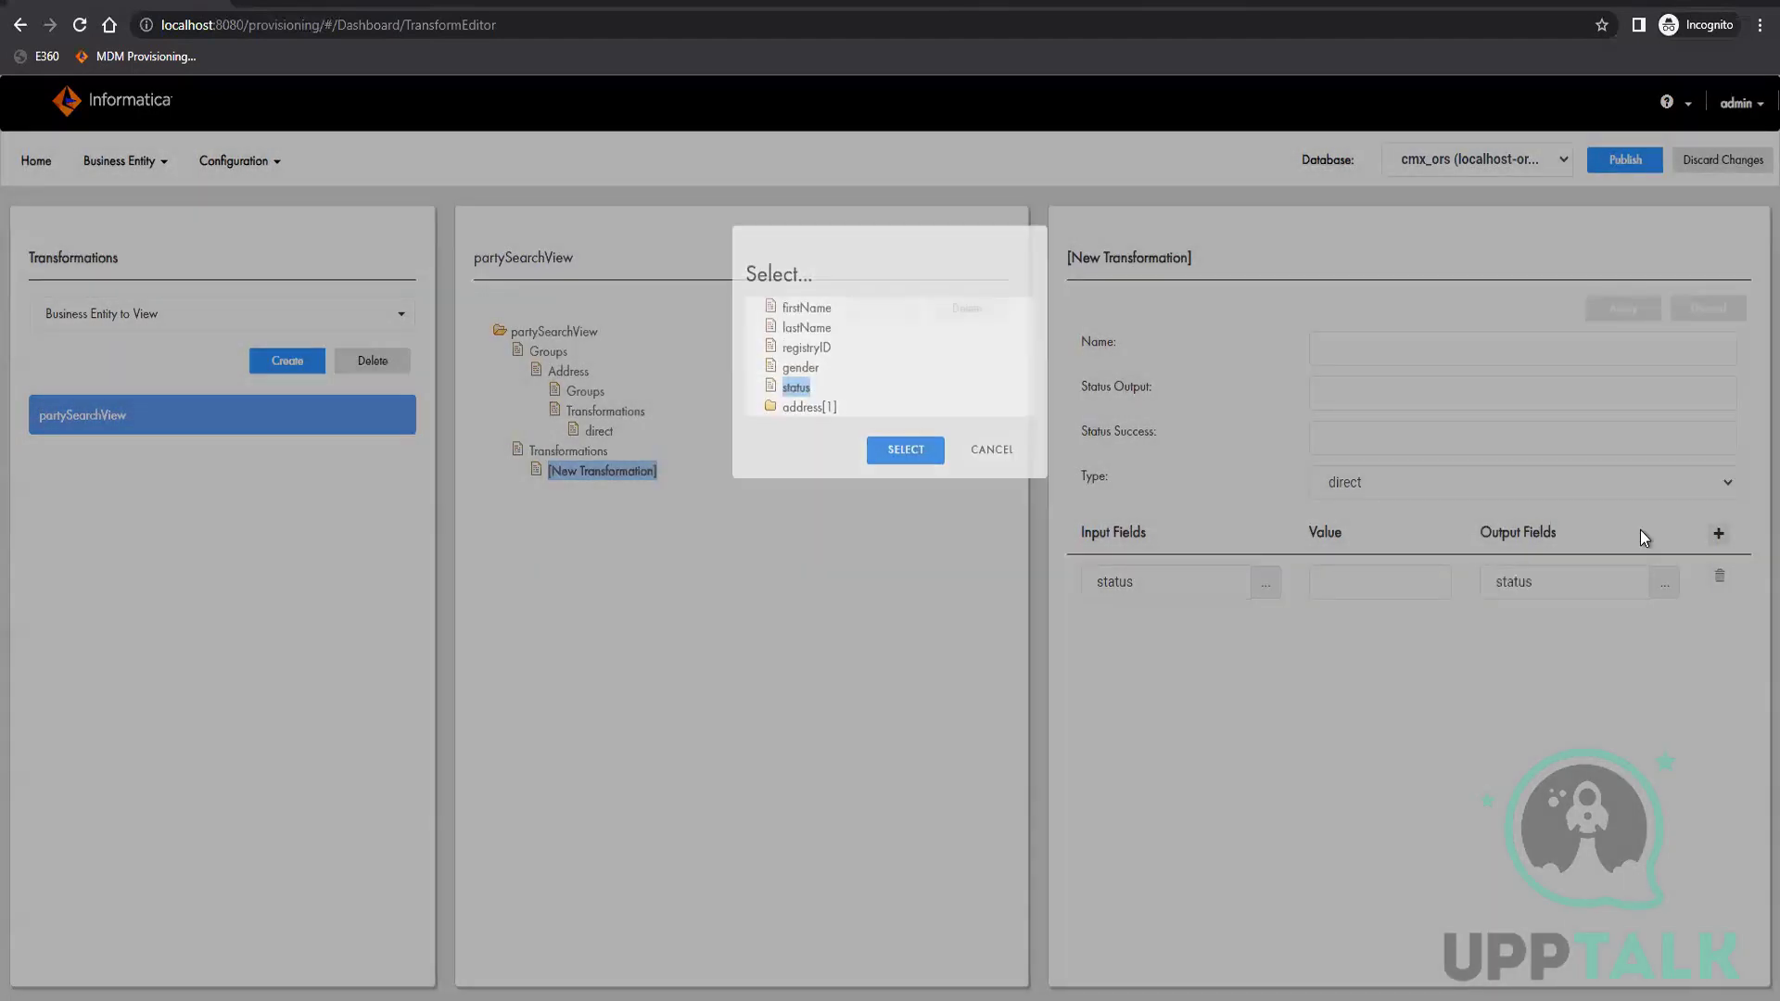
Add four mapping rows and choose gender and firstName as the output fields of the second and third rows
left_click(1718, 536)
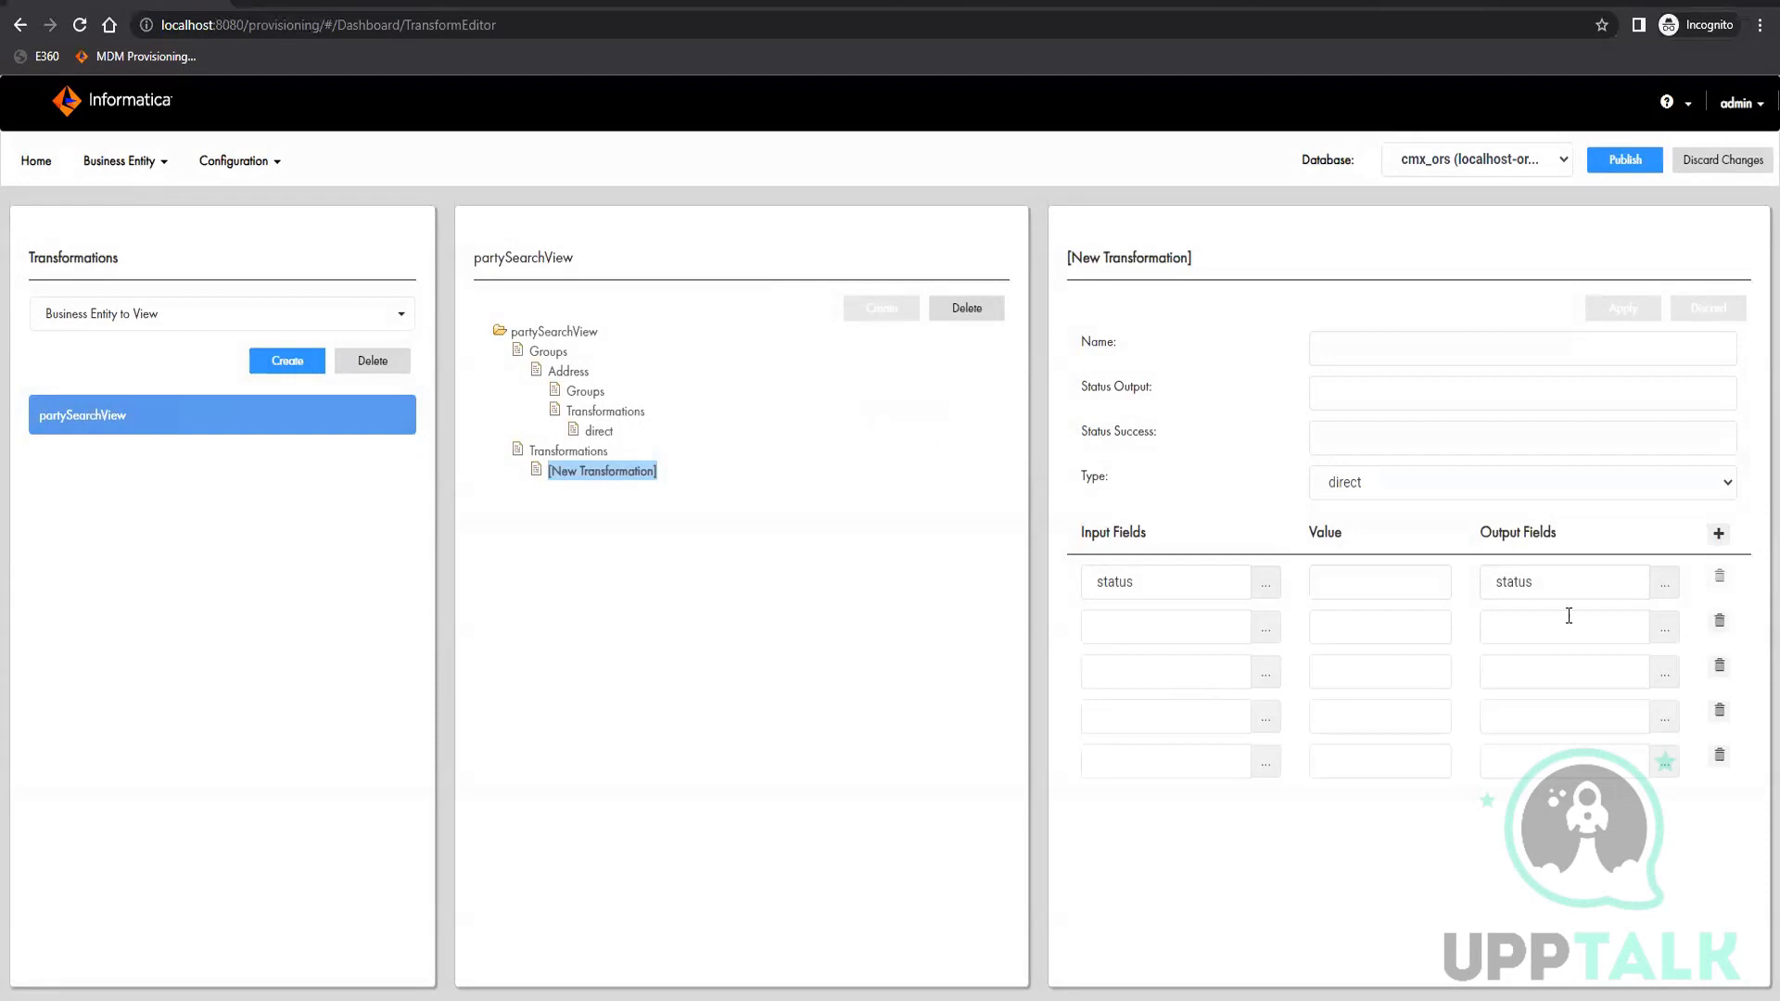
left_click(1198, 637)
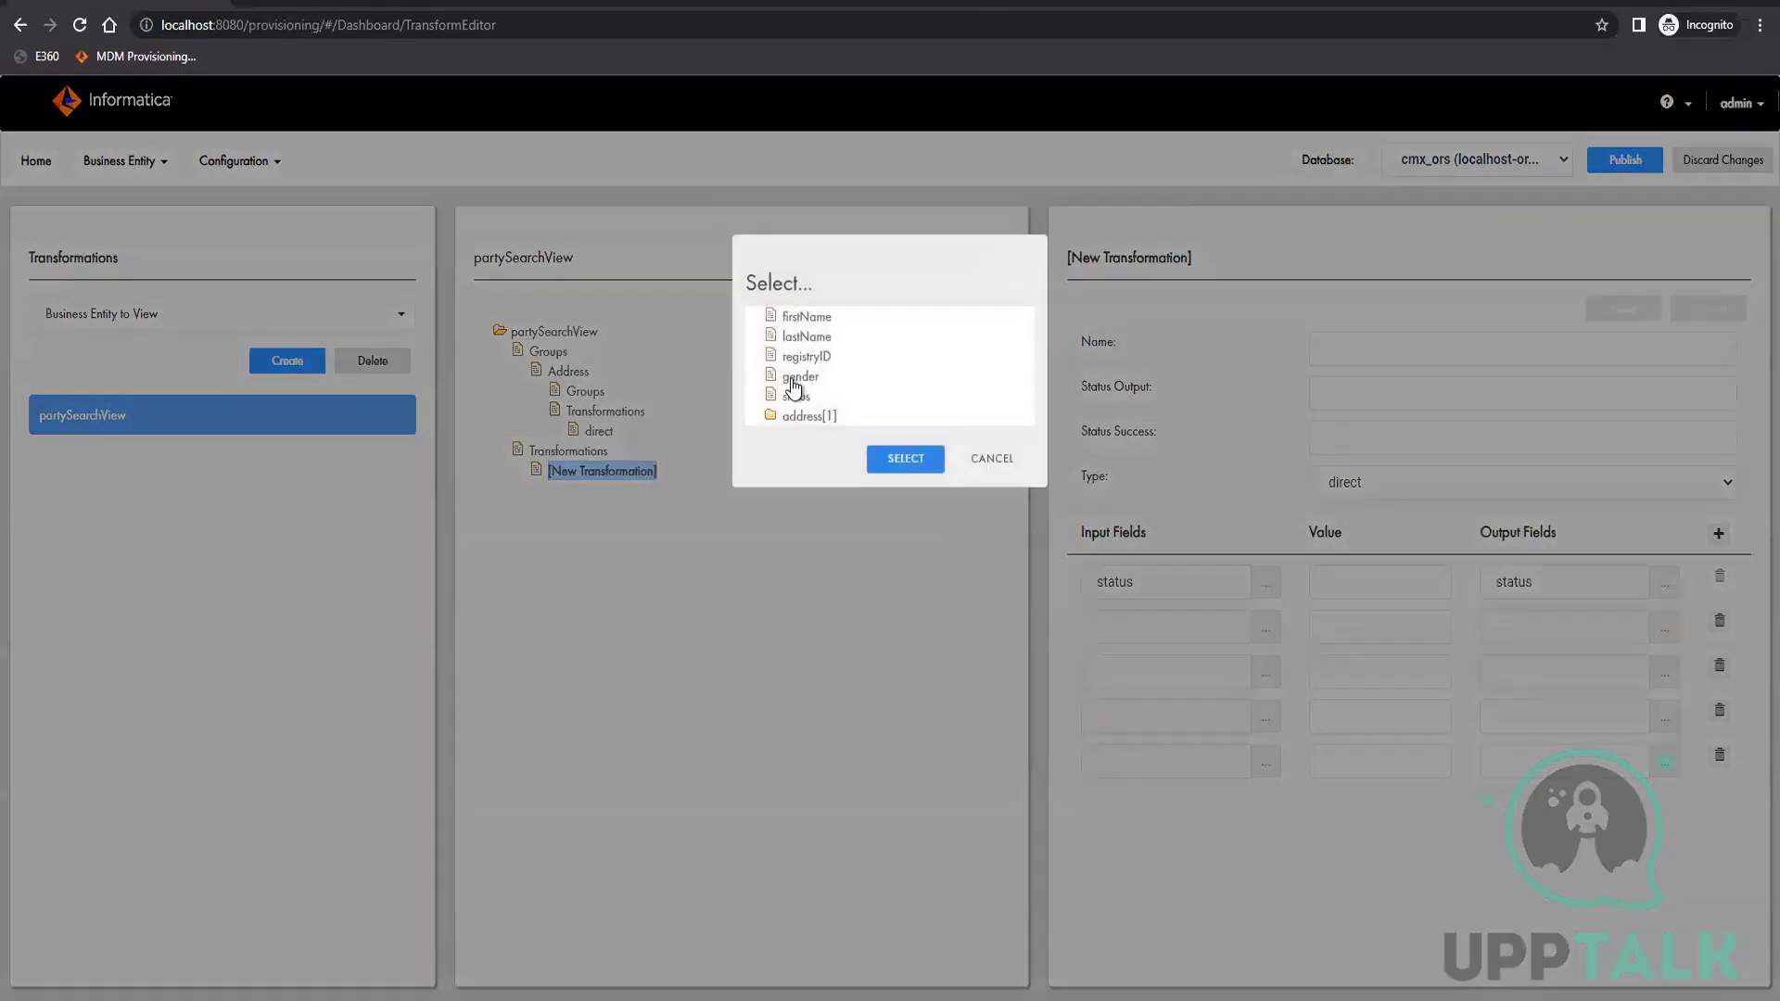
left_click(799, 376)
left_click(922, 460)
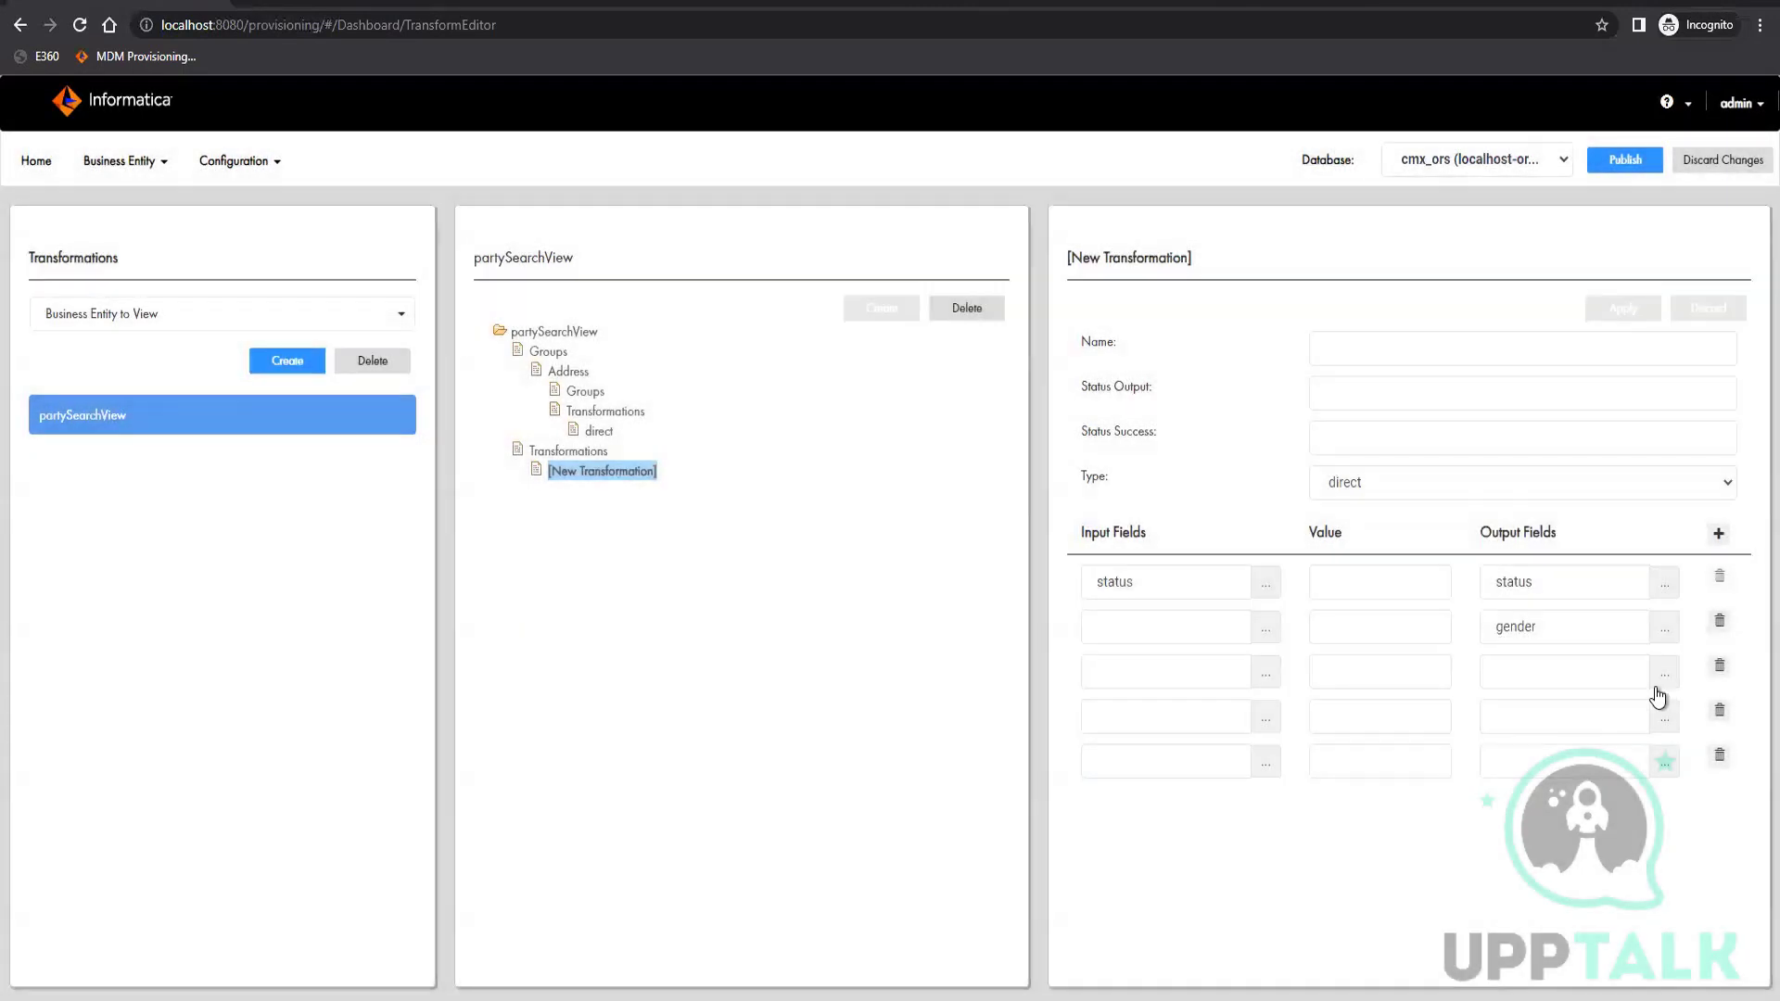
left_click(1662, 675)
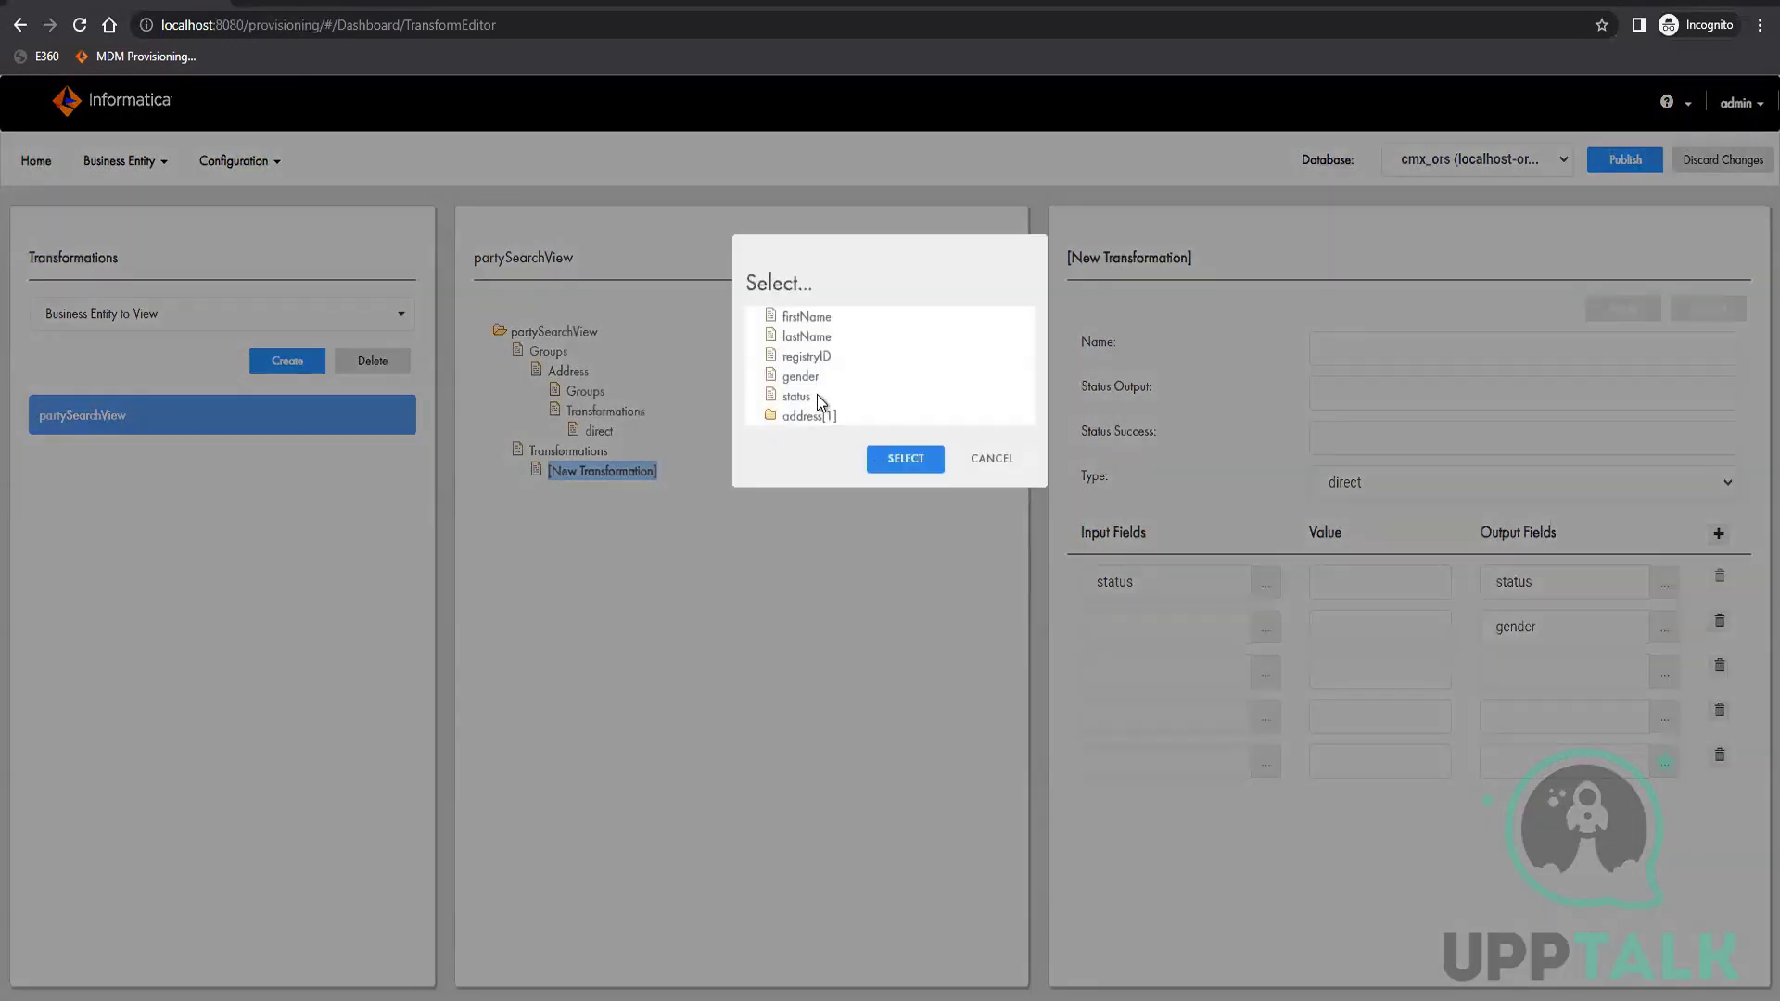
left_click(904, 459)
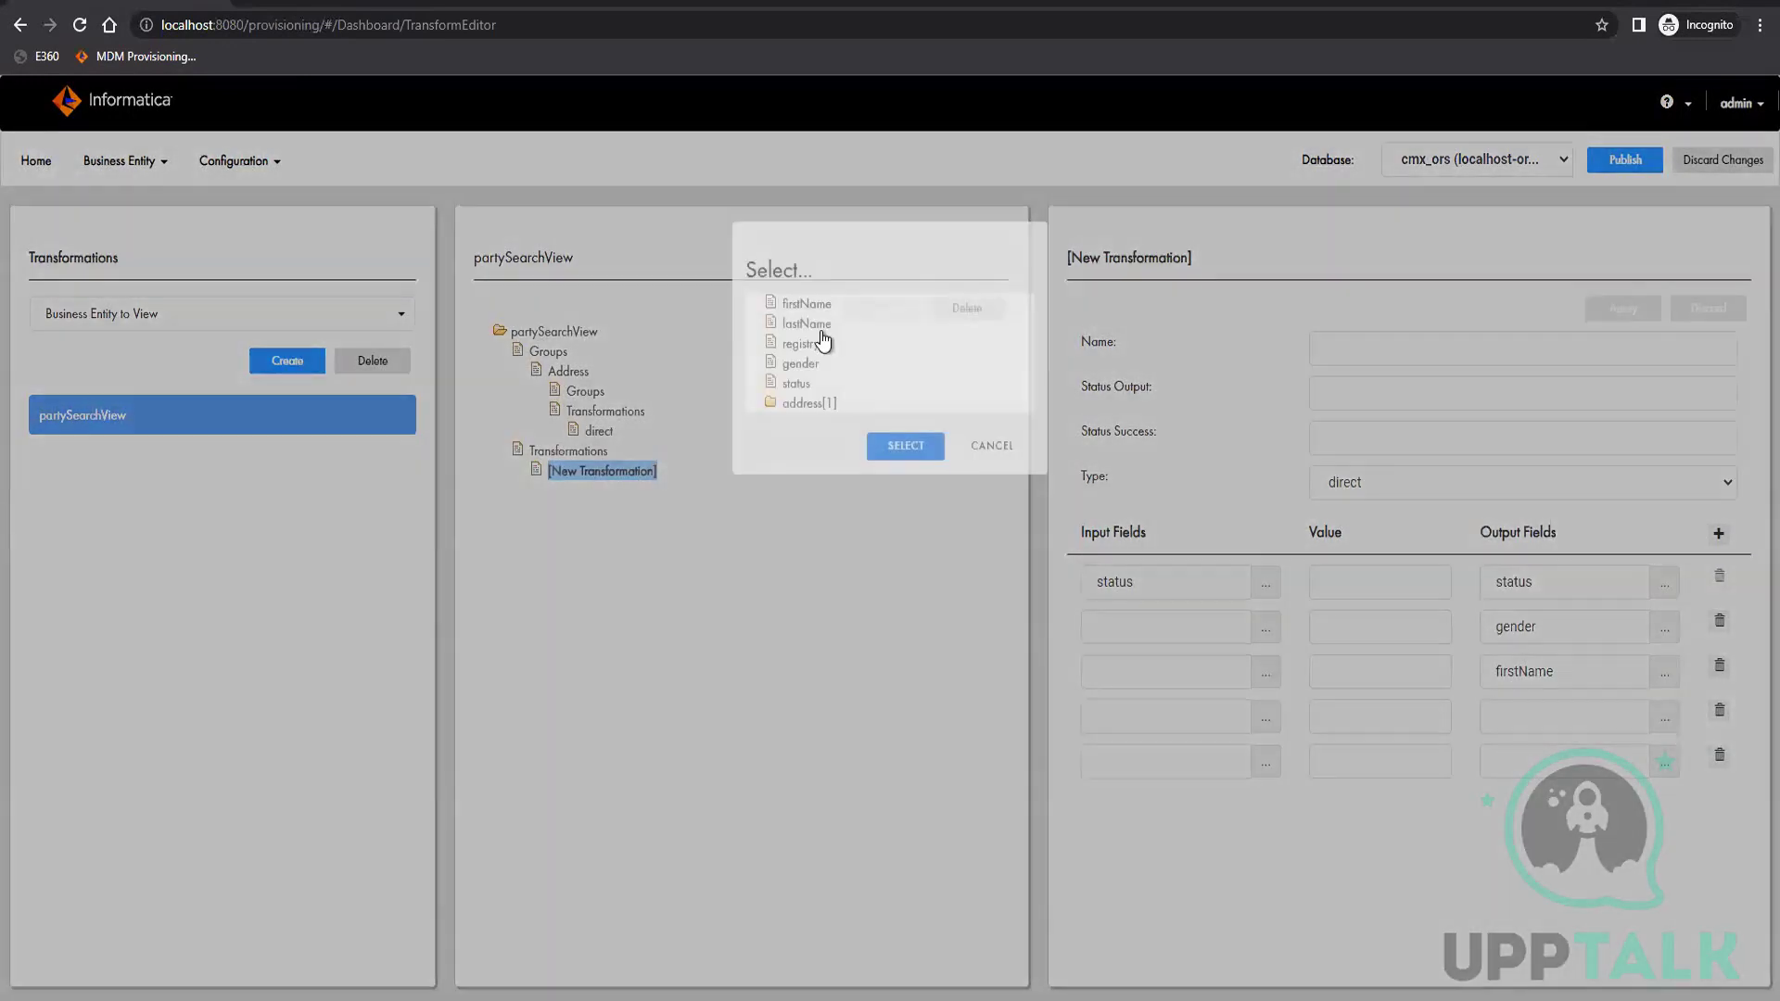
Choose lastName and registryID as the output fields of the fourth and fifth mapping rows
left_click(820, 339)
left_click(917, 475)
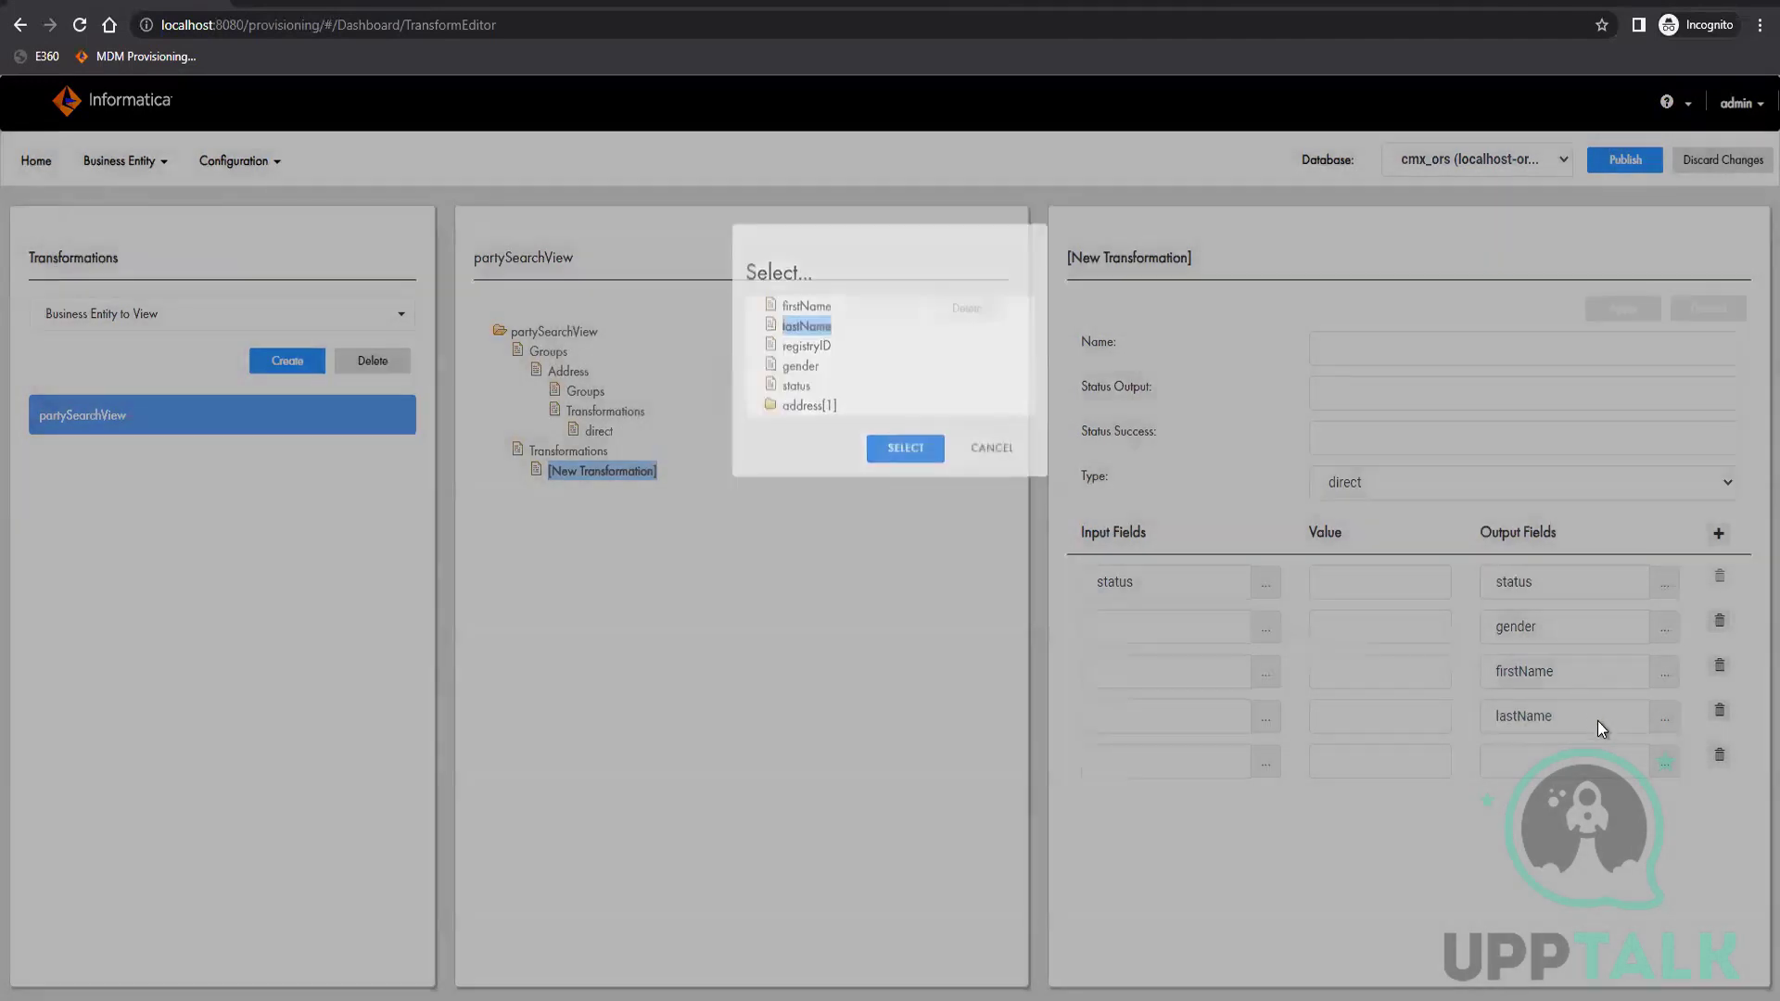
left_click(1667, 767)
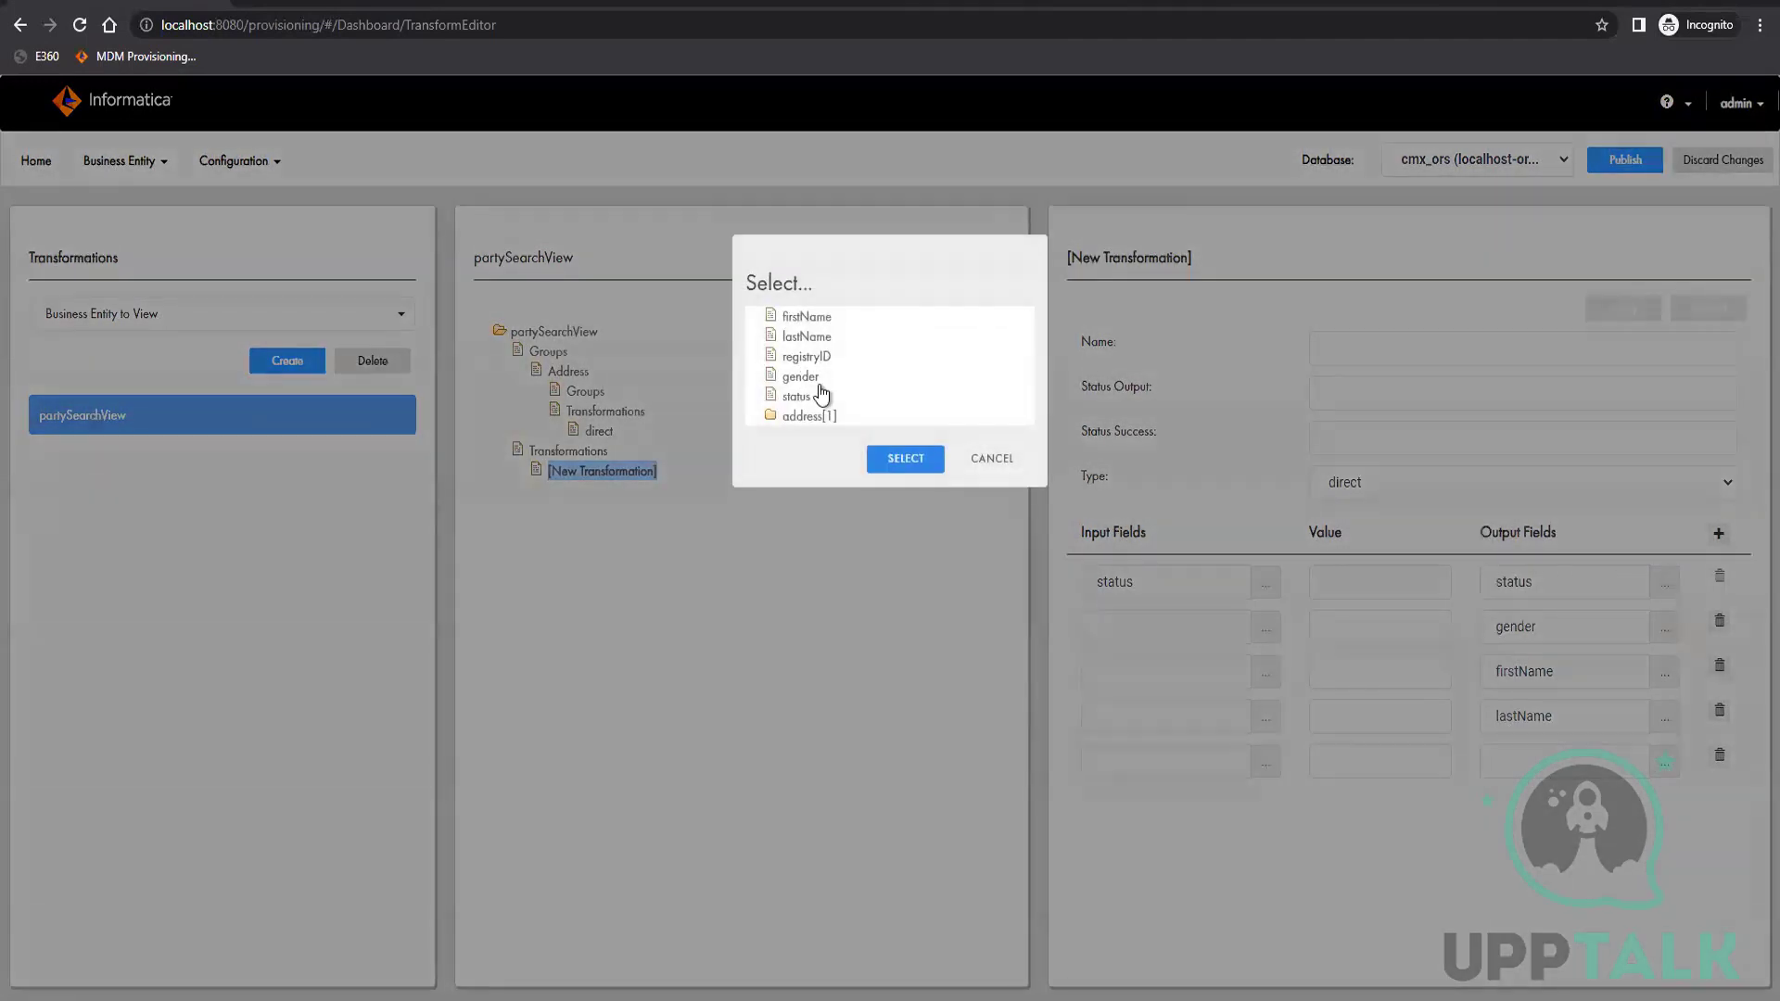
left_click(807, 356)
left_click(904, 464)
Choose gender and firstName as the input fields of the second and third mapping rows
left_click(1266, 629)
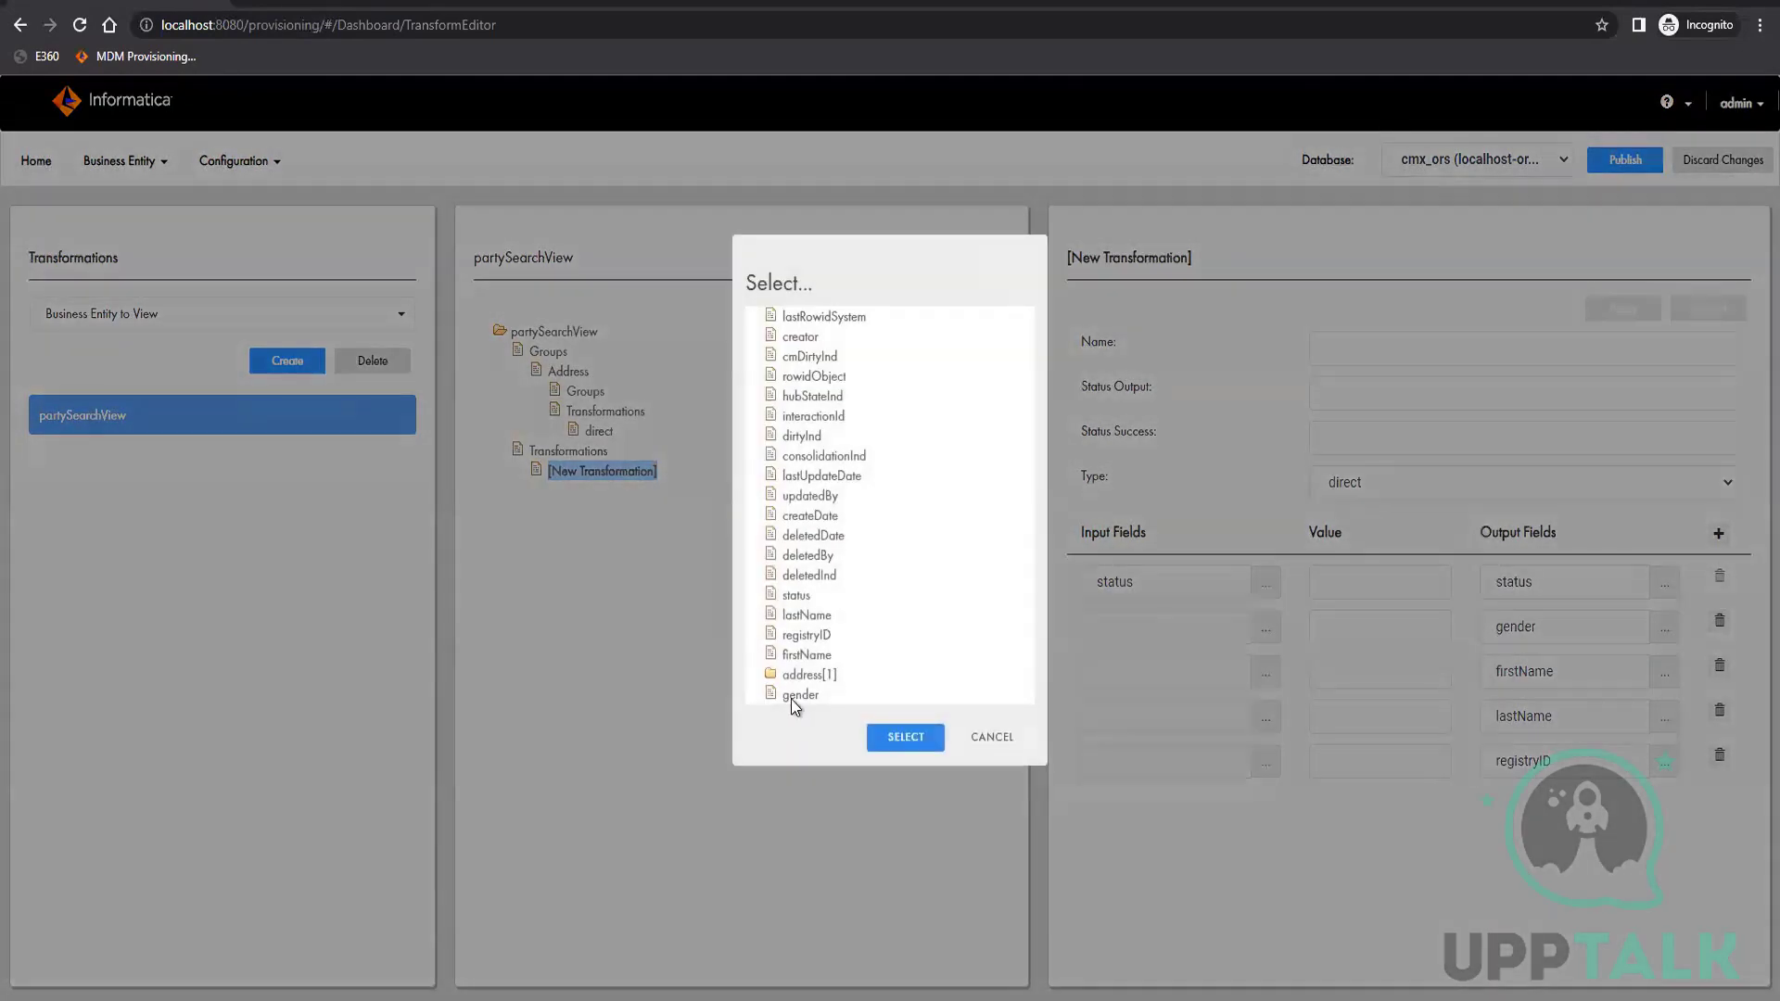
left_click(793, 697)
left_click(906, 738)
left_click(1266, 672)
left_click(814, 655)
left_click(906, 737)
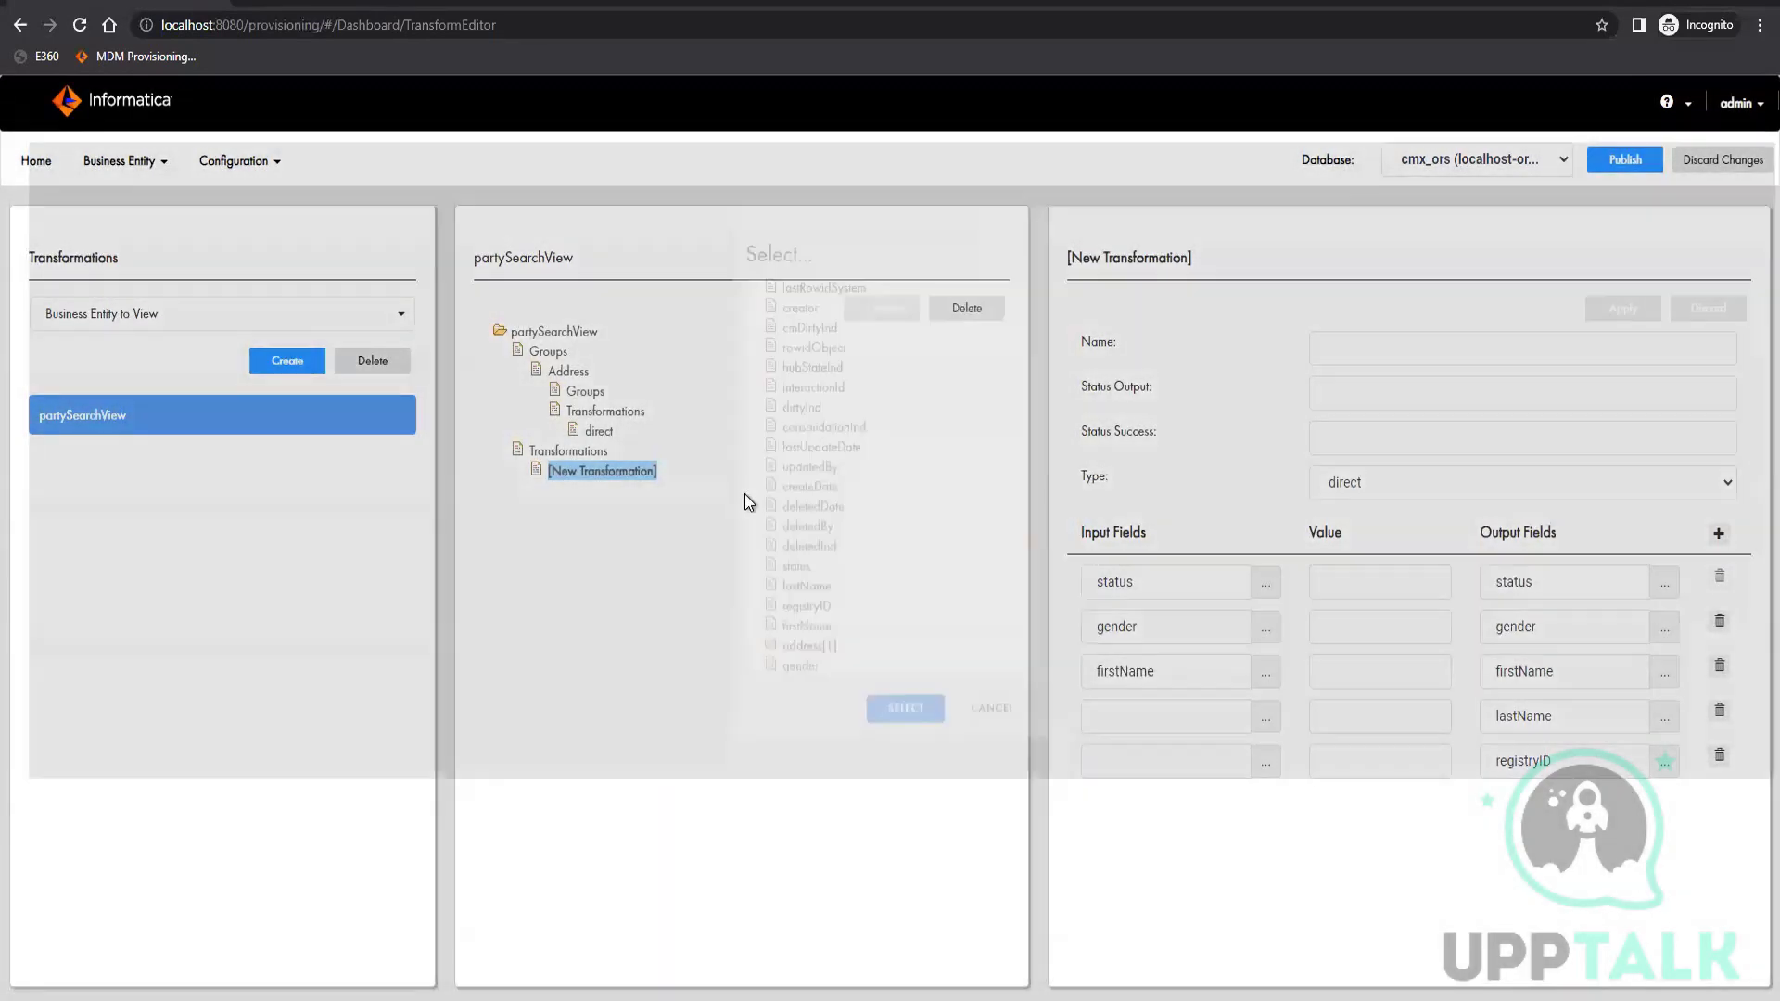
Choose lastName and registryID as the input fields of the fourth and fifth mapping rows
left_click(1266, 717)
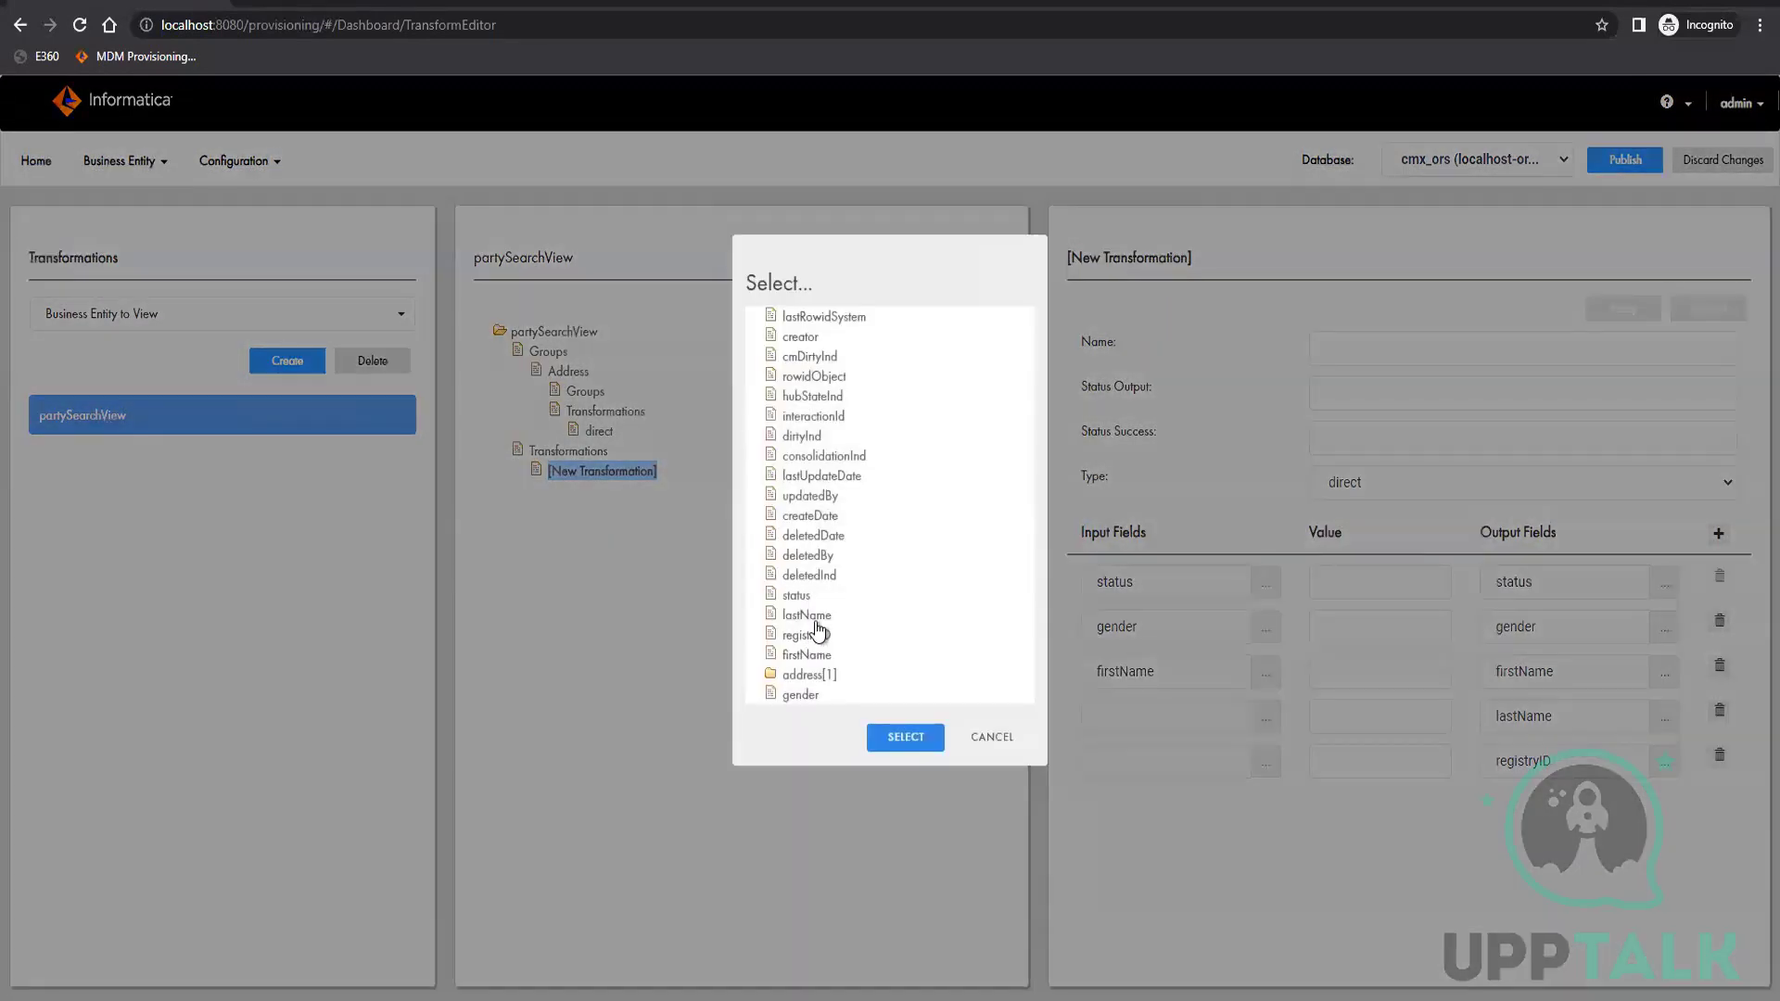
left_click(806, 616)
left_click(905, 737)
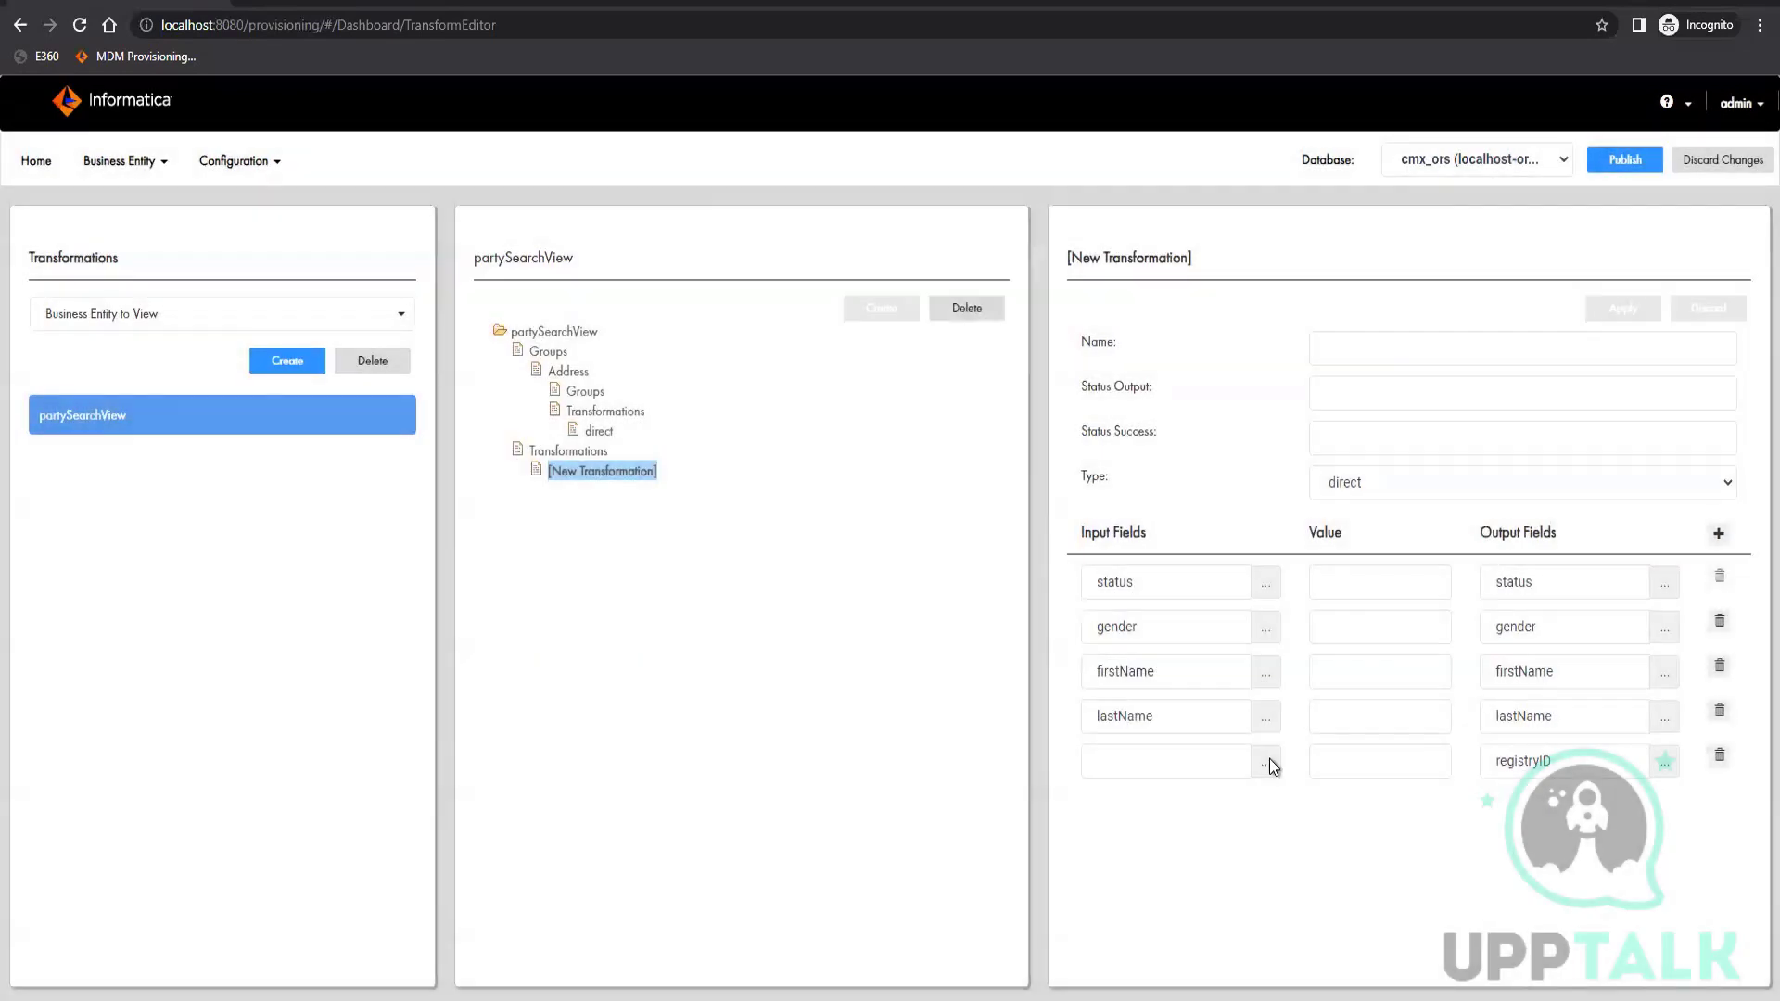
left_click(1266, 762)
left_click(805, 632)
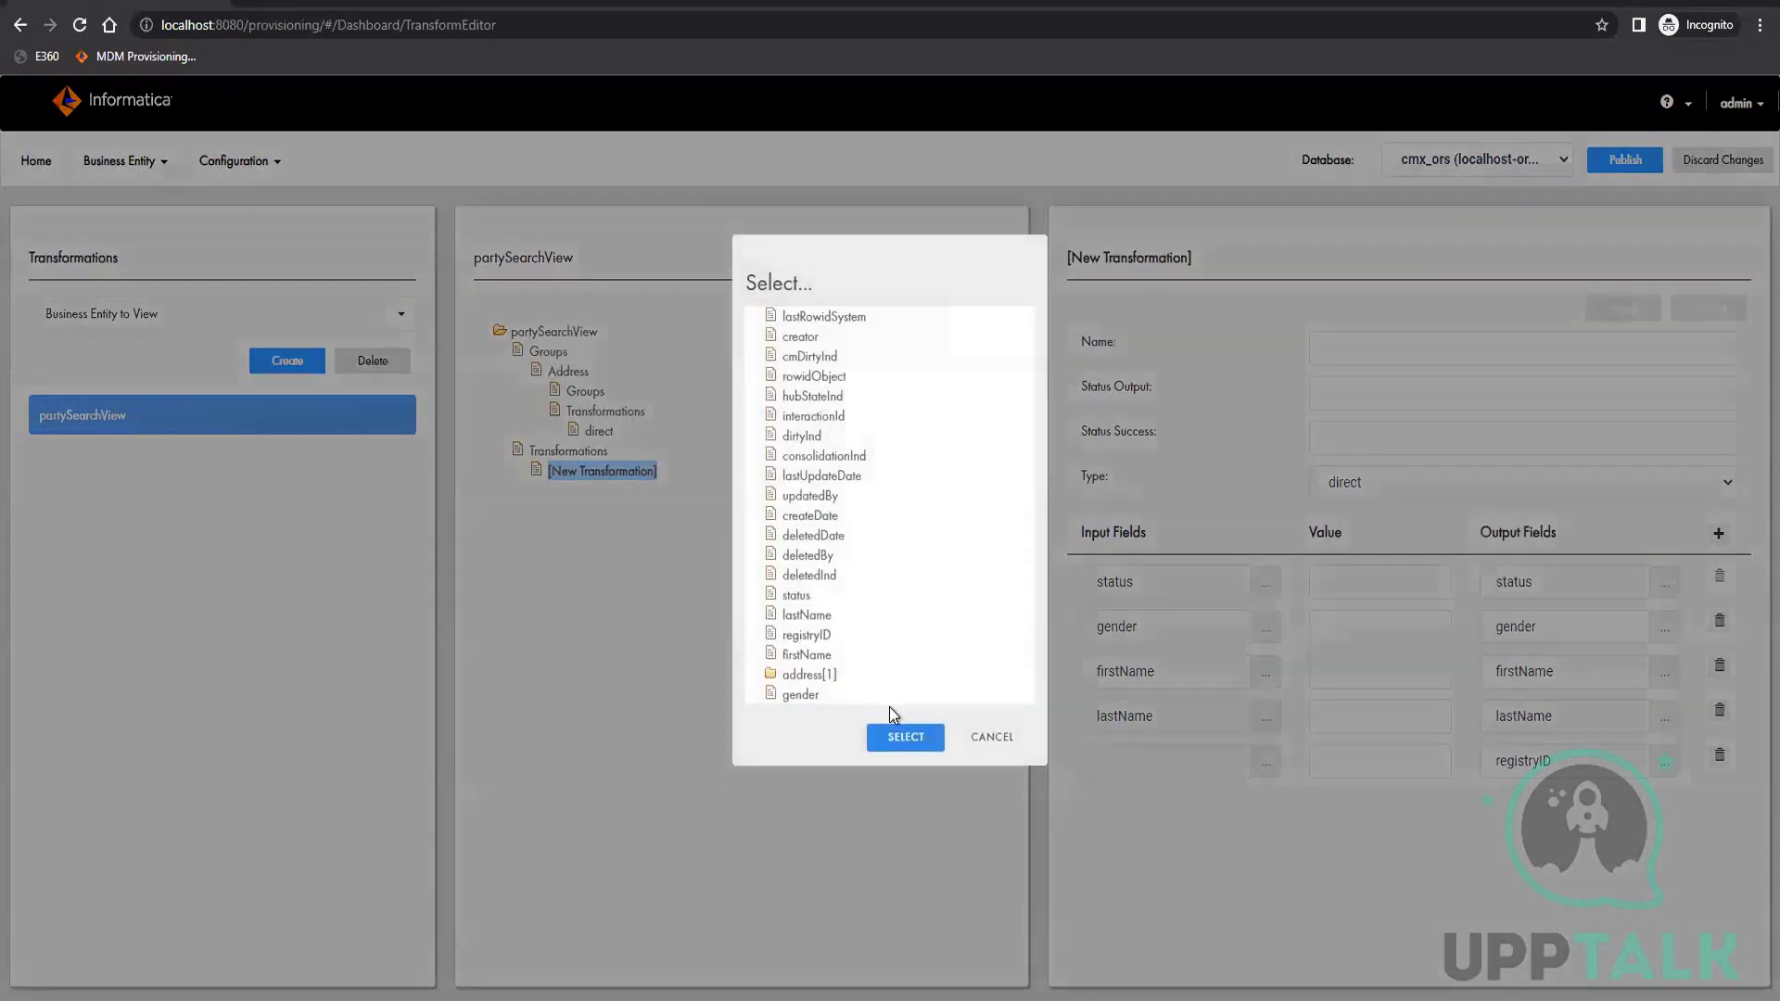
left_click(906, 734)
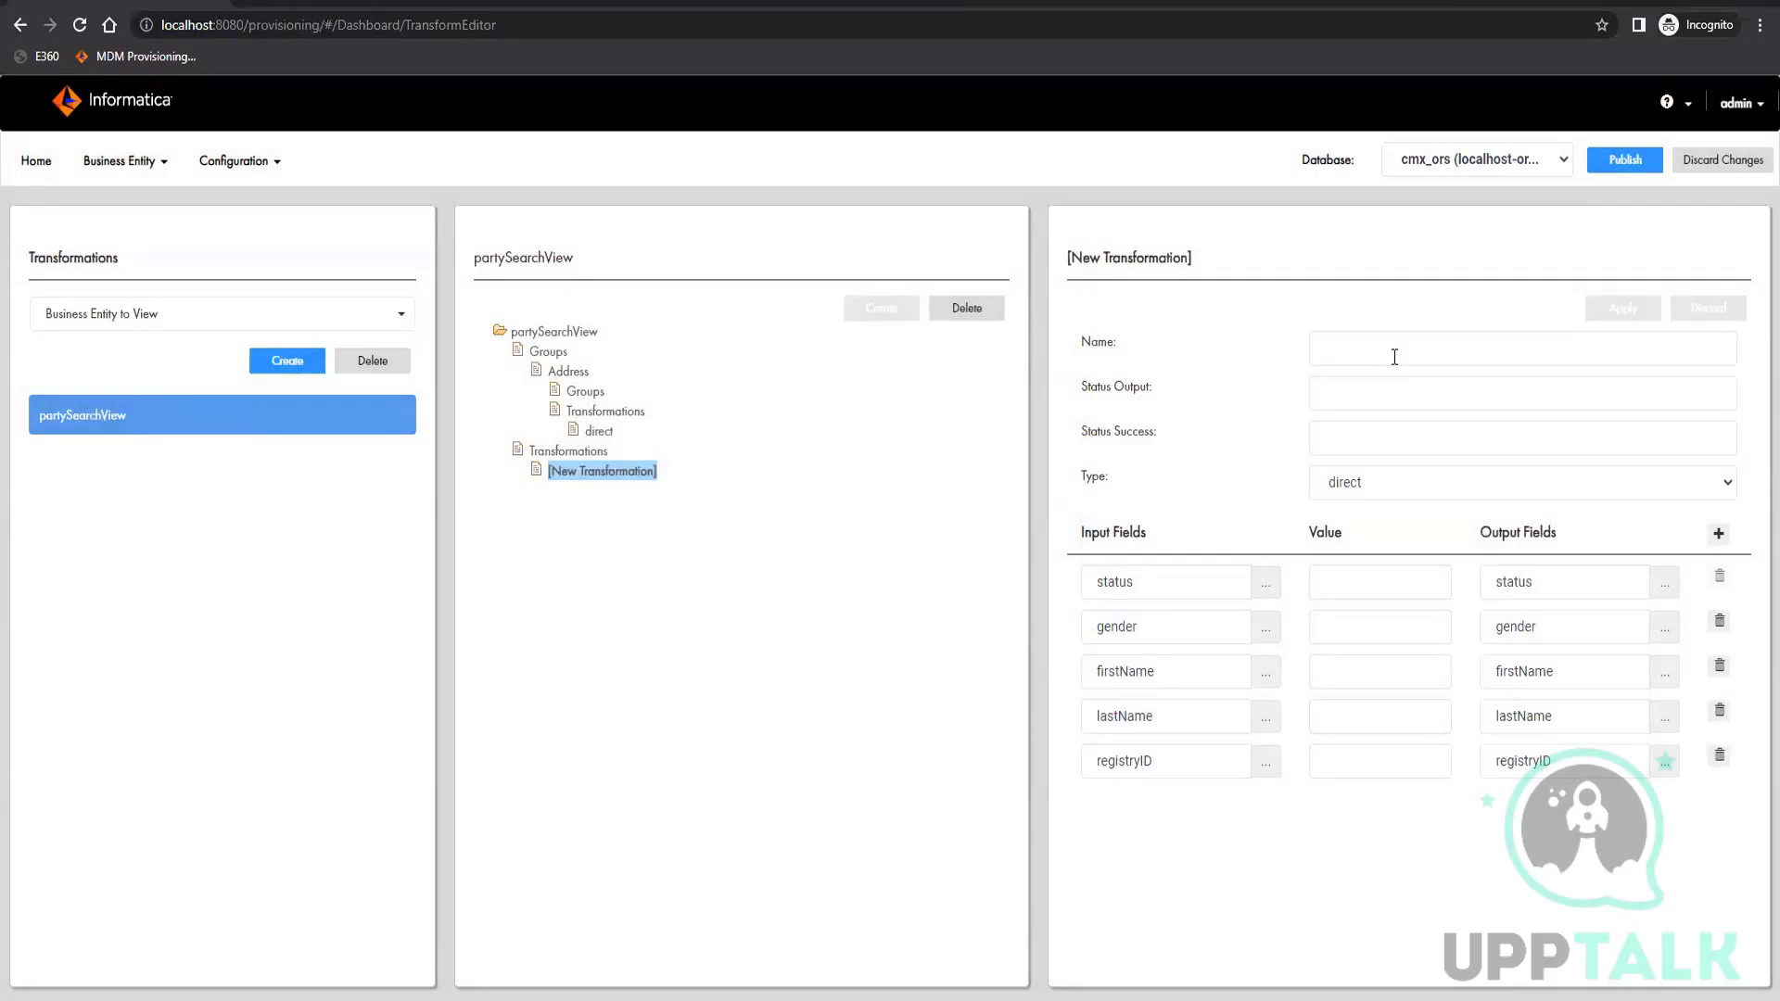
Name the new root-level transformation direct and apply the changes
left_click(1394, 357)
type("direct")
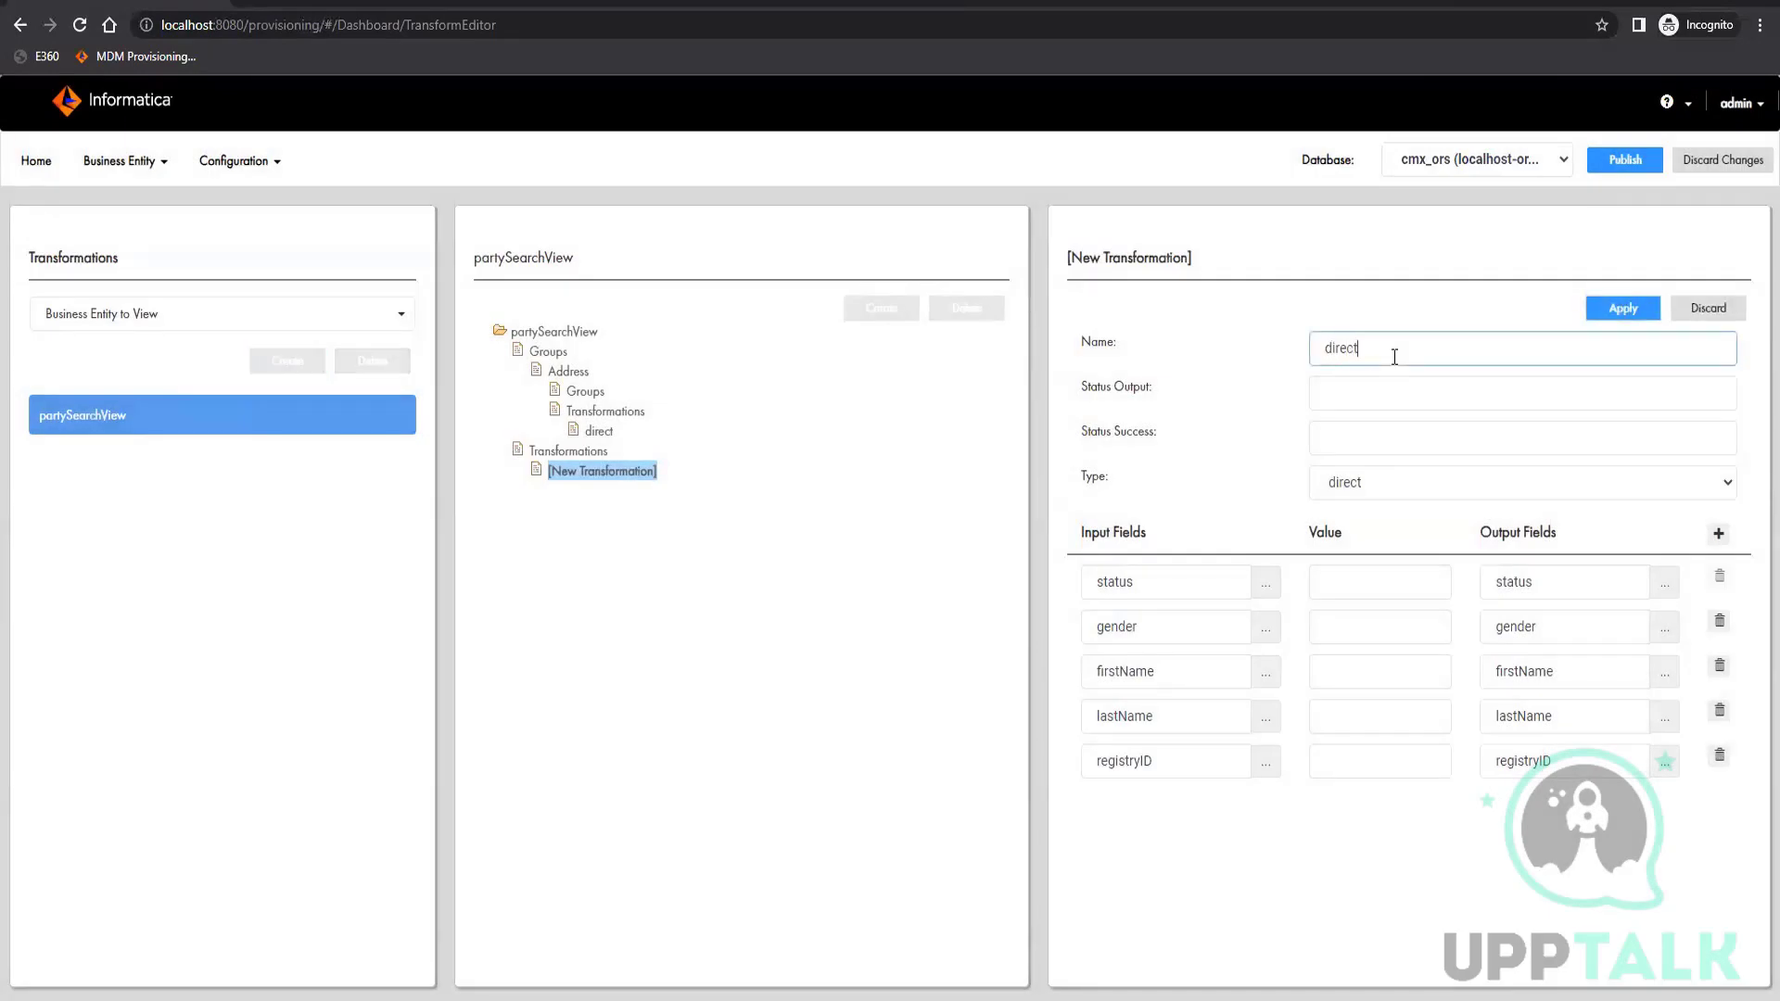
left_click(1621, 309)
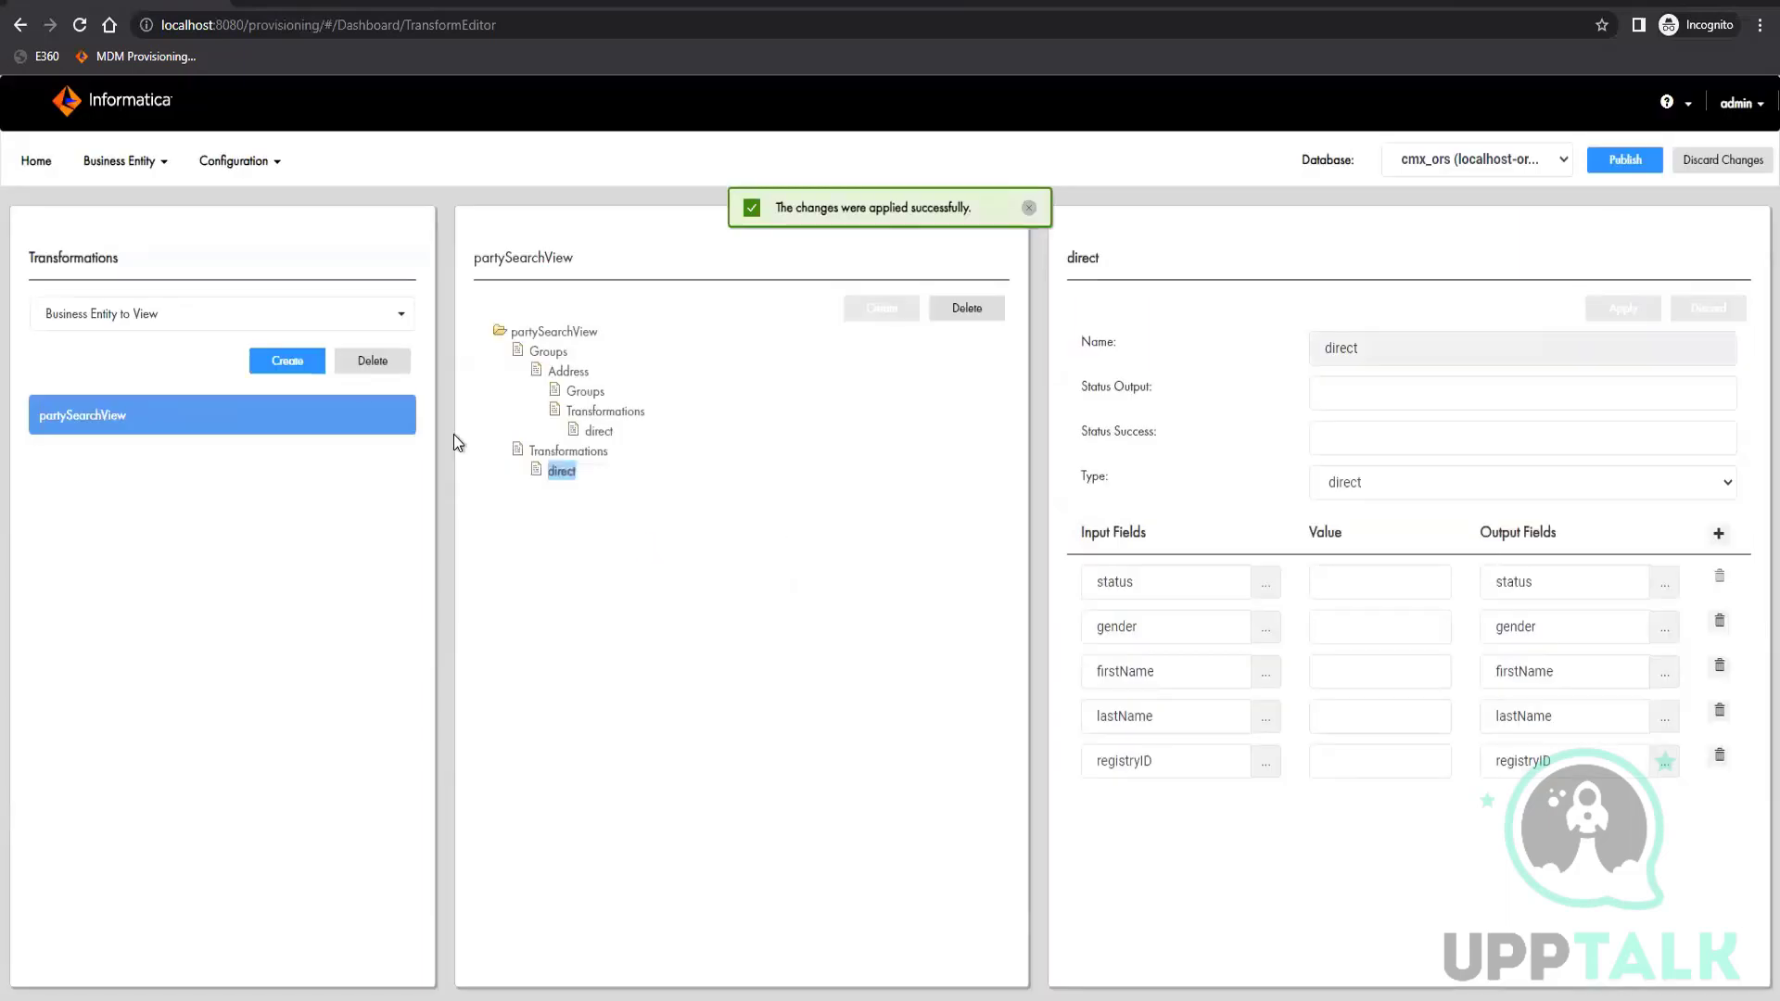
Create a Business Entity to Business Entity transformation named party for the Party business entity and apply it
left_click(116, 313)
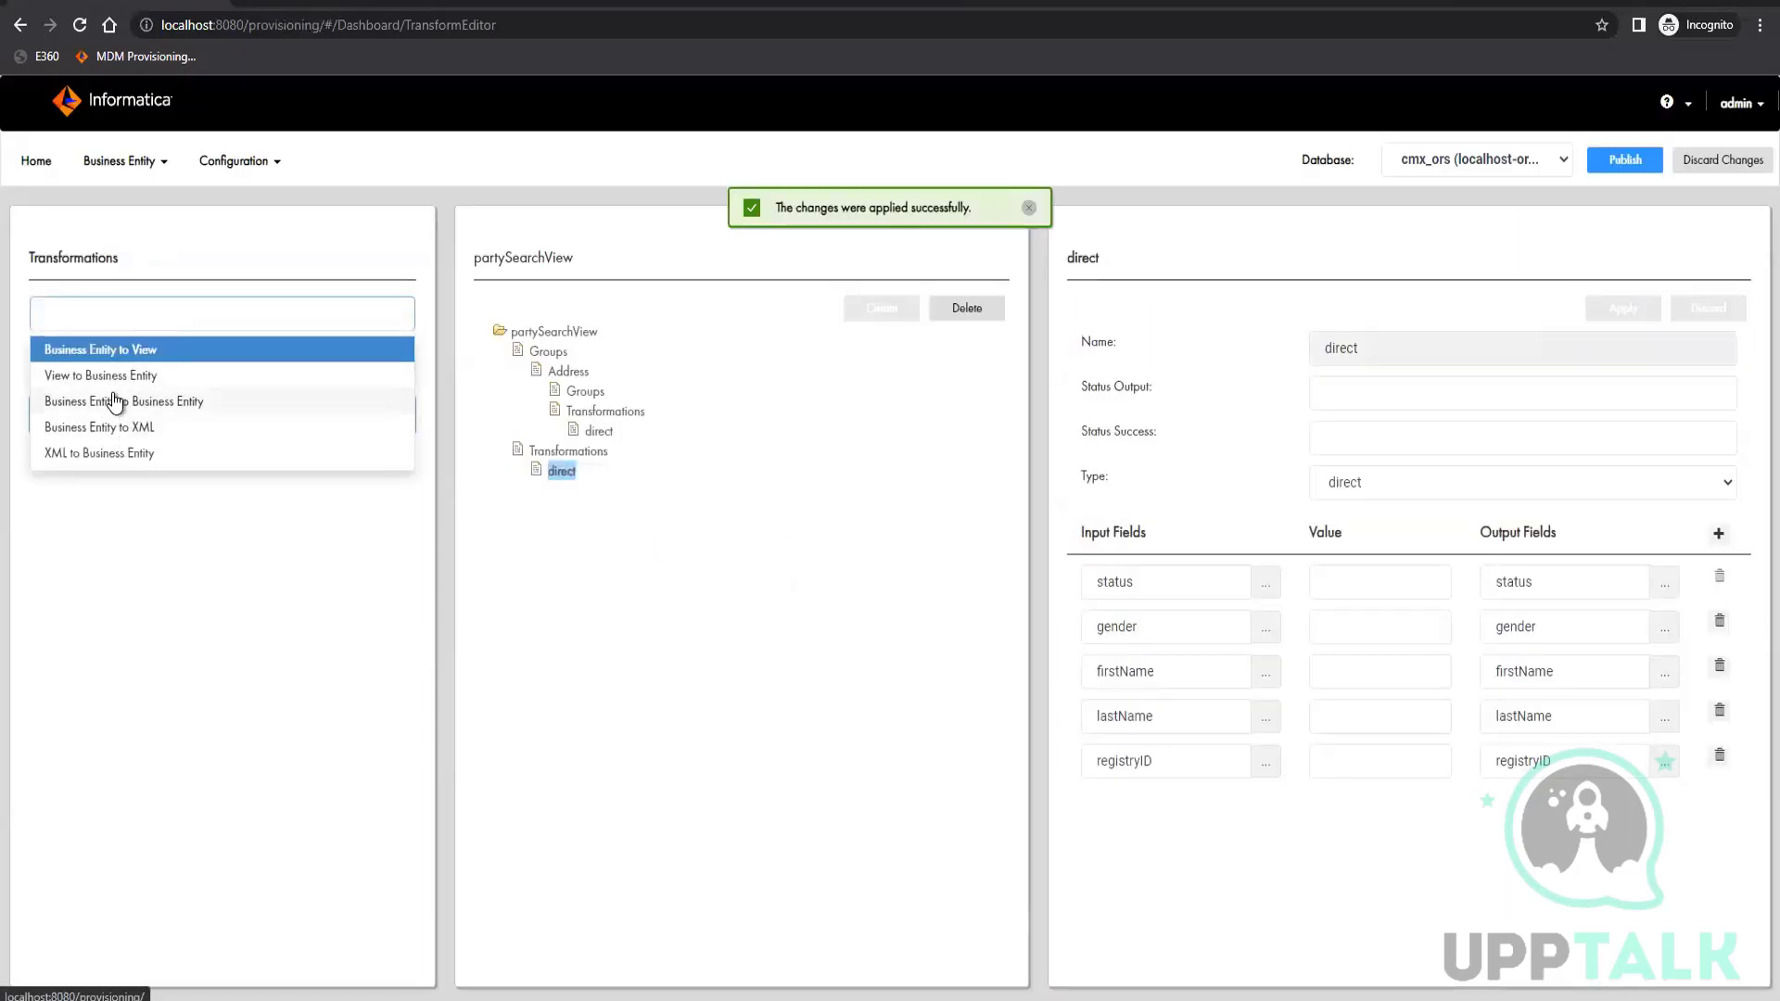
left_click(376, 594)
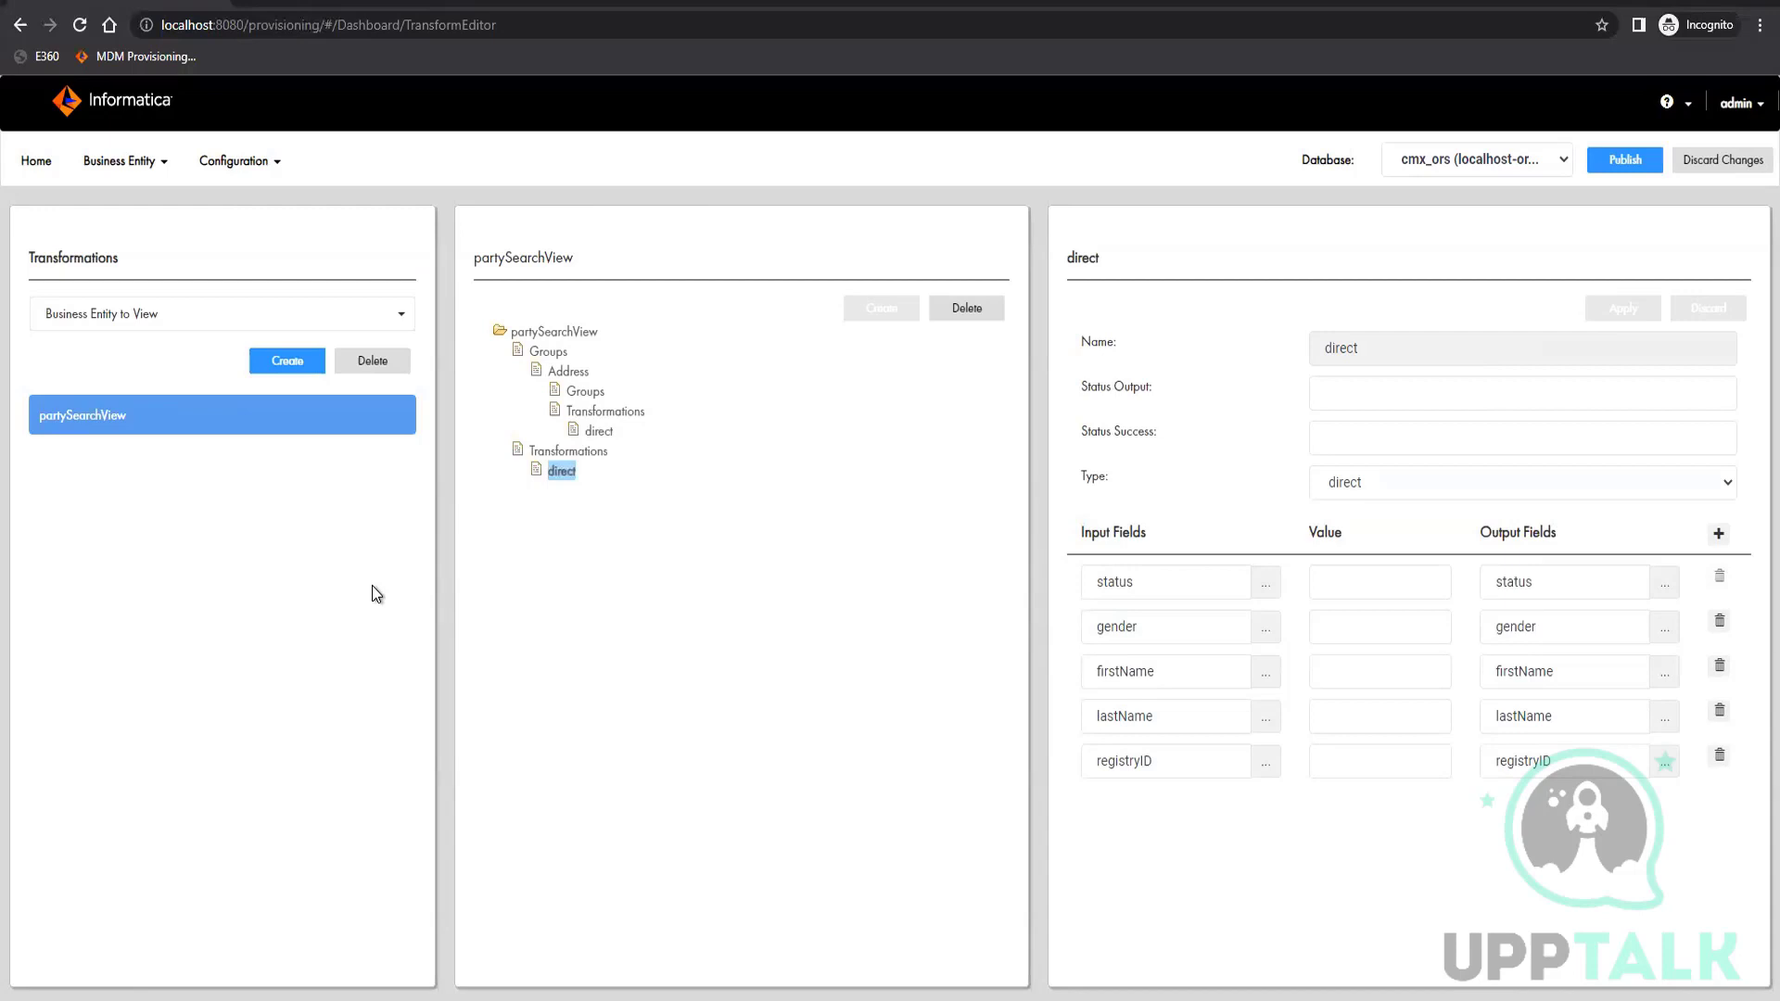
left_click(92, 316)
left_click(104, 402)
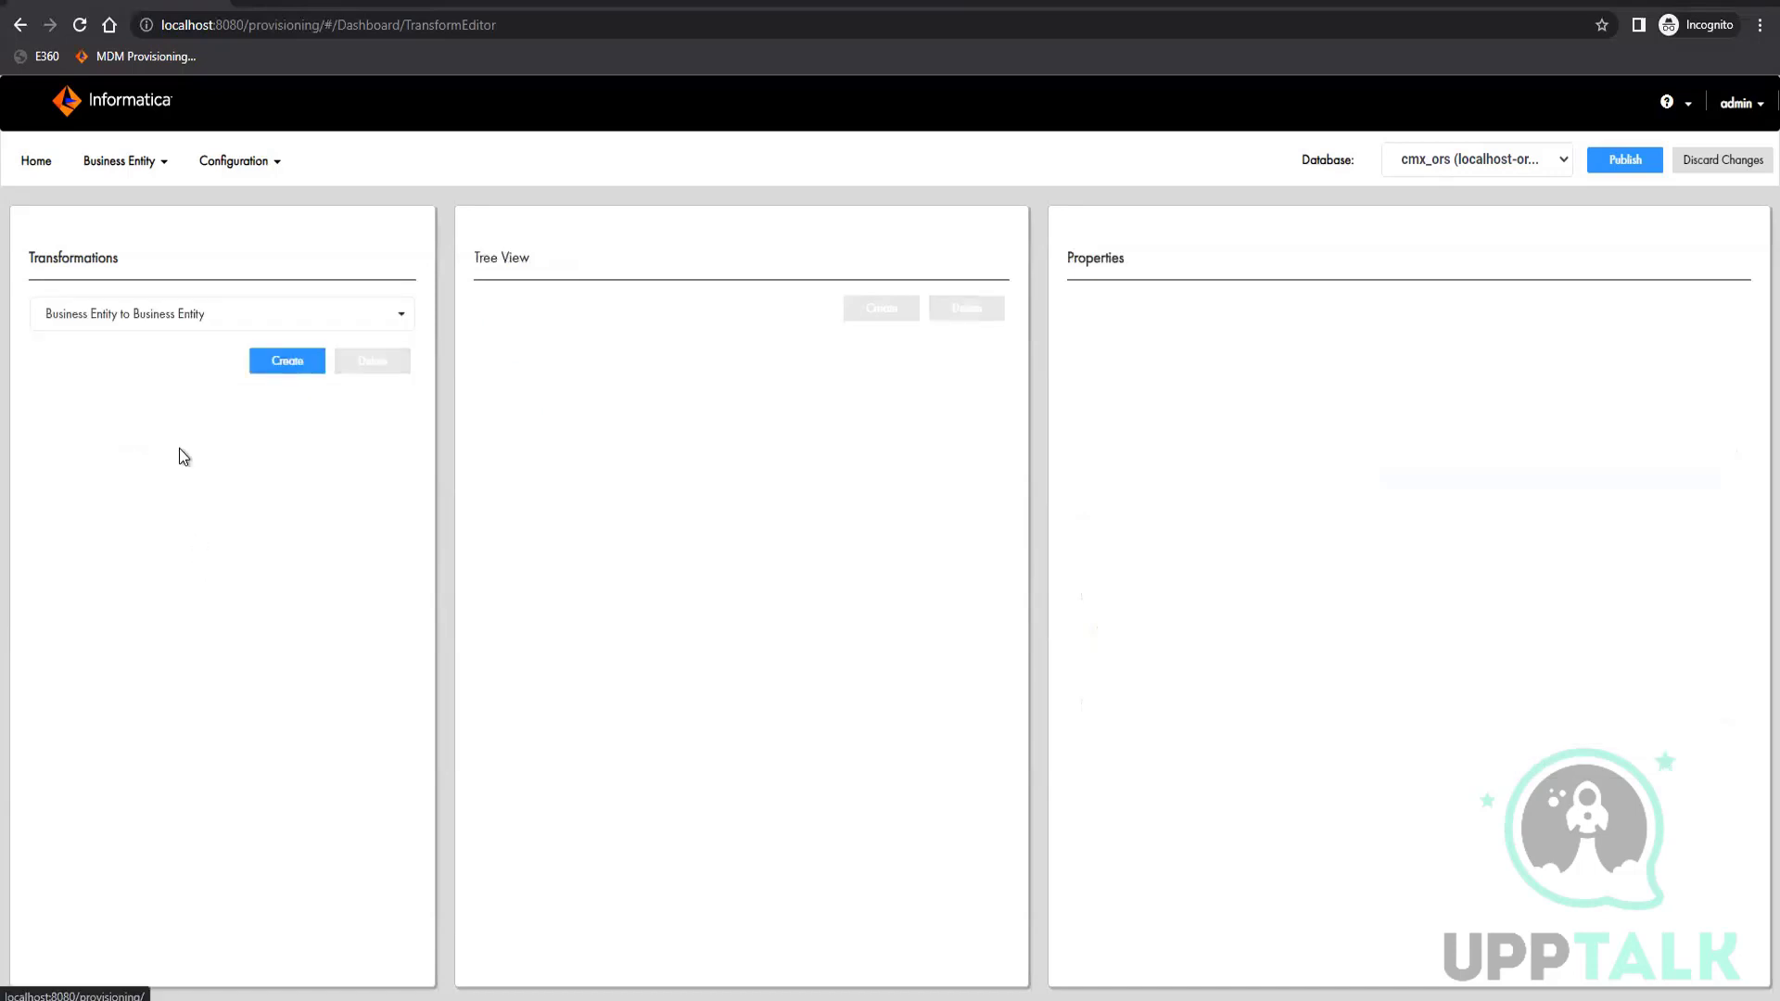
left_click(135, 422)
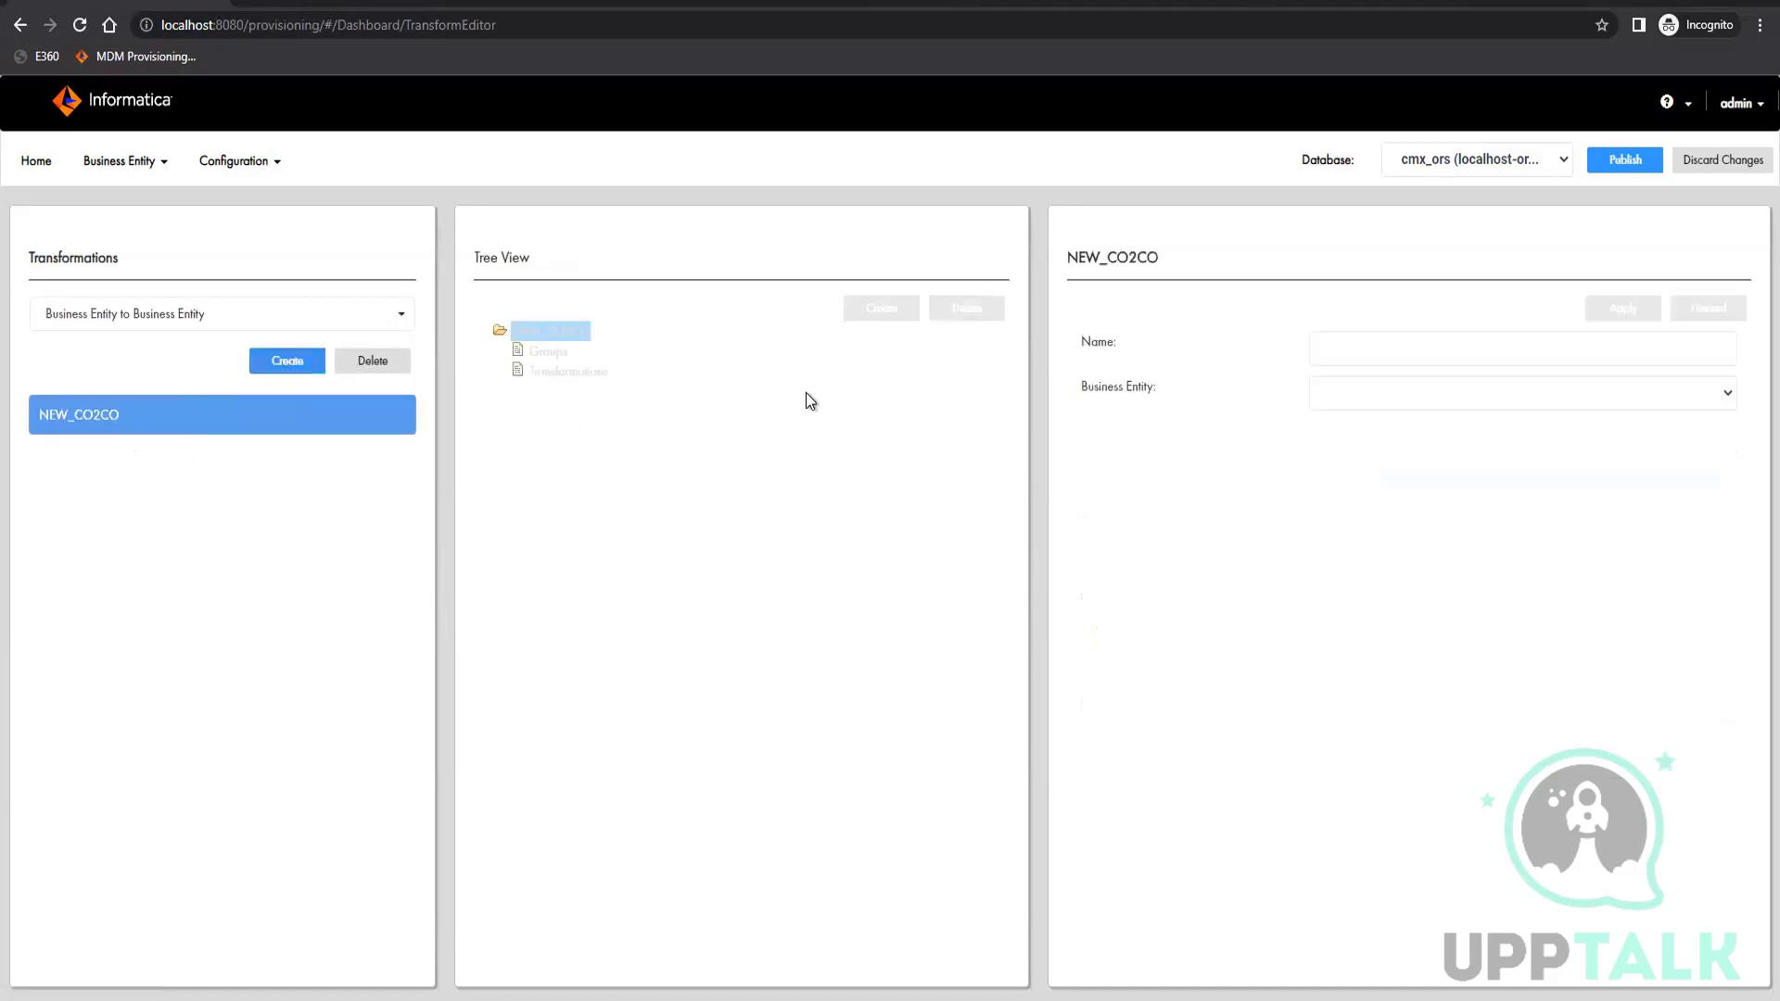
left_click(1414, 401)
left_click(1370, 436)
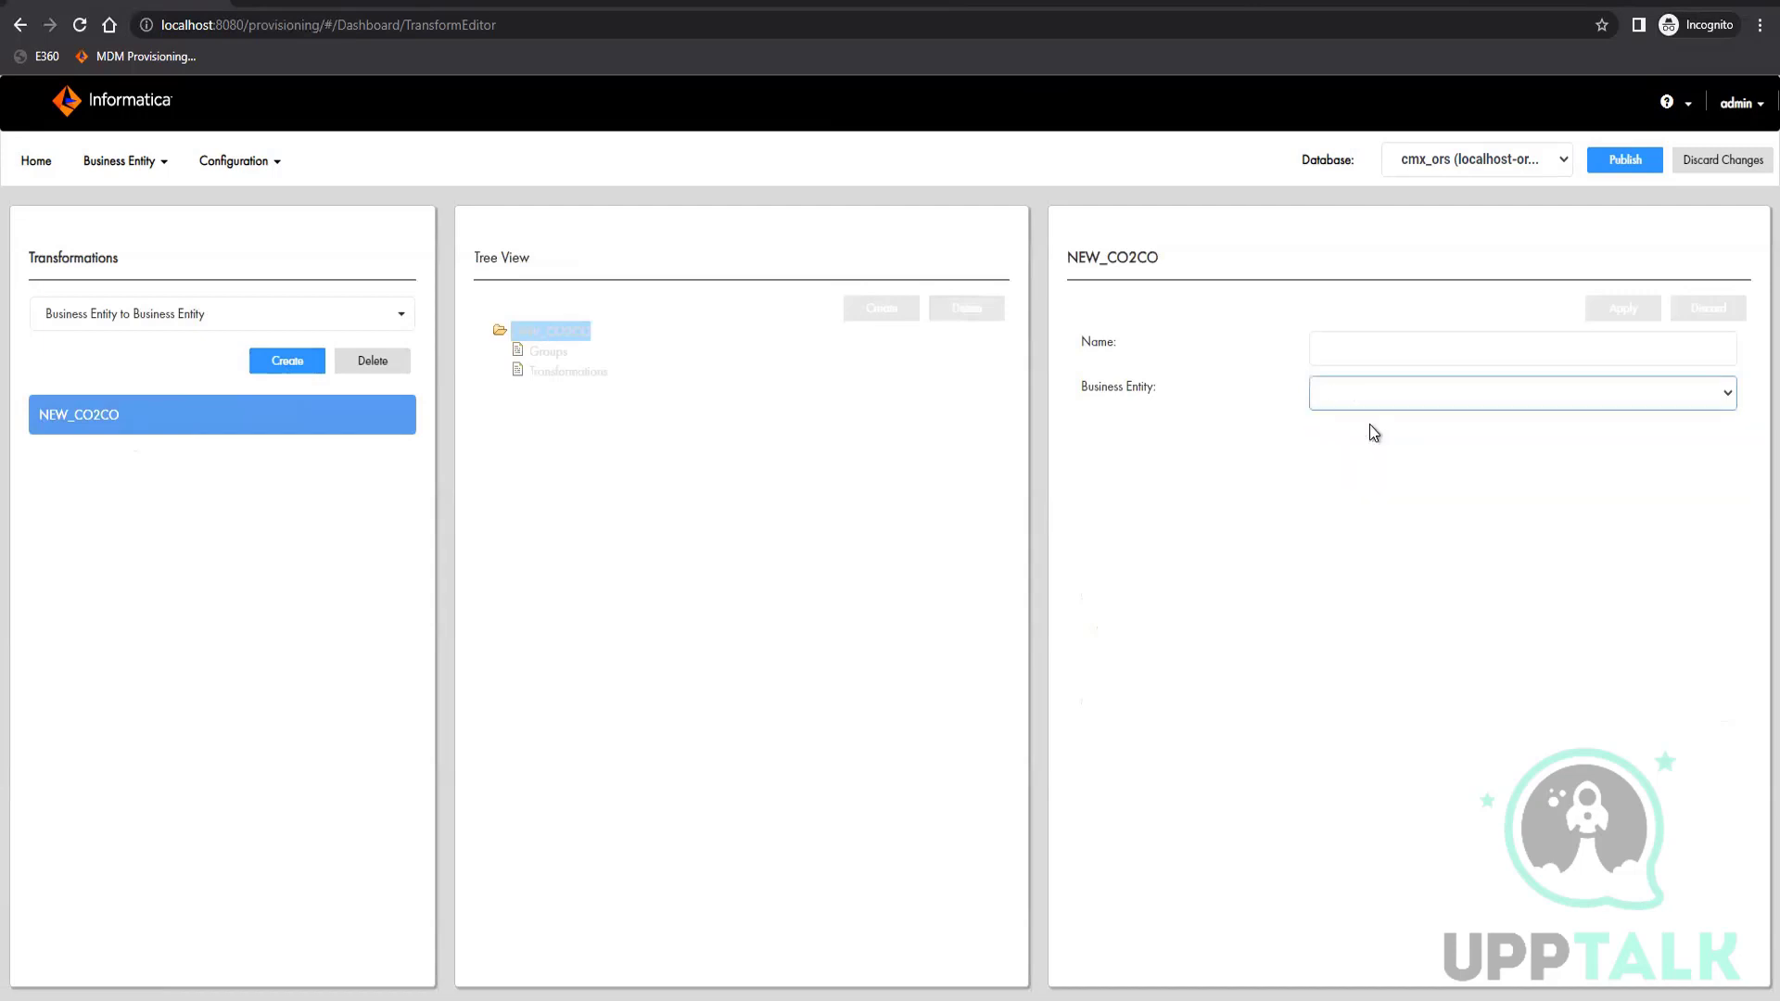
left_click(1371, 350)
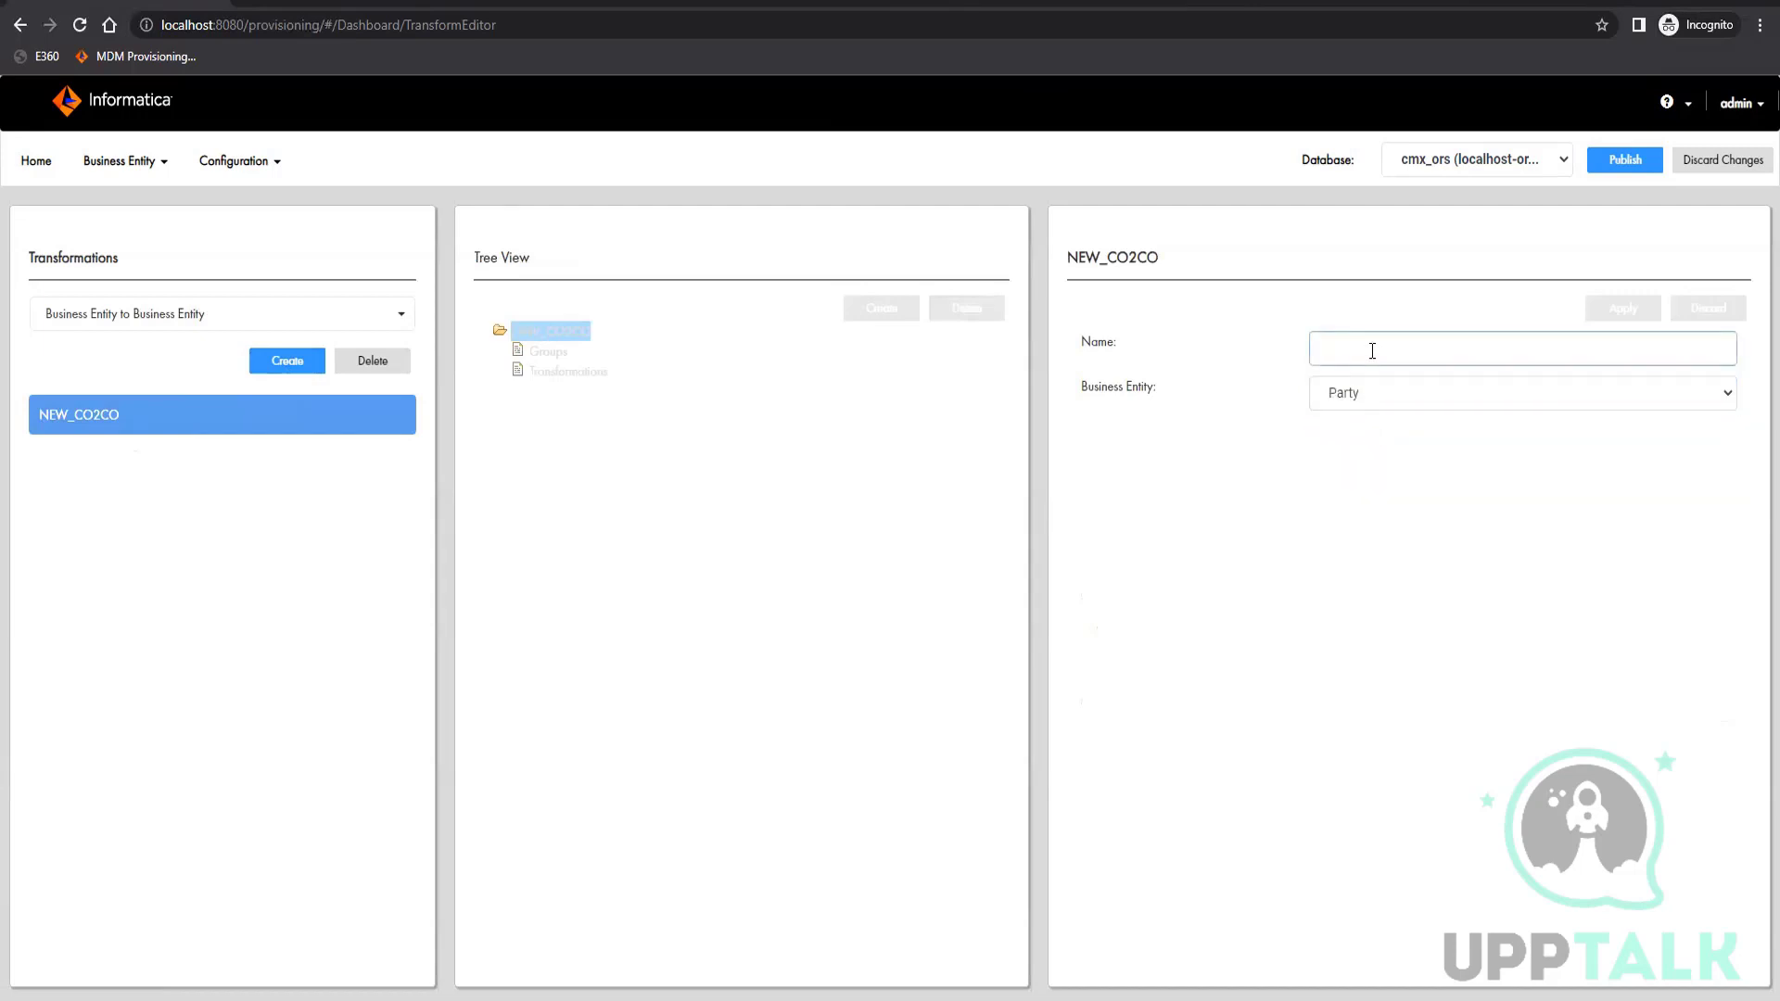
type("party")
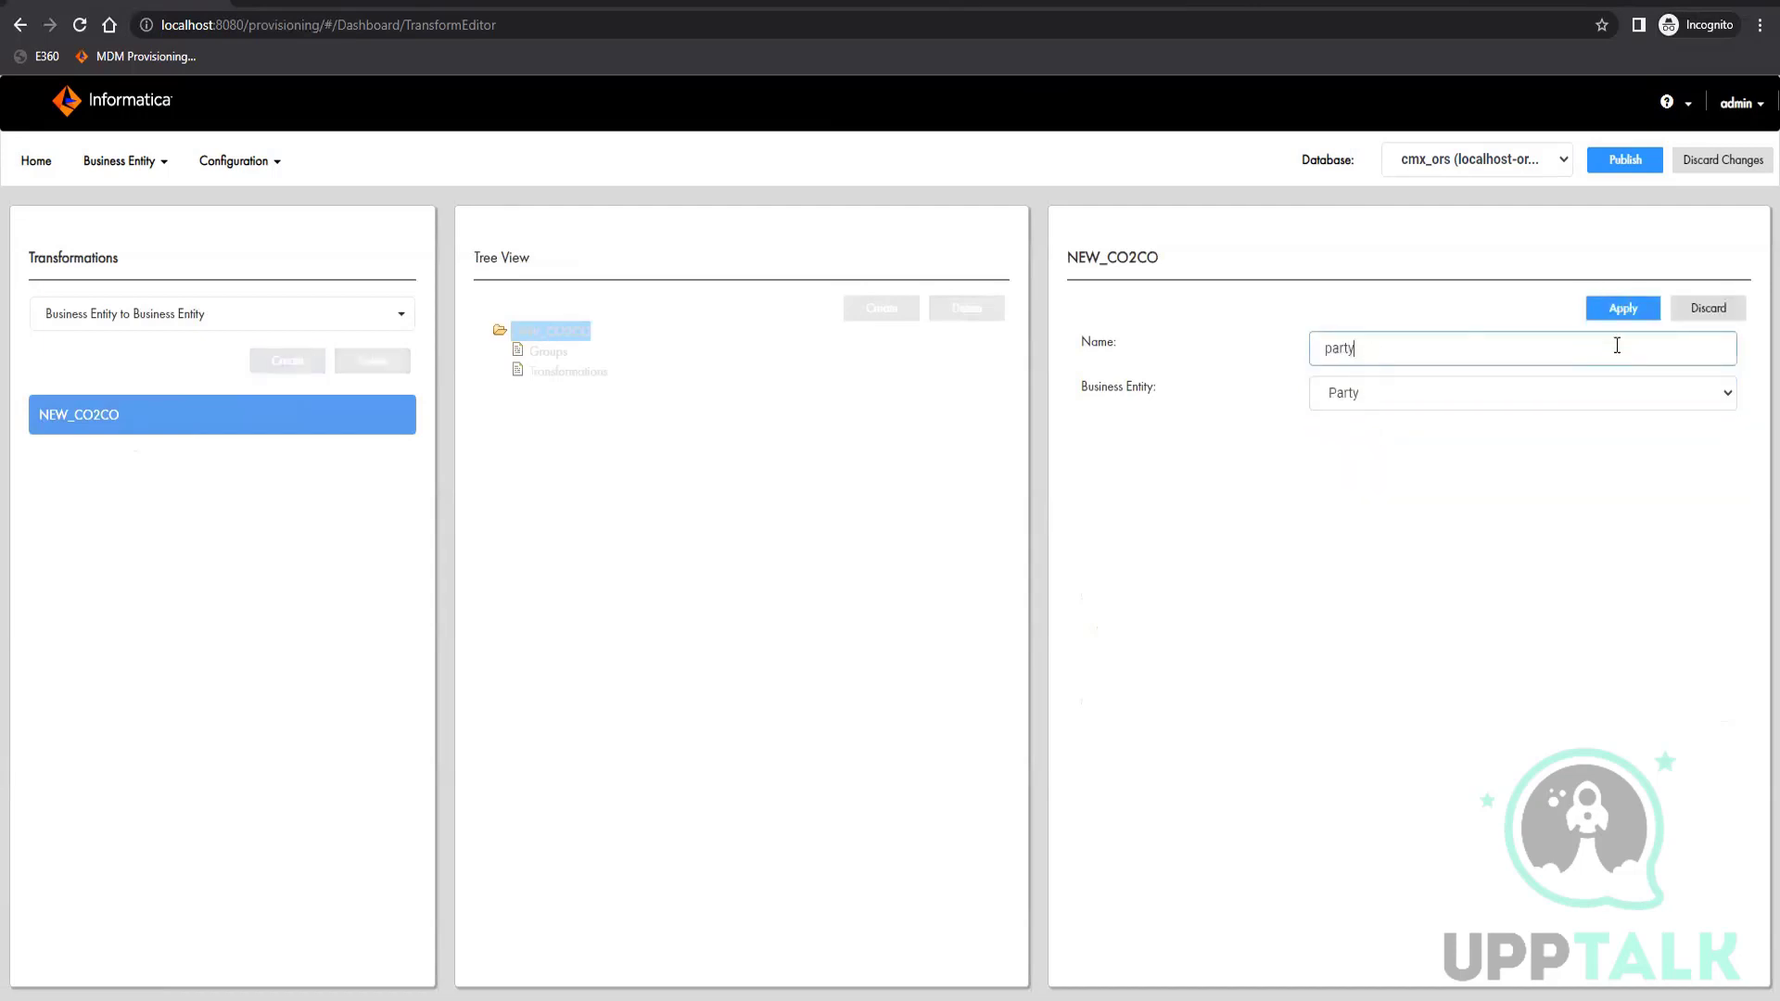
left_click(1624, 311)
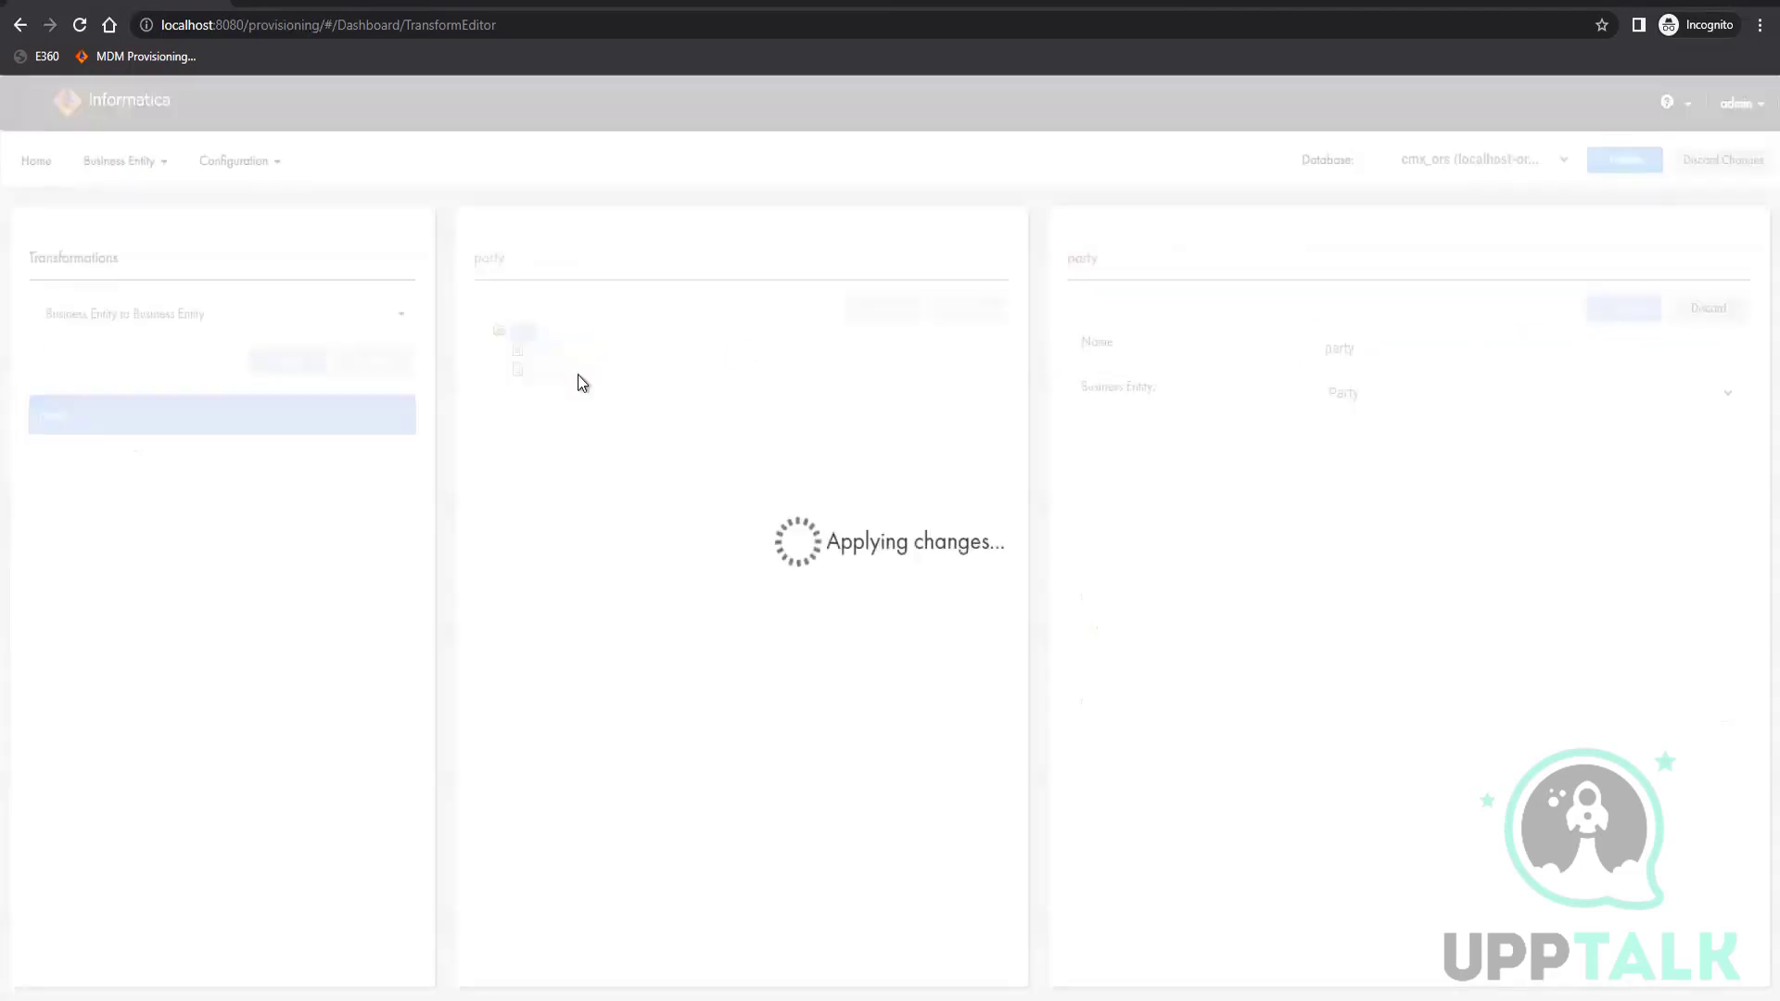
Add a cleanse transformation under party's Transformations node, using the RegistryID validation function from the Custom cleanse library
left_click(568, 371)
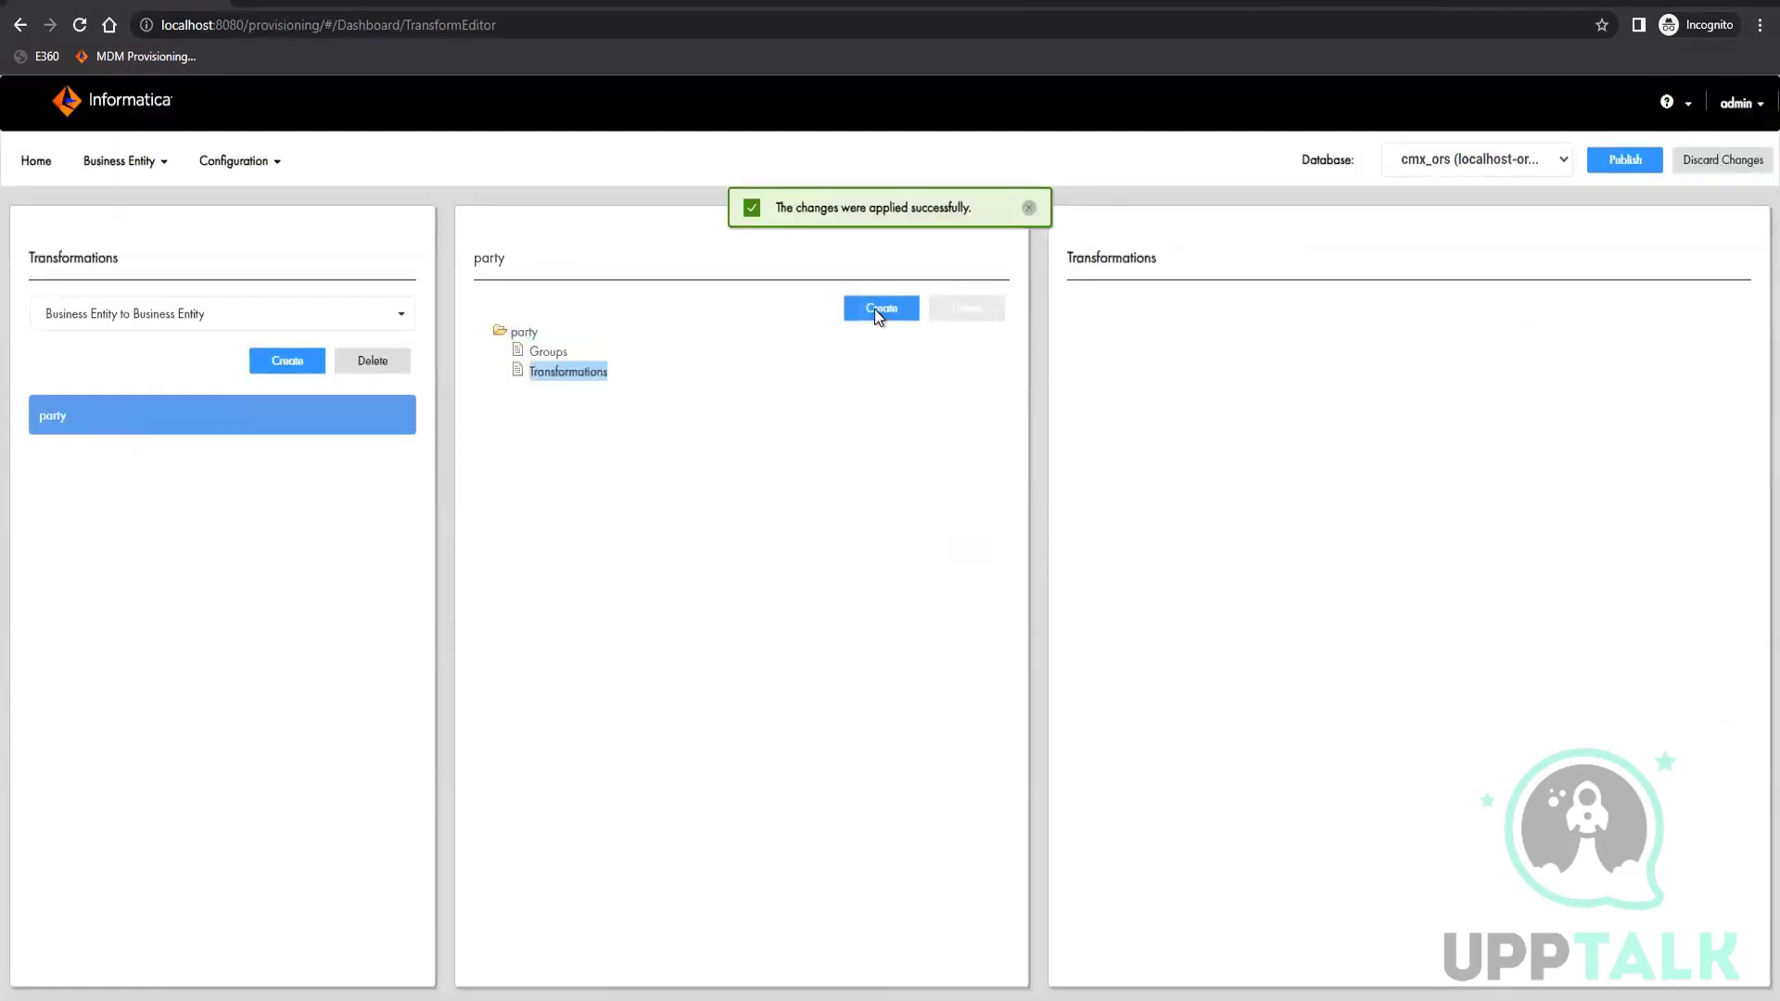
left_click(1449, 475)
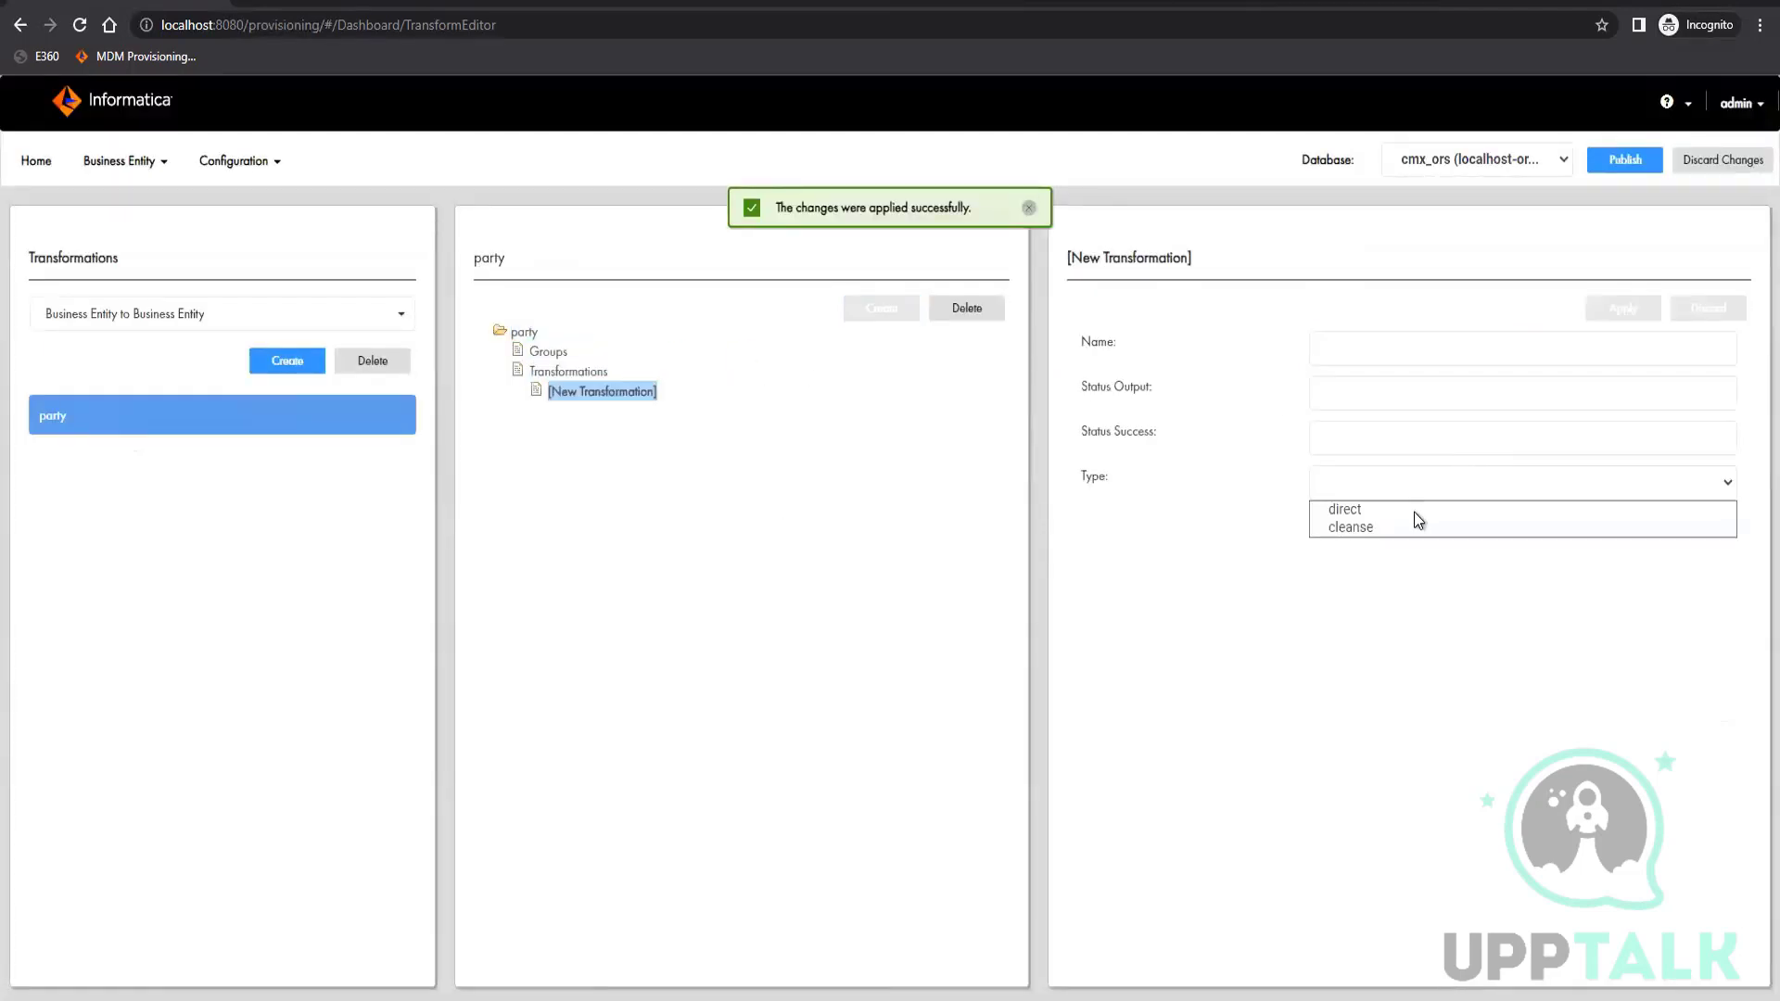
left_click(1375, 530)
left_click(1401, 527)
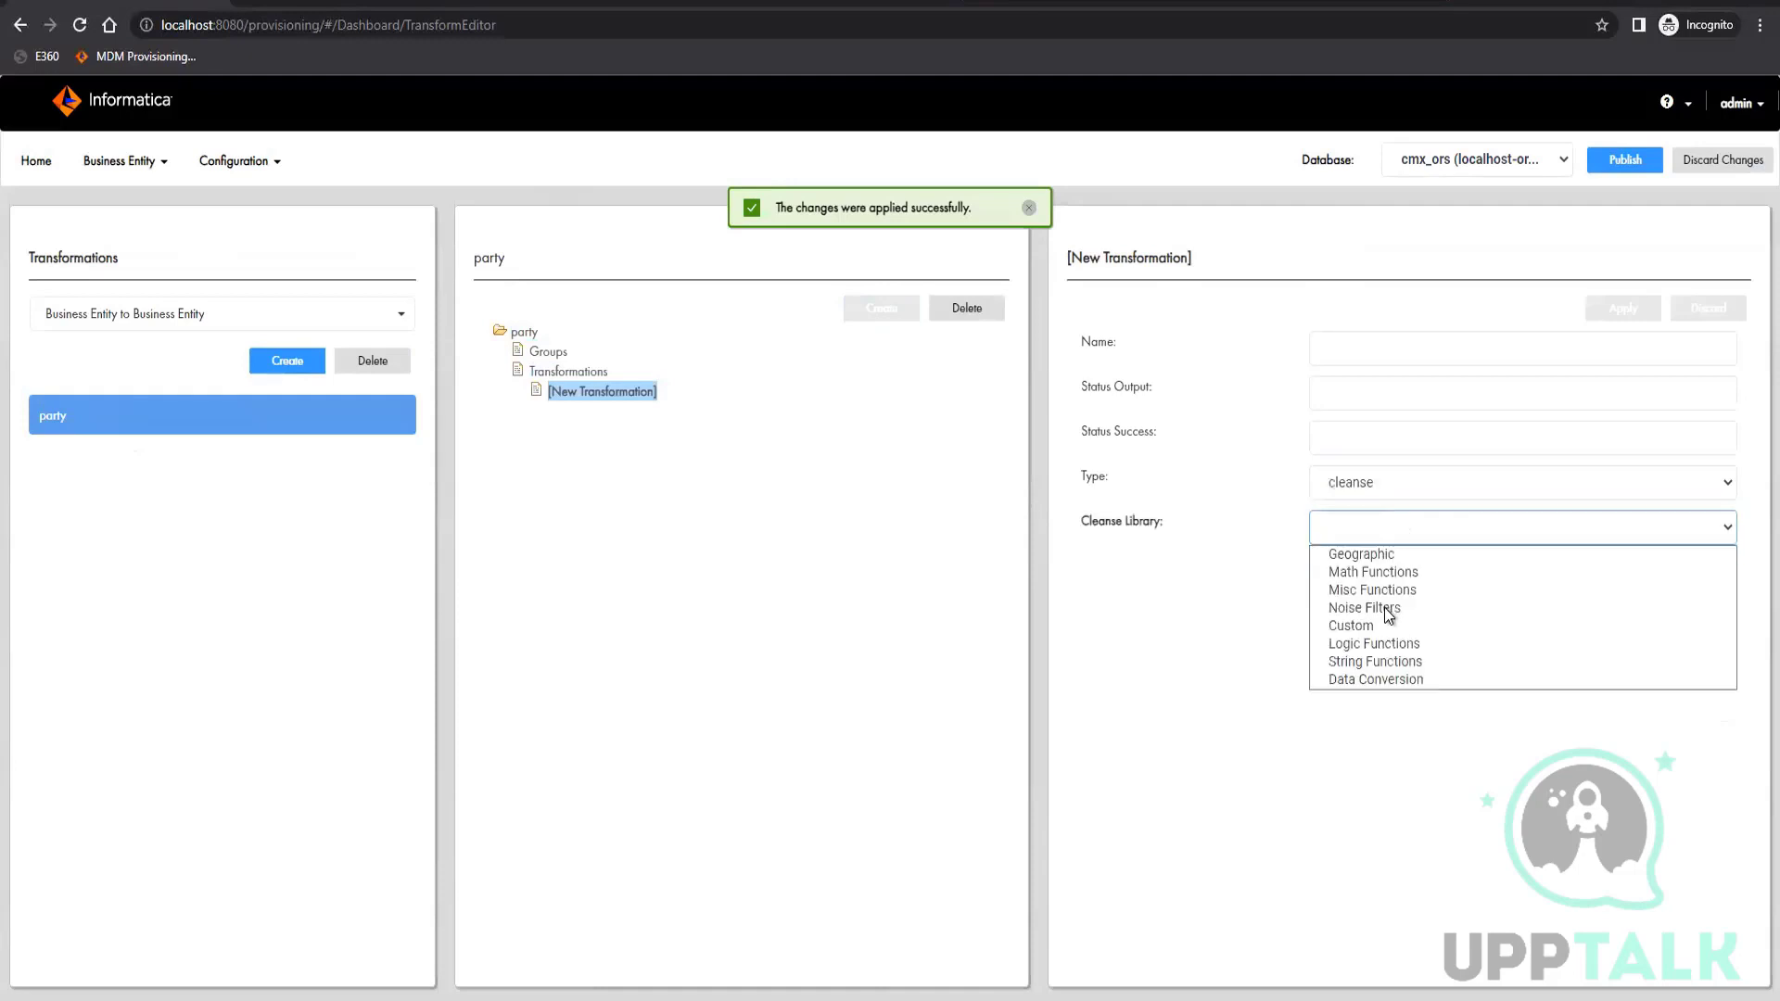
left_click(1374, 624)
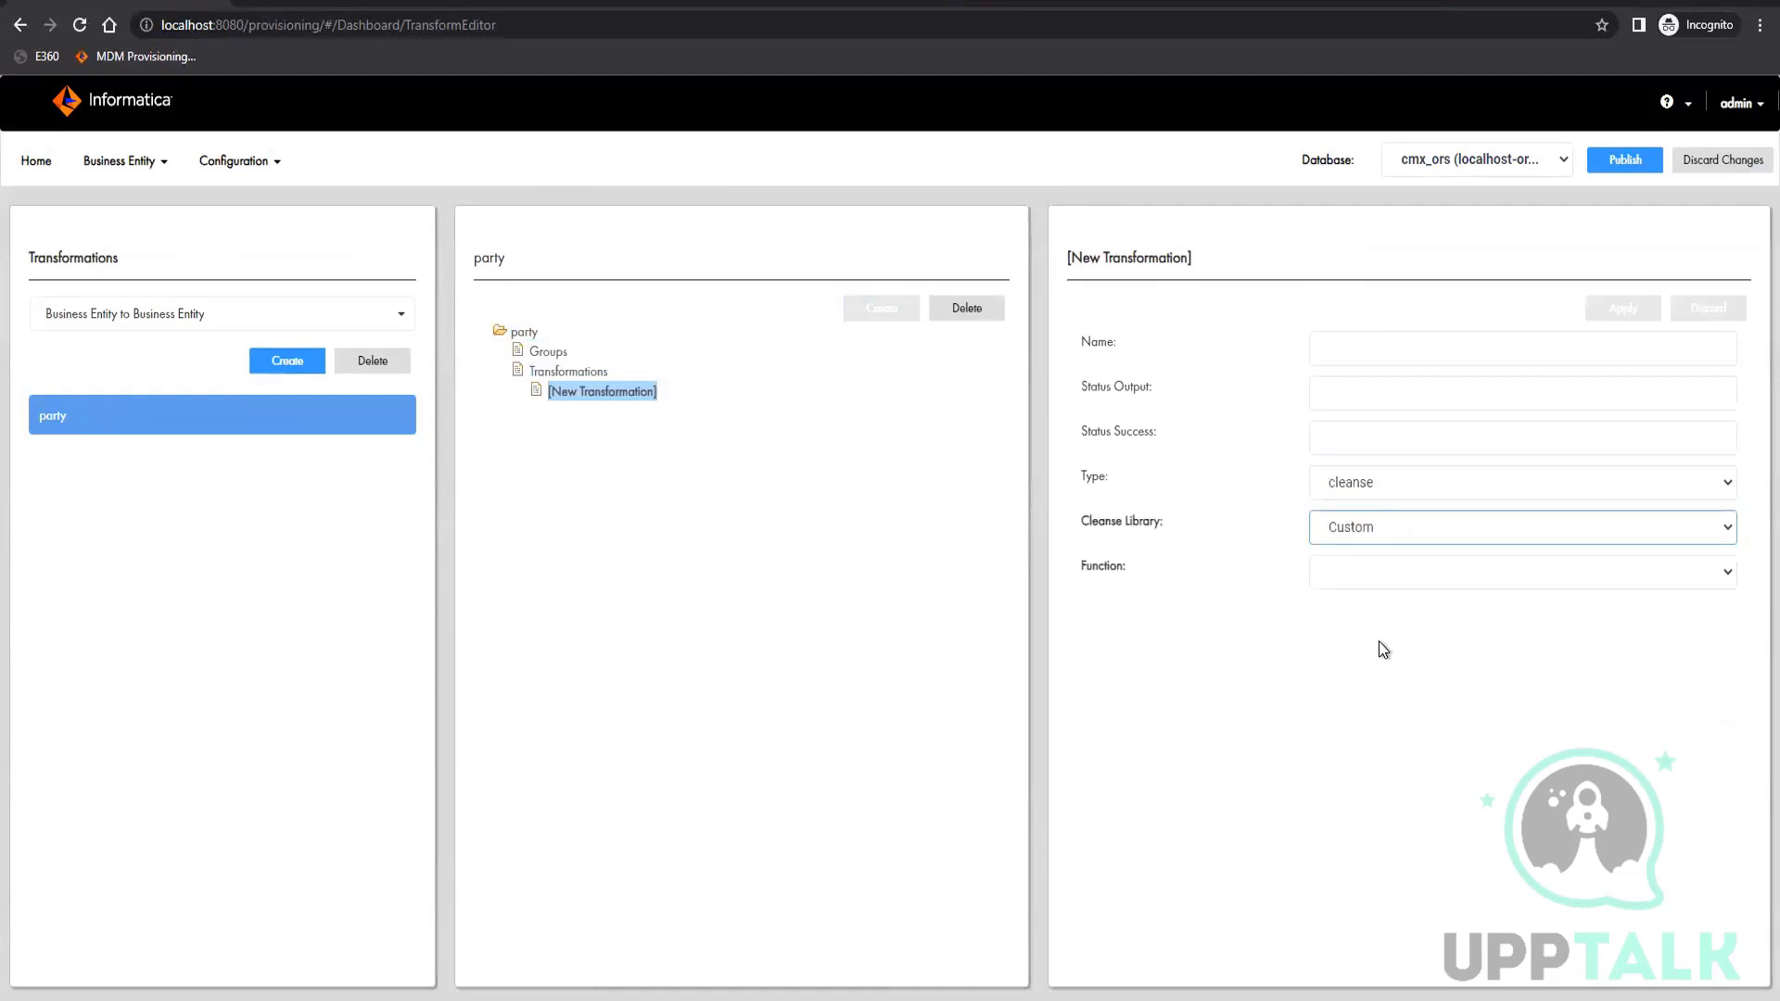
left_click(1388, 575)
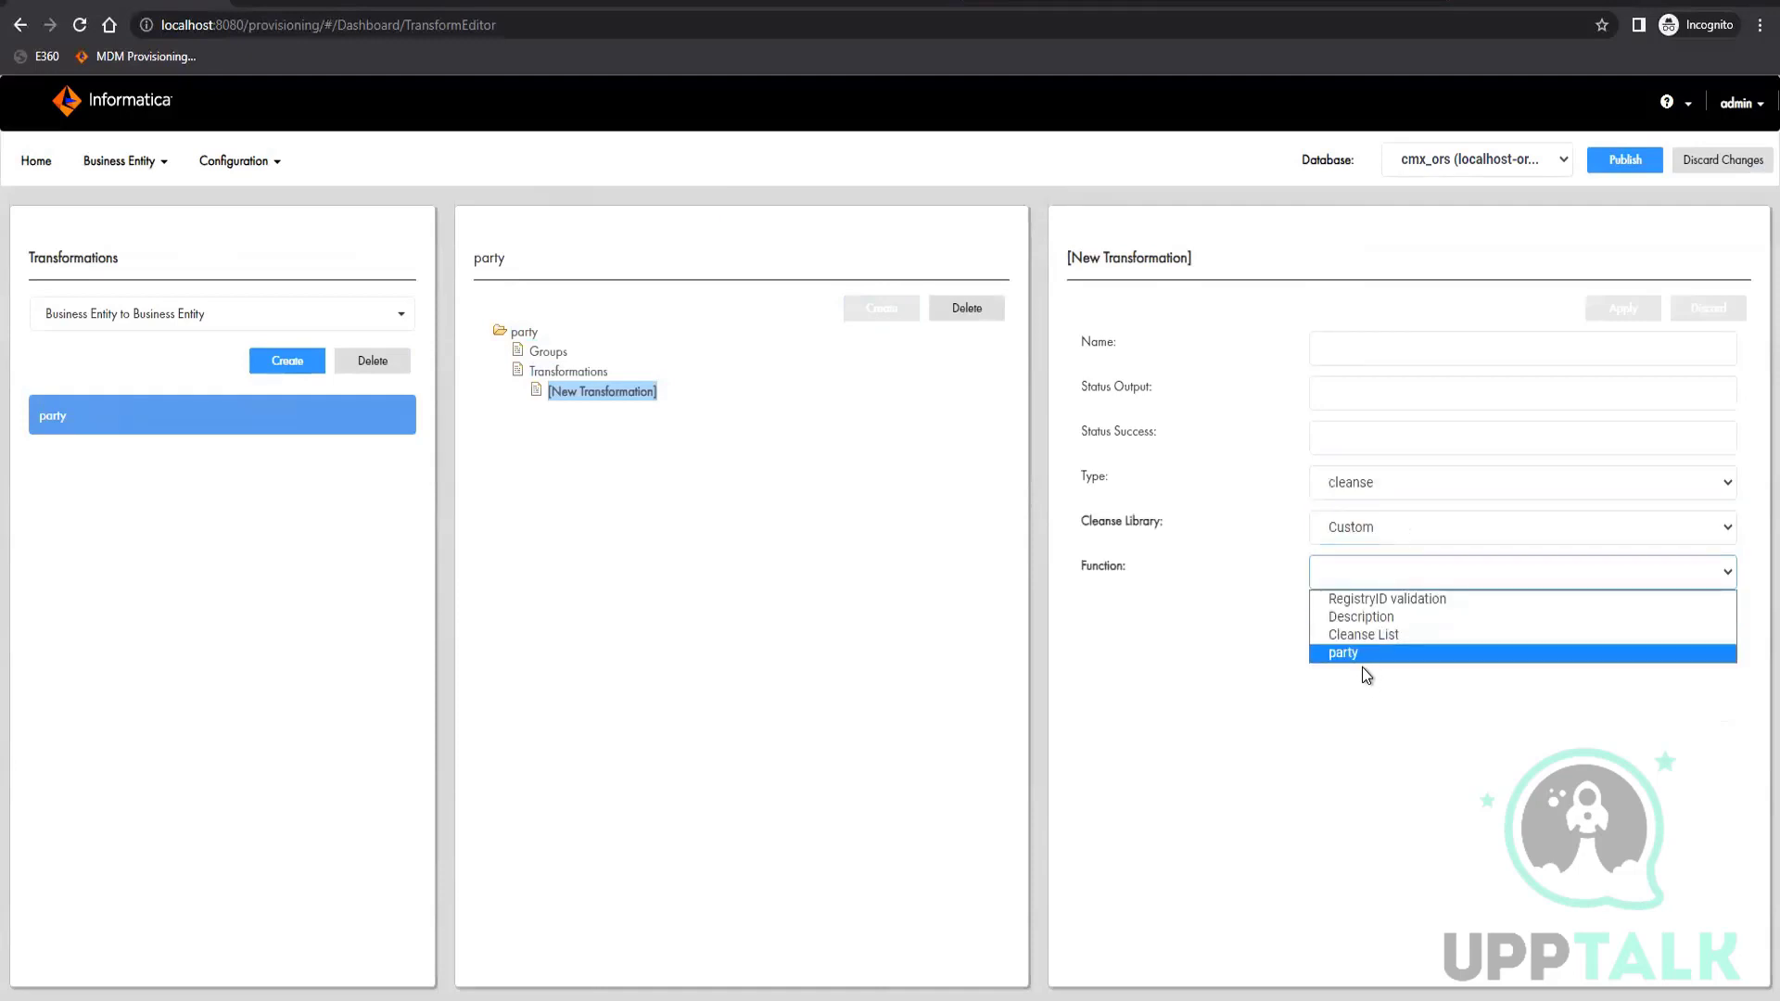
left_click(1395, 599)
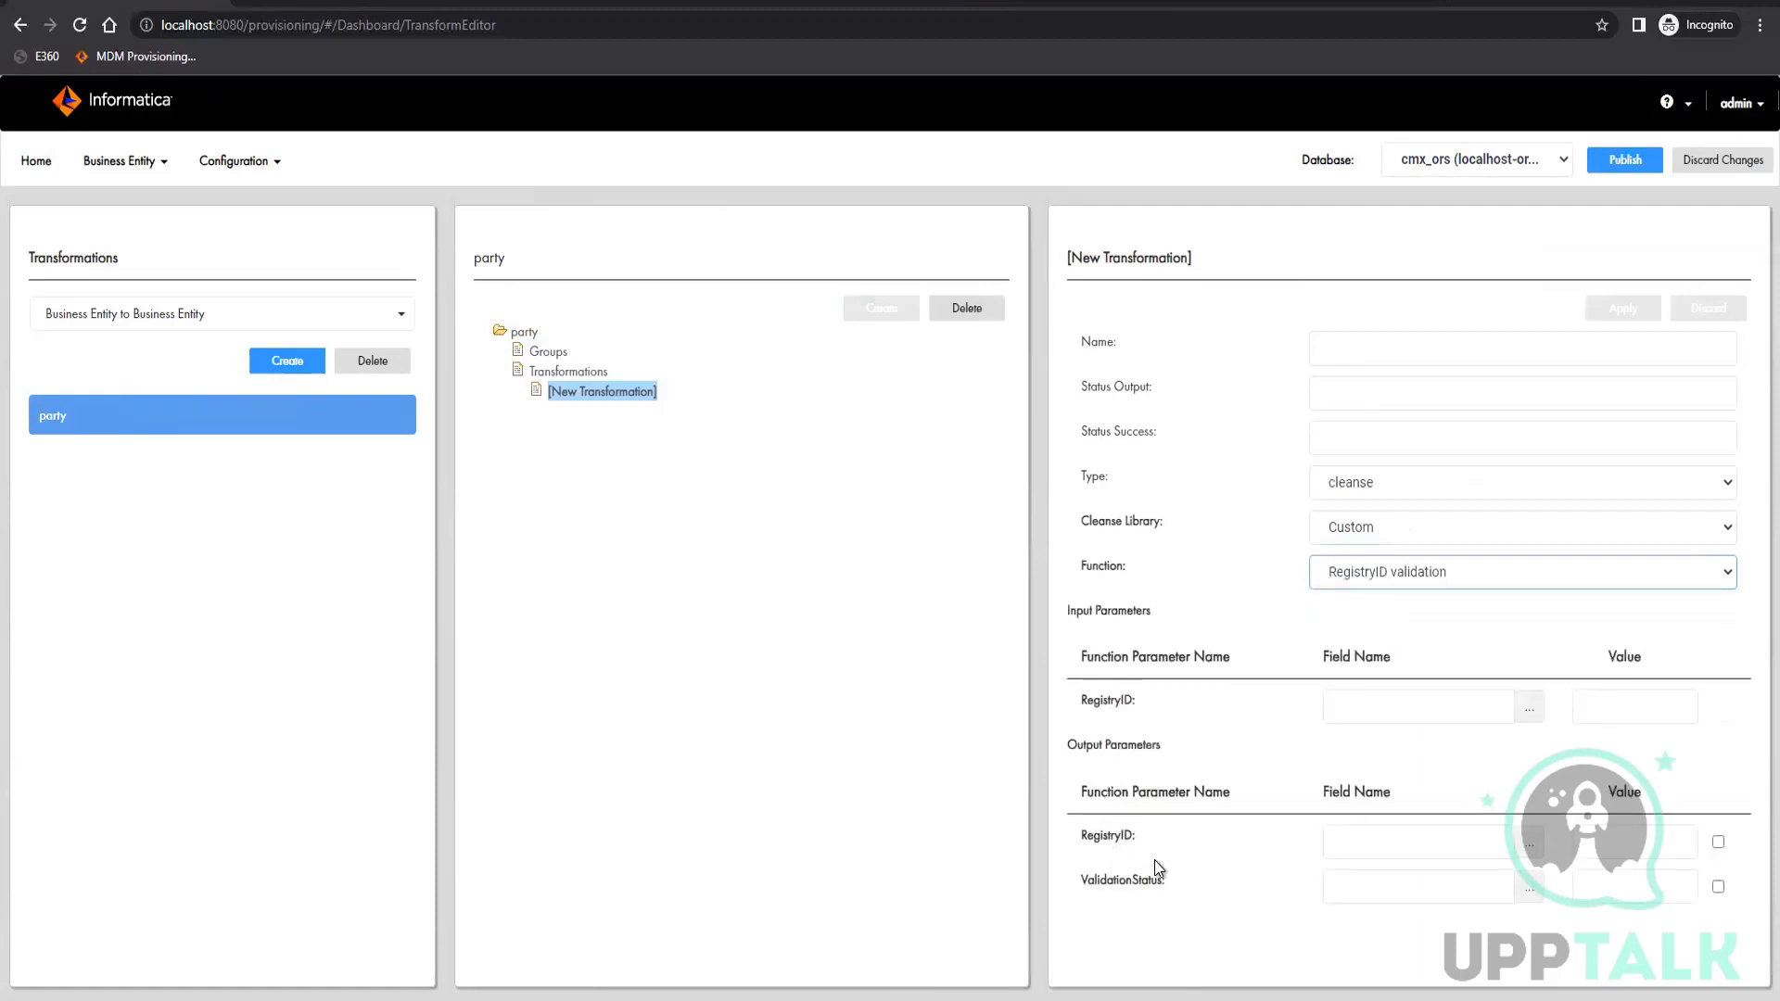
Map the function's RegistryID input parameter and RegistryID output parameter to the registryID field
left_click(1530, 707)
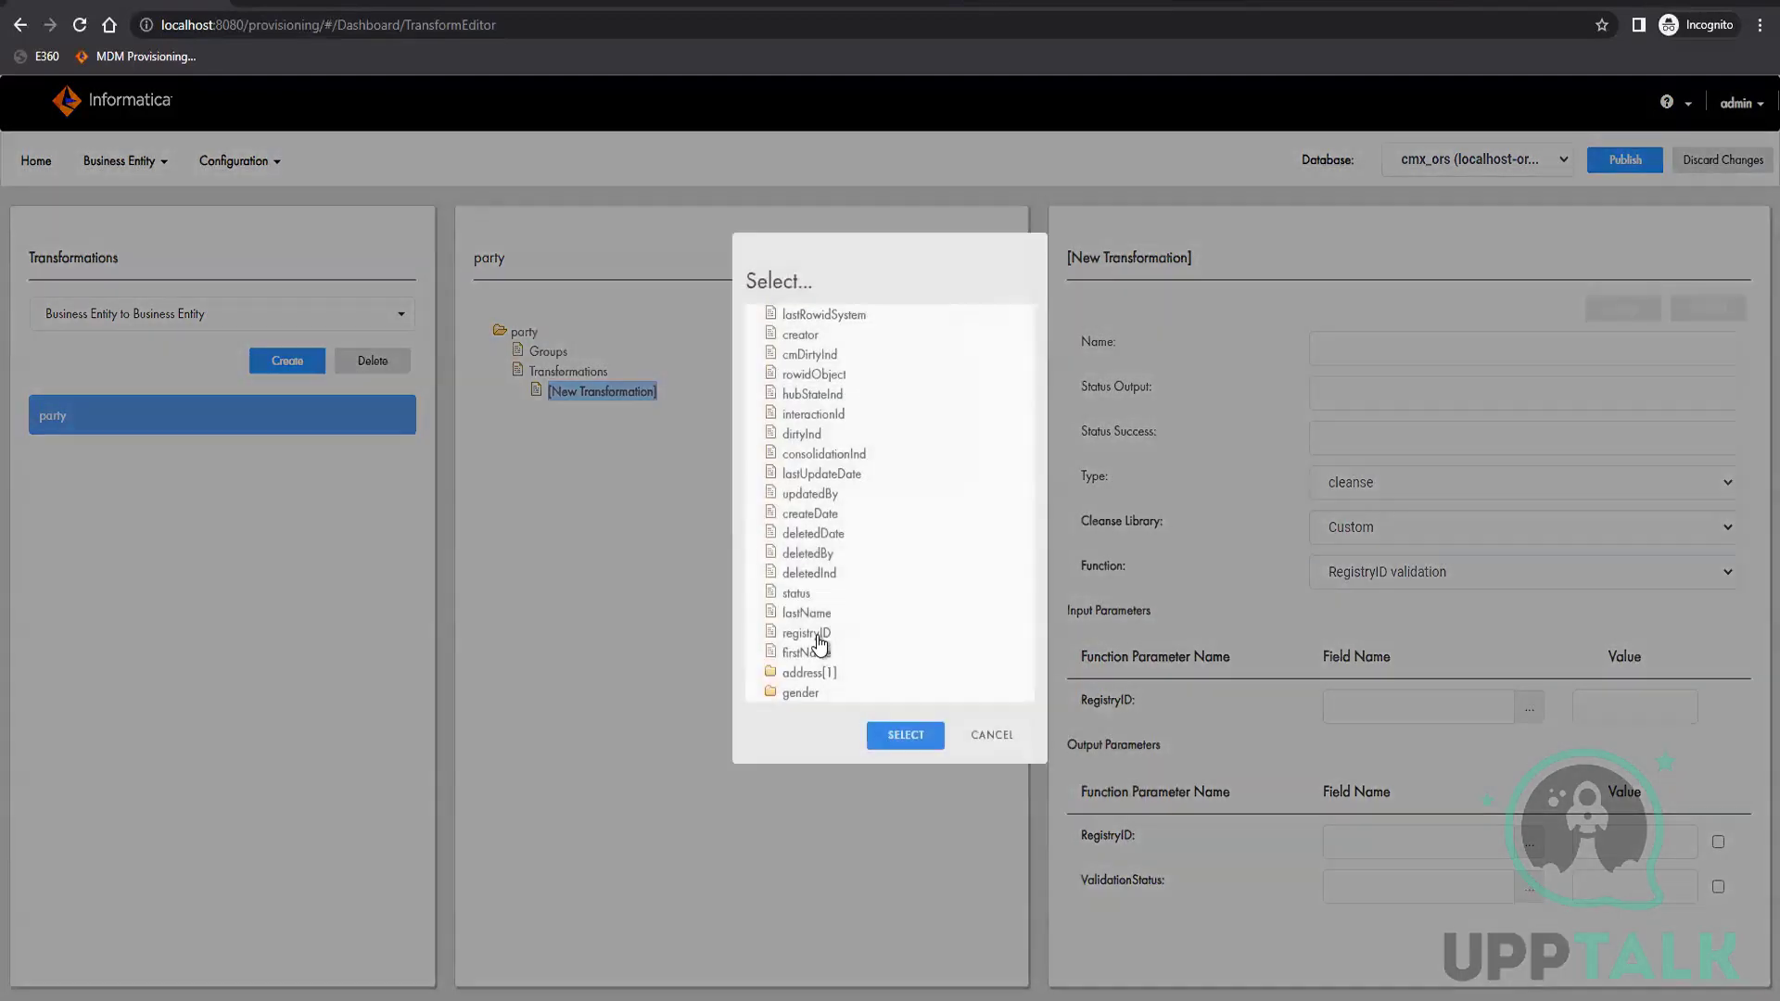
left_click(807, 632)
left_click(901, 737)
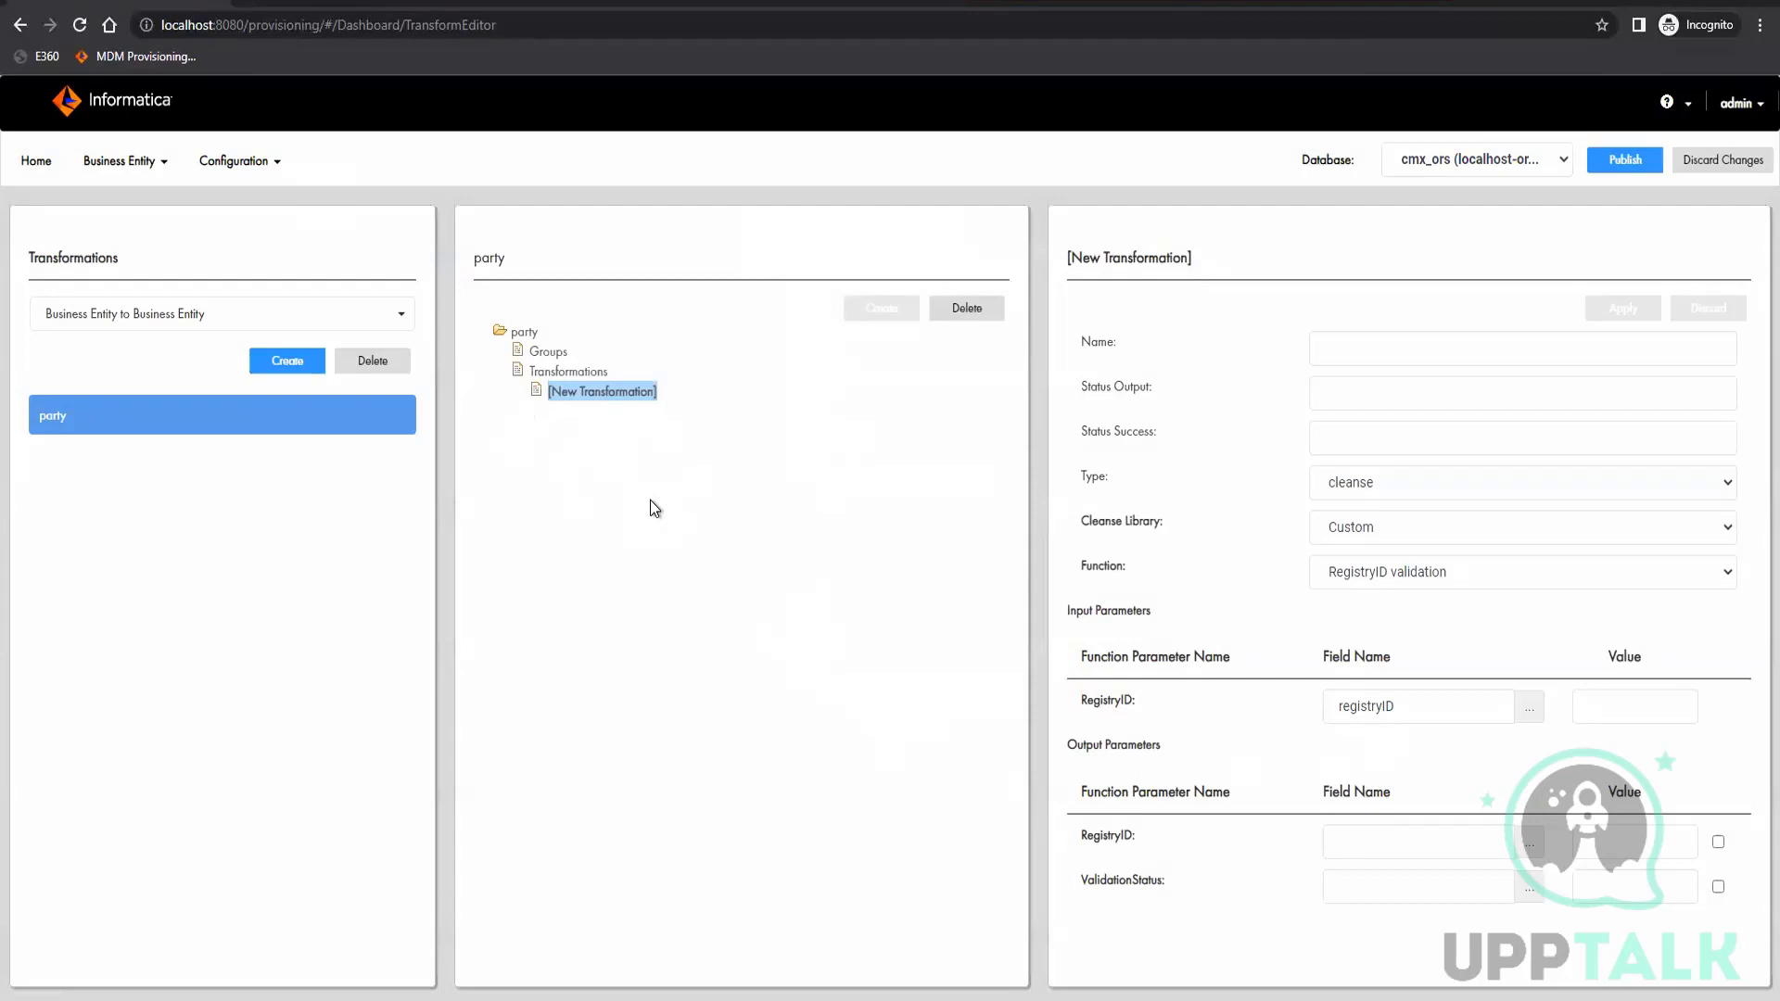
left_click(1529, 842)
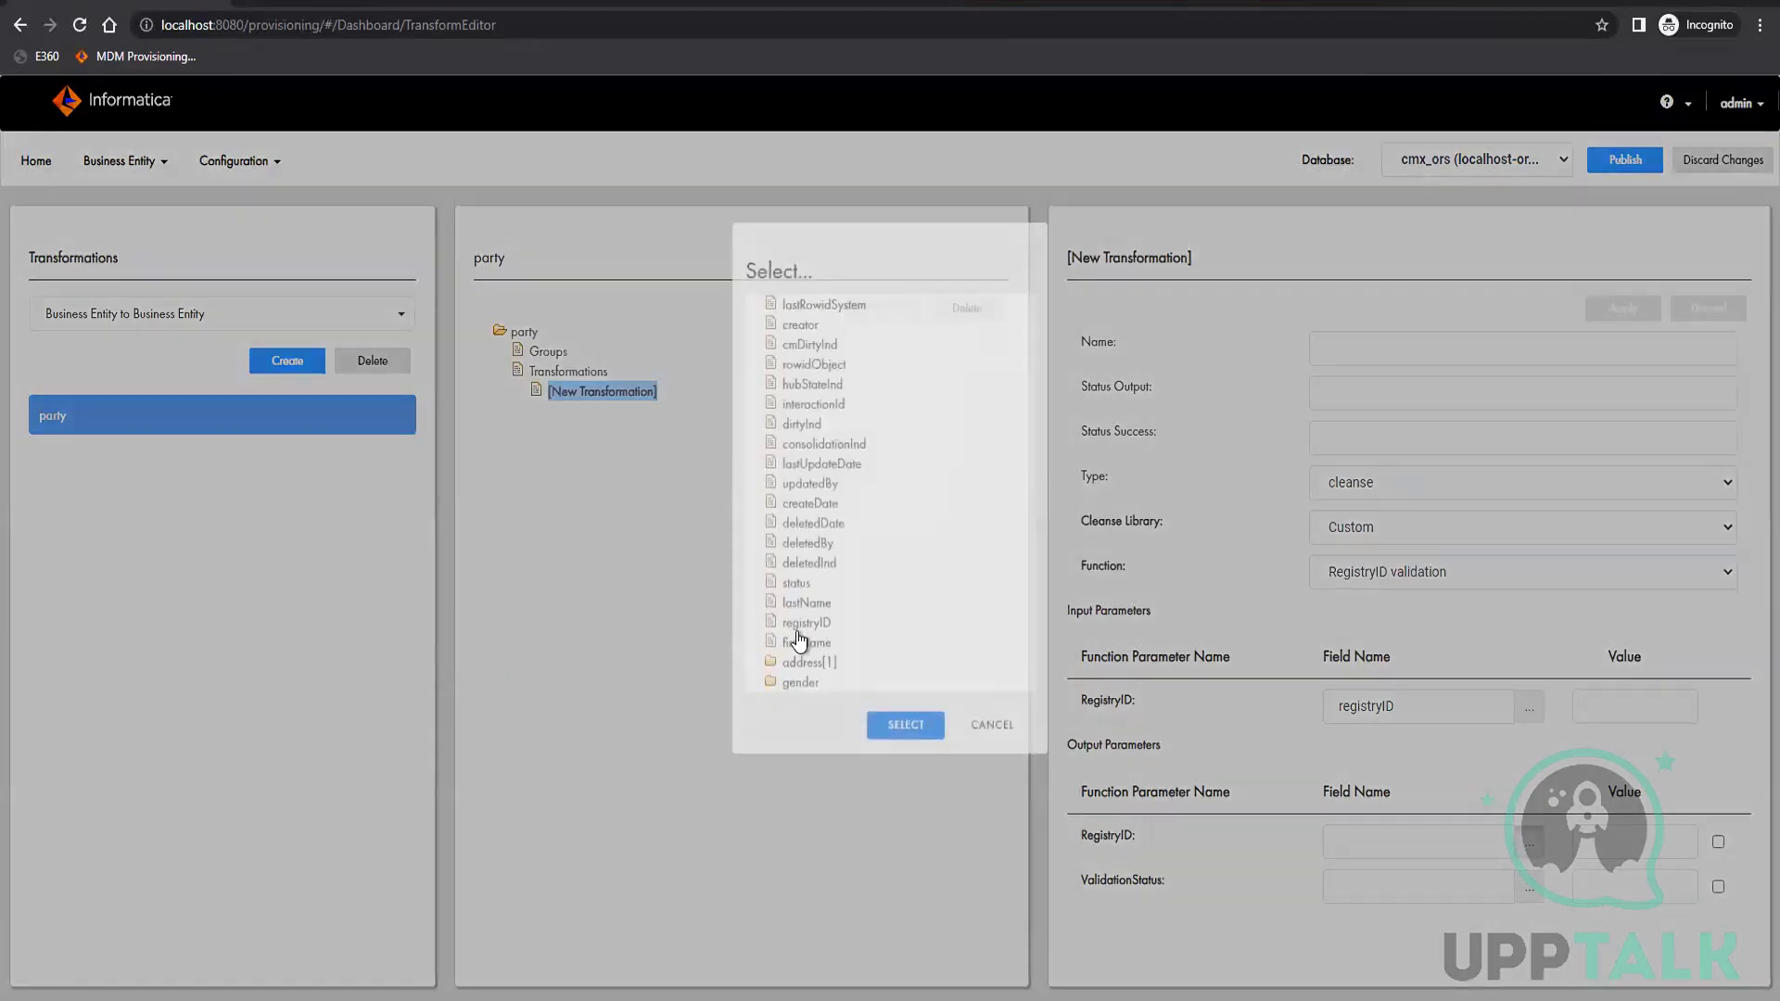
left_click(800, 638)
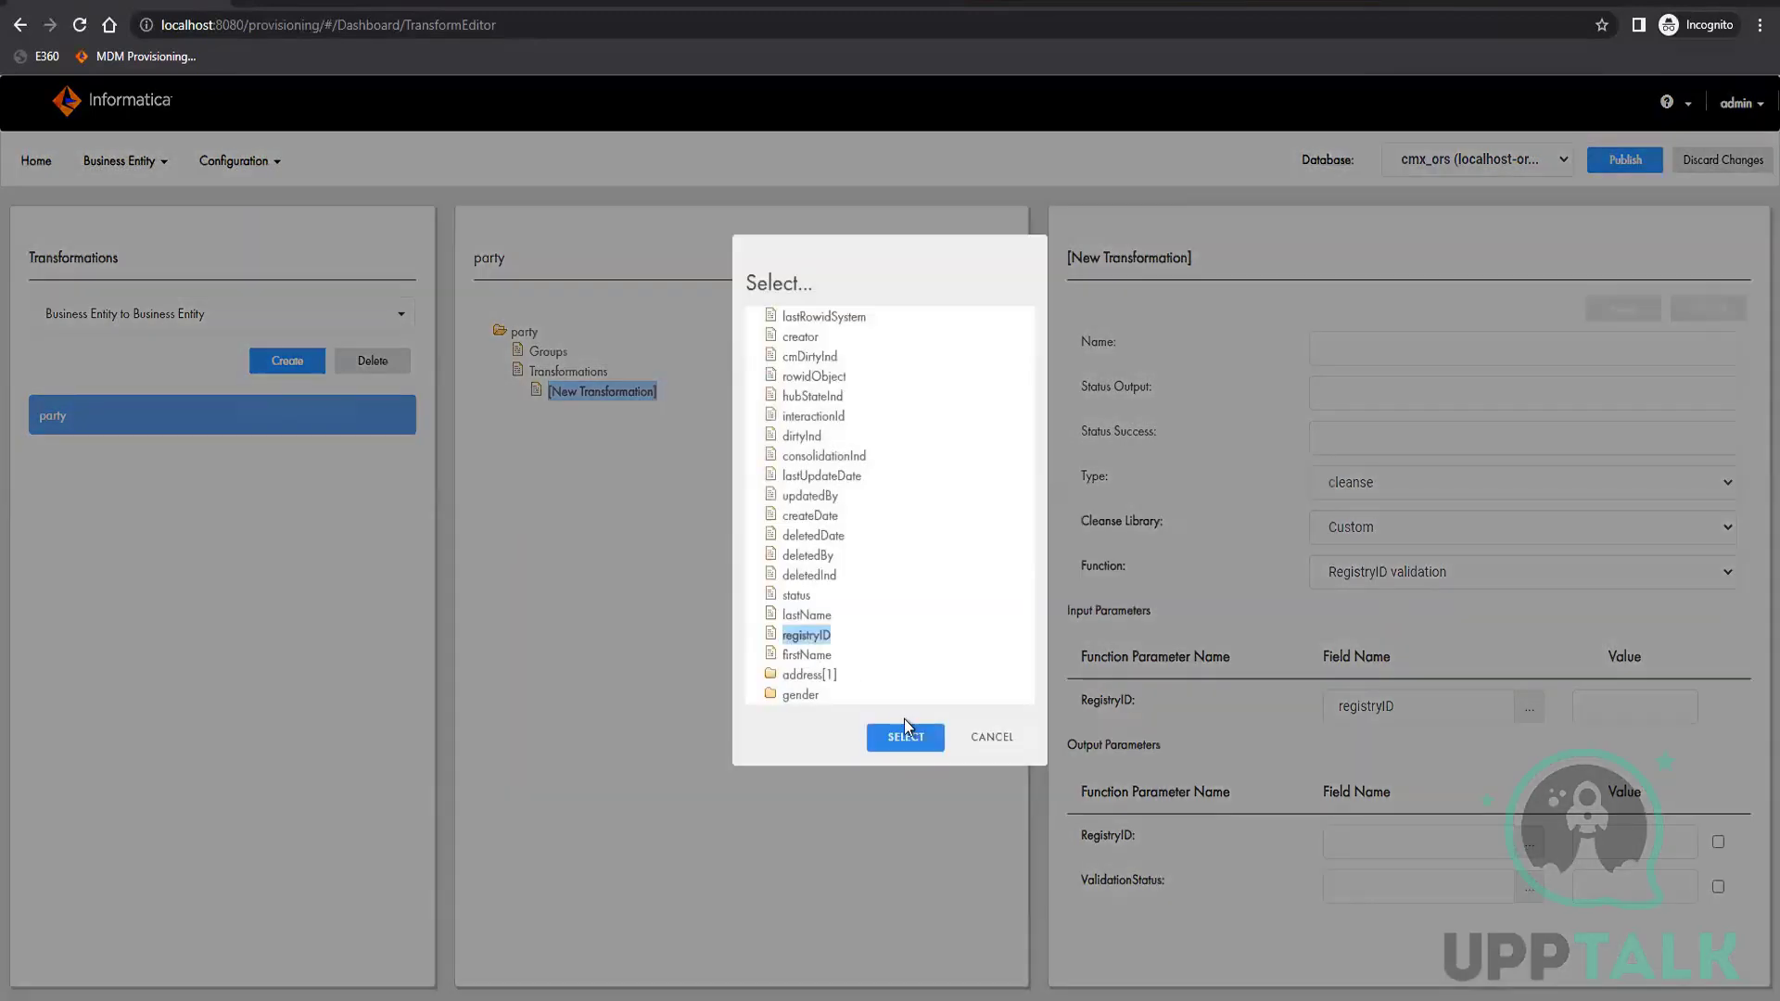
left_click(906, 738)
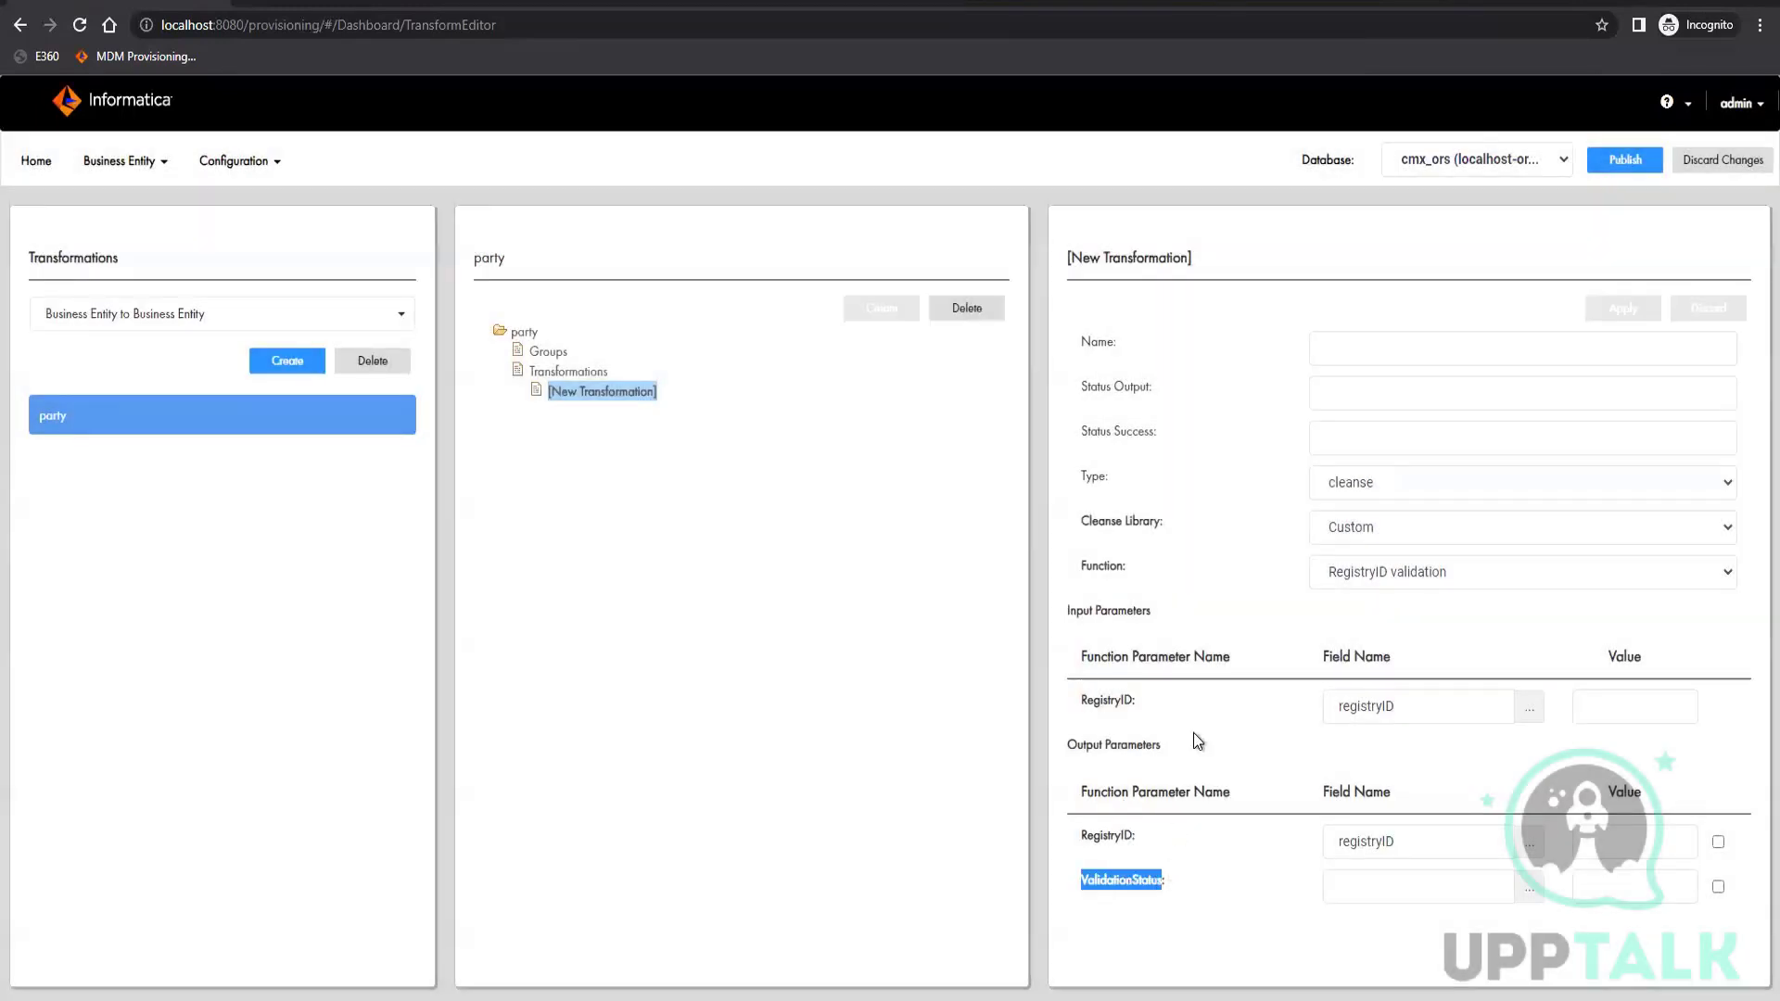
Set the Status Output to ValidationStatus, name the cleanse transformation registryIDValidation and apply the changes
left_click(1328, 402)
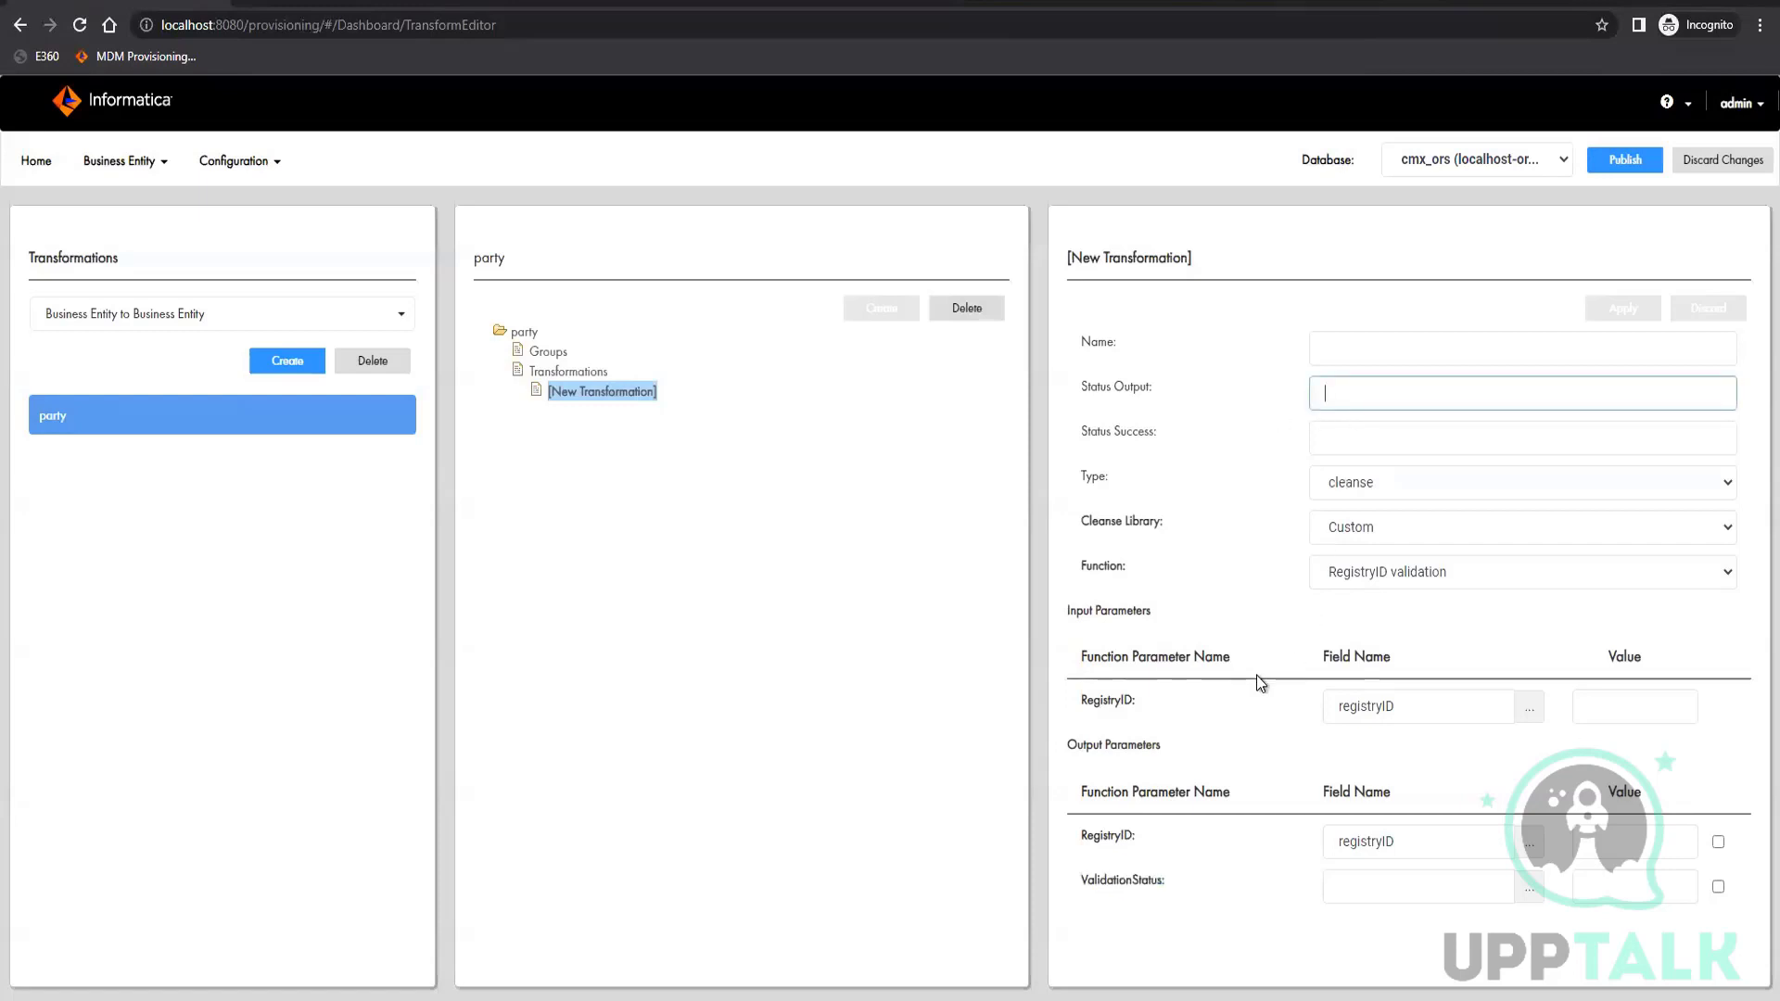
type("ValidationStatus")
left_click(1350, 345)
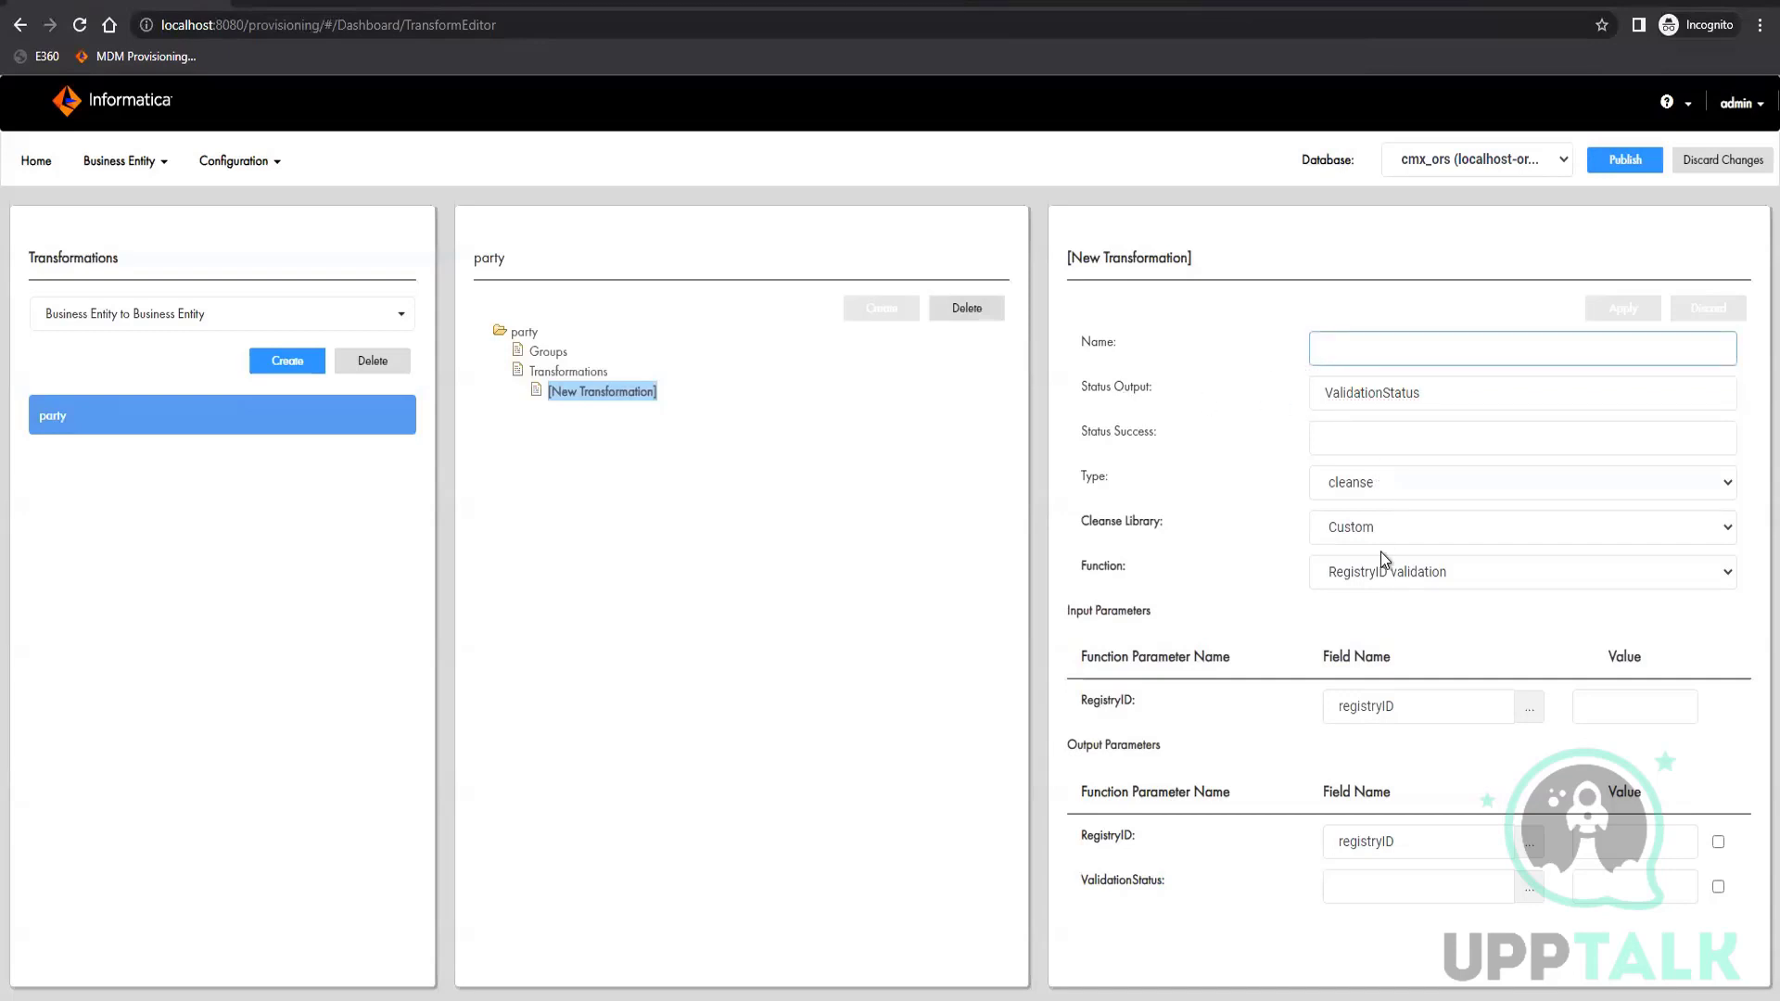
type("Re")
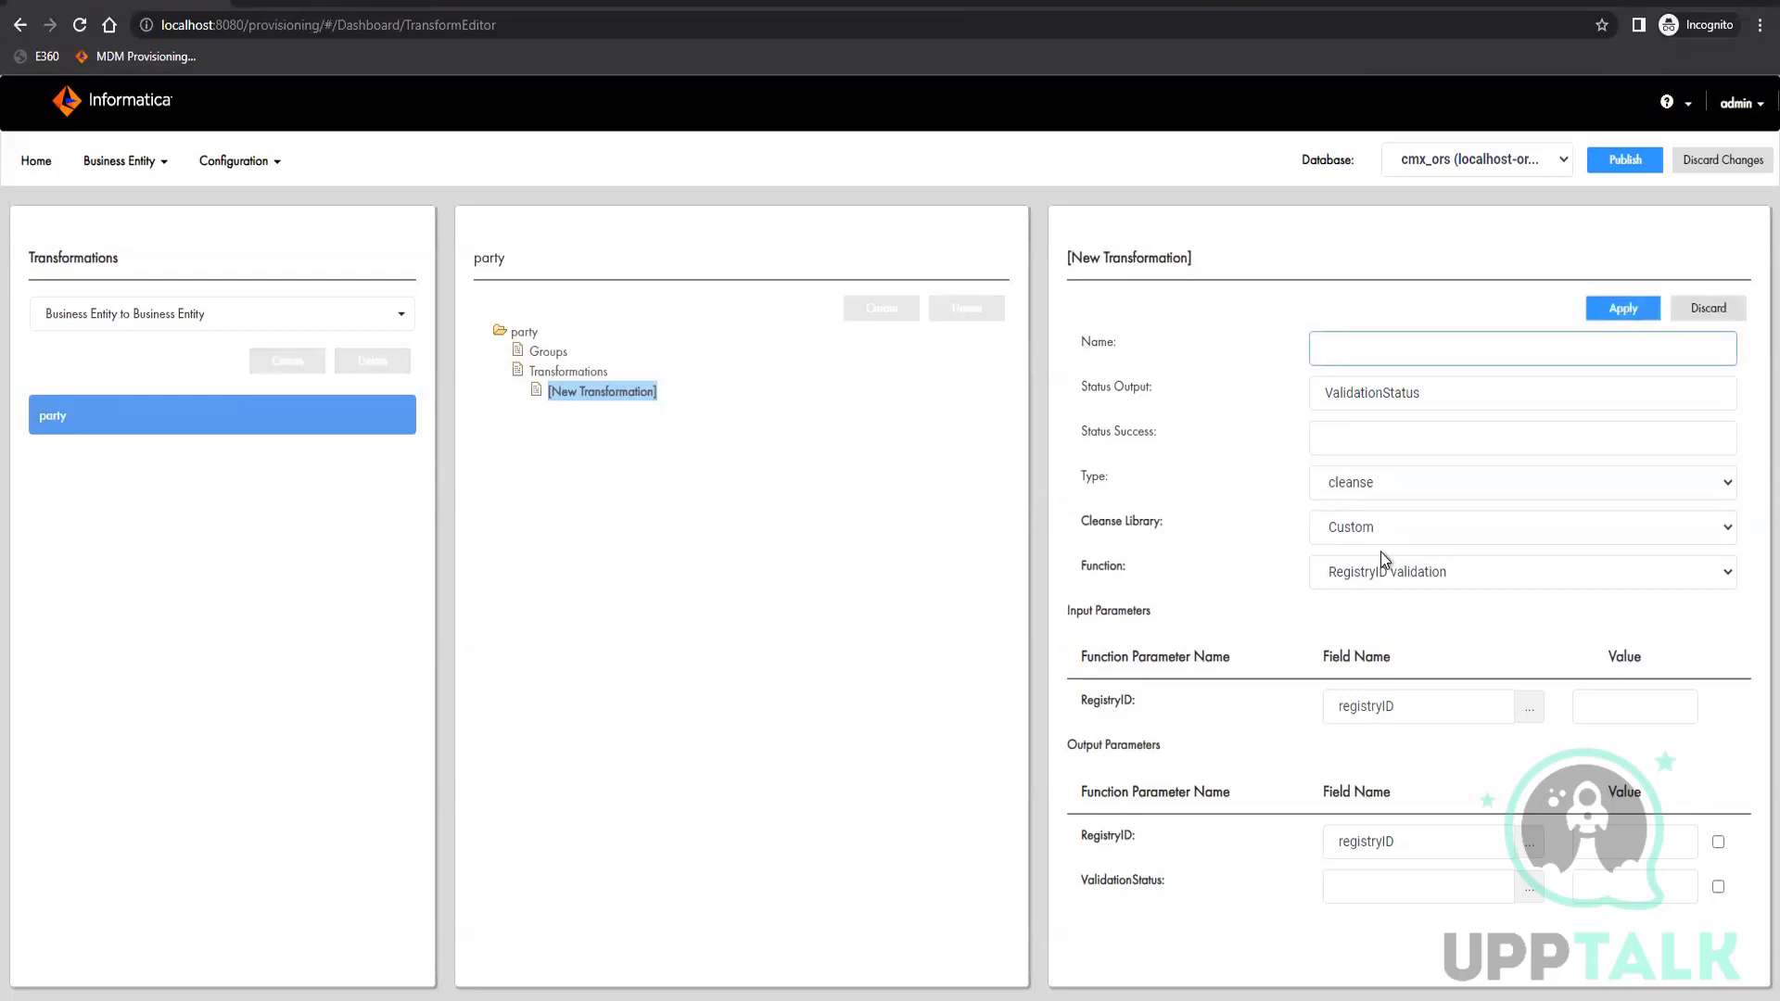
type("gistryIDValidation")
key("Home")
key("Delete")
type("r")
left_click(1627, 309)
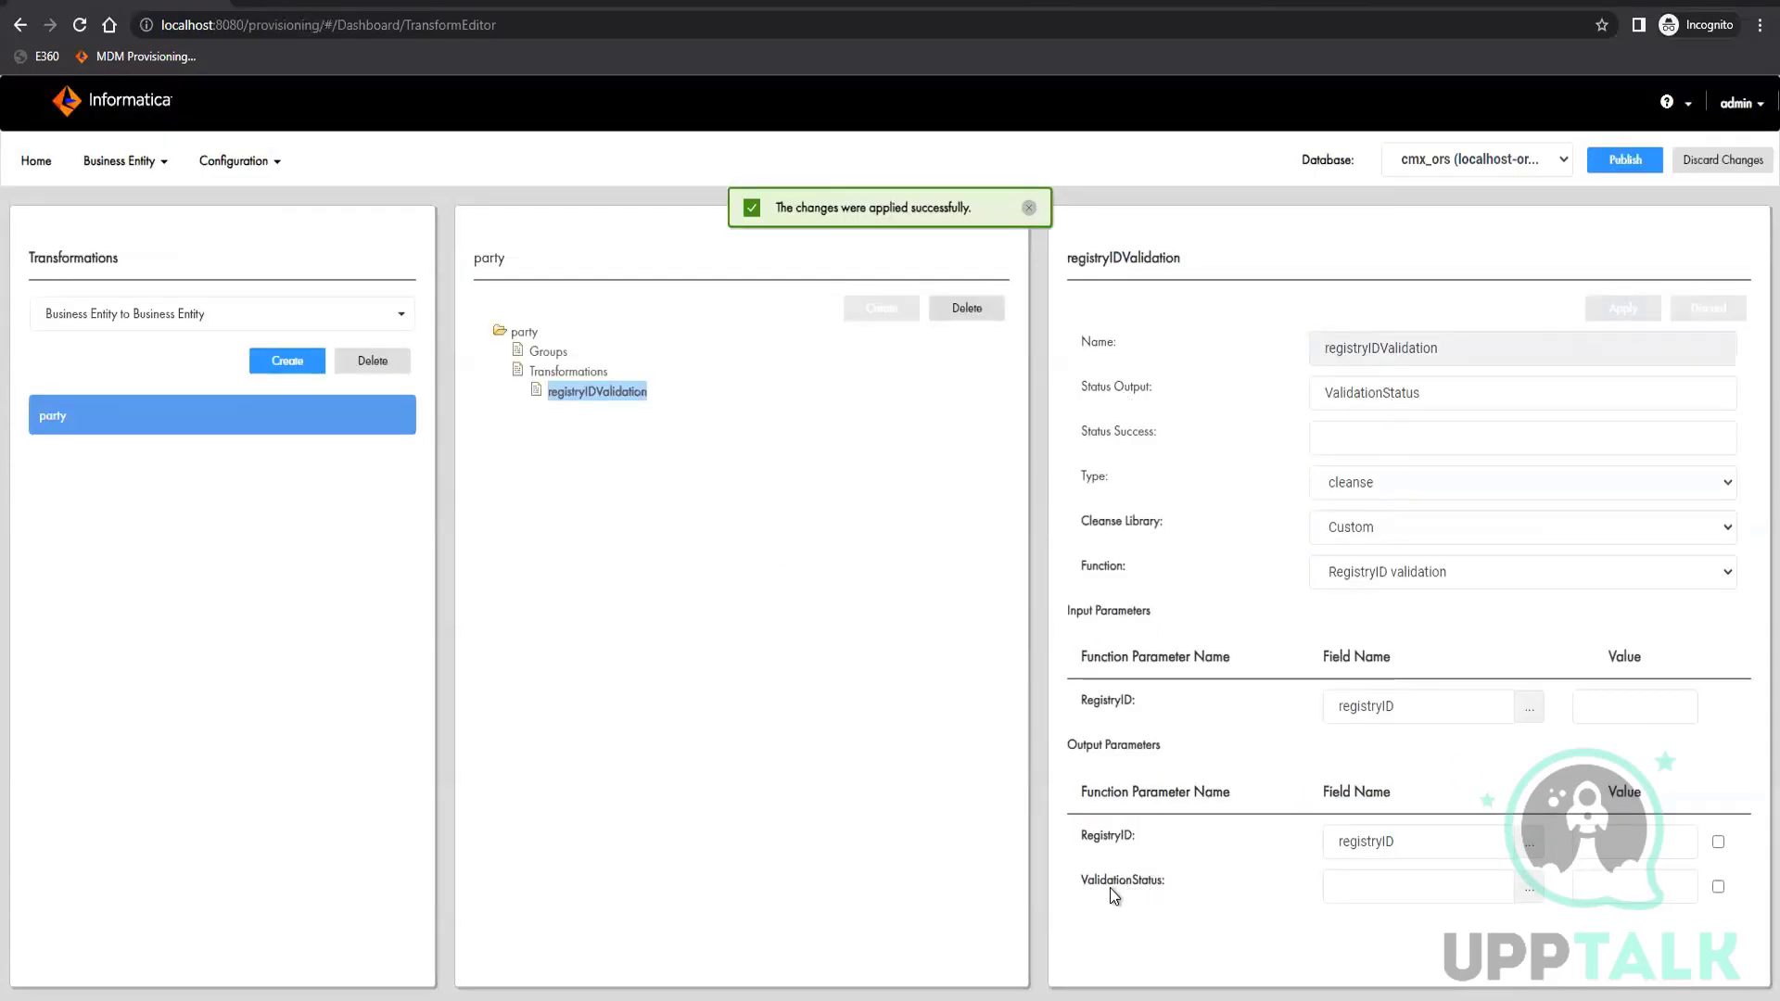
left_click_drag(1081, 885, 1133, 887)
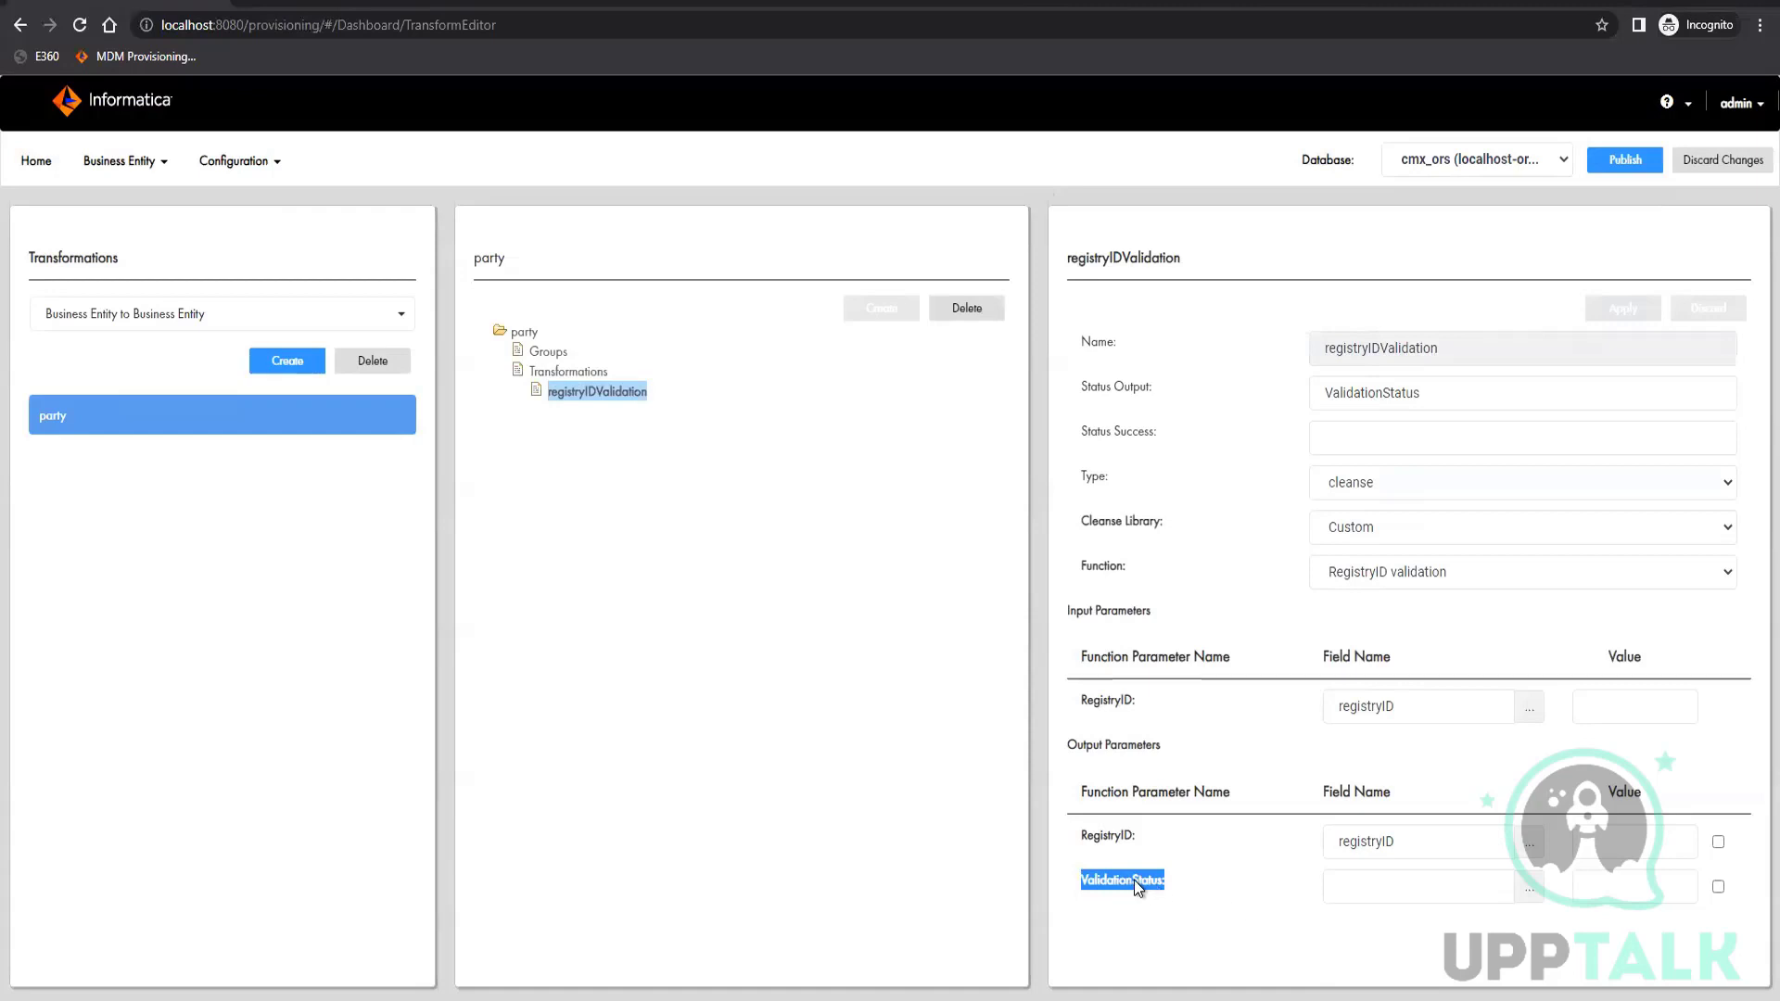
left_click(1404, 387)
double_click(1404, 391)
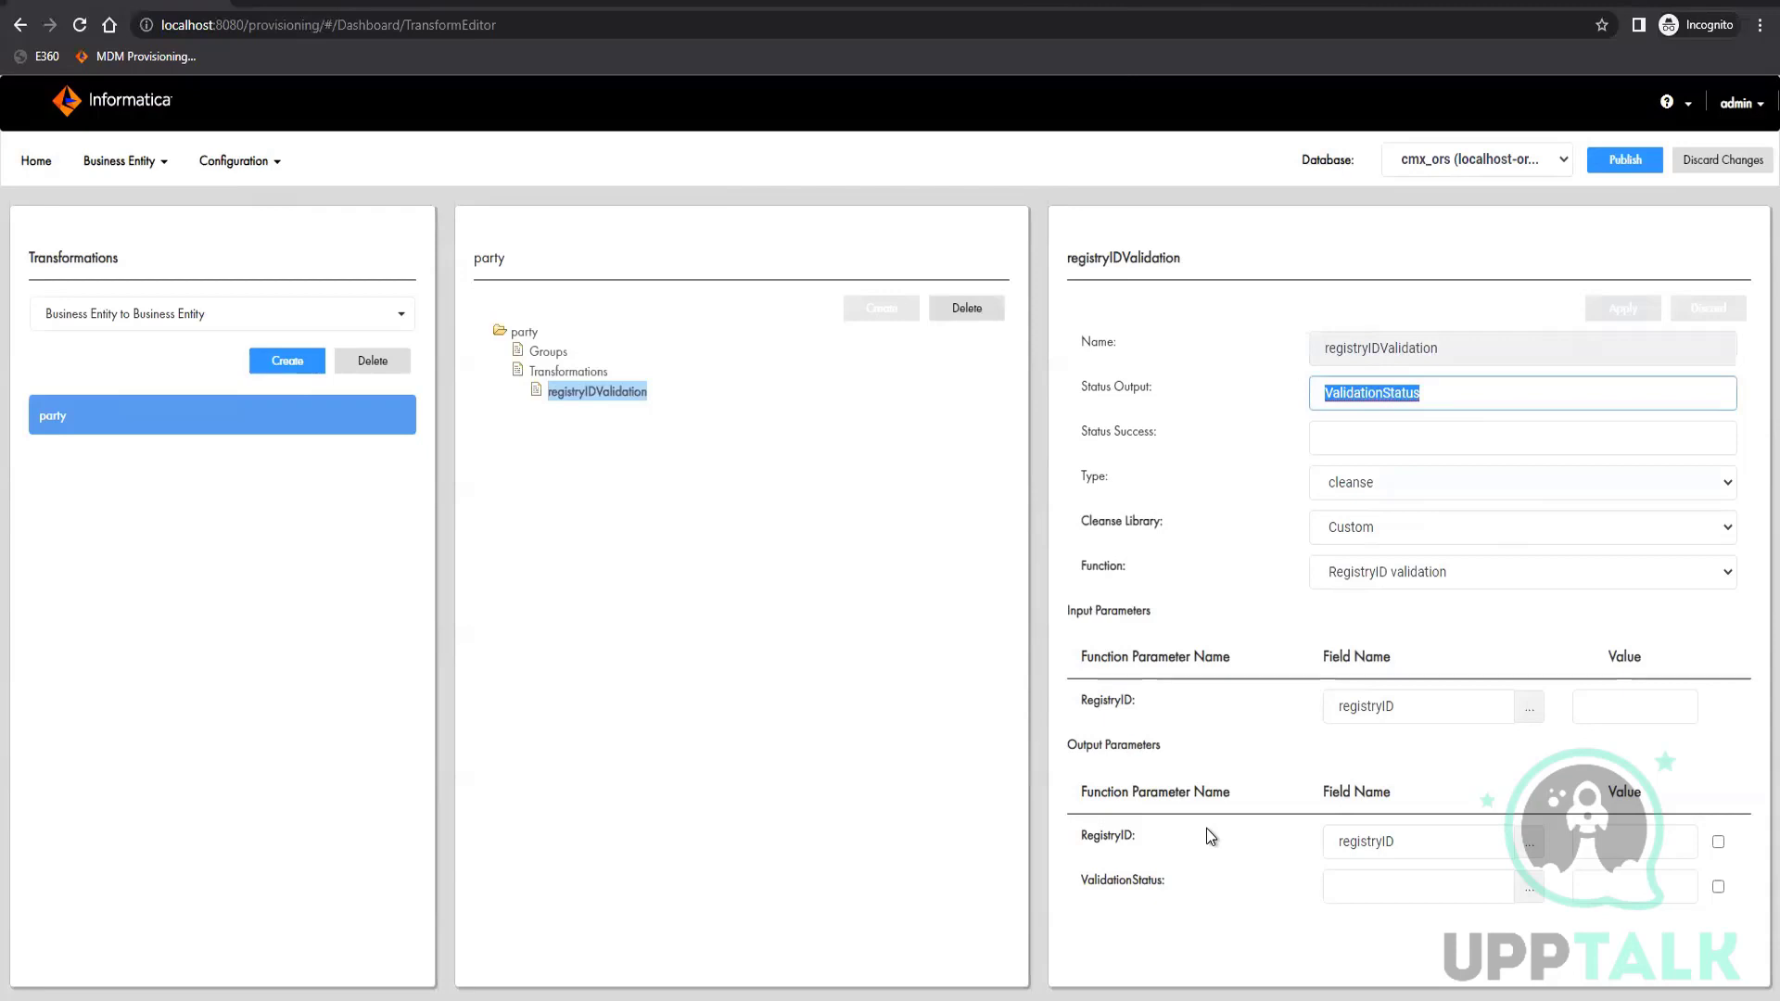
left_click(1205, 633)
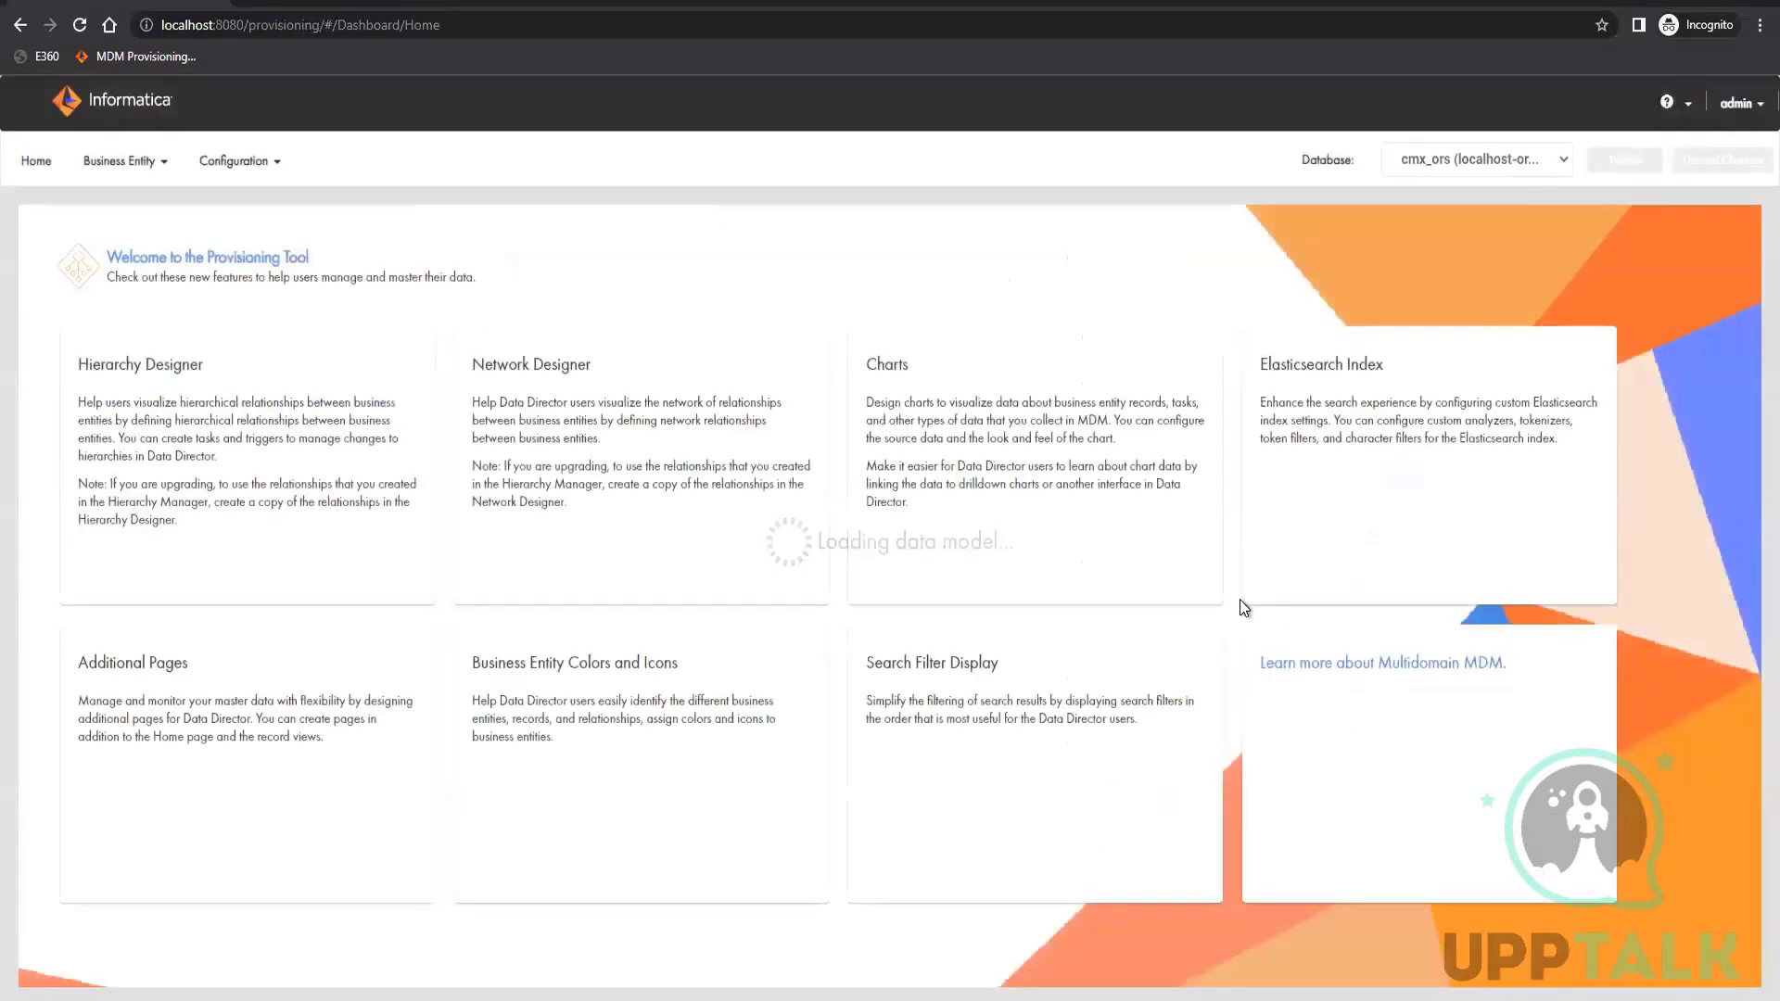
Review the entity types in Modeling, list the Reference Entities, and check the entity and transformation notes in Notepad
left_click(137, 163)
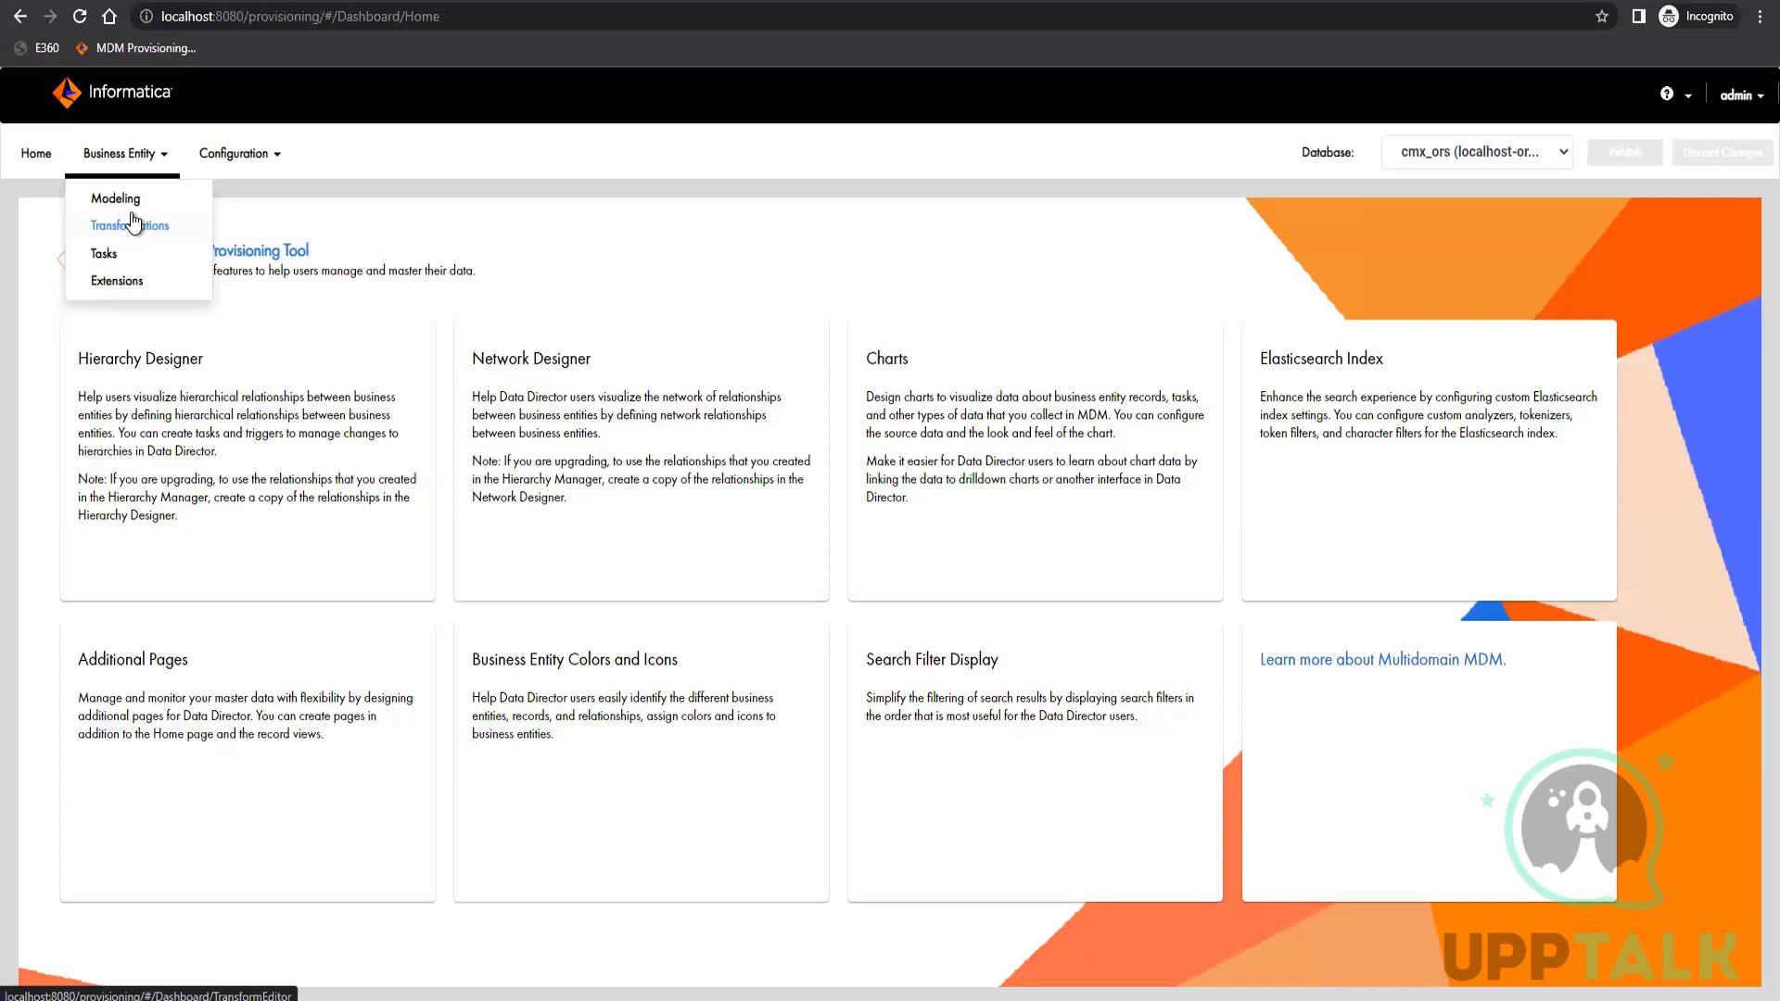
left_click(127, 198)
left_click(119, 309)
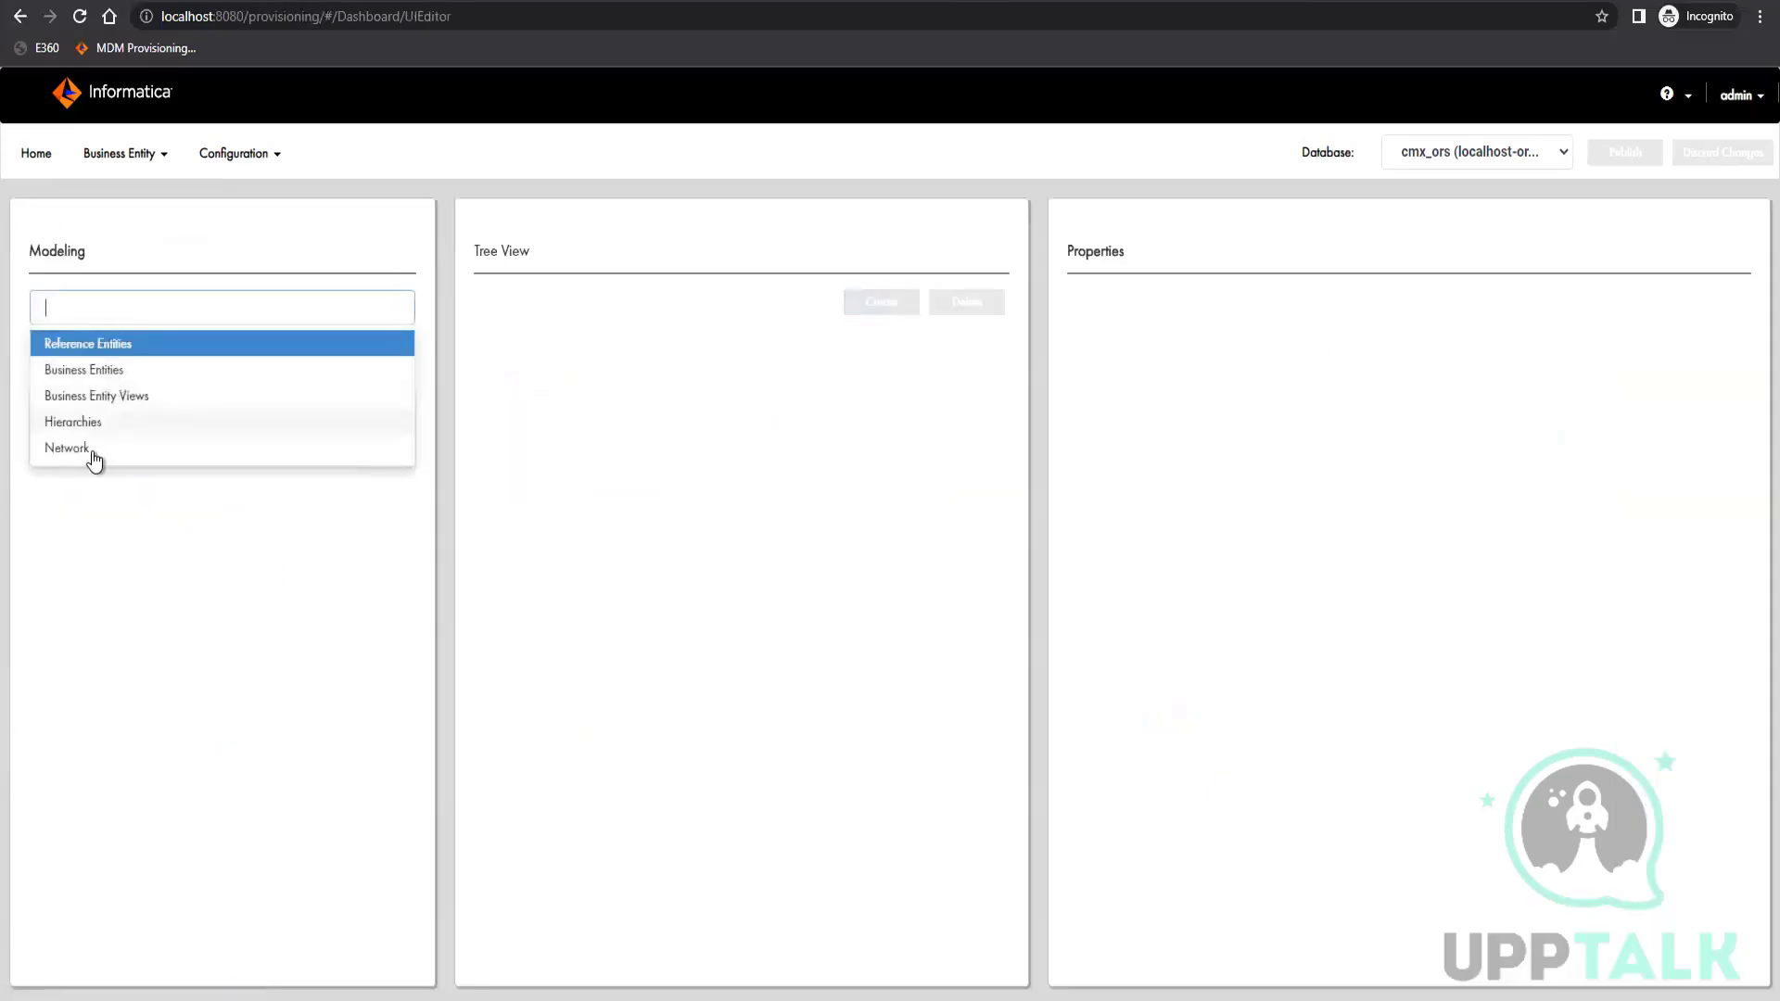
left_click(137, 156)
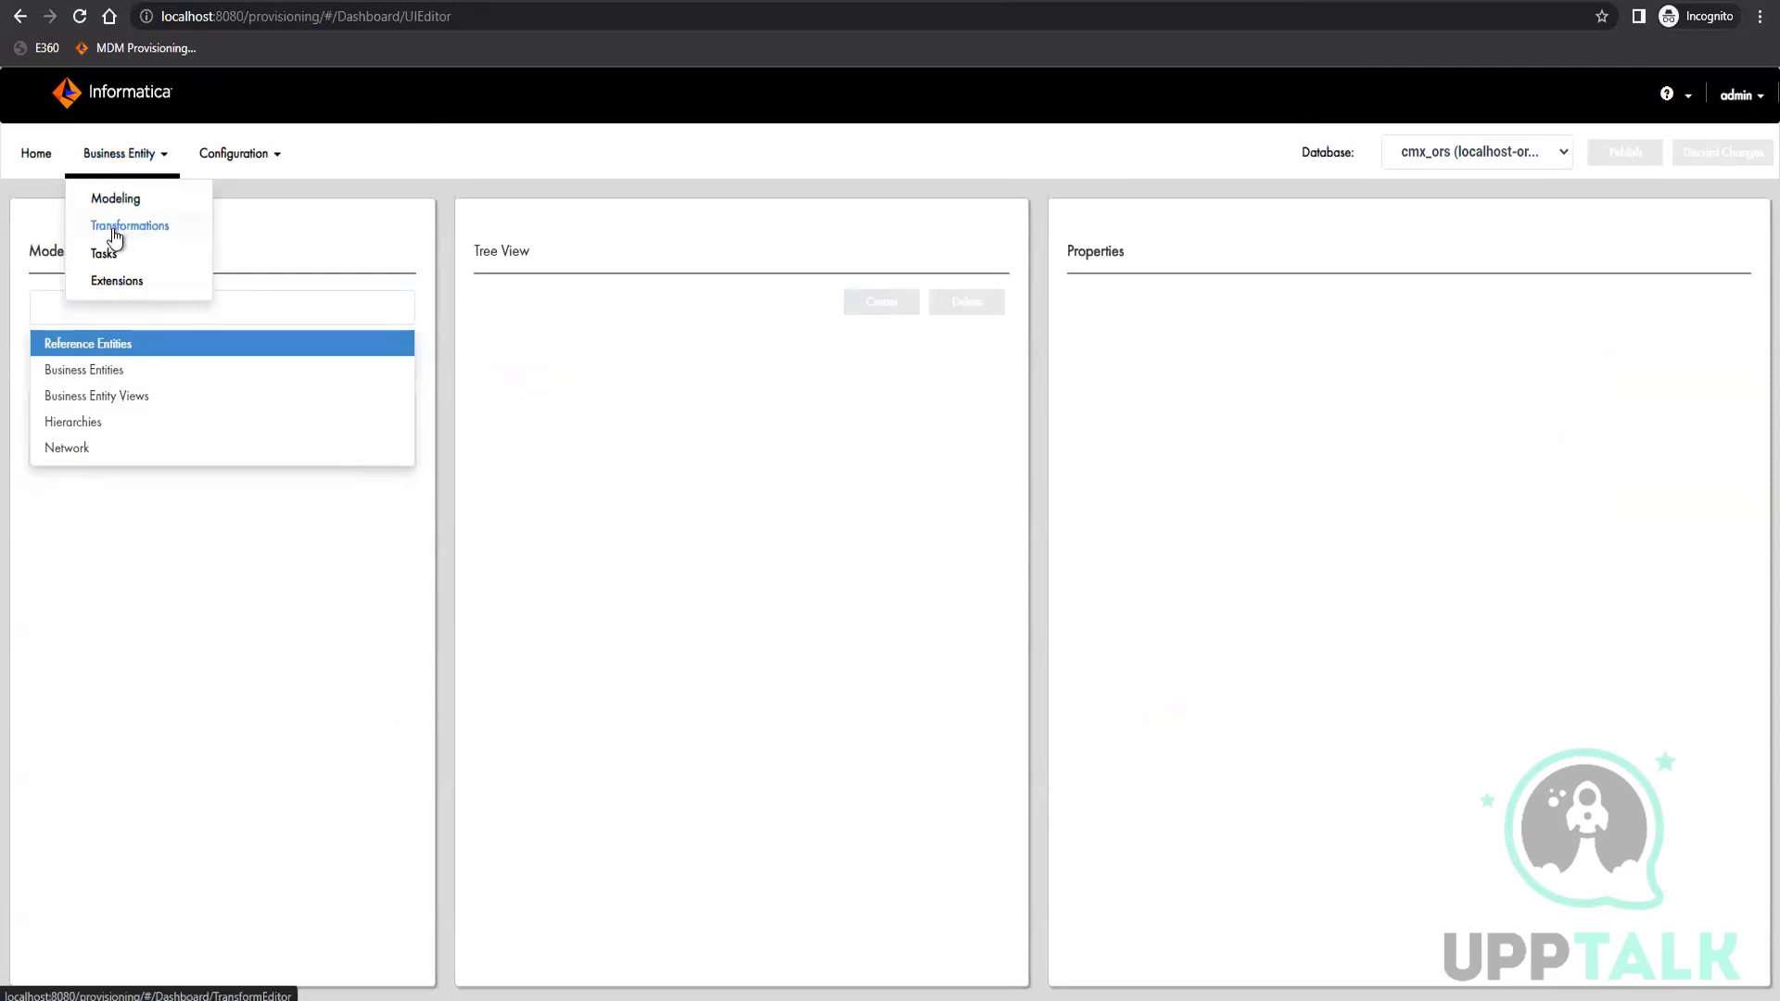
left_click(153, 601)
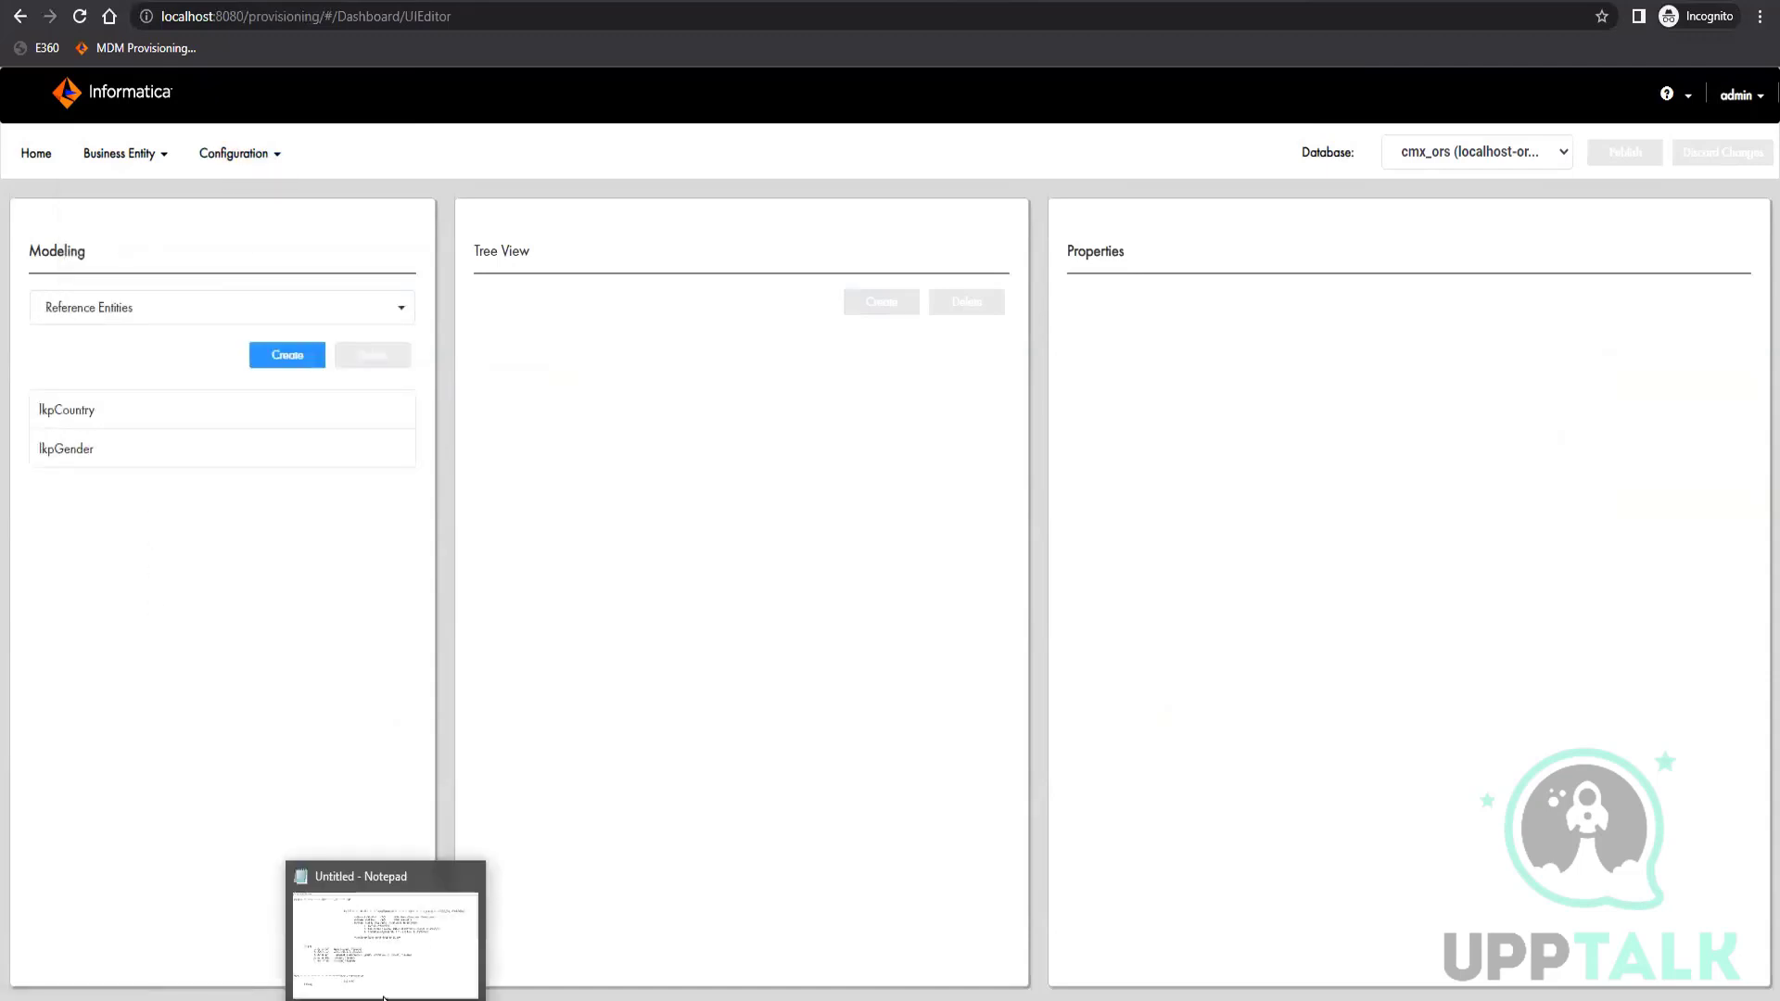
left_click(382, 972)
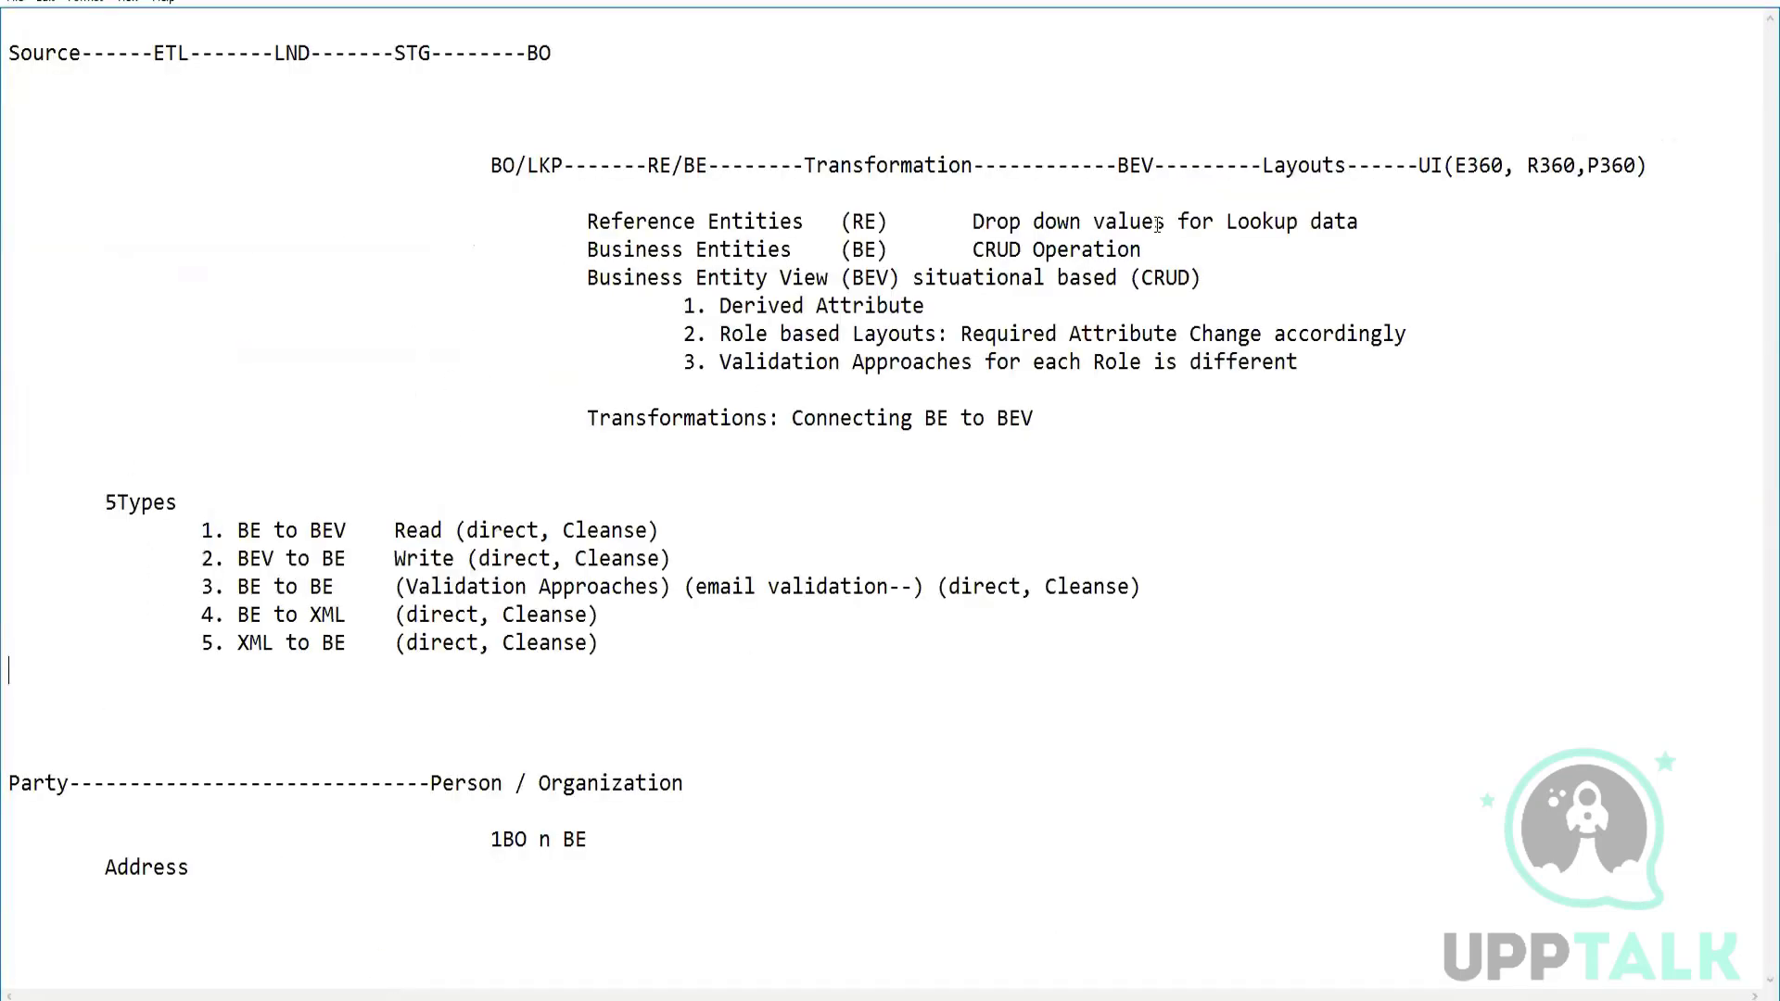
left_click(1624, 1)
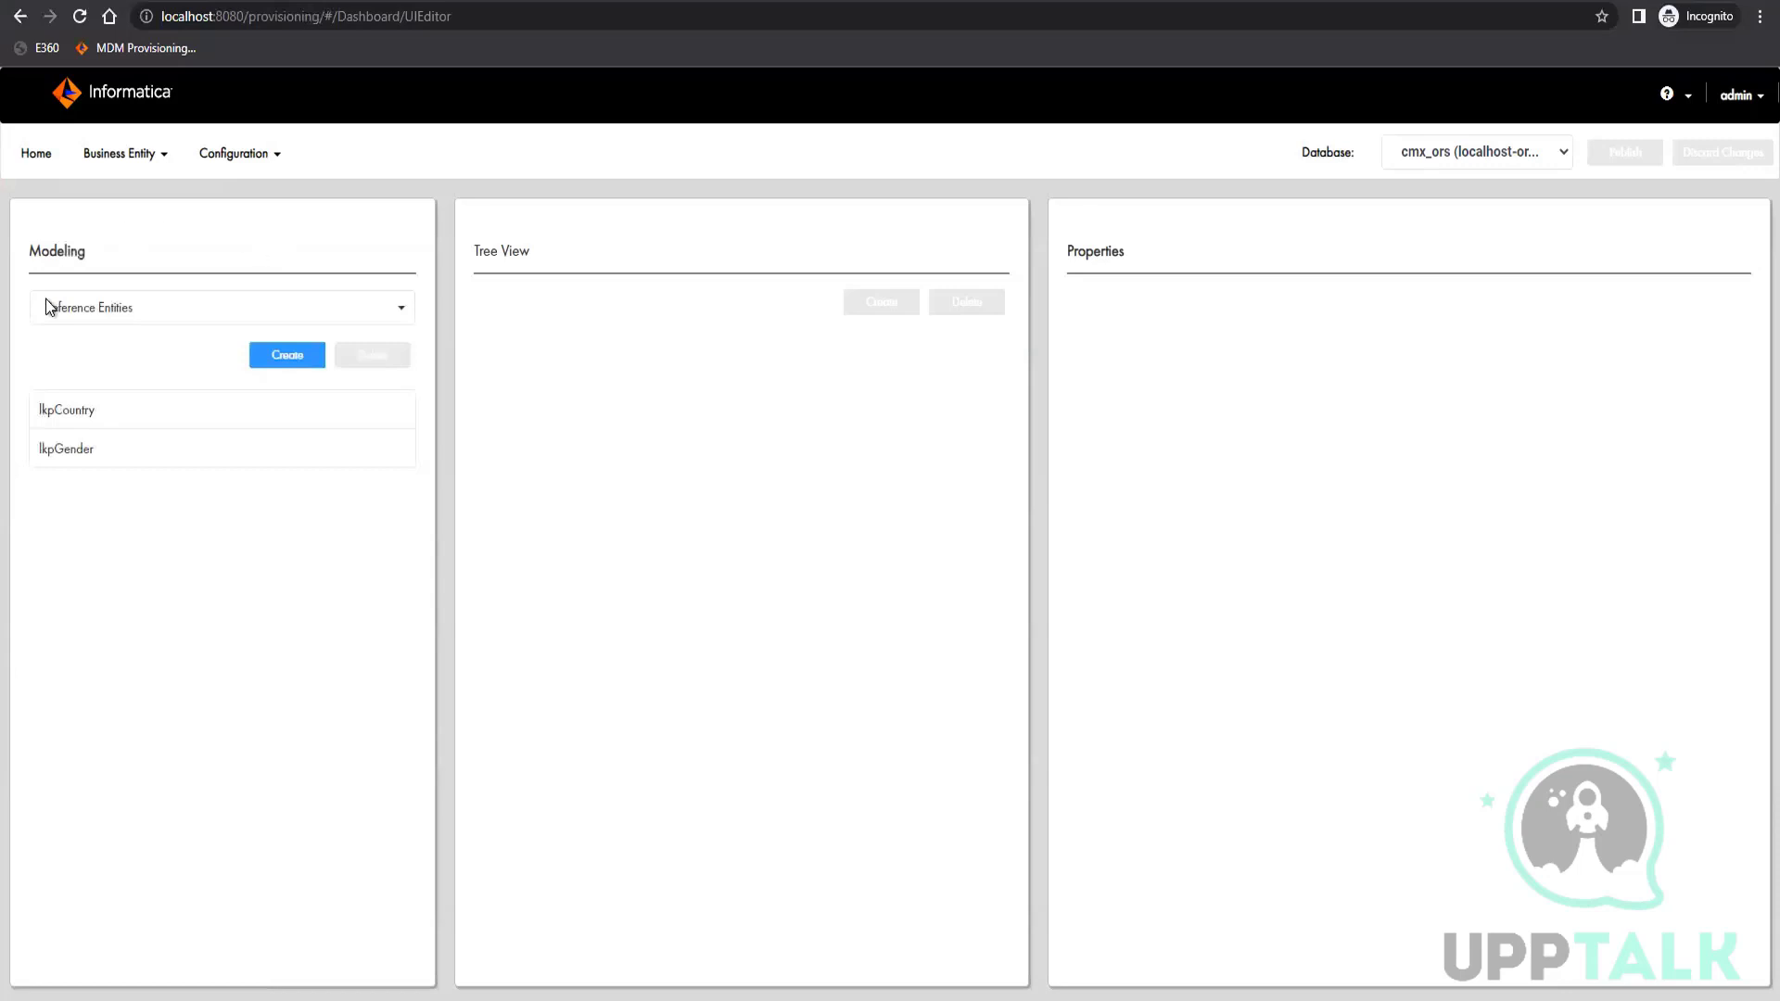
Delete the existing CMX_ORS E360 application in the Application Editor
left_click(236, 154)
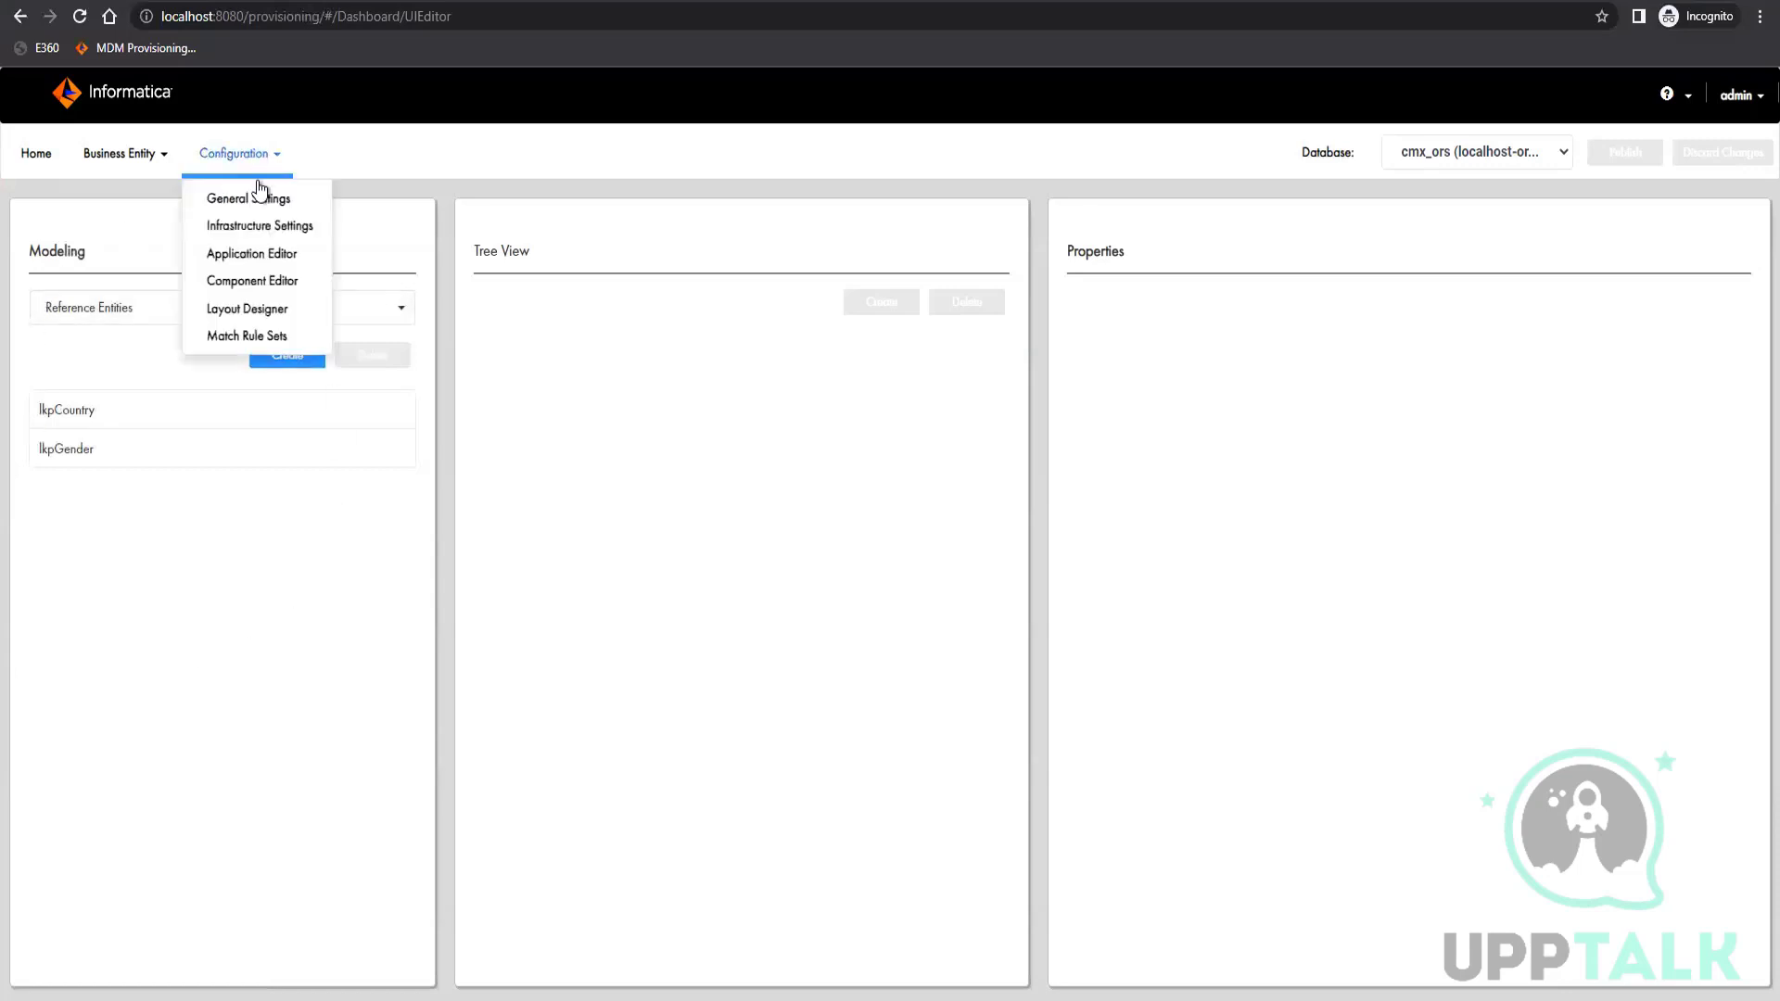
left_click(250, 252)
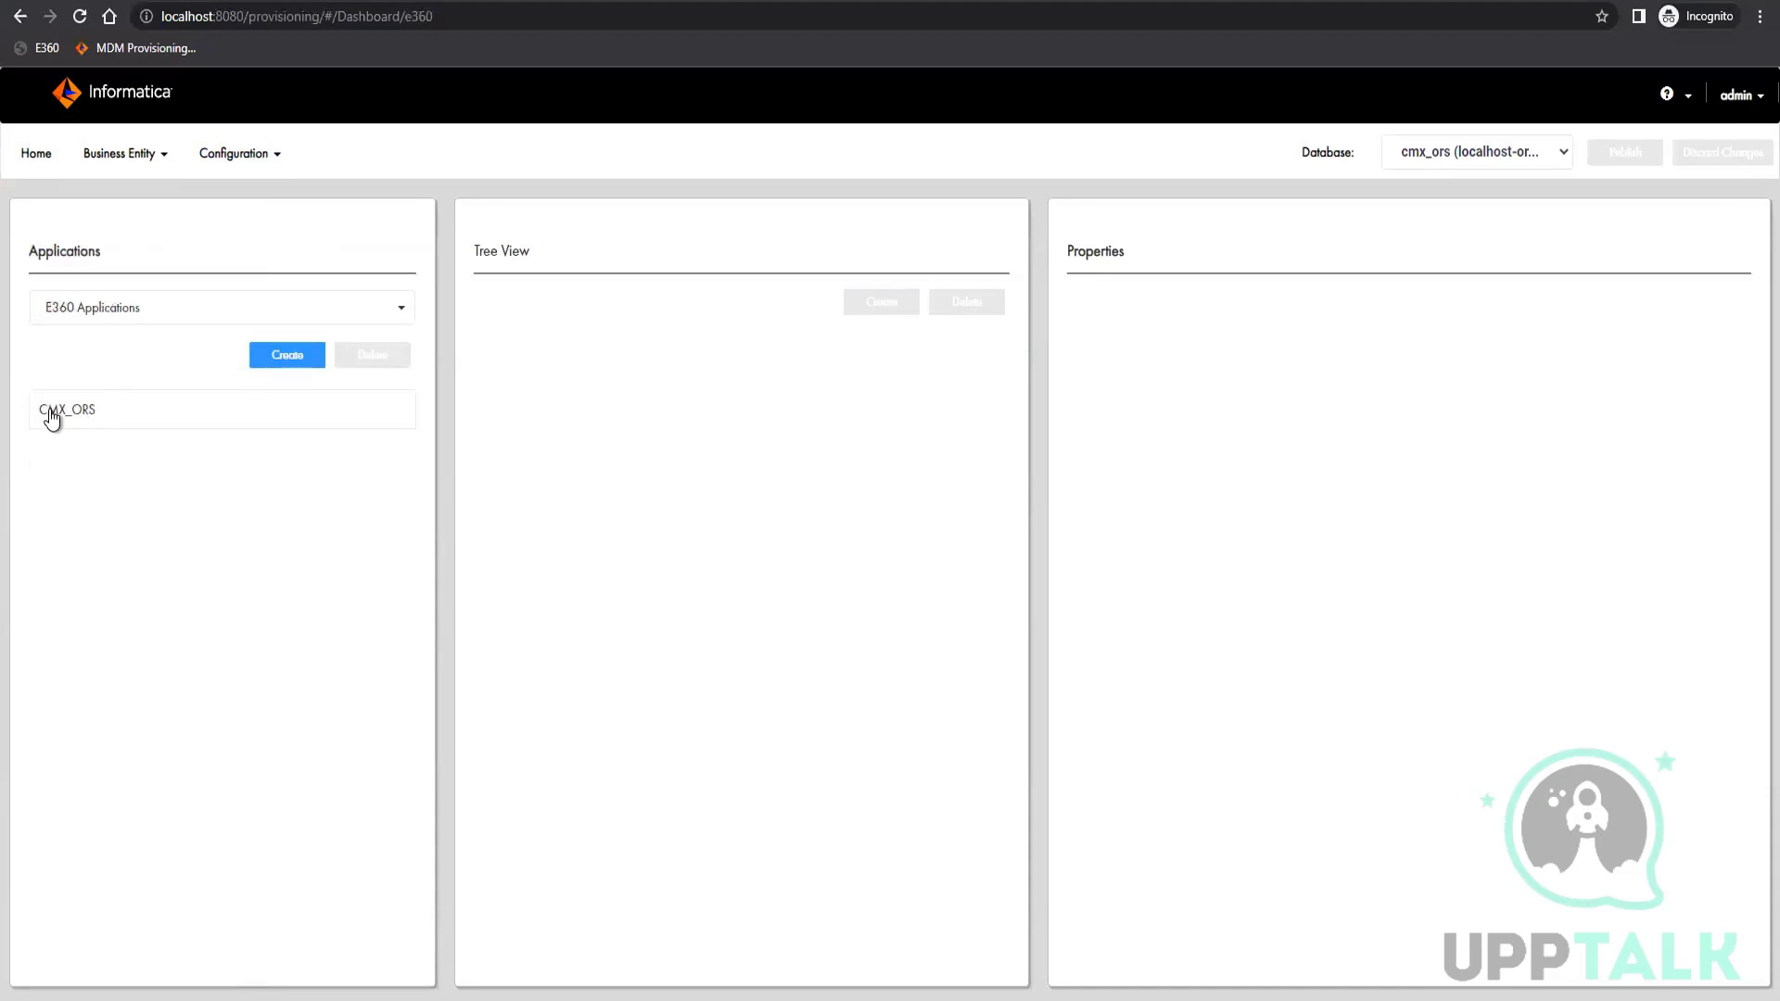
left_click(350, 399)
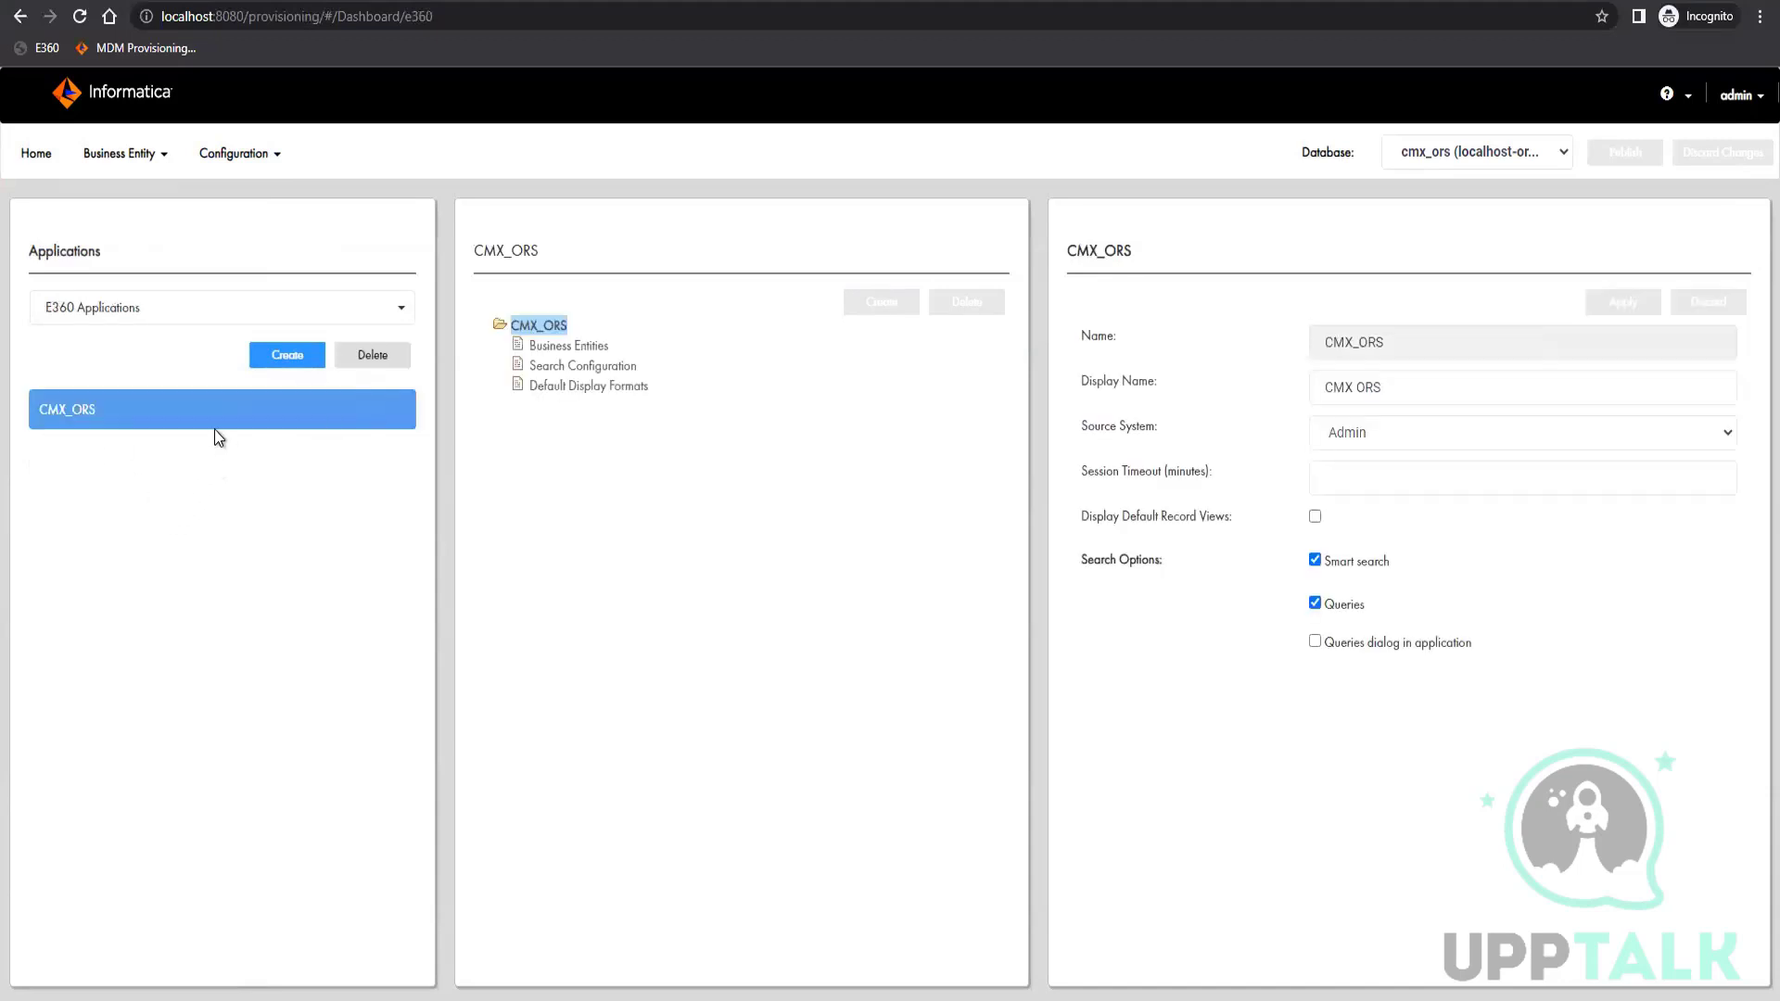
left_click(380, 354)
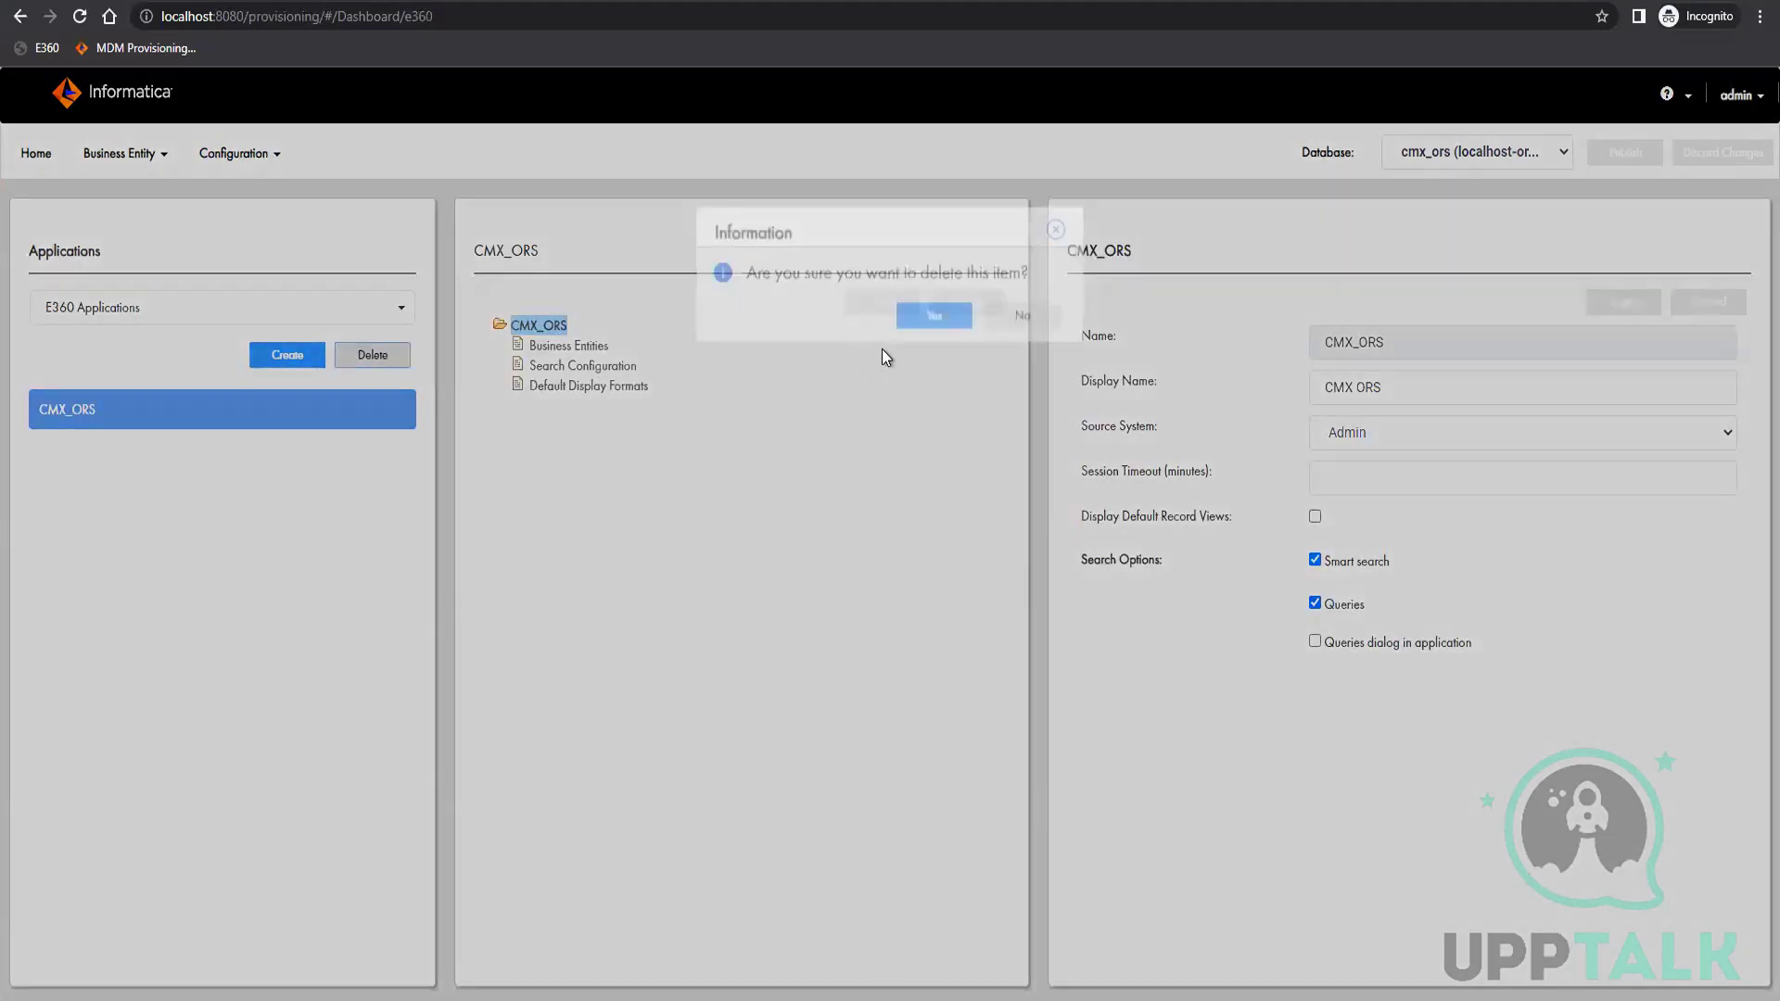
key("Return")
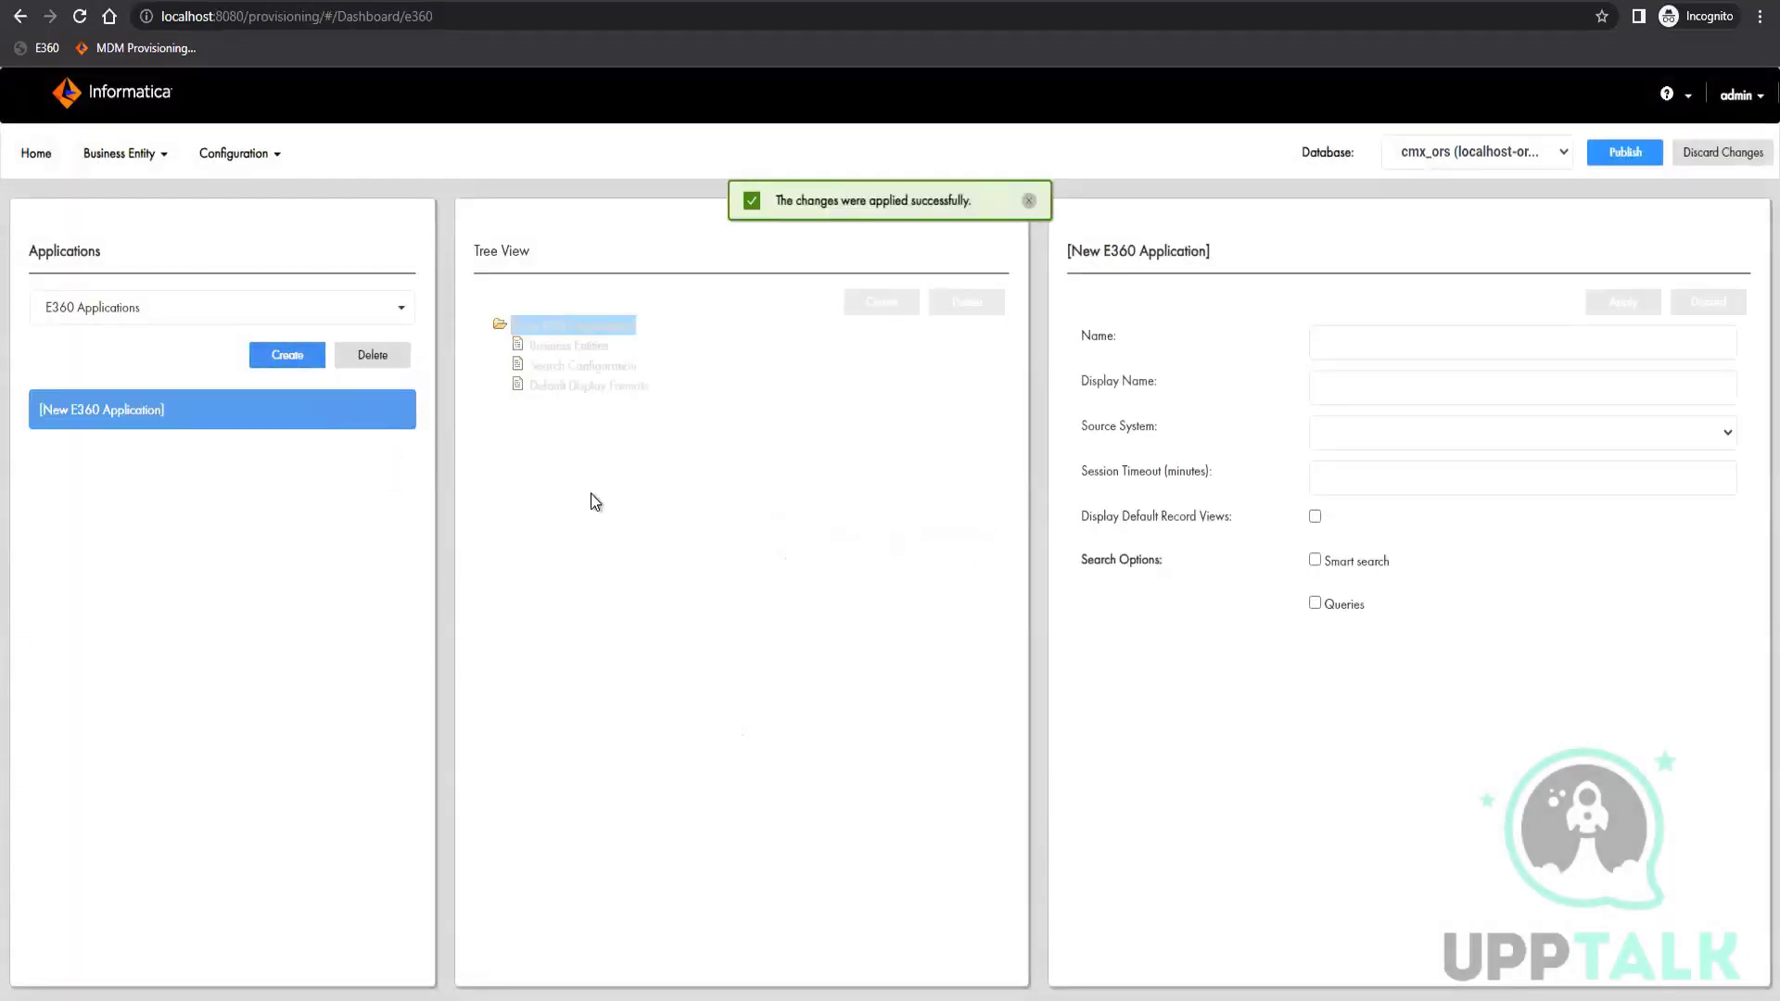
Create an E360 application with name and display name Party, and set its source system to Admin
left_click(1347, 345)
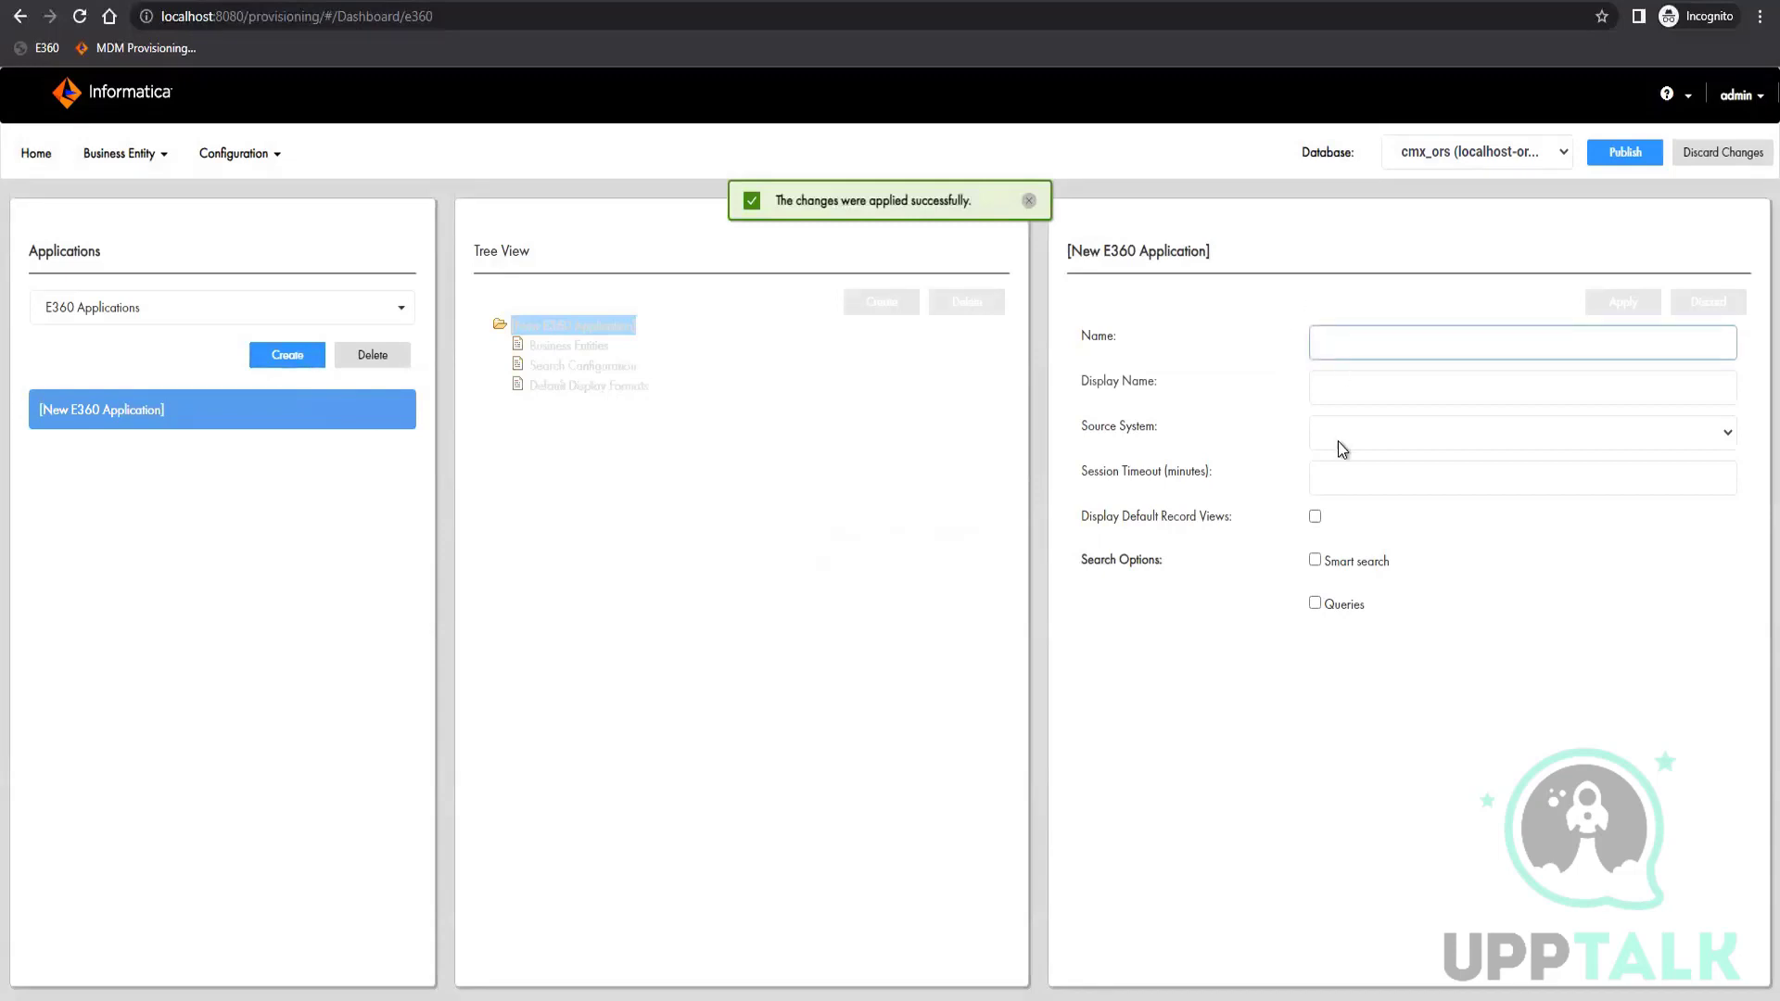
type("Party")
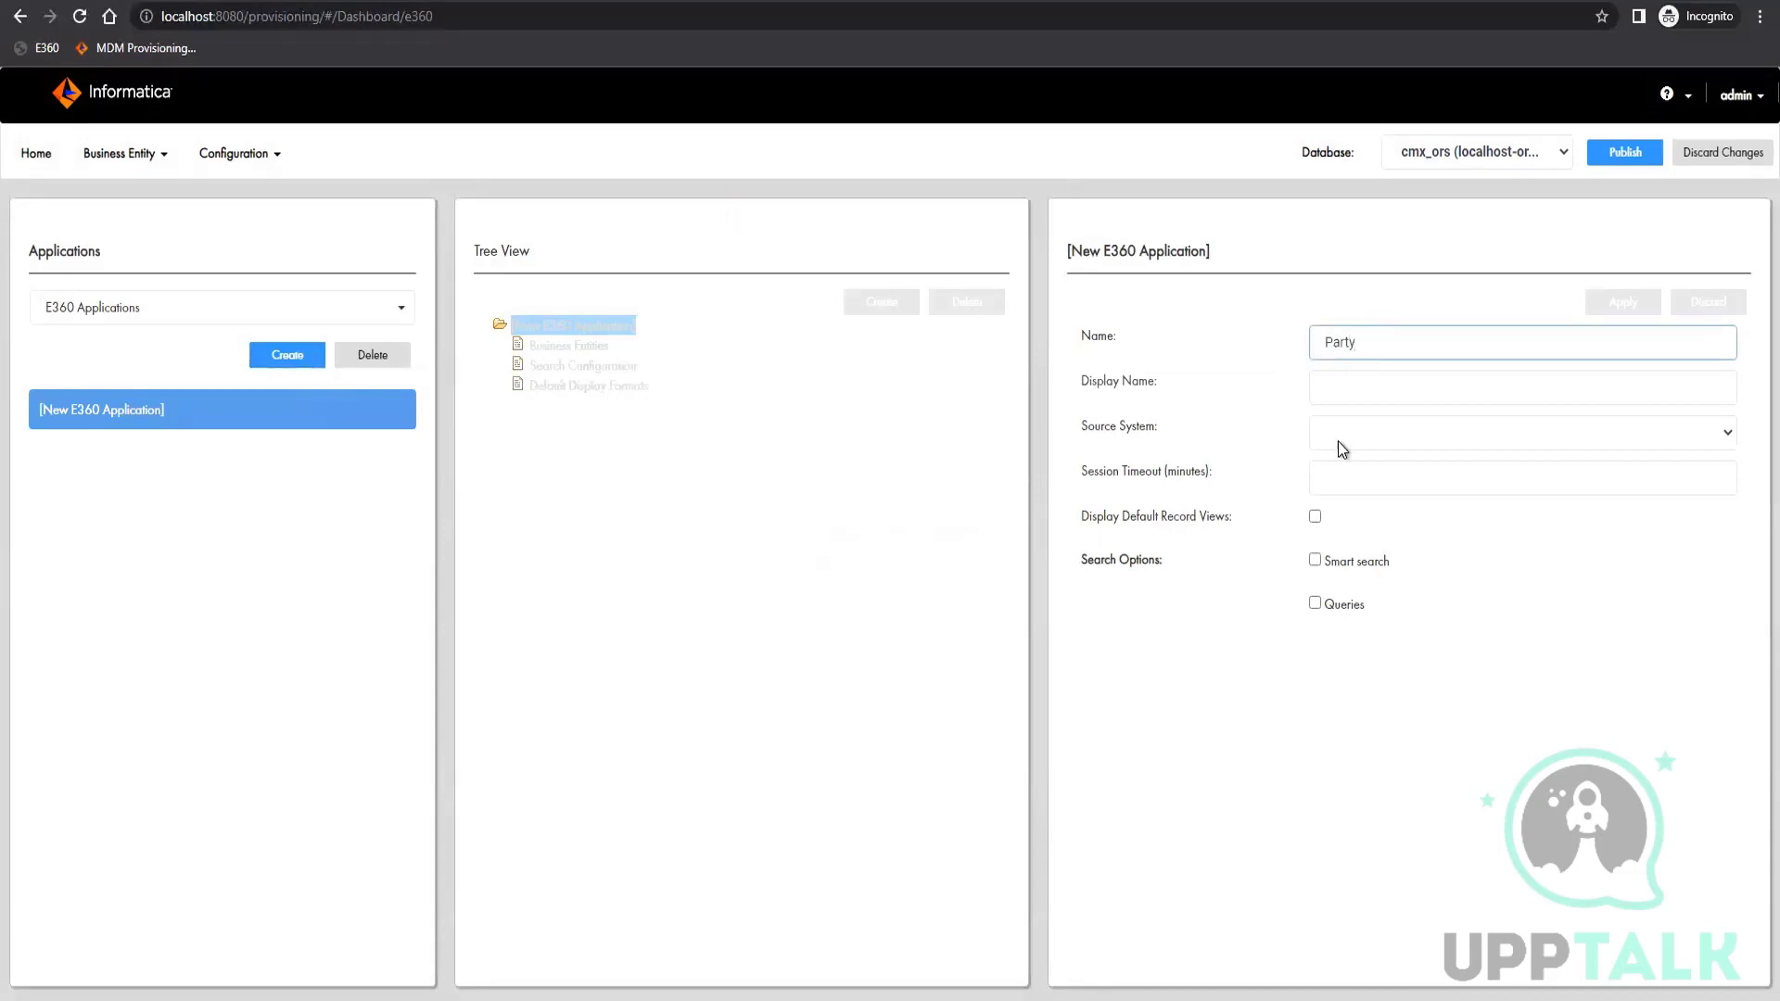
left_click(1381, 389)
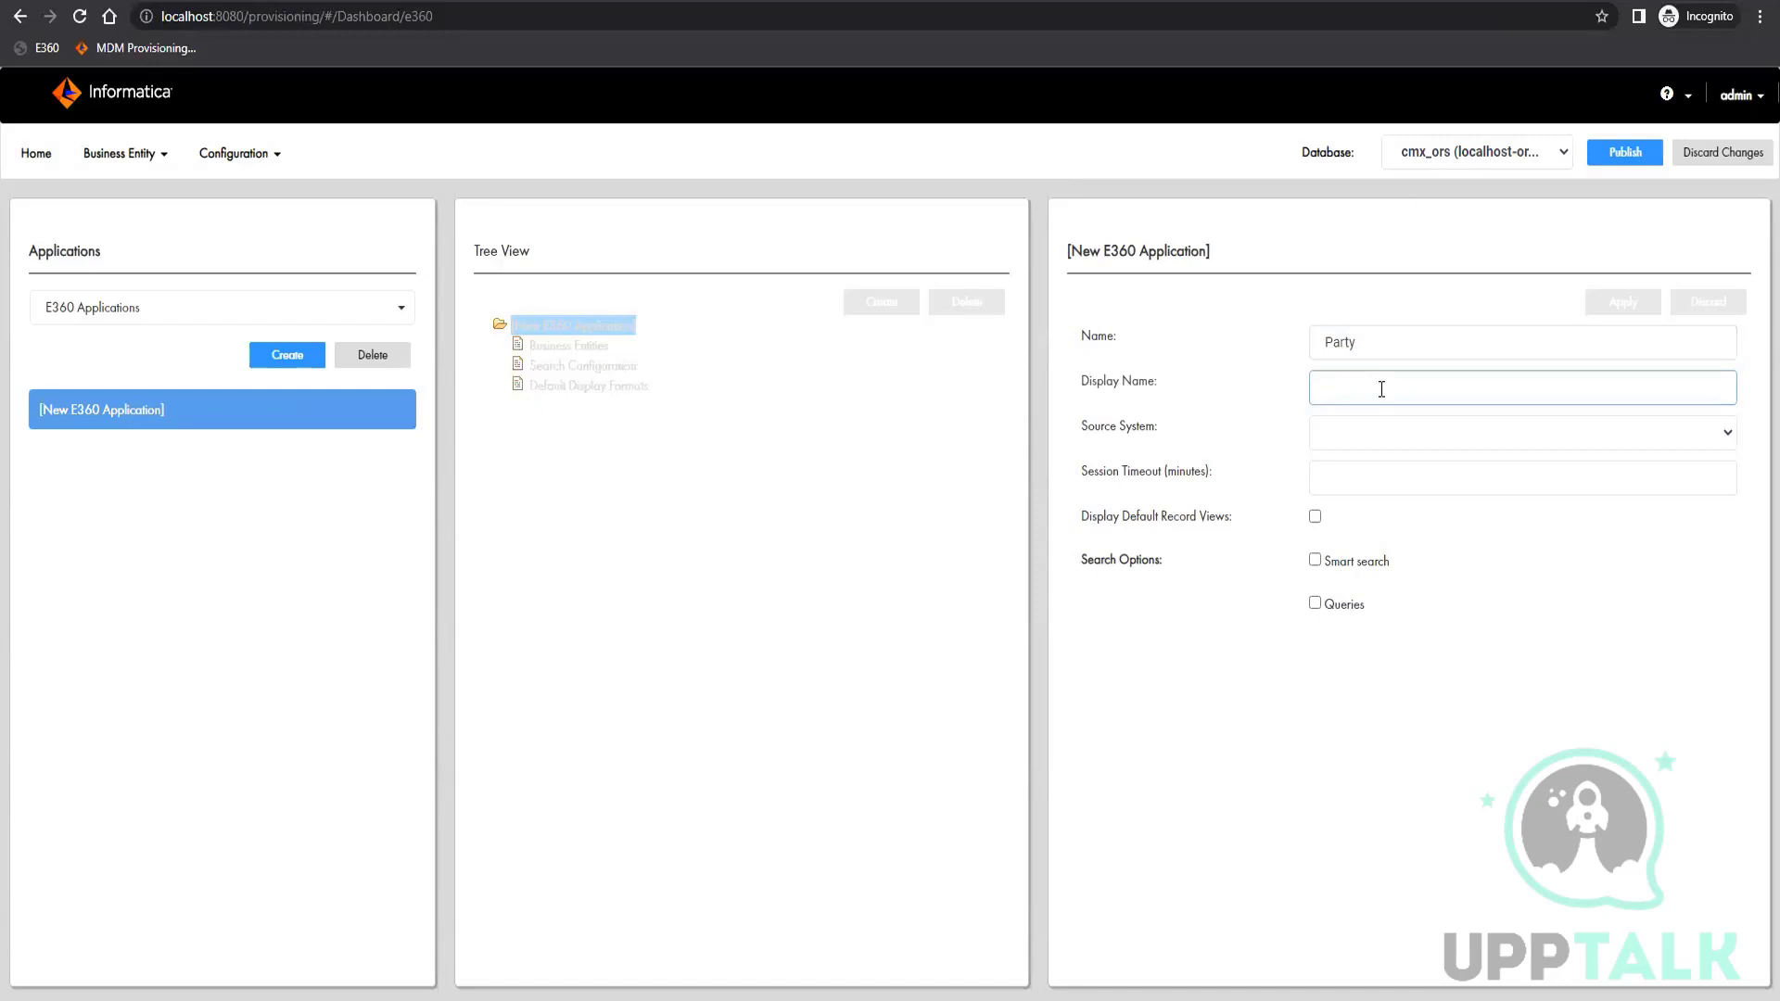
type("Party")
left_click(1377, 441)
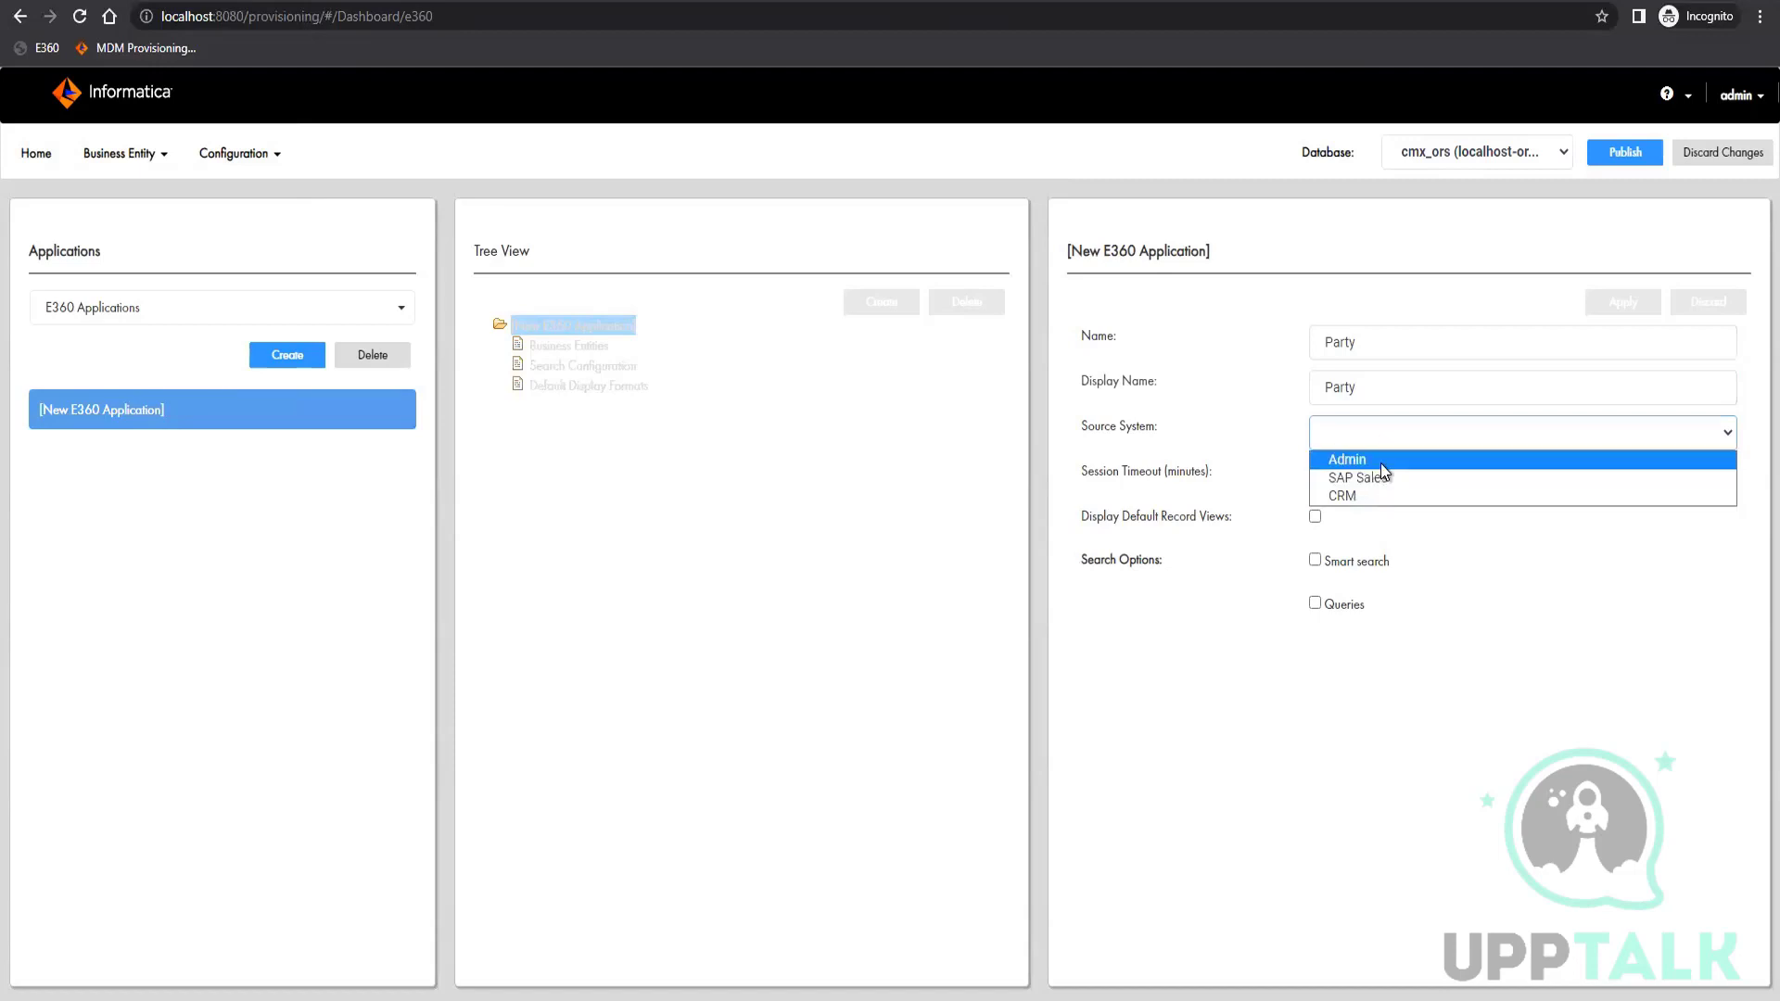
left_click(1382, 461)
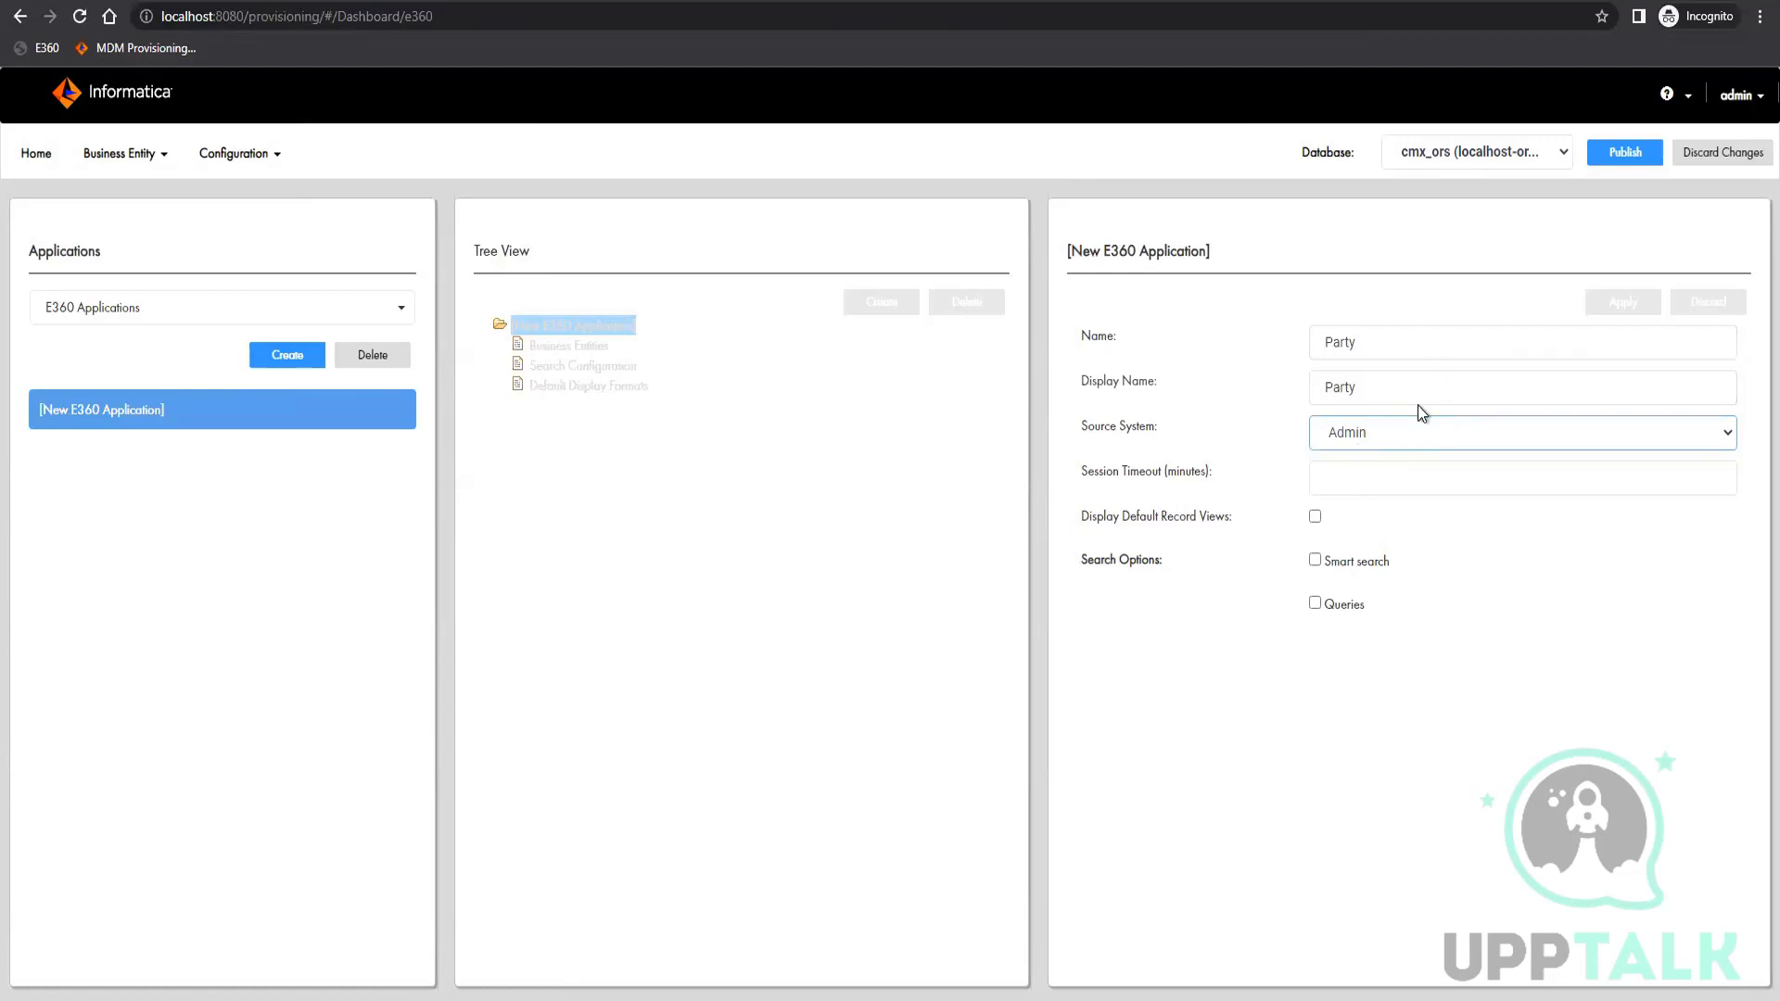
Enable default record views, Smart search, Queries and Queries dialog in application for the Party application and apply the changes
left_click(1315, 516)
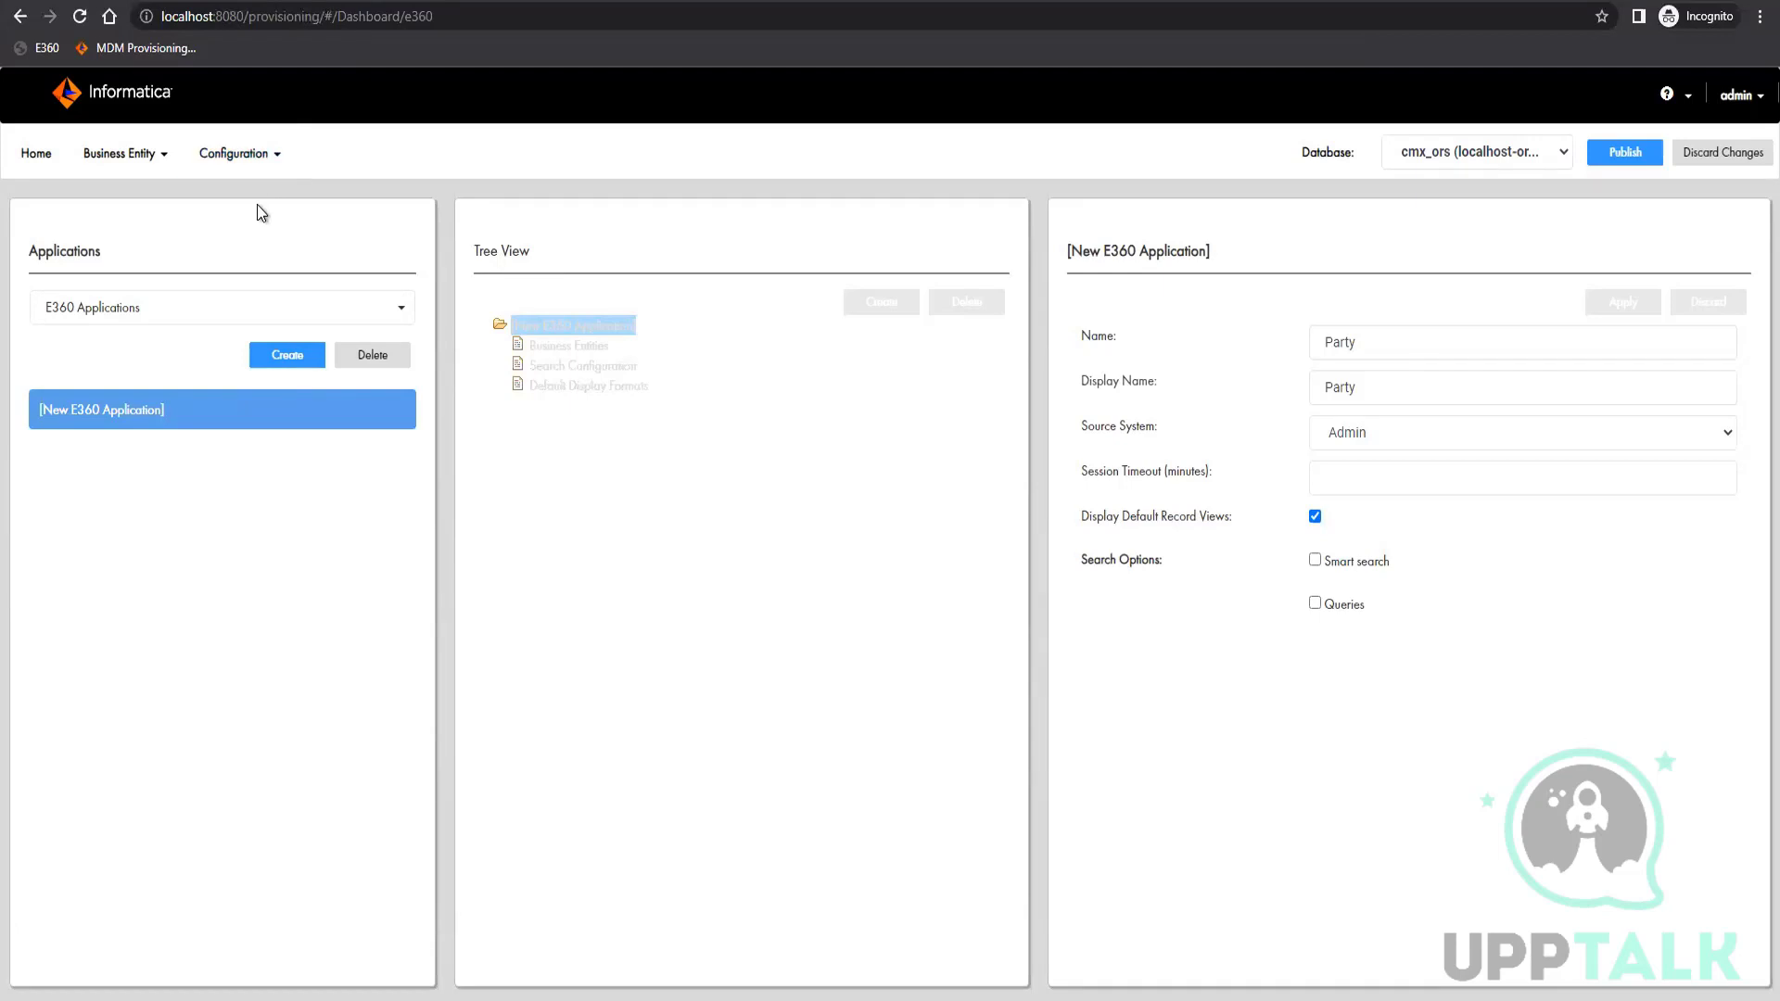
left_click(1315, 560)
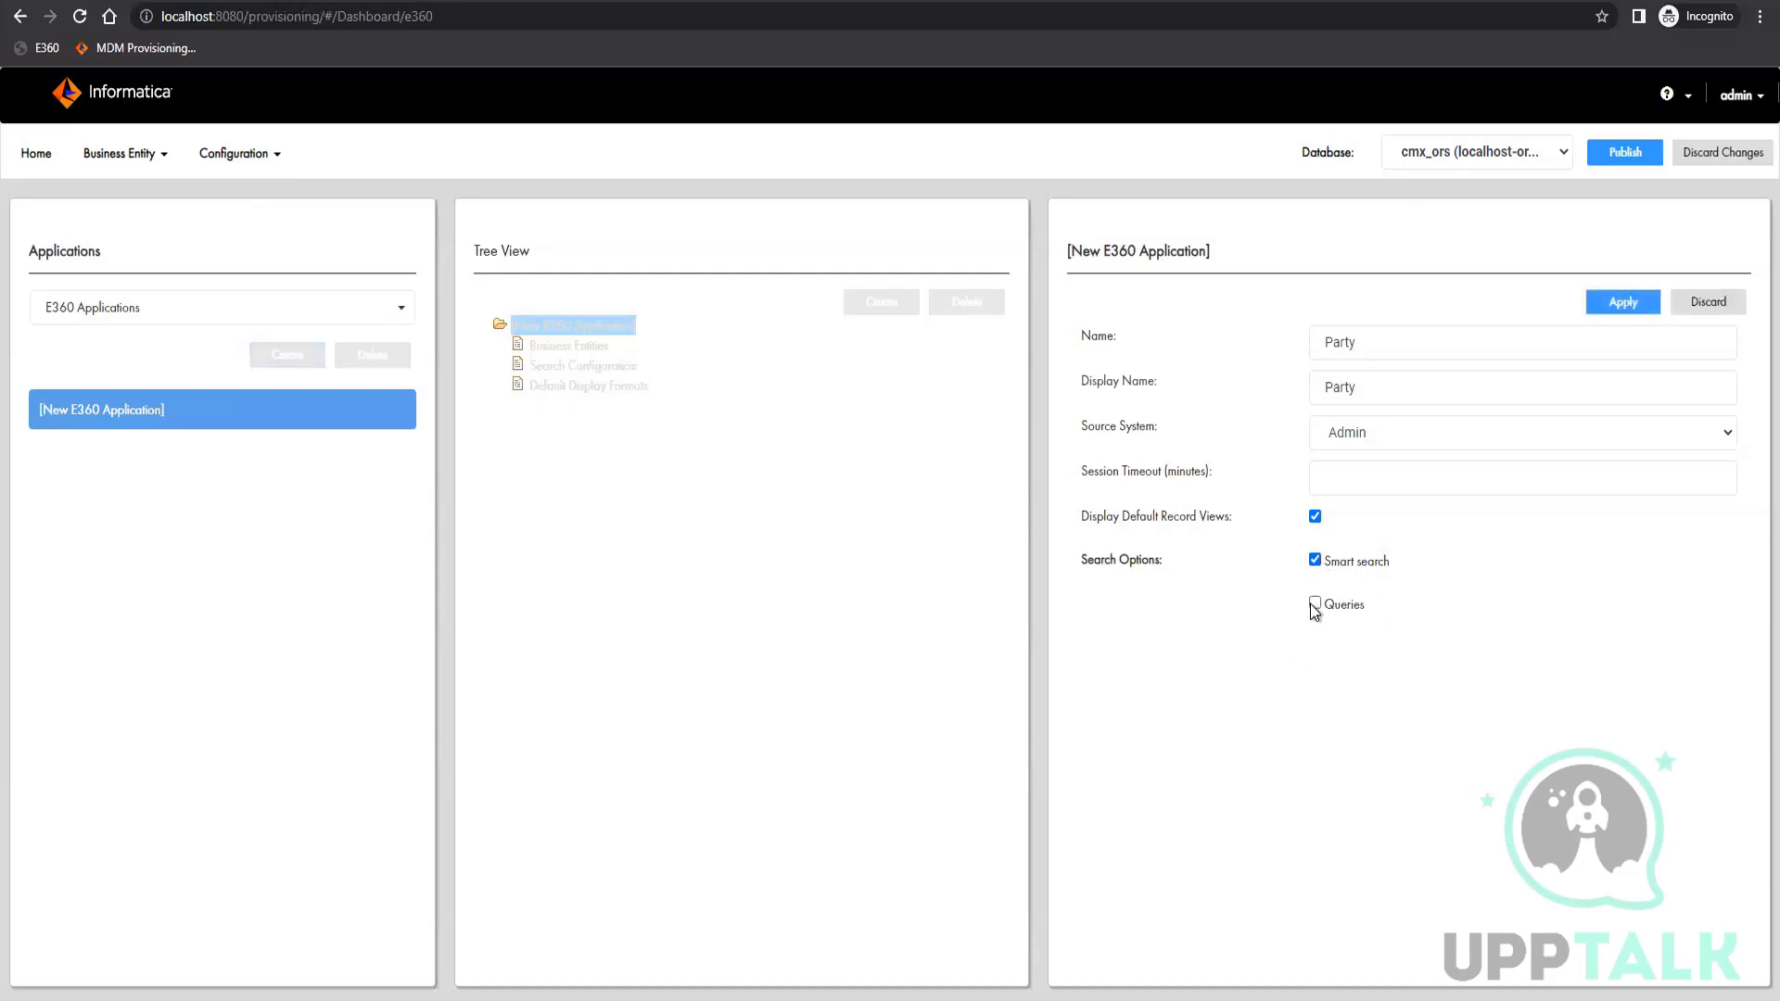
left_click(1315, 605)
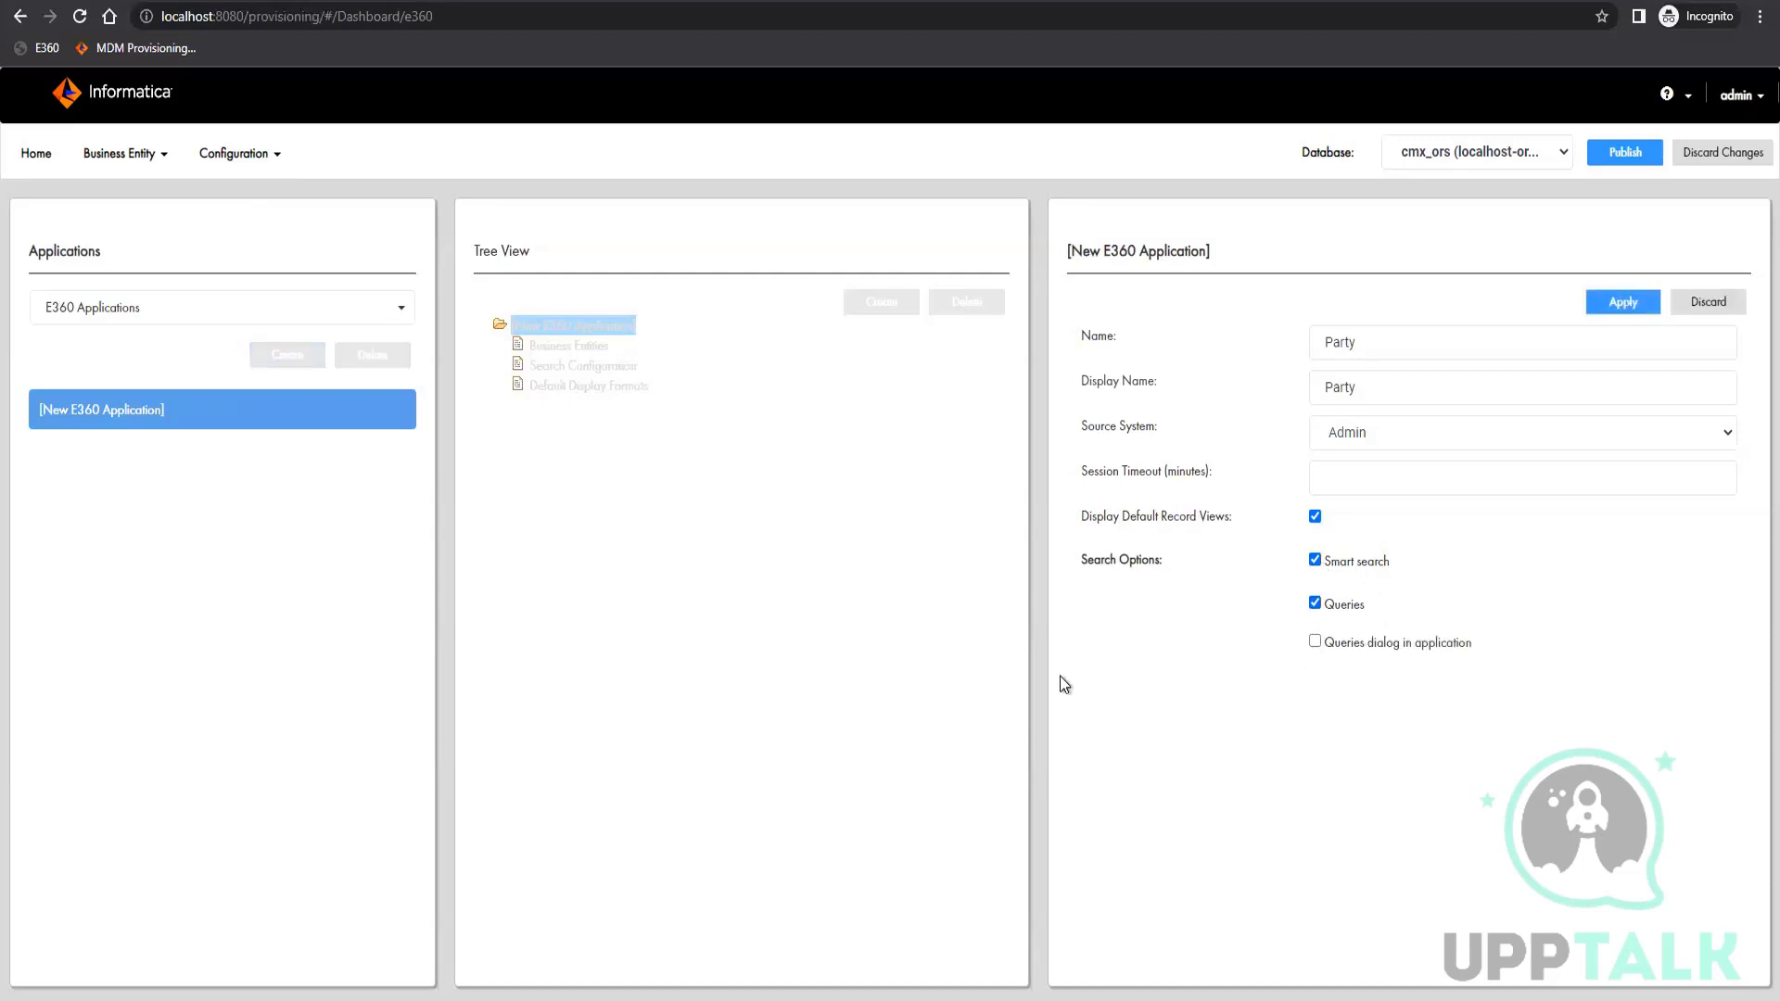
left_click(1315, 642)
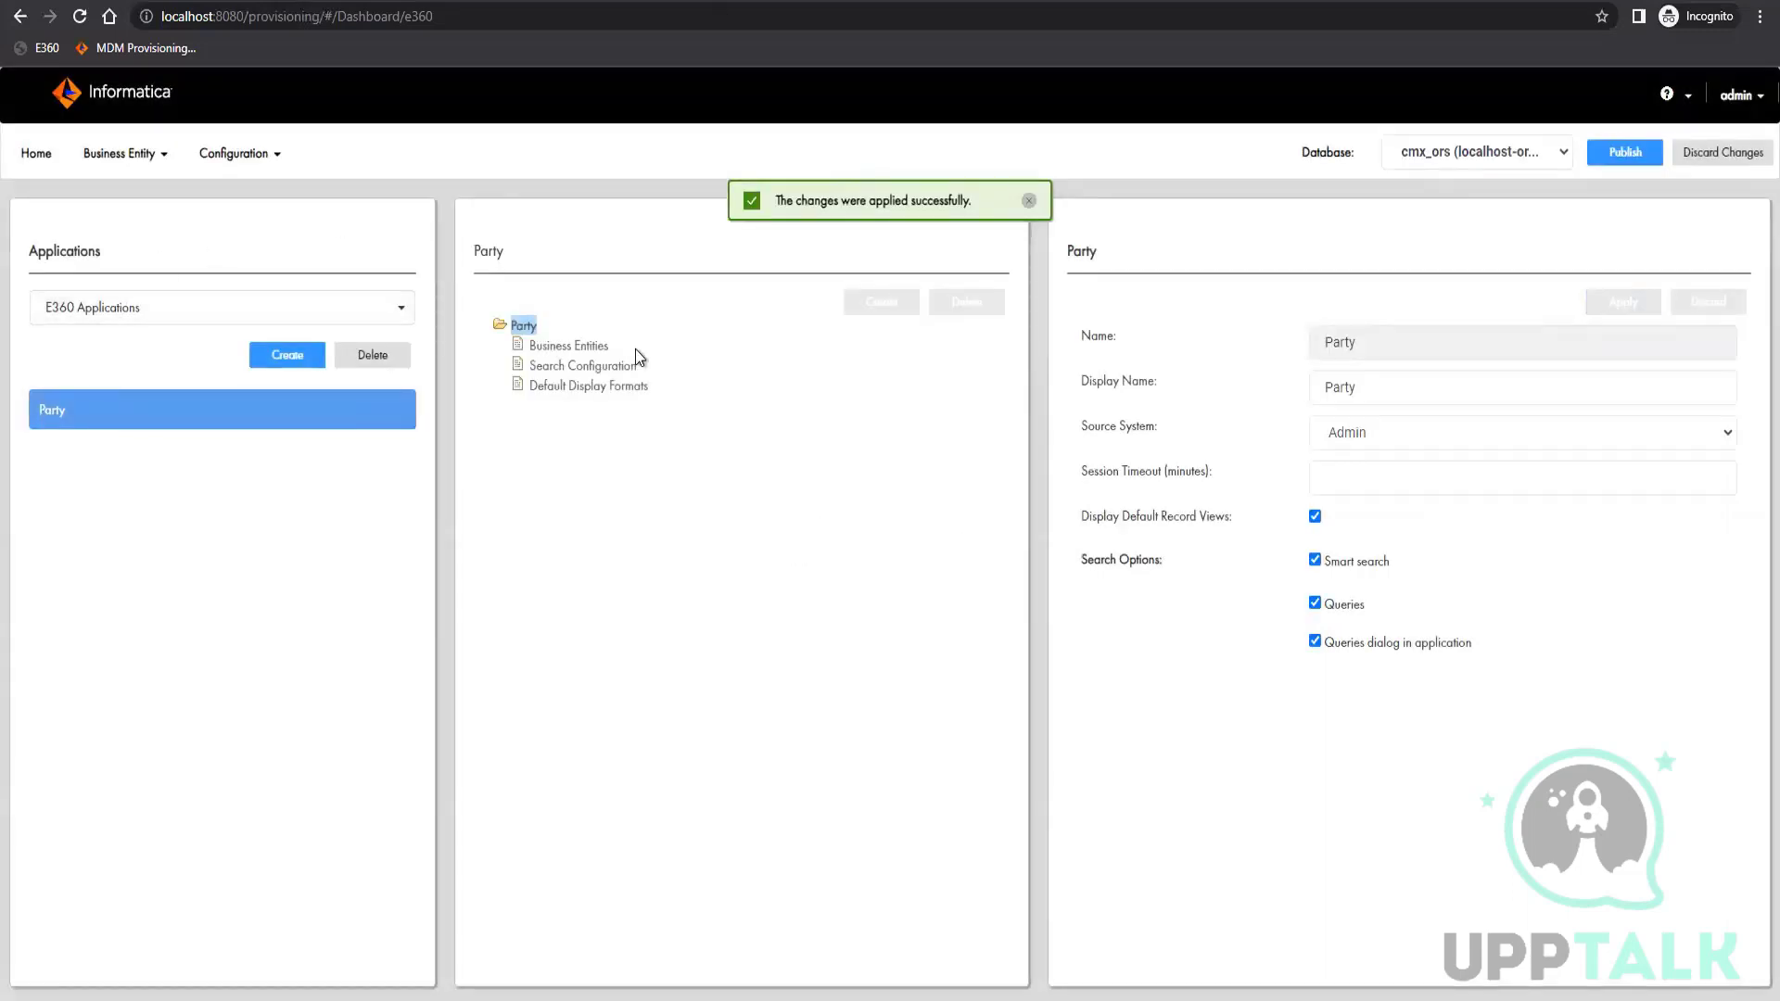
Add the Party business entity to the Party application, make it visible and apply the changes
left_click(562, 347)
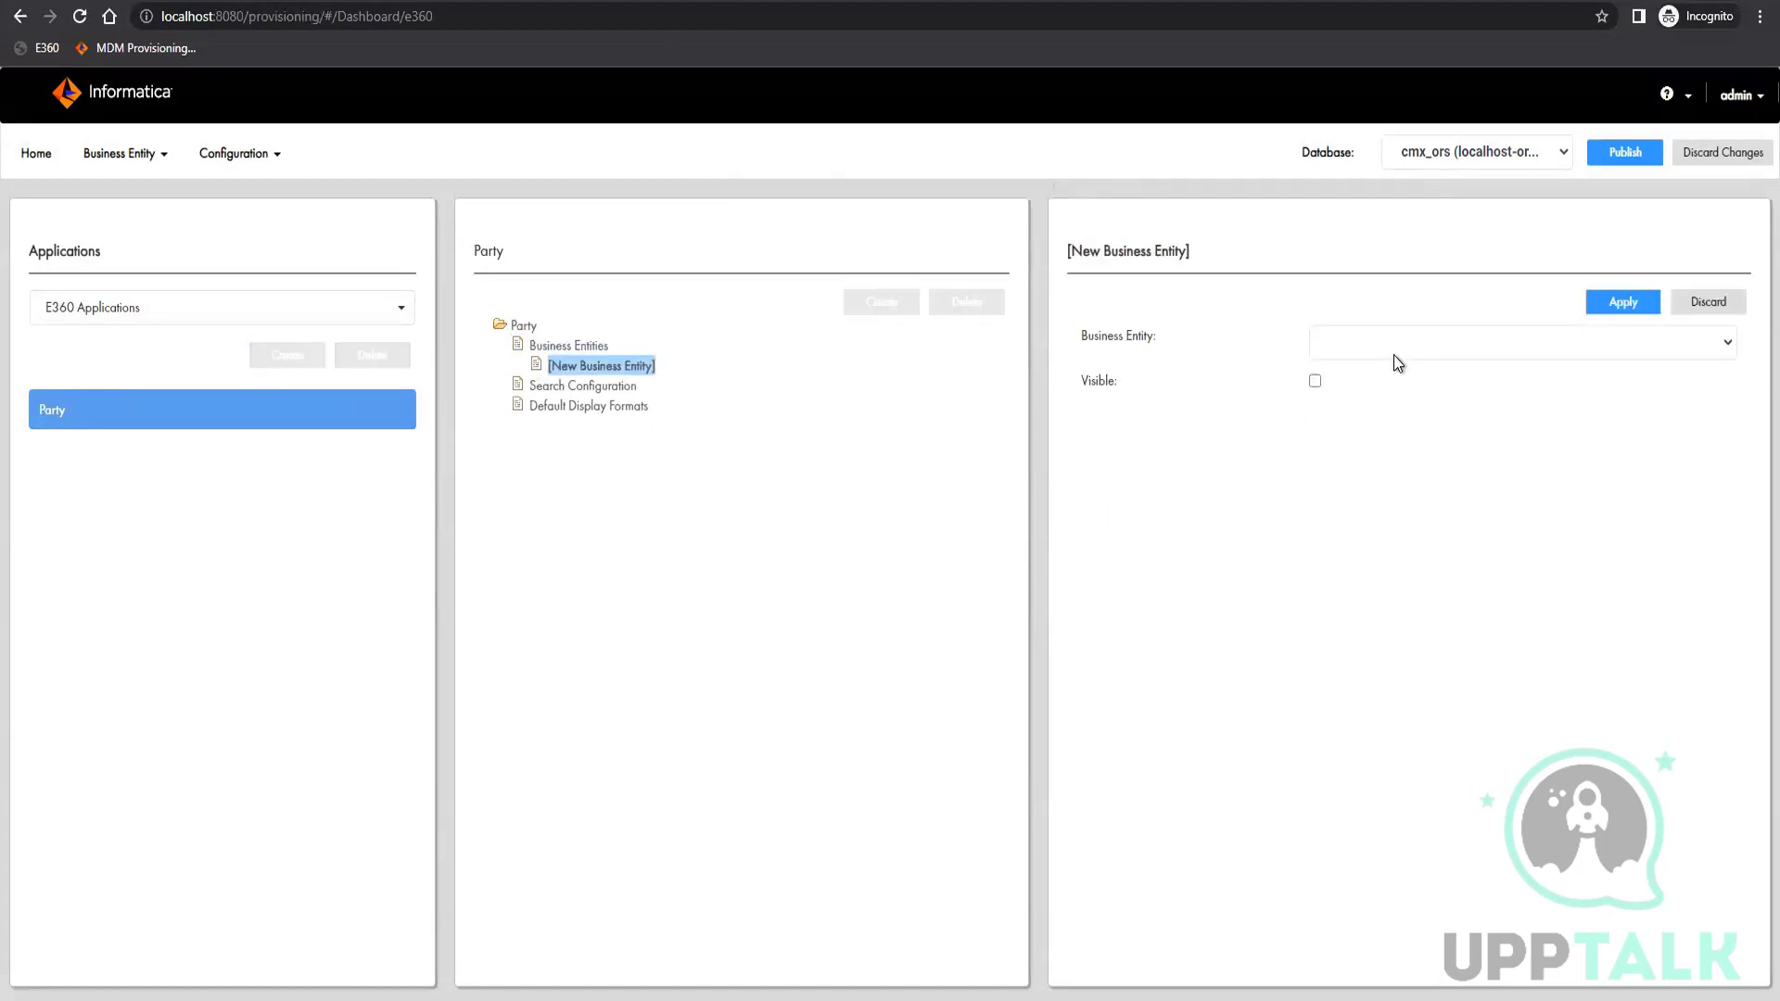
left_click(1398, 362)
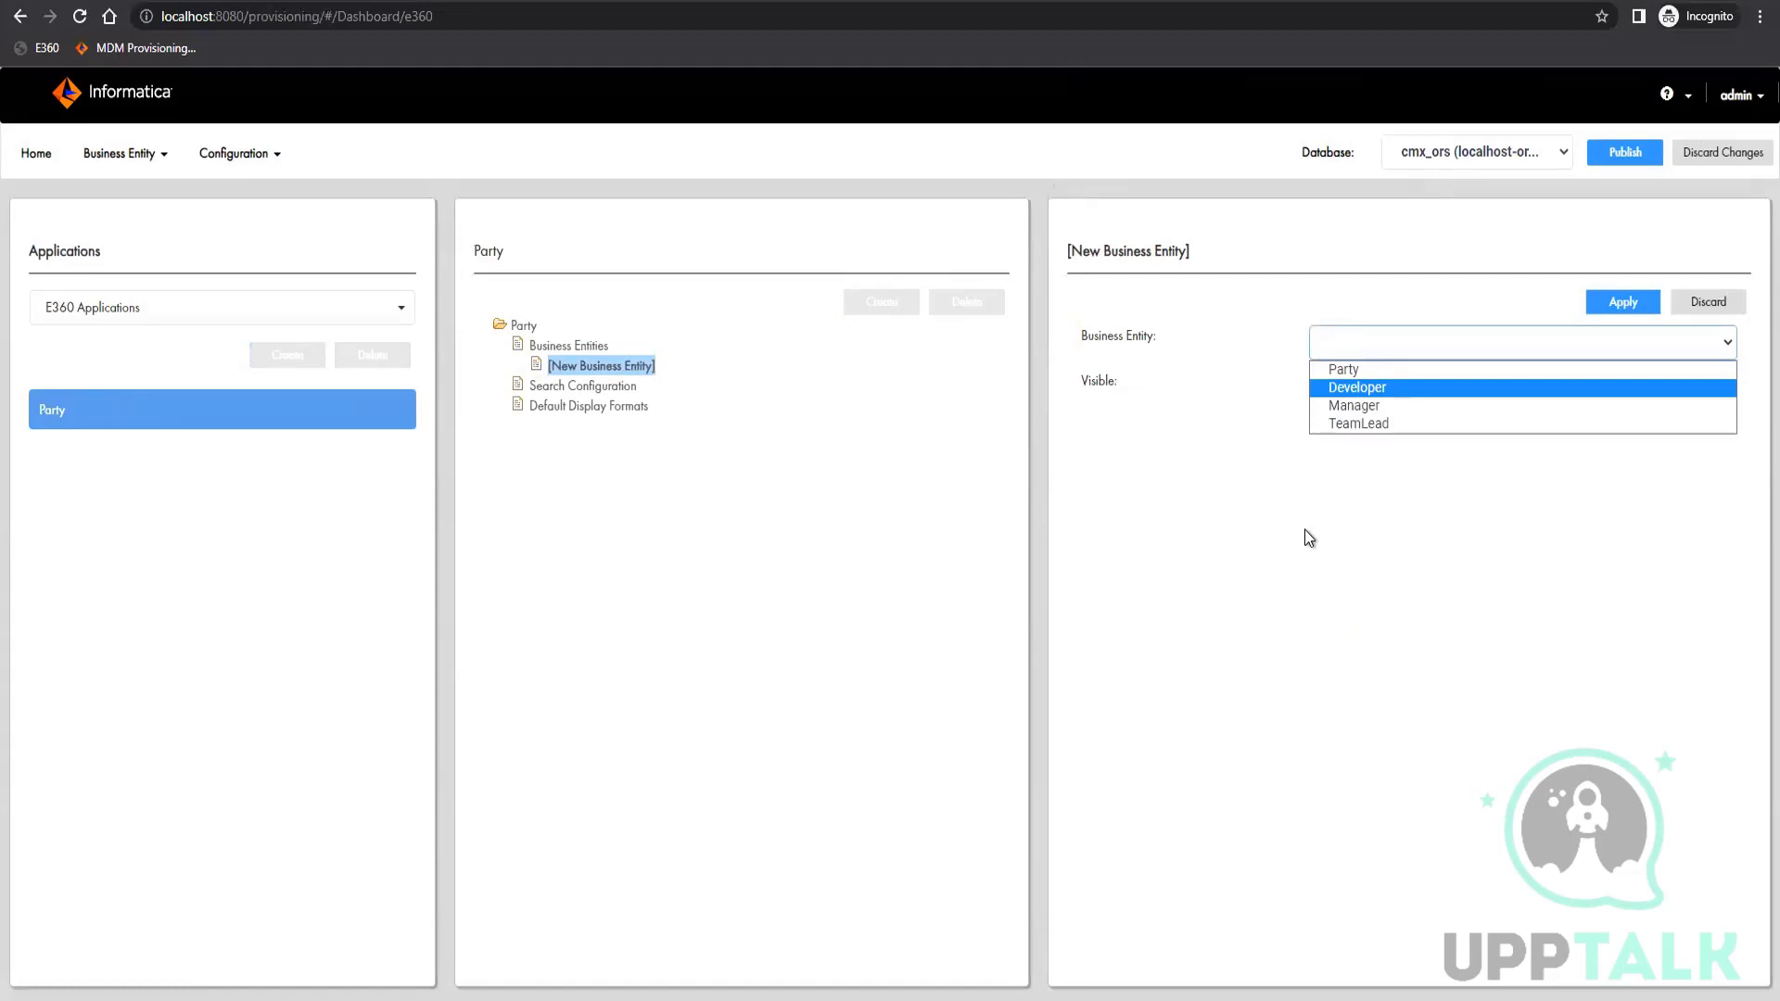
left_click(1344, 369)
left_click(1617, 311)
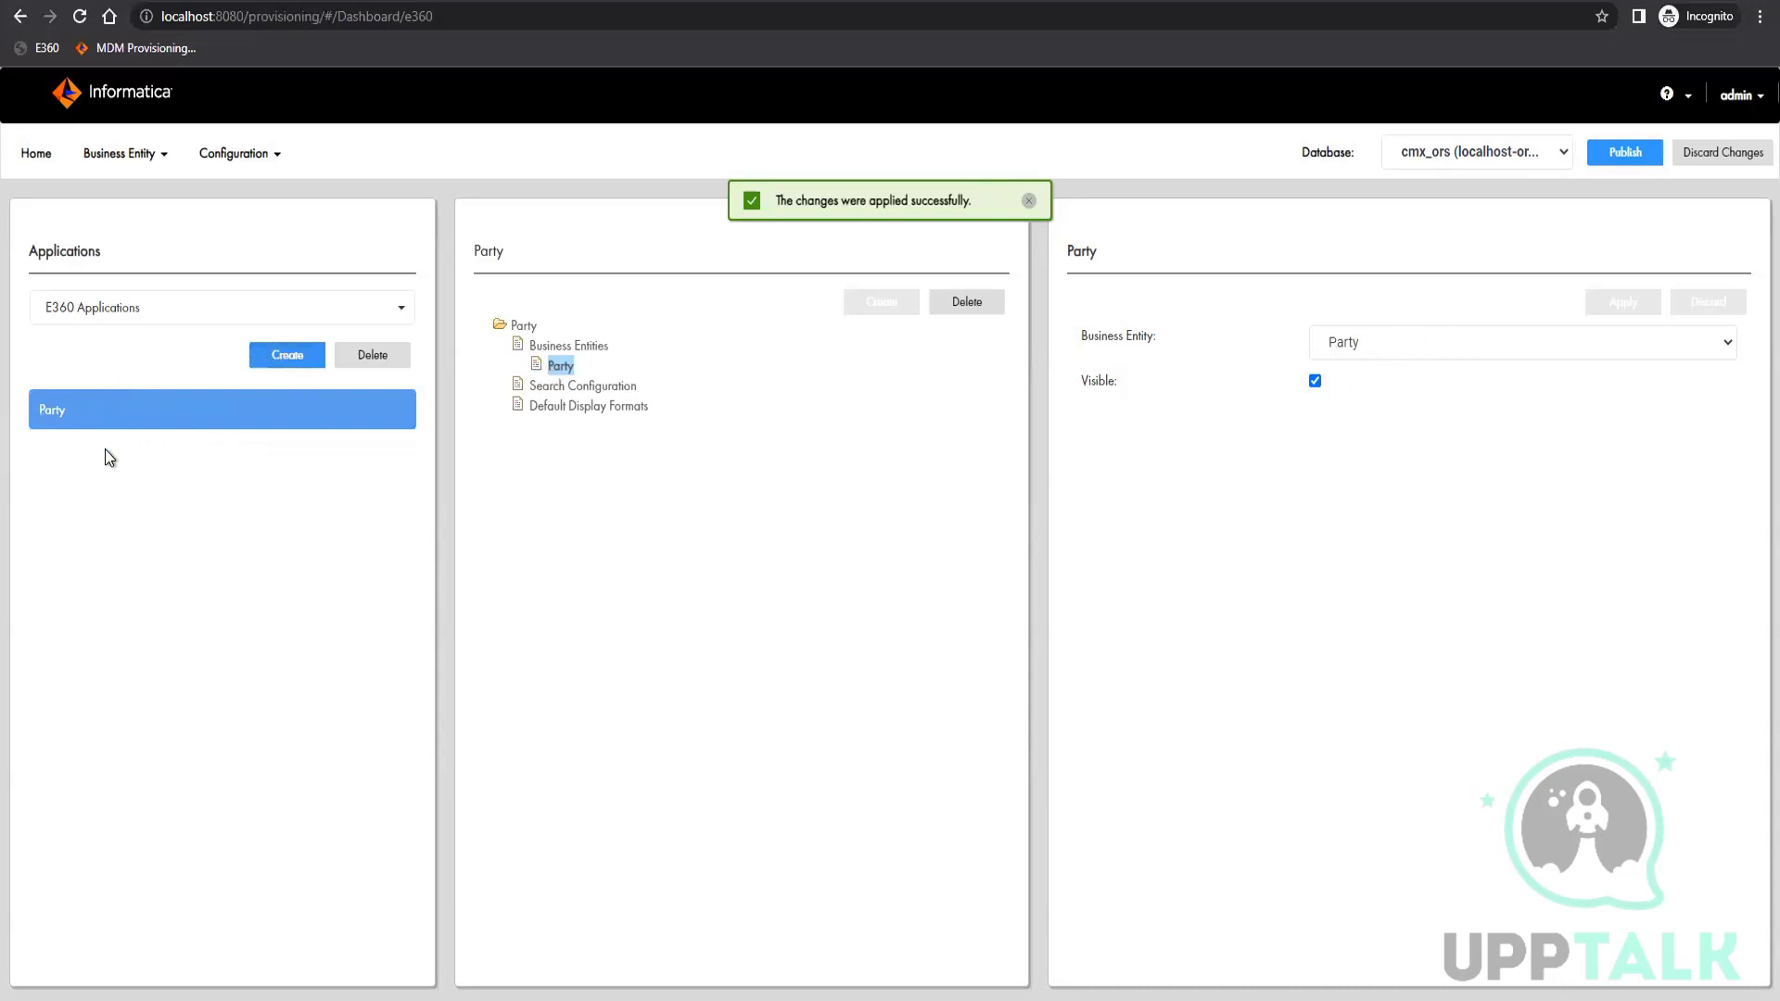
Create another E360 application named Organization and set its source system to Admin
left_click(1340, 351)
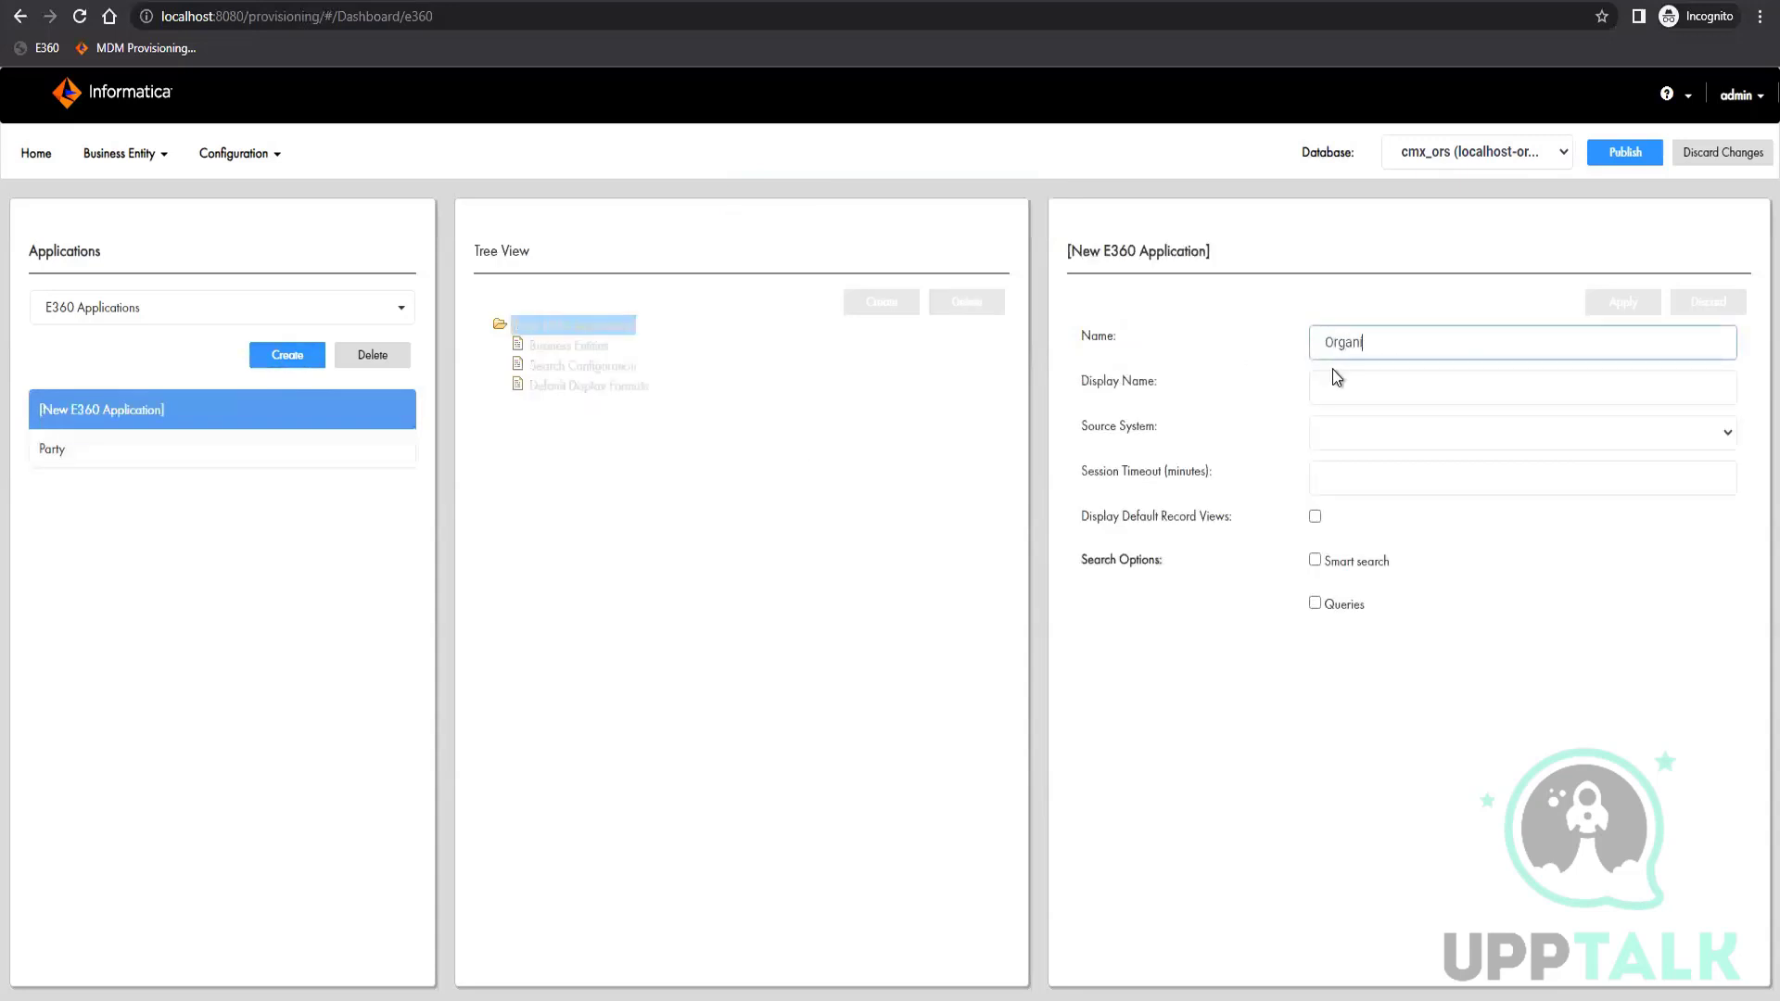
type("Organizaitonion")
left_click(1390, 426)
left_click(1363, 459)
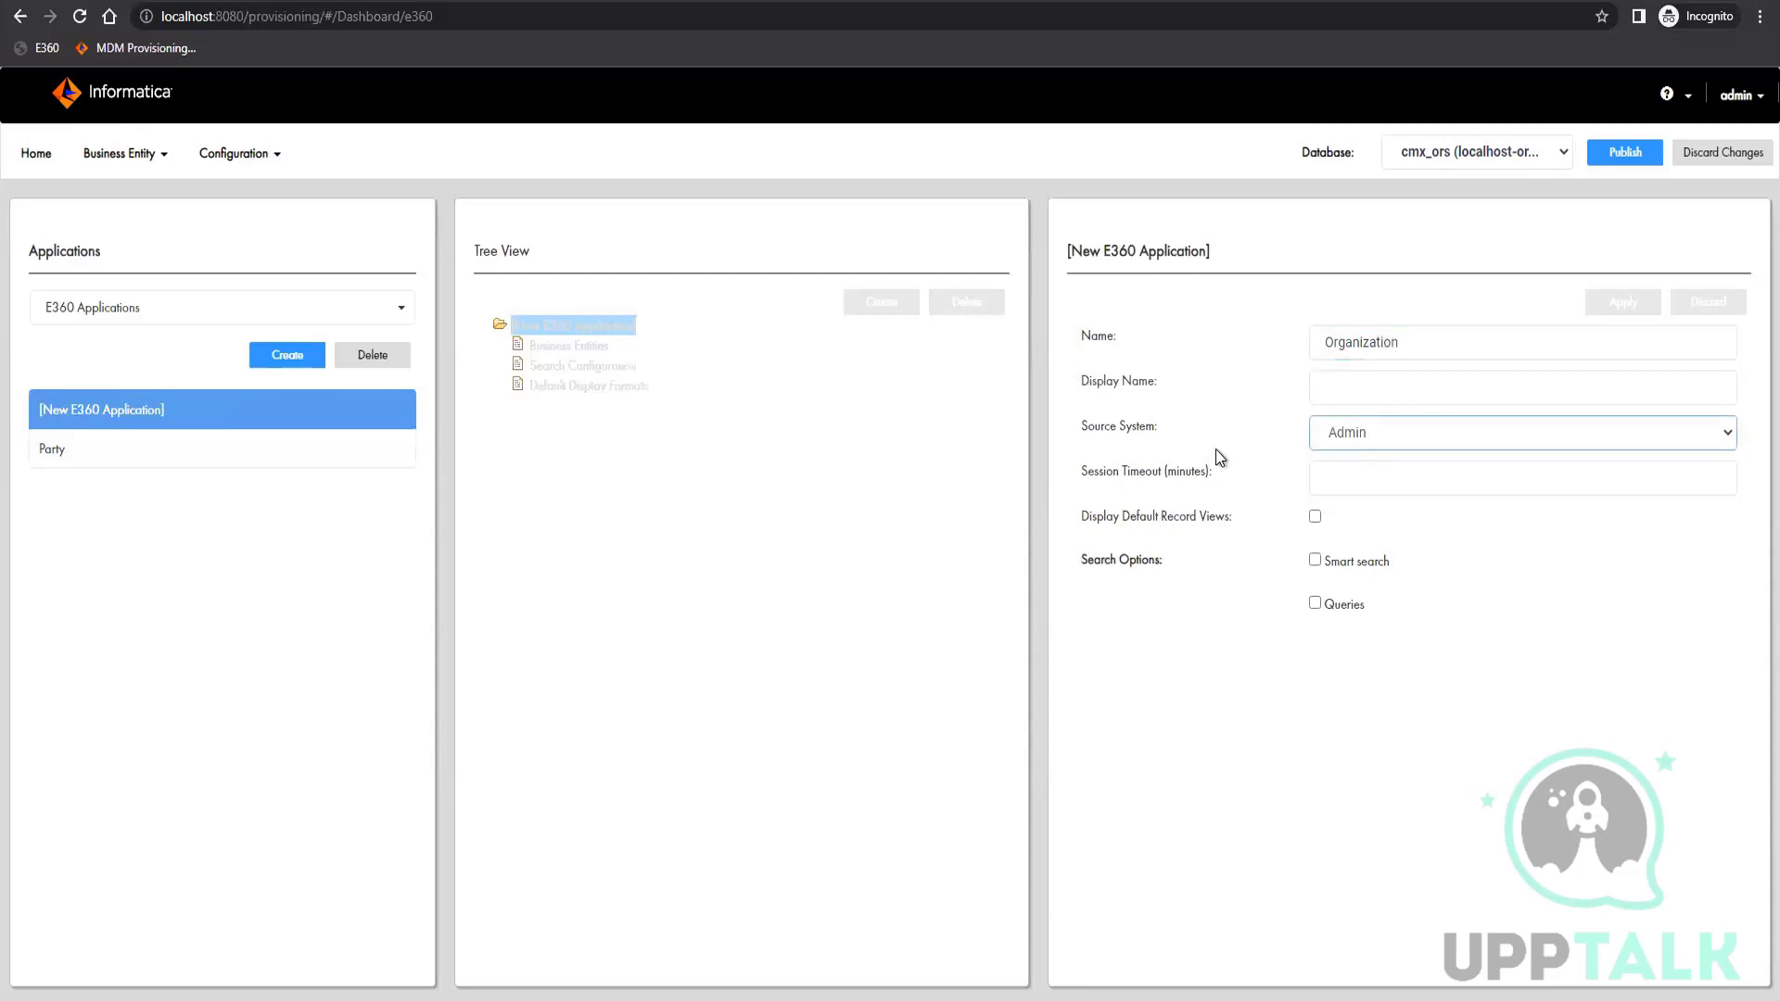
Enable default record views, Smart search, Queries and Queries dialog in application for the Organization application and apply the changes
left_click(1314, 517)
left_click(1315, 560)
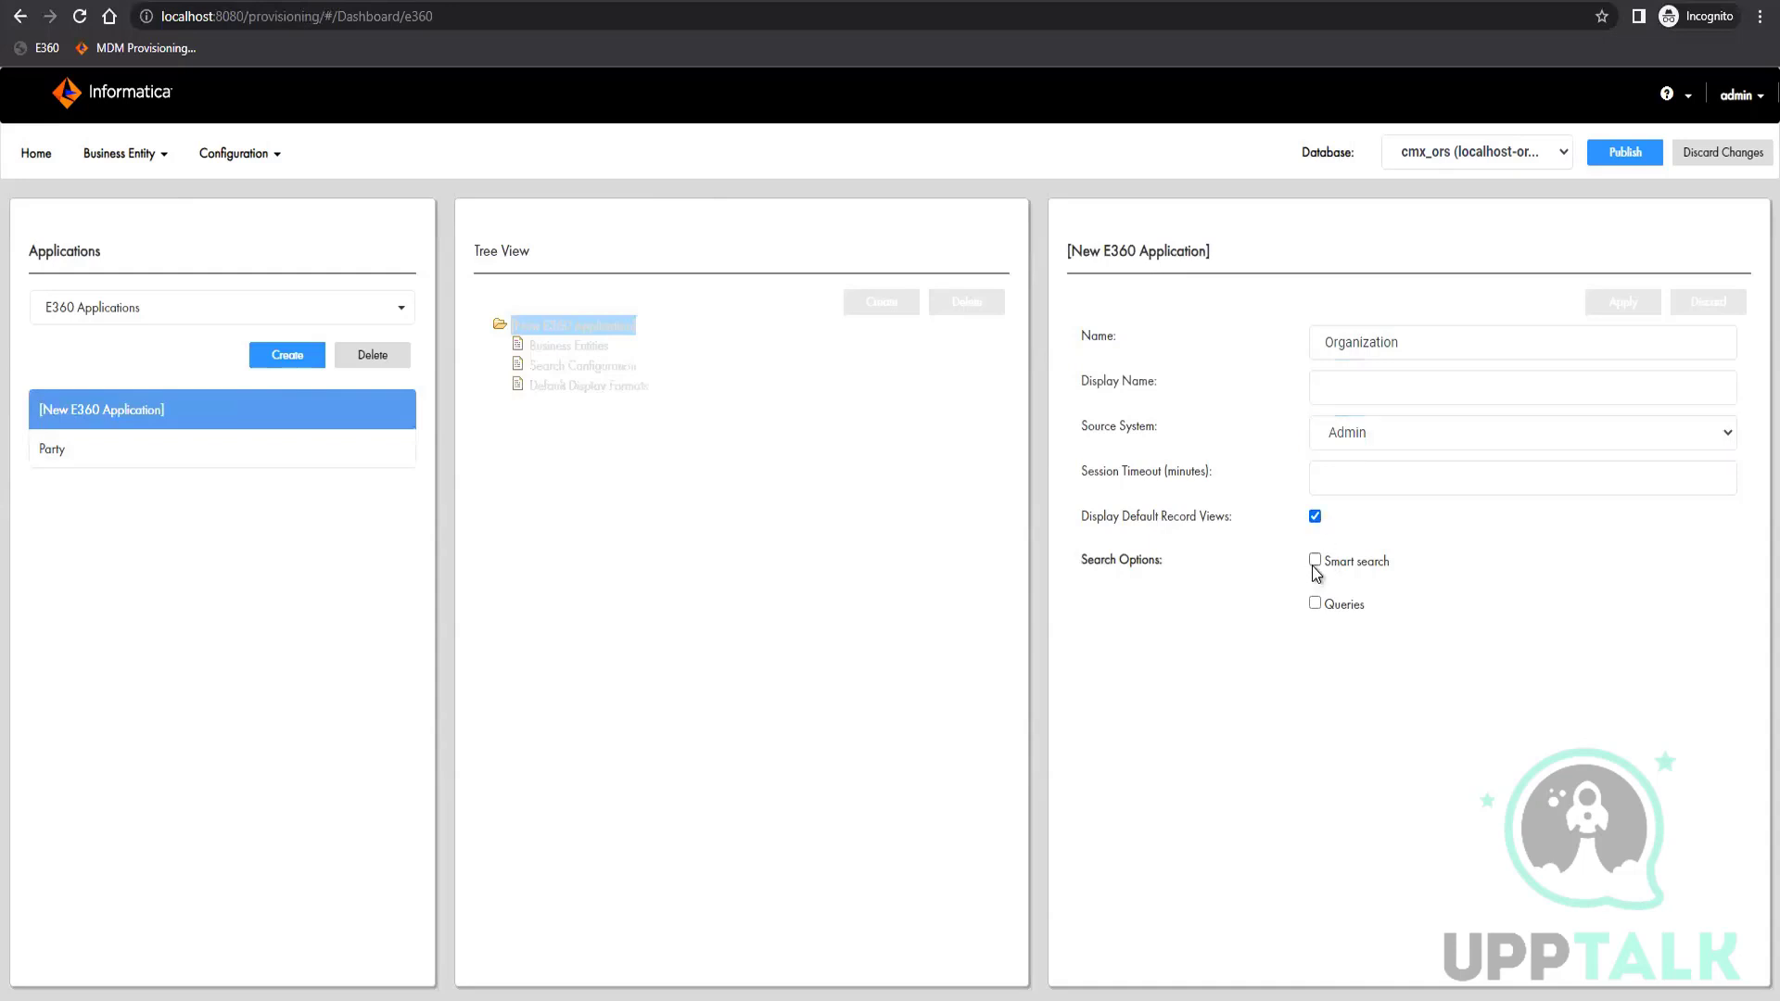
left_click(1315, 605)
left_click(1315, 642)
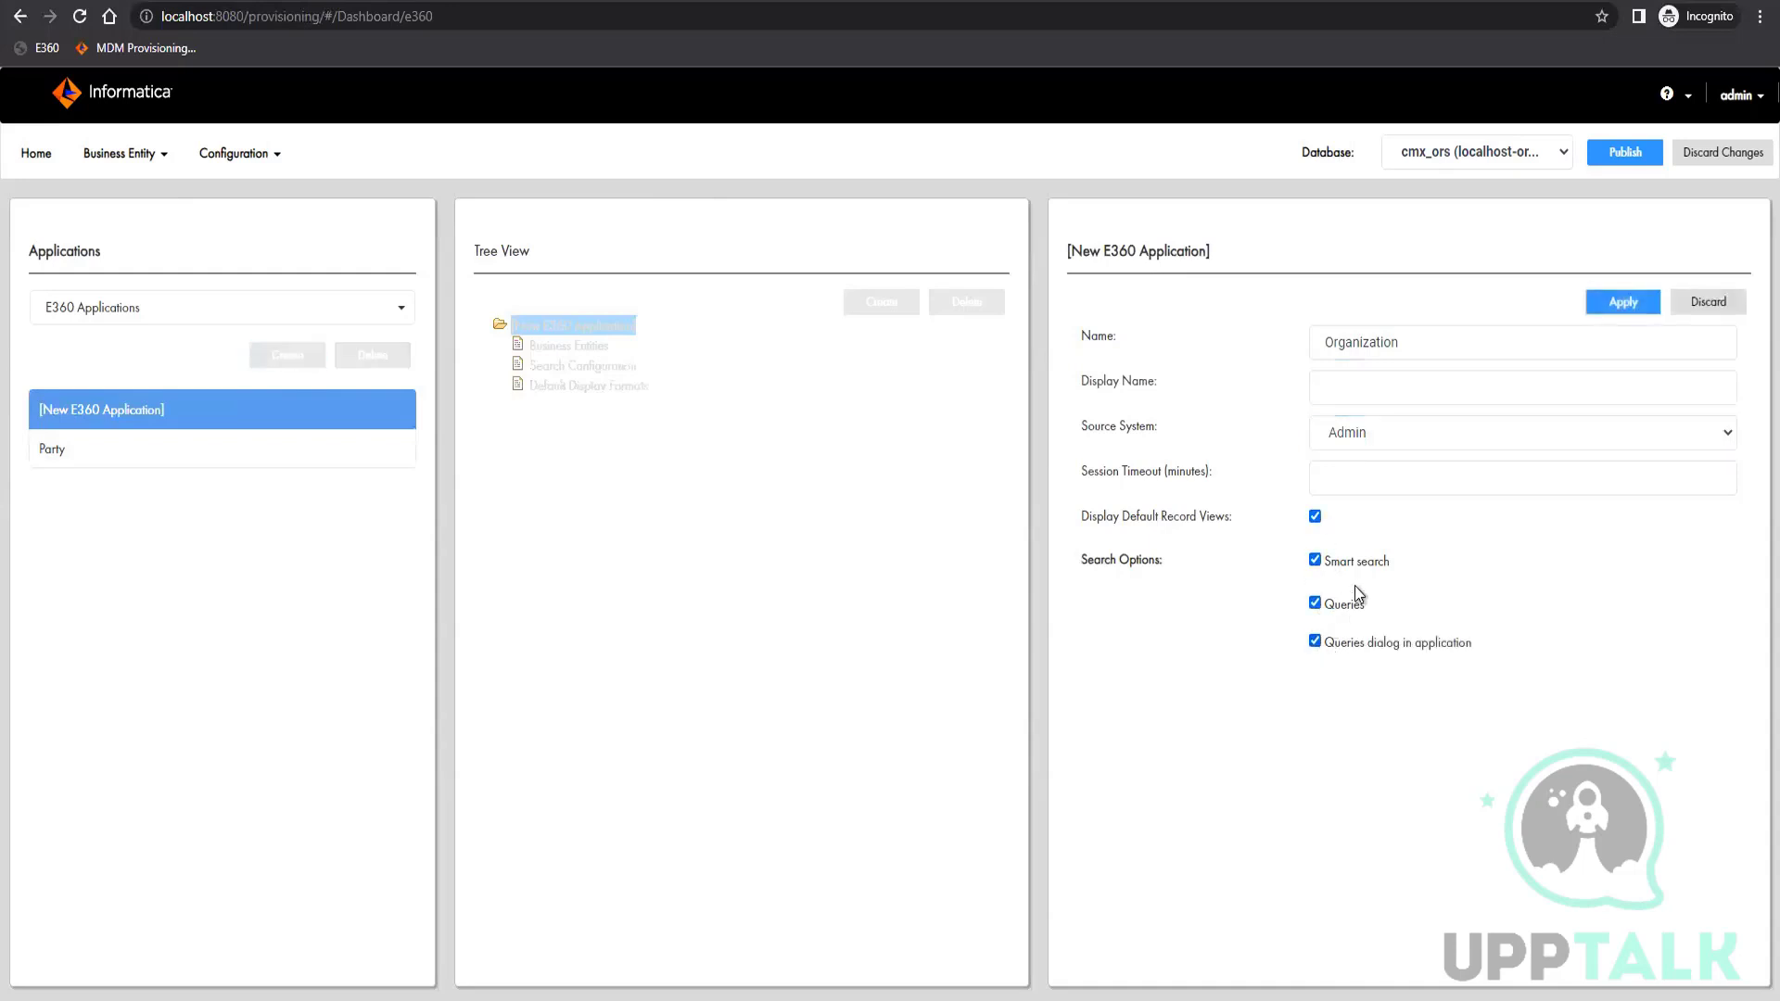
left_click(1627, 308)
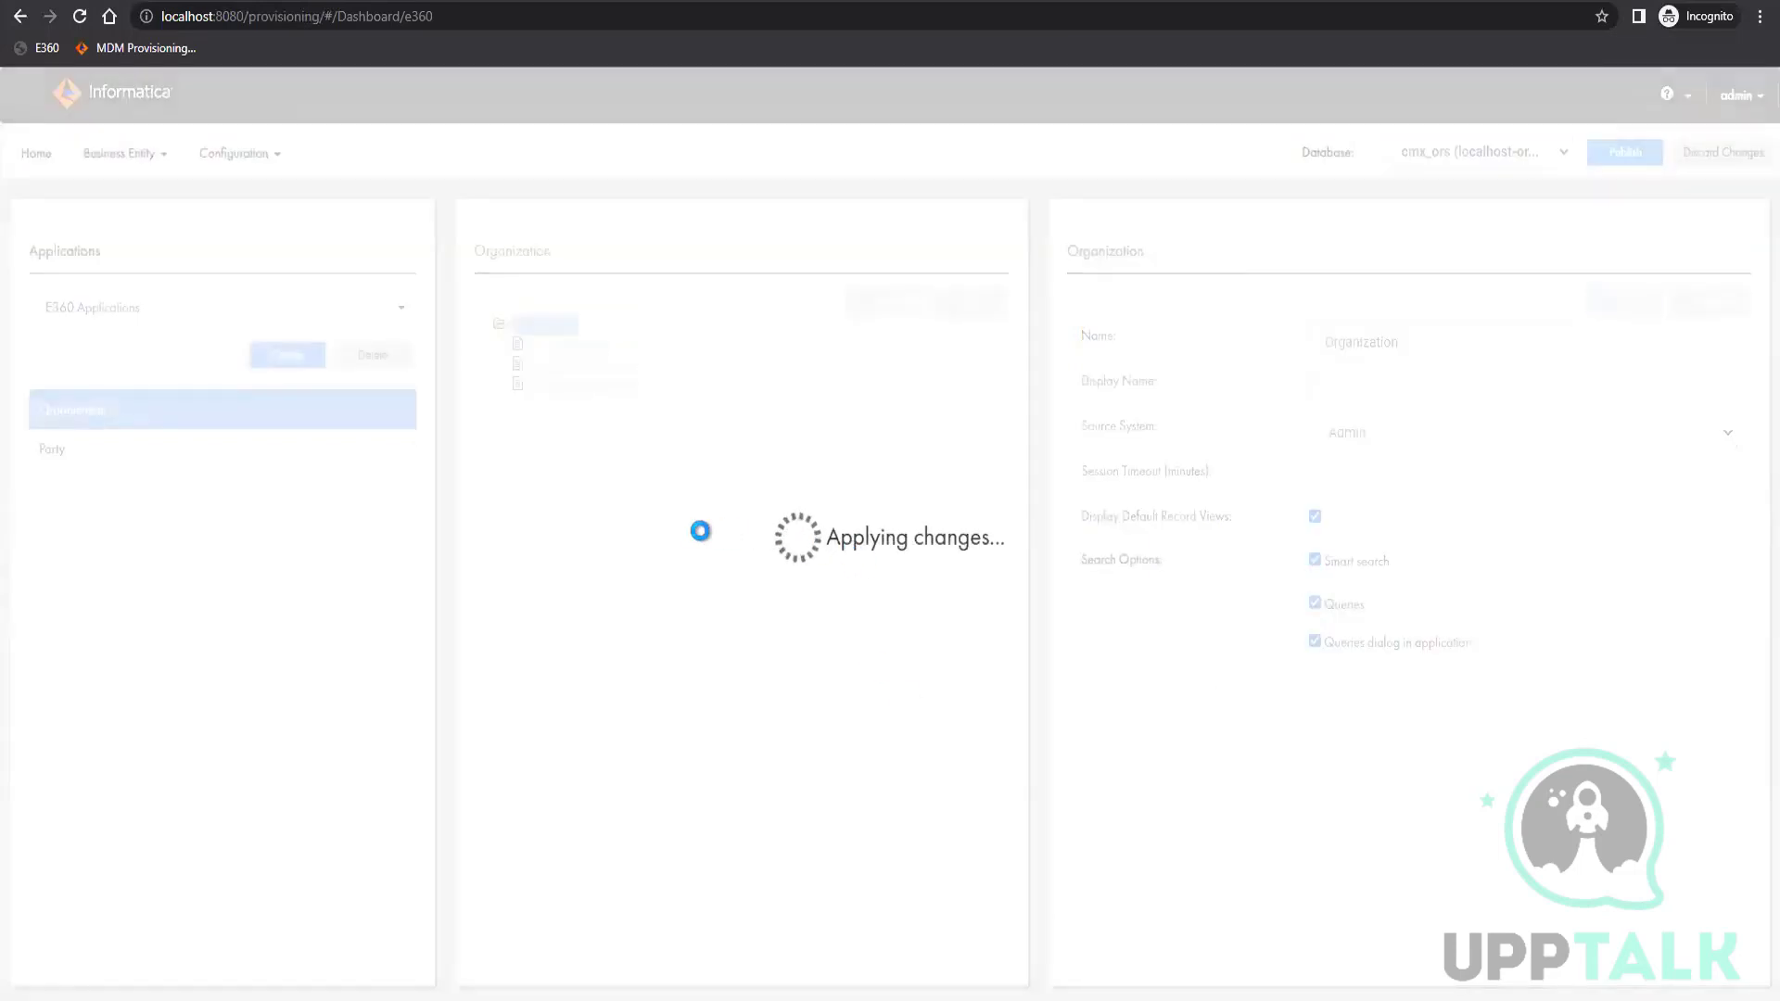
Add the Developer business entity to the Organization application, make it visible and apply the changes
left_click(574, 347)
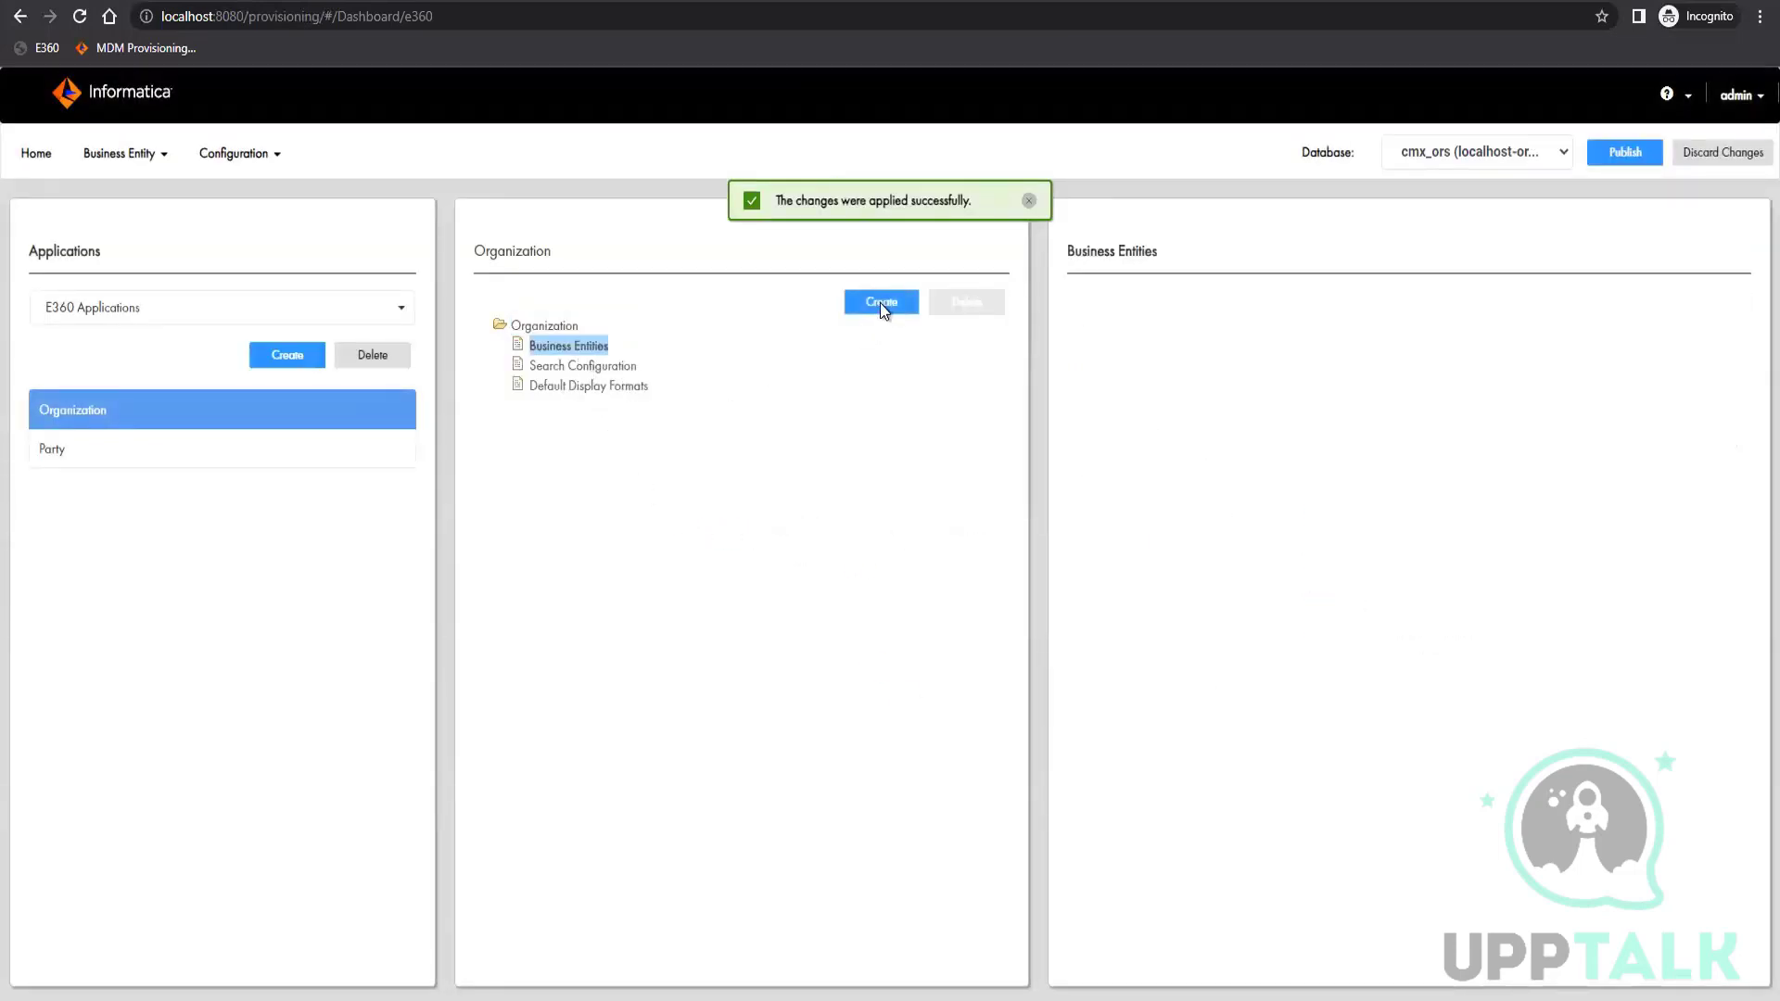
left_click(881, 302)
left_click(1402, 340)
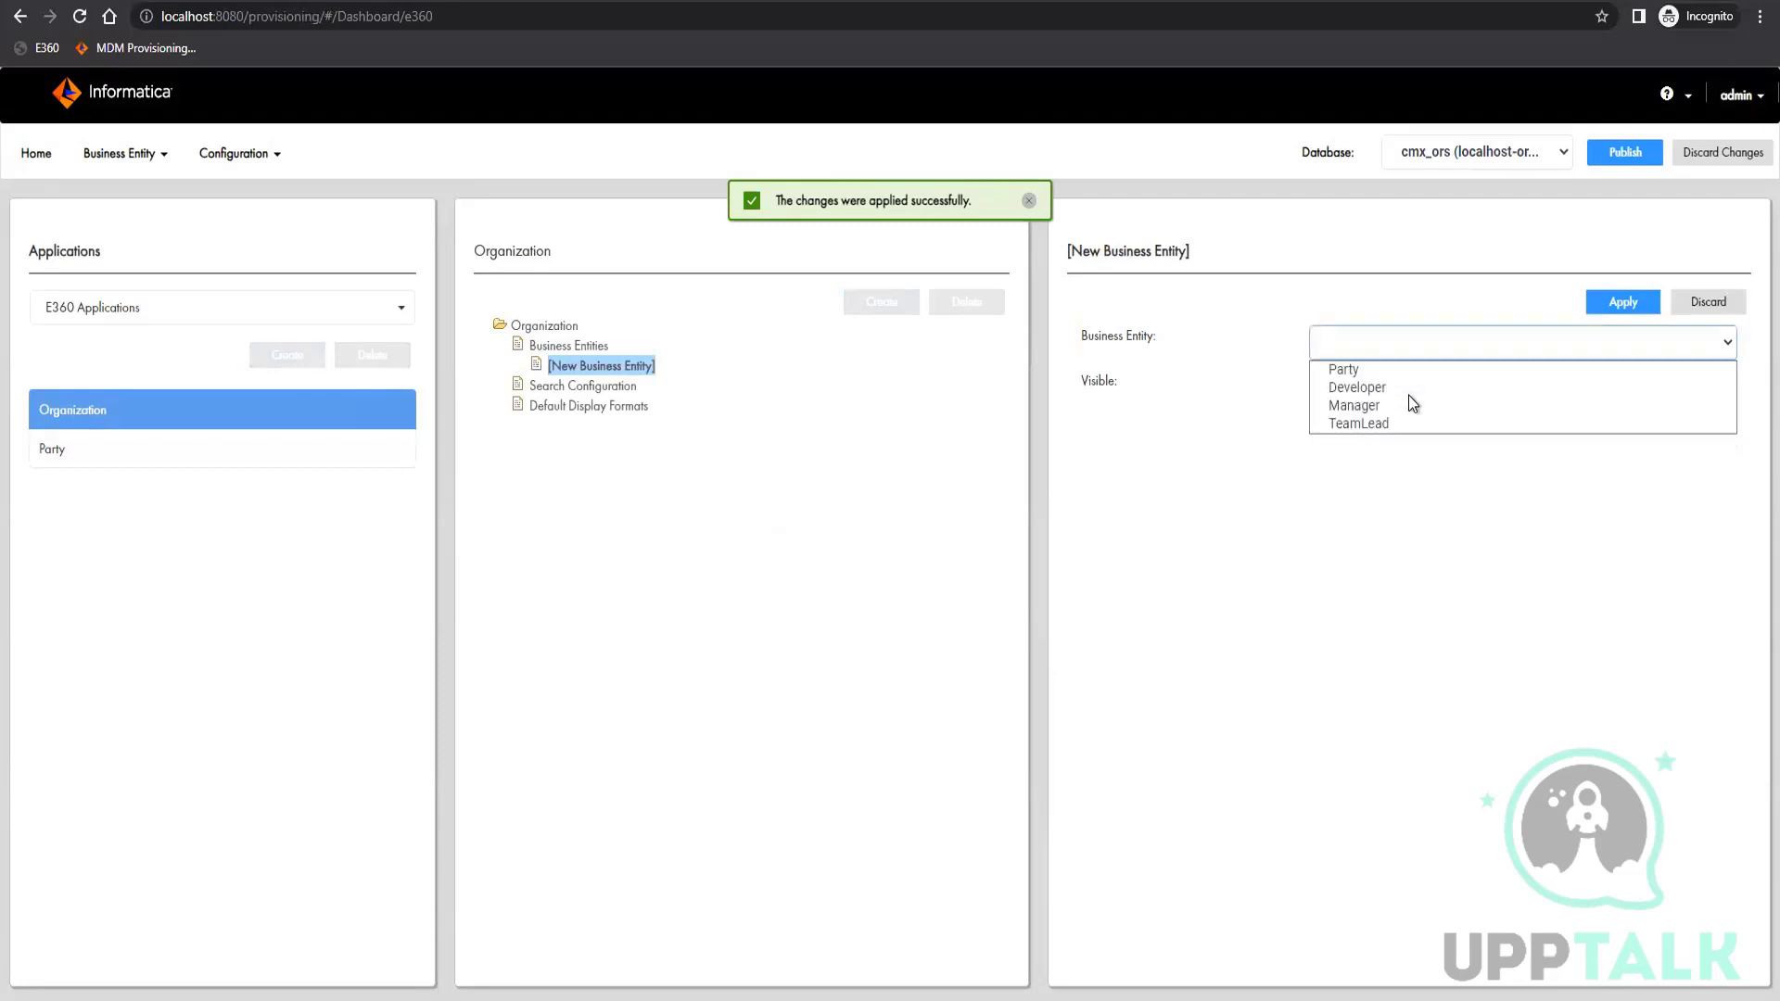
left_click(1388, 389)
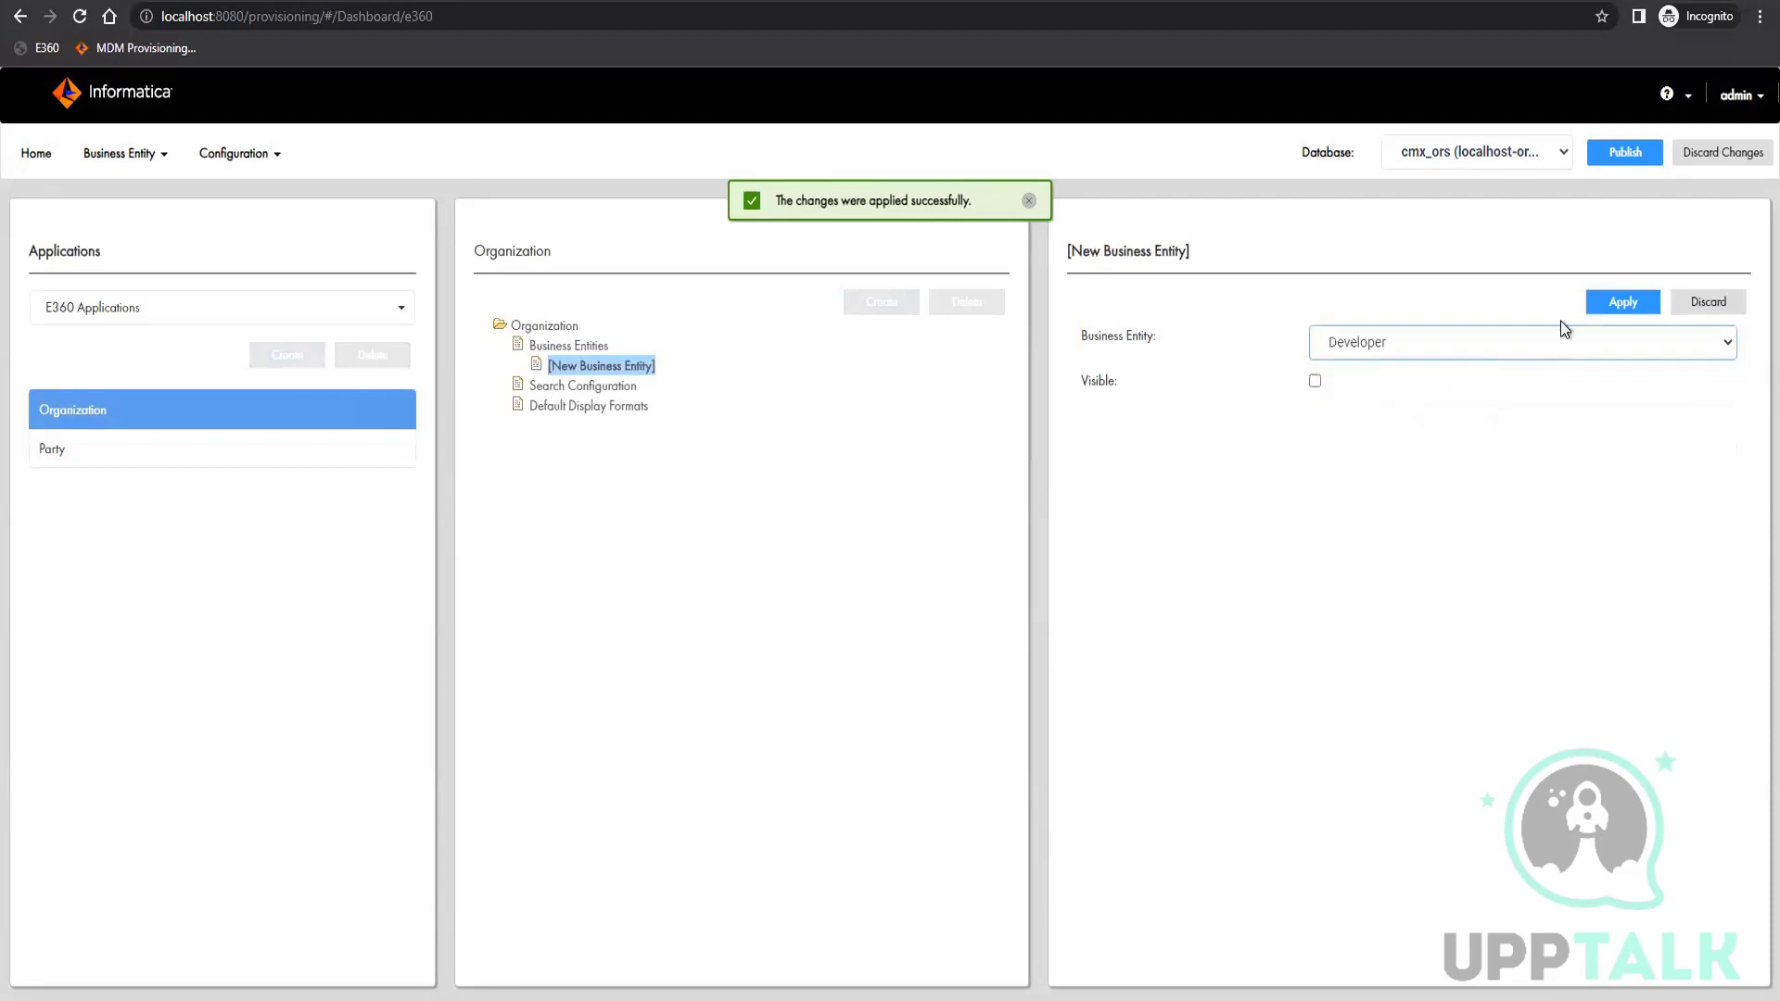
left_click(1320, 382)
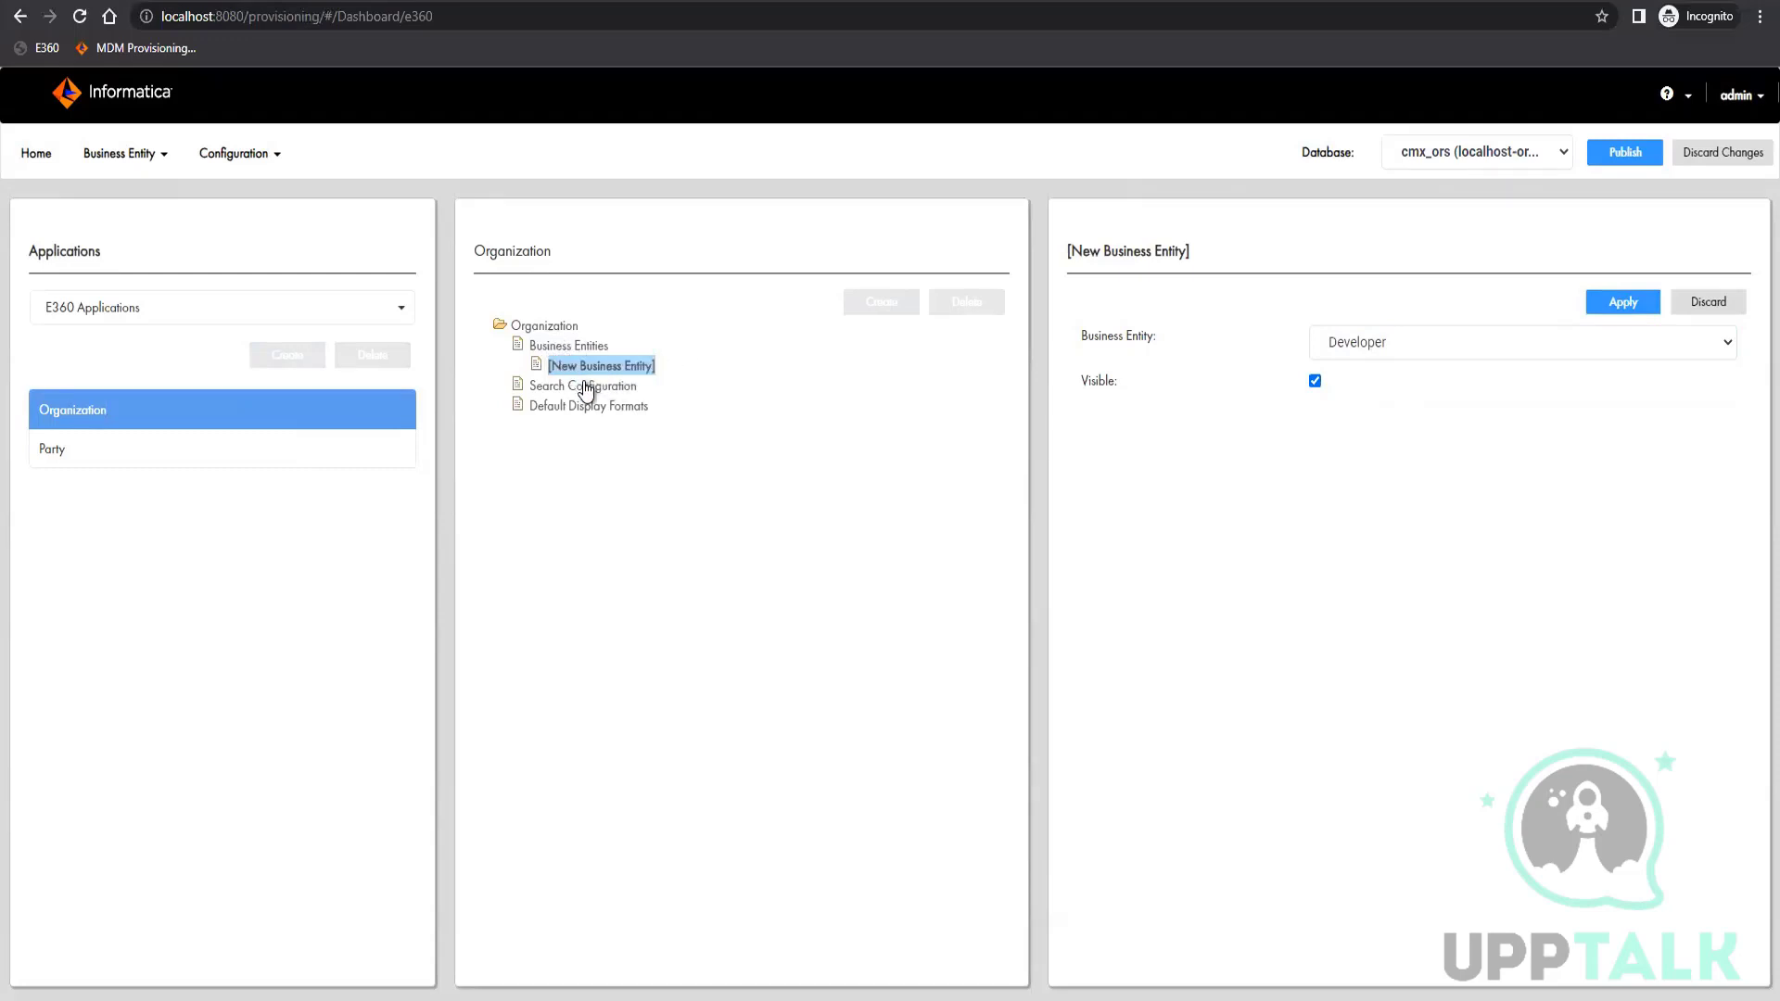
left_click(1621, 301)
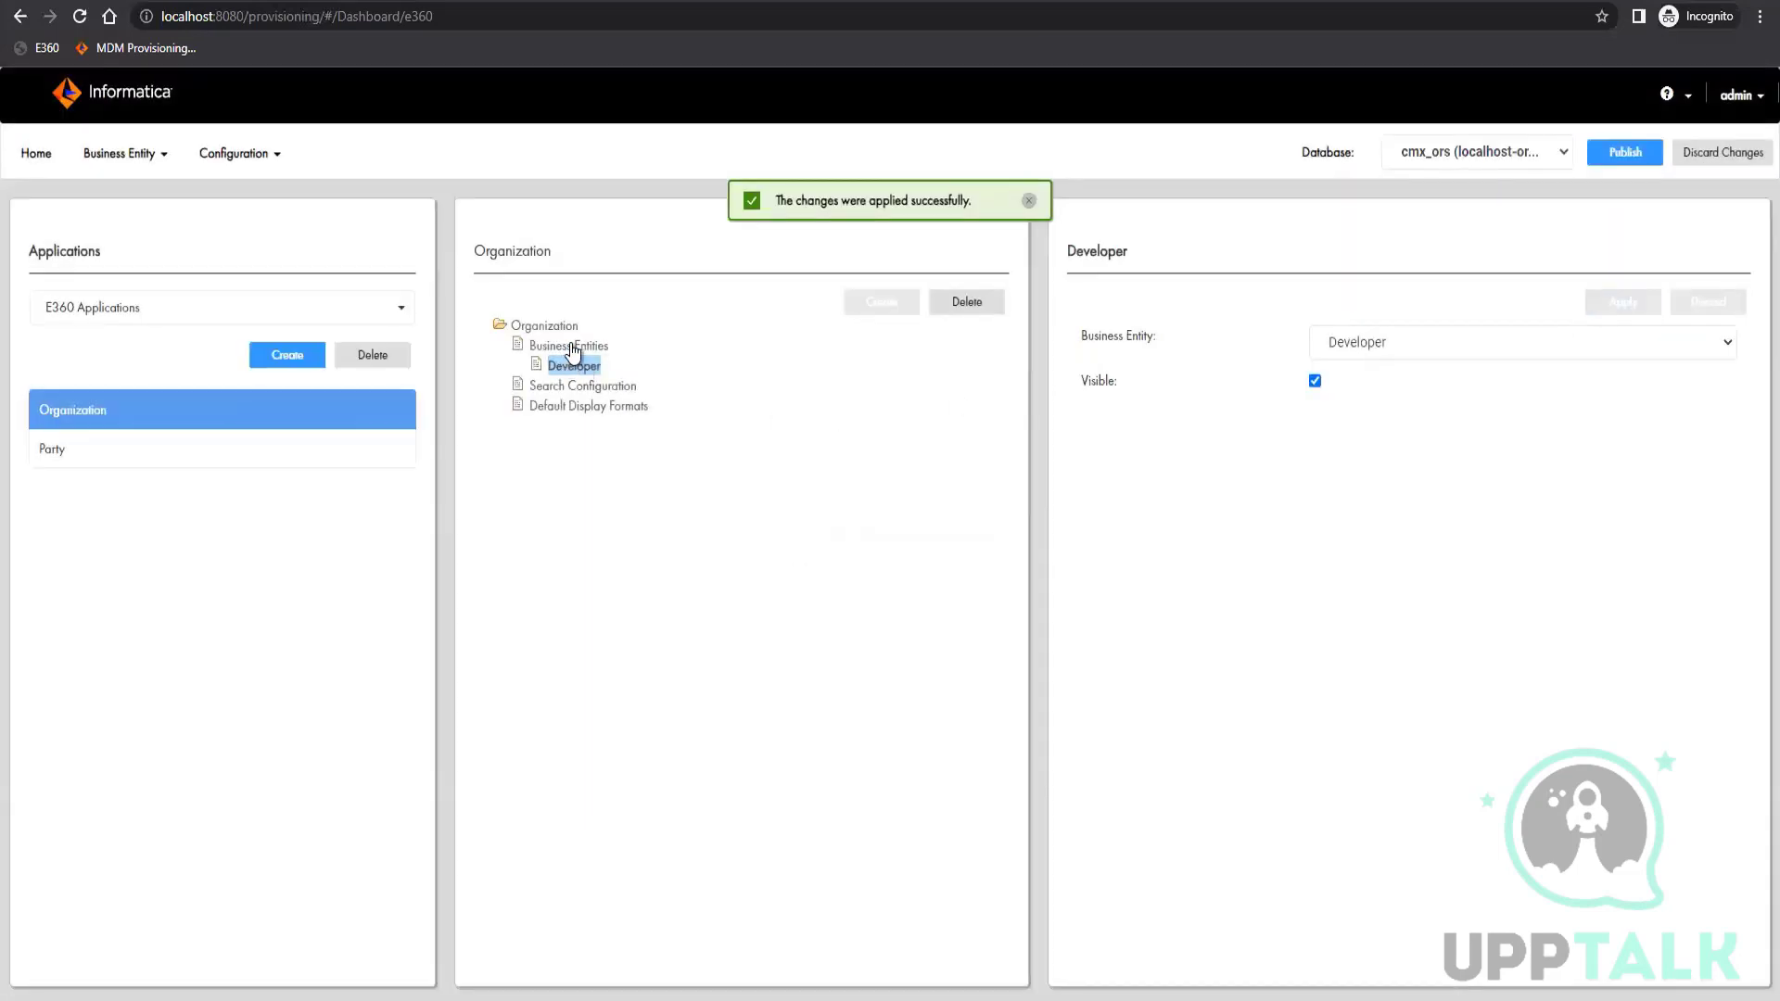
Add the Manager business entity to the Organization application, make it visible and apply the changes
left_click(881, 301)
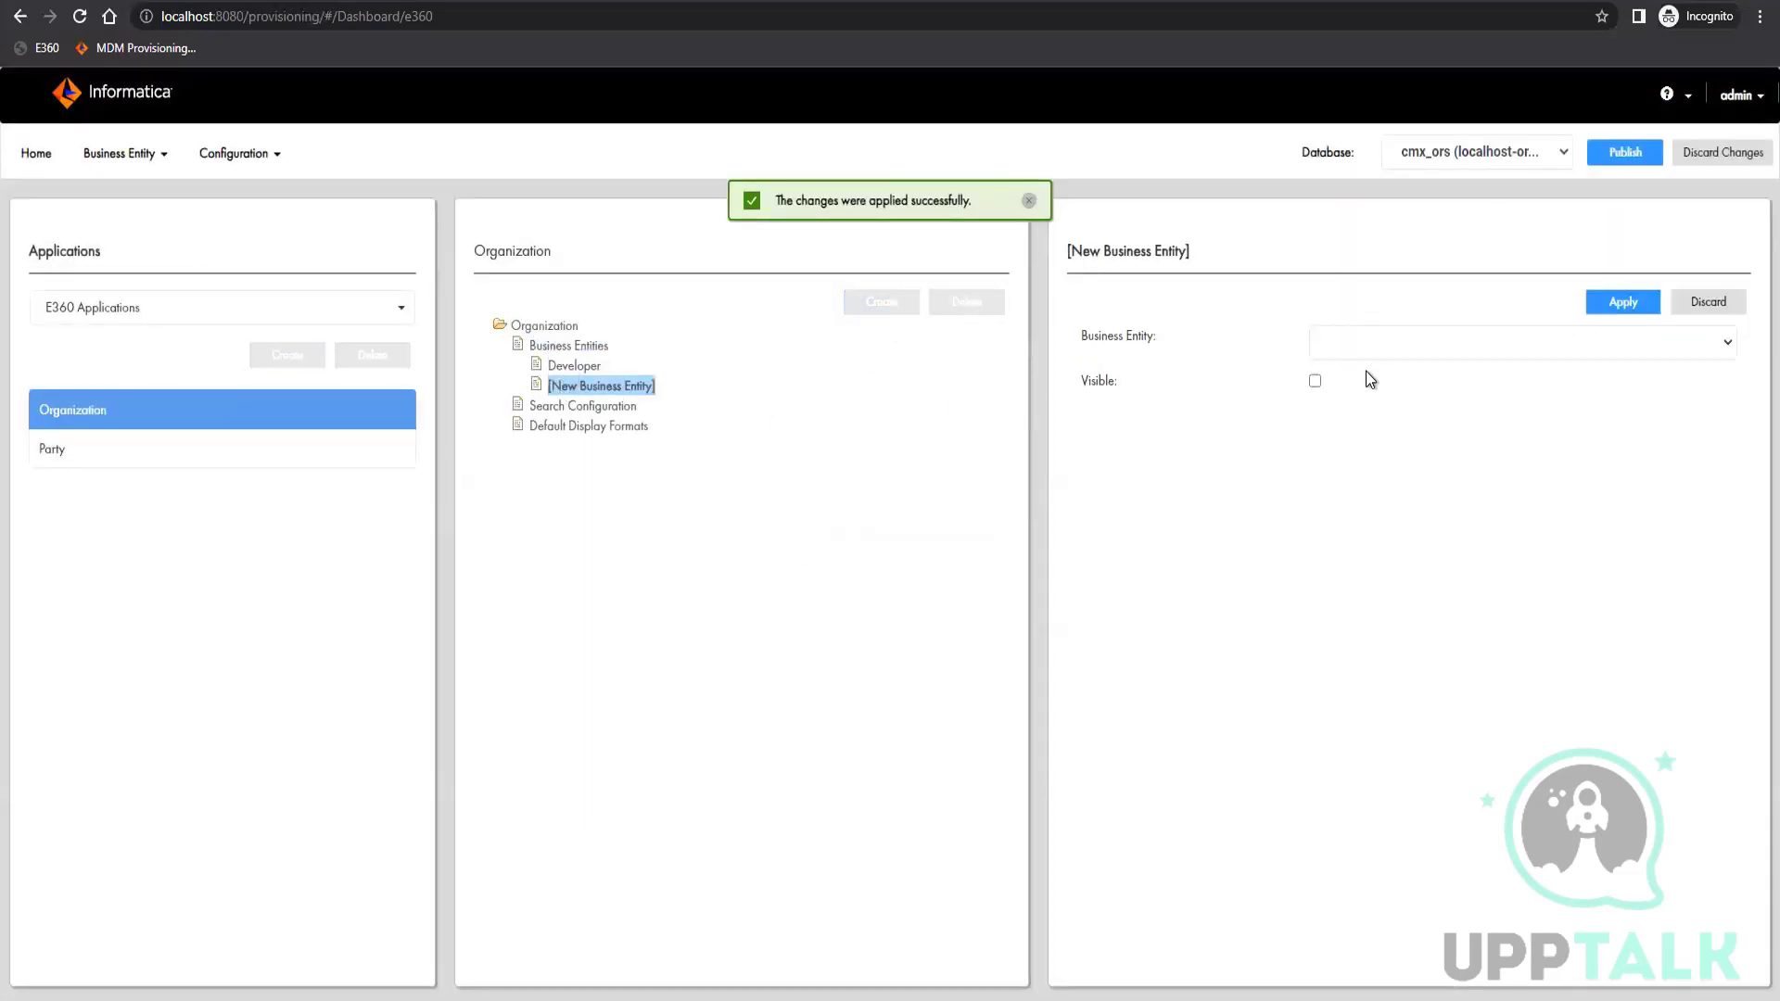
left_click(1354, 343)
left_click(1395, 384)
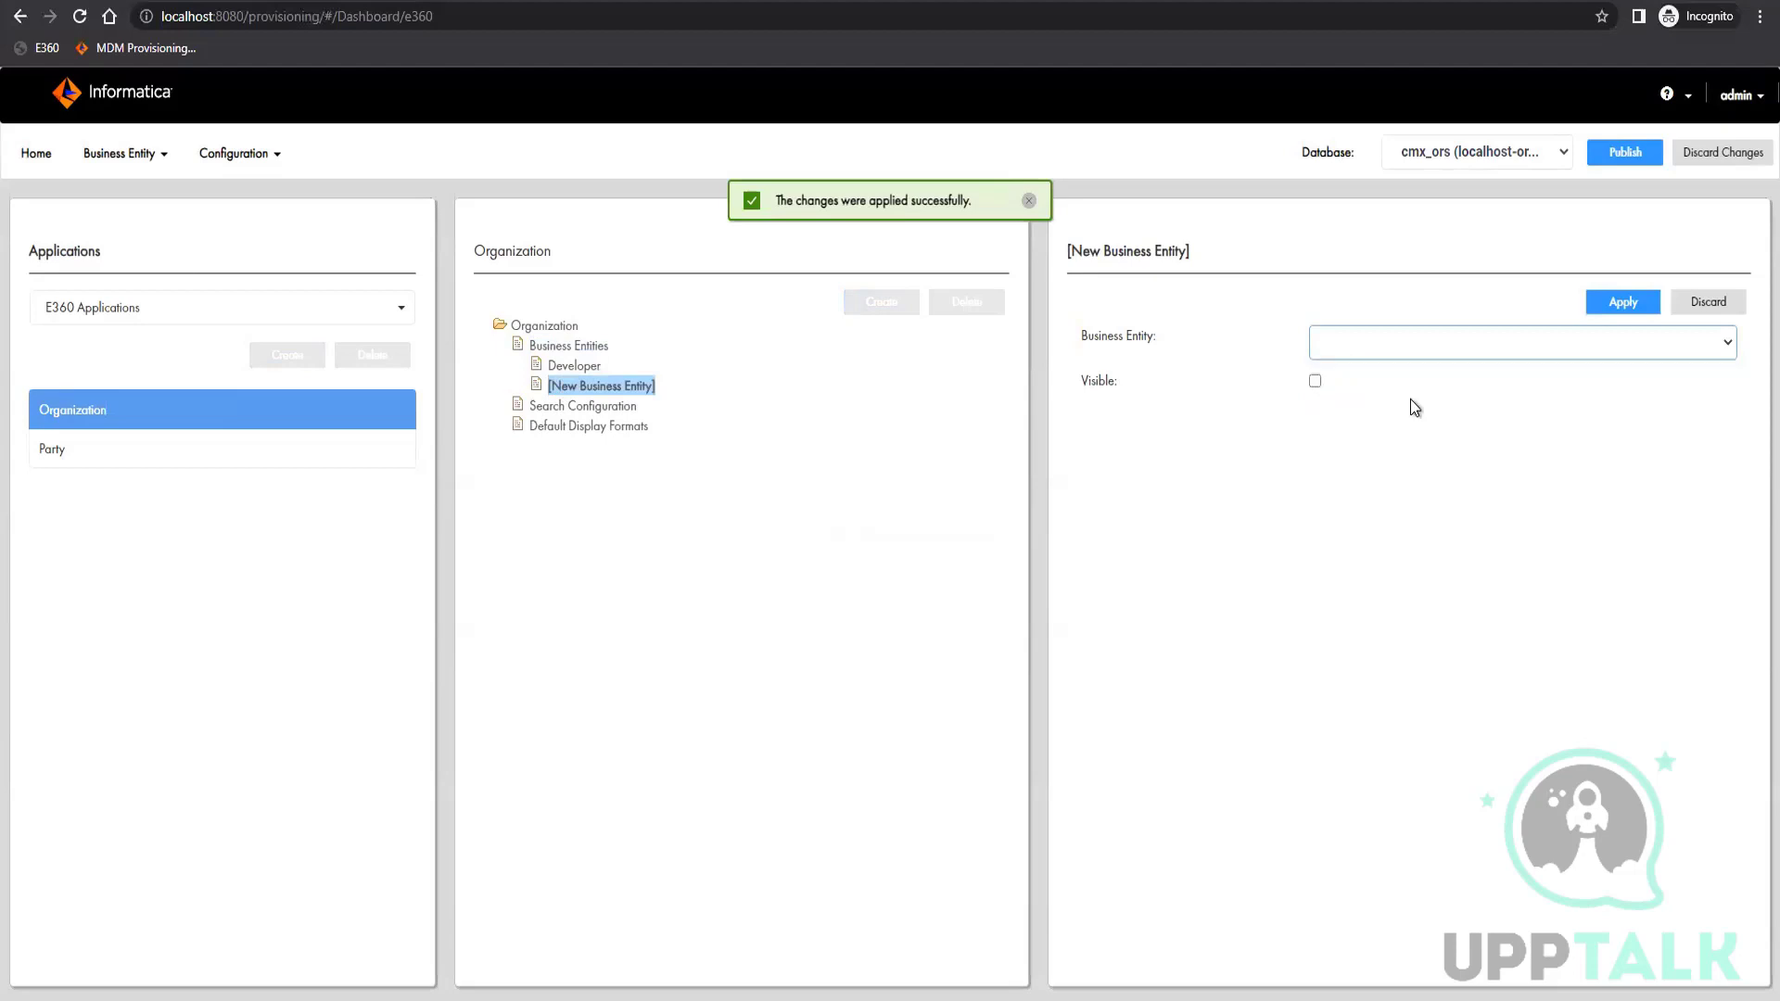
left_click(1315, 381)
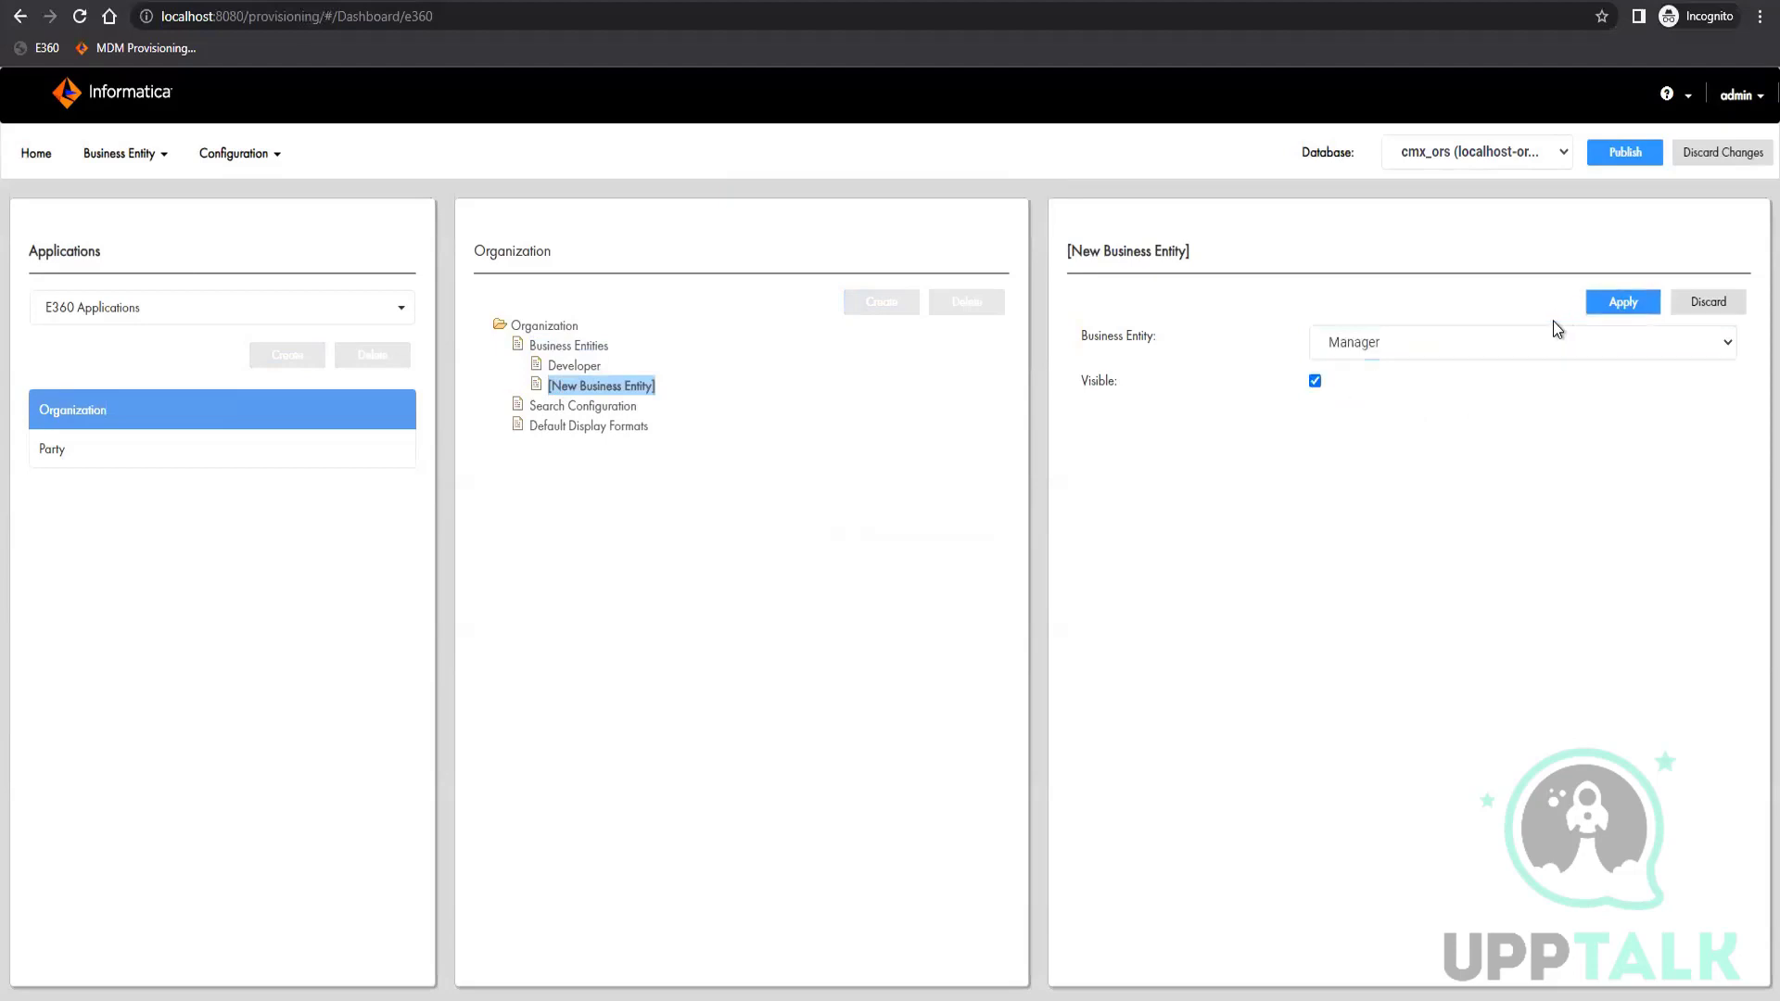
left_click(1613, 304)
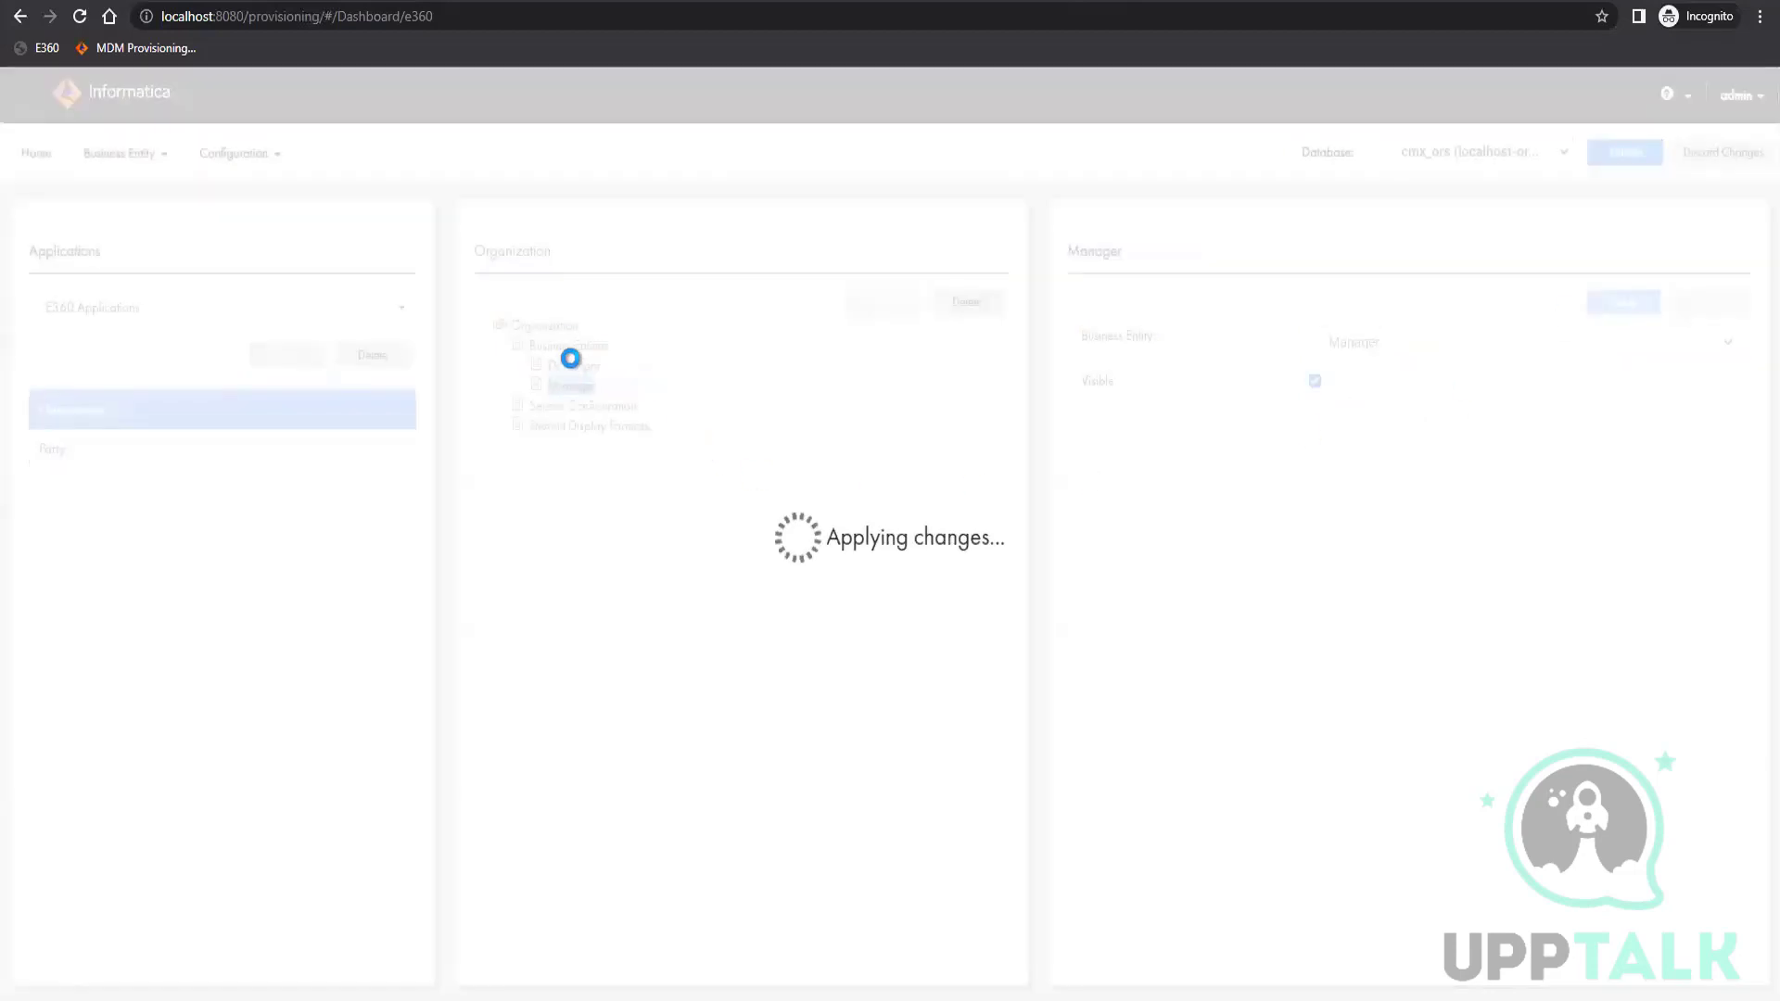
Add the TeamLead business entity to the Organization application, make it visible and apply the changes
left_click(582, 349)
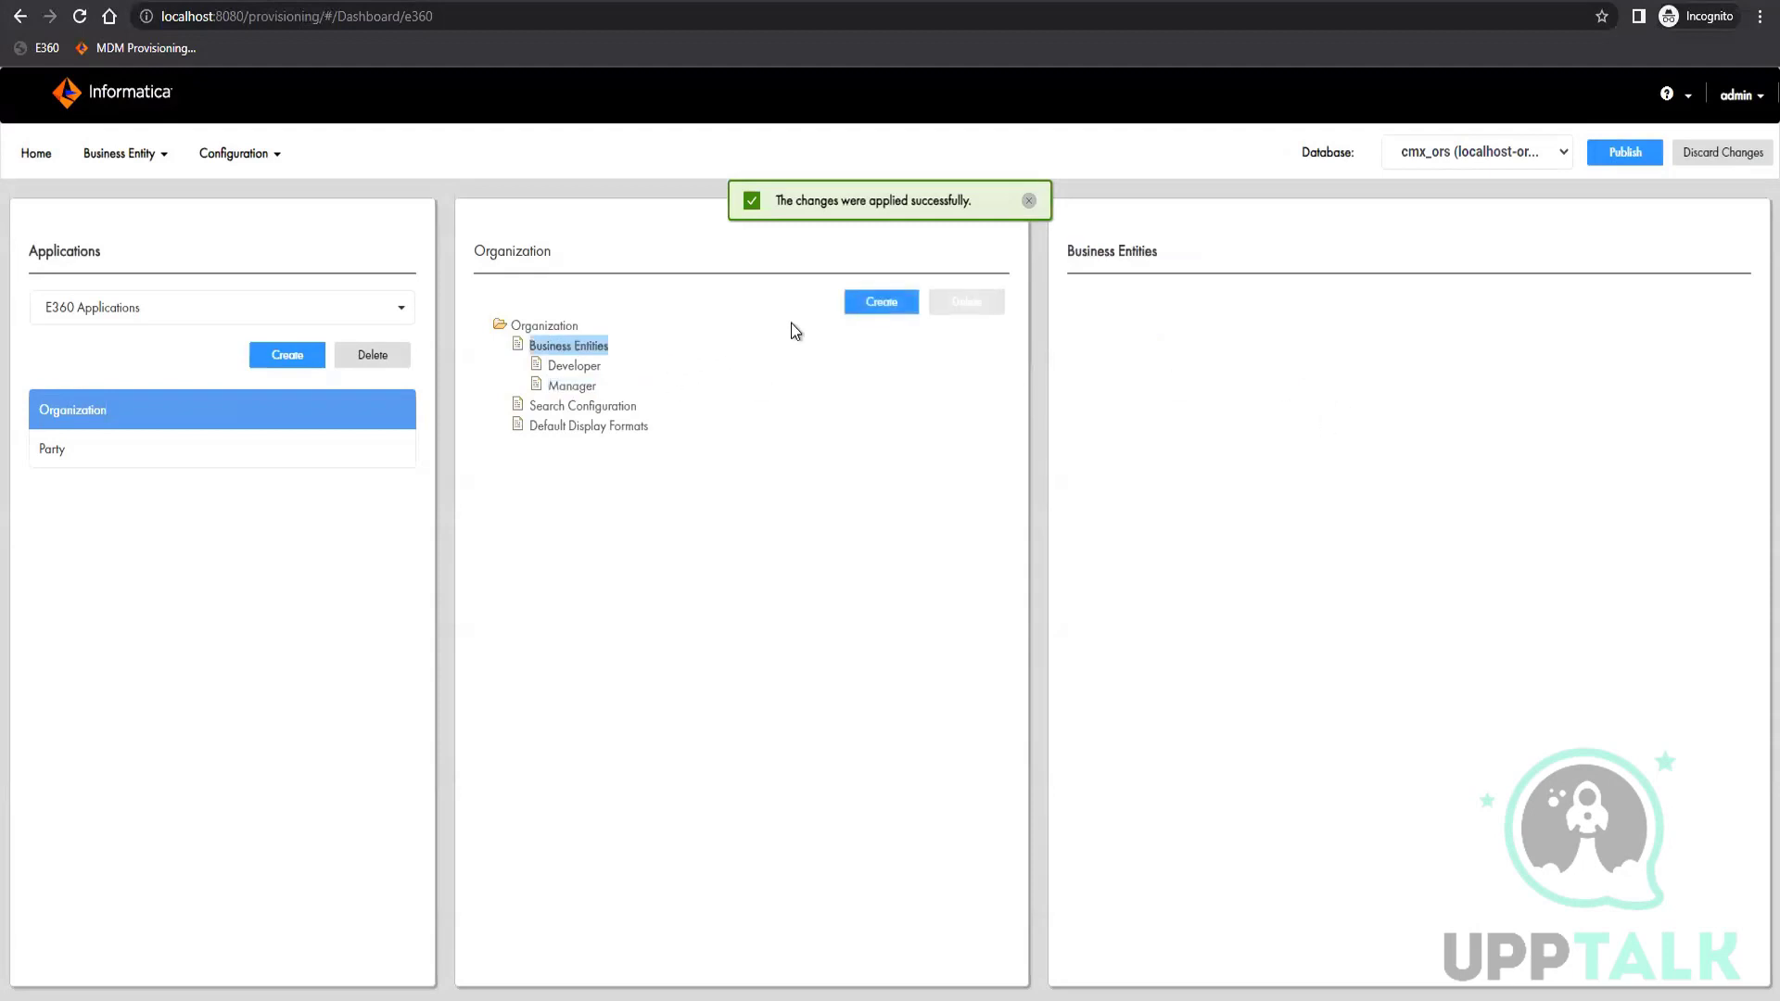
left_click(902, 303)
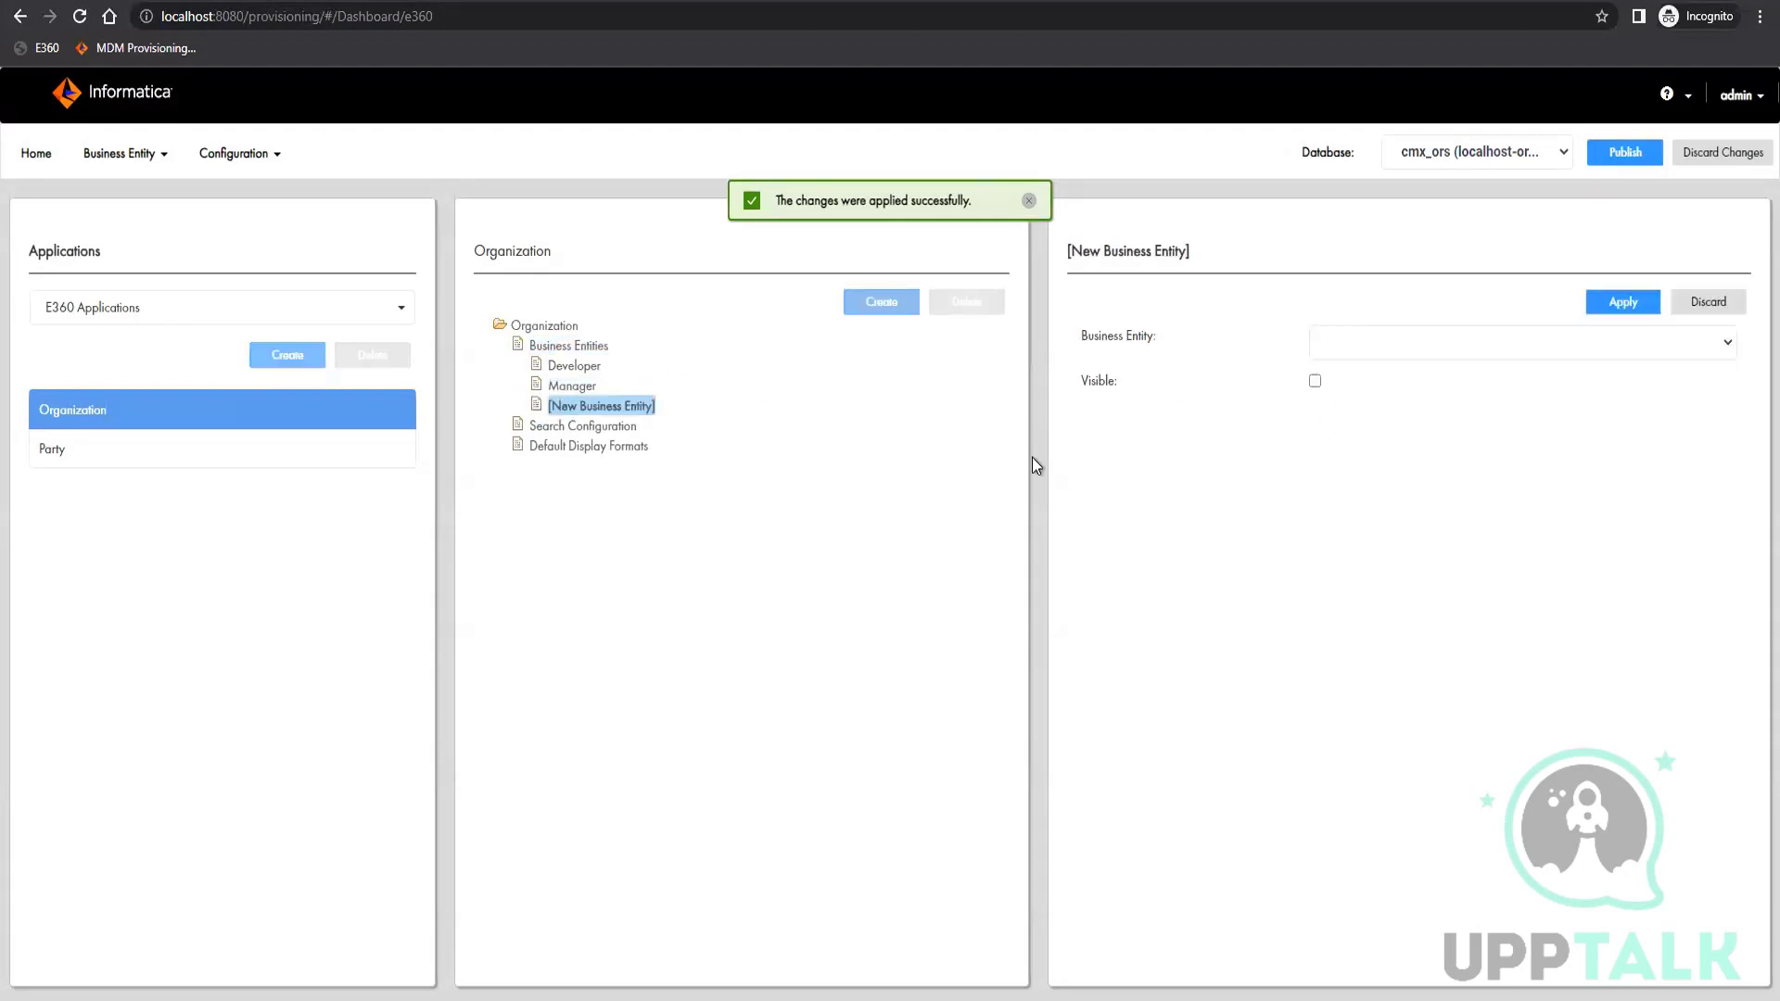
left_click(1488, 338)
left_click(1377, 387)
left_click(1316, 380)
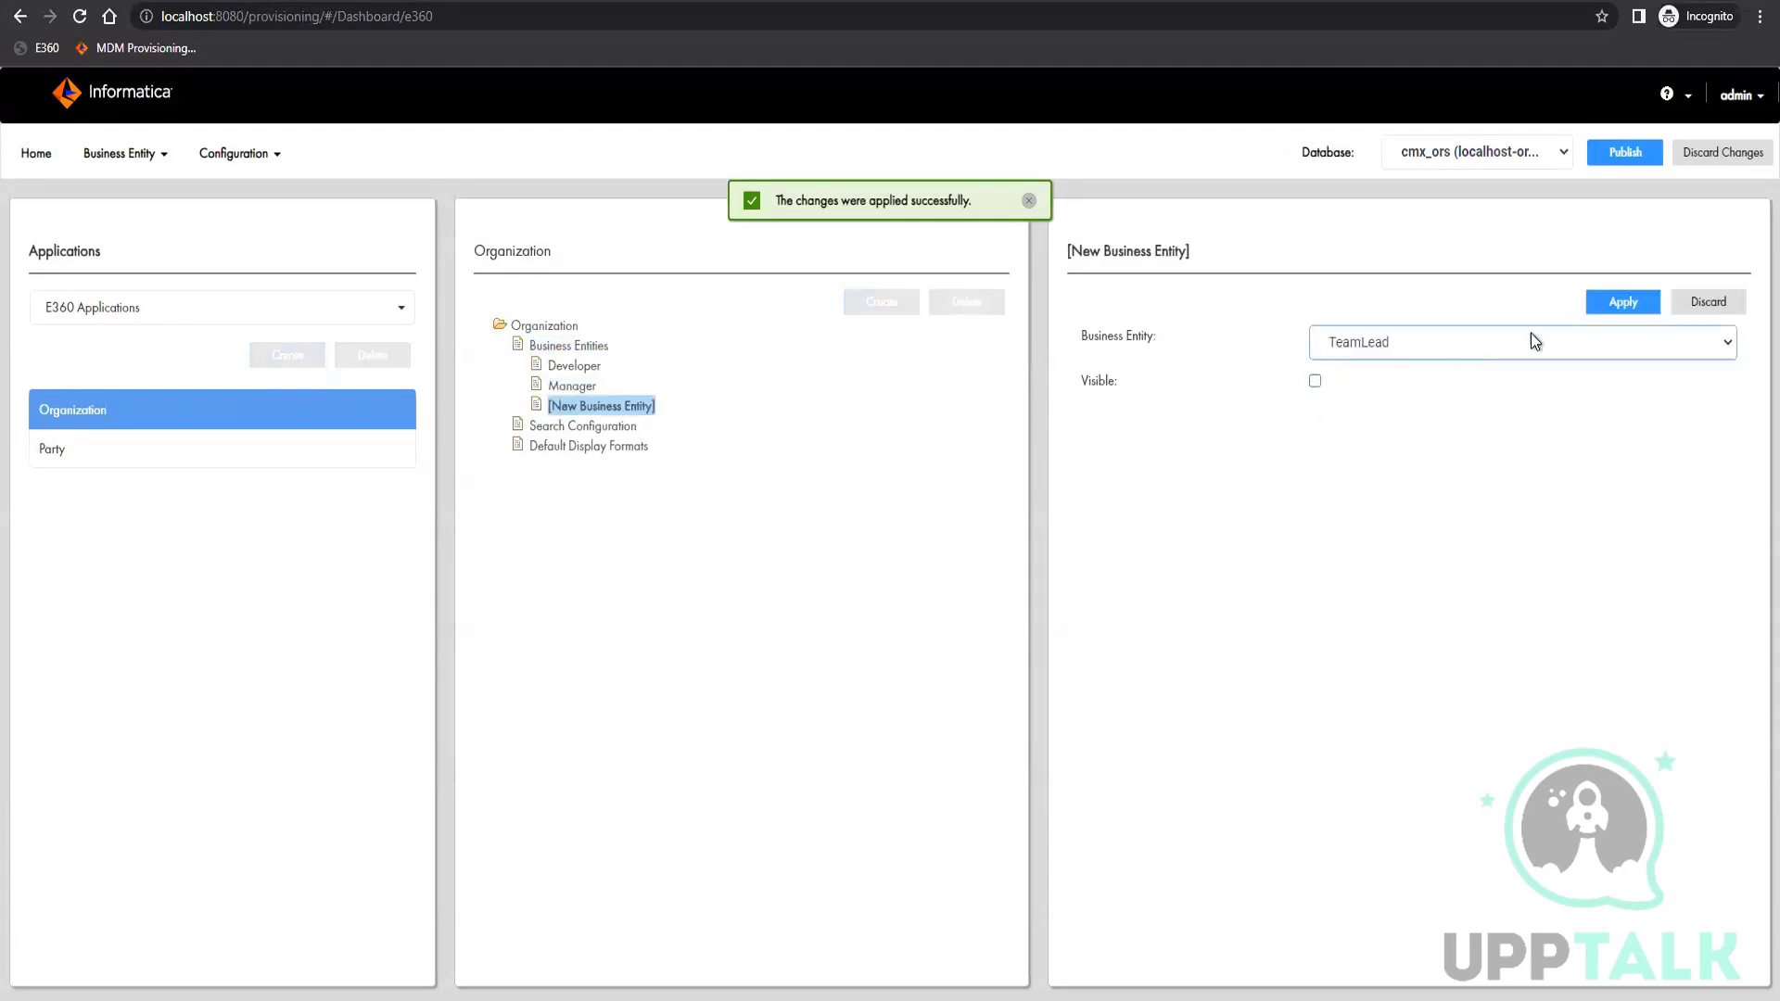
left_click(1625, 298)
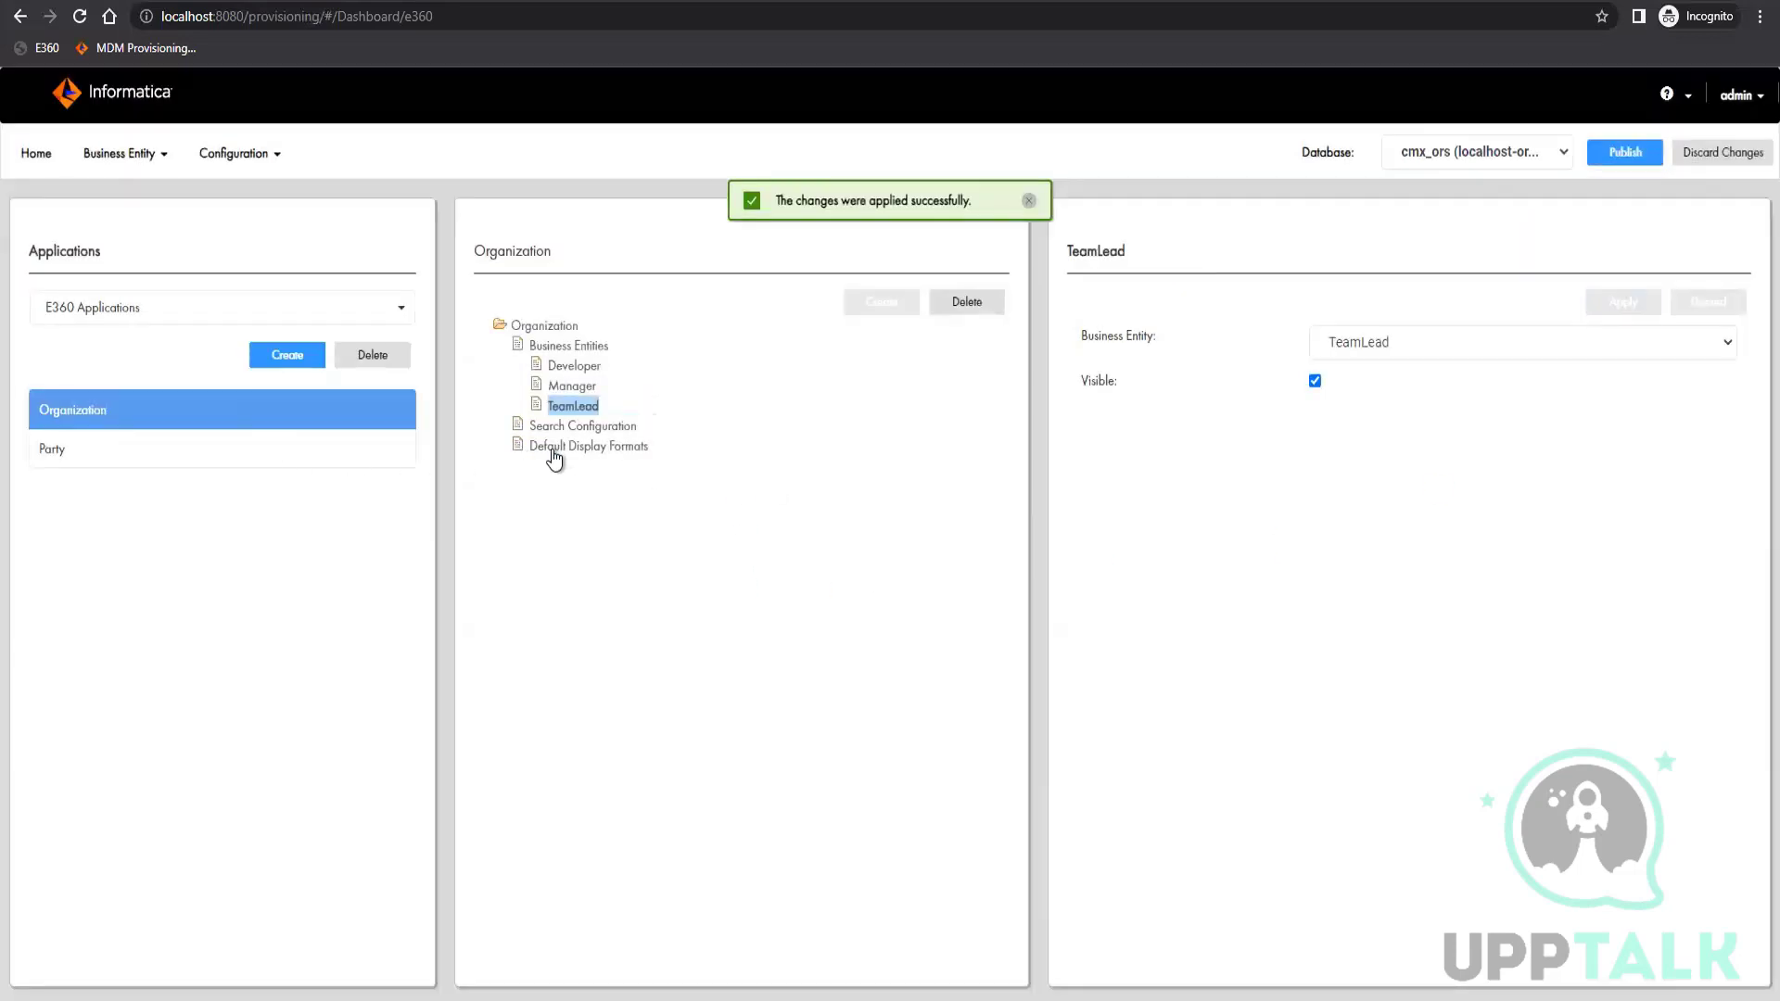
Try to add a search configuration with the Party Search View to the Party application and save the changes
left_click(172, 461)
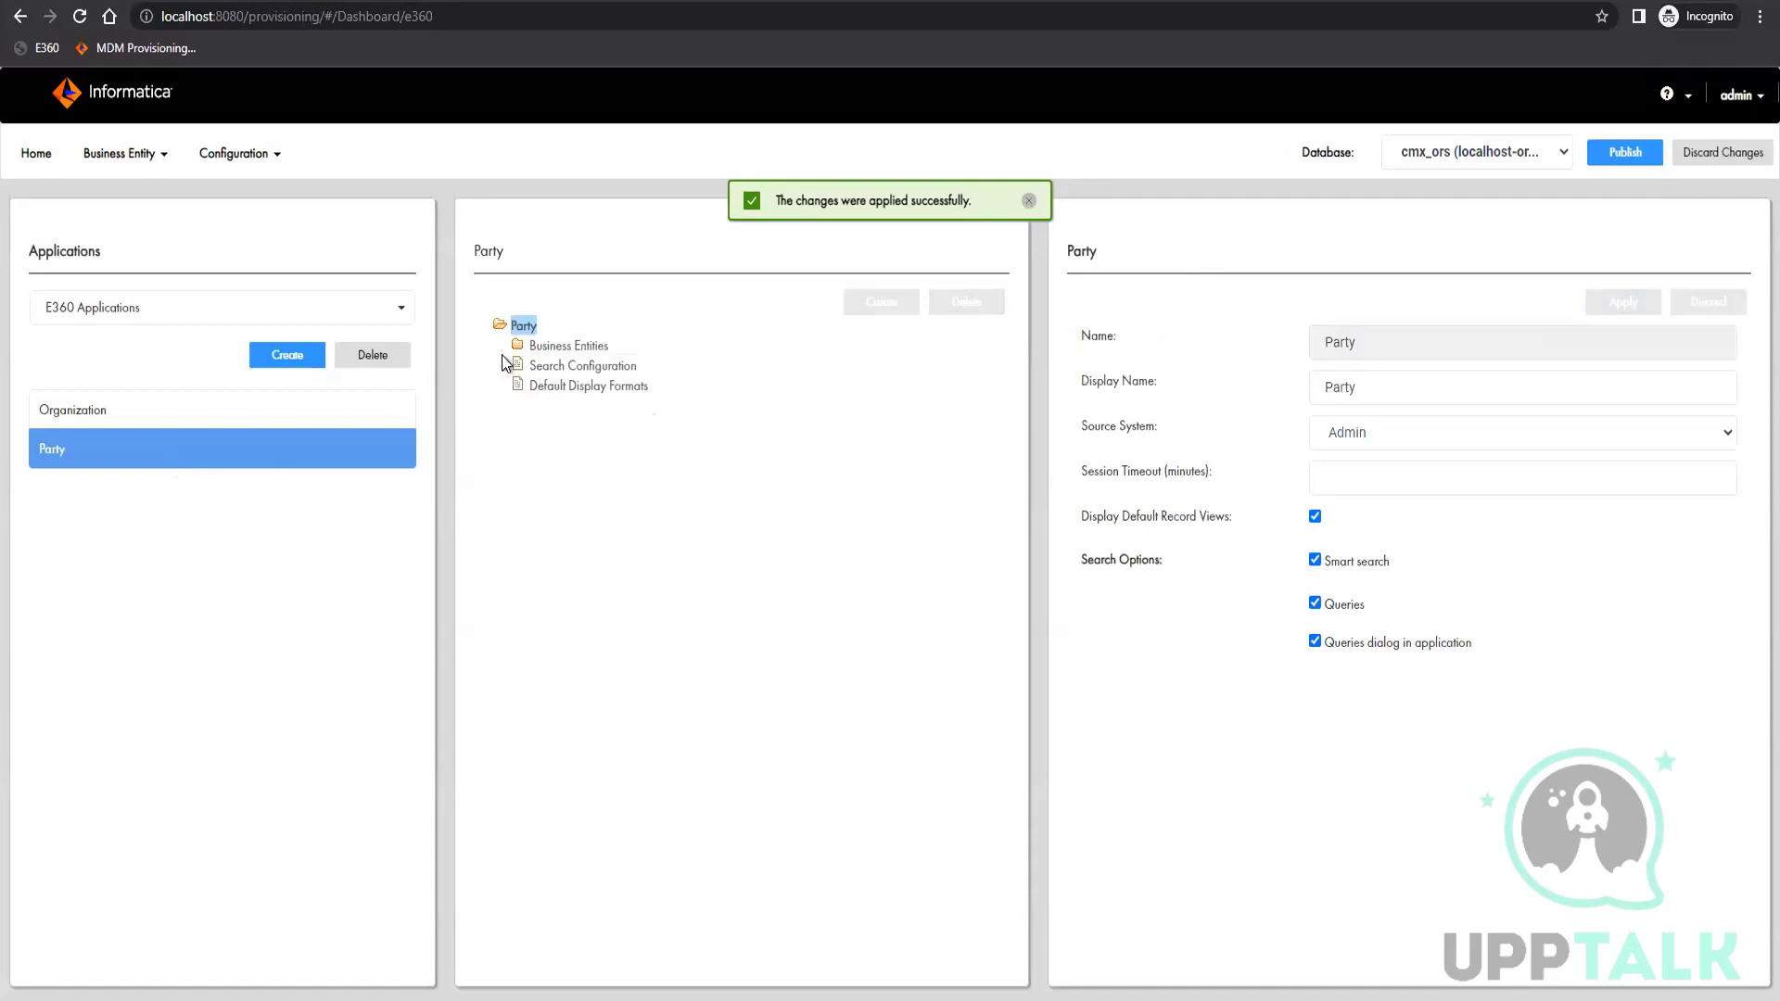
left_click(578, 371)
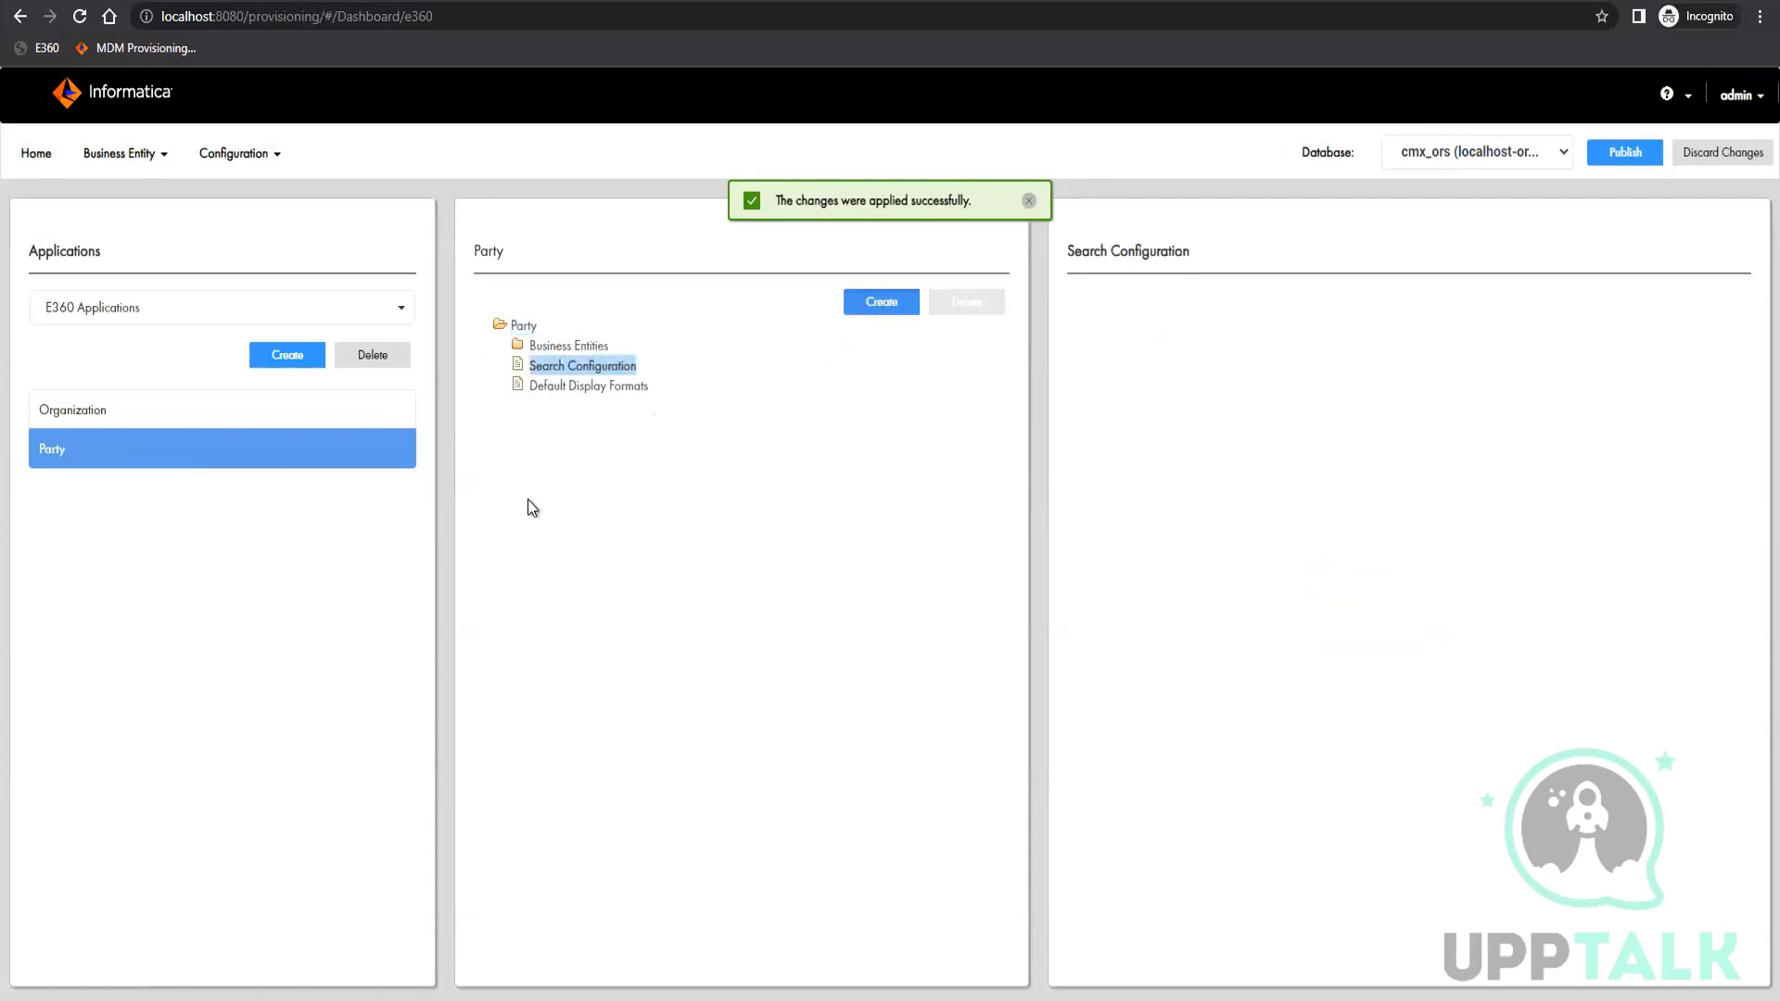
left_click(1344, 349)
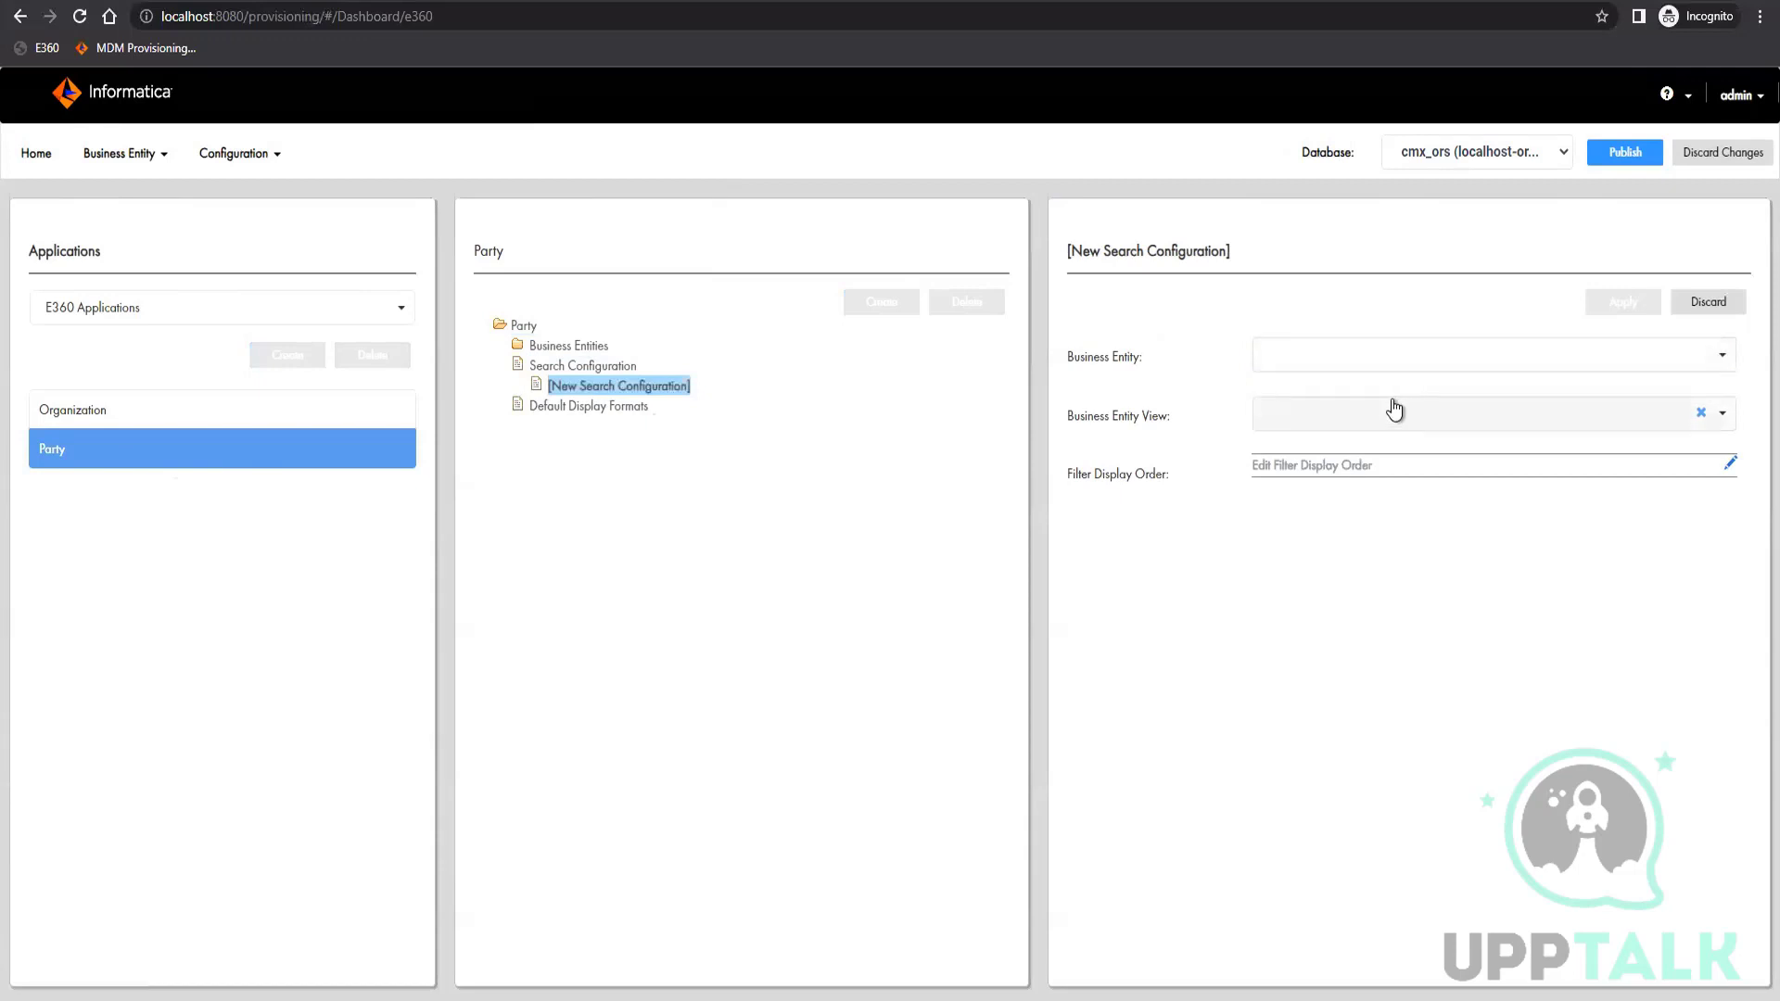
left_click(1587, 425)
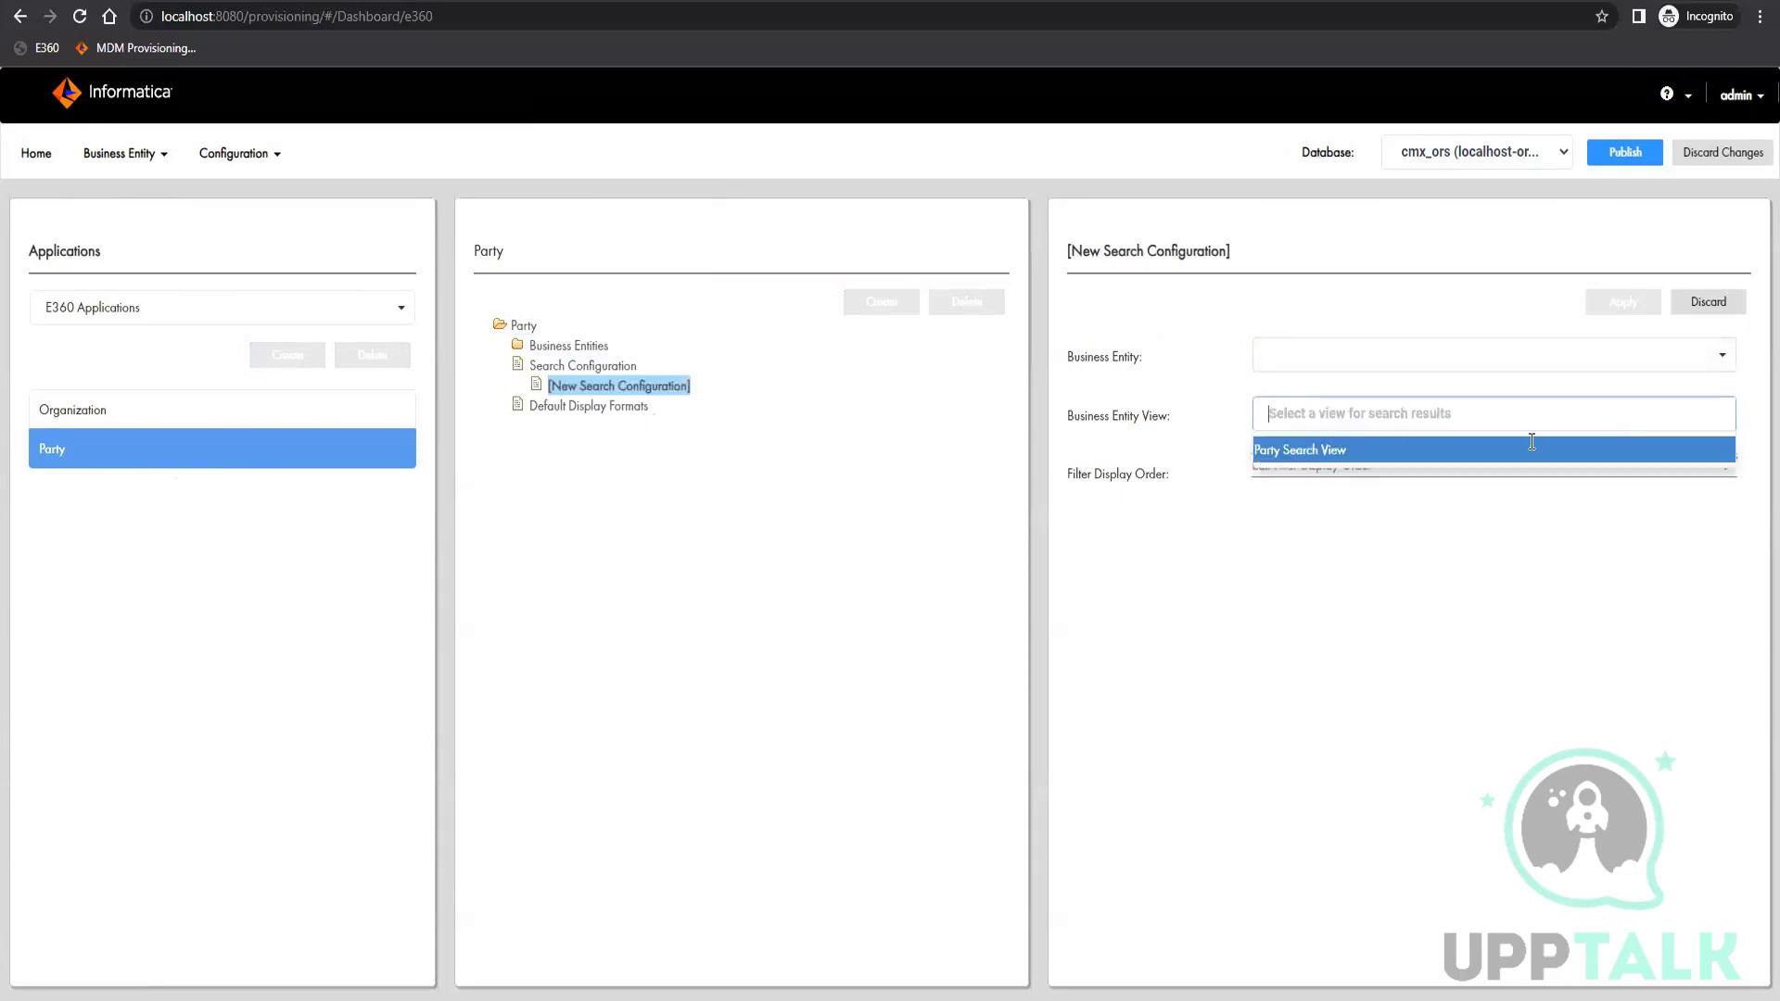
left_click(1307, 453)
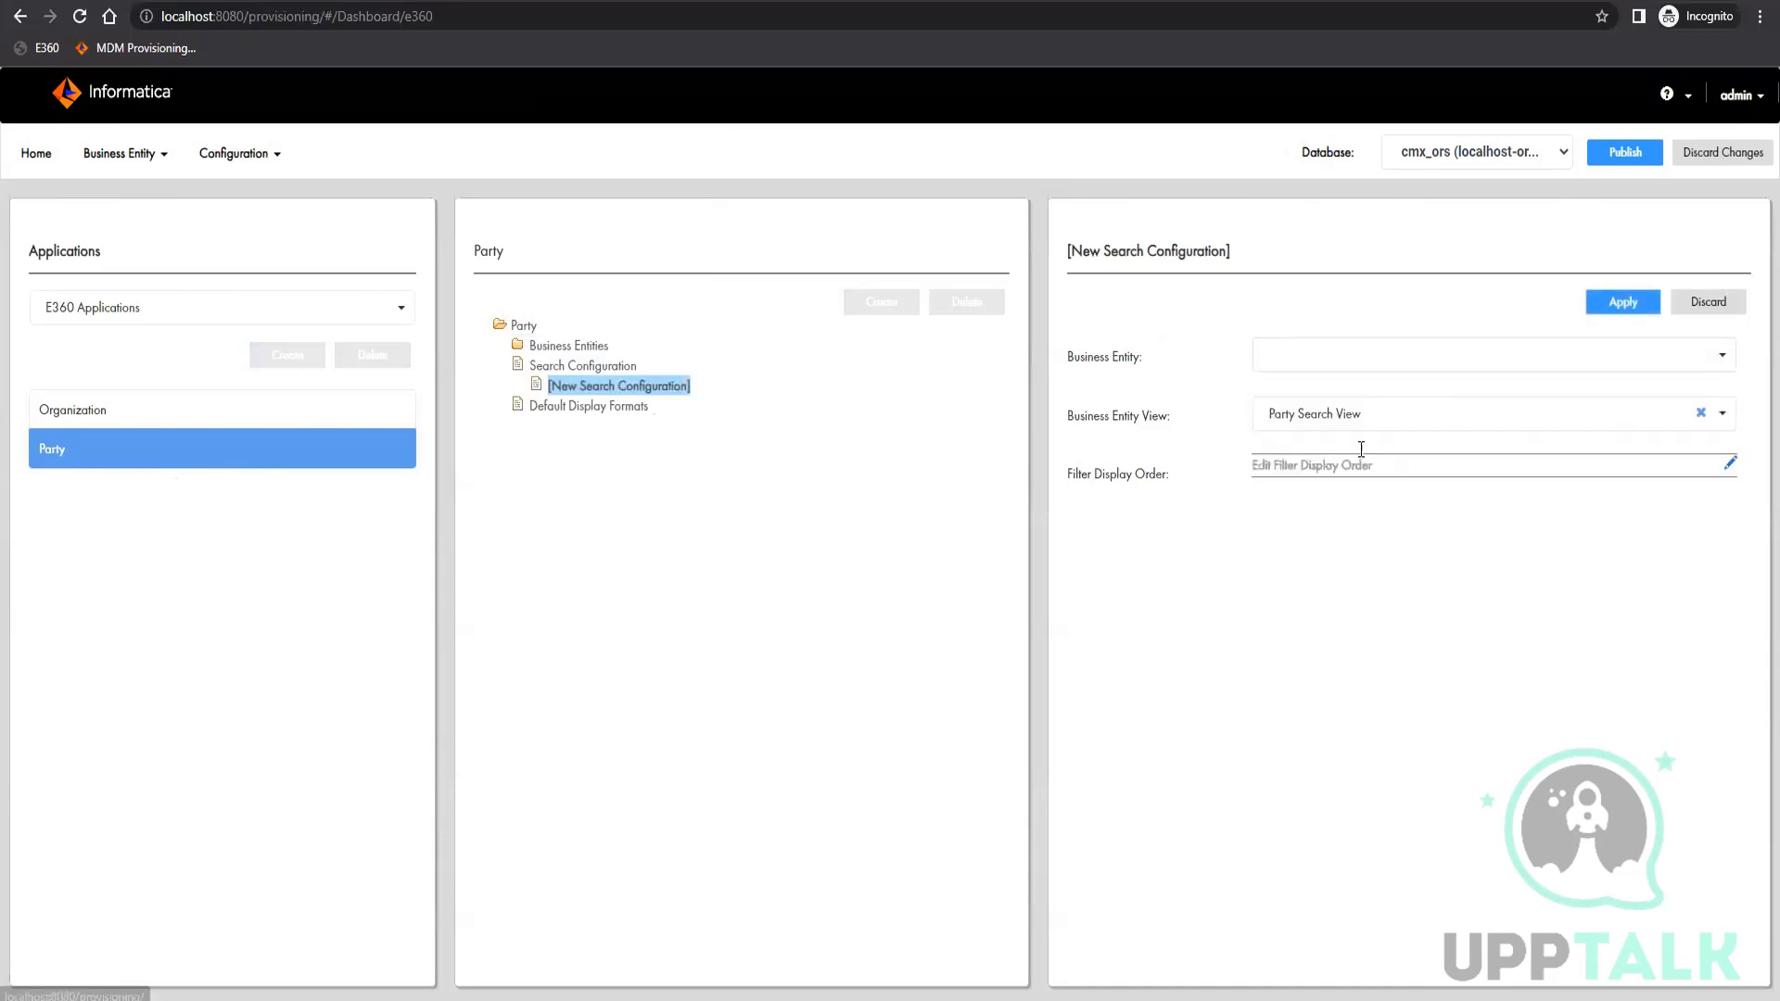
left_click(1721, 350)
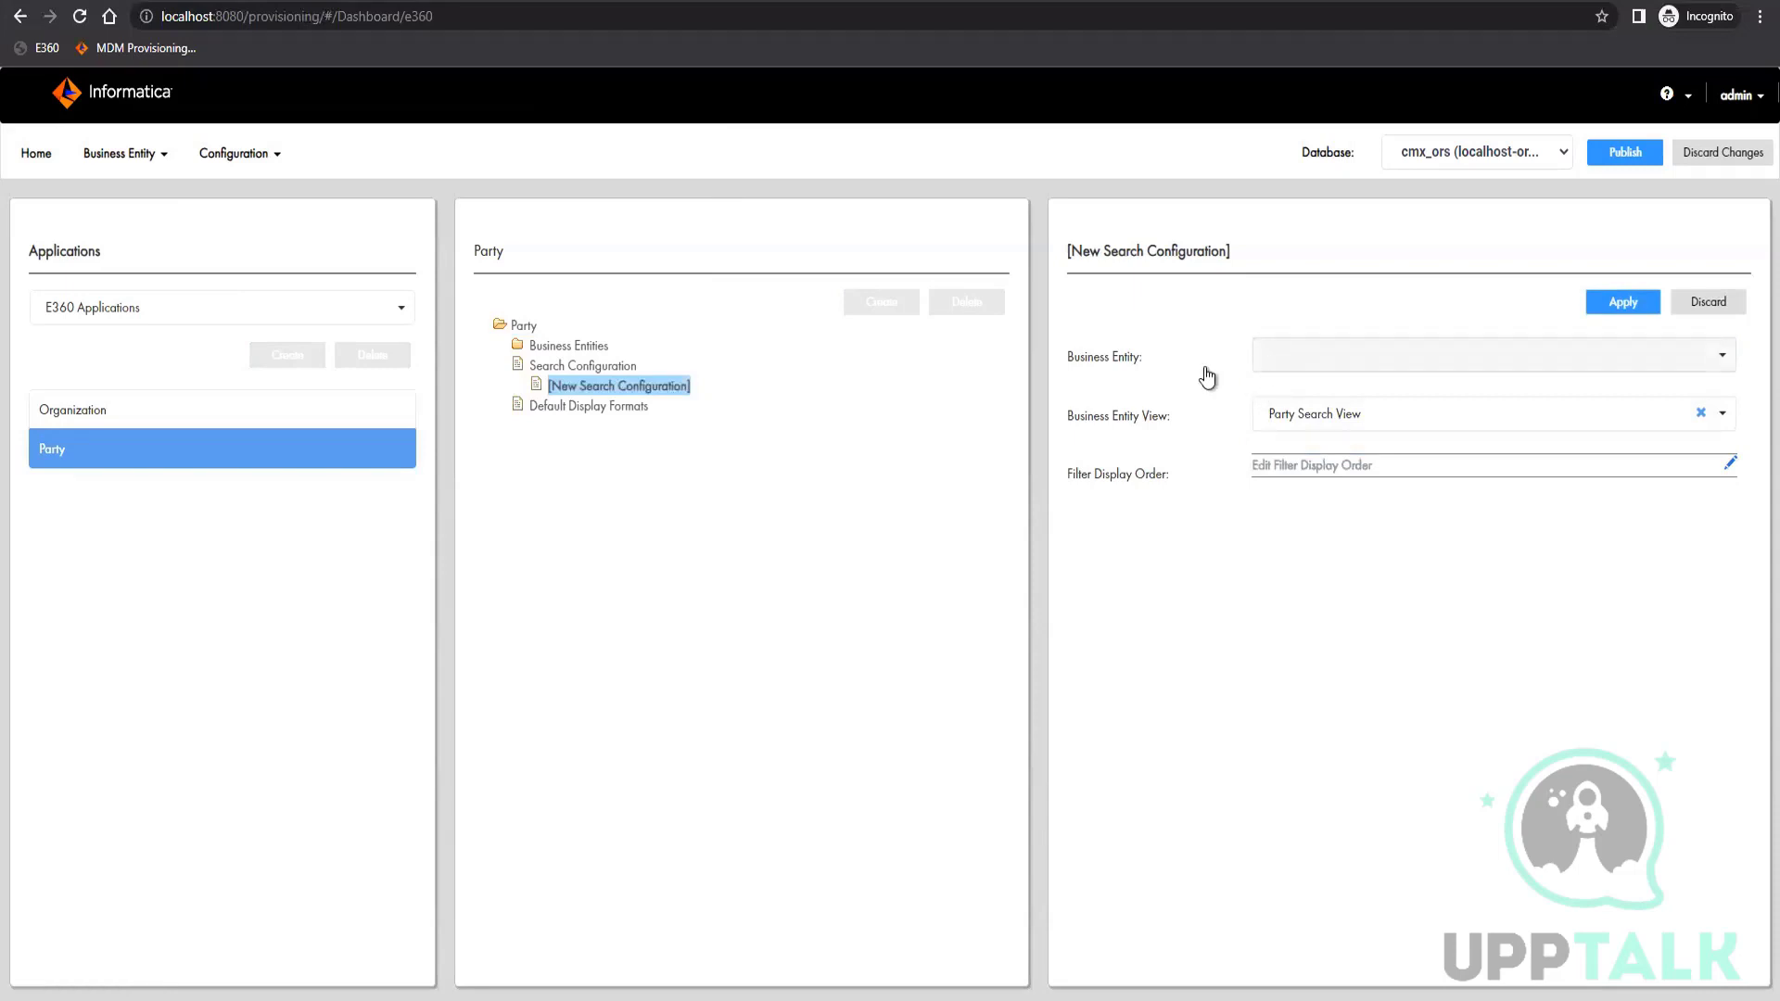
left_click(573, 346)
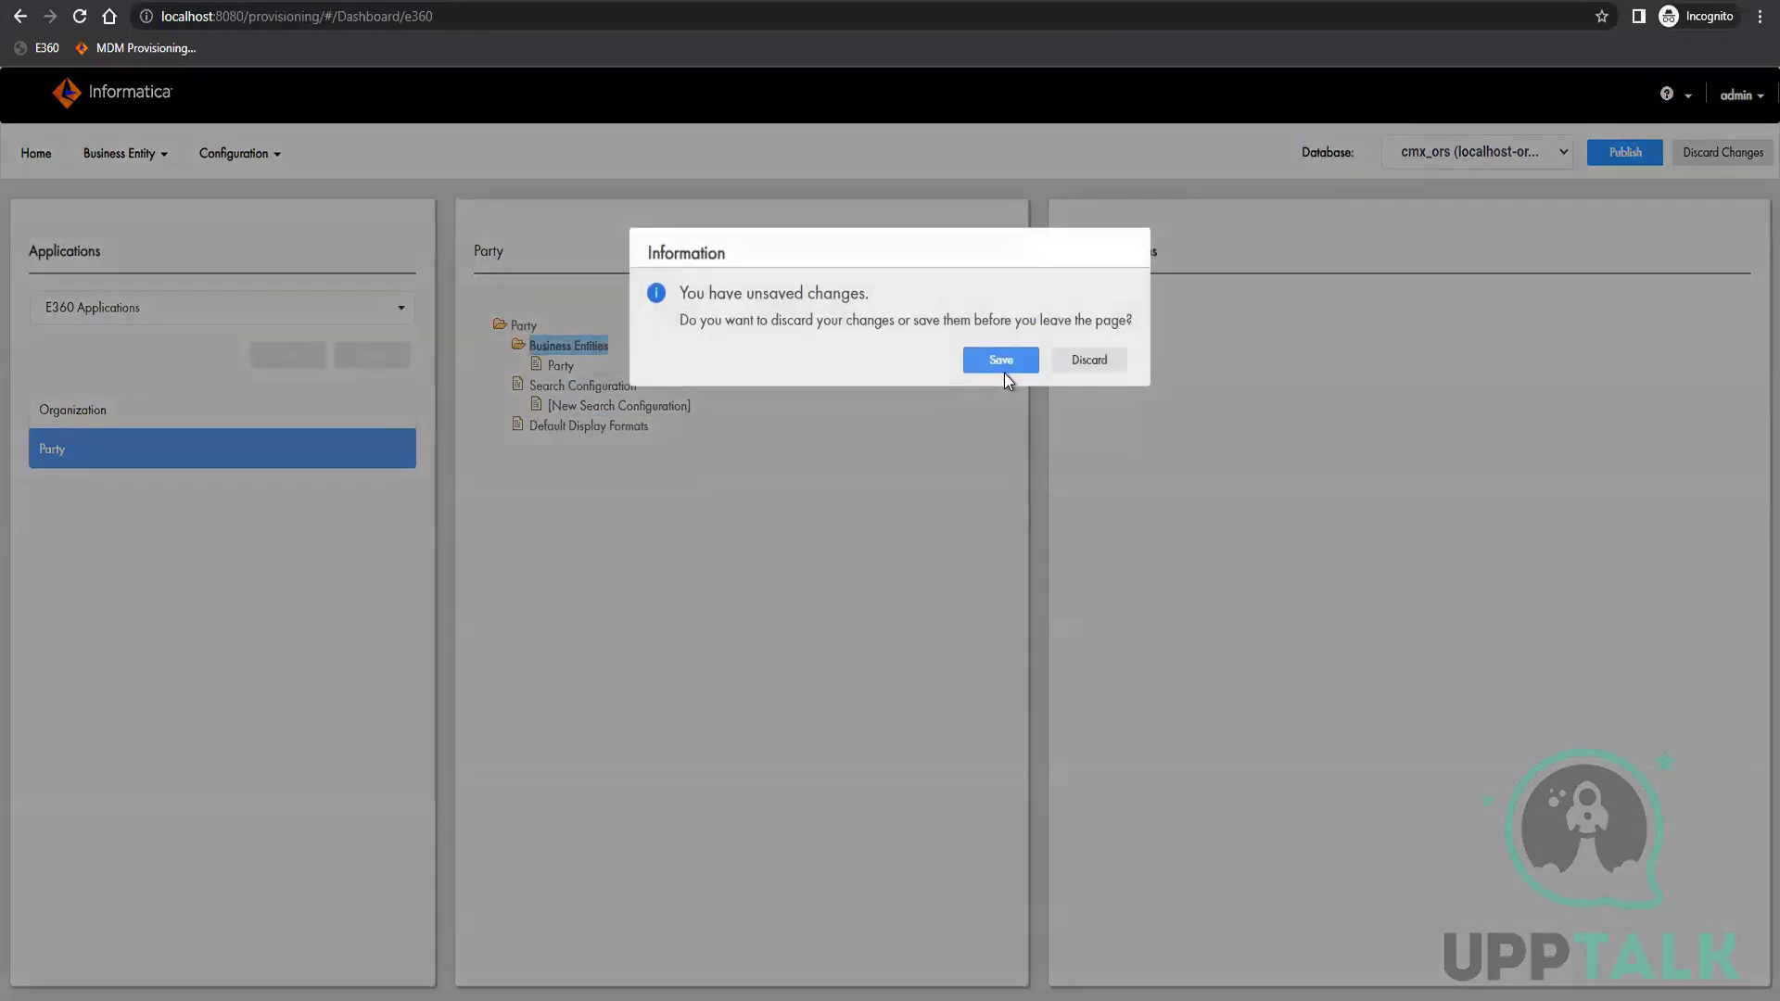
left_click(1002, 359)
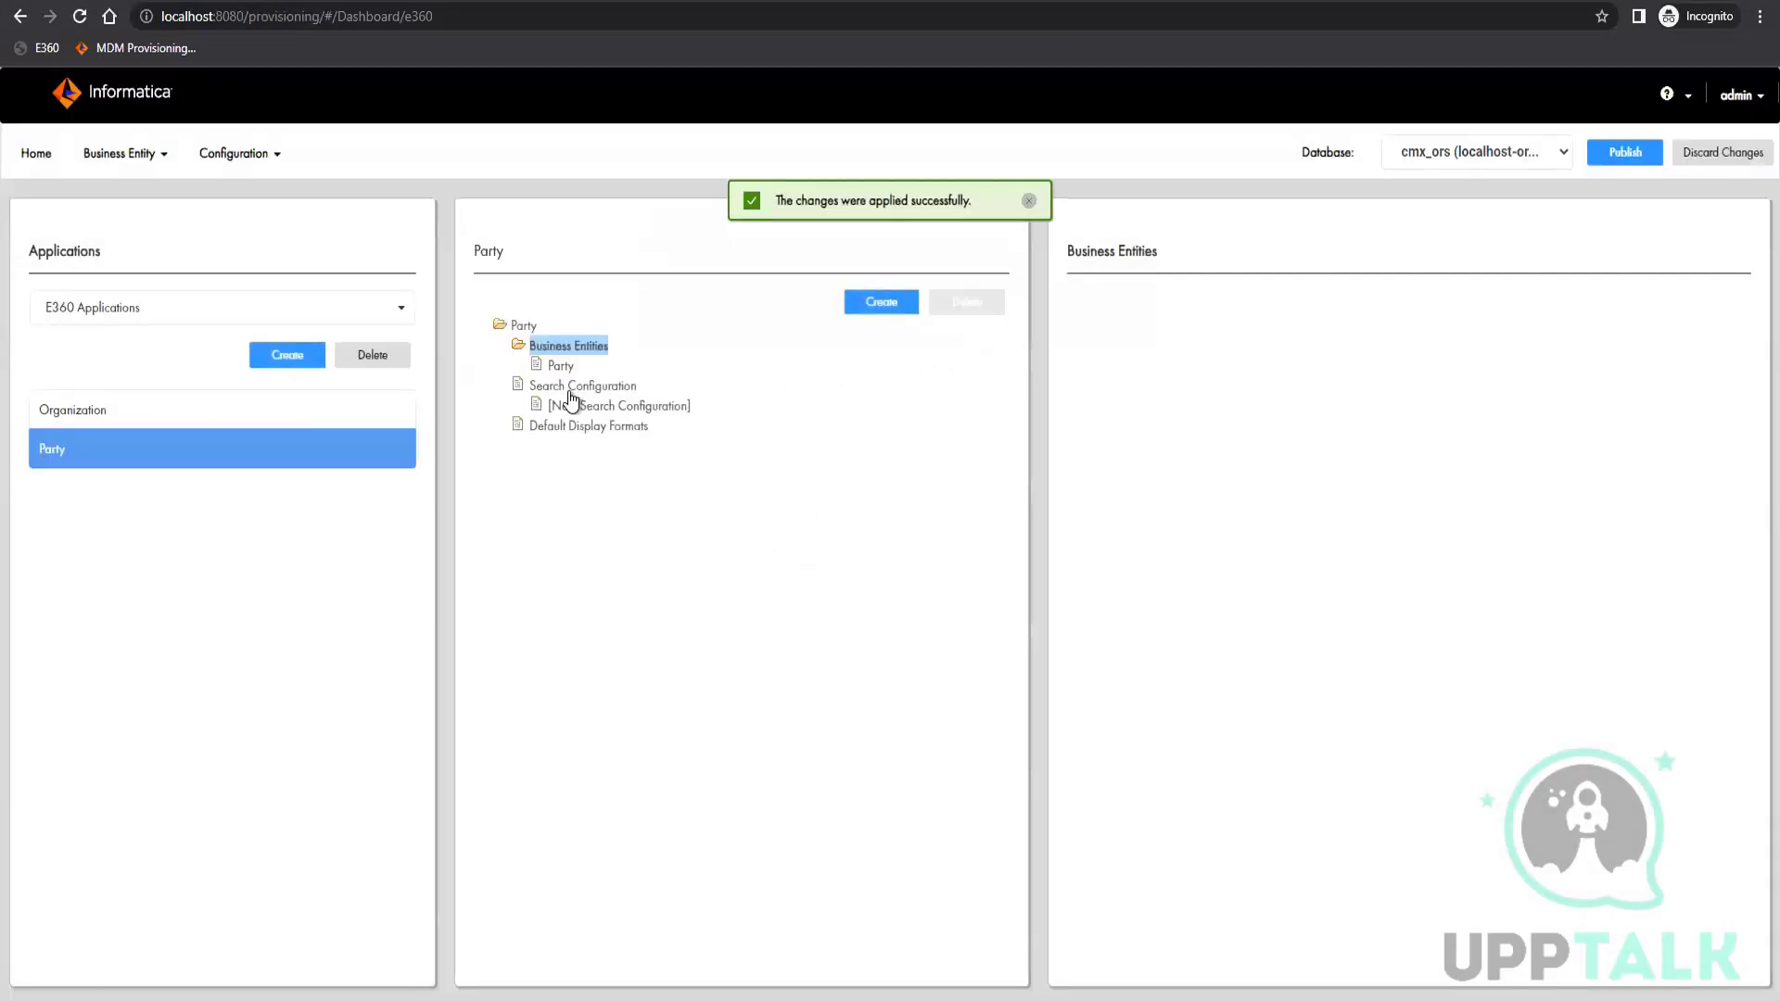
Check the Party application's Party business entity and its new search configuration, and publish the changes
left_click(558, 367)
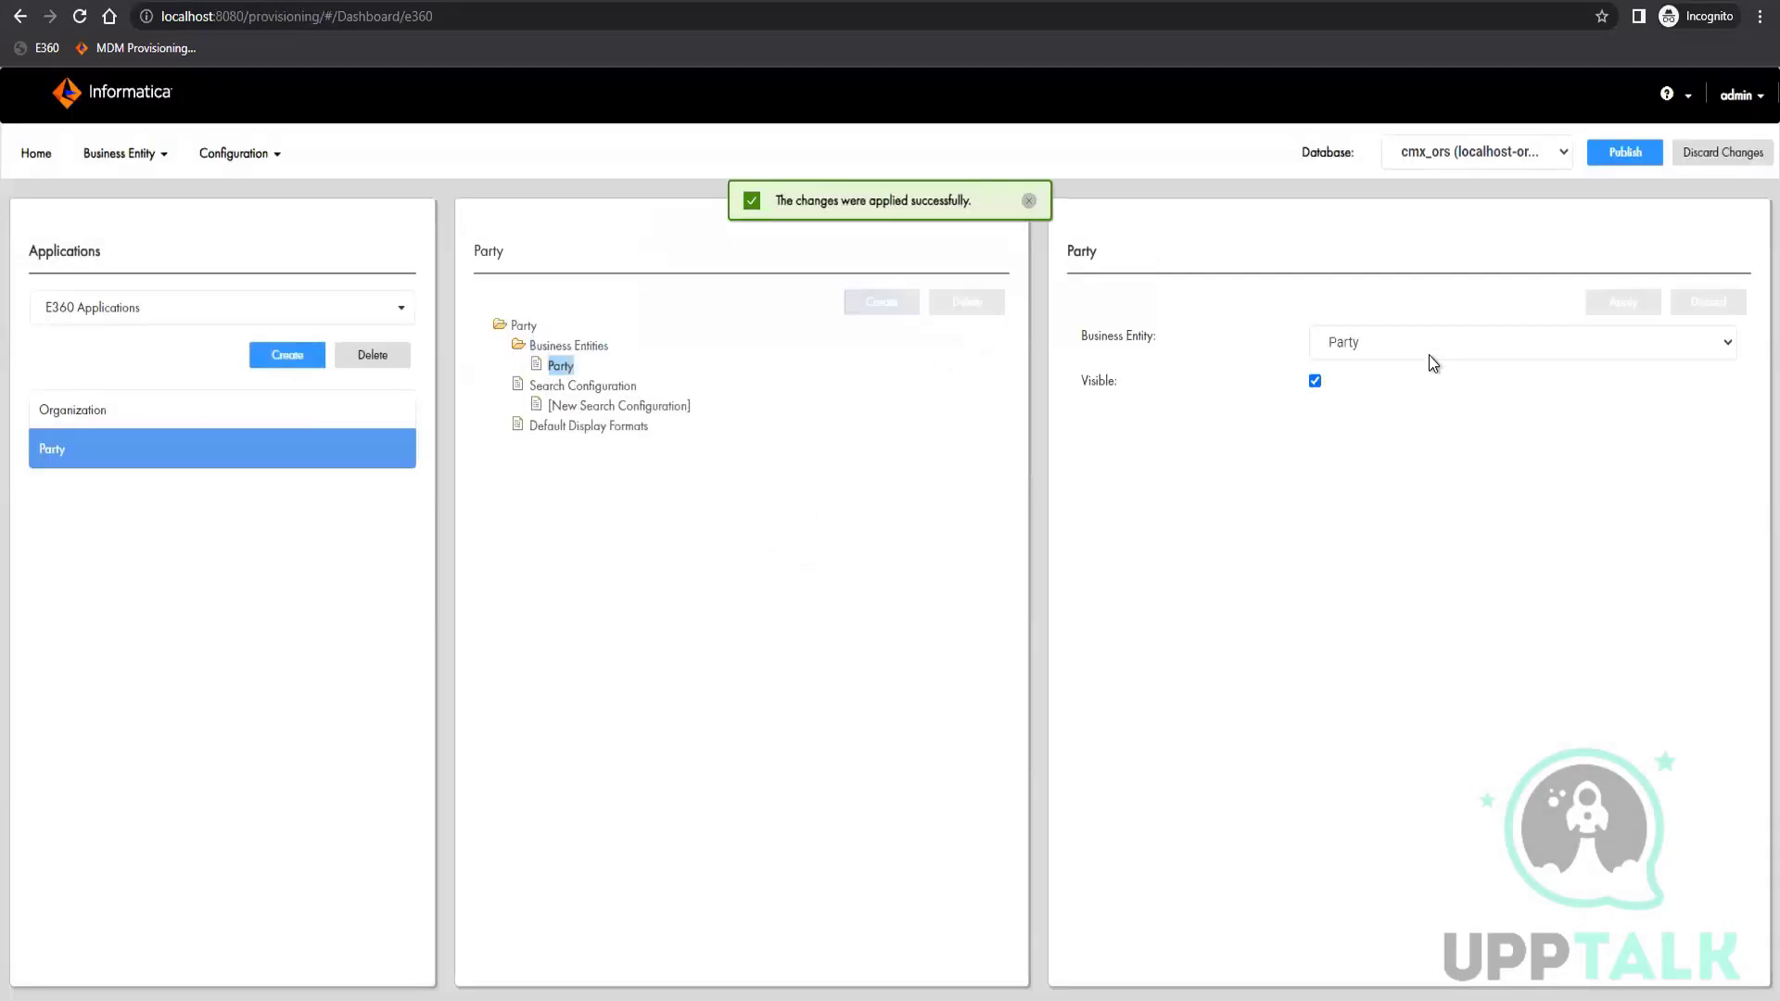
left_click(580, 387)
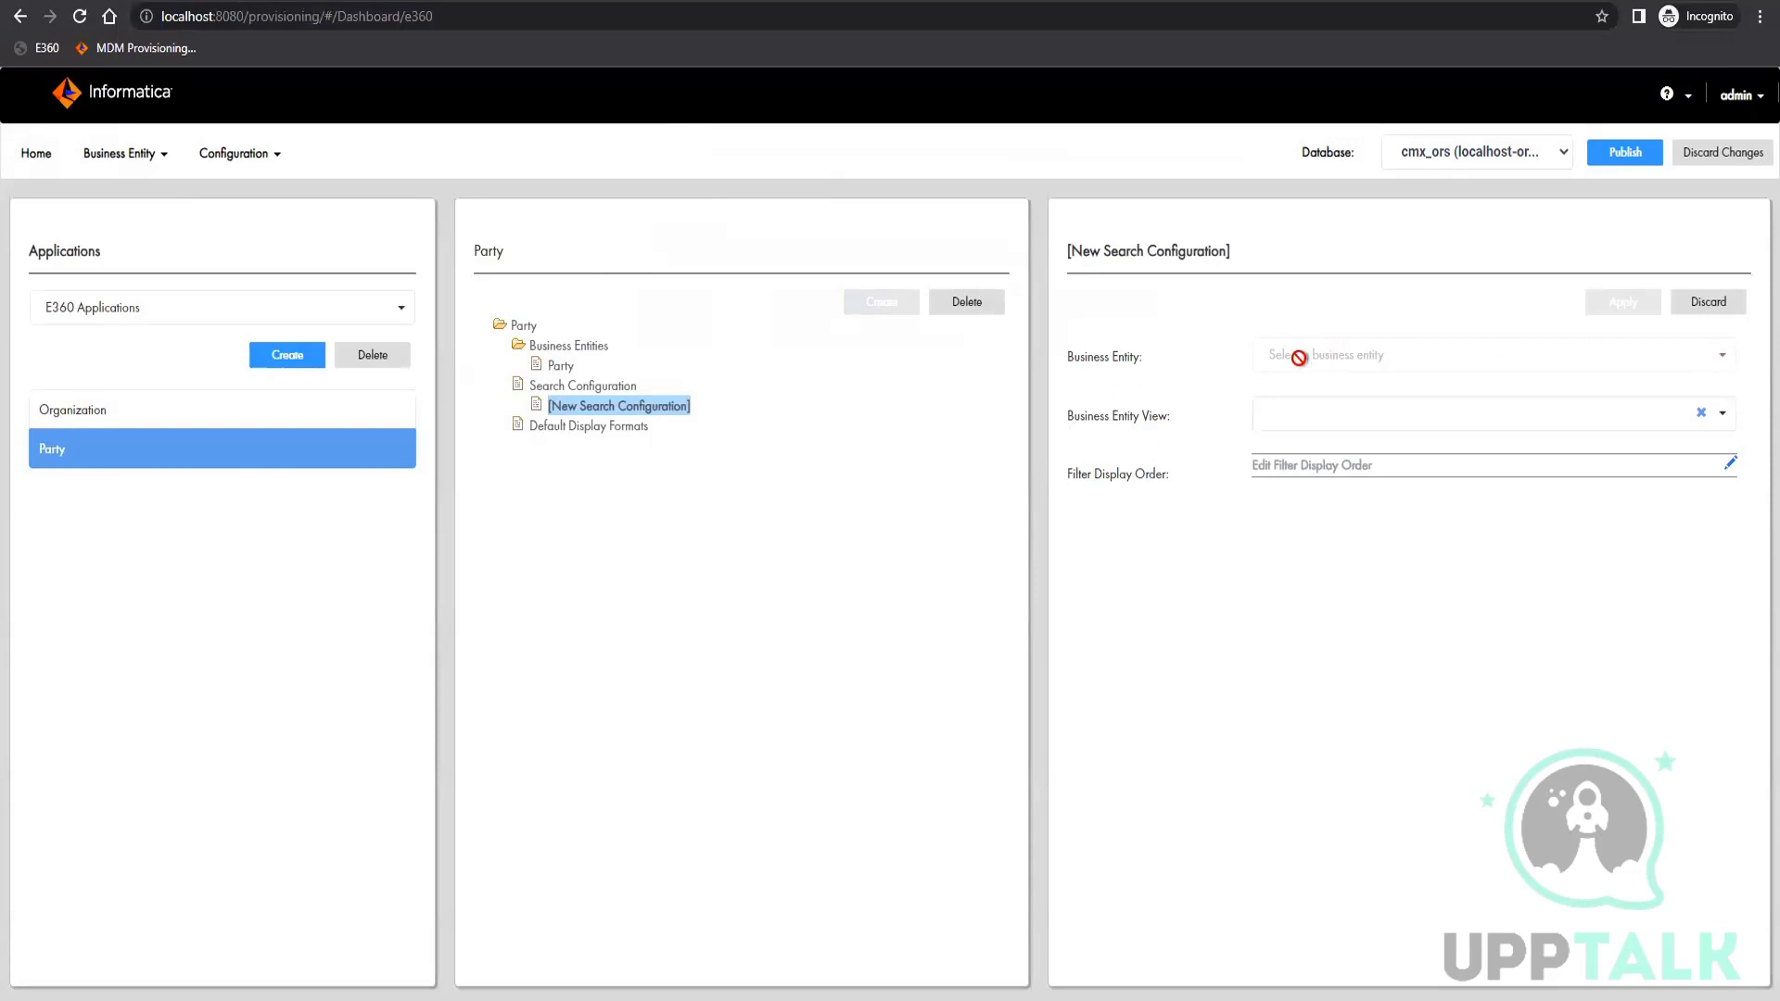
left_click(1471, 420)
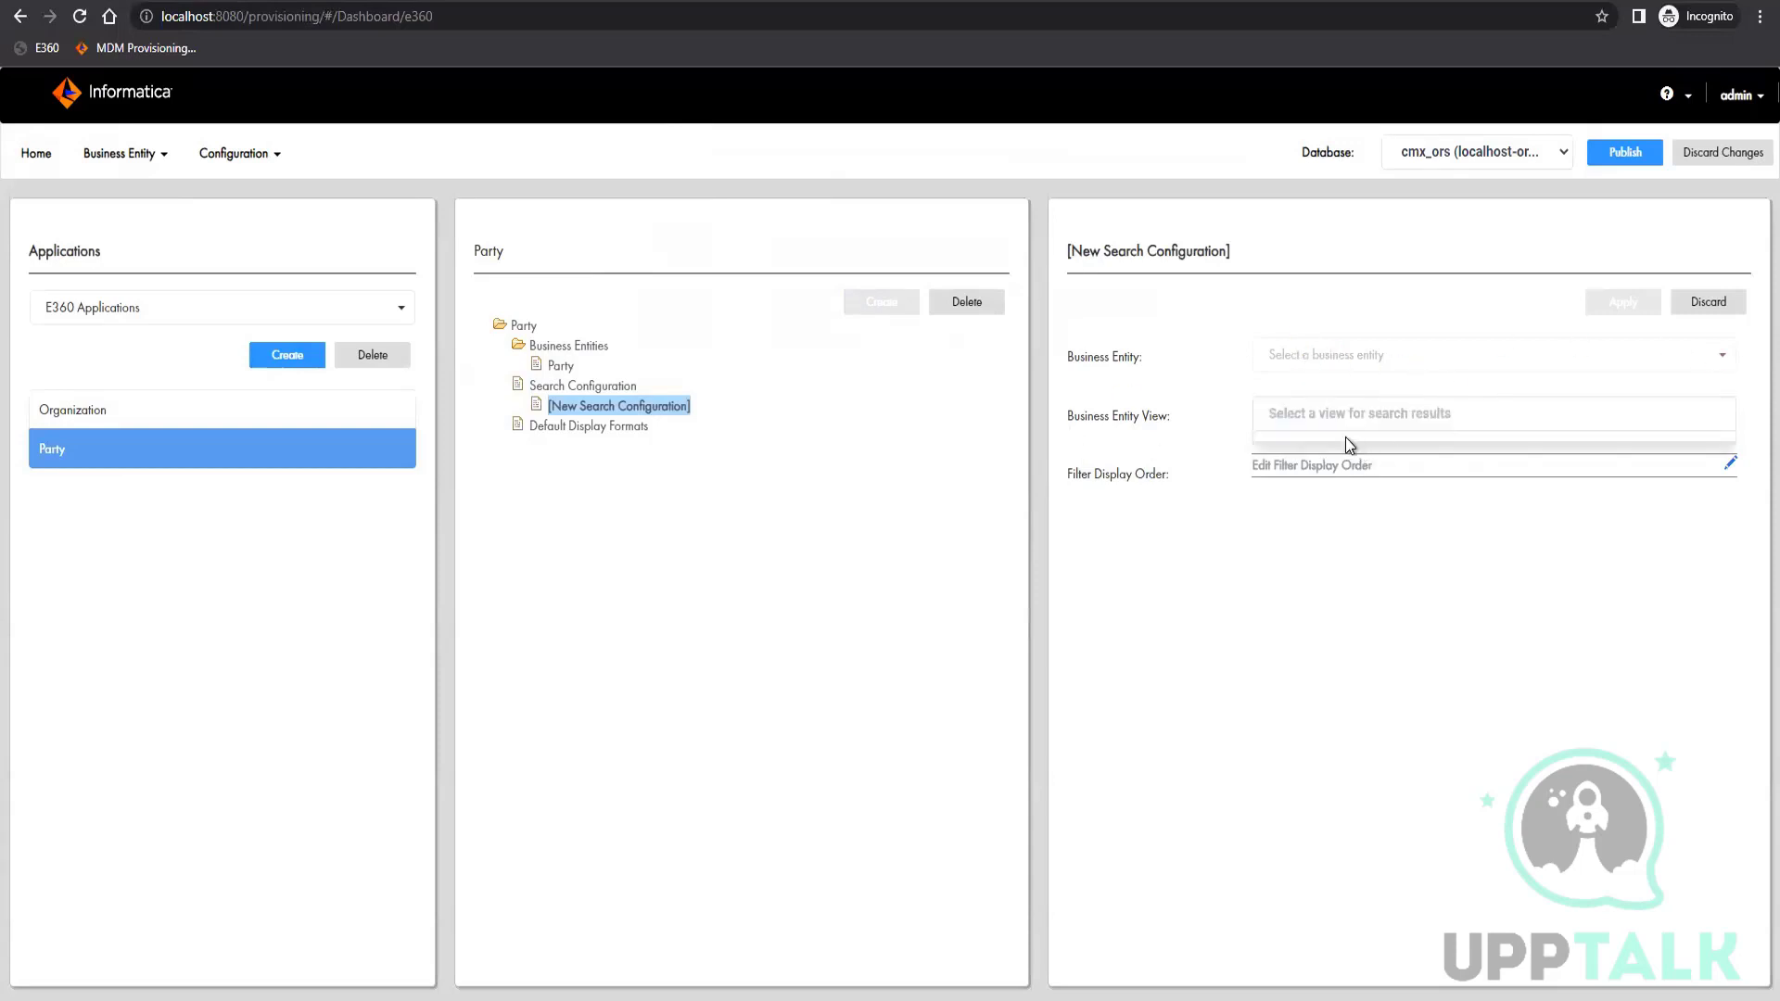
left_click(601, 390)
left_click(1638, 148)
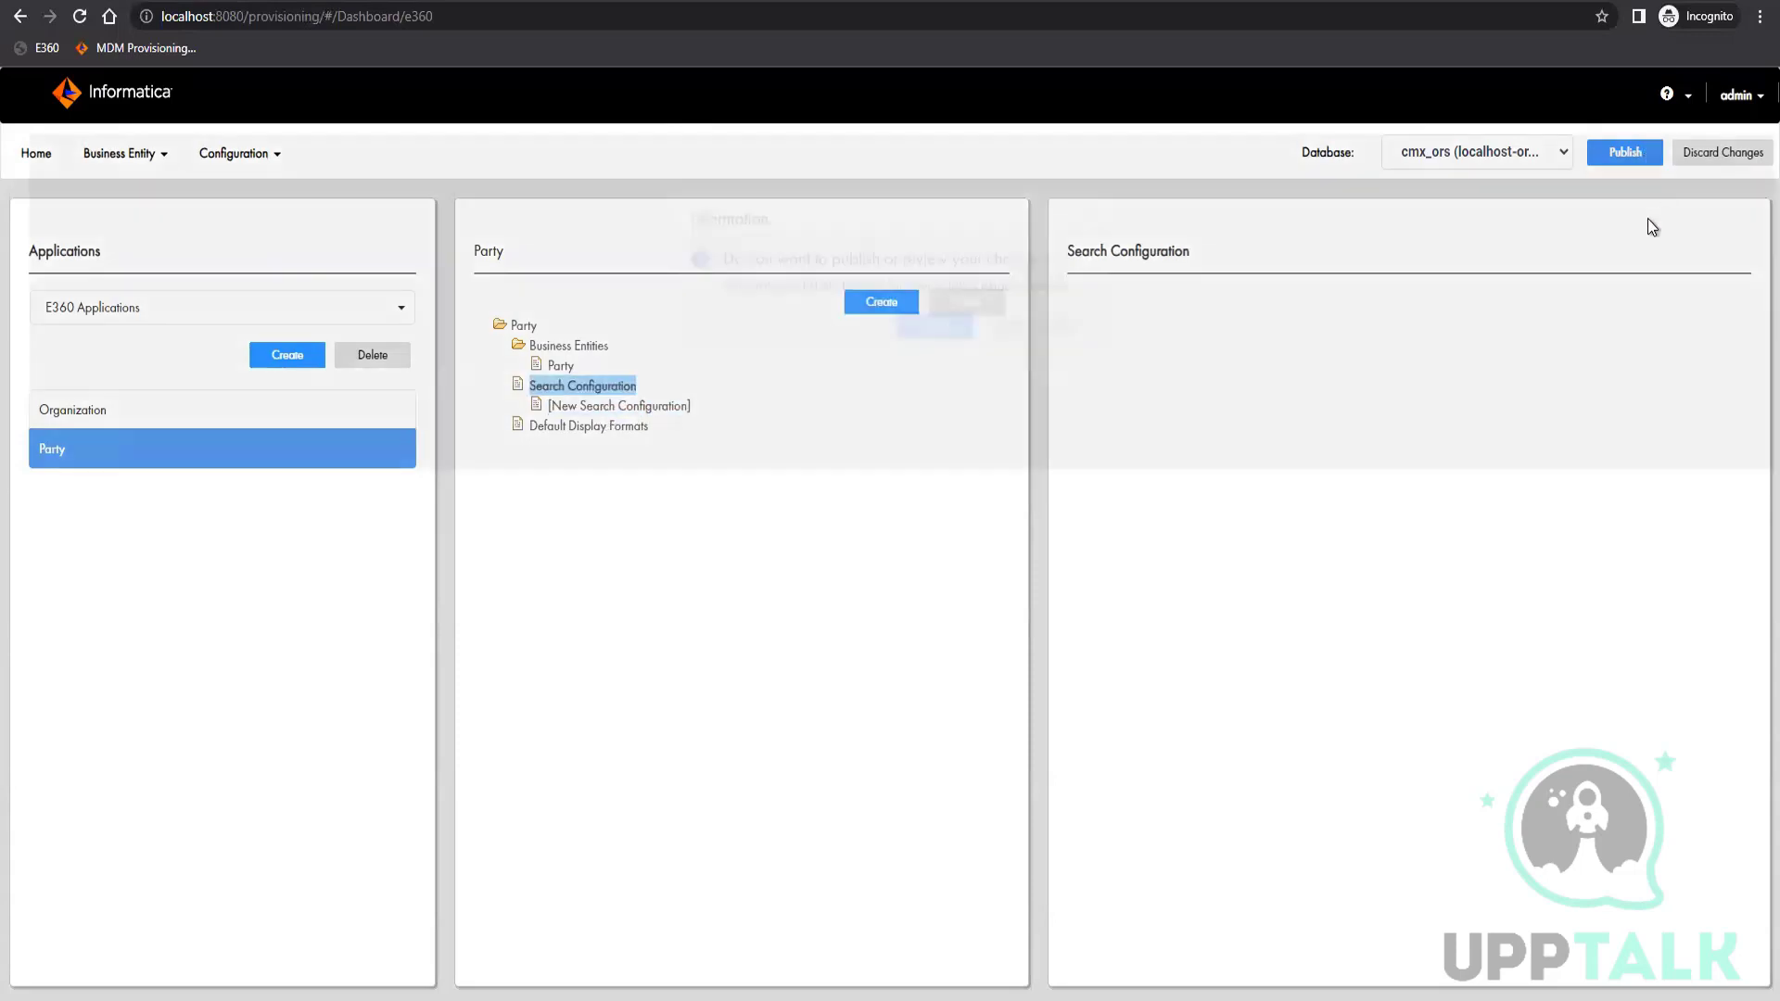
left_click(931, 364)
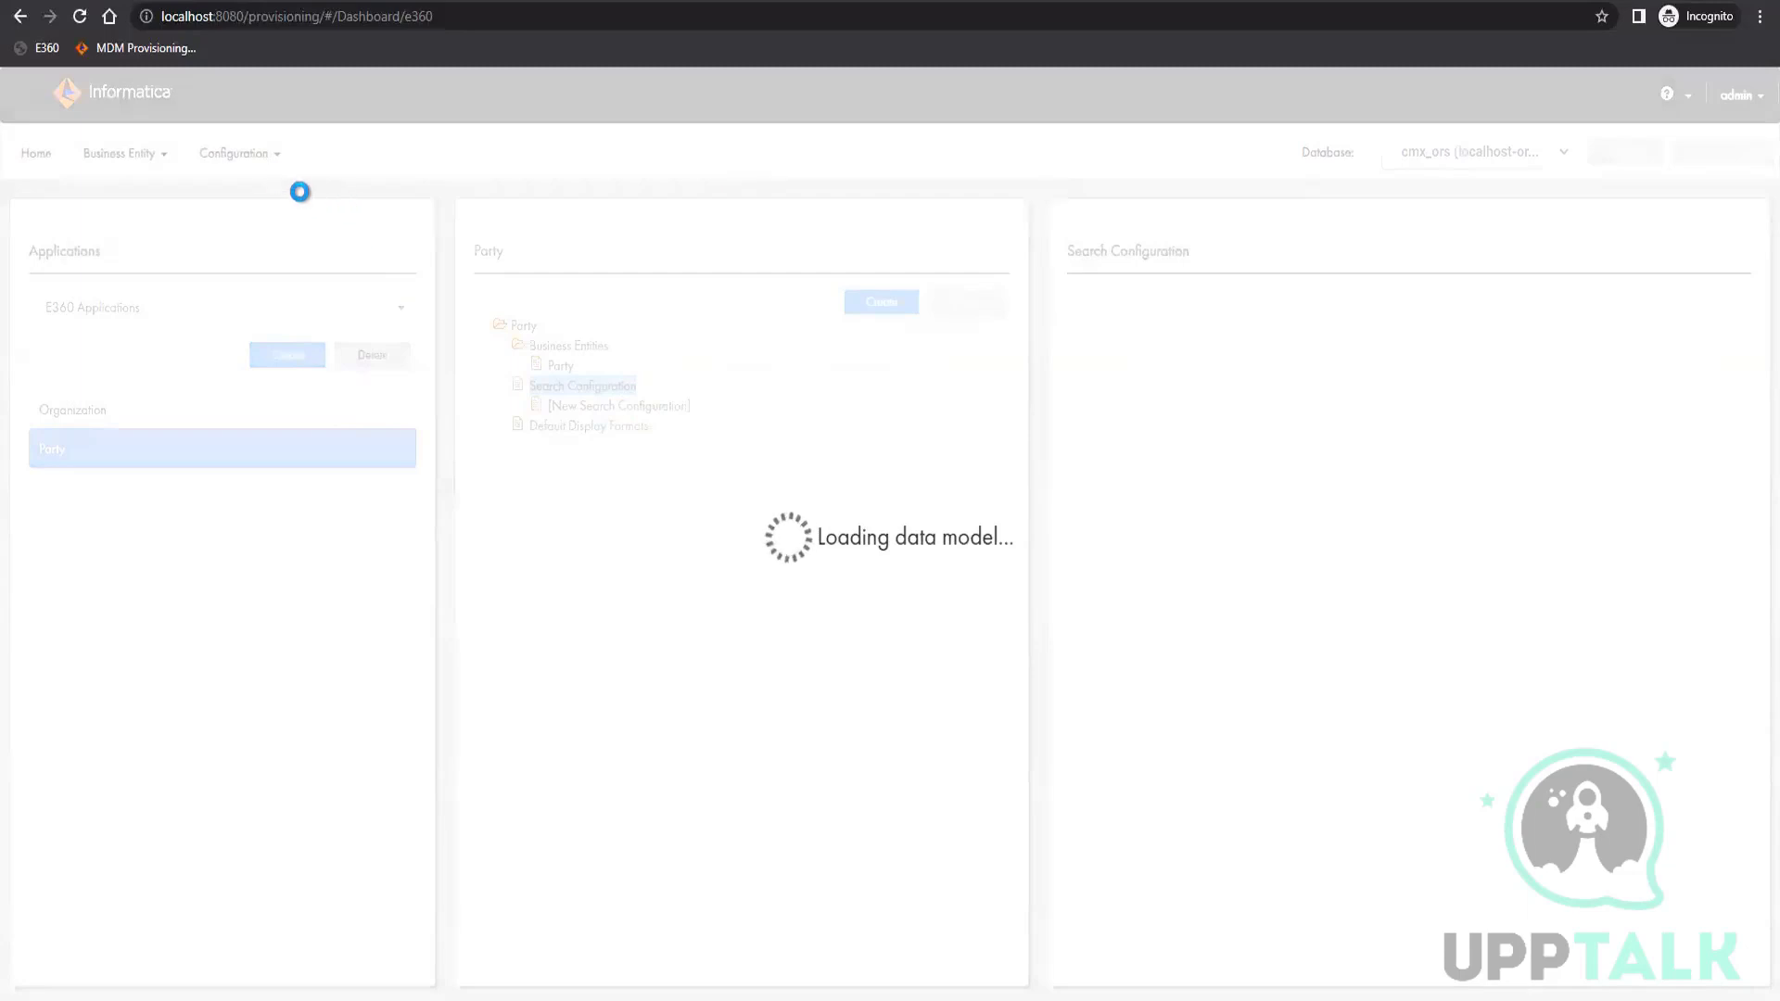
Reopen the Party application in the Application Editor, add the Manager business entity as visible and apply the changes
mouse_move(276, 206)
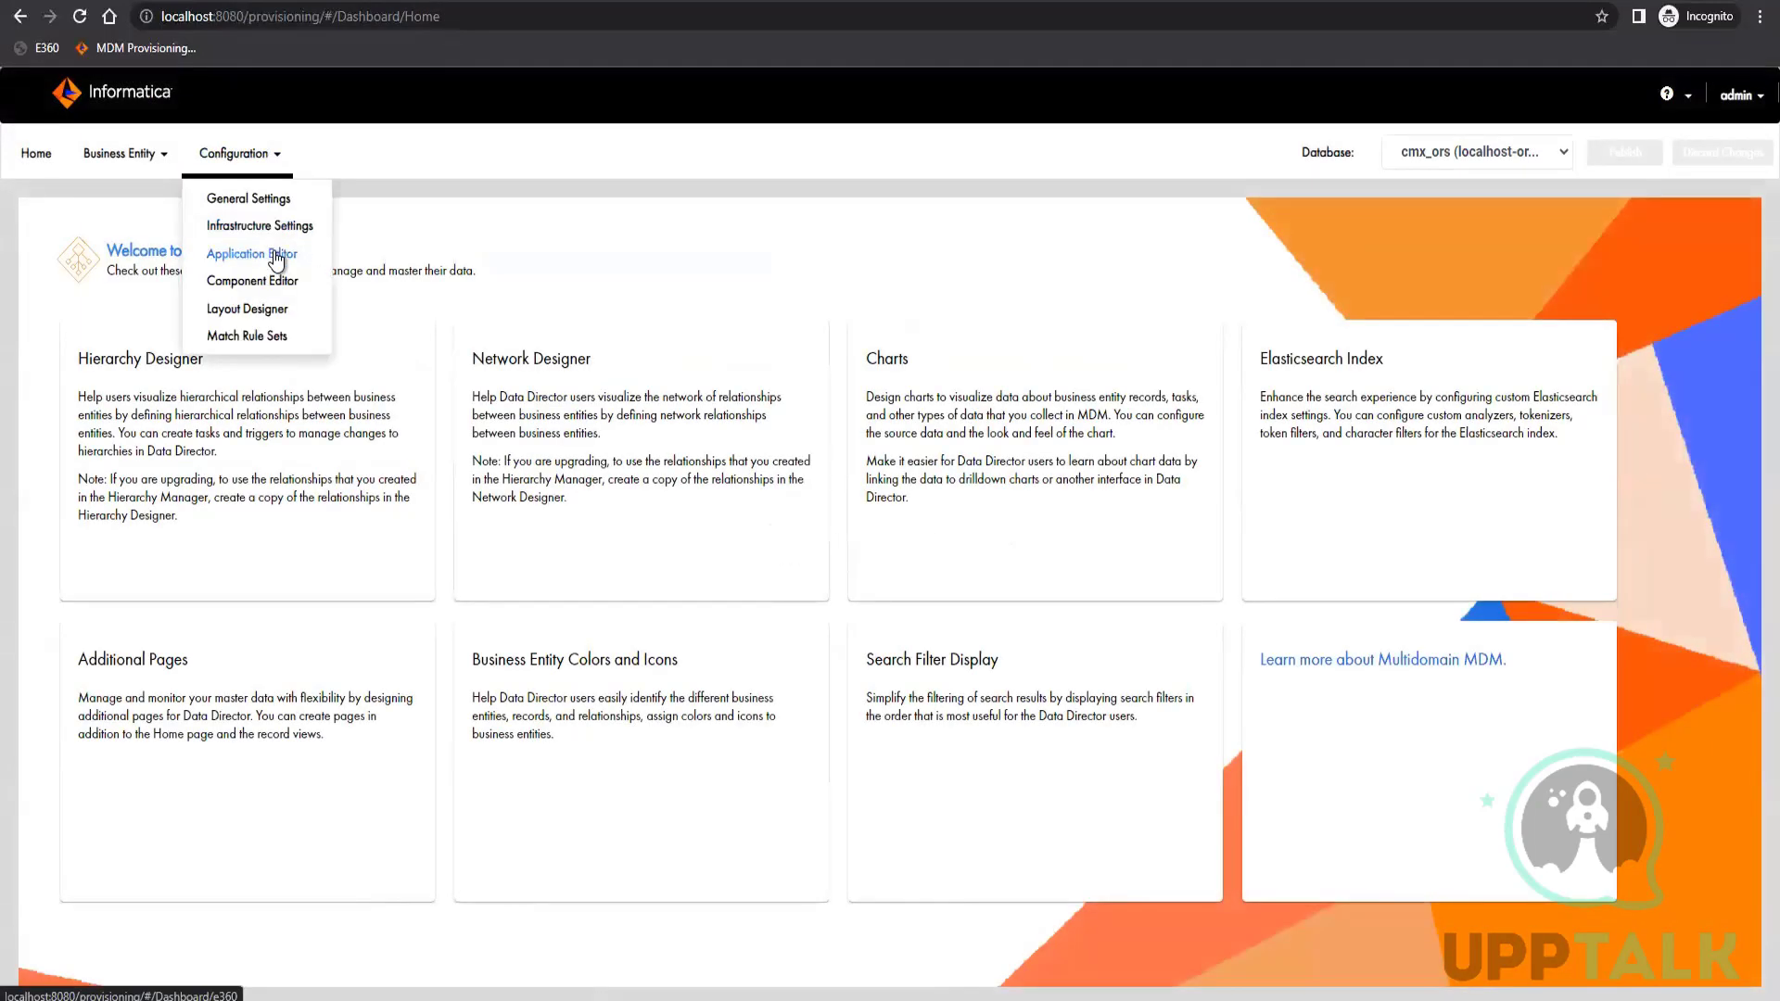
left_click(271, 247)
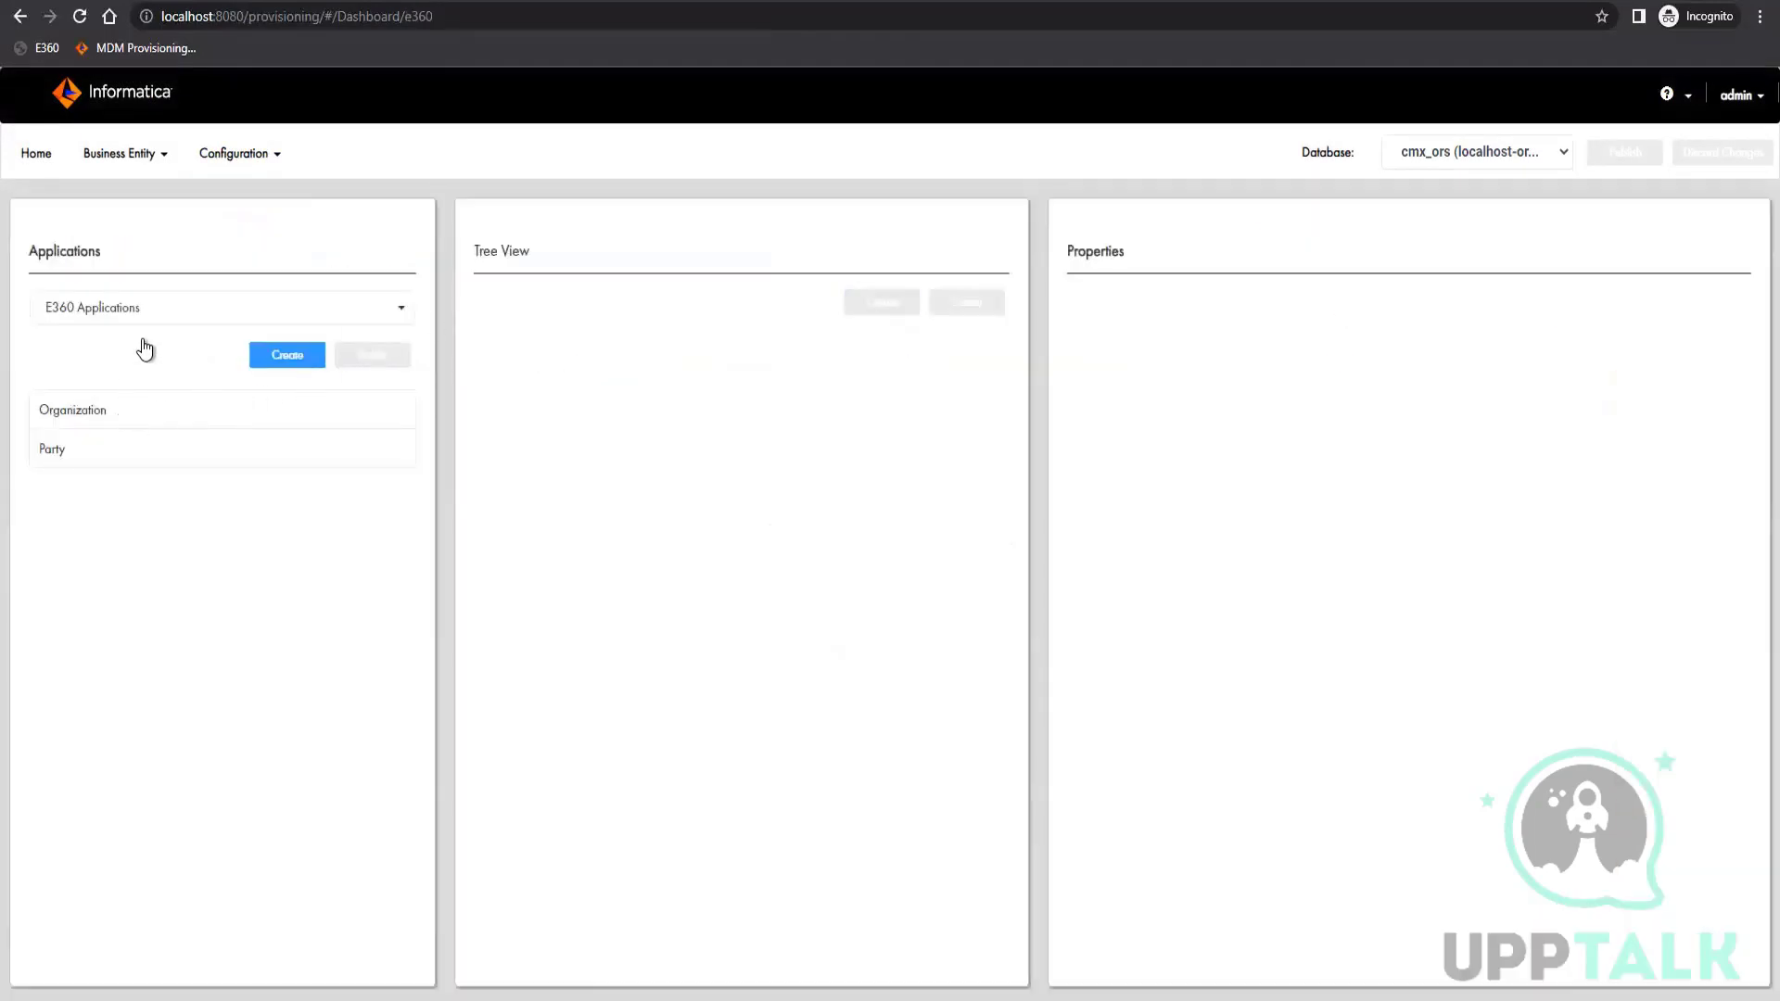
left_click(86, 450)
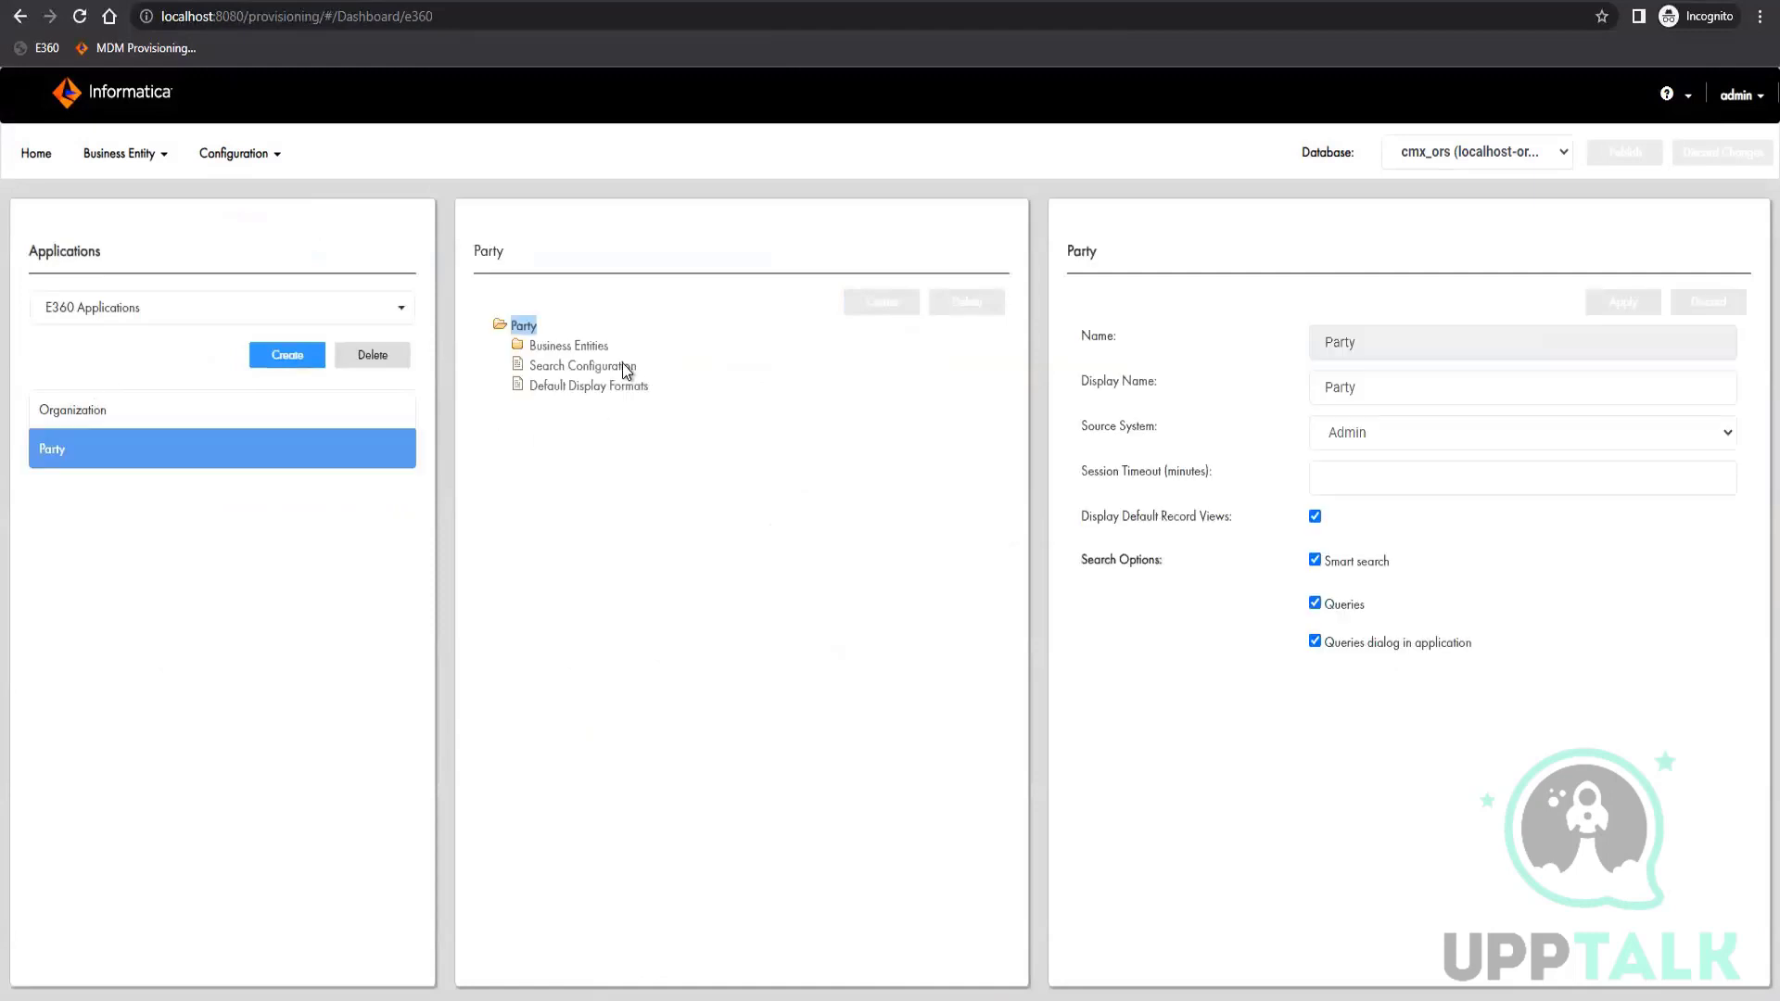
left_click(602, 365)
left_click(568, 346)
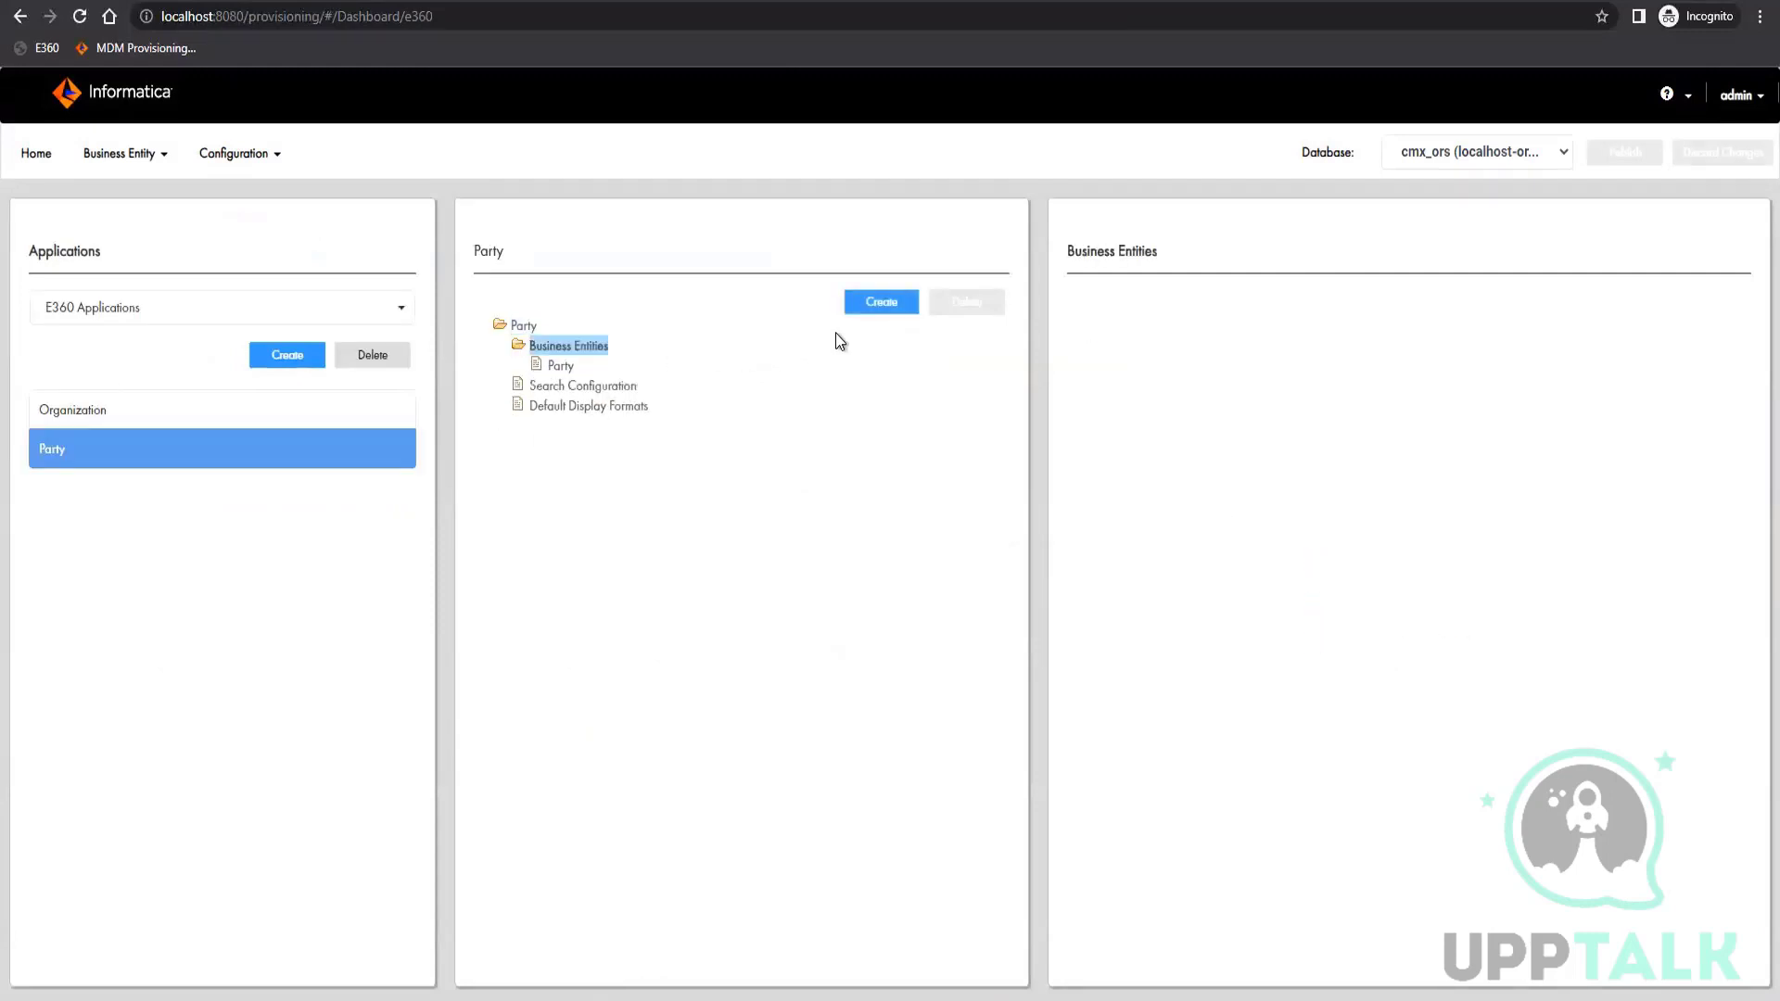
left_click(881, 302)
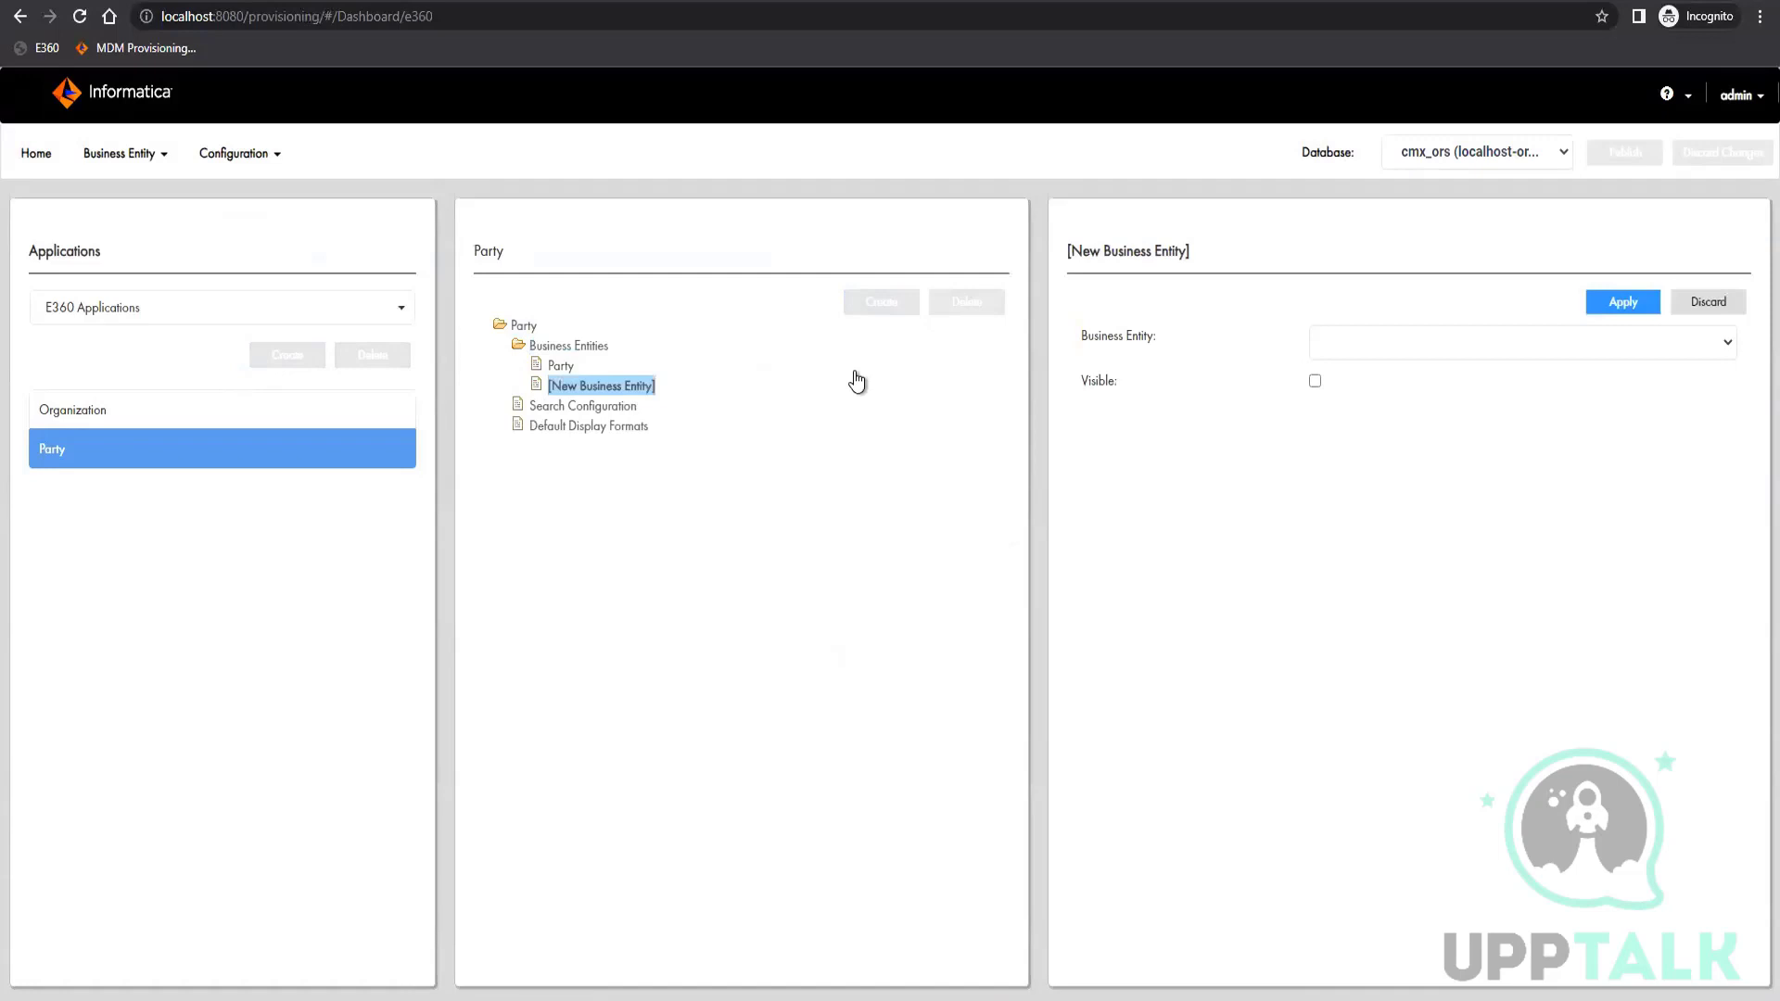
left_click(1450, 340)
left_click(1388, 386)
left_click(1315, 380)
left_click(1613, 298)
left_click(576, 406)
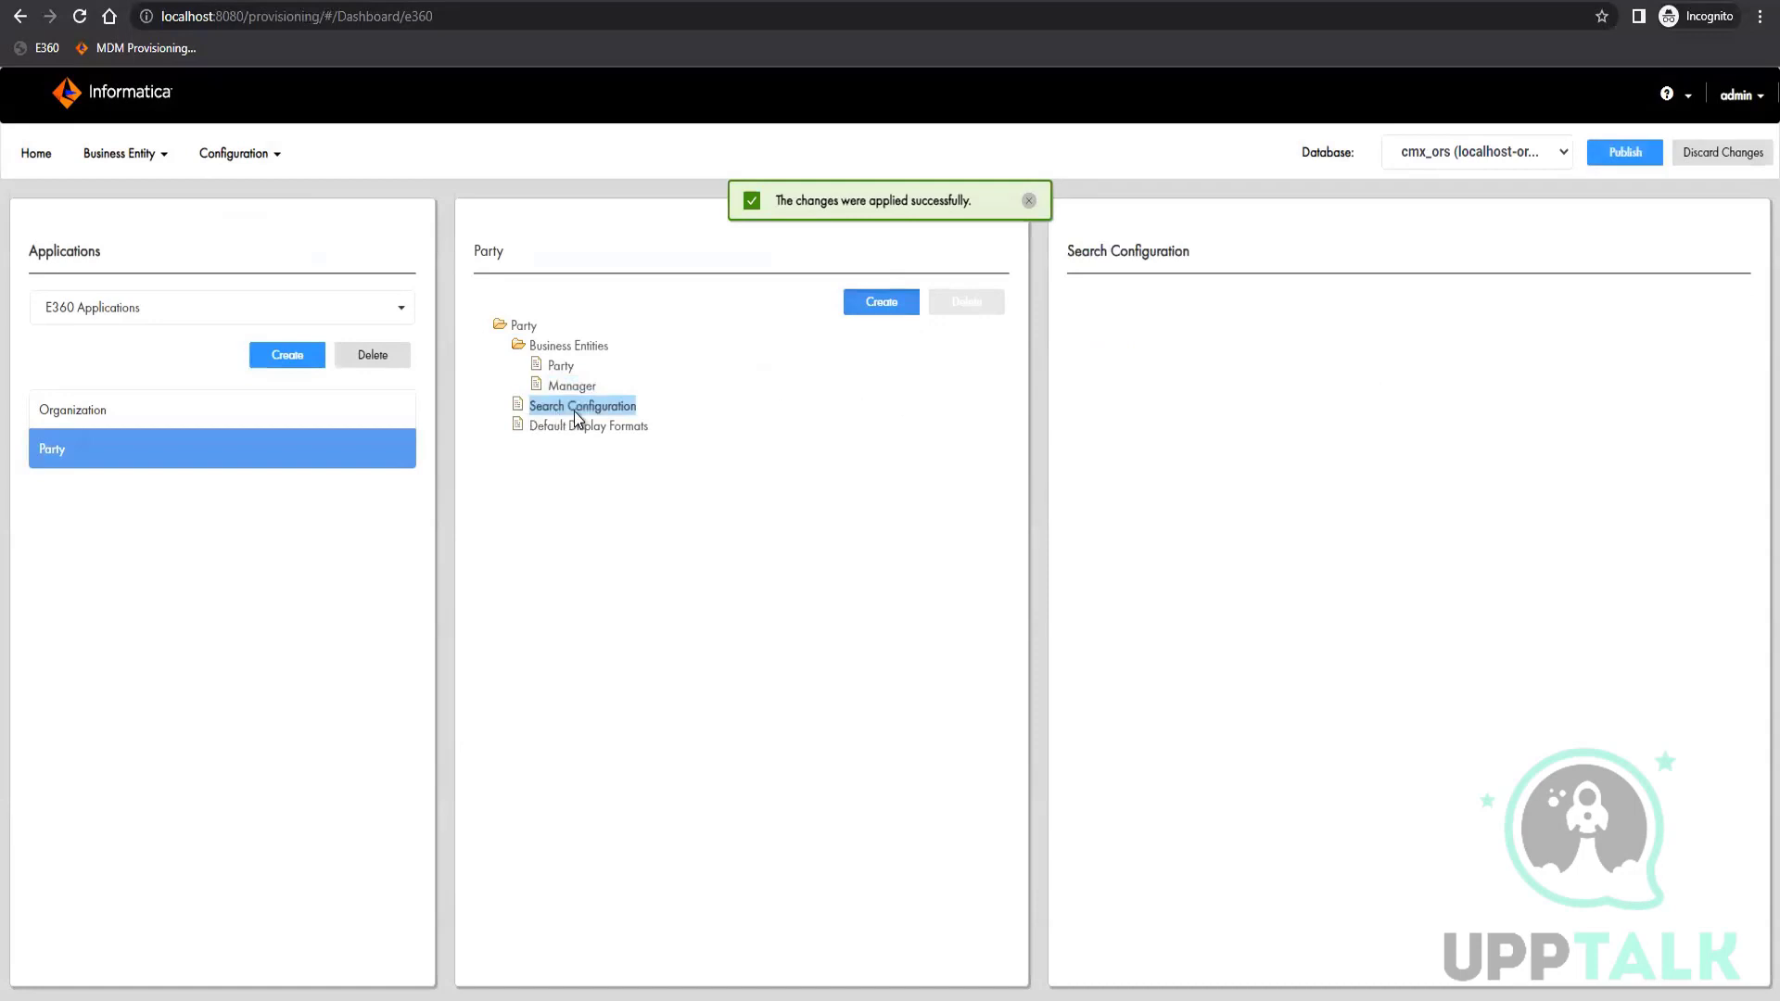
left_click(881, 301)
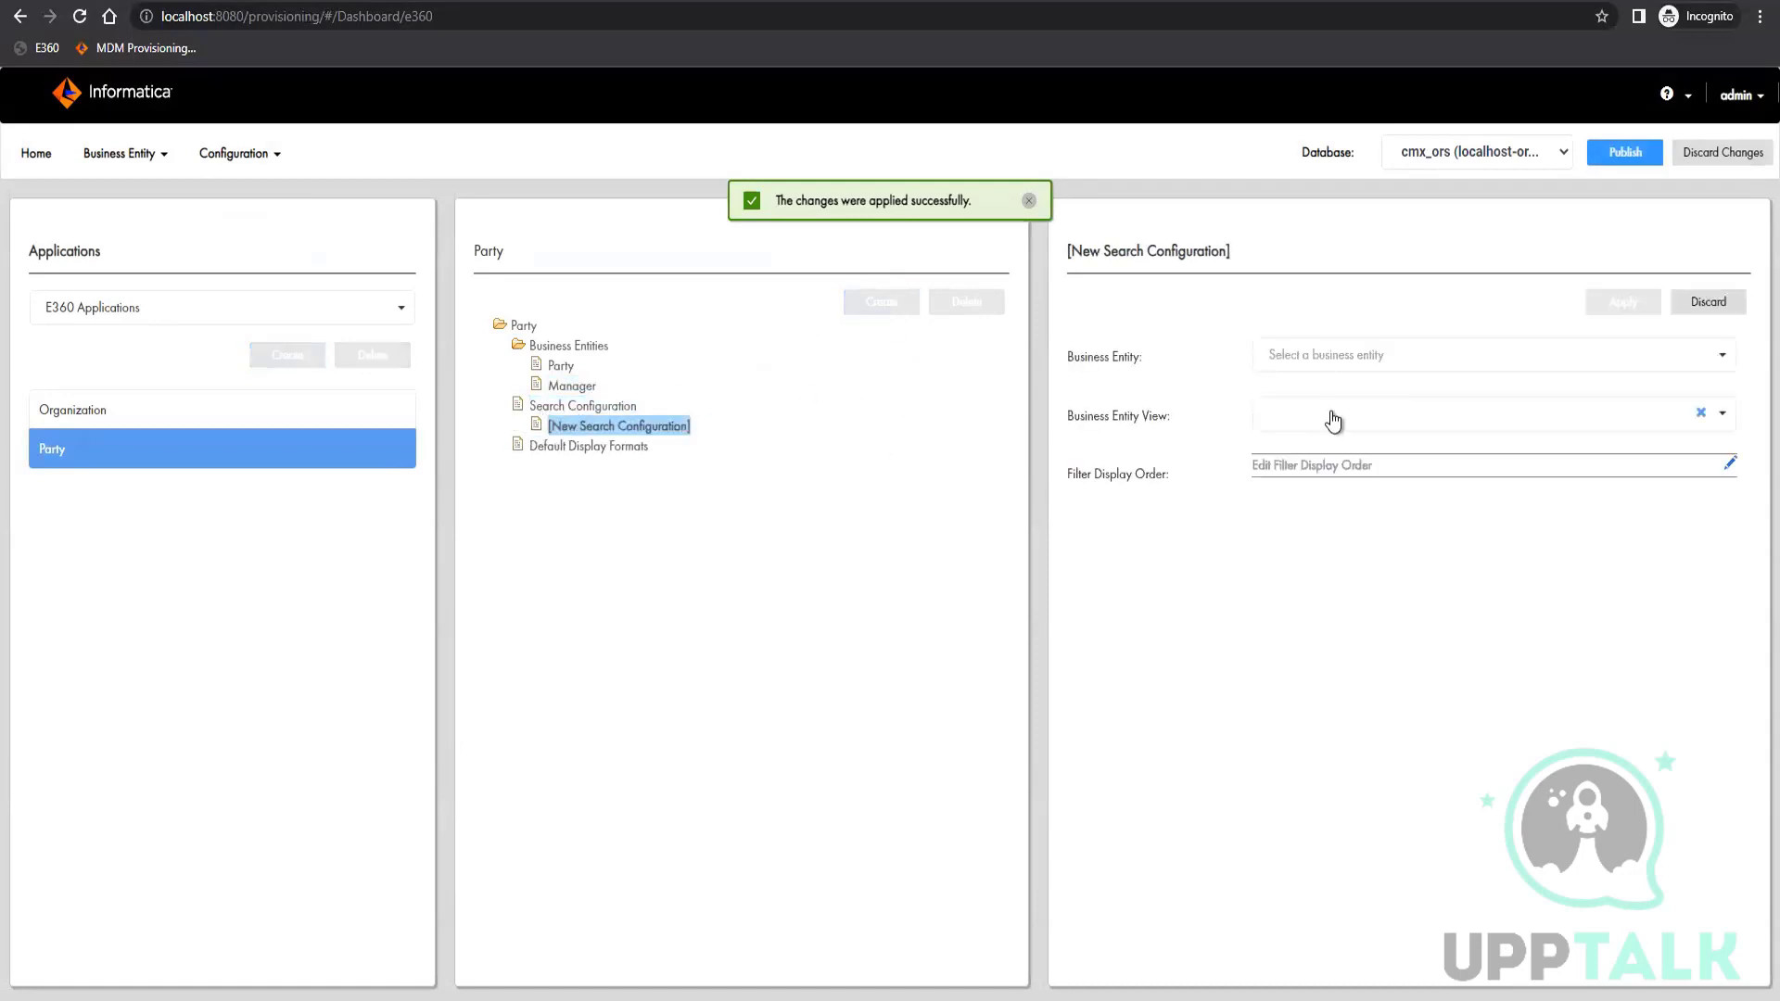
left_click(1362, 358)
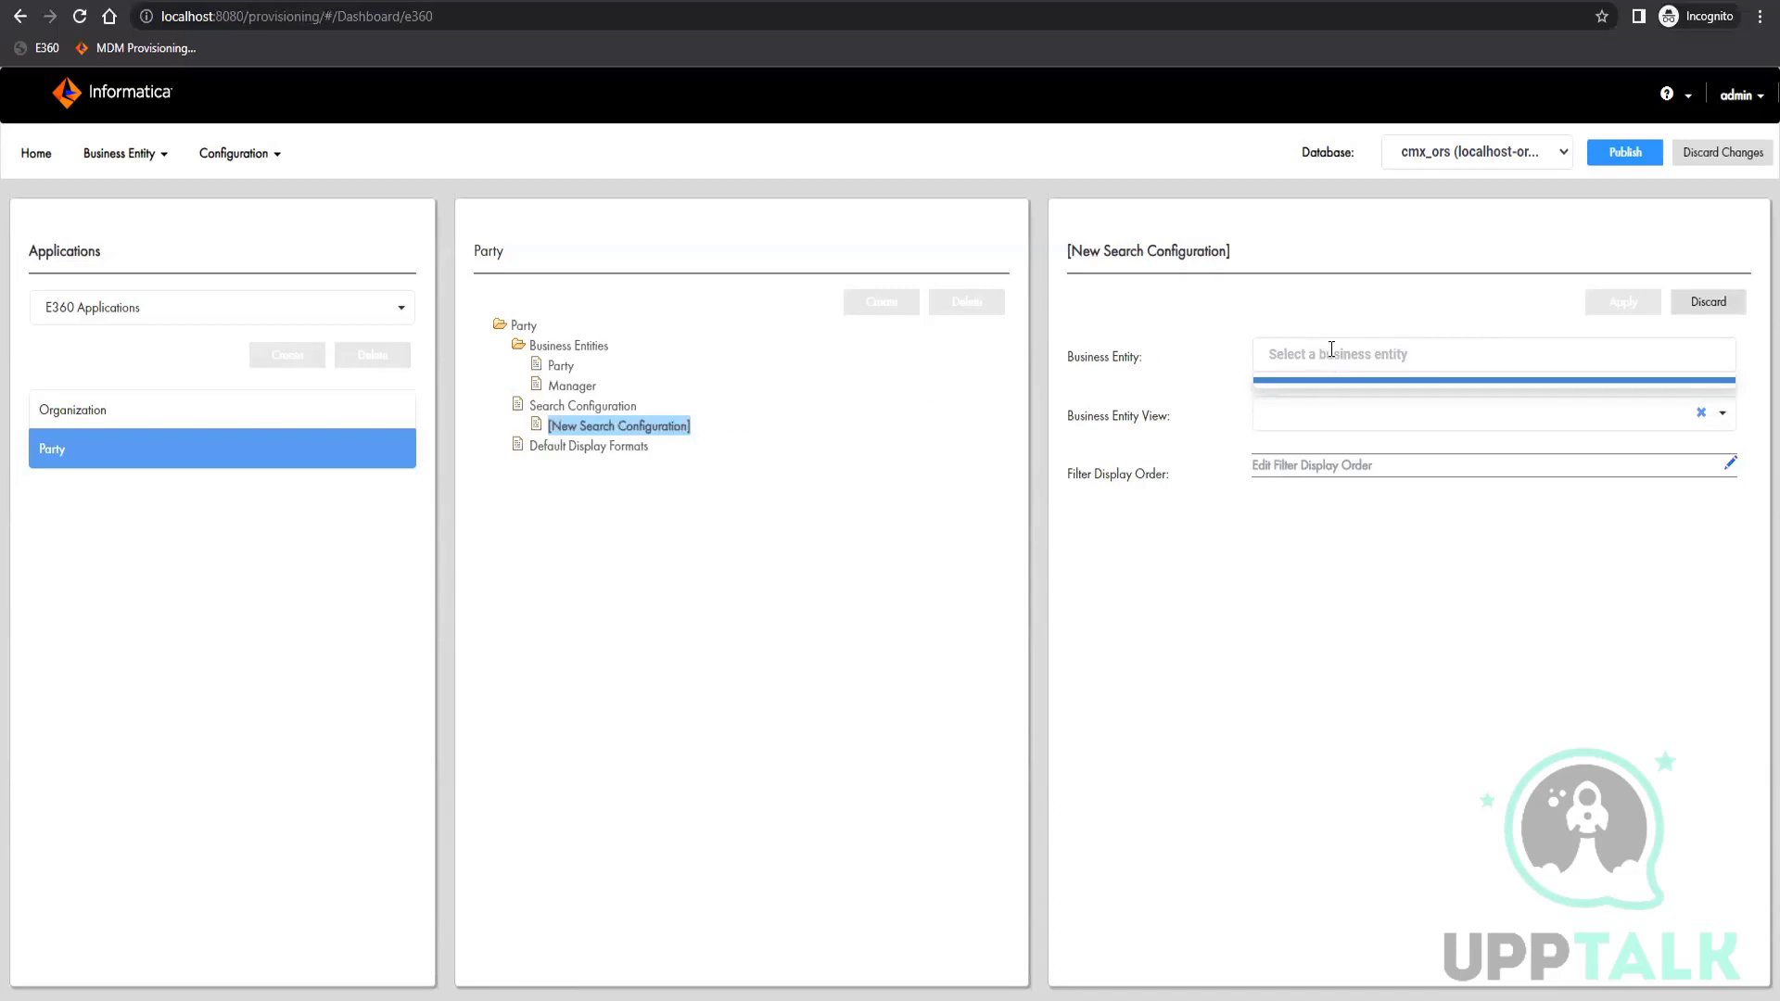
left_click(562, 369)
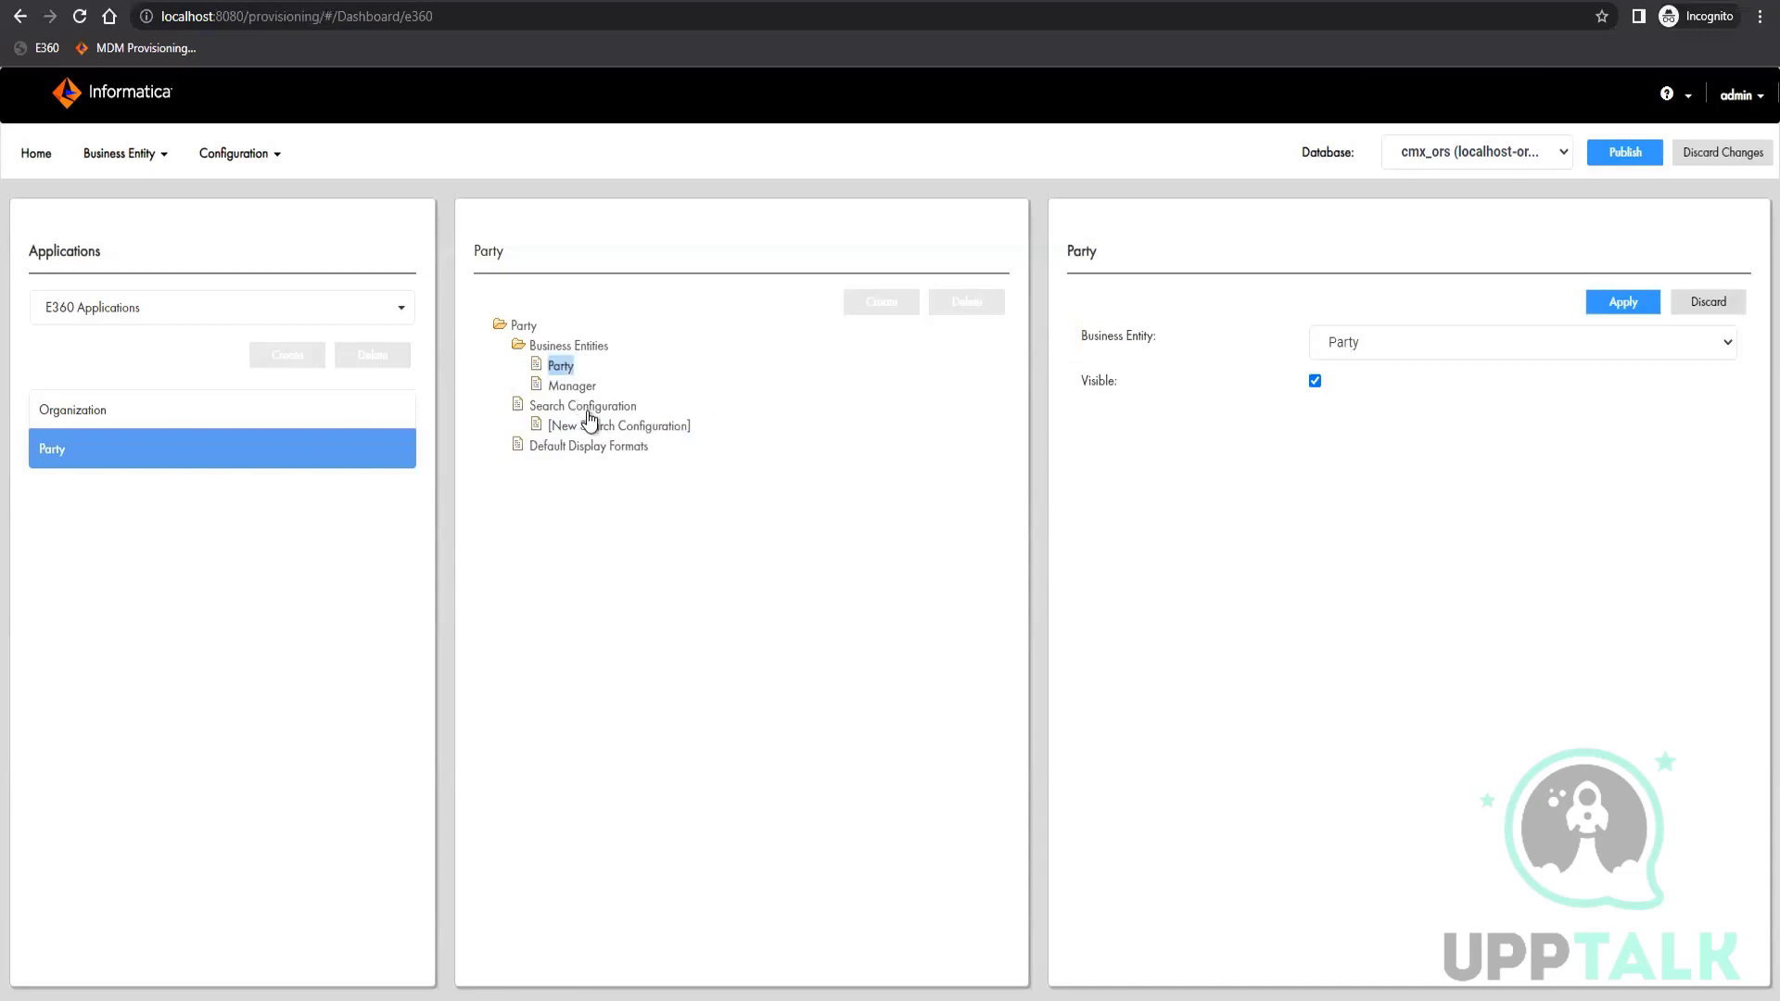
left_click(1629, 301)
left_click(675, 429)
left_click(1338, 426)
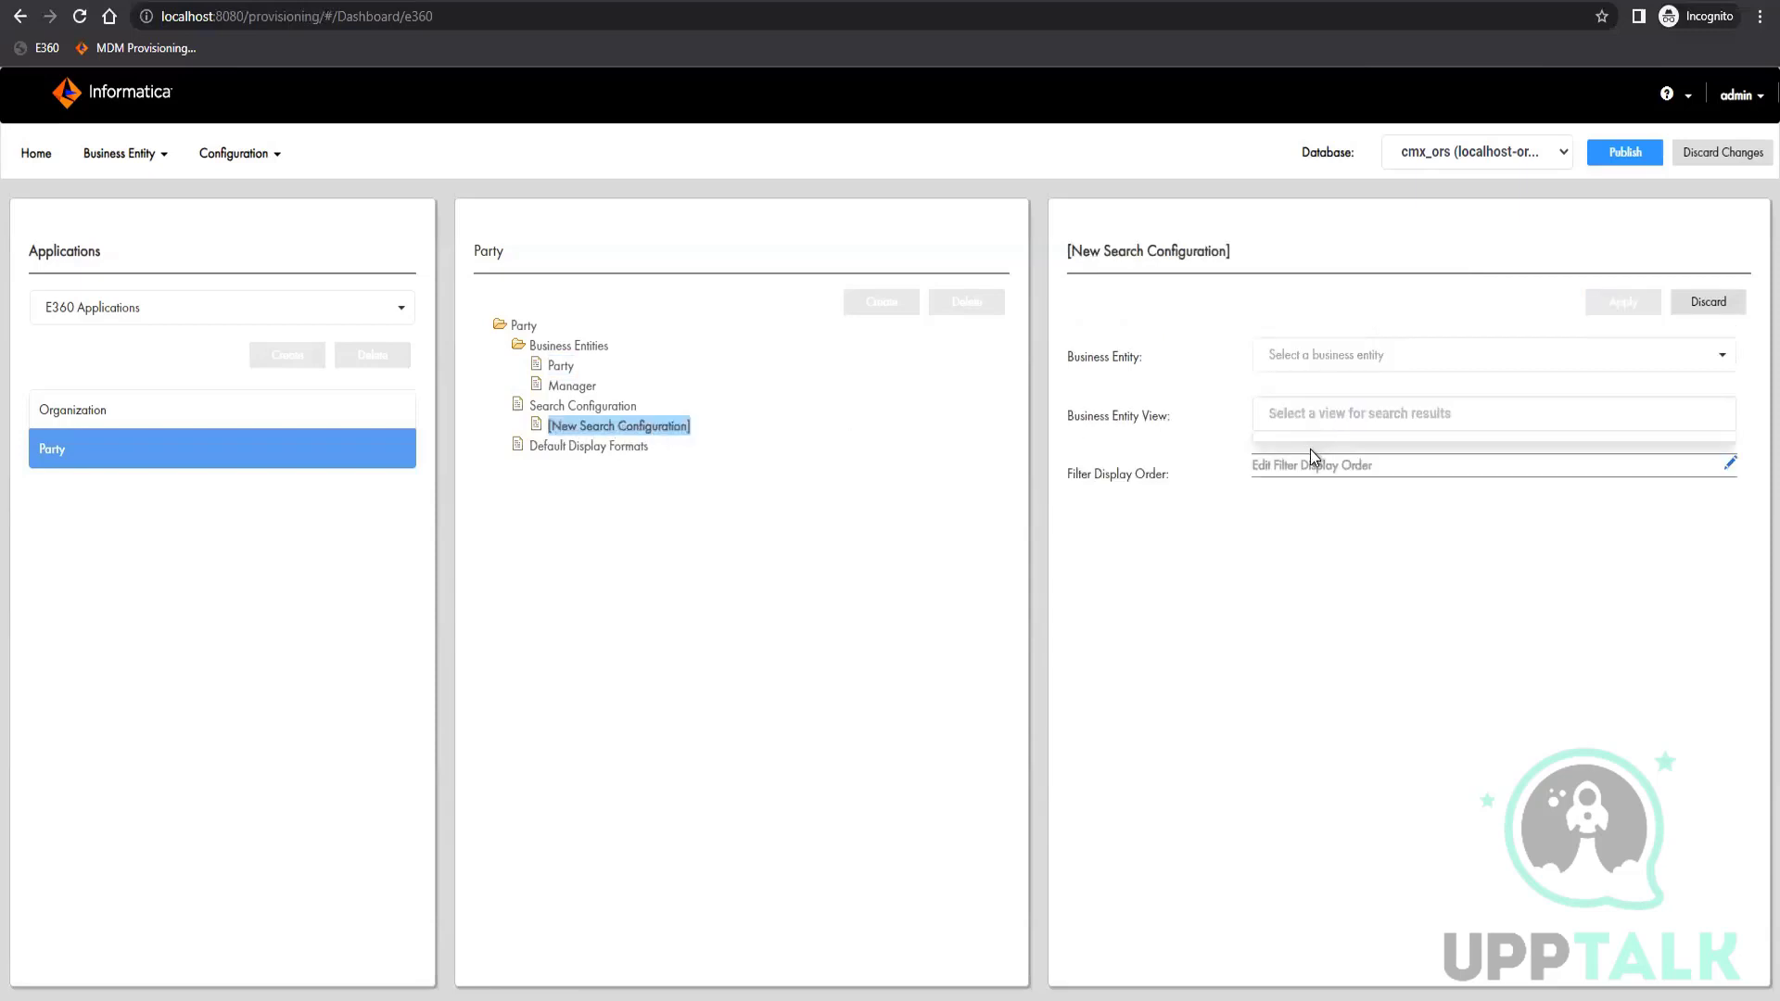
left_click(1709, 302)
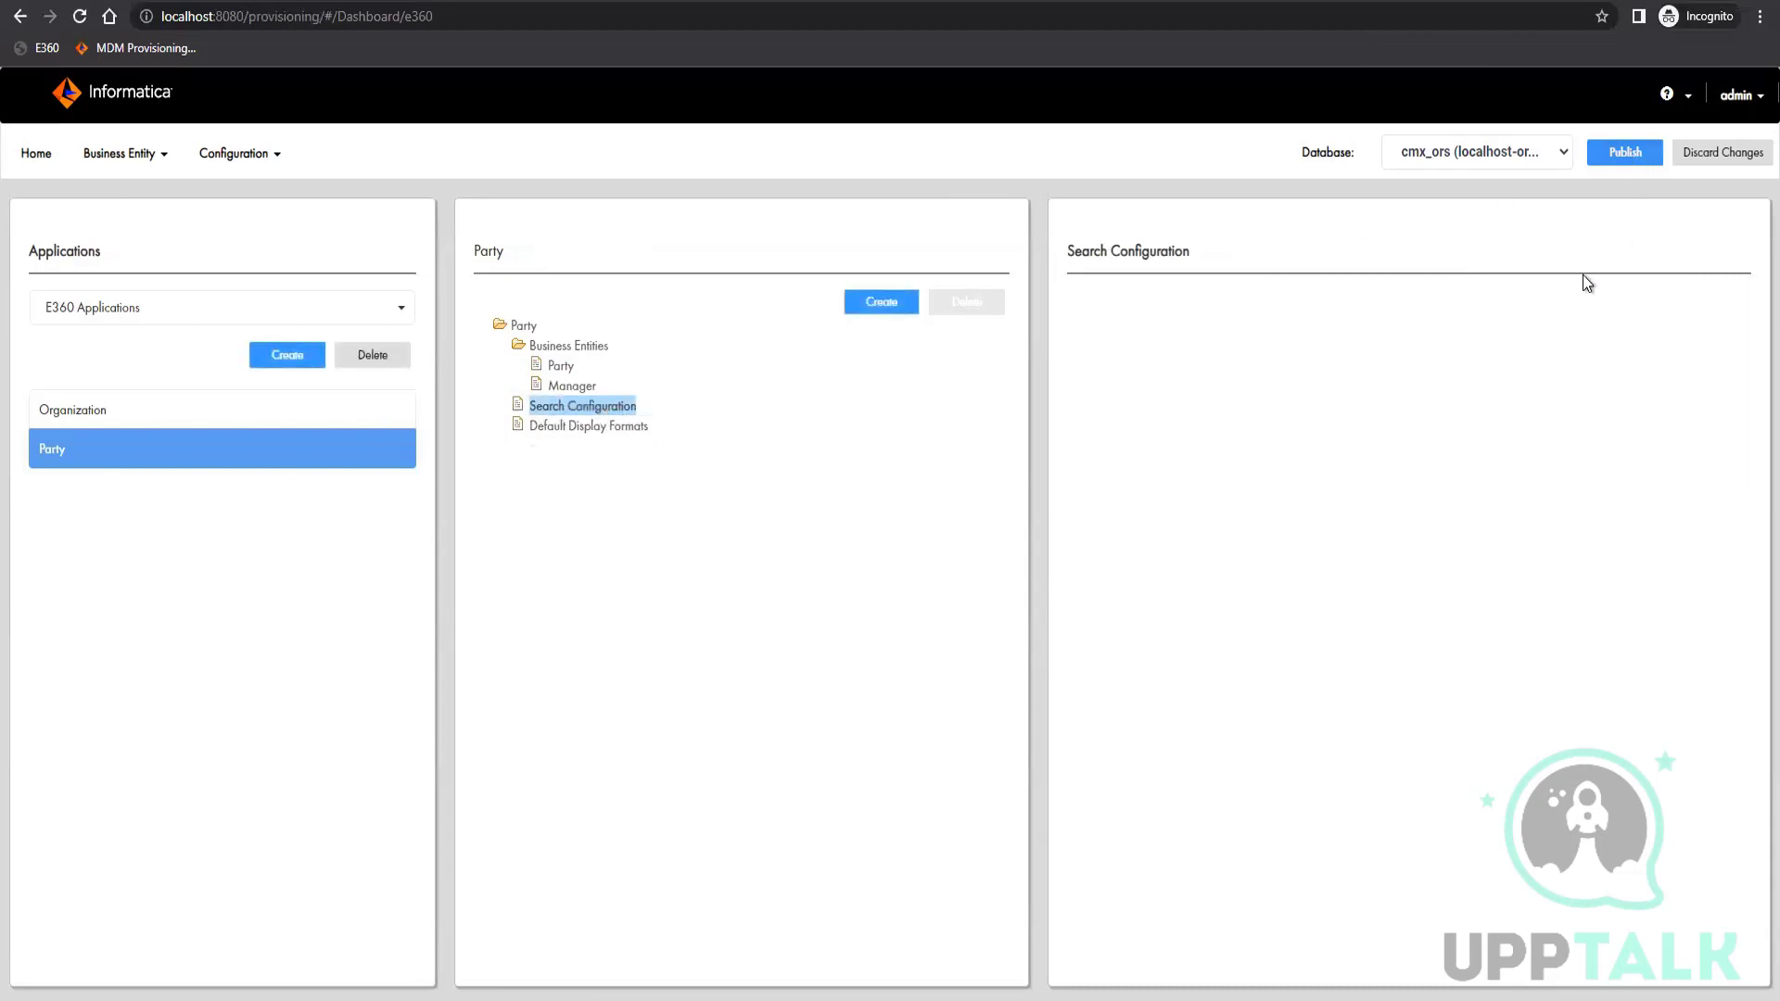
Publish the application changes and log out of the Provisioning Tool
left_click(1625, 152)
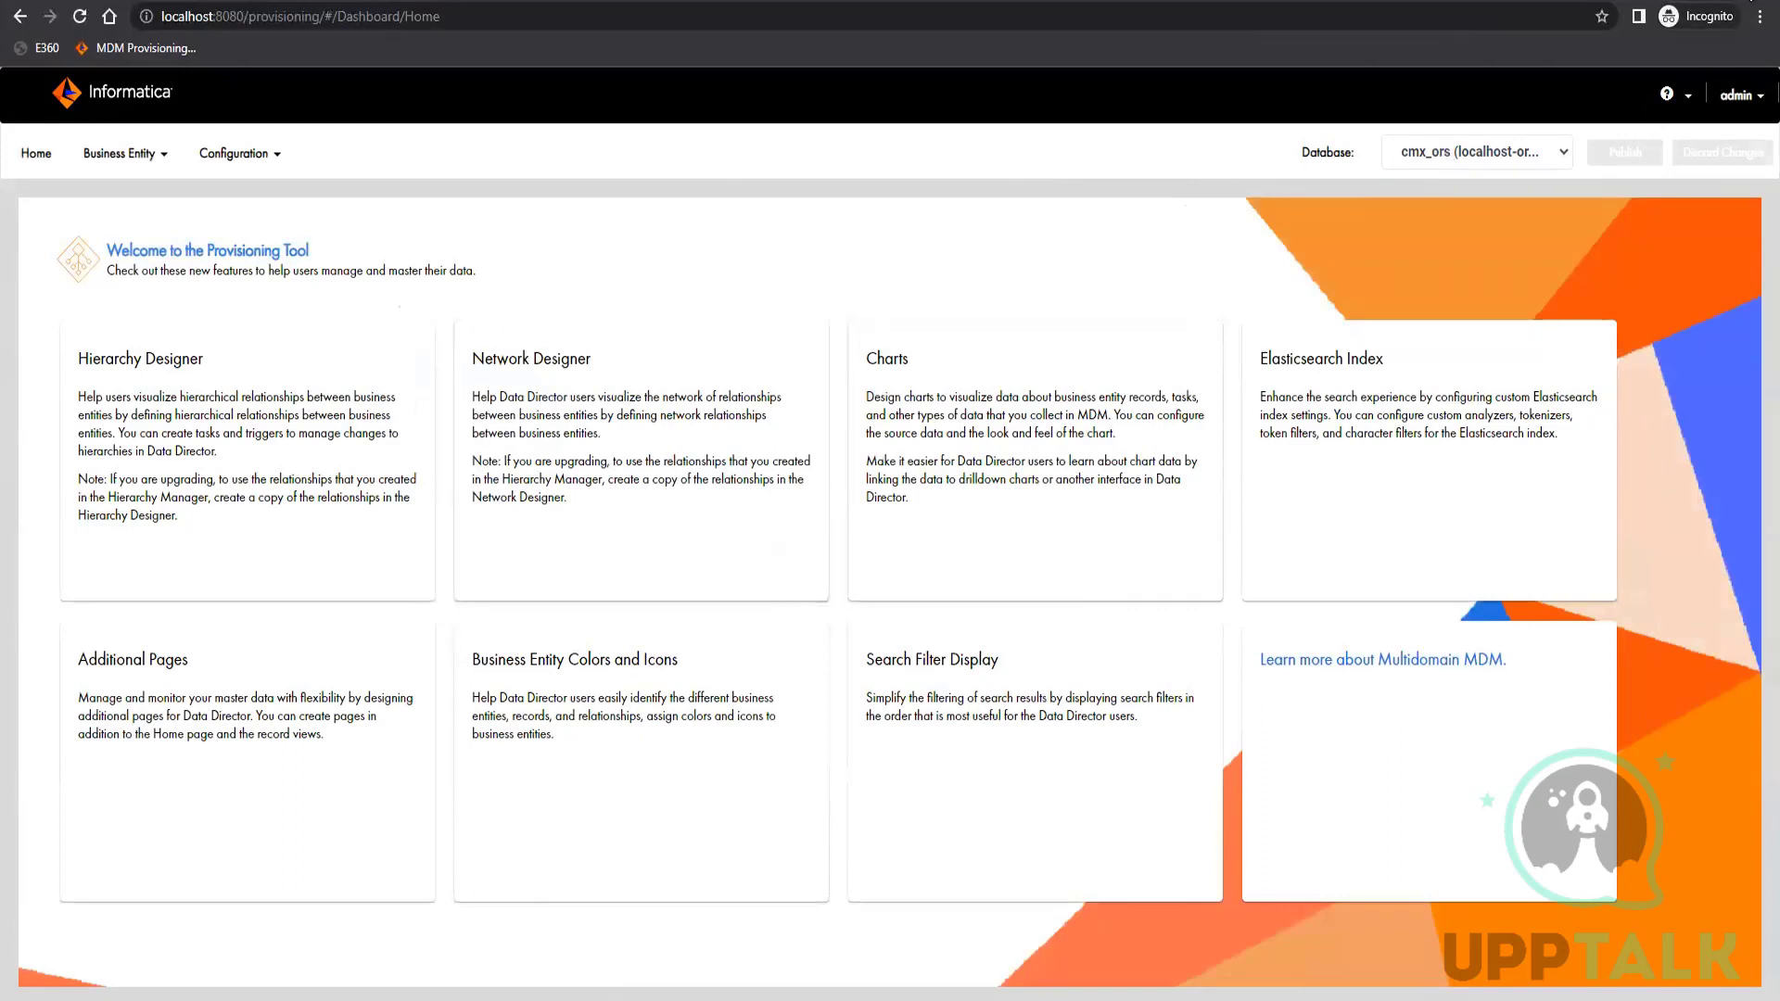
left_click(1747, 103)
left_click(1669, 148)
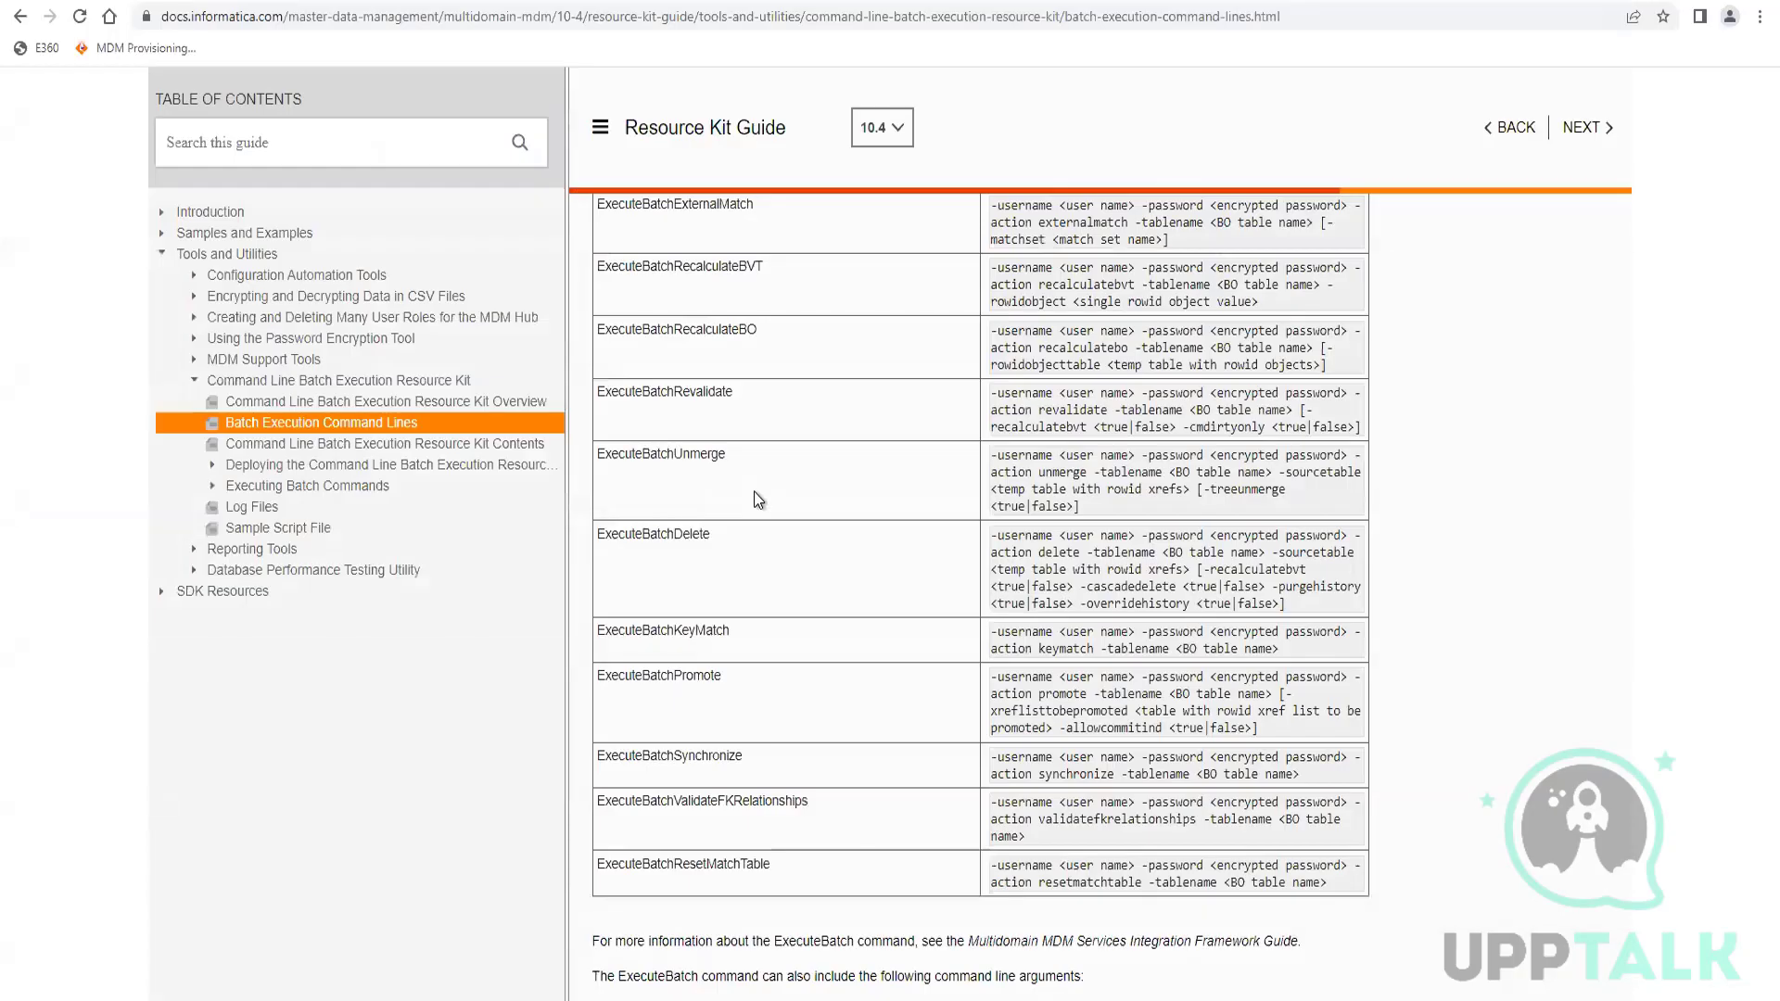
Open MDM Data Director in a new incognito window, log in as admin with the account password, and open the Party application
key("ctrl+shift+n")
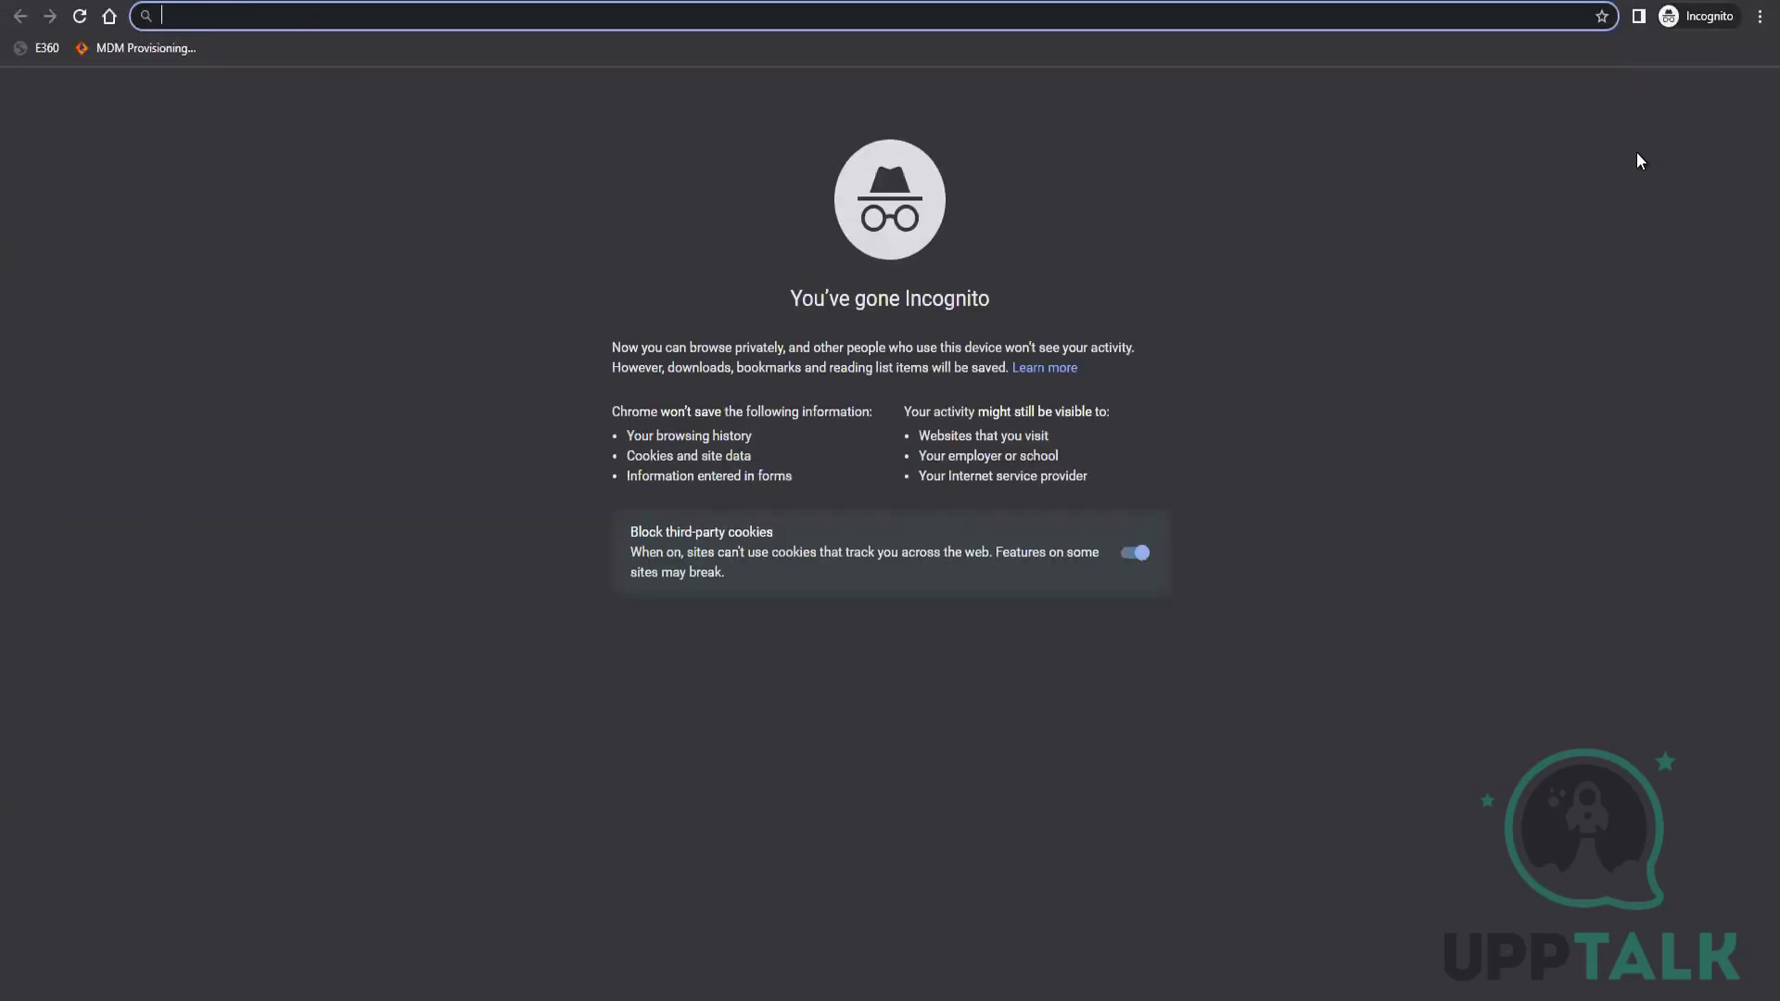
left_click(27, 50)
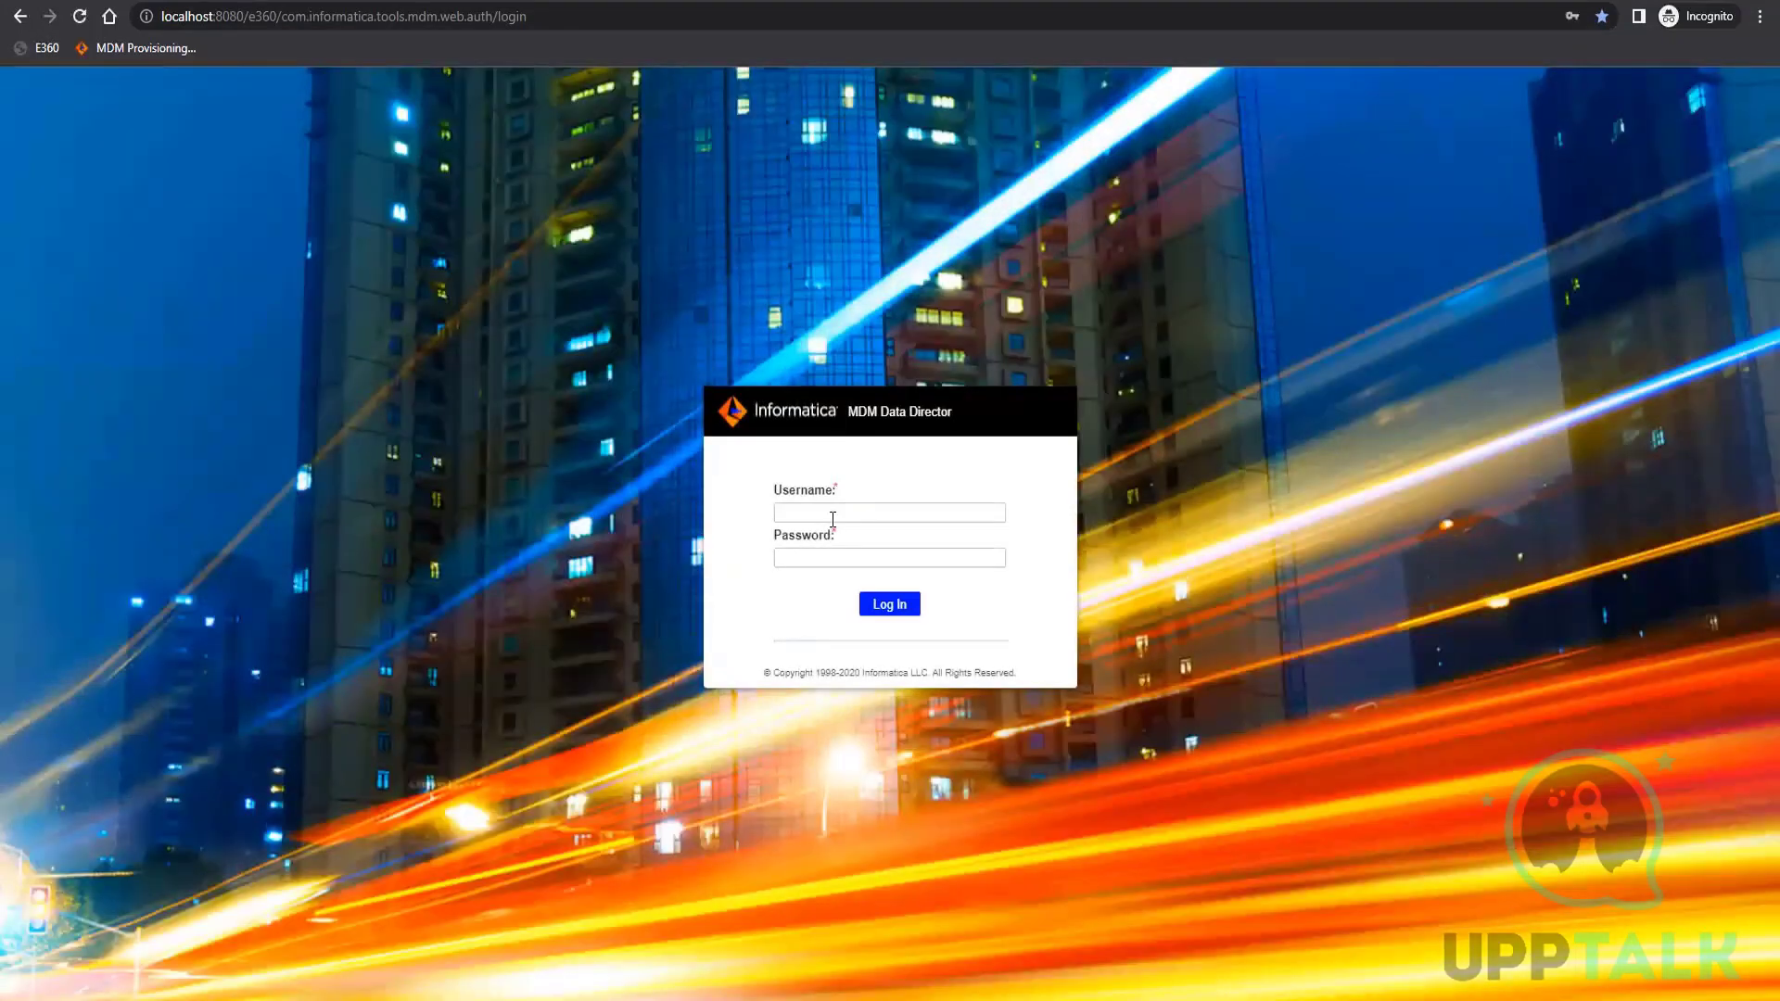
left_click(830, 525)
type("admin")
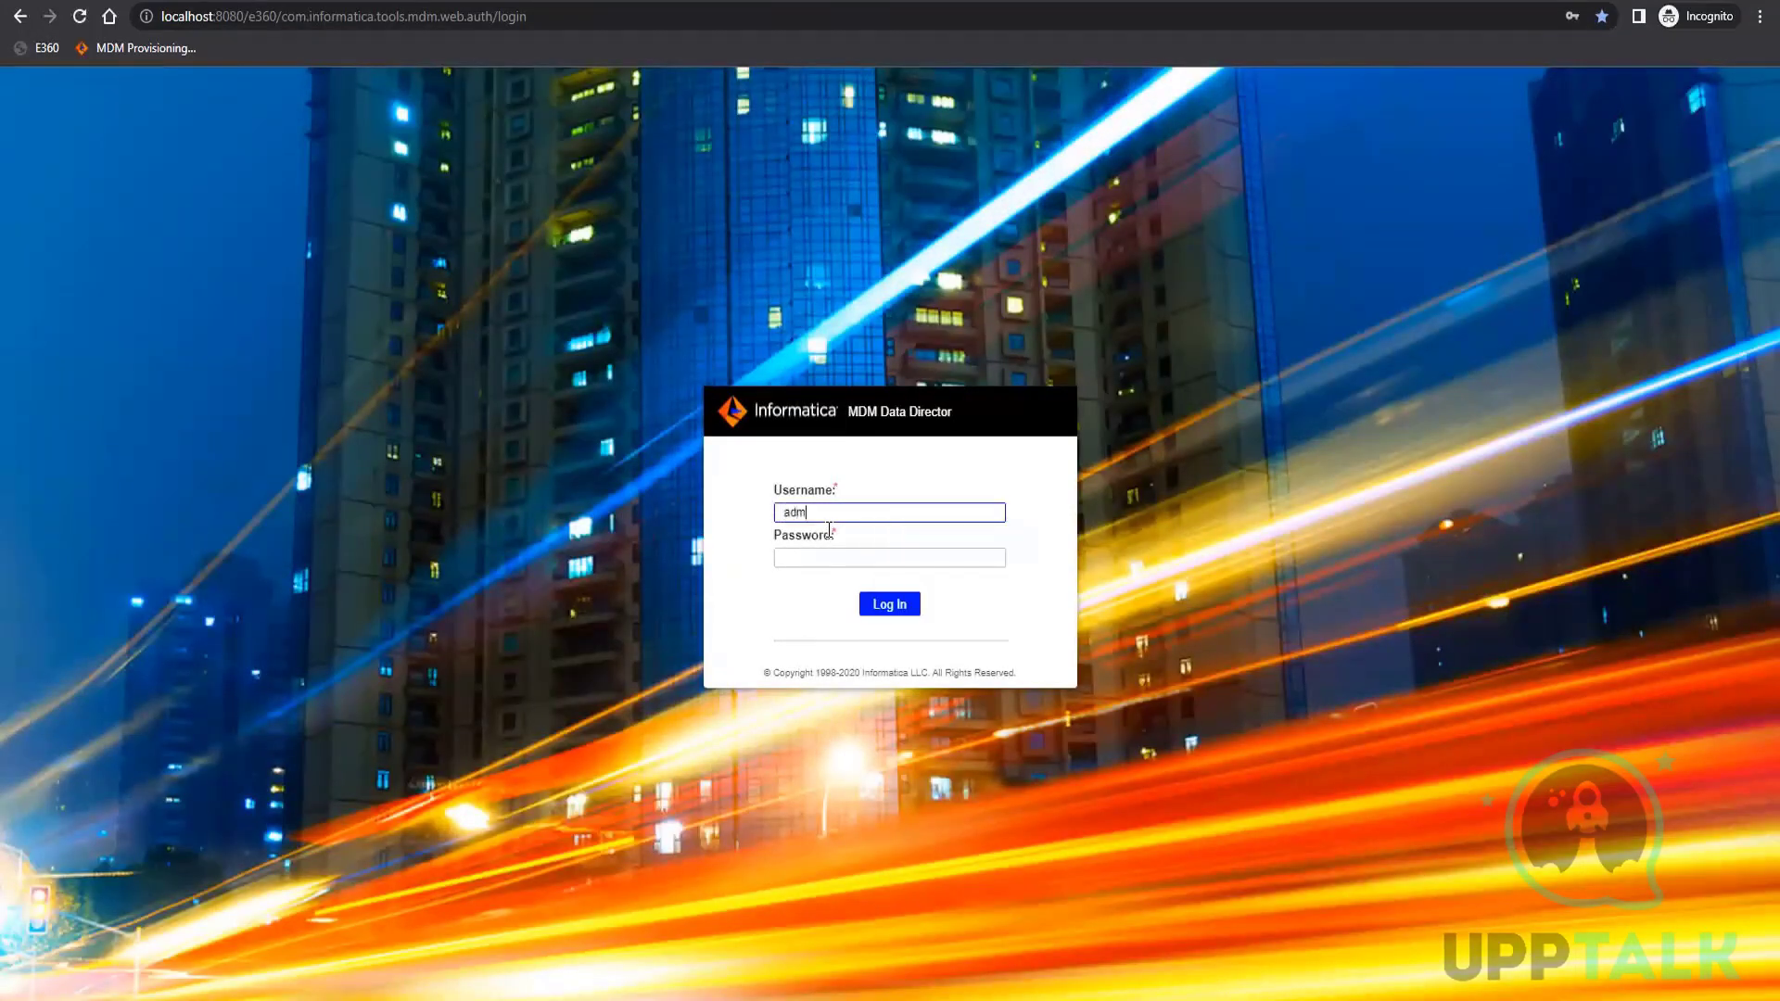
key("Tab")
type("a")
key("Return")
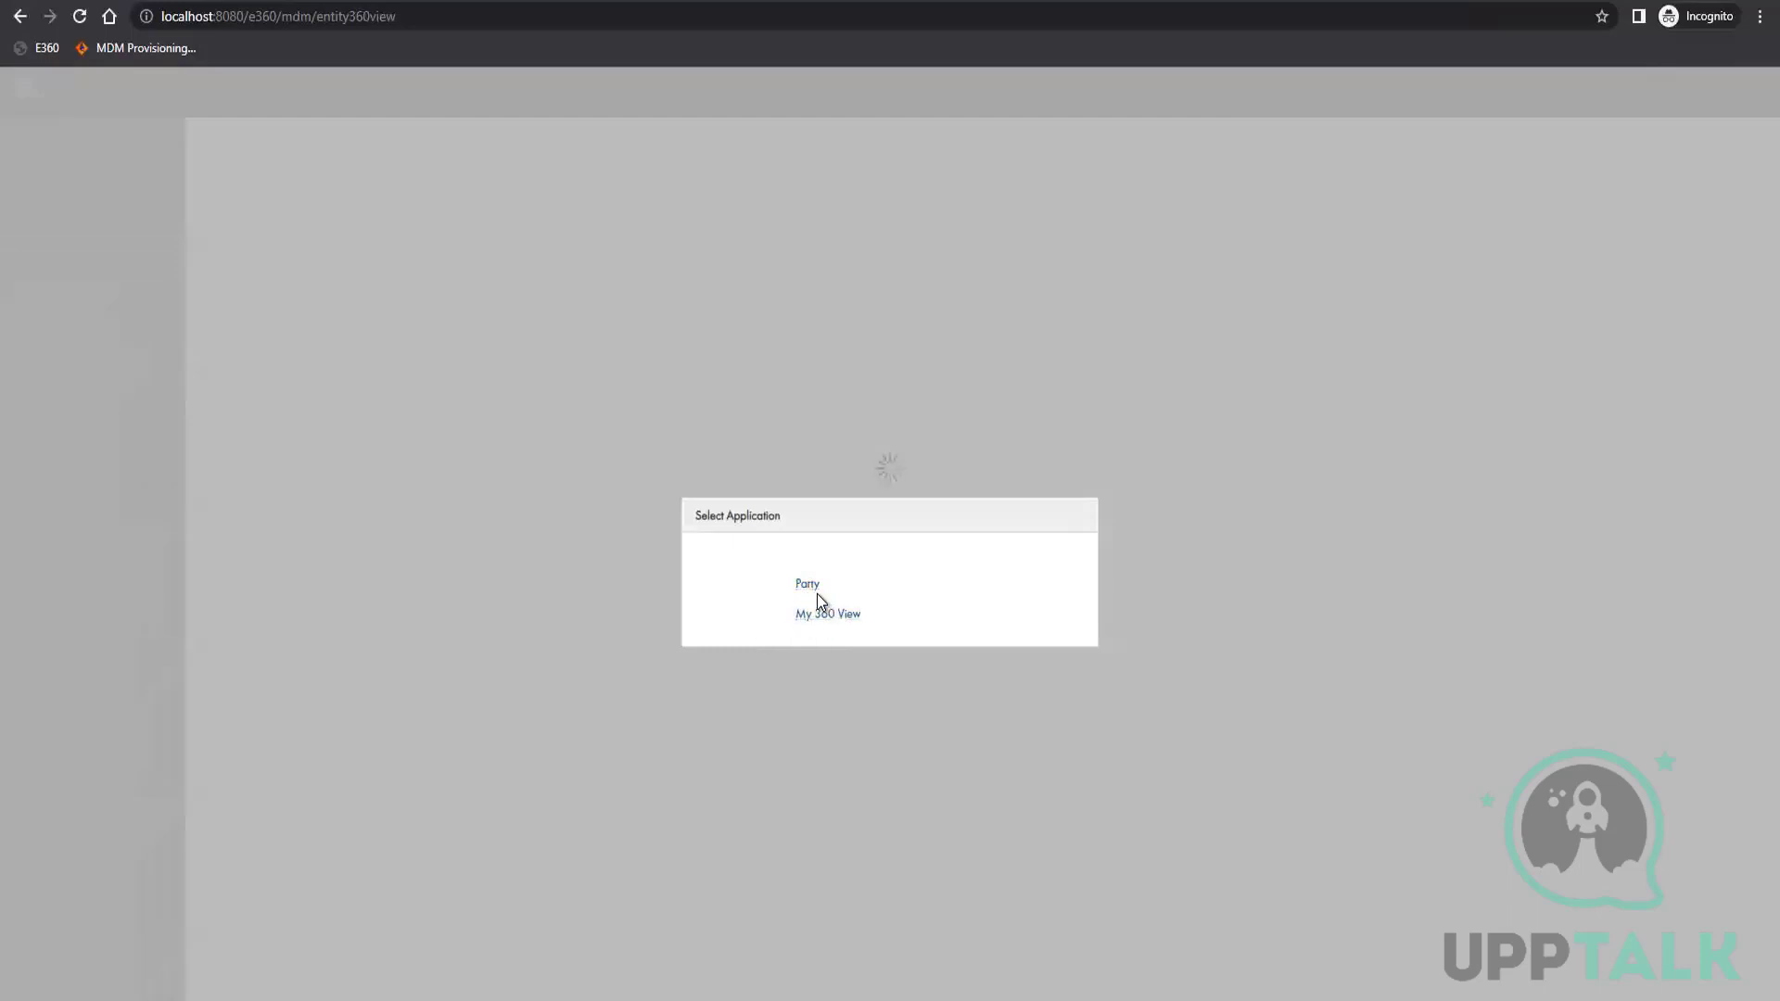
left_click(826, 612)
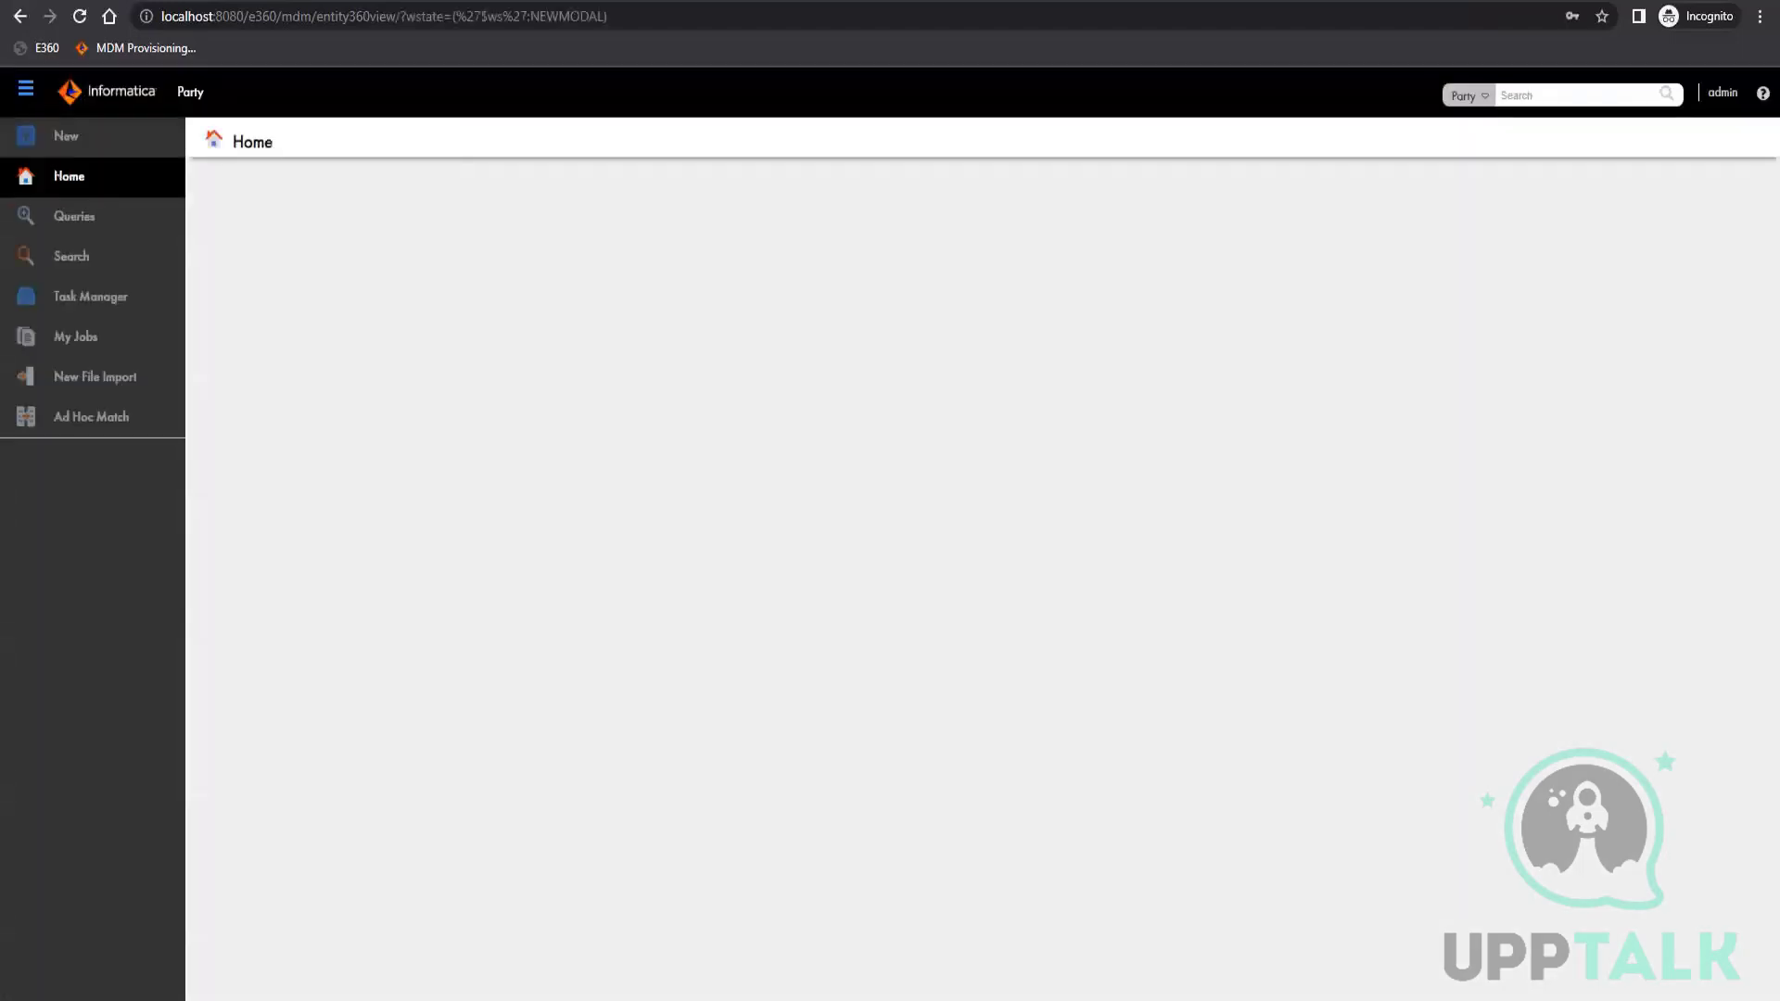
Open the Queries page and check which business entities are offered for searching and for creating new records
mouse_move(250, 1000)
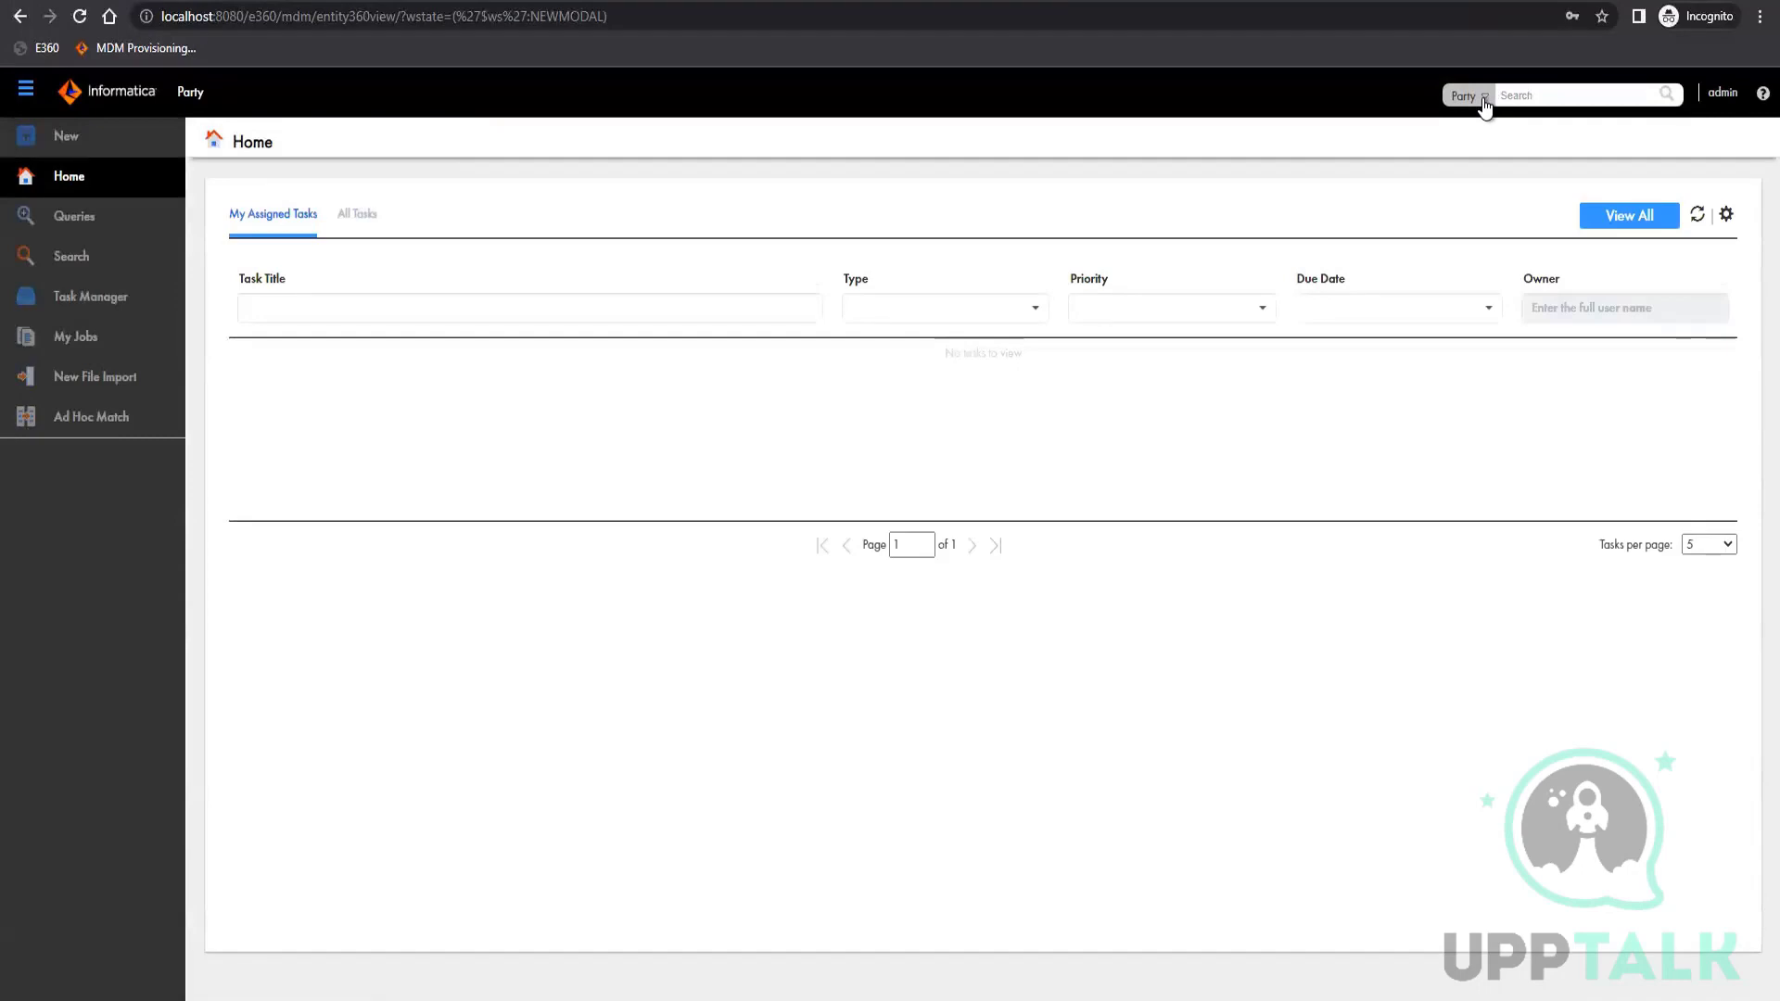
left_click(1483, 99)
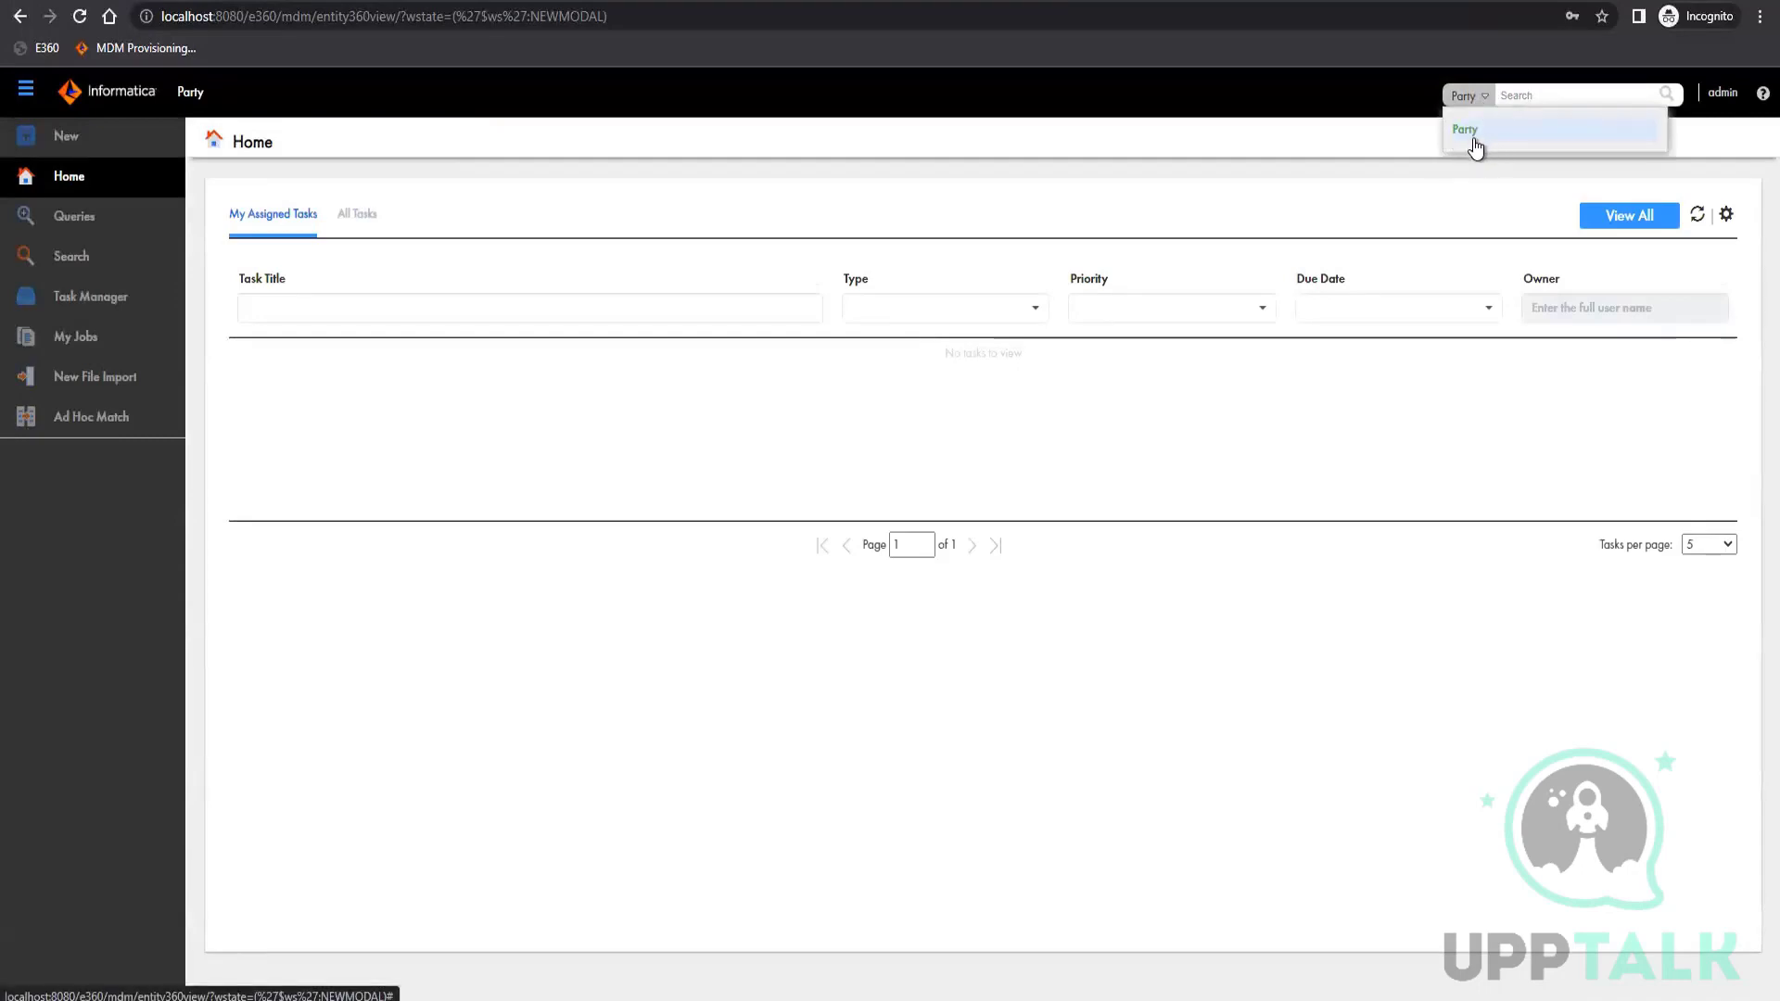
left_click(1343, 141)
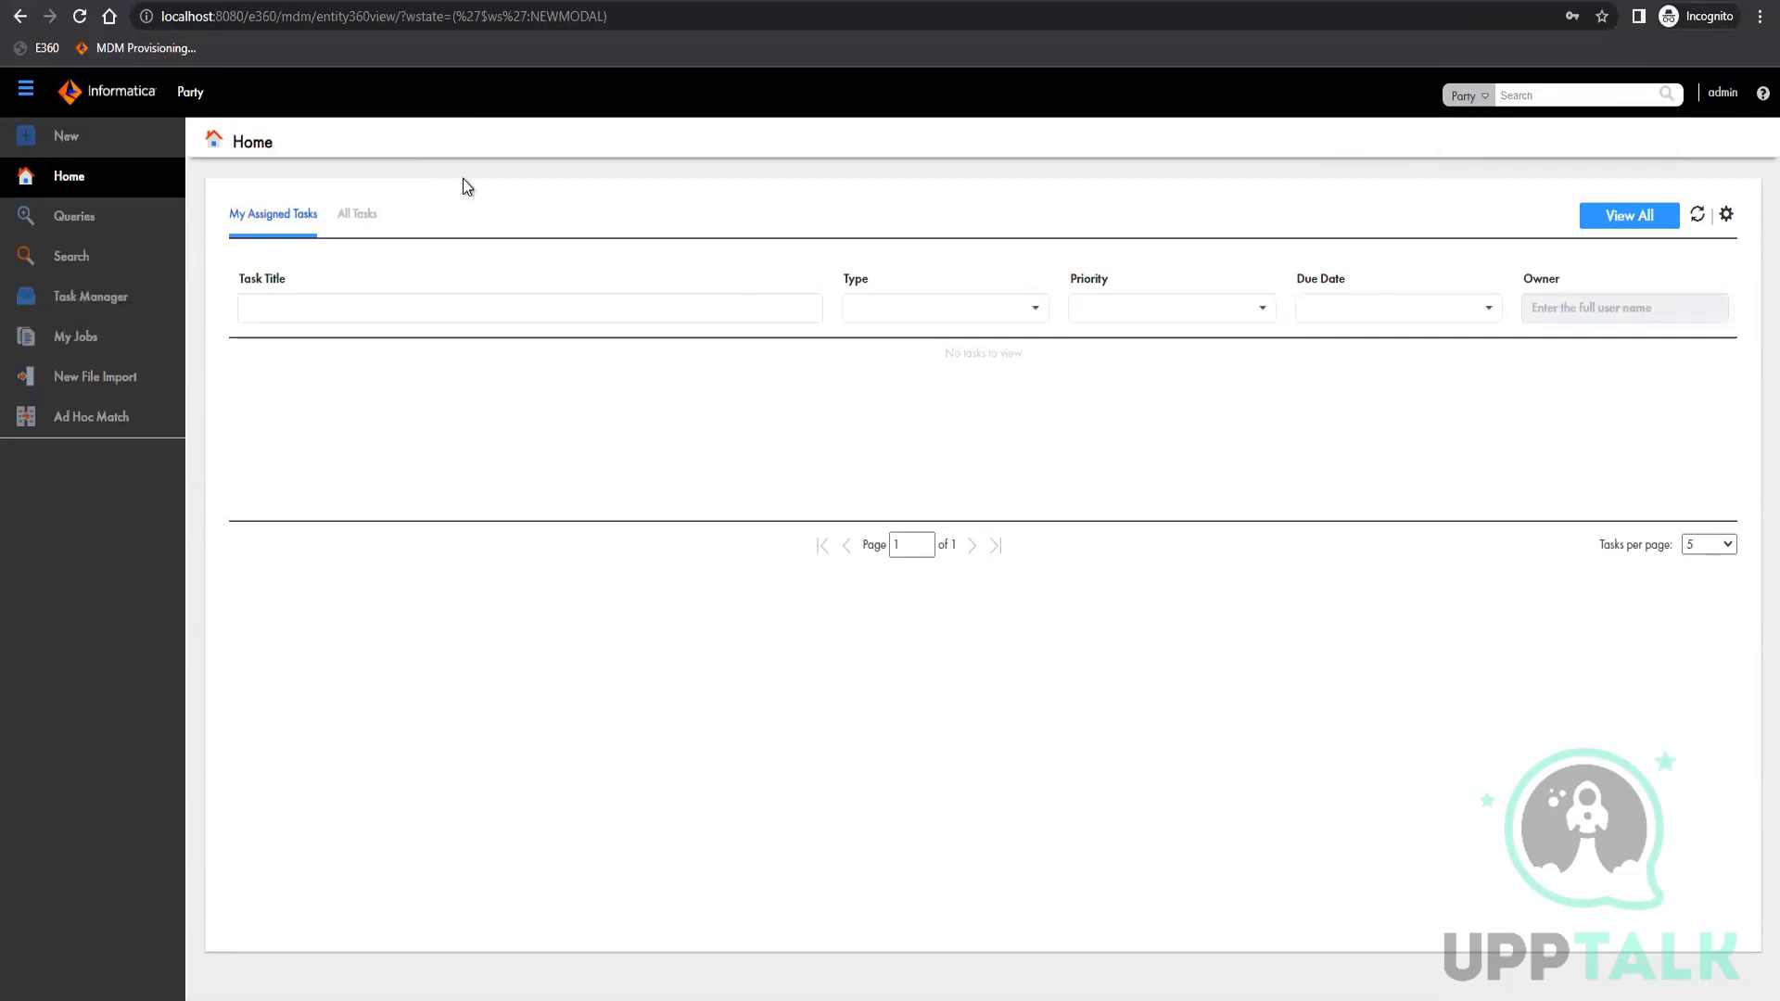
left_click(83, 223)
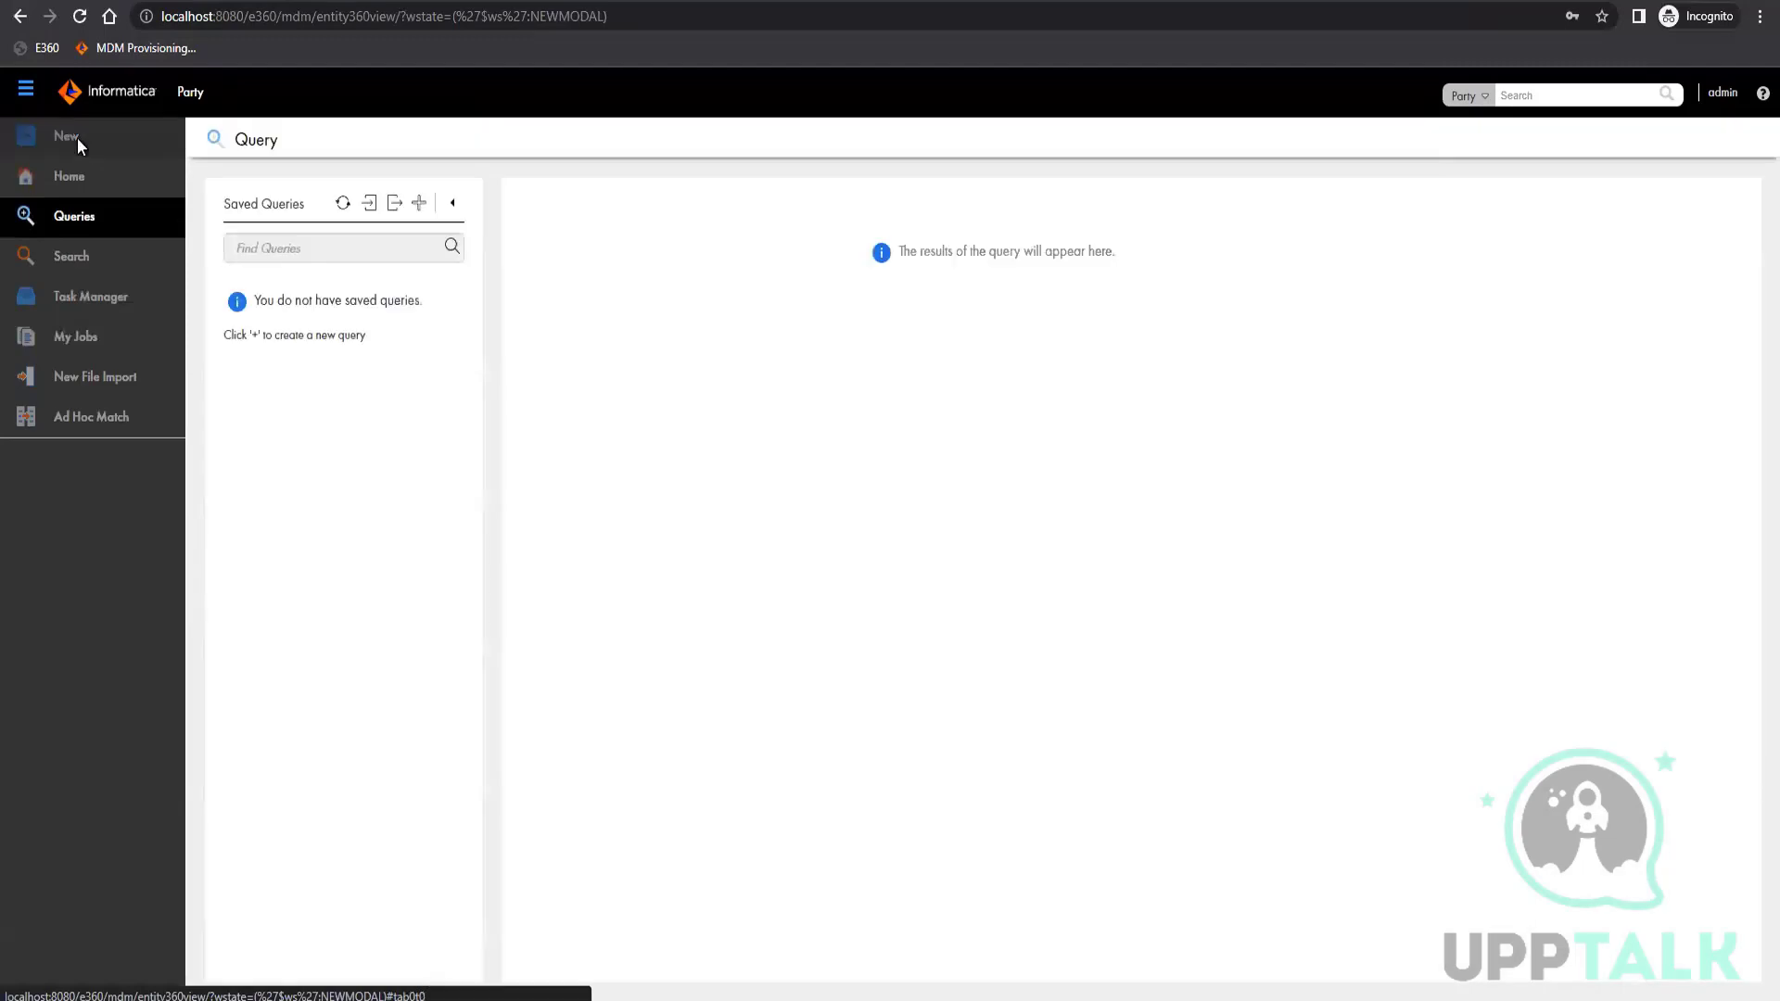
left_click(77, 139)
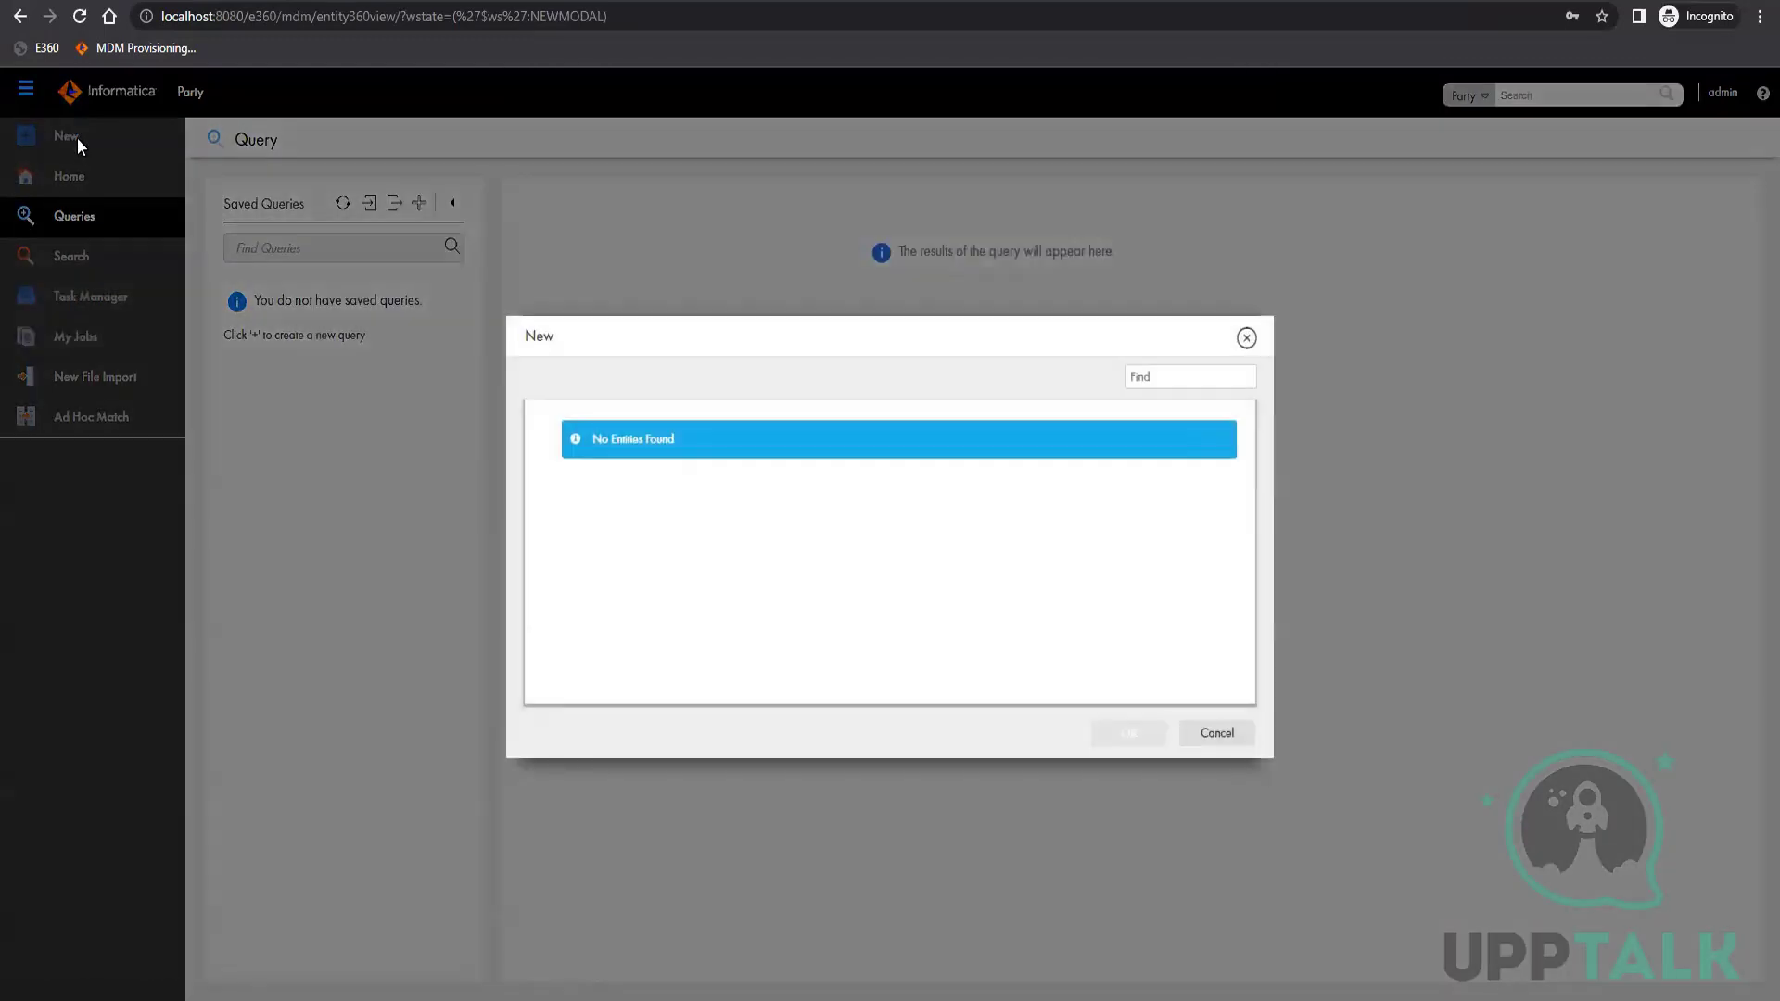
left_click(1247, 339)
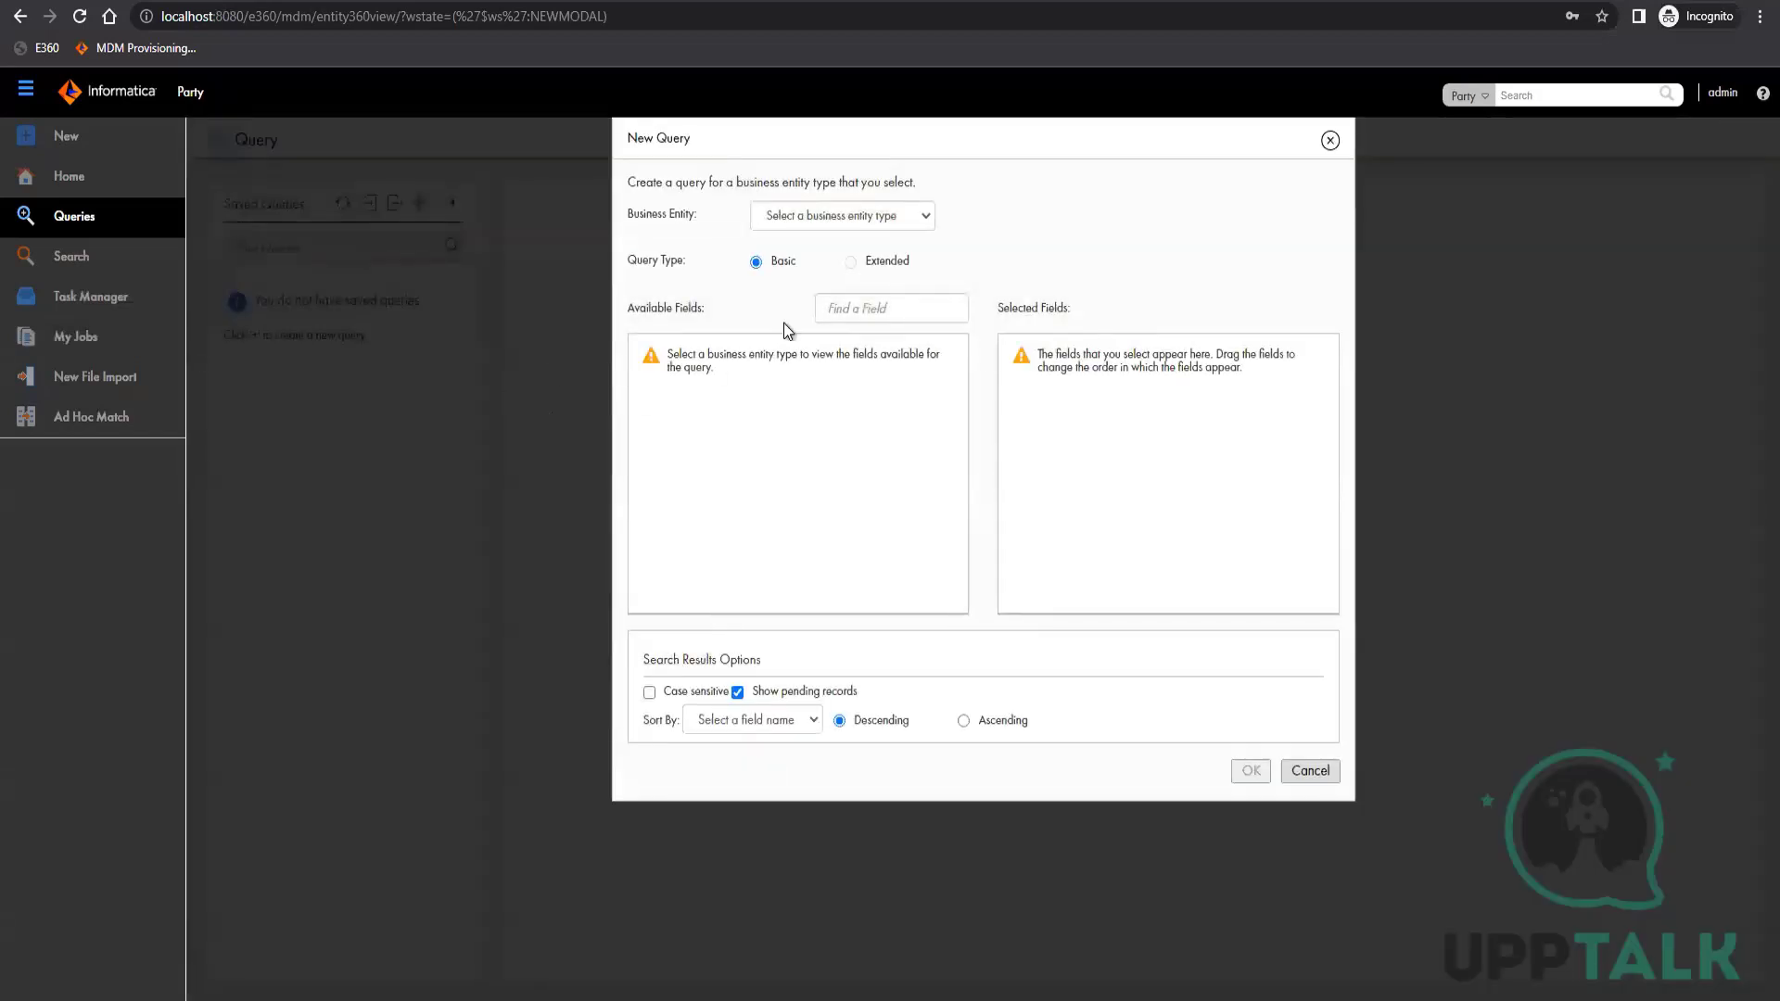
Create a basic query for the Party business entity with the Registry ID and First Name fields
left_click(863, 223)
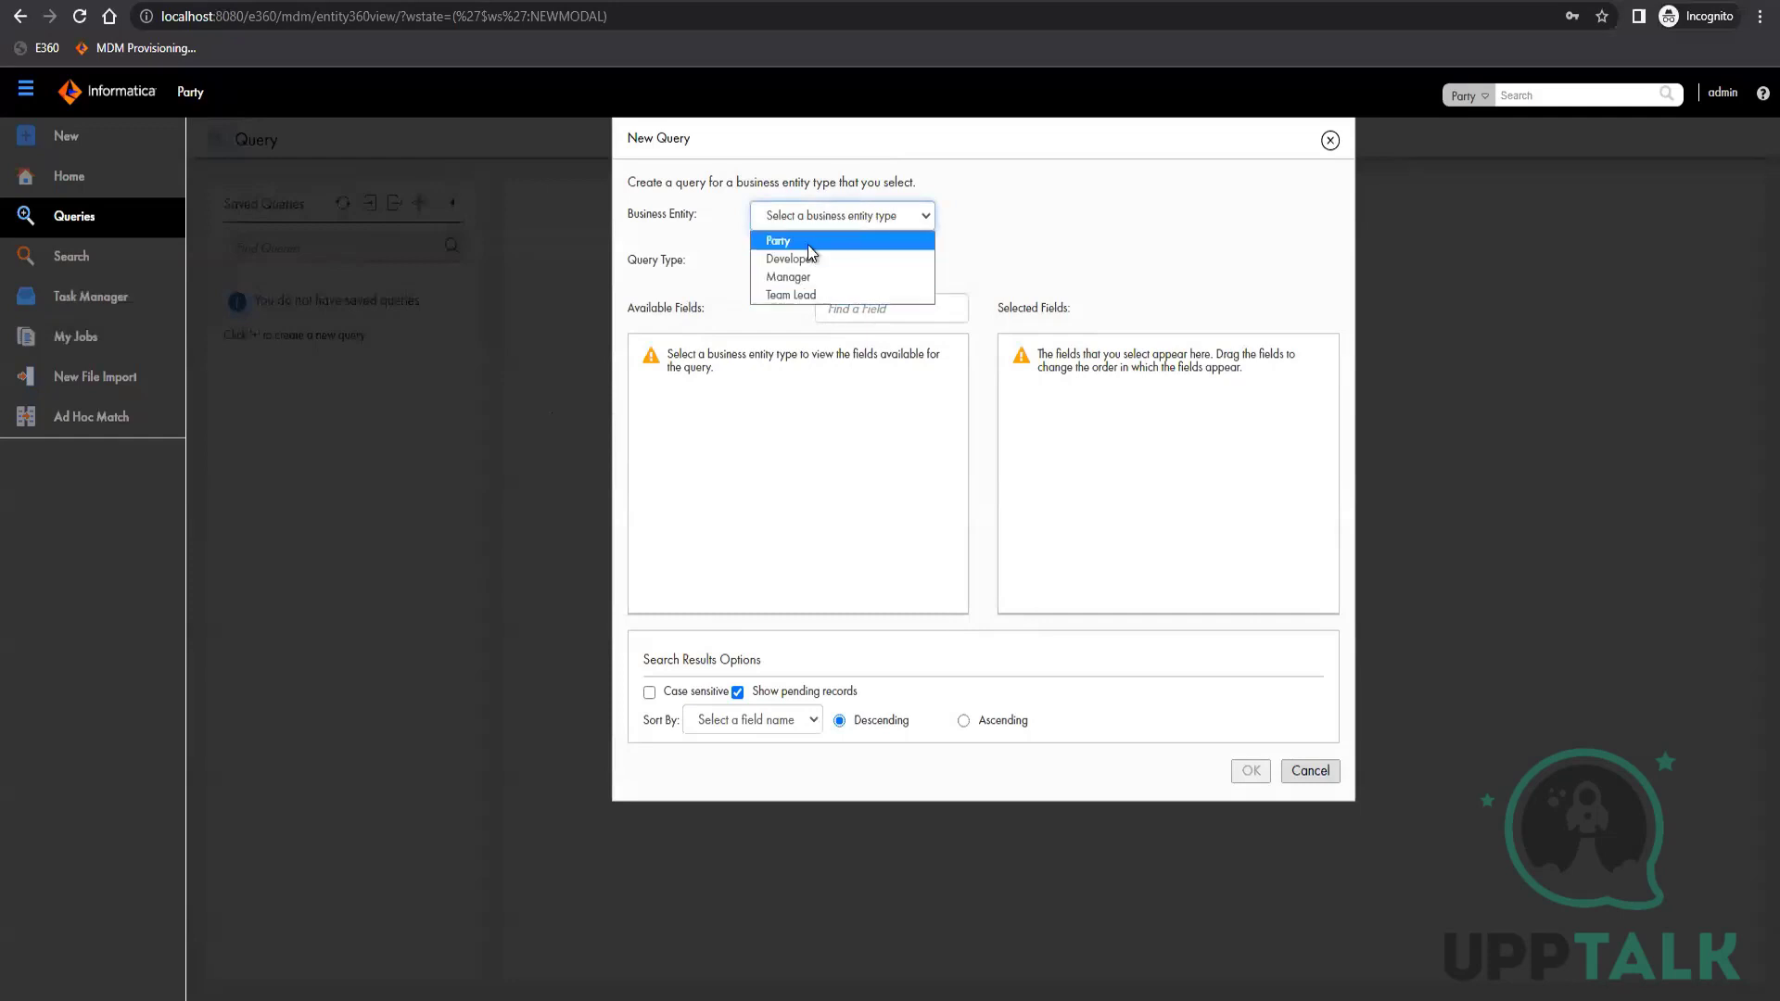
left_click(811, 240)
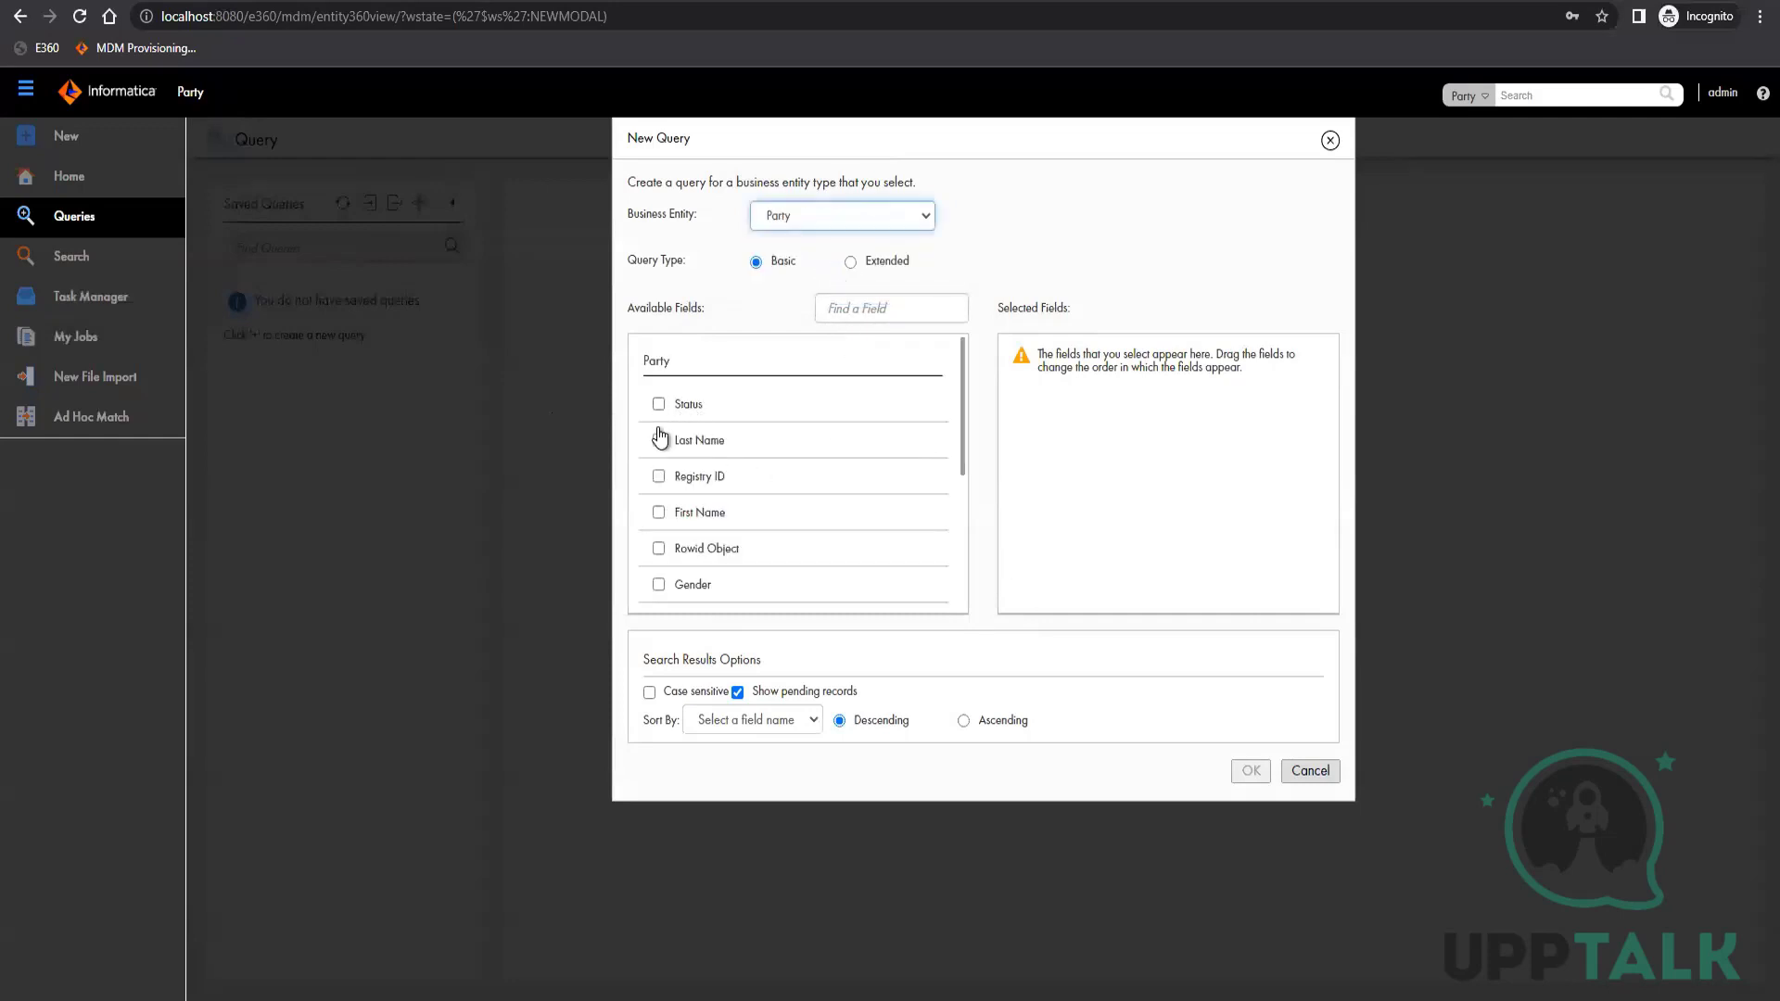
left_click(658, 513)
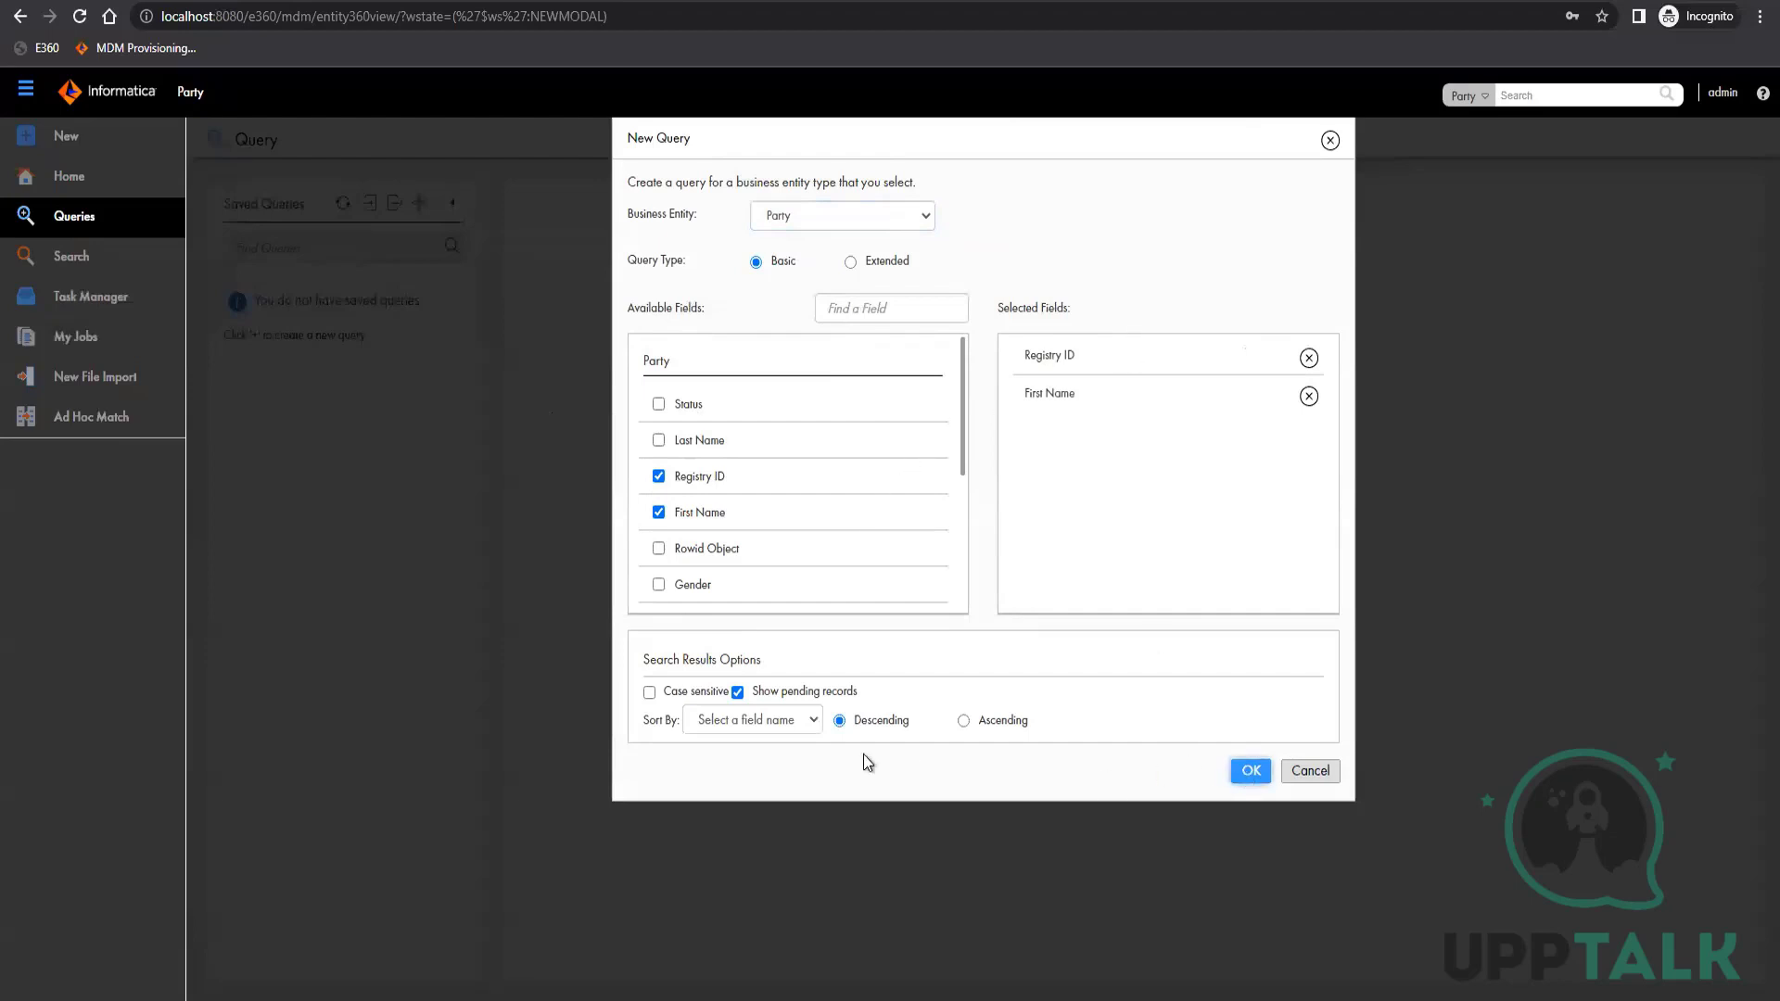
key("Return")
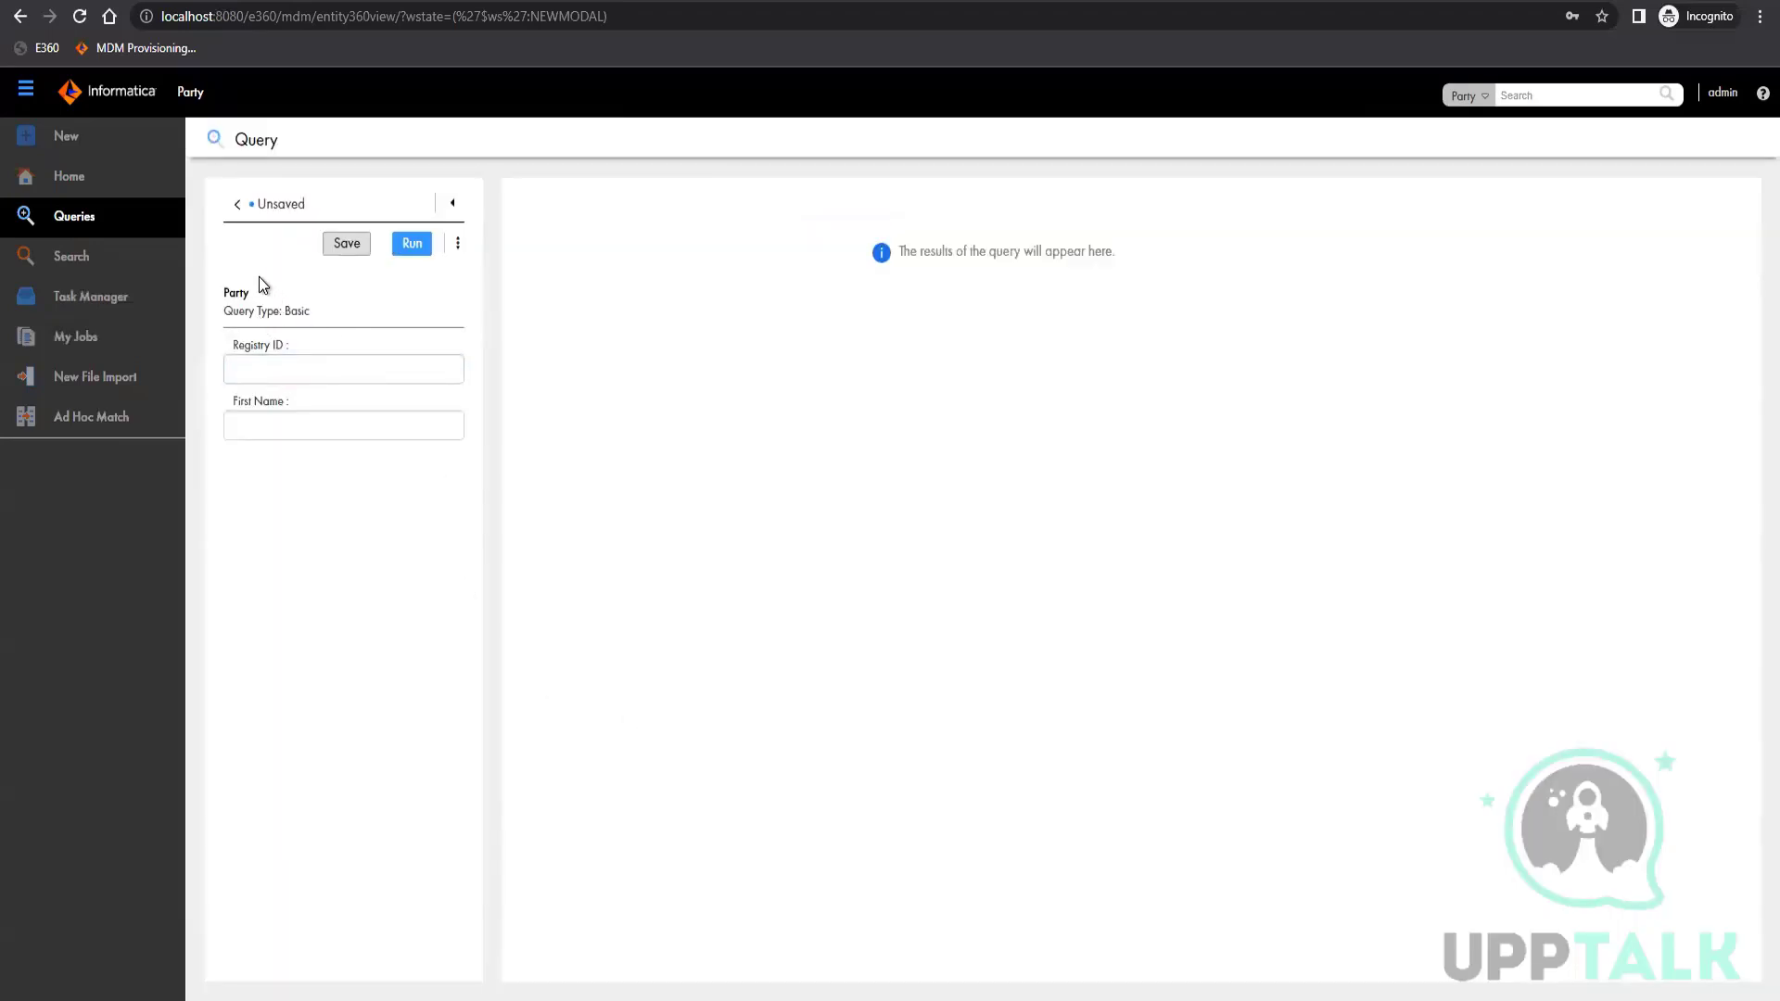
Save the query under the name Party and share it with all
left_click(353, 251)
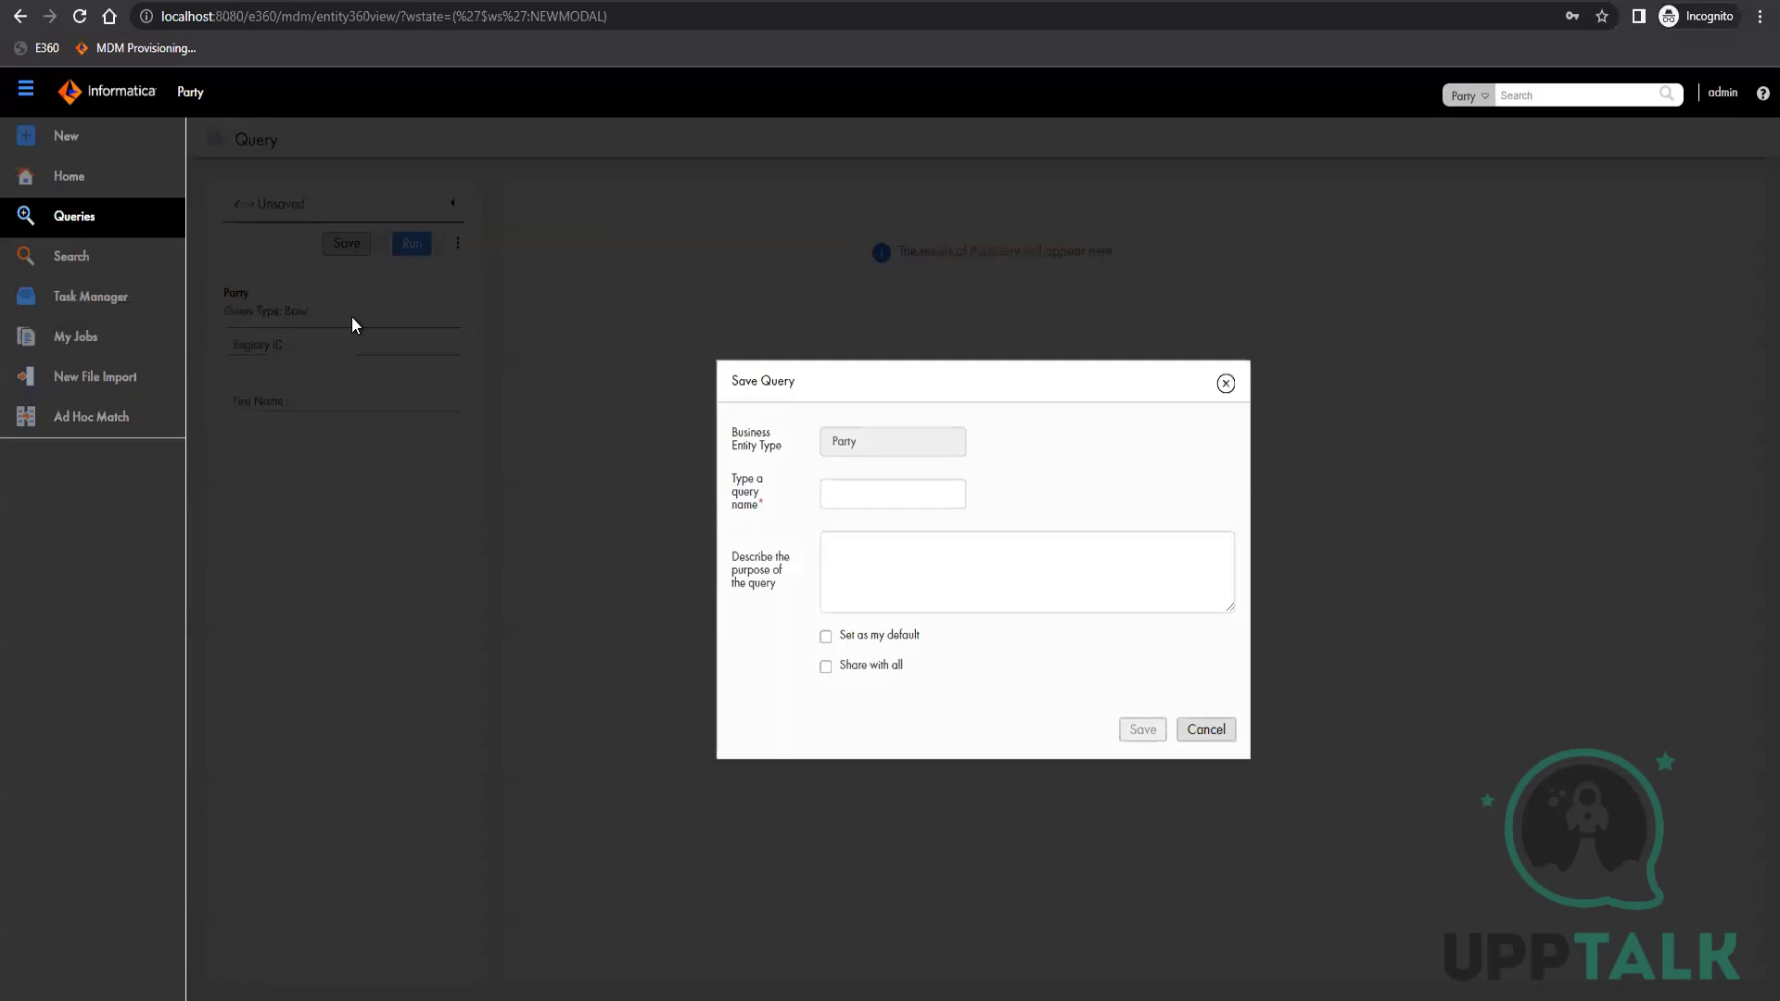
left_click(894, 509)
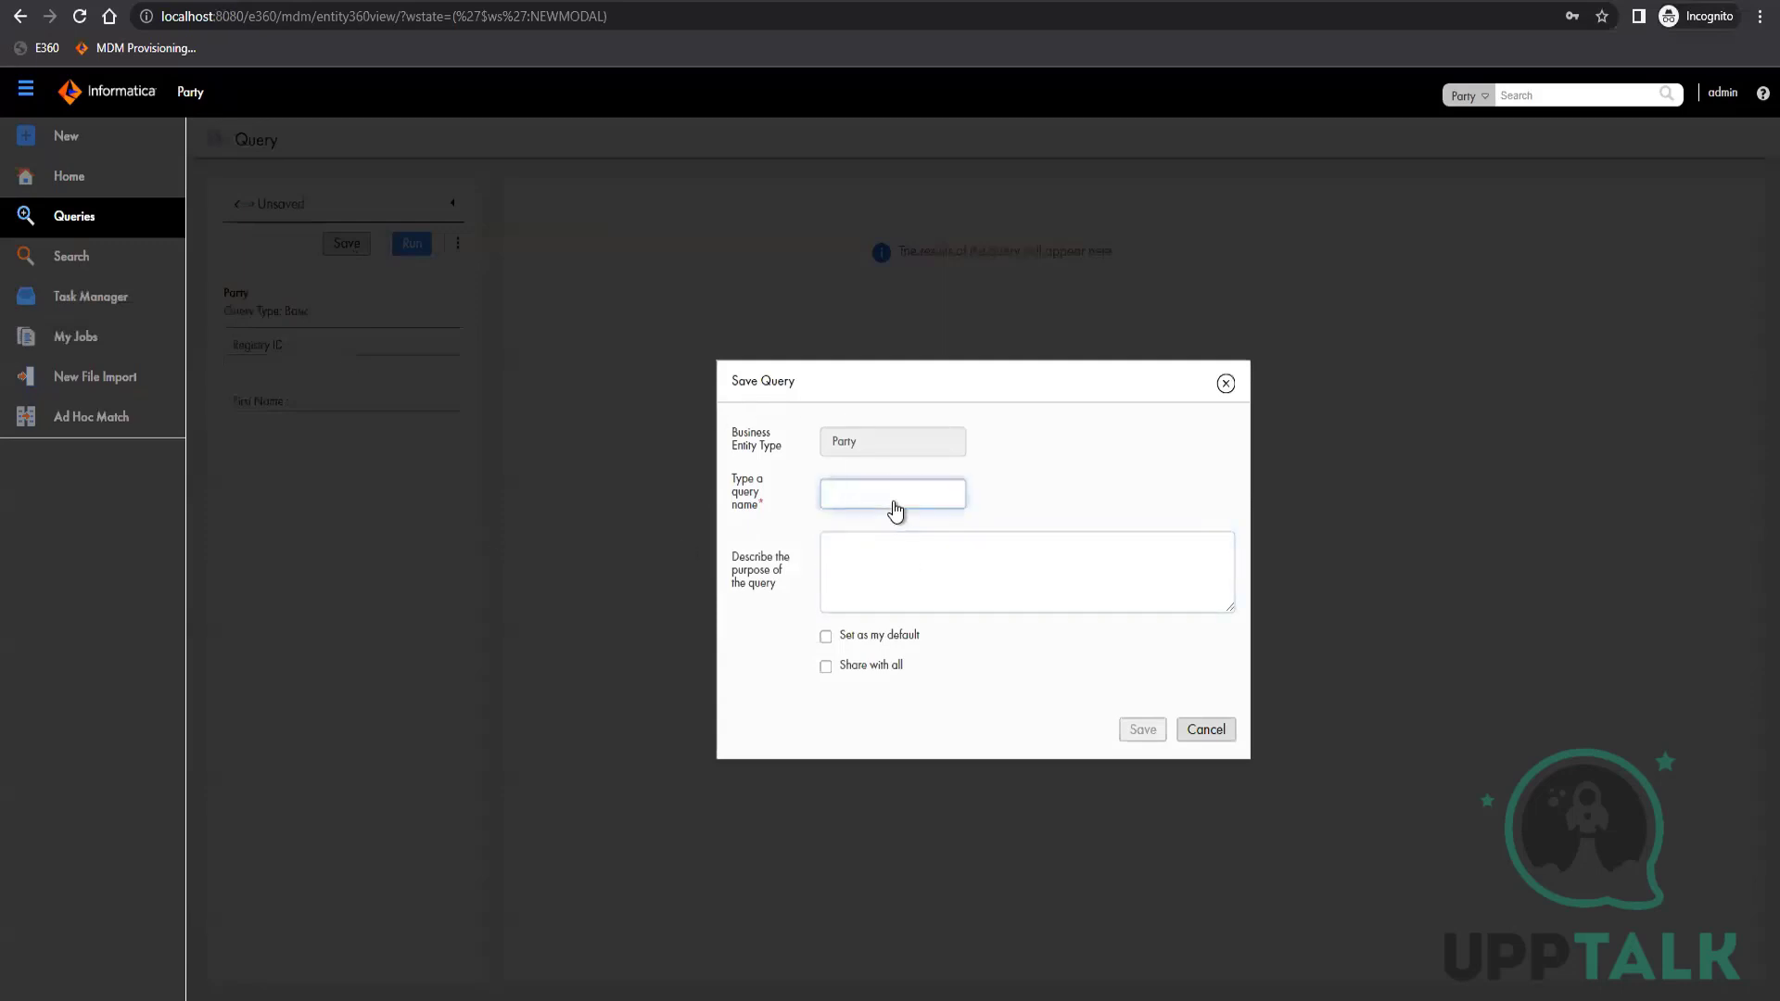
type("Party")
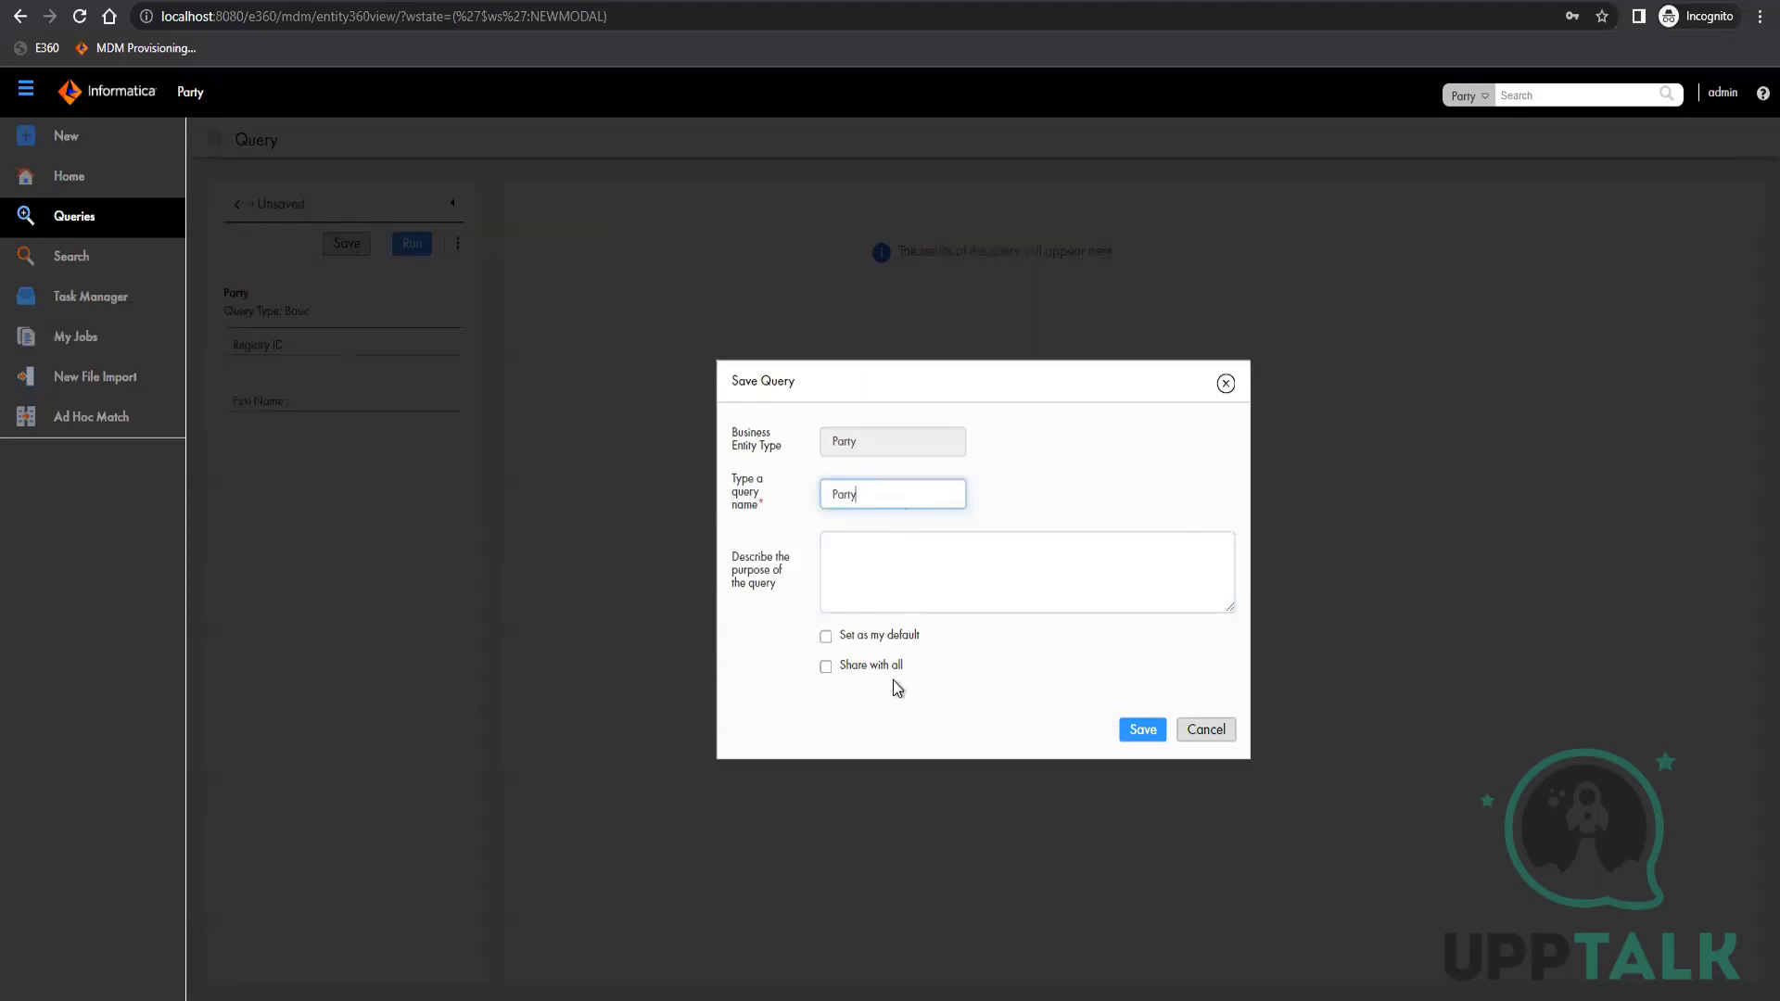
left_click(827, 666)
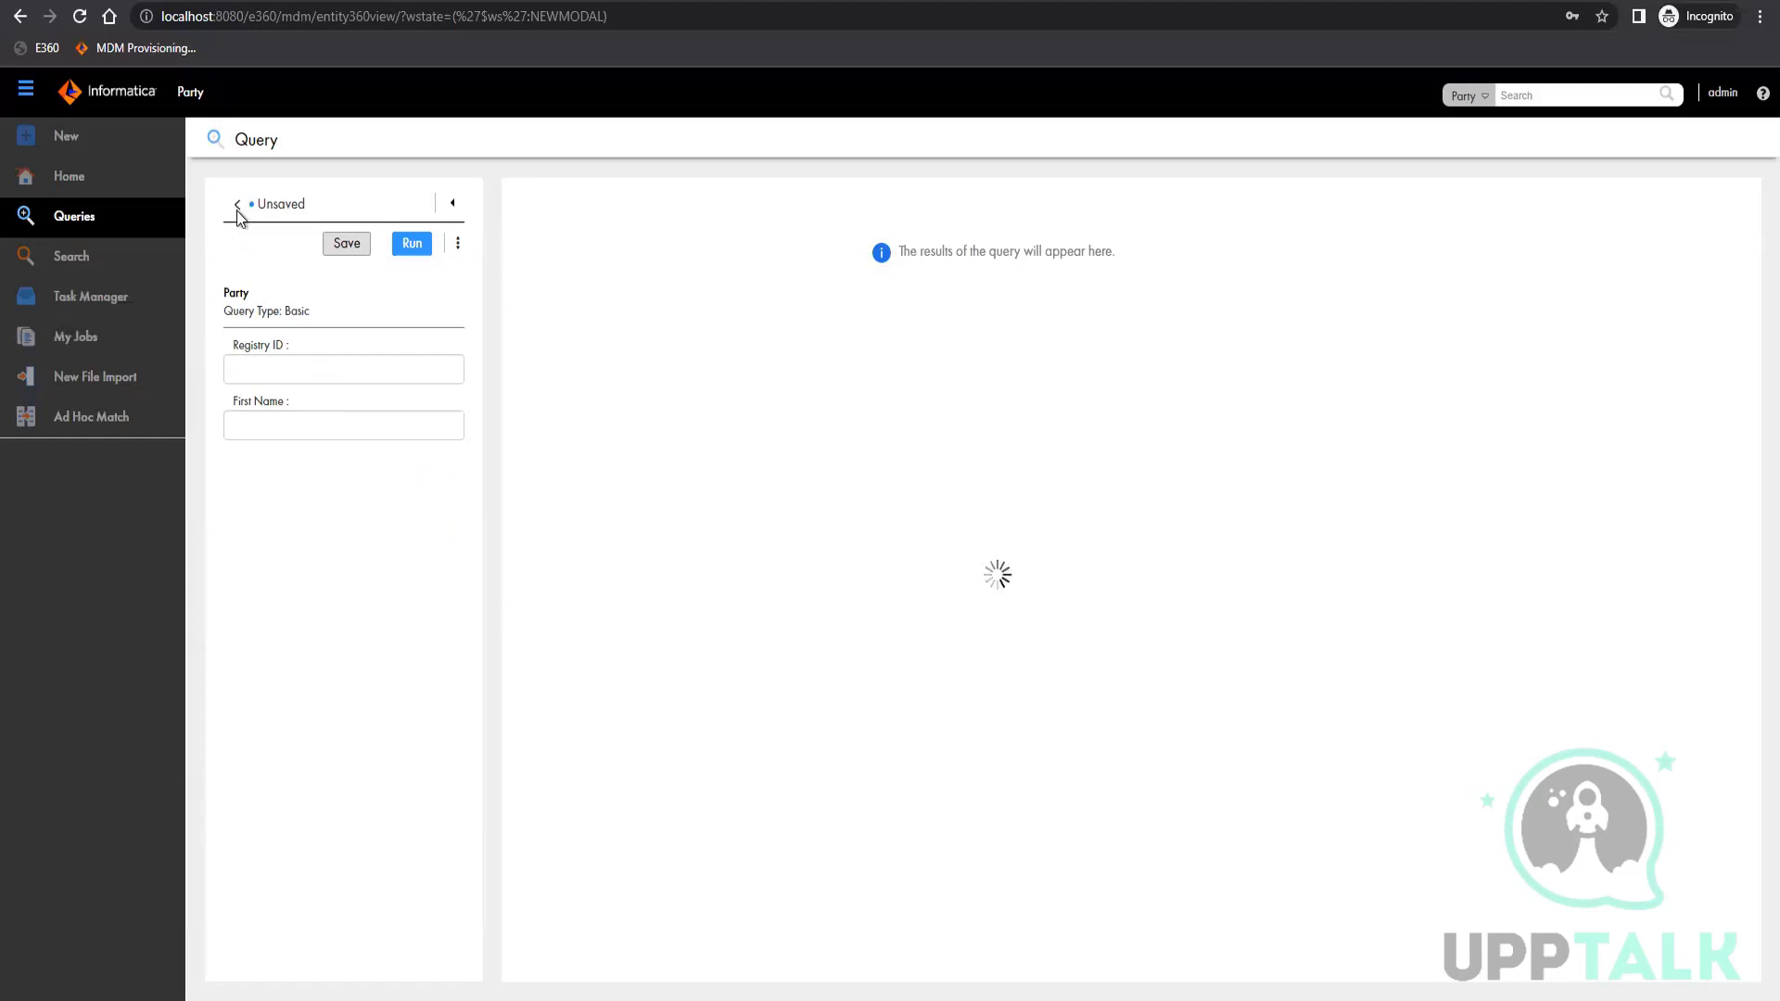
Return to the saved queries, open the Party query and run it with no filter values
left_click(238, 206)
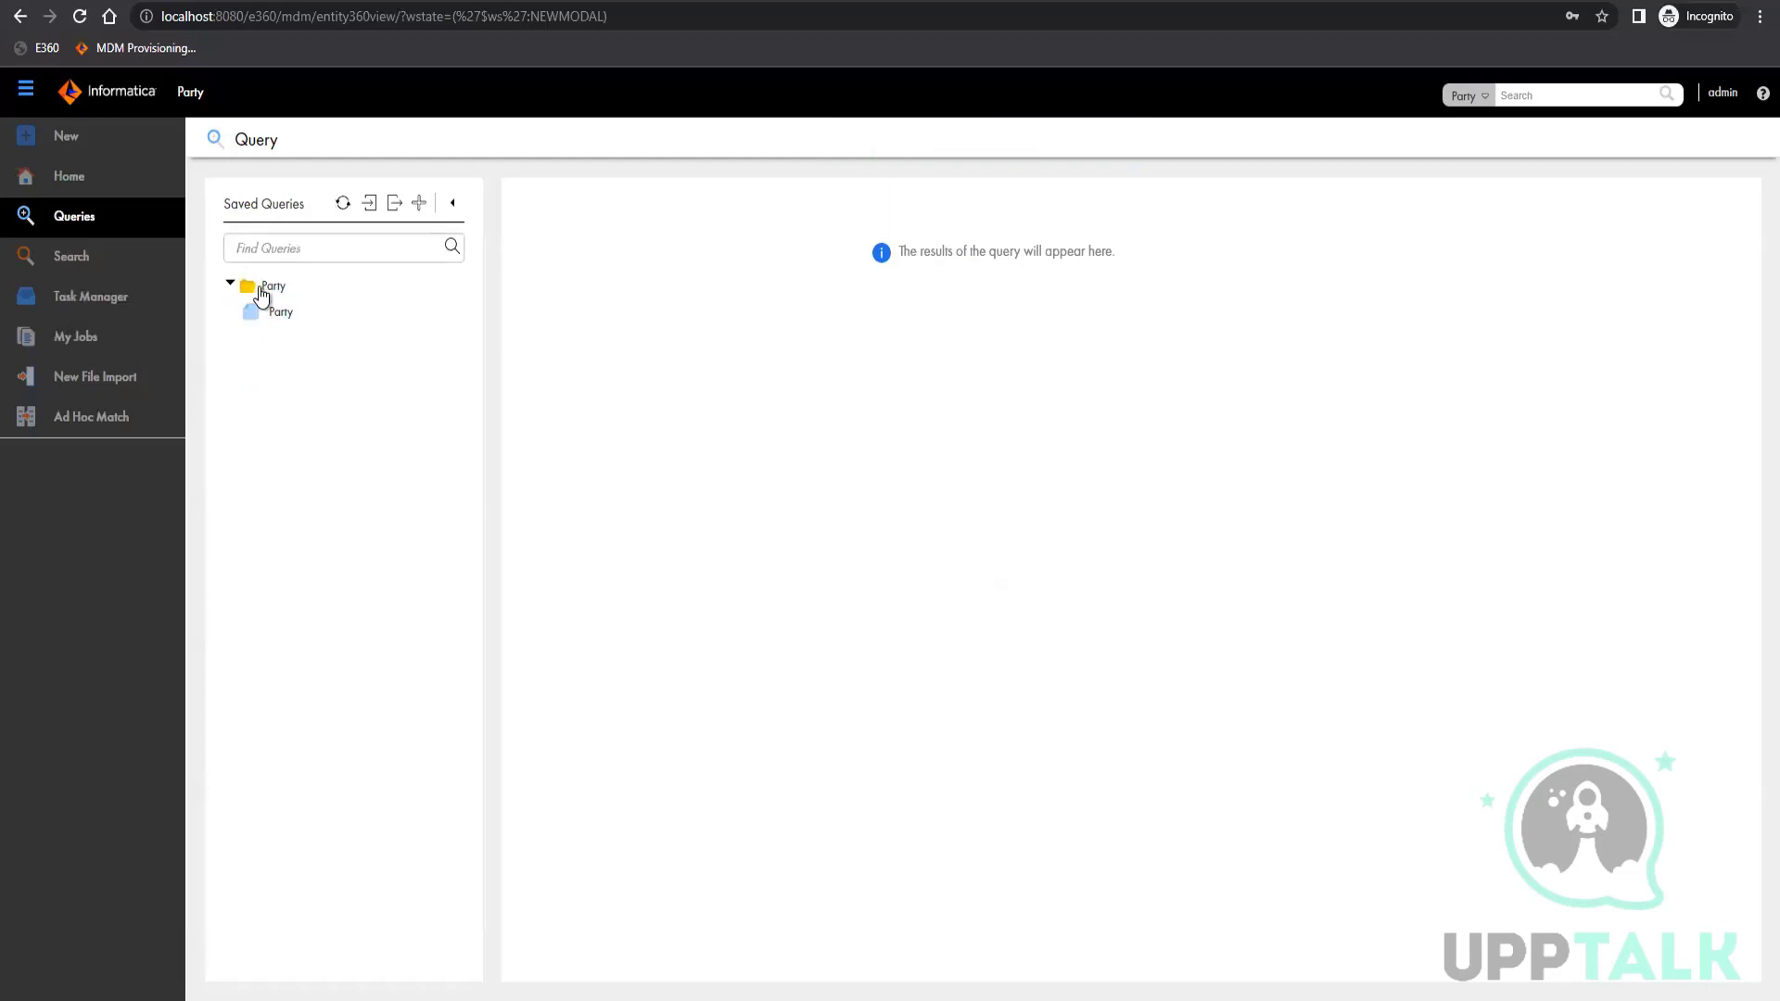
left_click(278, 313)
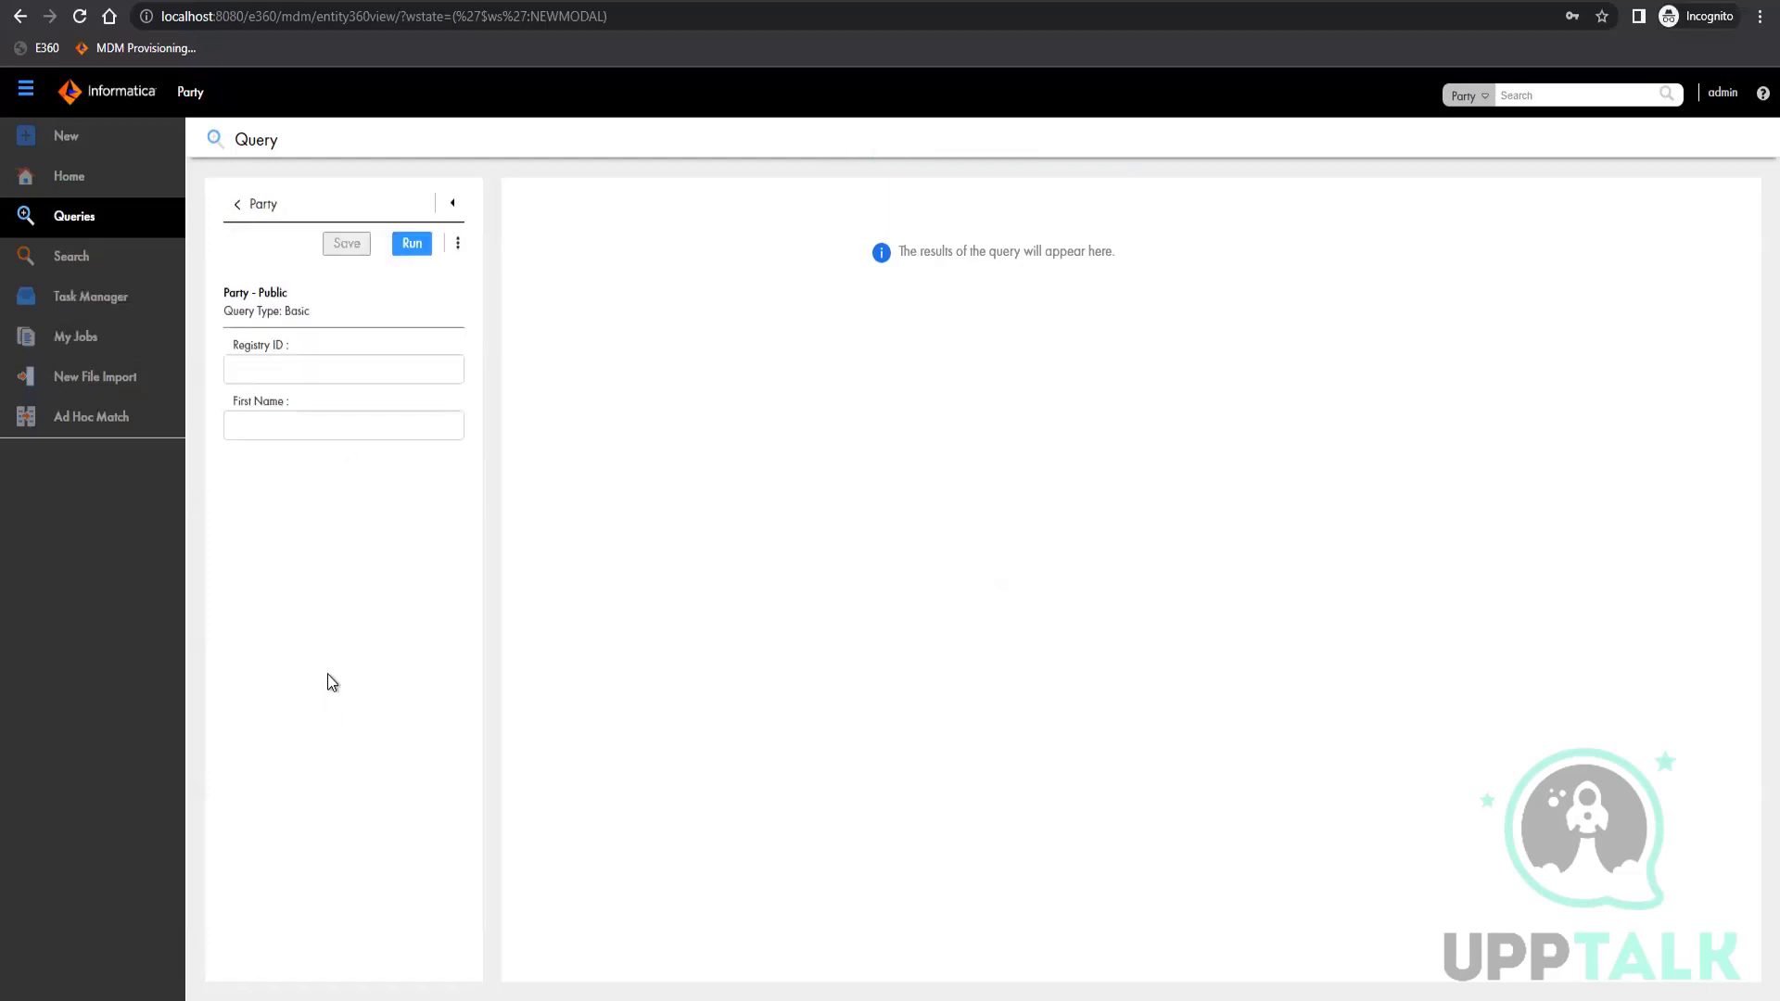
left_click(320, 386)
left_click(414, 243)
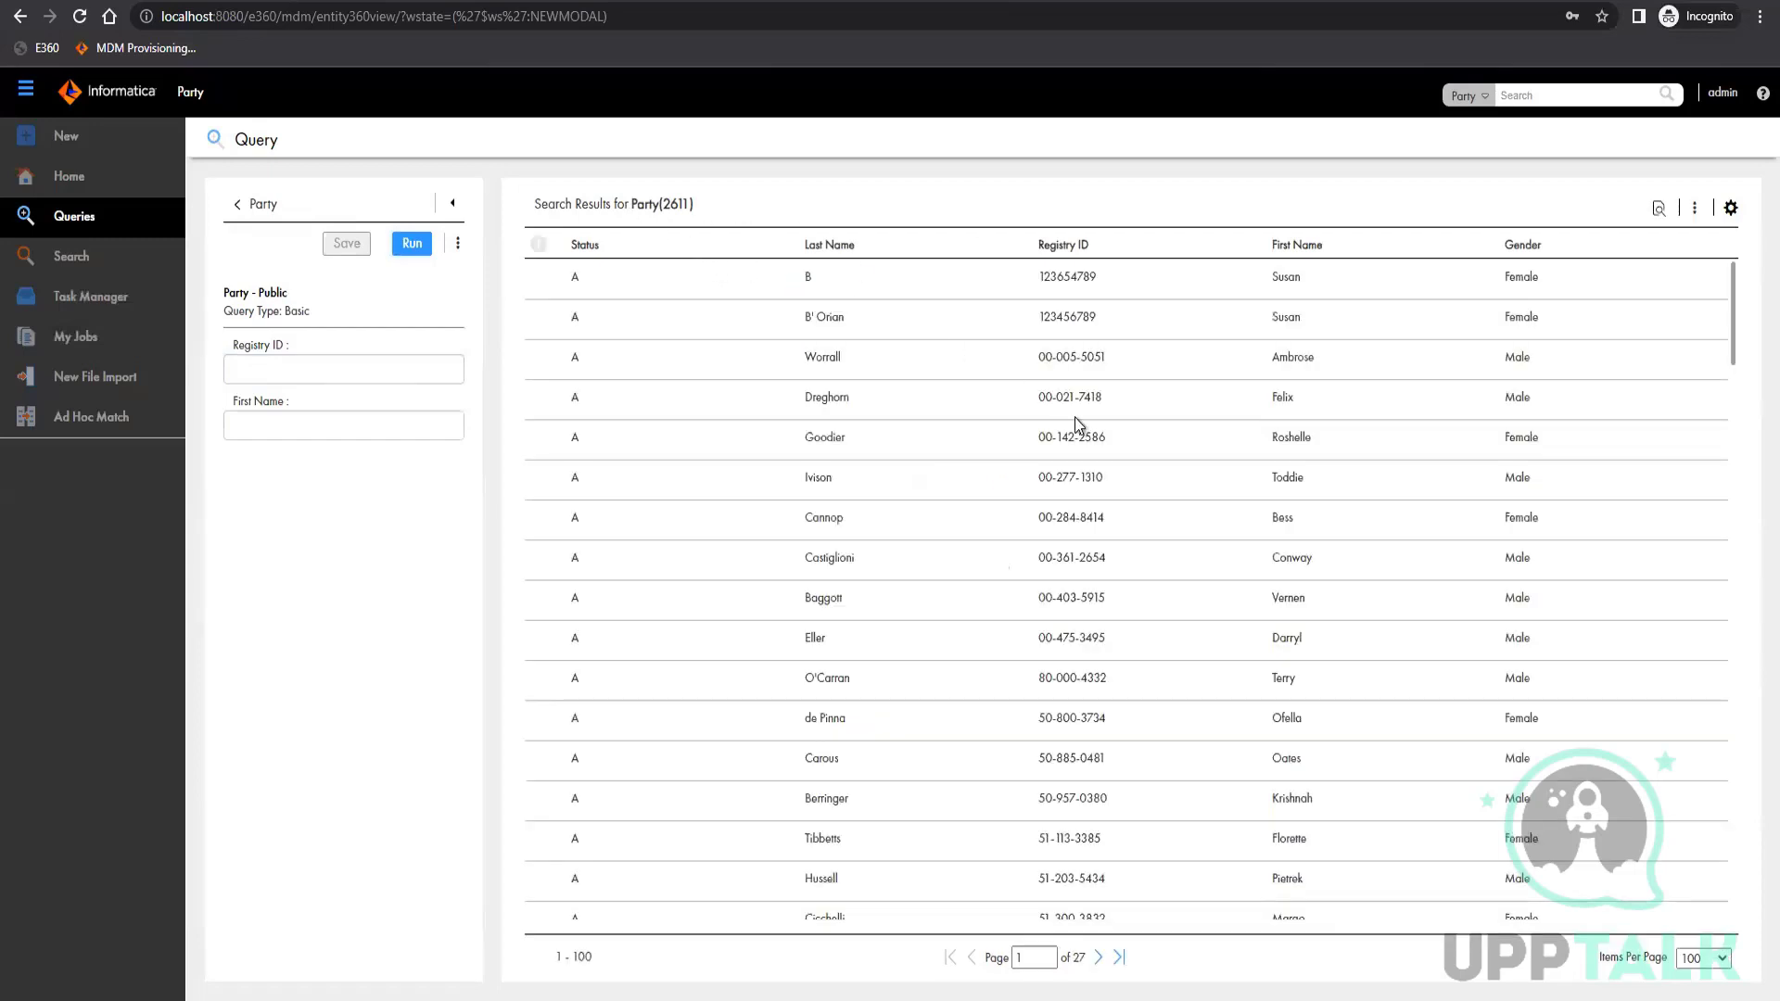
Open the fifth Party record from the query results and check the view options offered for the other result rows
left_click(1116, 442)
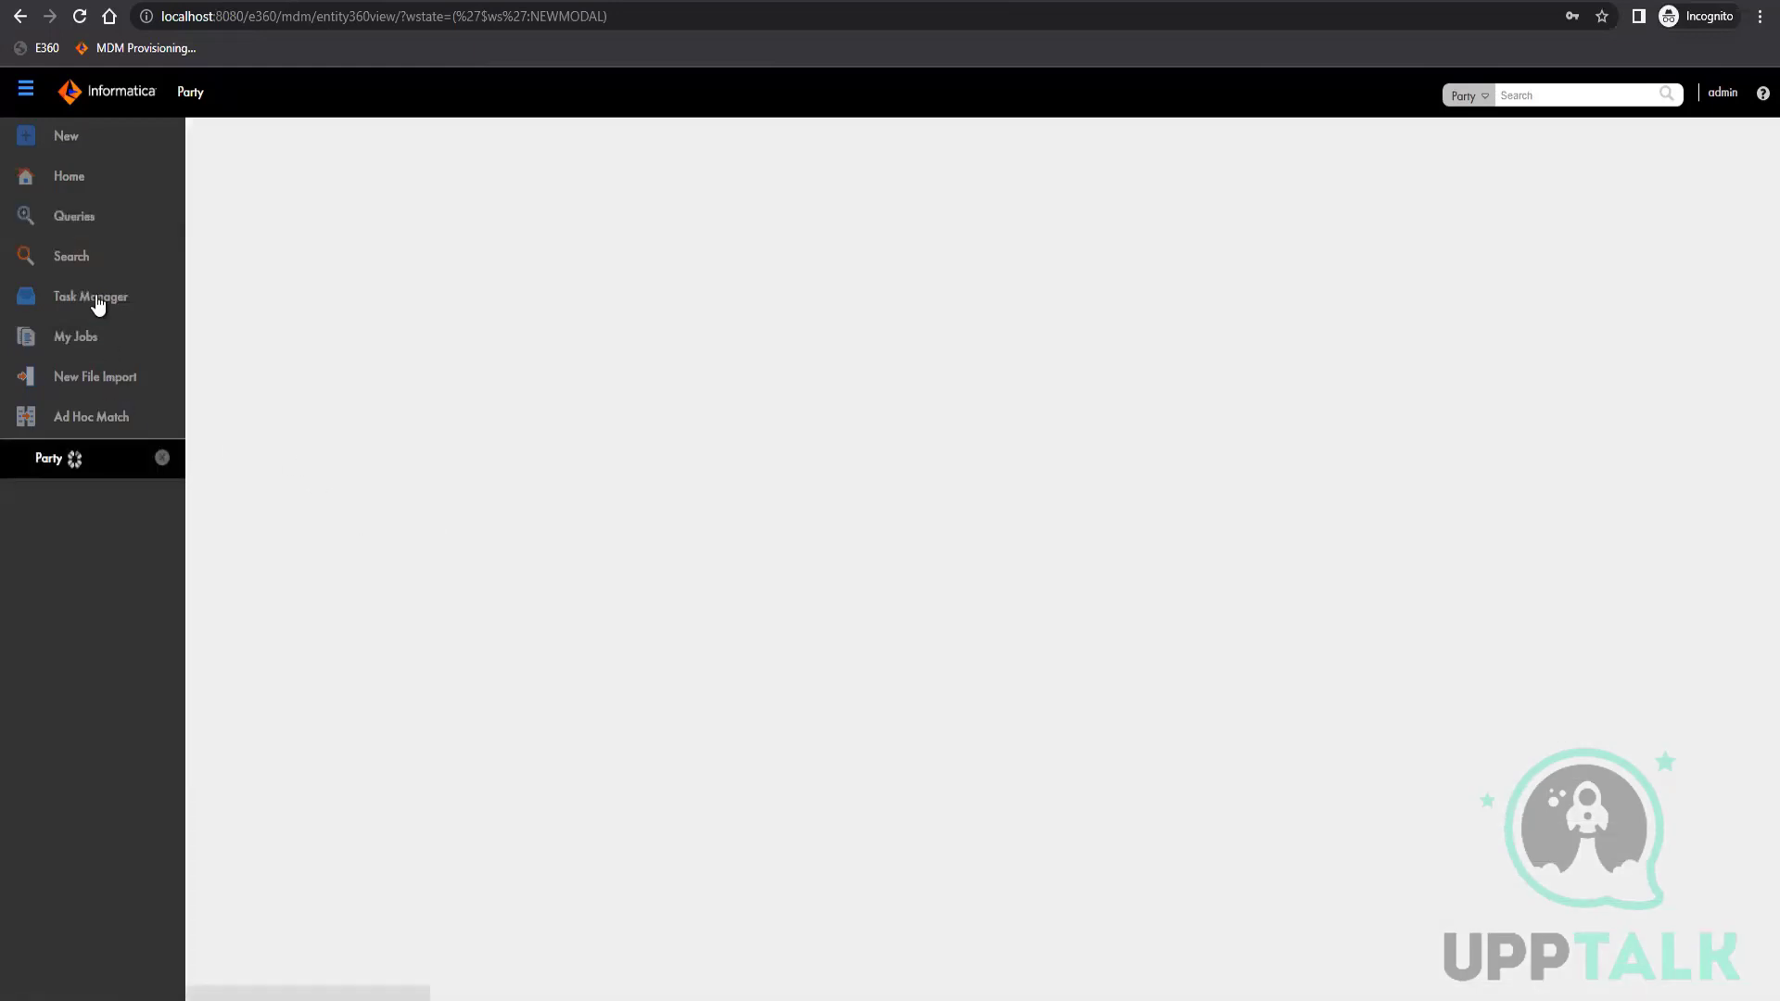
left_click(95, 225)
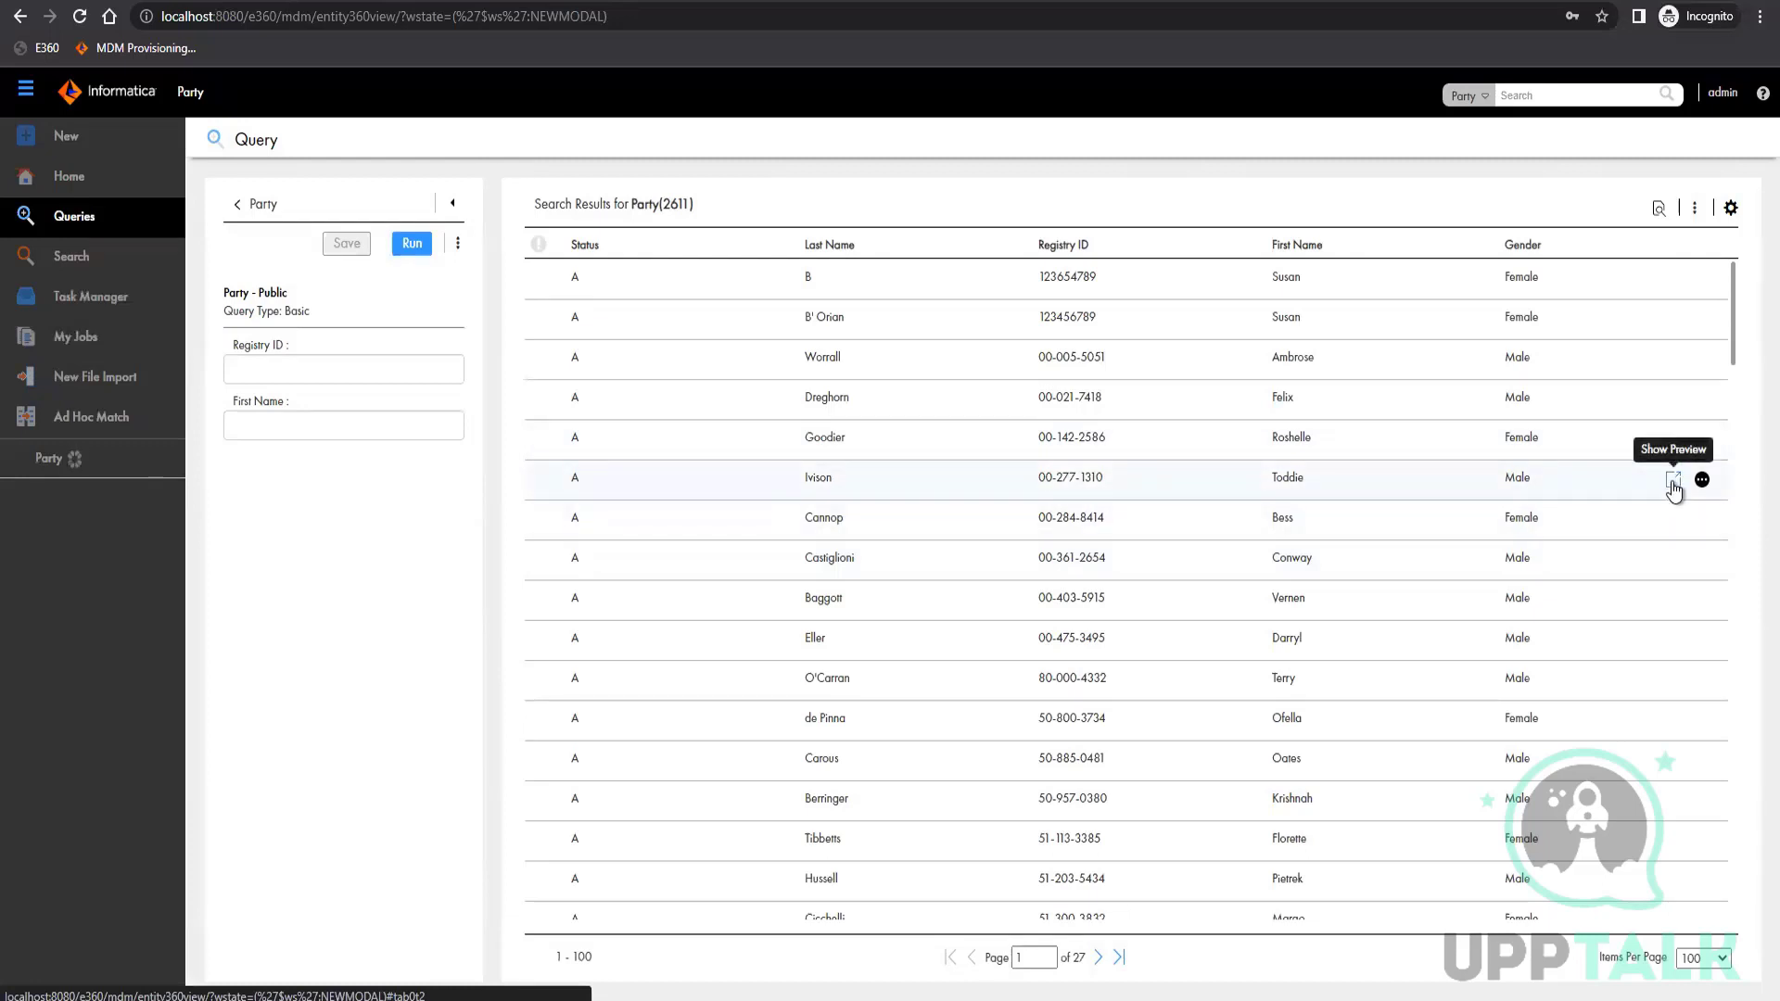
left_click(1702, 480)
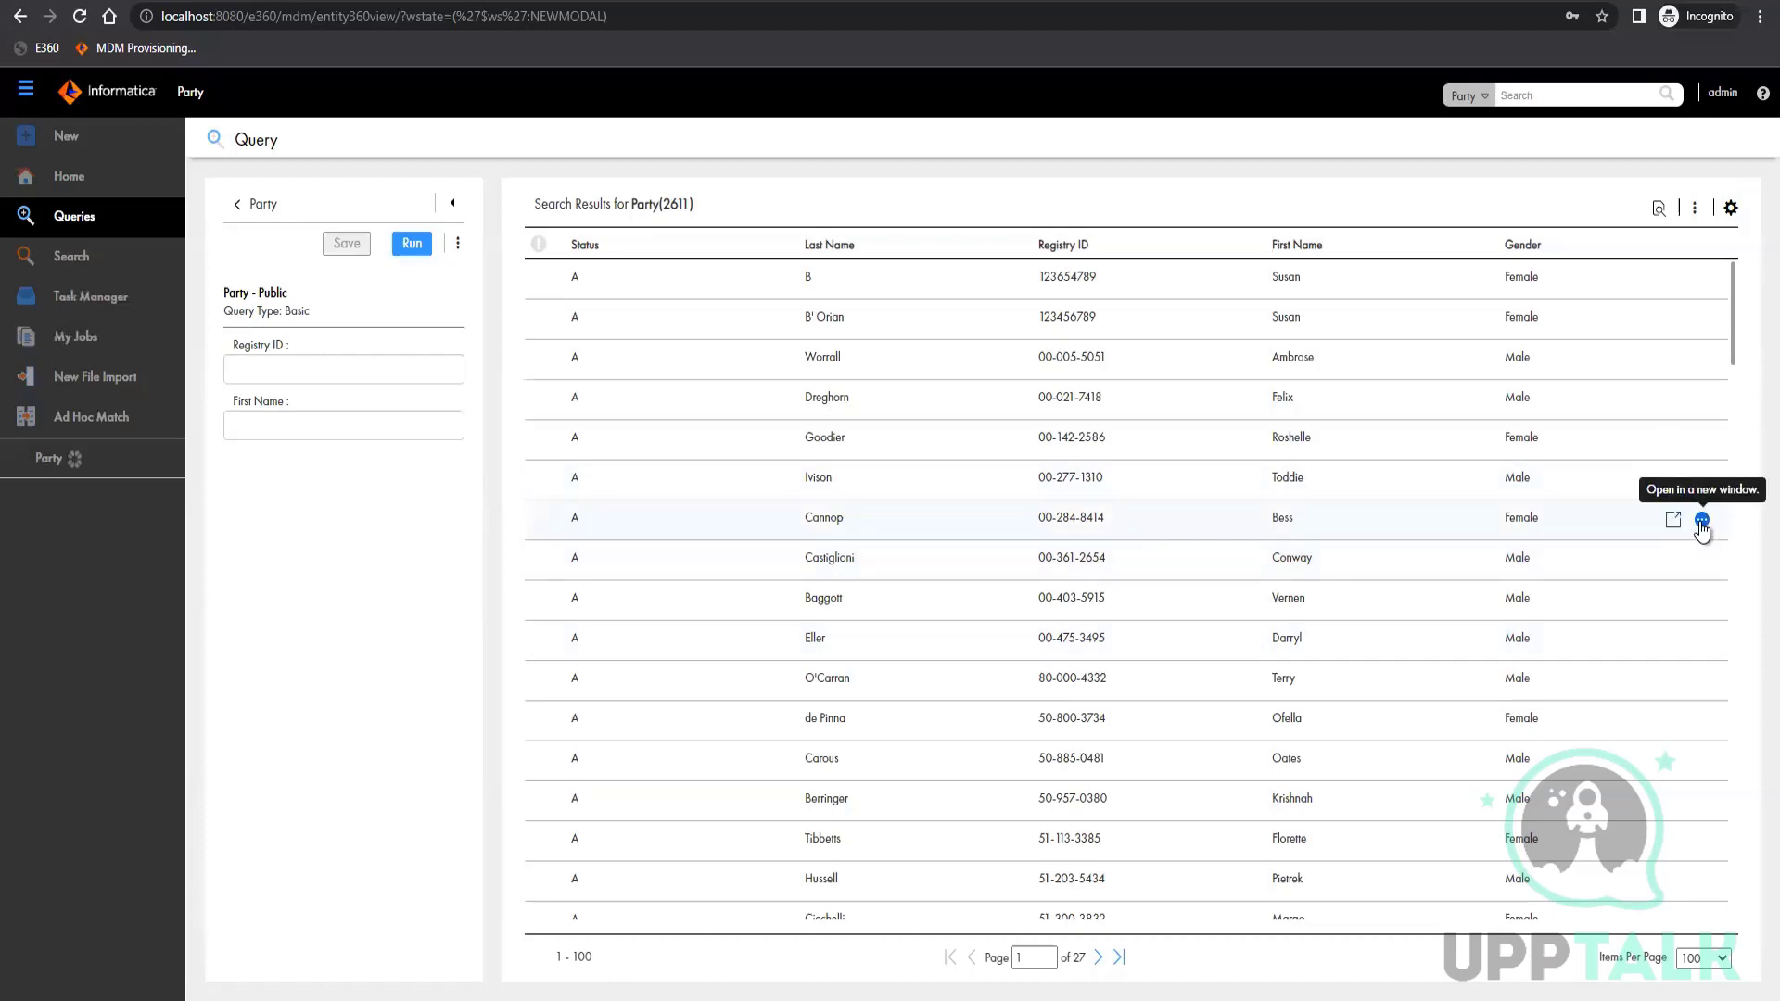
left_click(1703, 521)
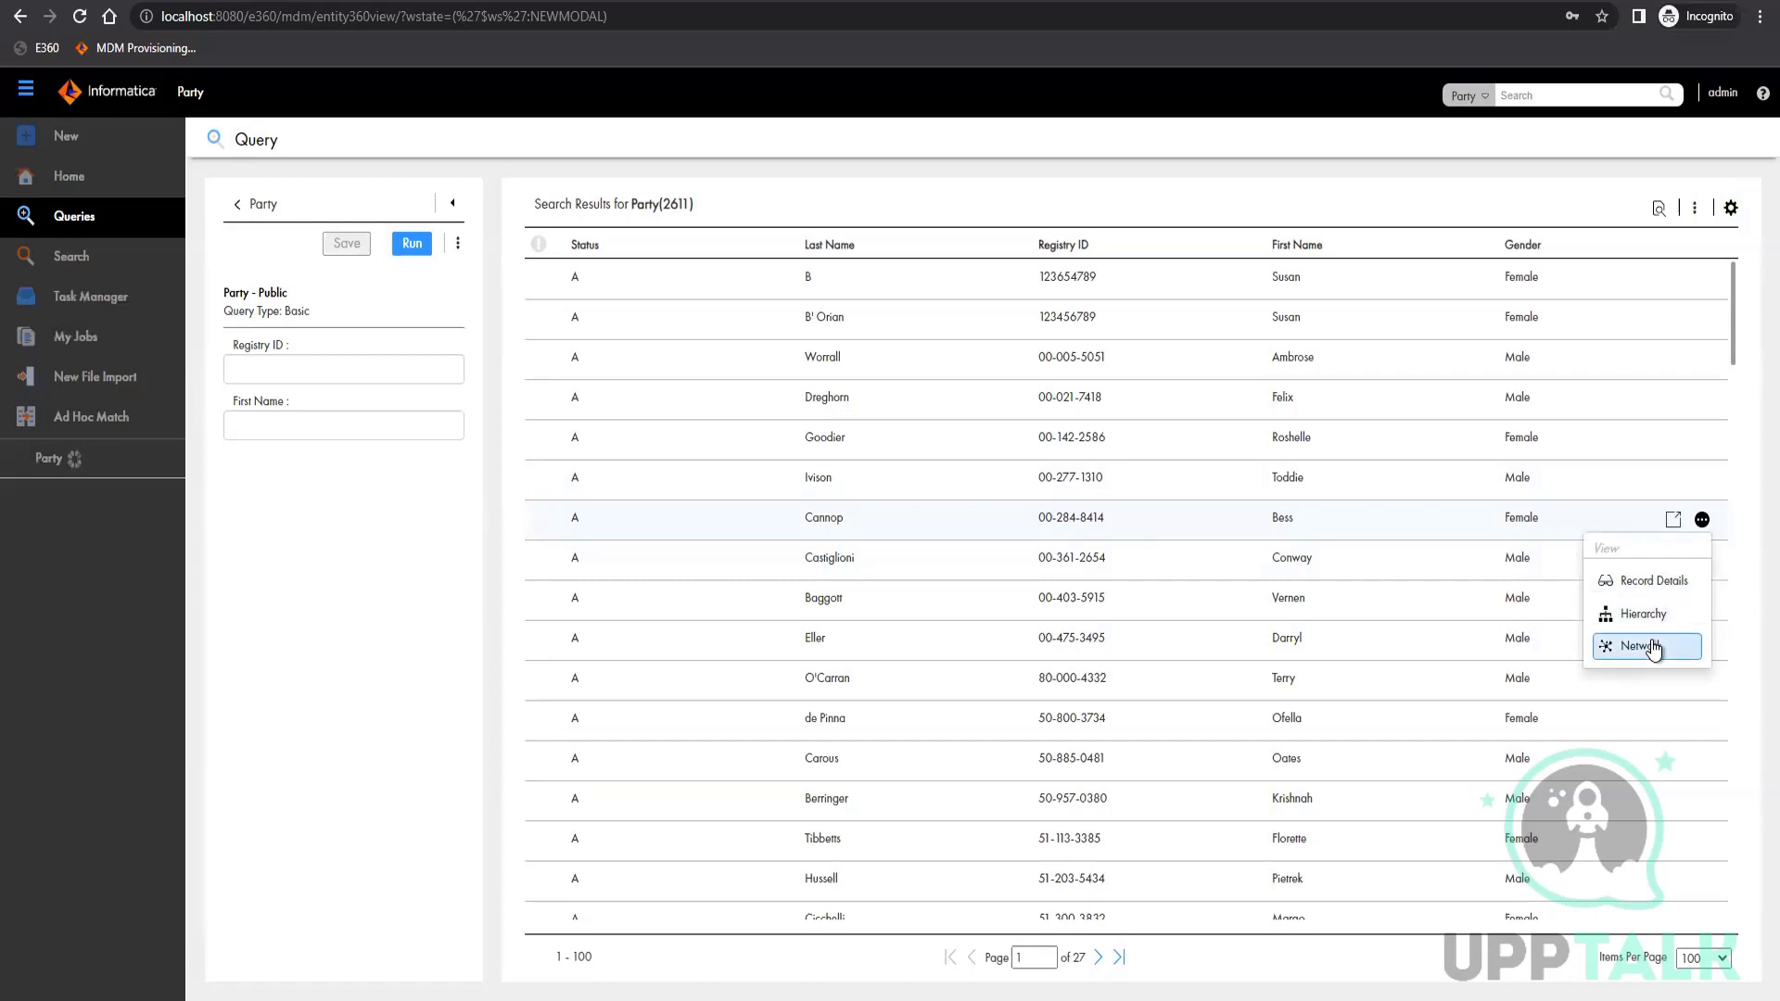
left_click(67, 463)
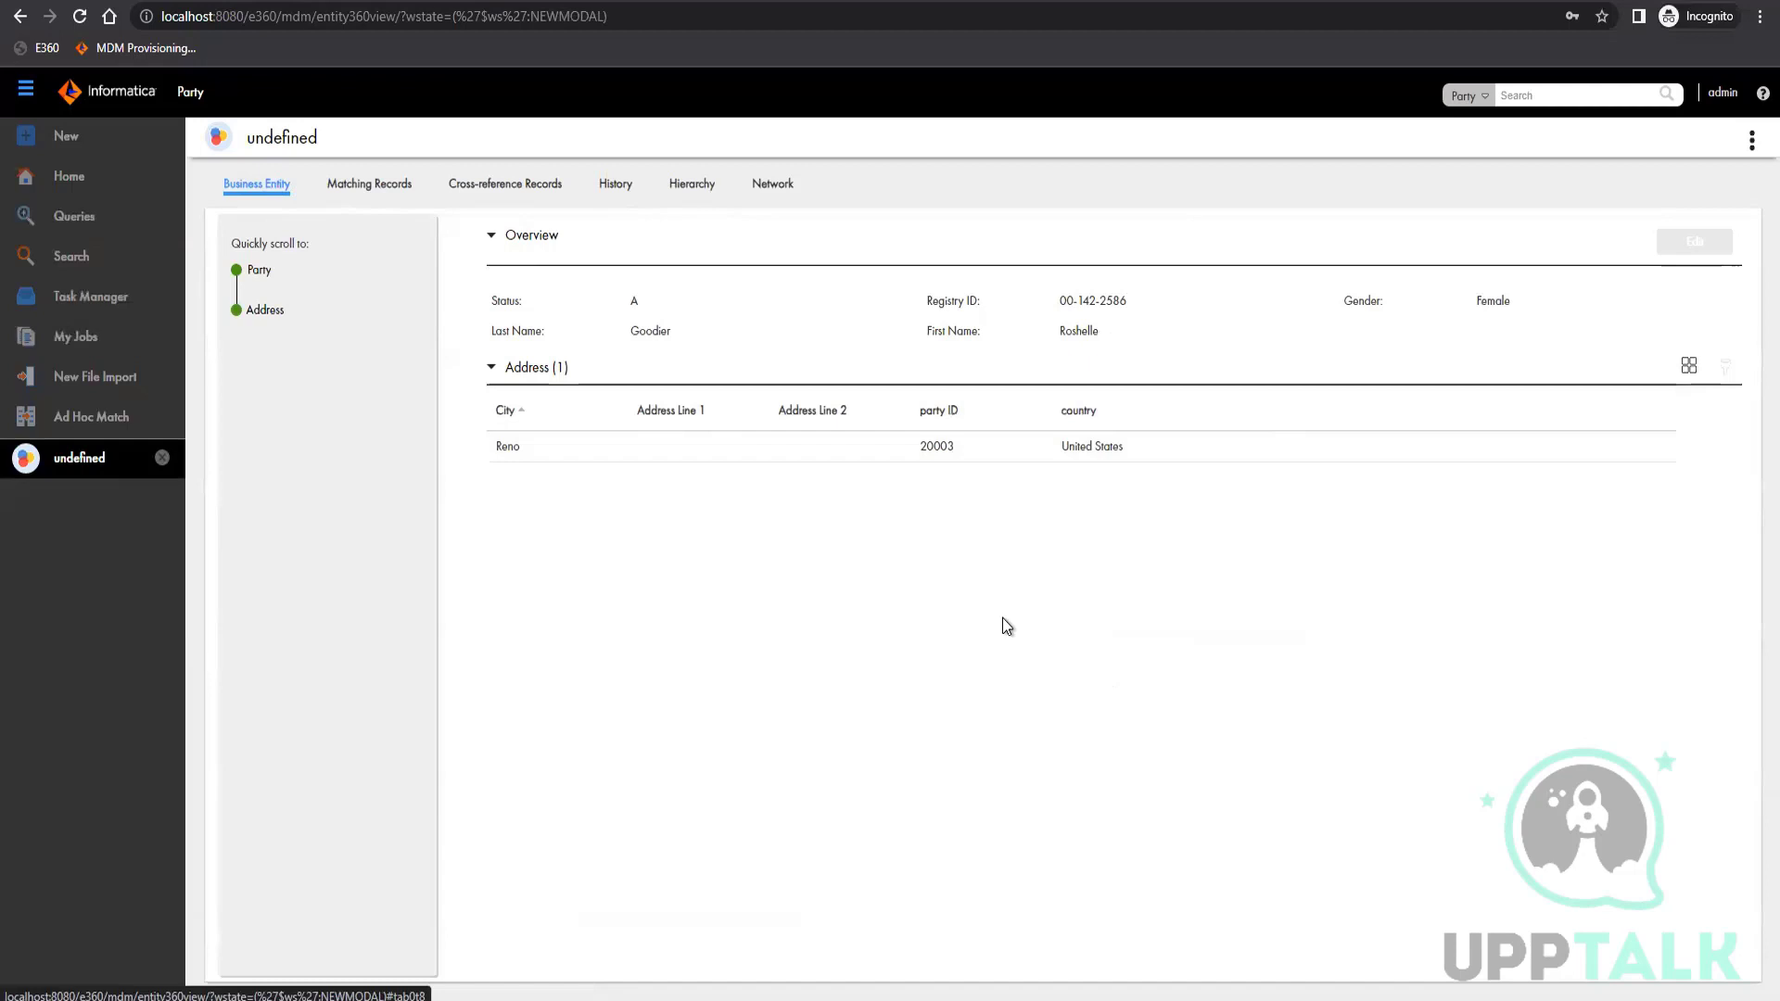
Examine the record's matching records, its cross-reference records including the Address child, and its history and hierarchy
left_click(367, 185)
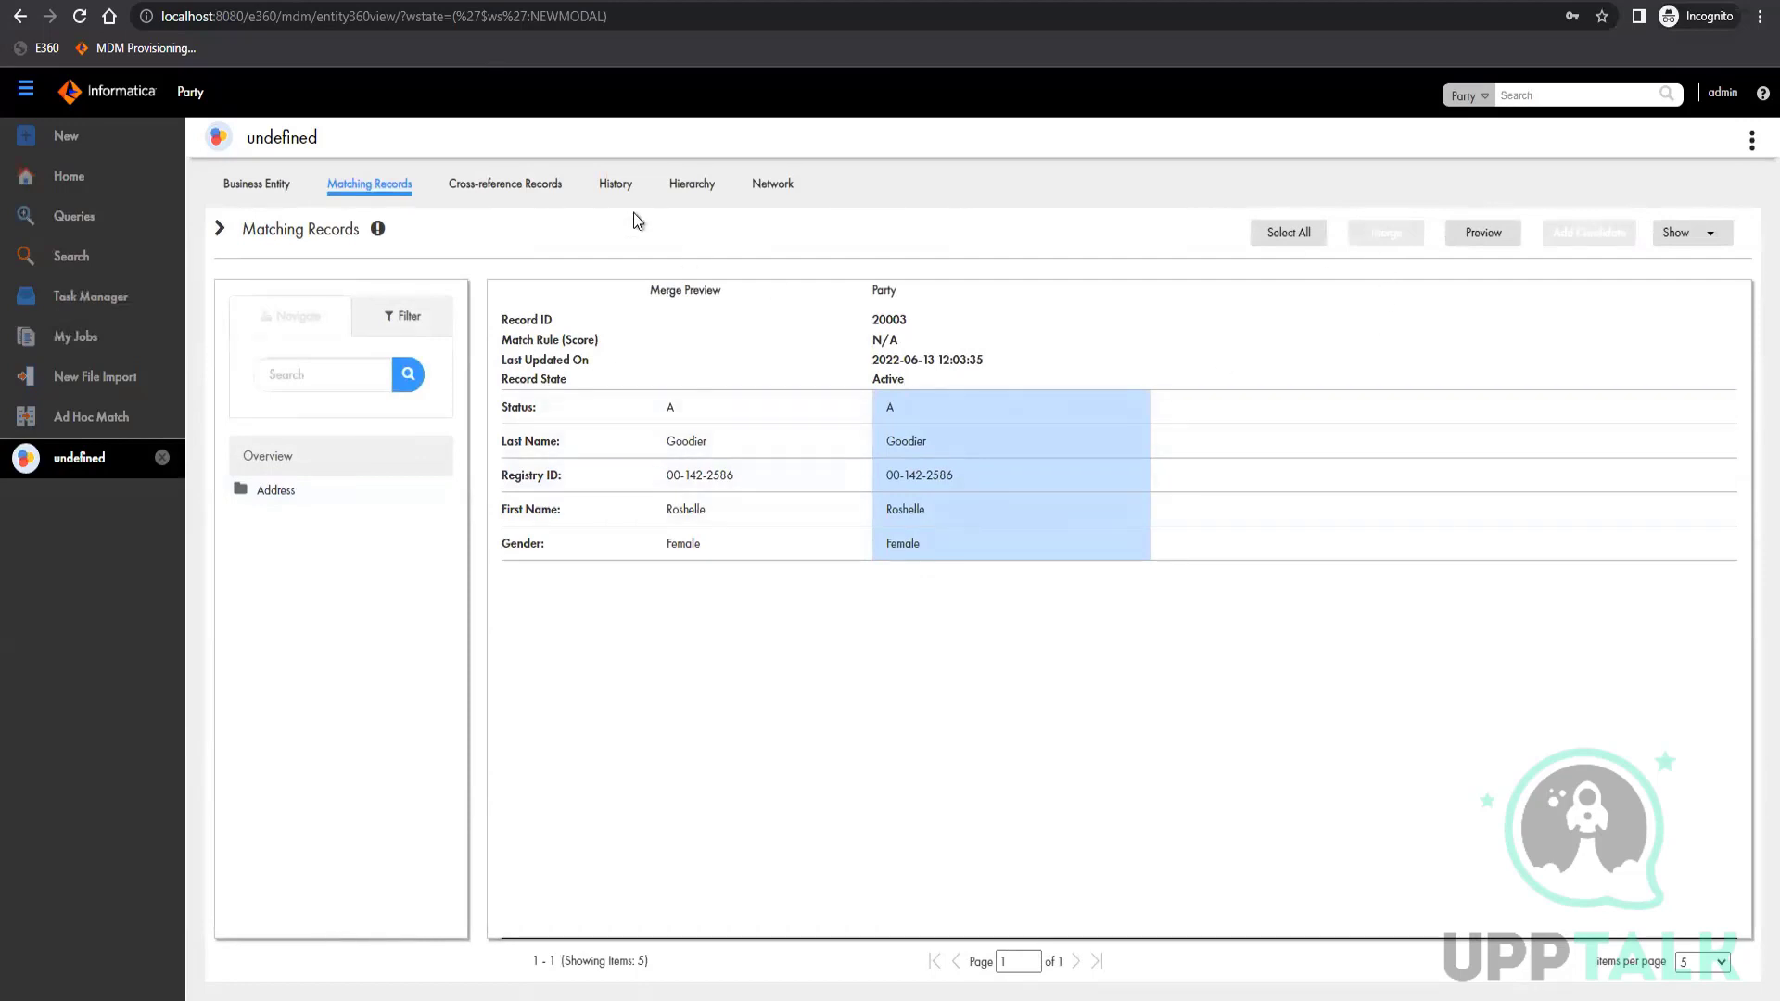
left_click(501, 184)
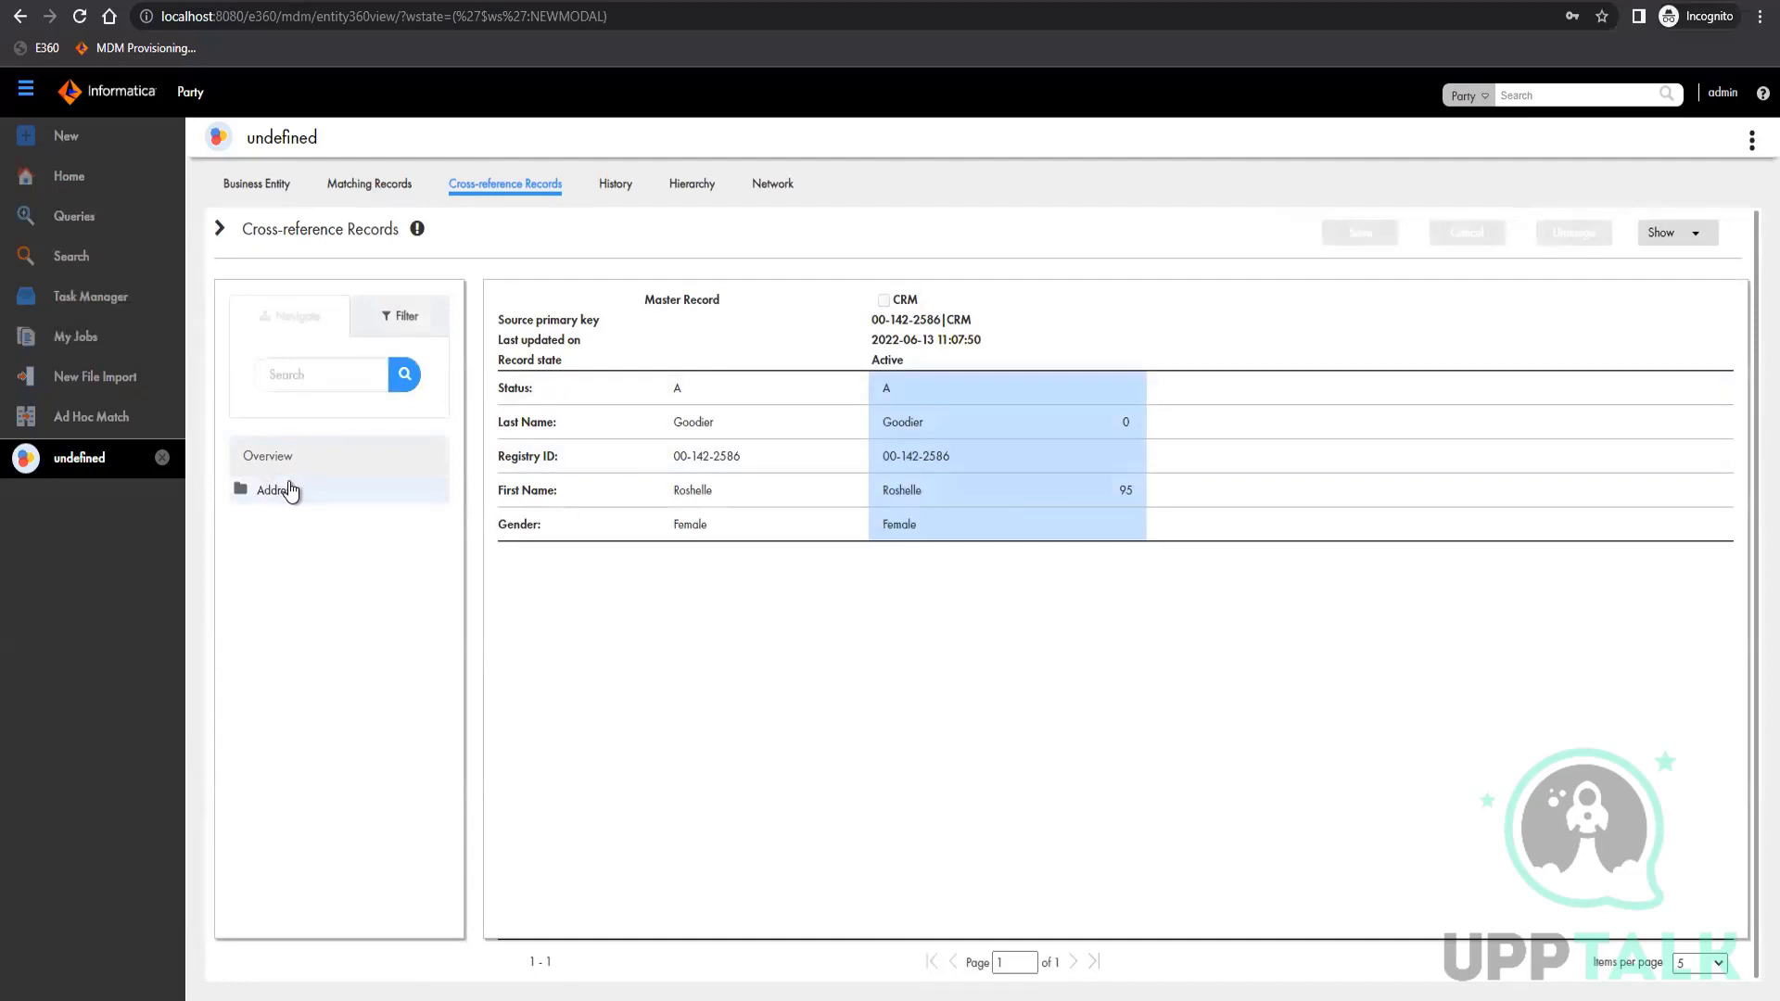
left_click(241, 500)
left_click(287, 516)
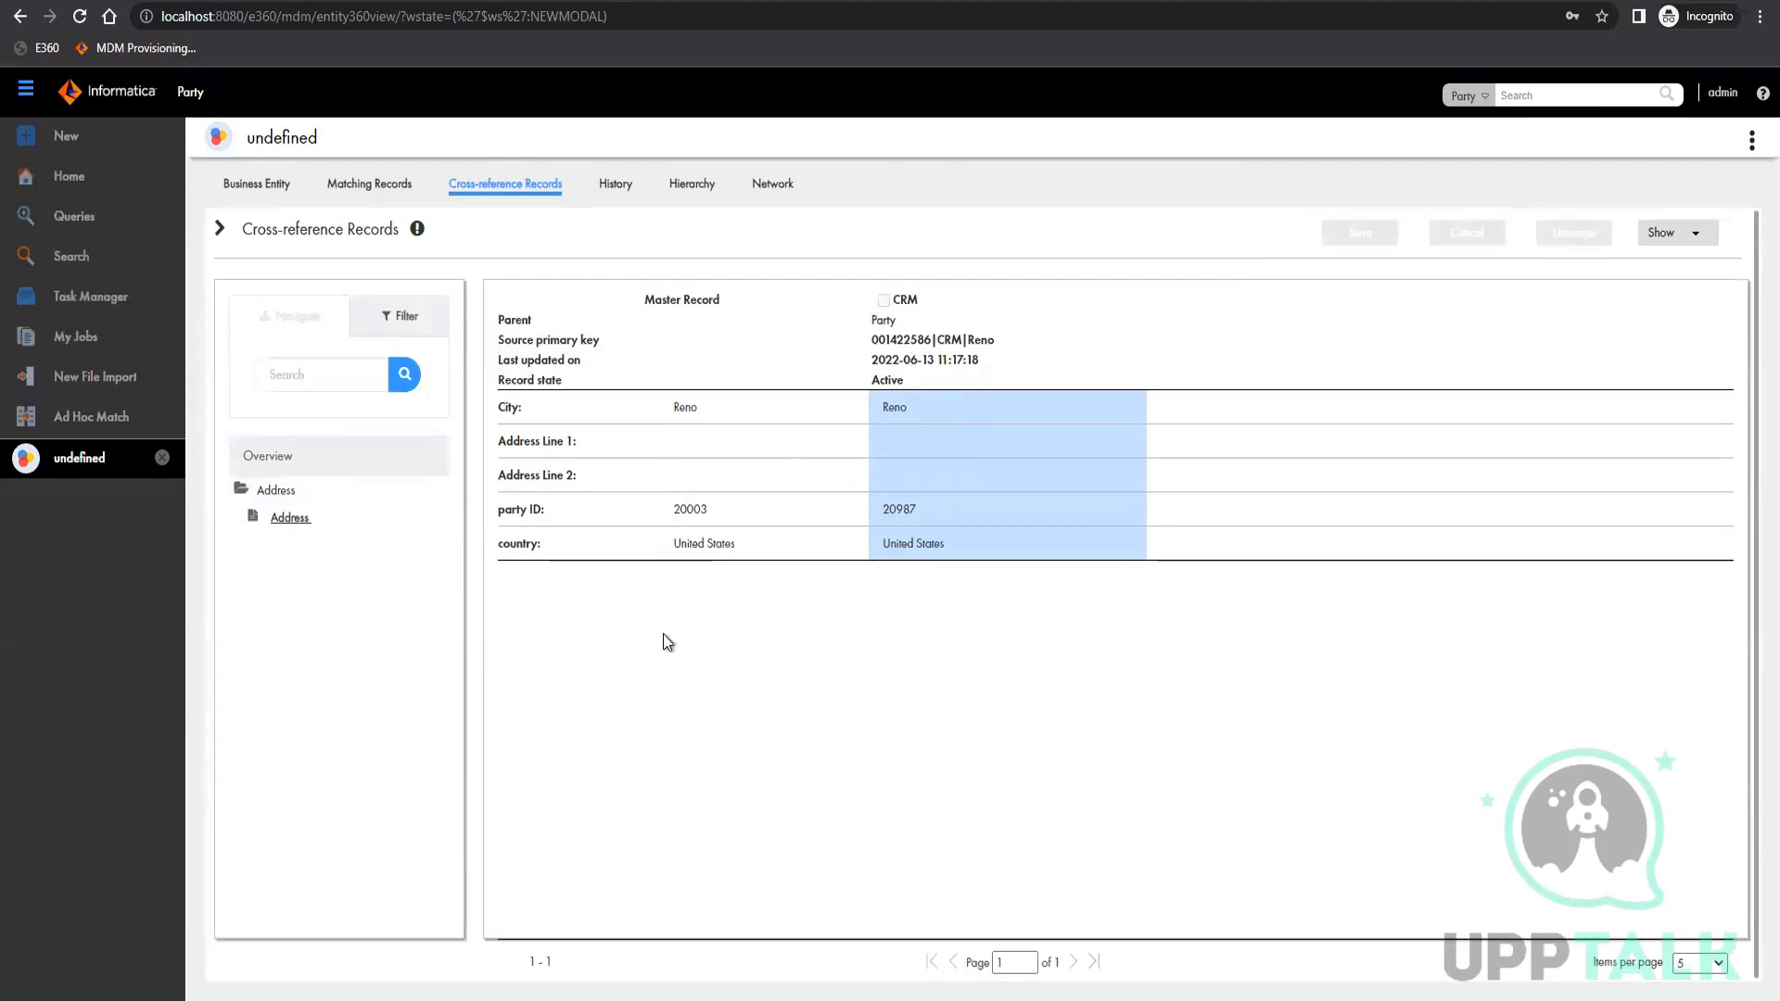
left_click(614, 186)
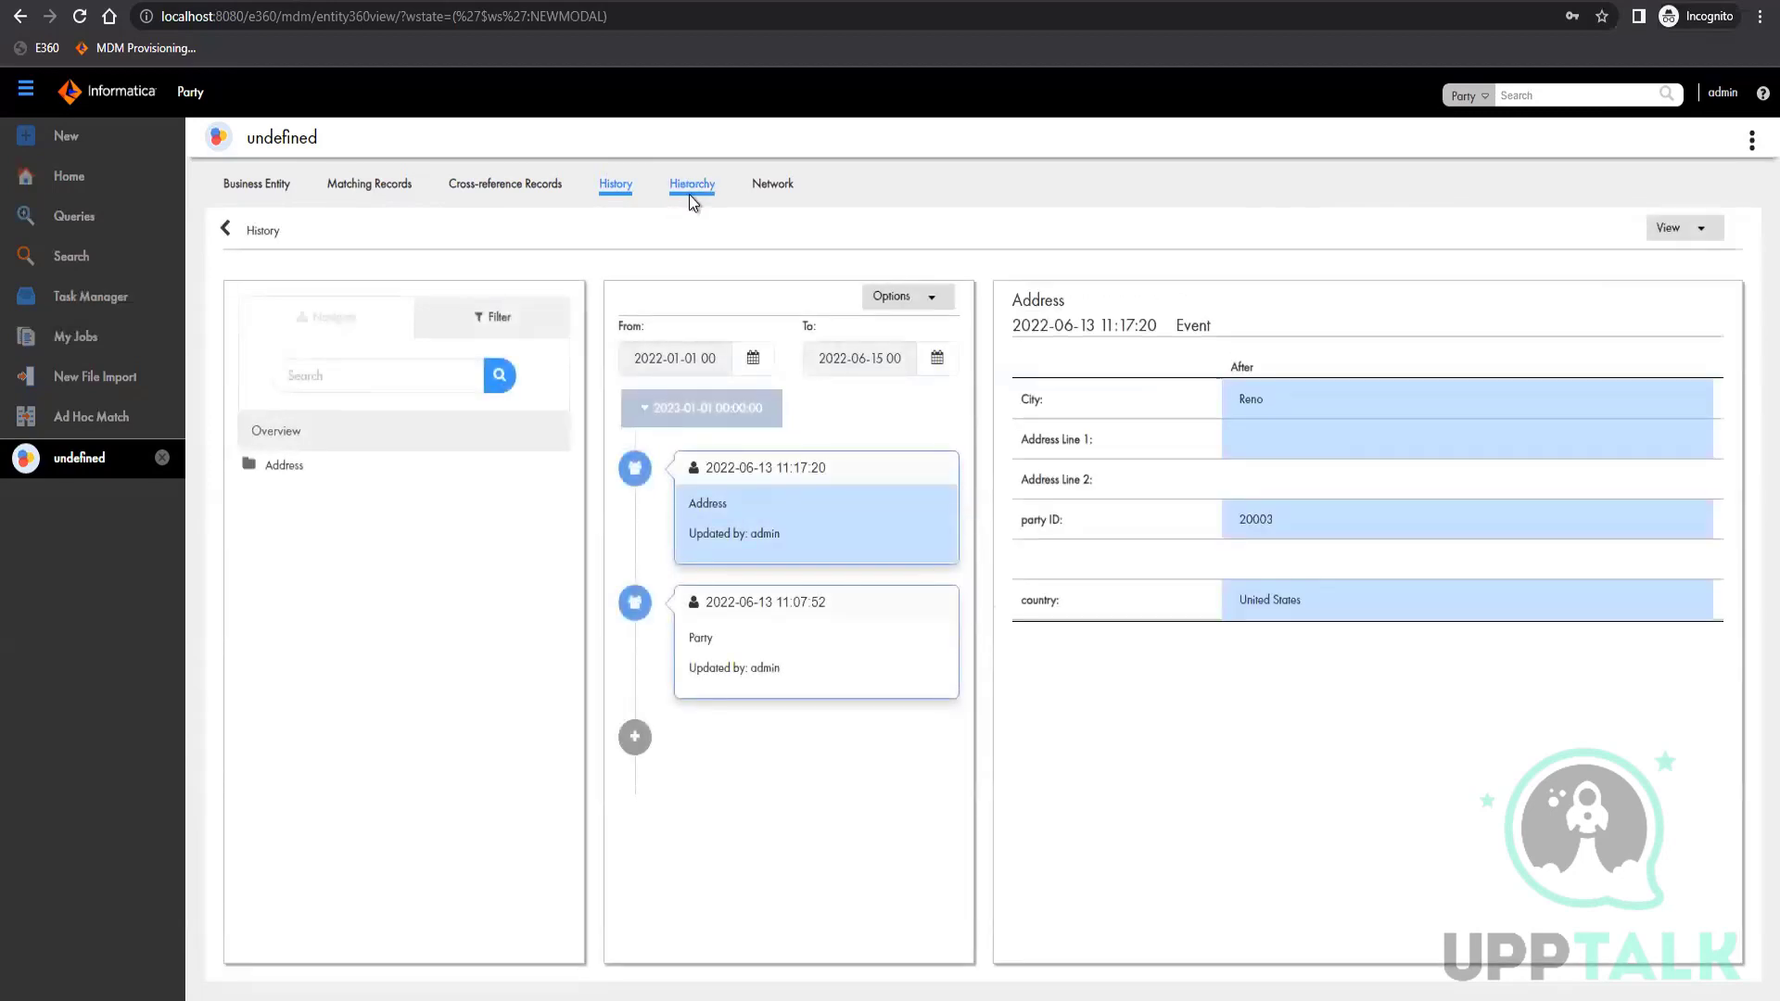
left_click(690, 202)
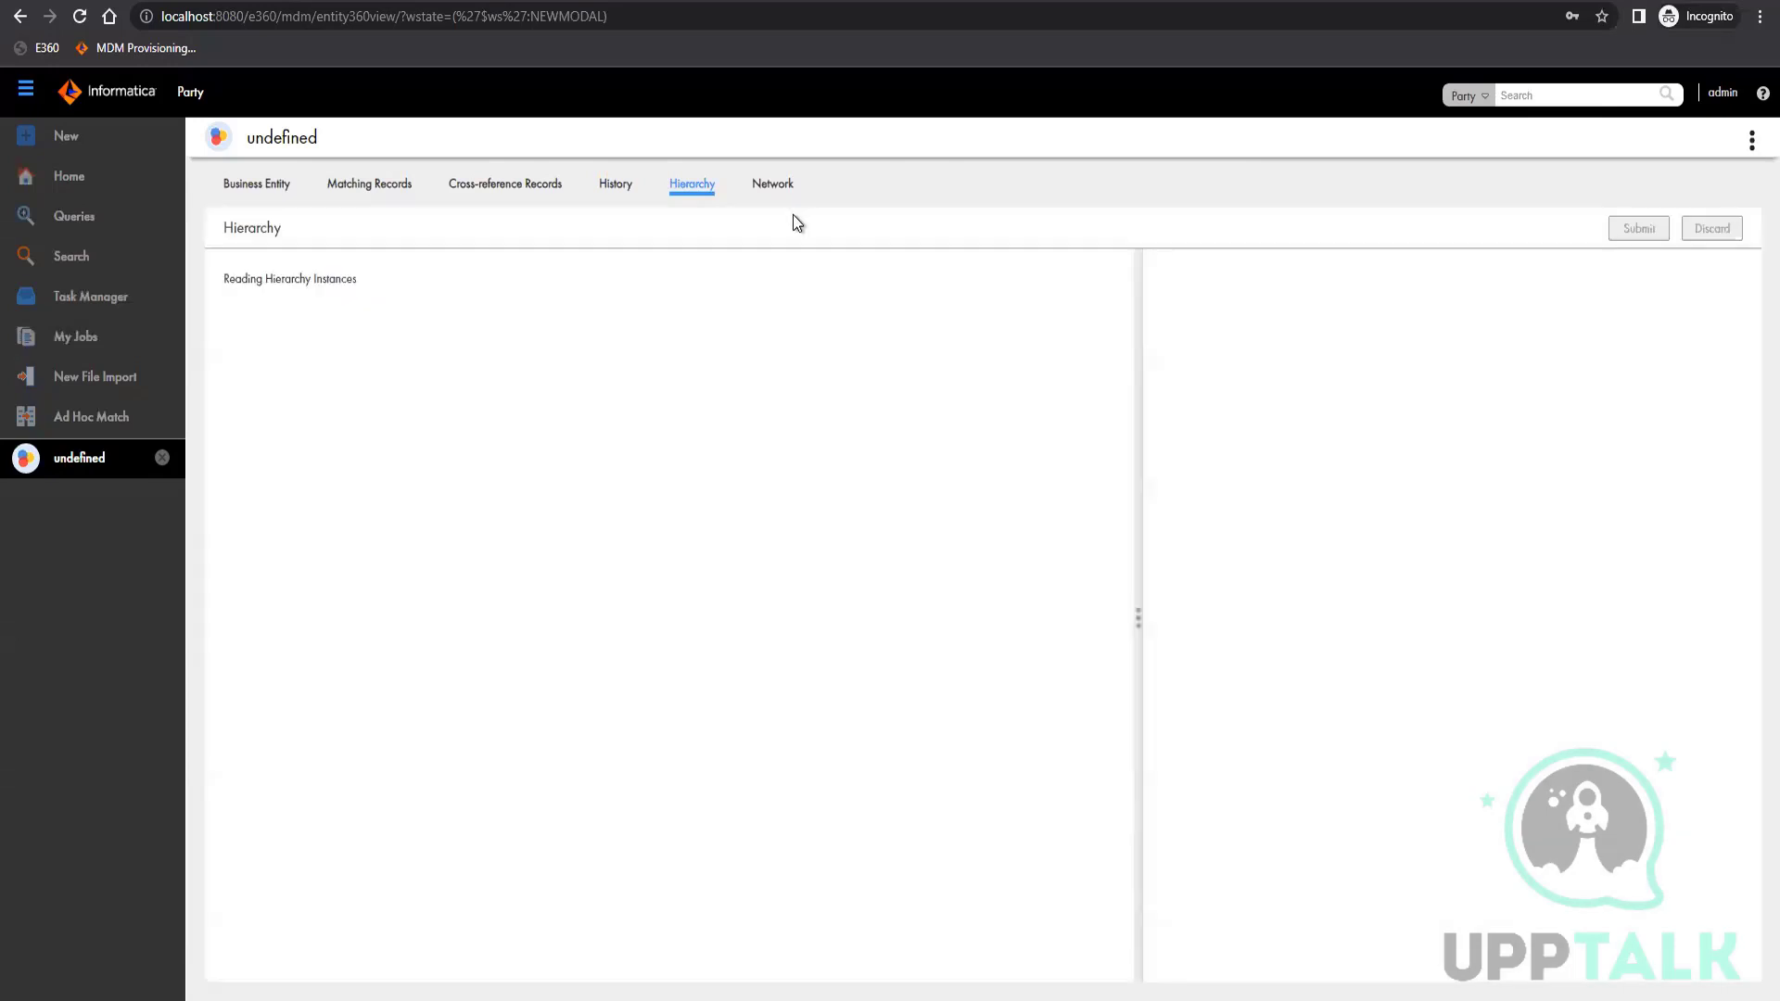
Open the record's network view and try to draw a relationship out from the Party node
left_click(784, 202)
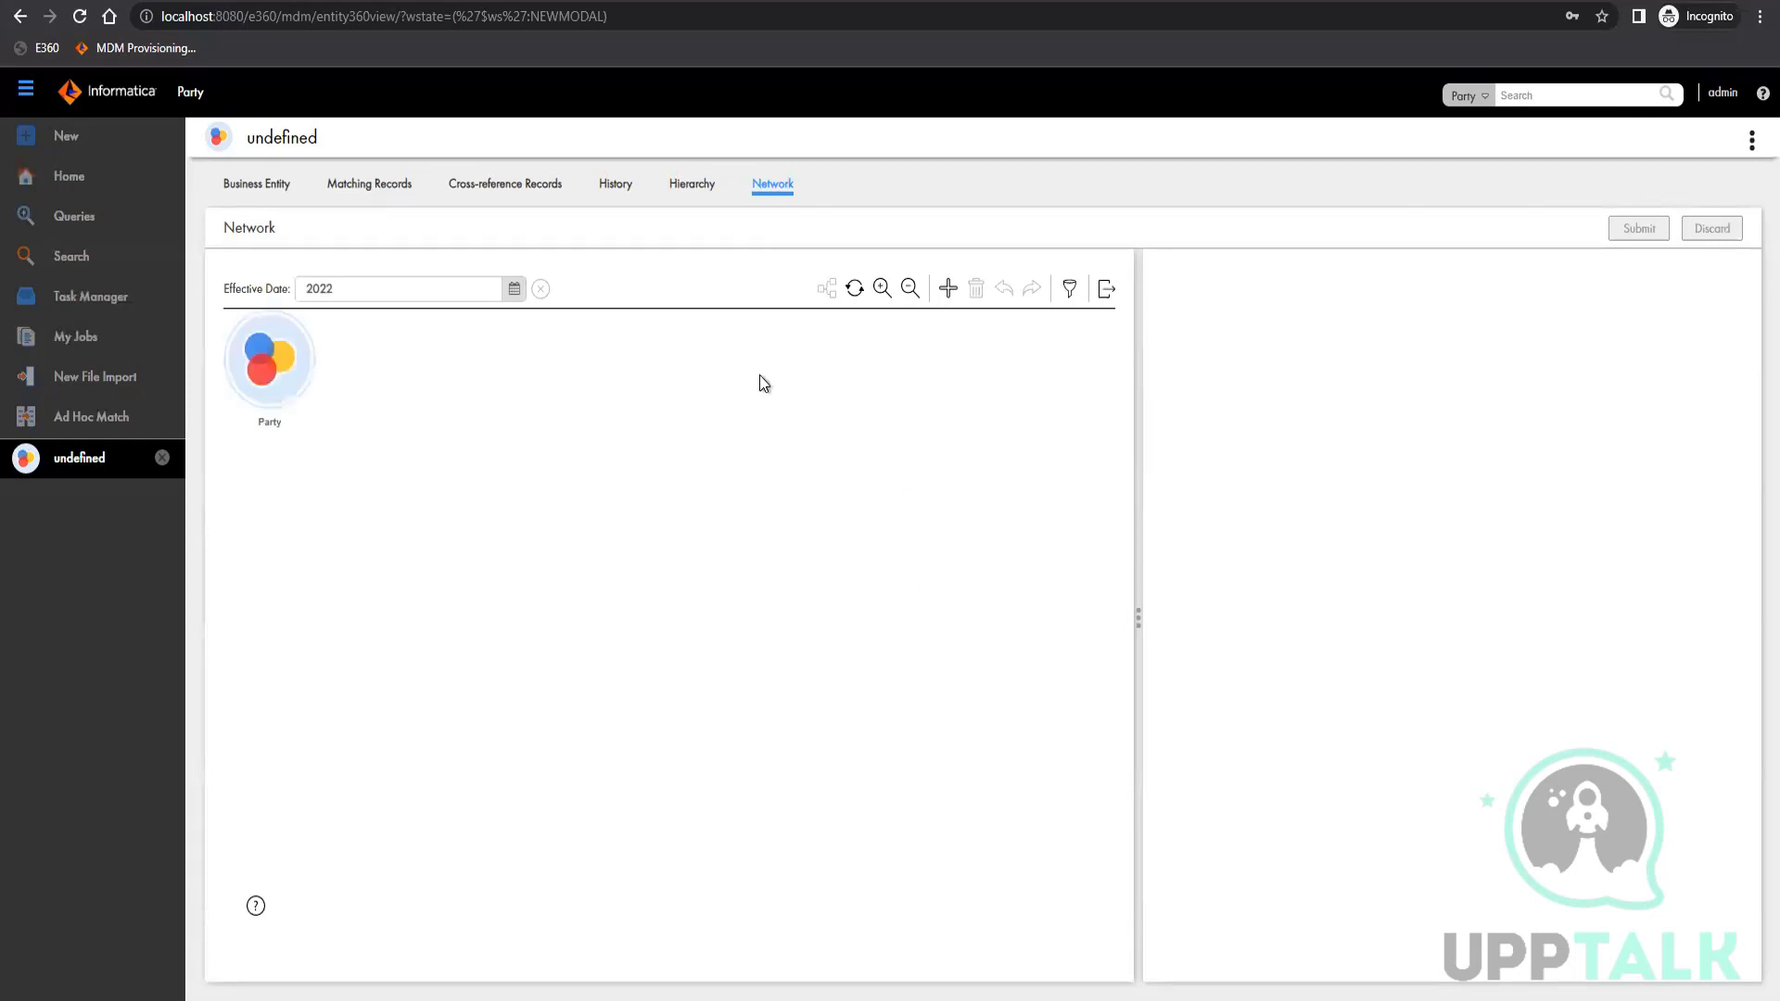
mouse_move(687, 627)
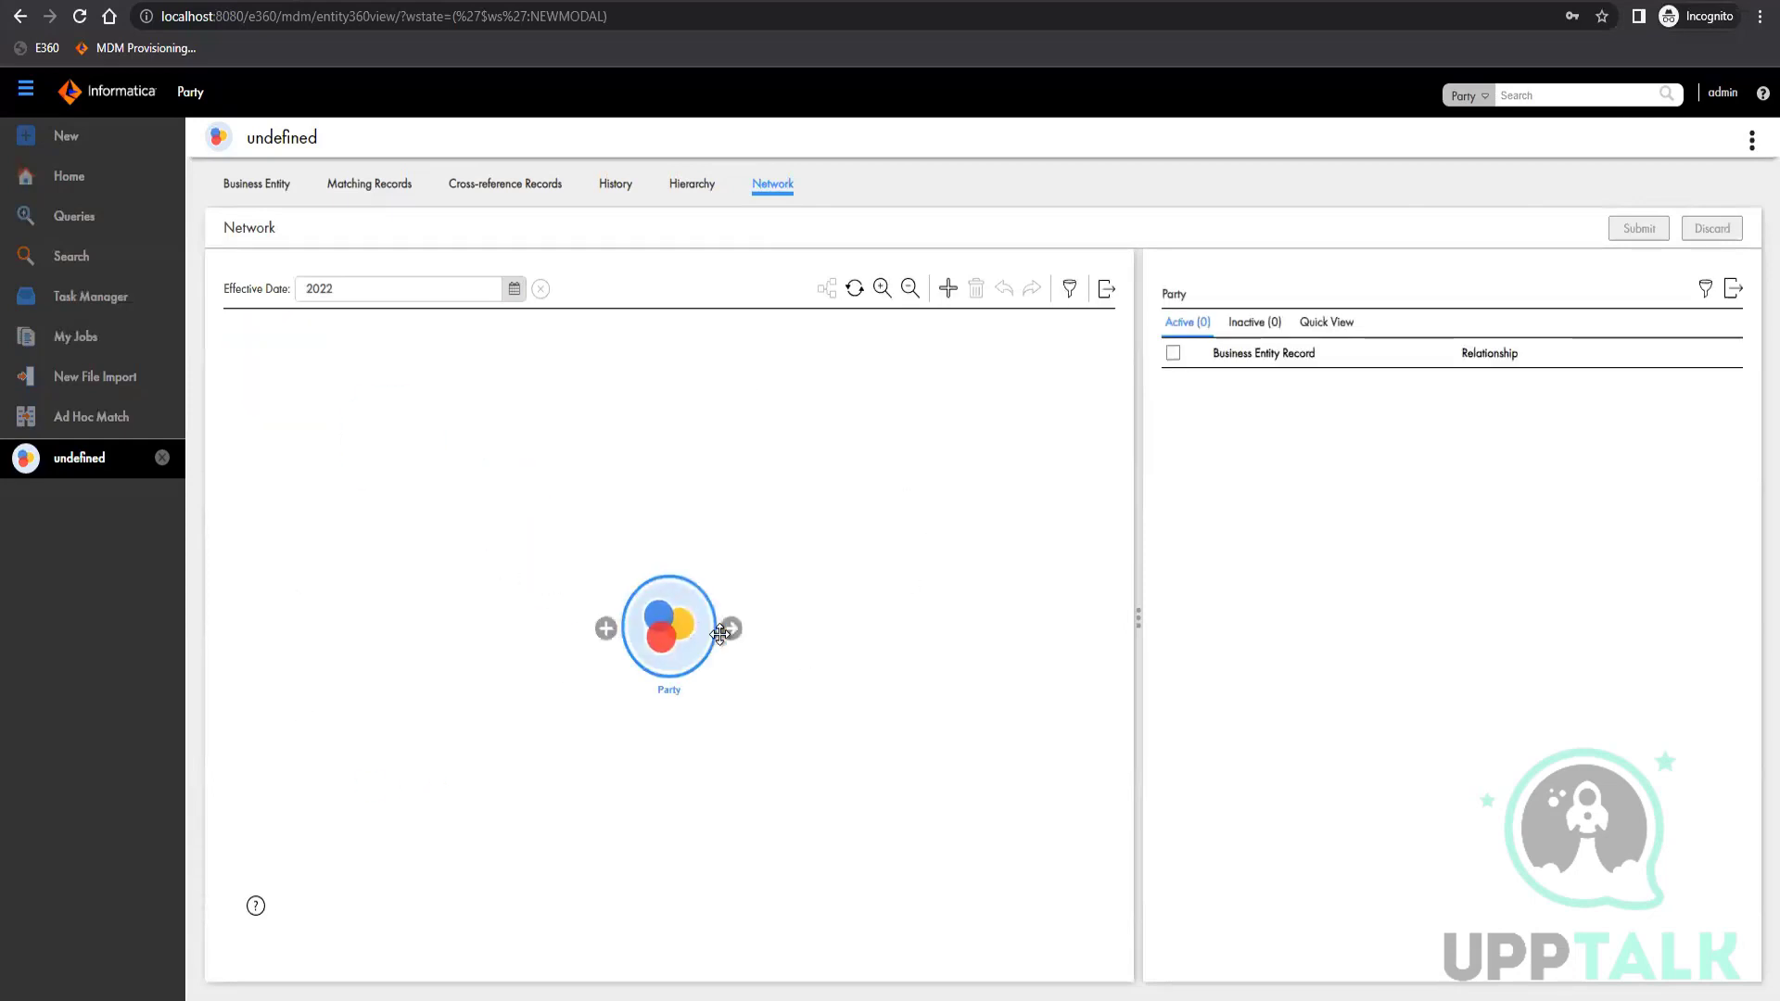
left_click_drag(731, 629, 795, 633)
left_click_drag(922, 556, 669, 644)
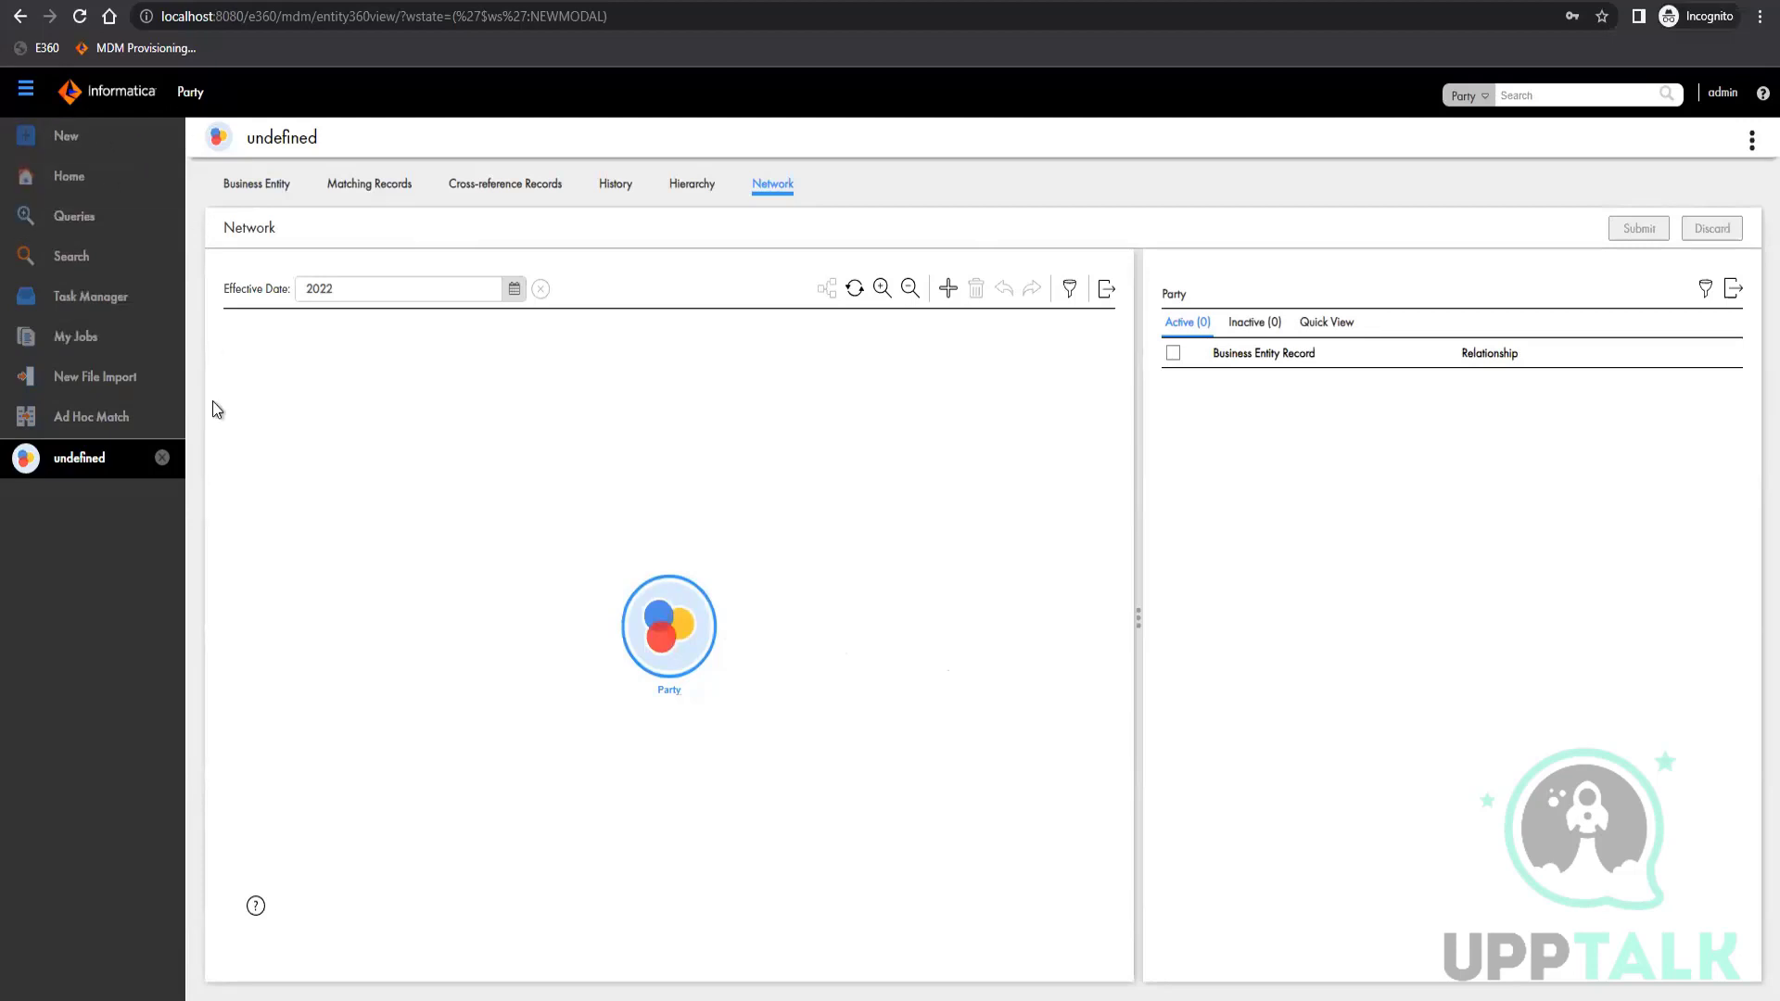
Sign in to MDM Data Director again with the administrator username and account password, and open the My 360 View application
left_click(189, 92)
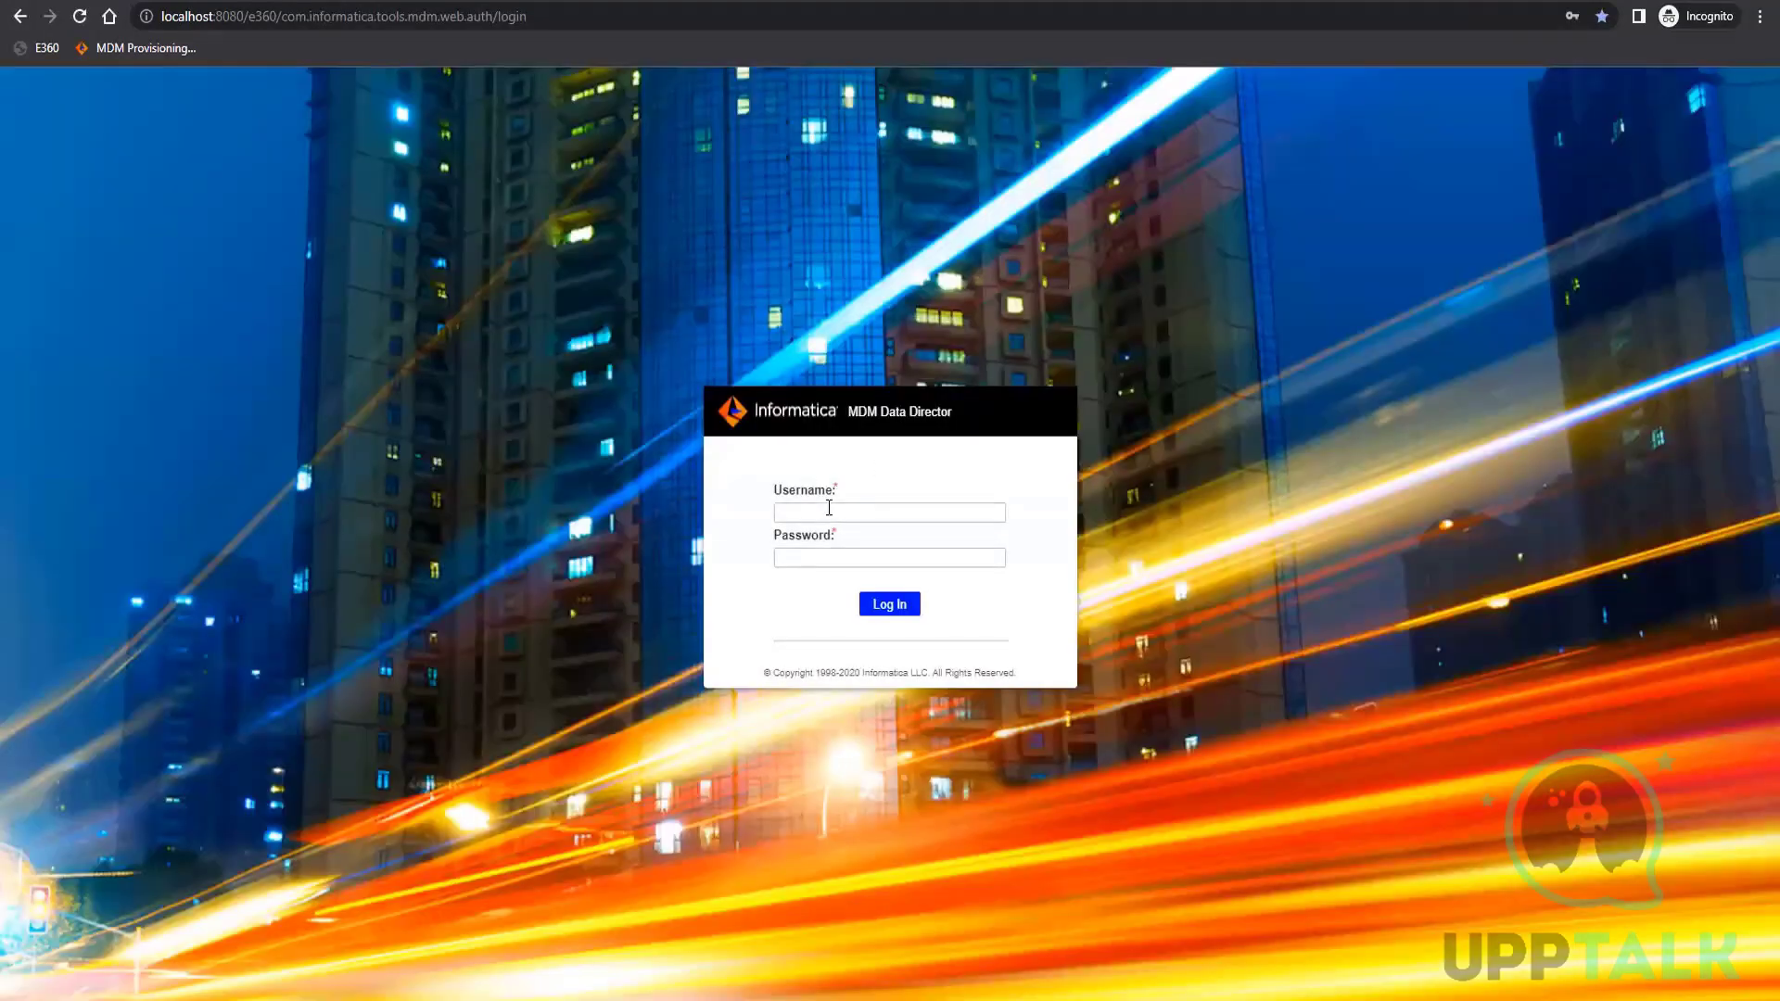
left_click(829, 511)
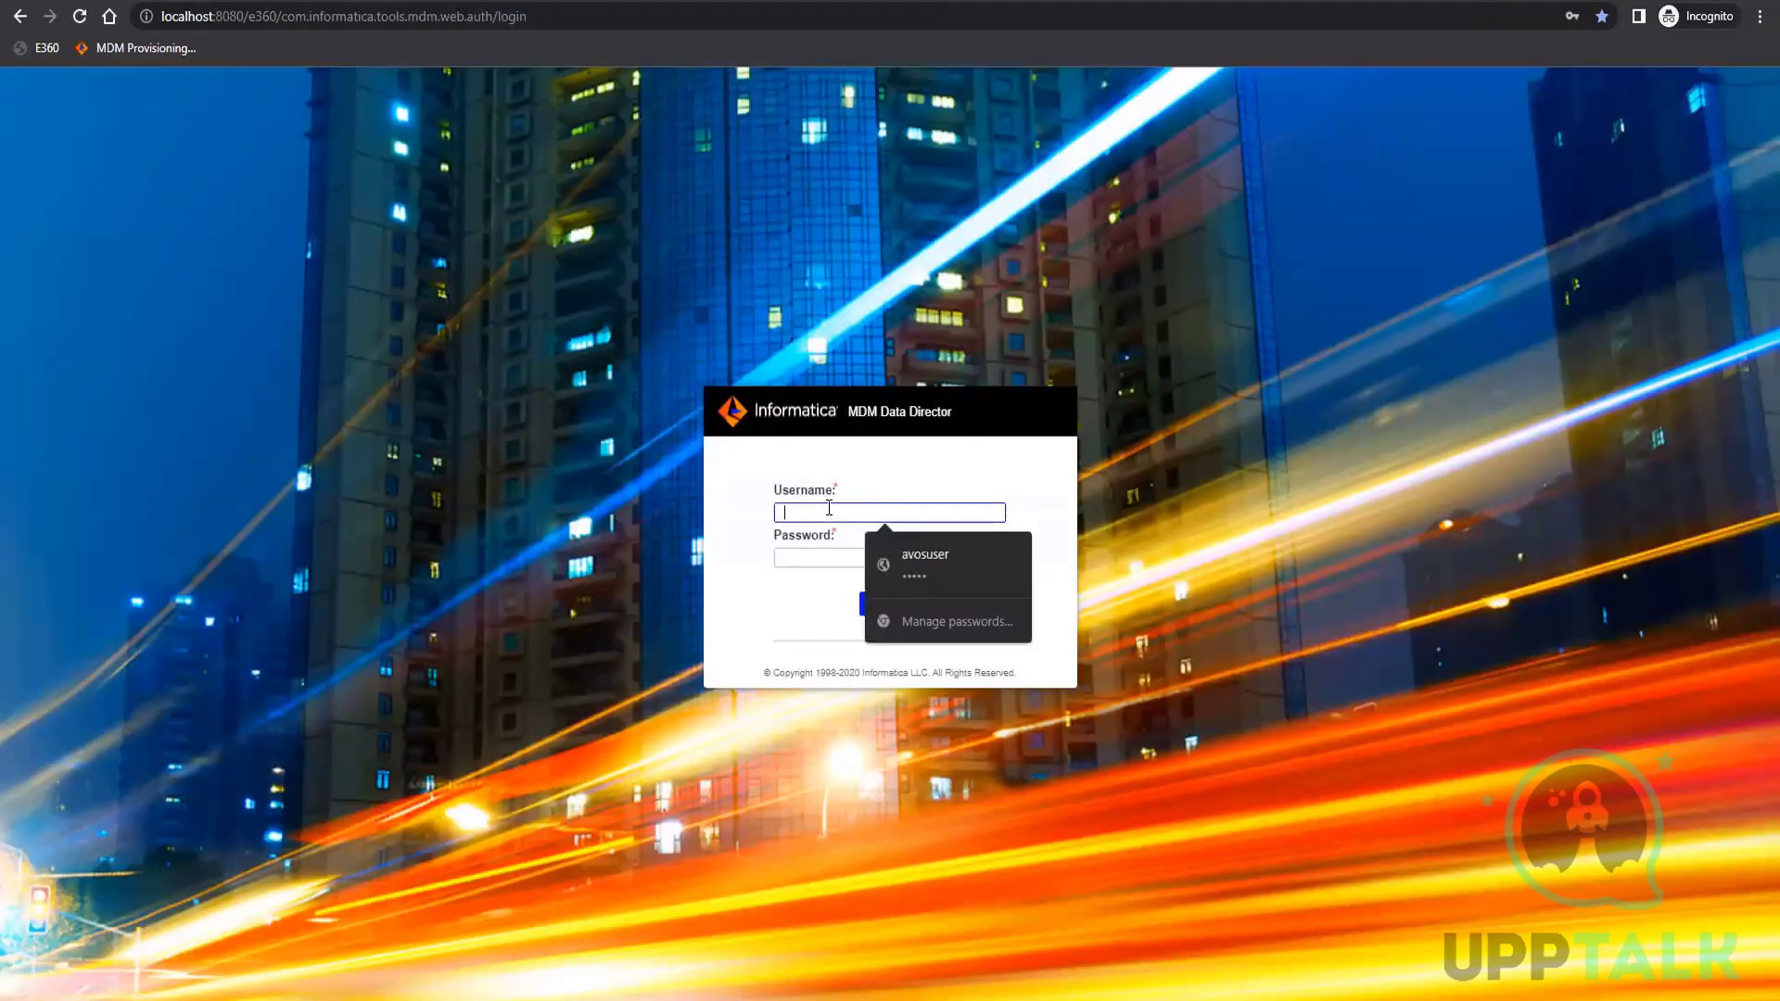
type("admin")
key("Tab")
type("adm")
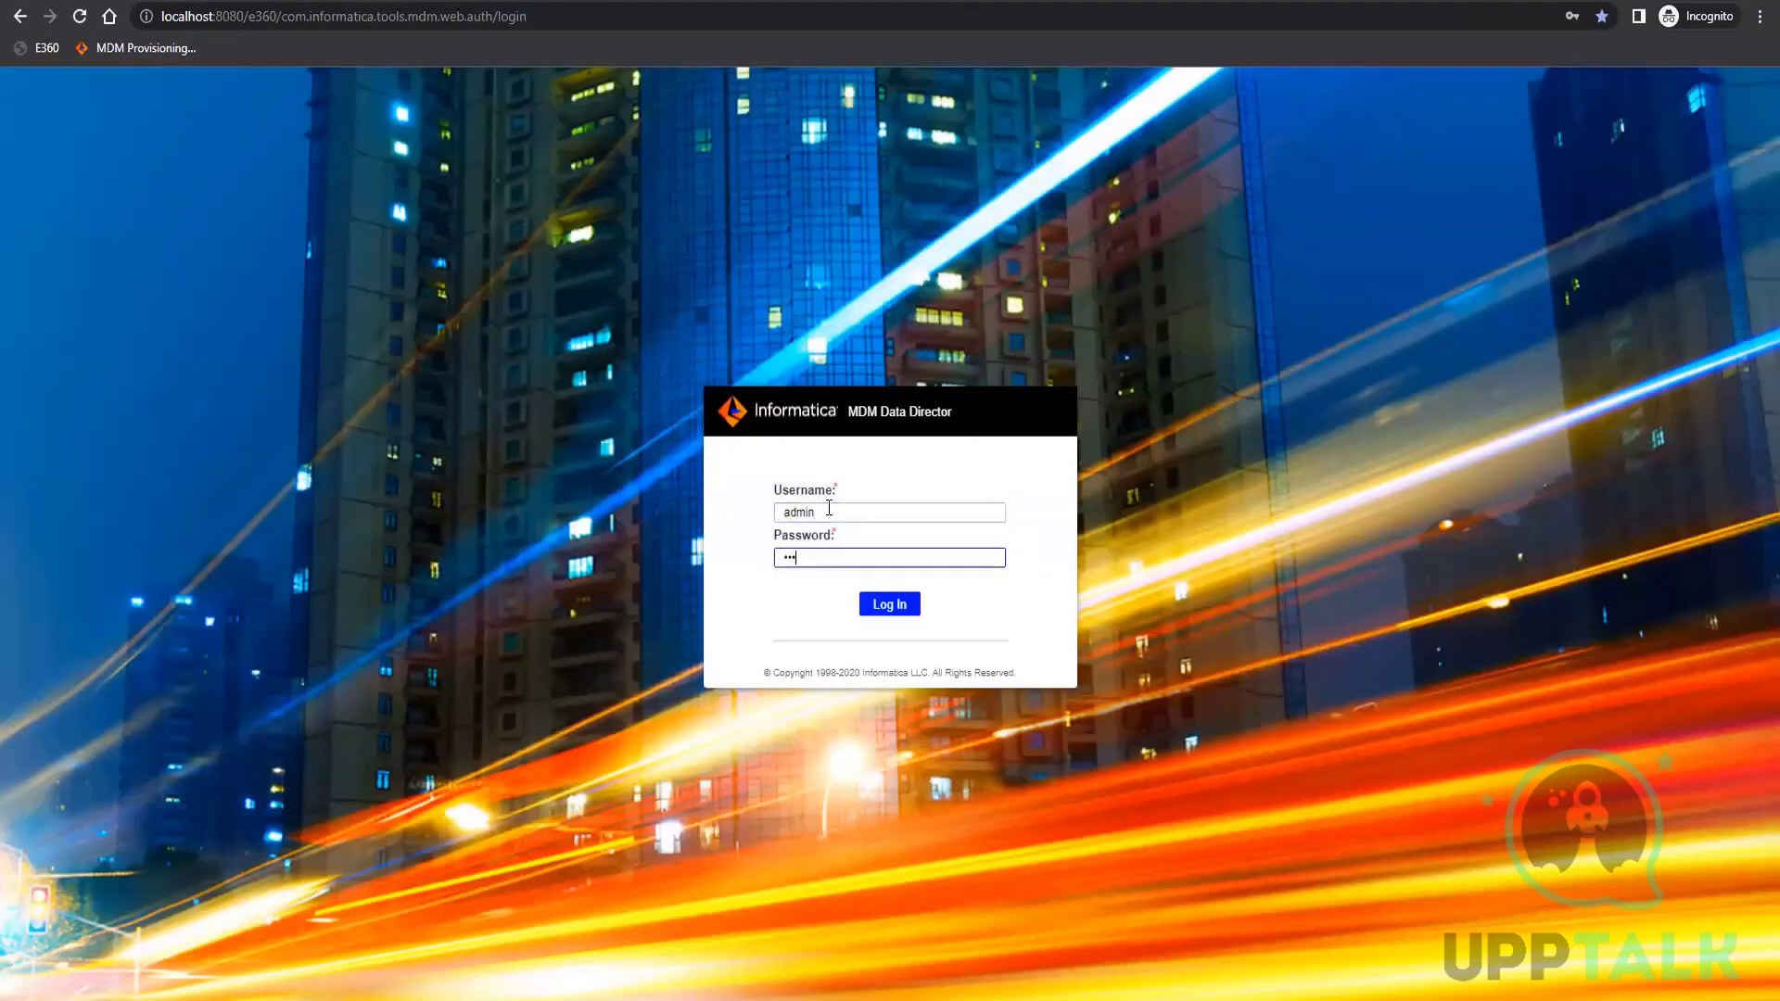
type("in")
key("Return")
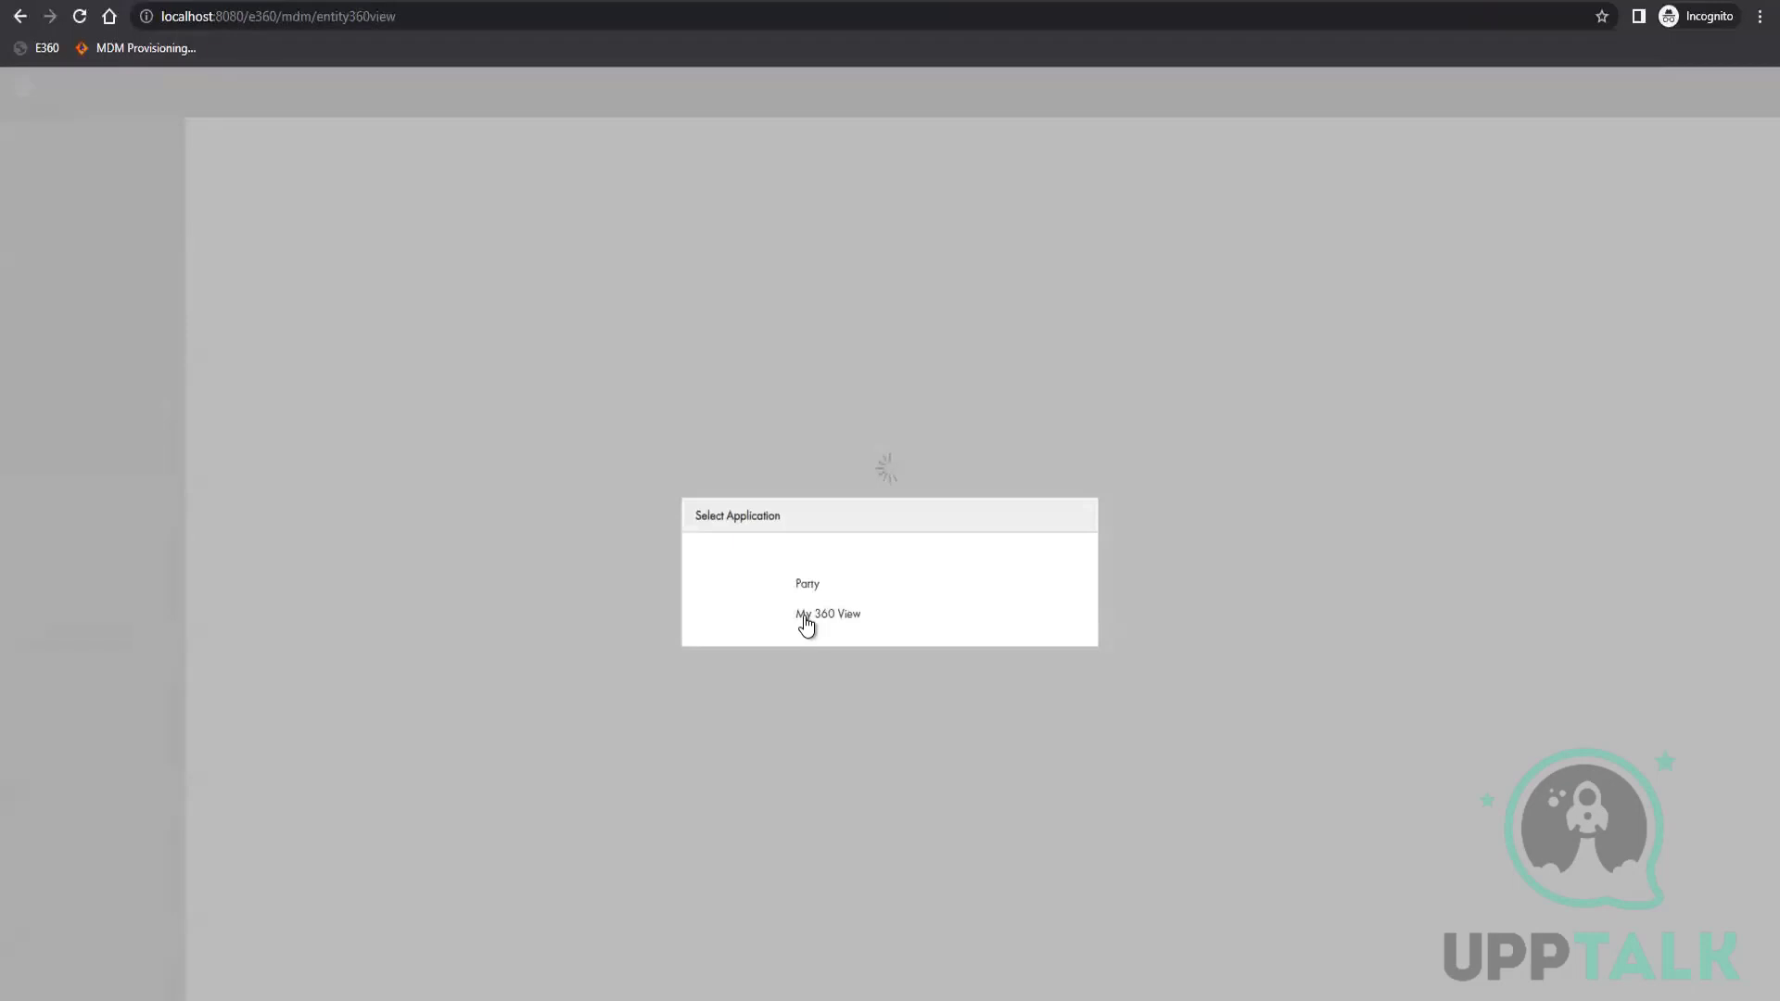
left_click(836, 619)
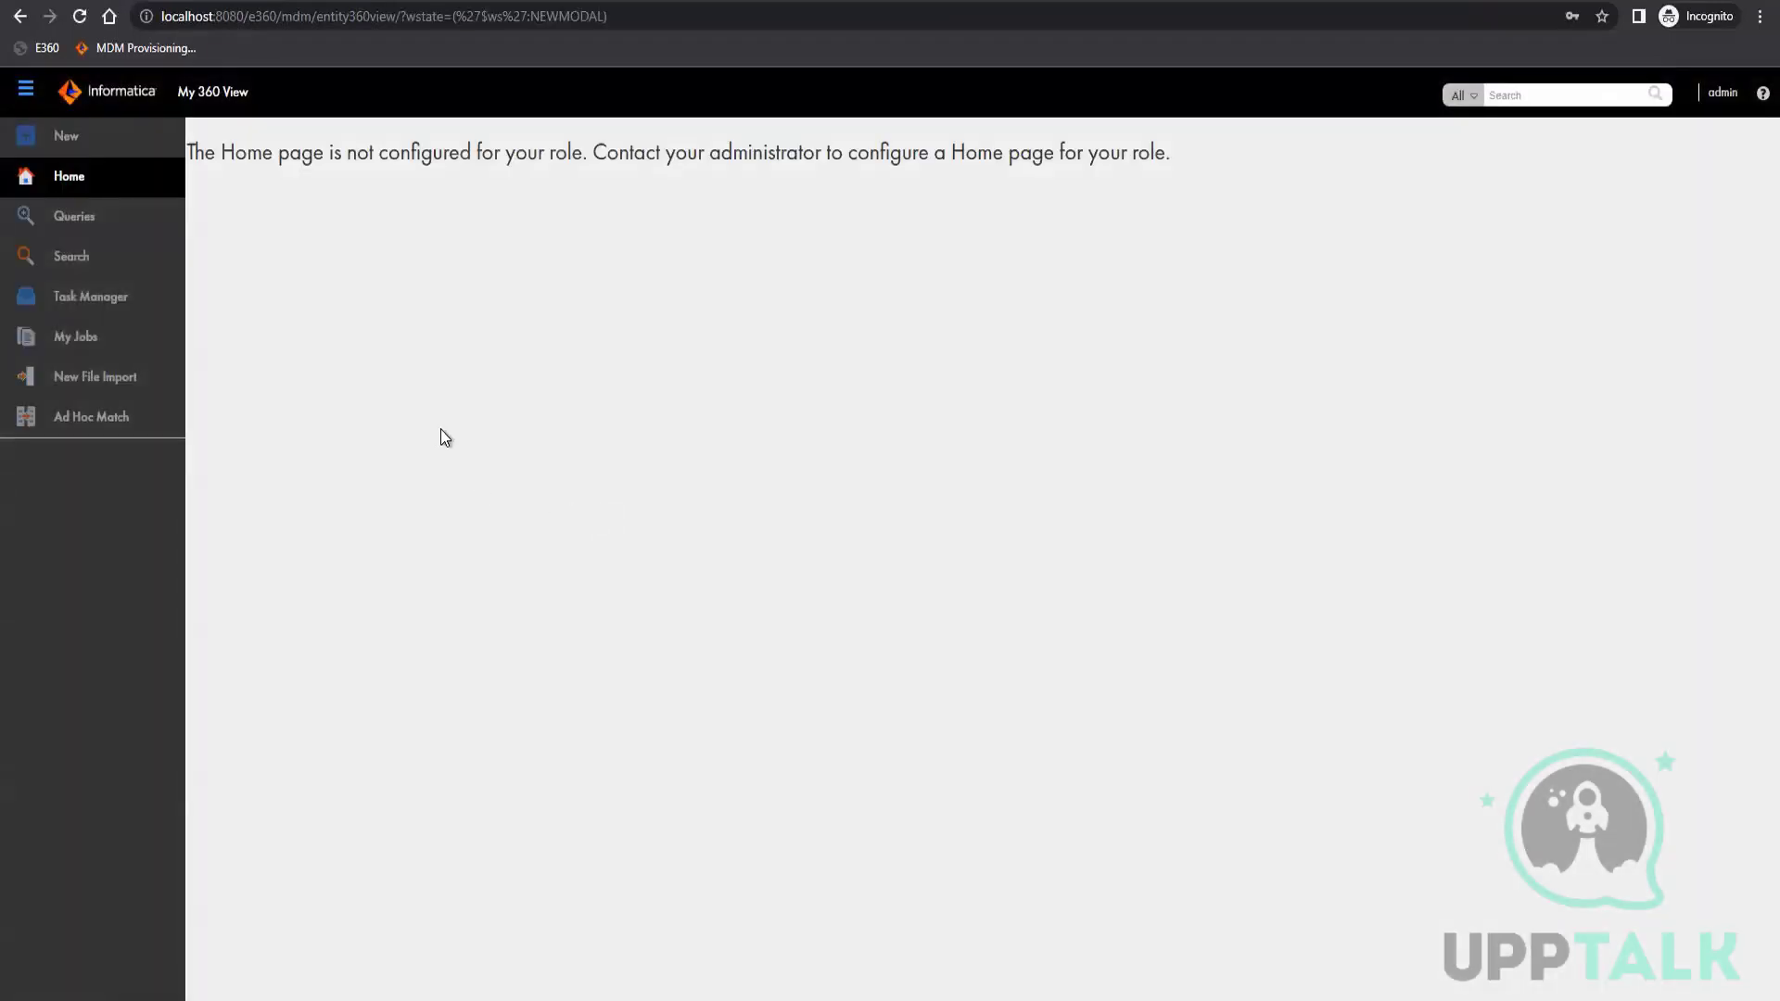
Check which business entity types a new query offers in My 360 View, and discard the query without creating it
left_click(88, 219)
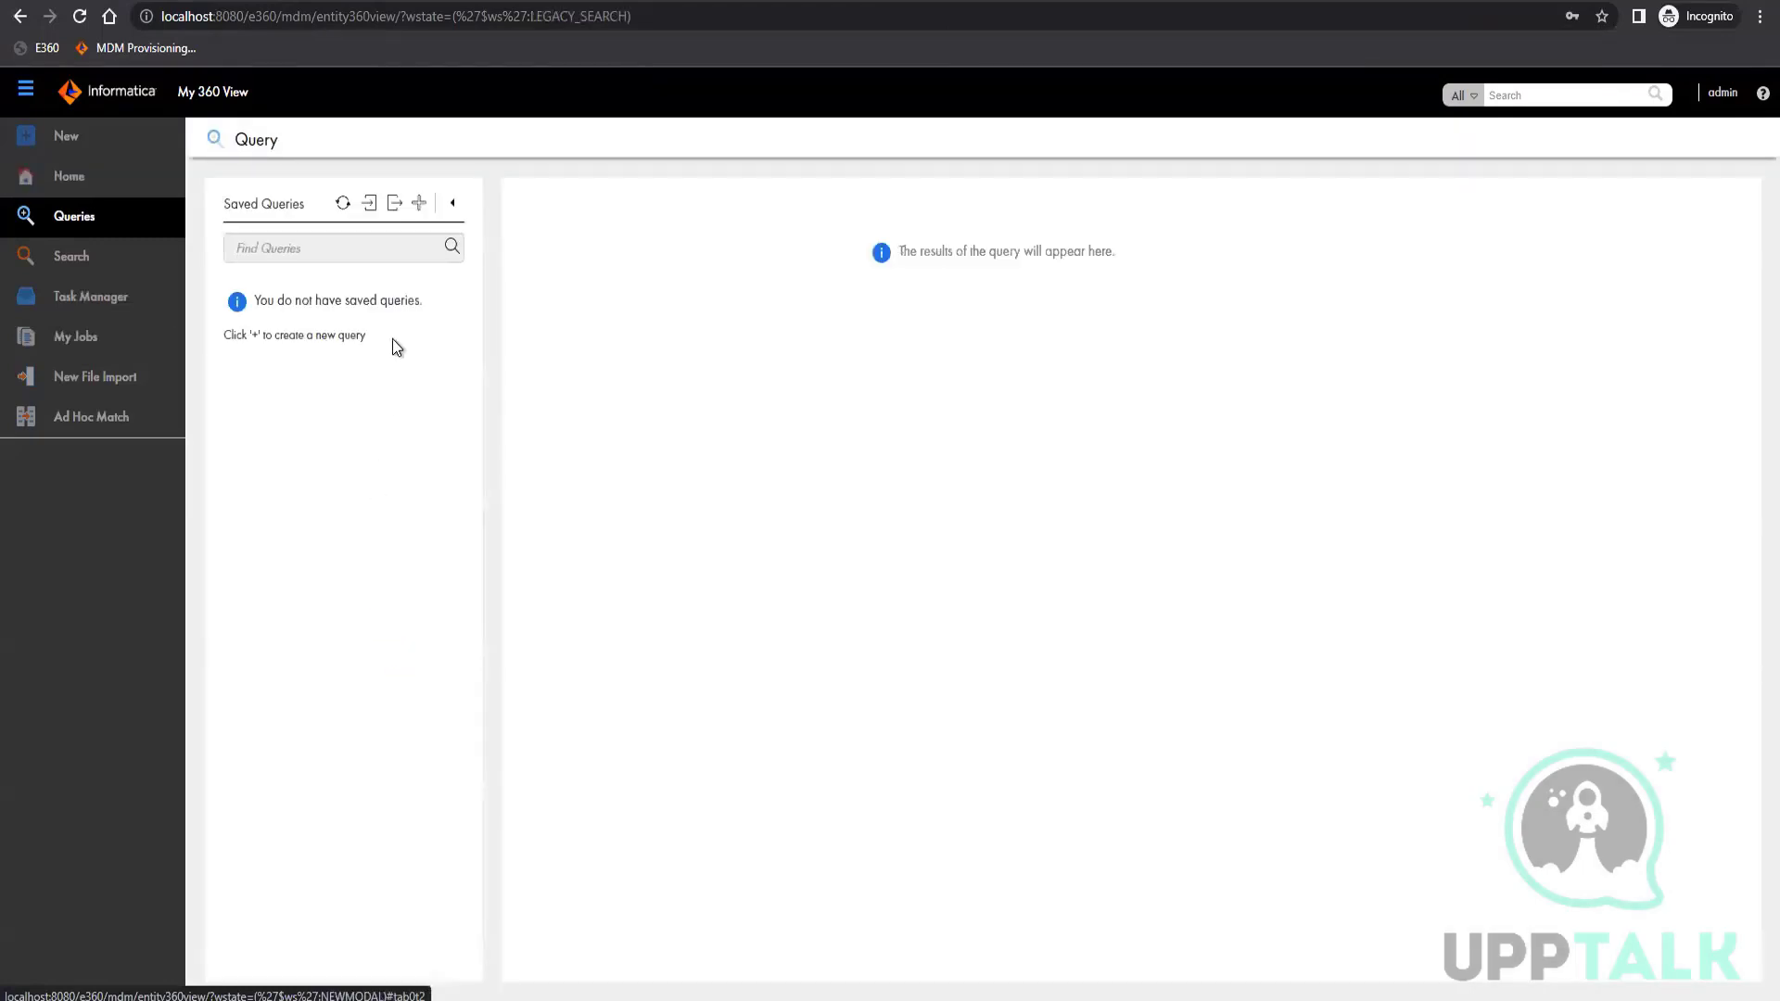
left_click(419, 204)
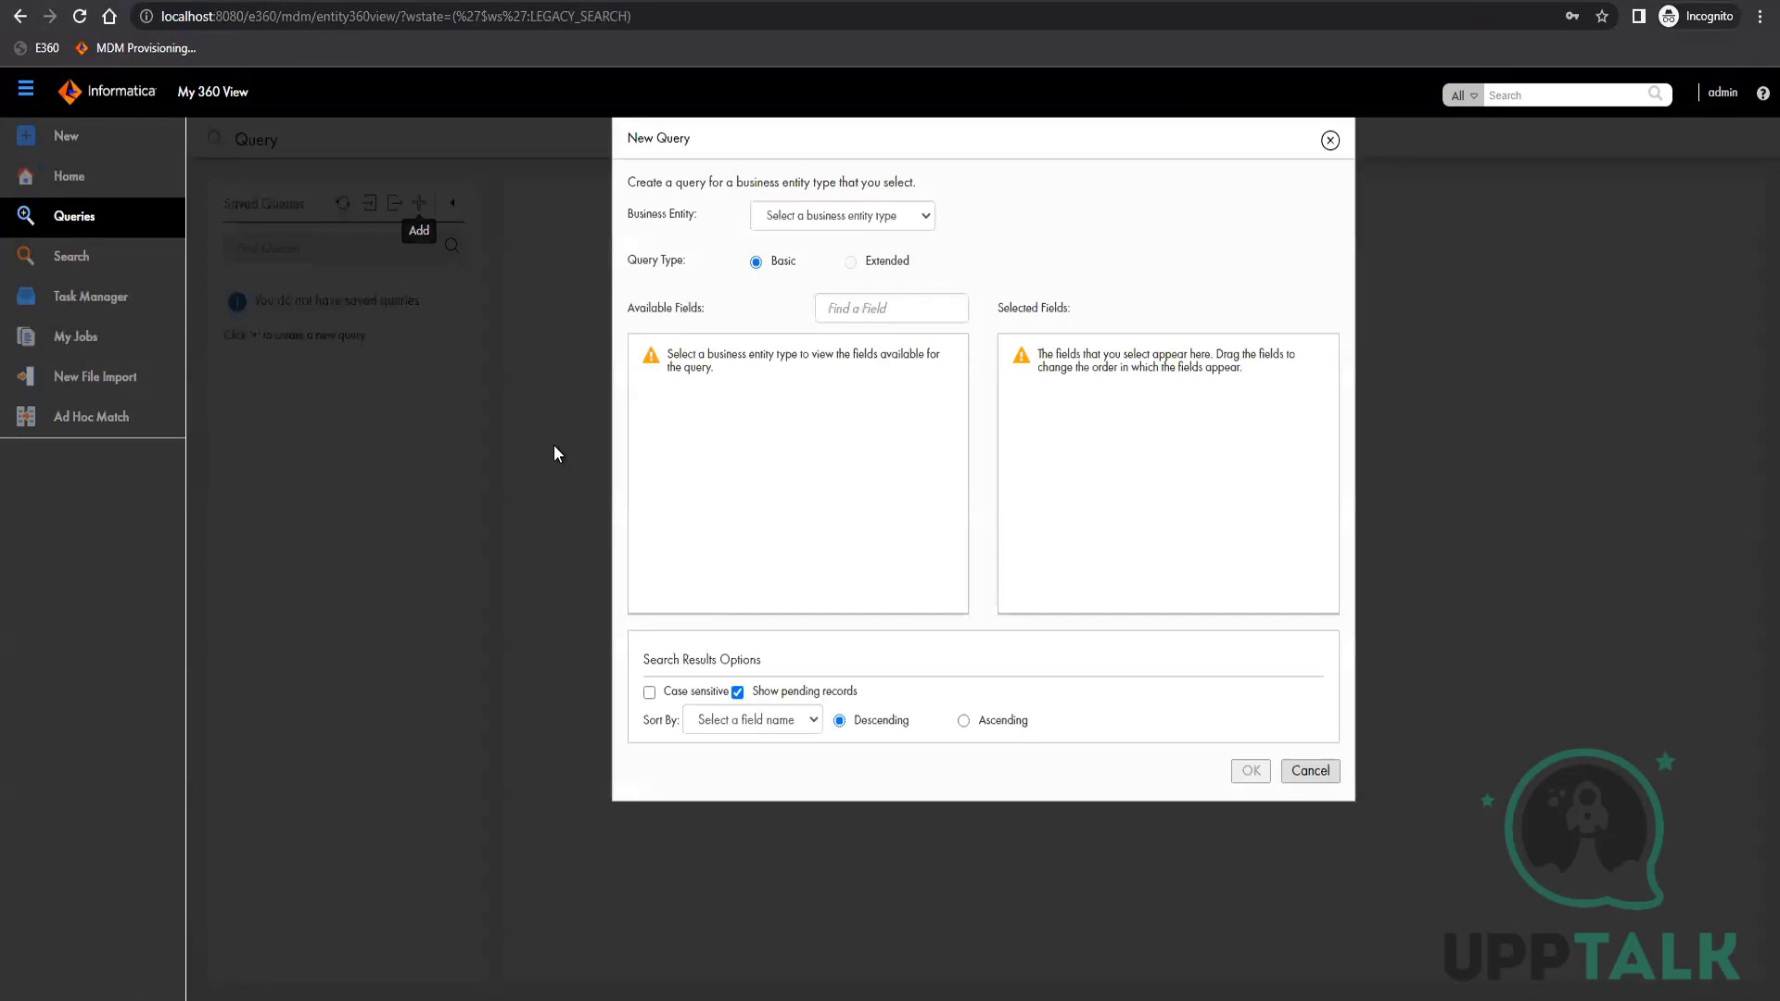
left_click(815, 219)
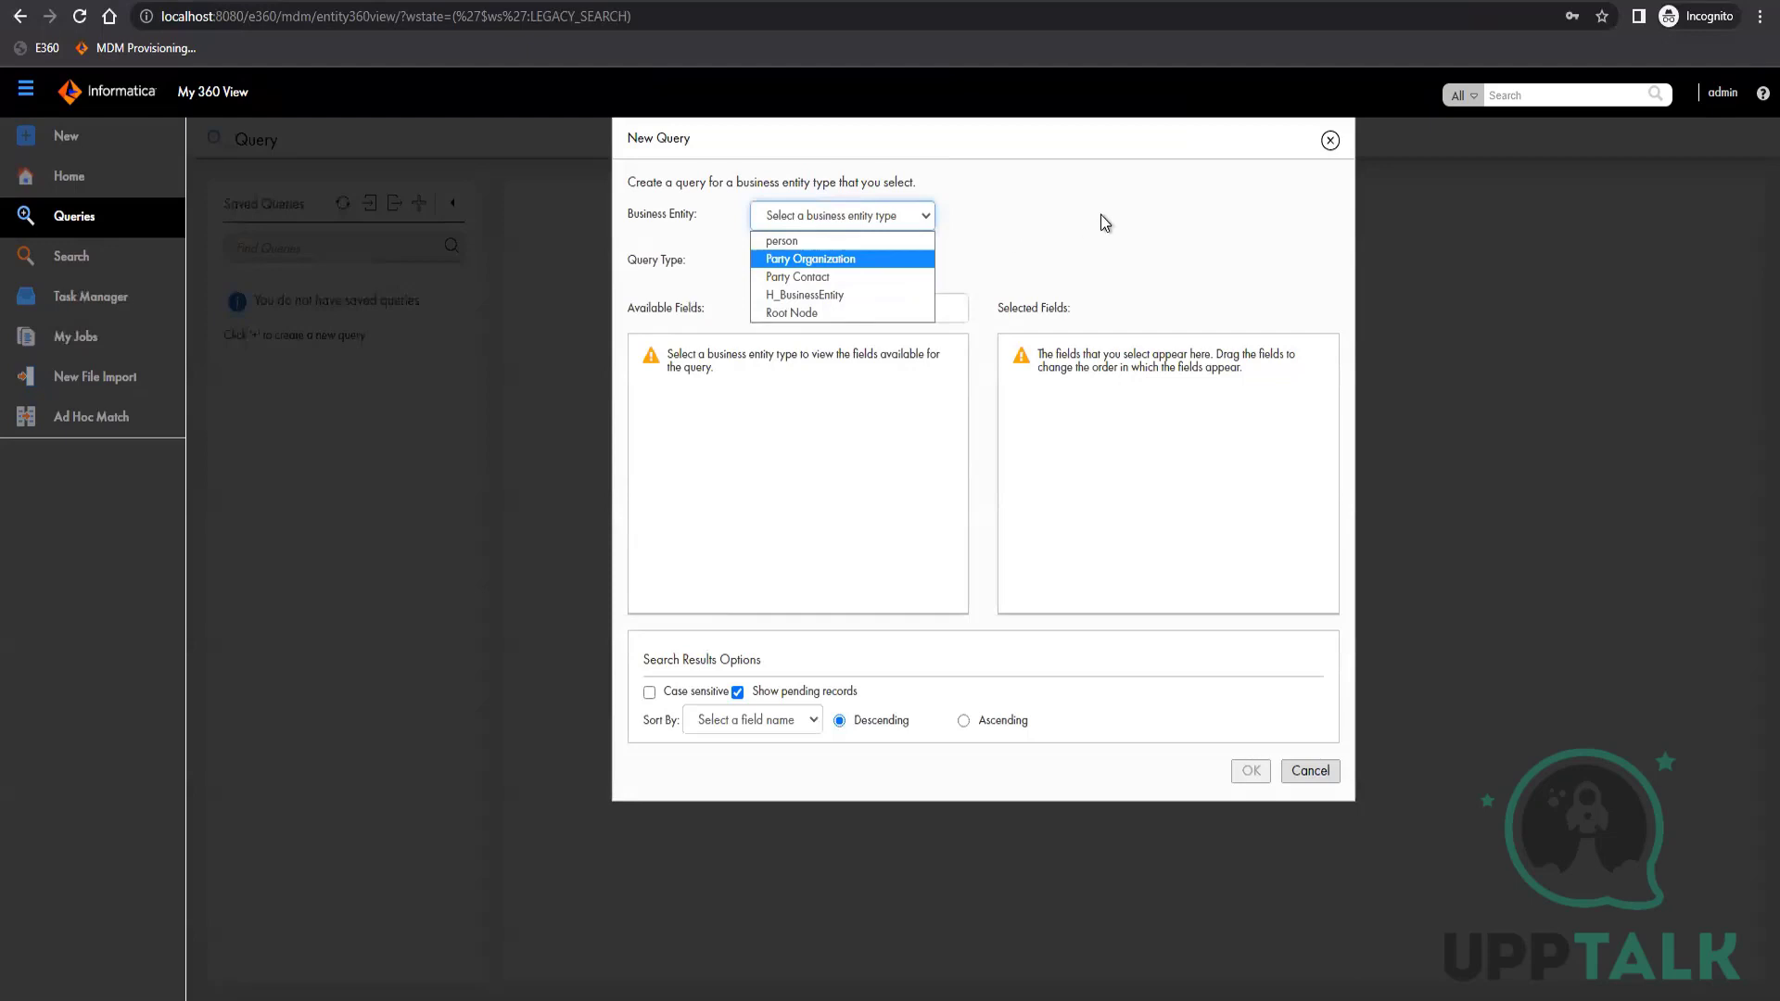
left_click(1331, 143)
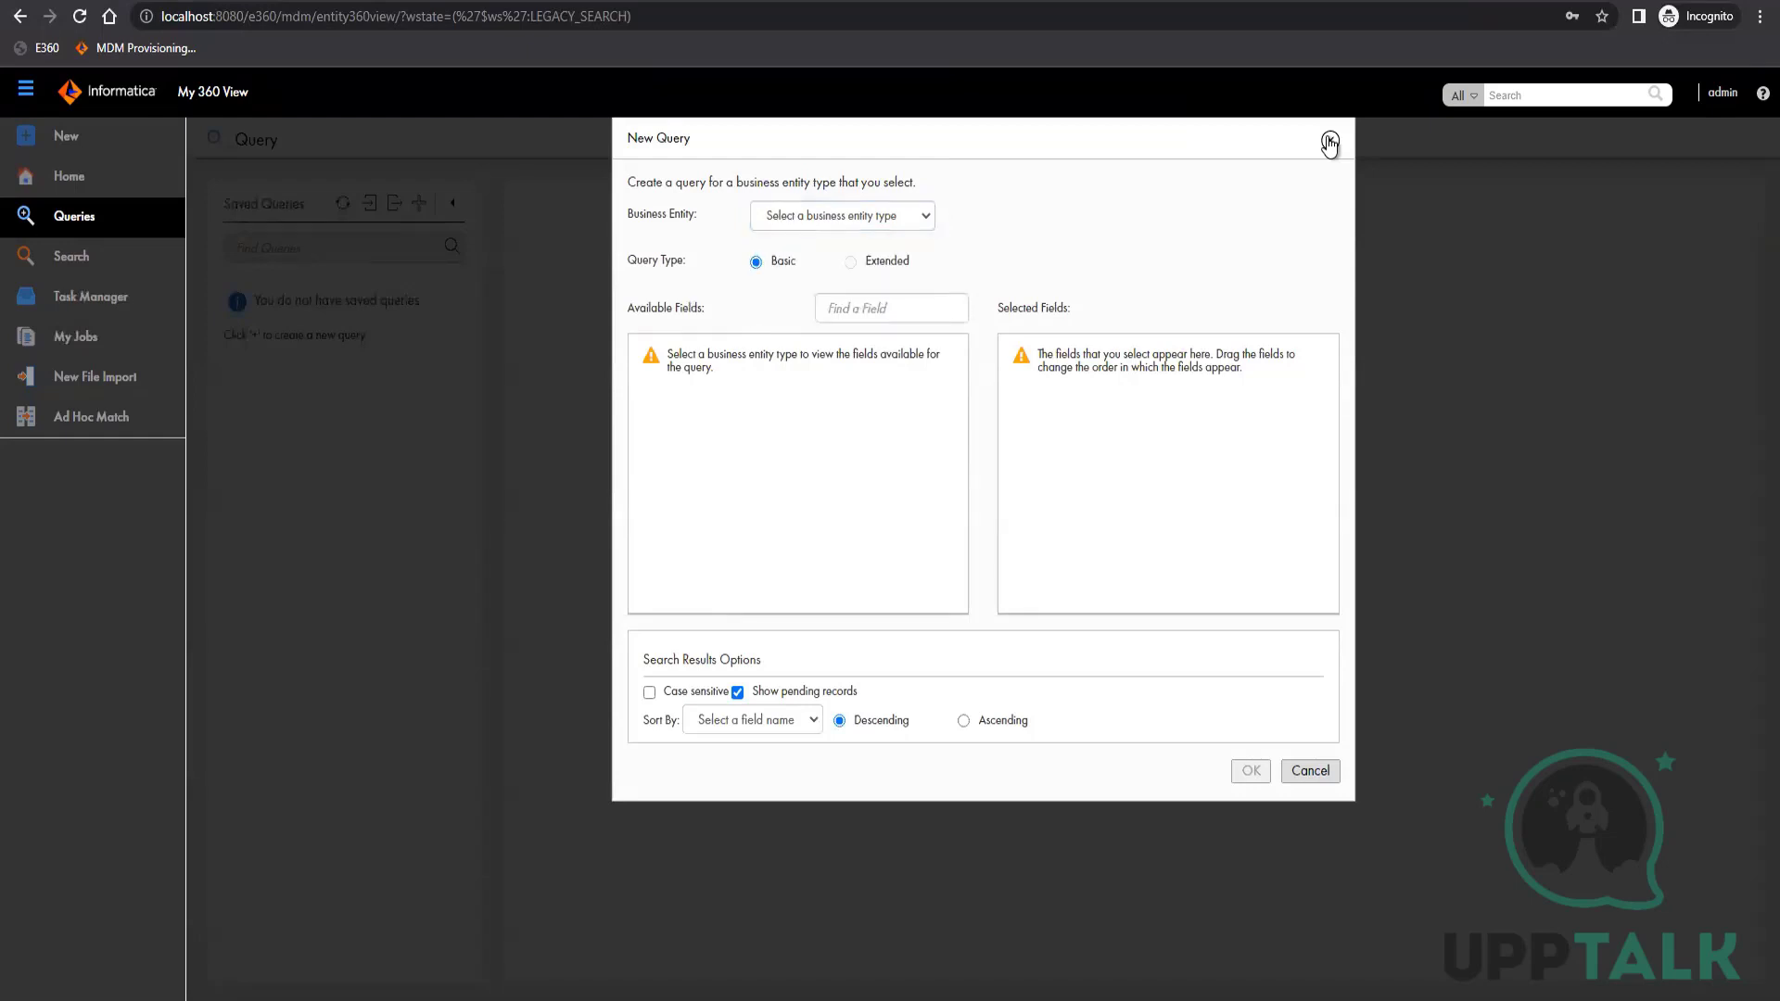
left_click(1330, 144)
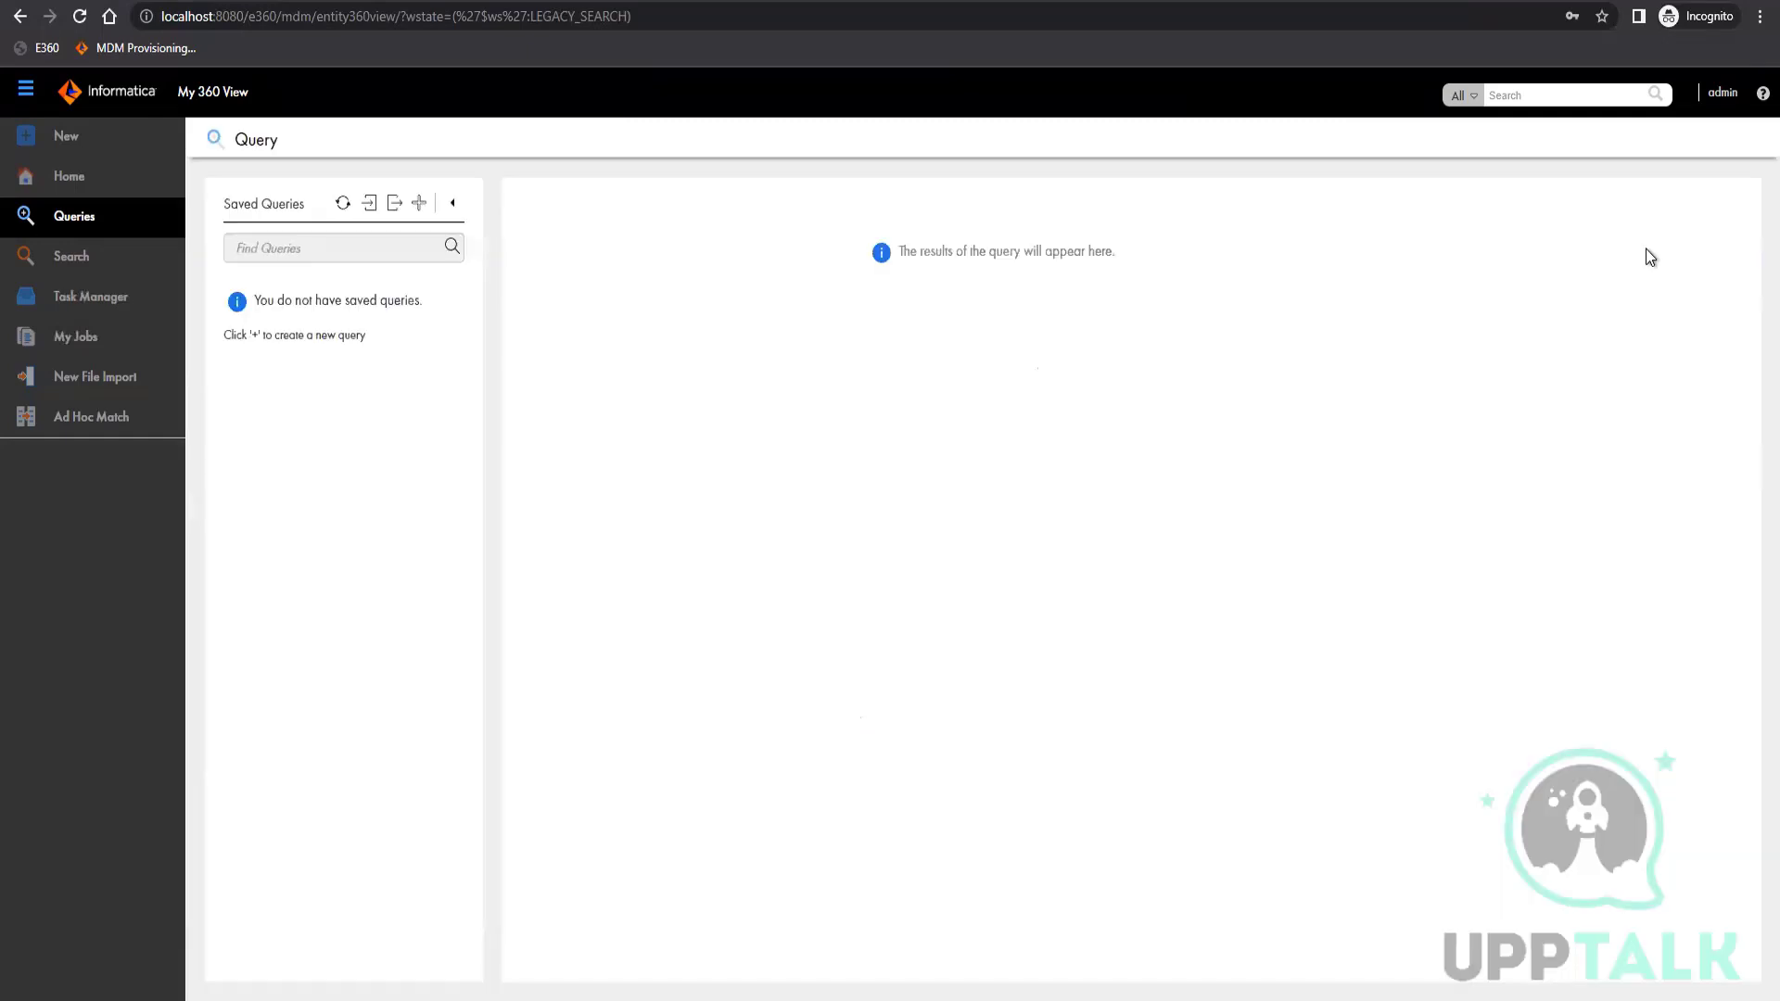
Log out of the My 360 View application session
left_click(1727, 97)
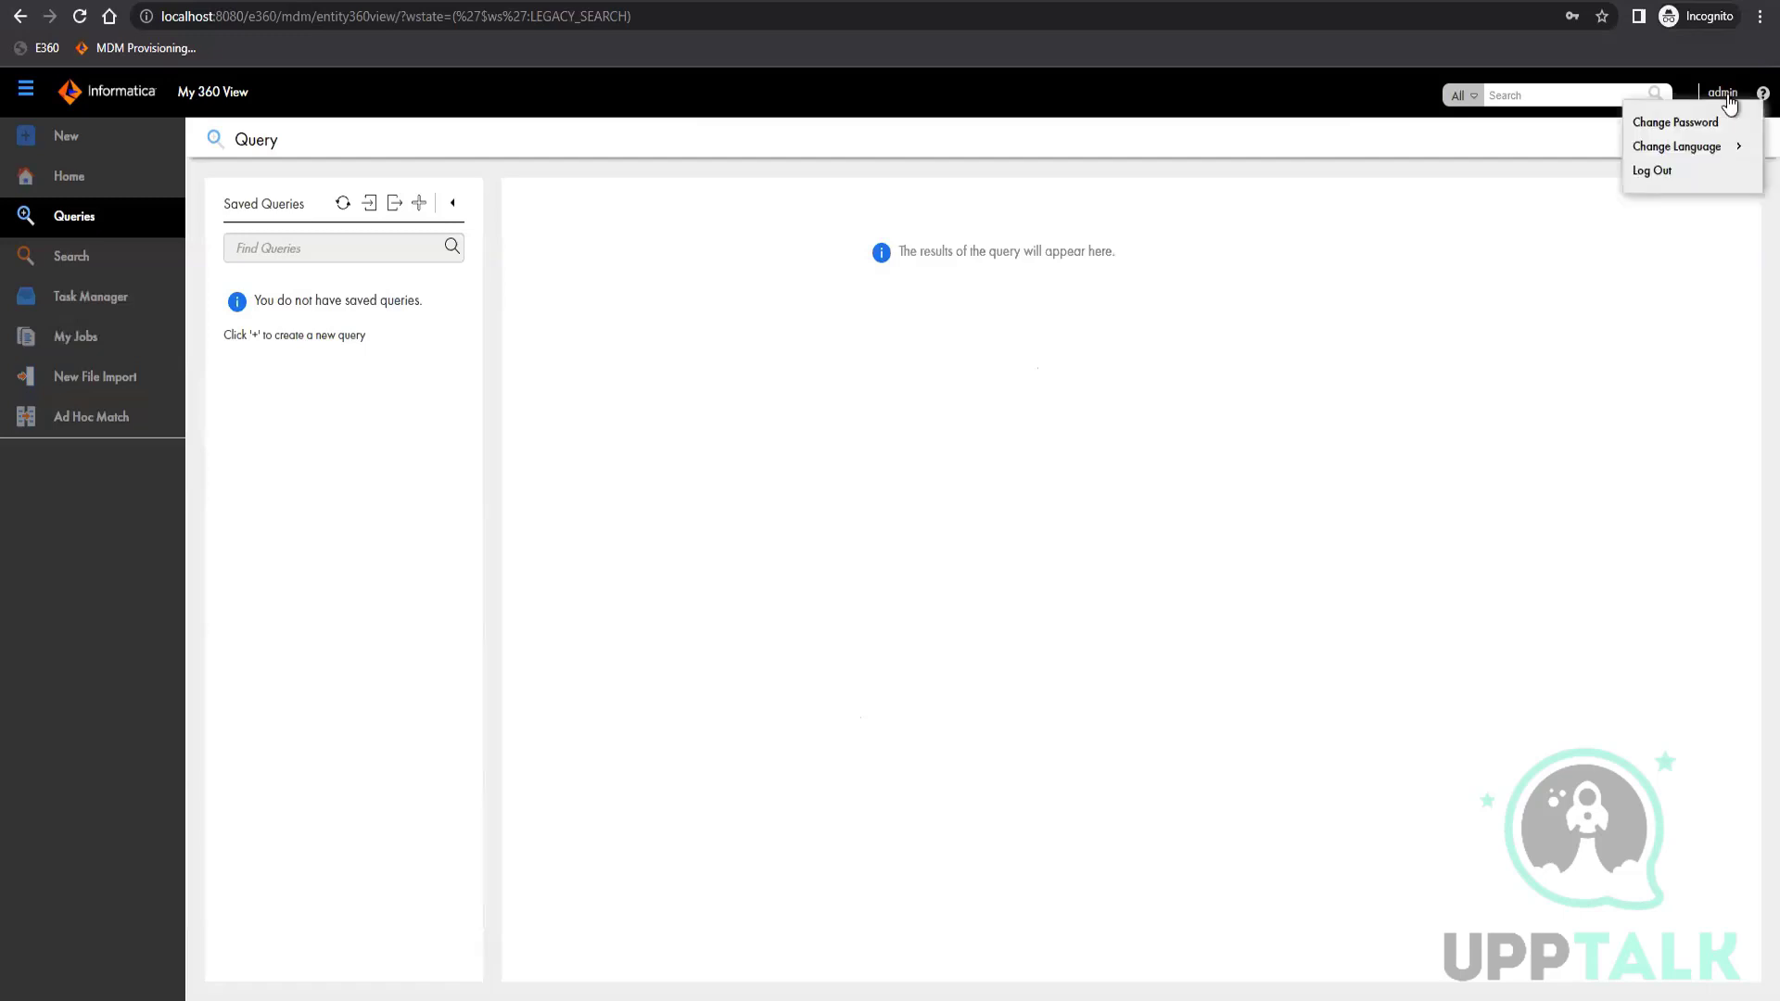
left_click(1727, 96)
left_click(1712, 98)
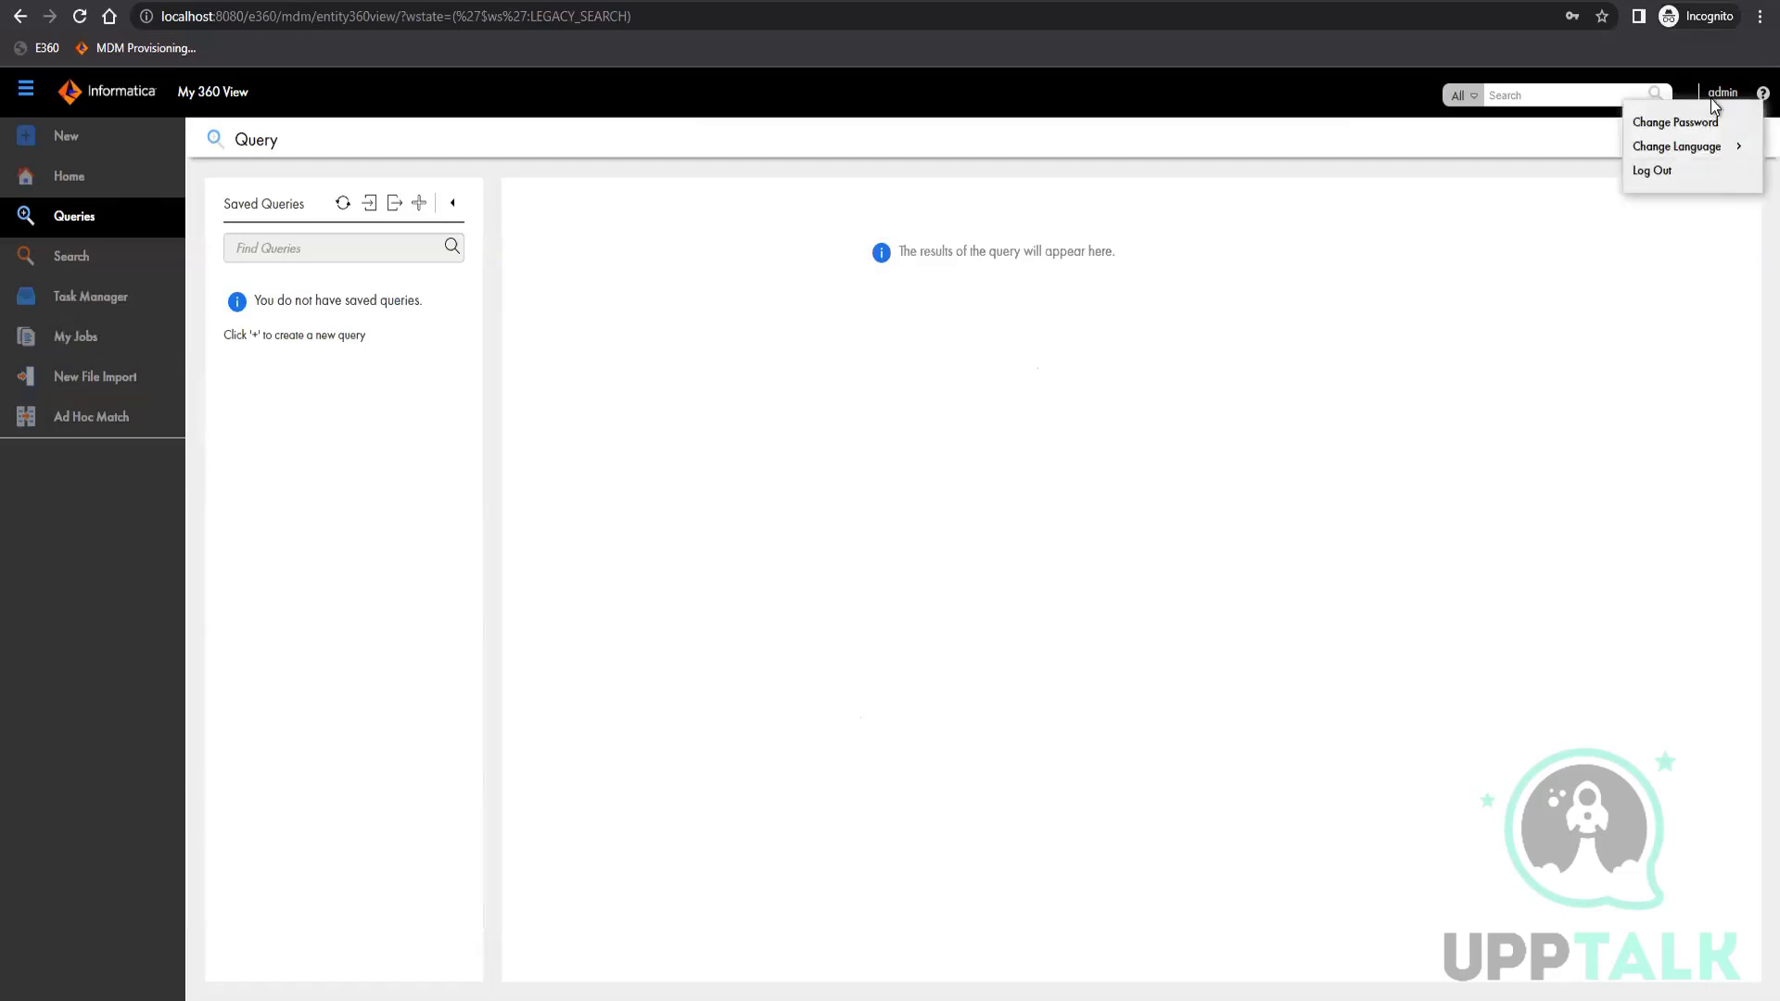
left_click(1666, 175)
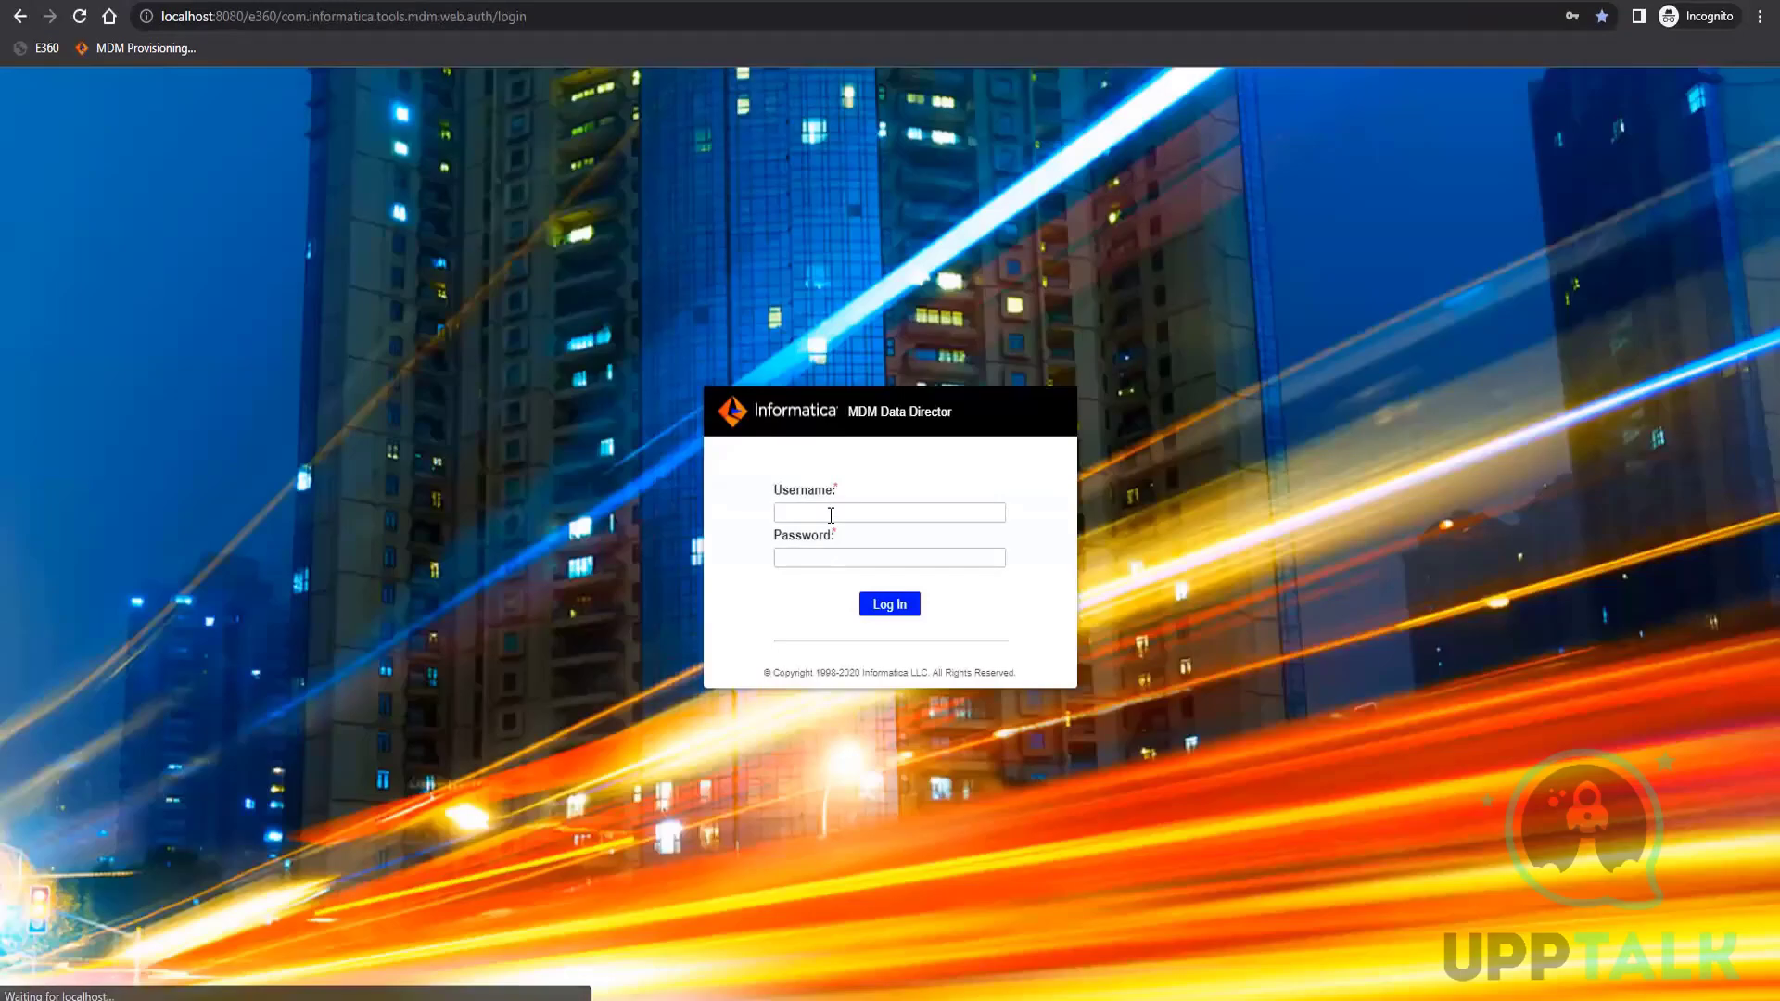
Log in with the administrator username and account password, and select the Party application
left_click(831, 514)
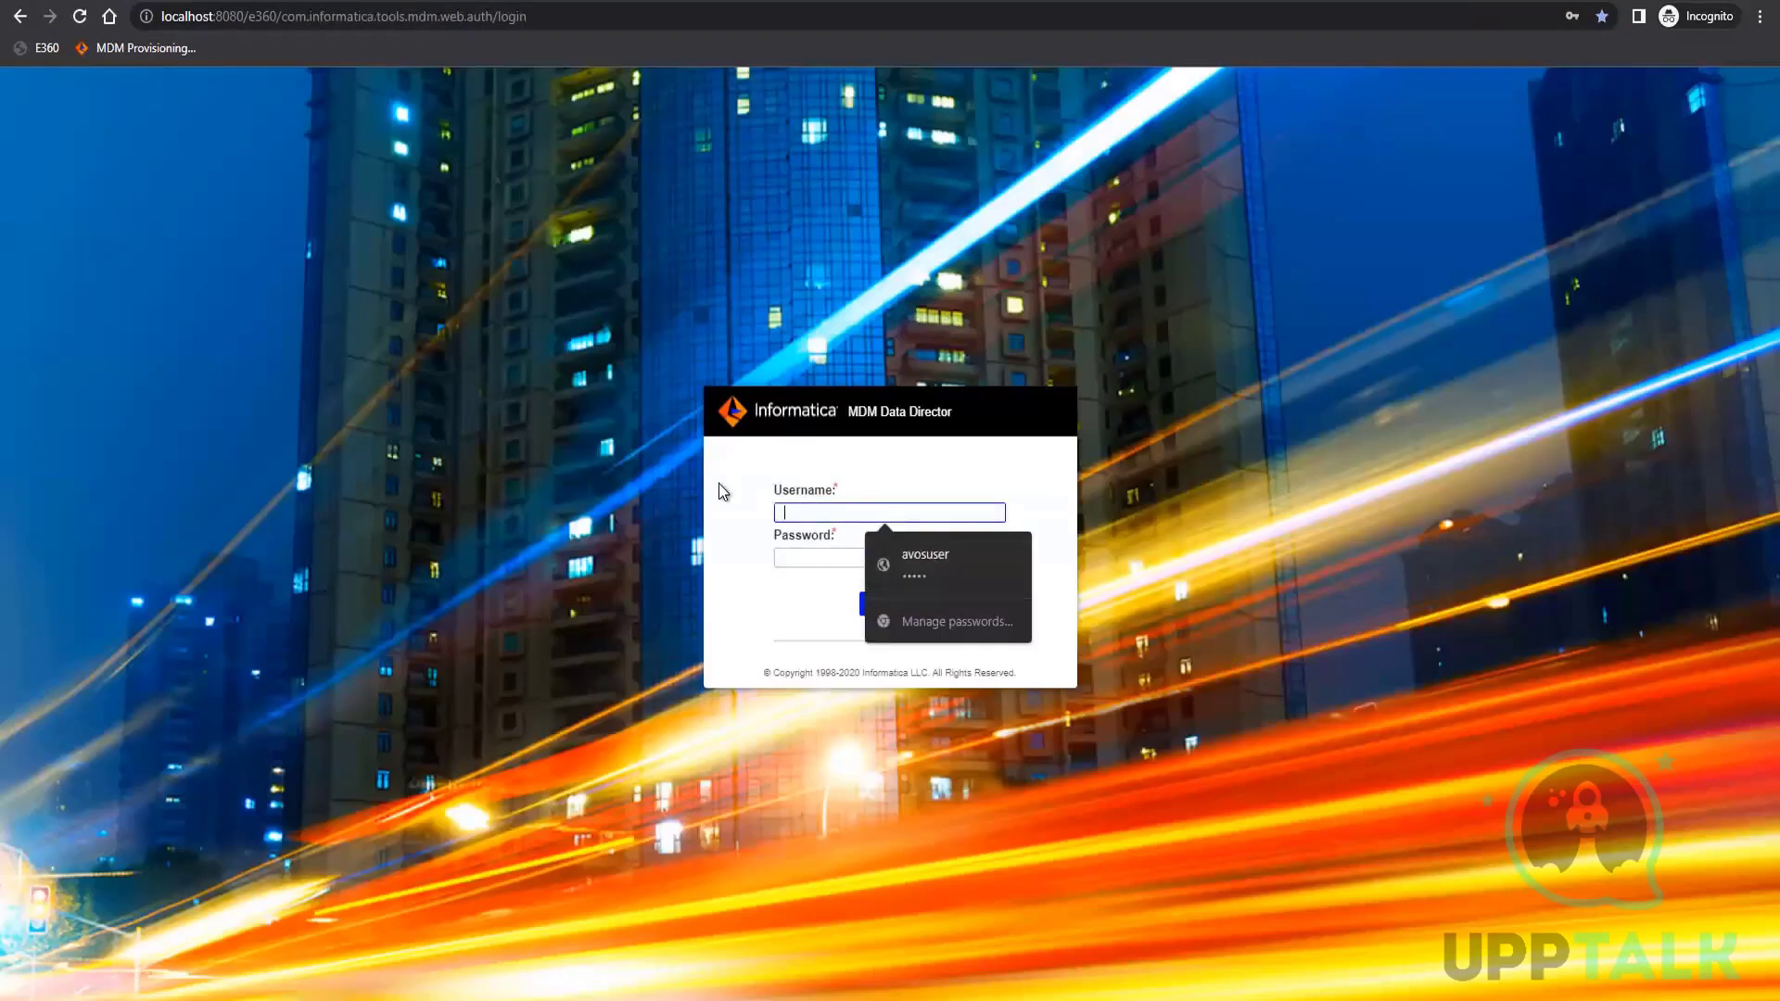
type("admin")
key("Tab")
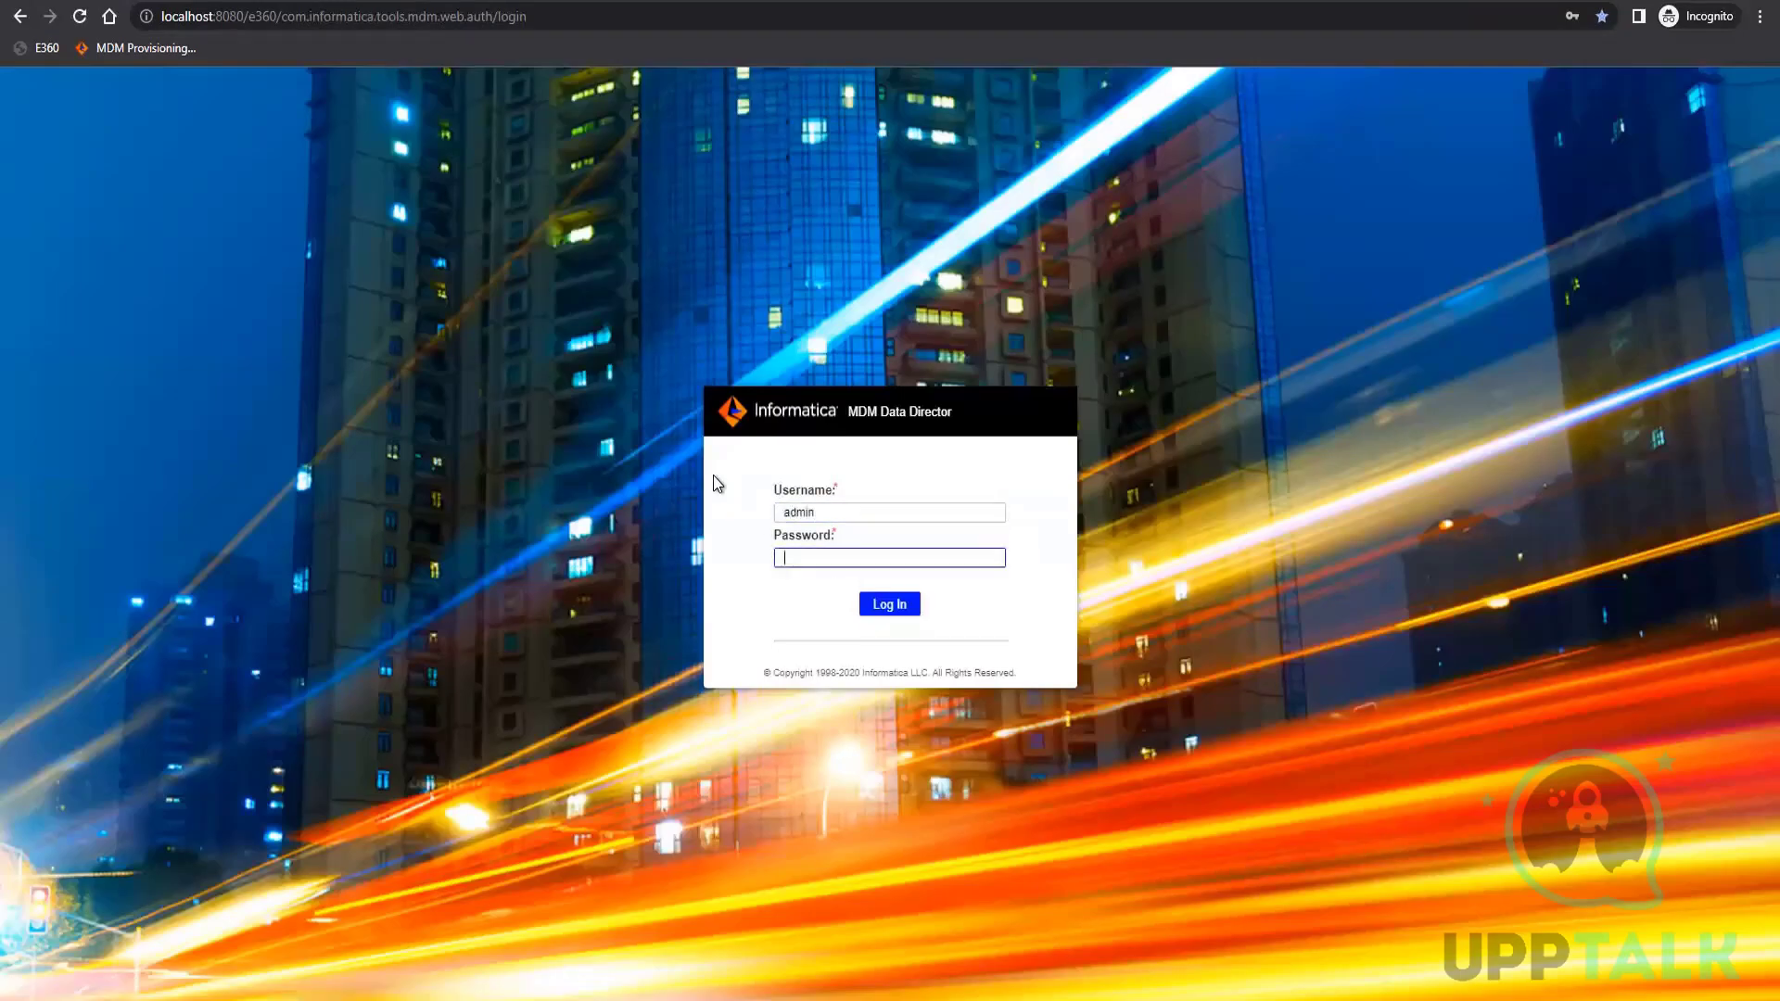
type("admin")
key("Return")
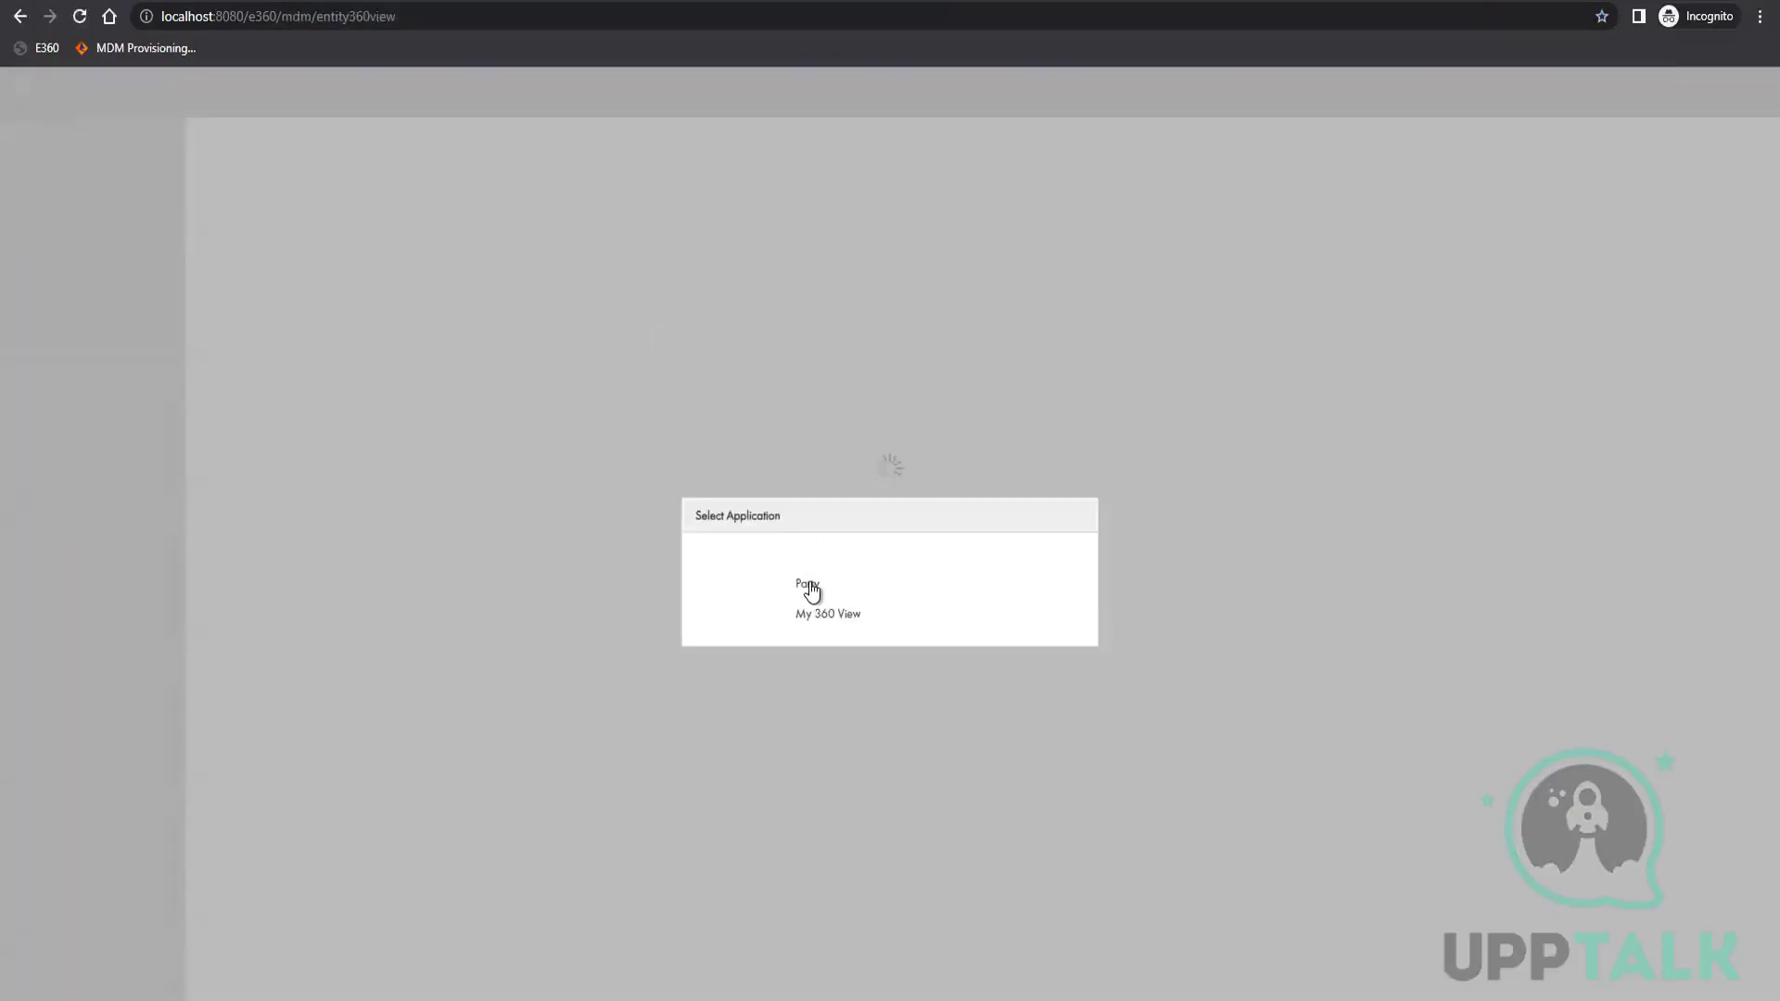
left_click(806, 584)
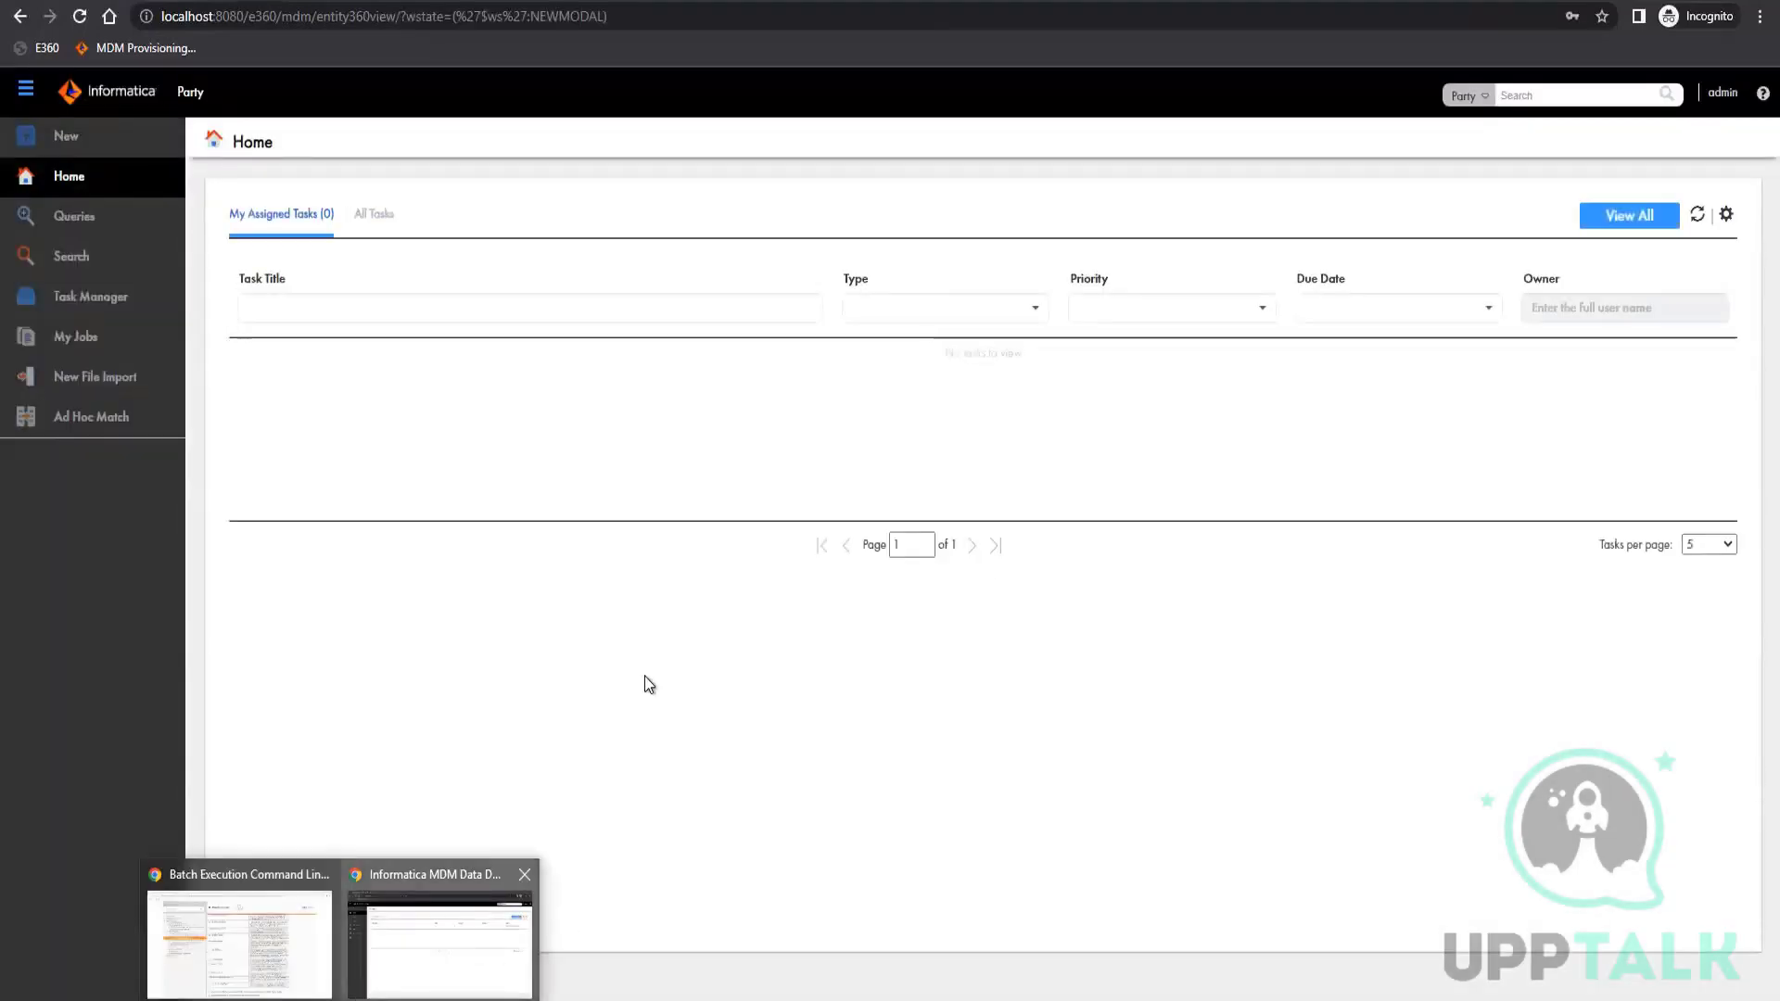
Create a basic query on the Team Lead business entity with the First Name and Employee Code fields and run it without filter values
left_click(78, 221)
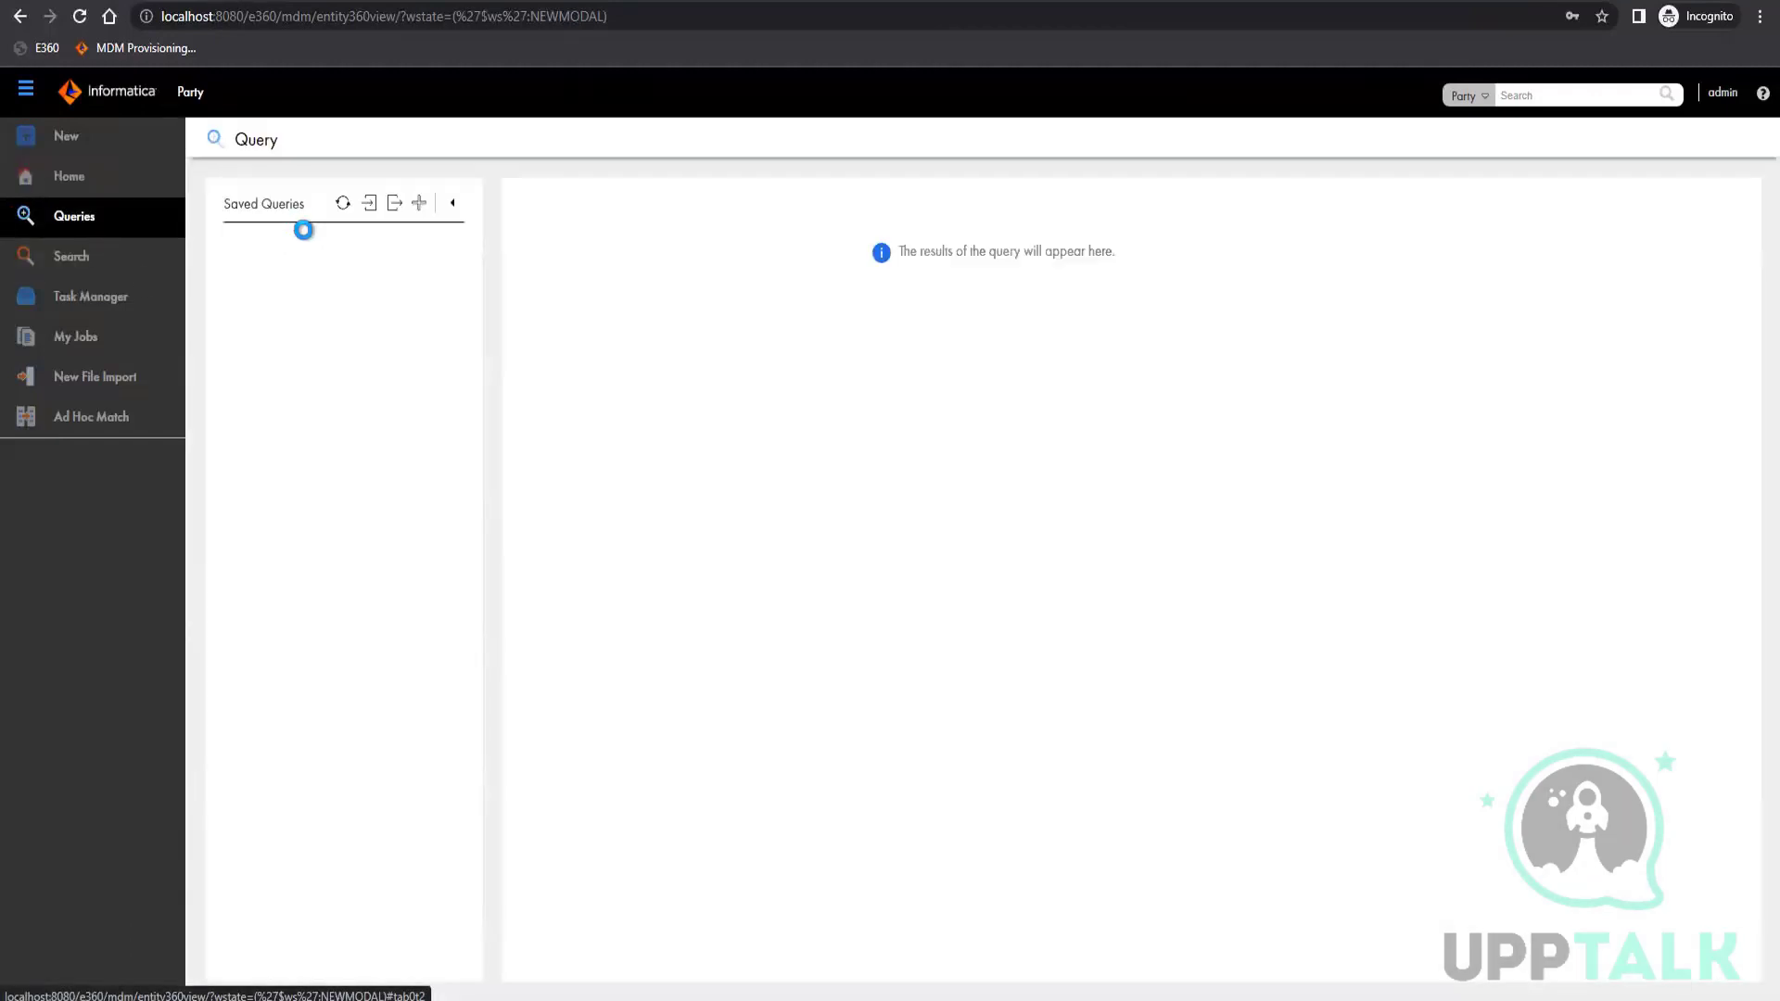
left_click(419, 203)
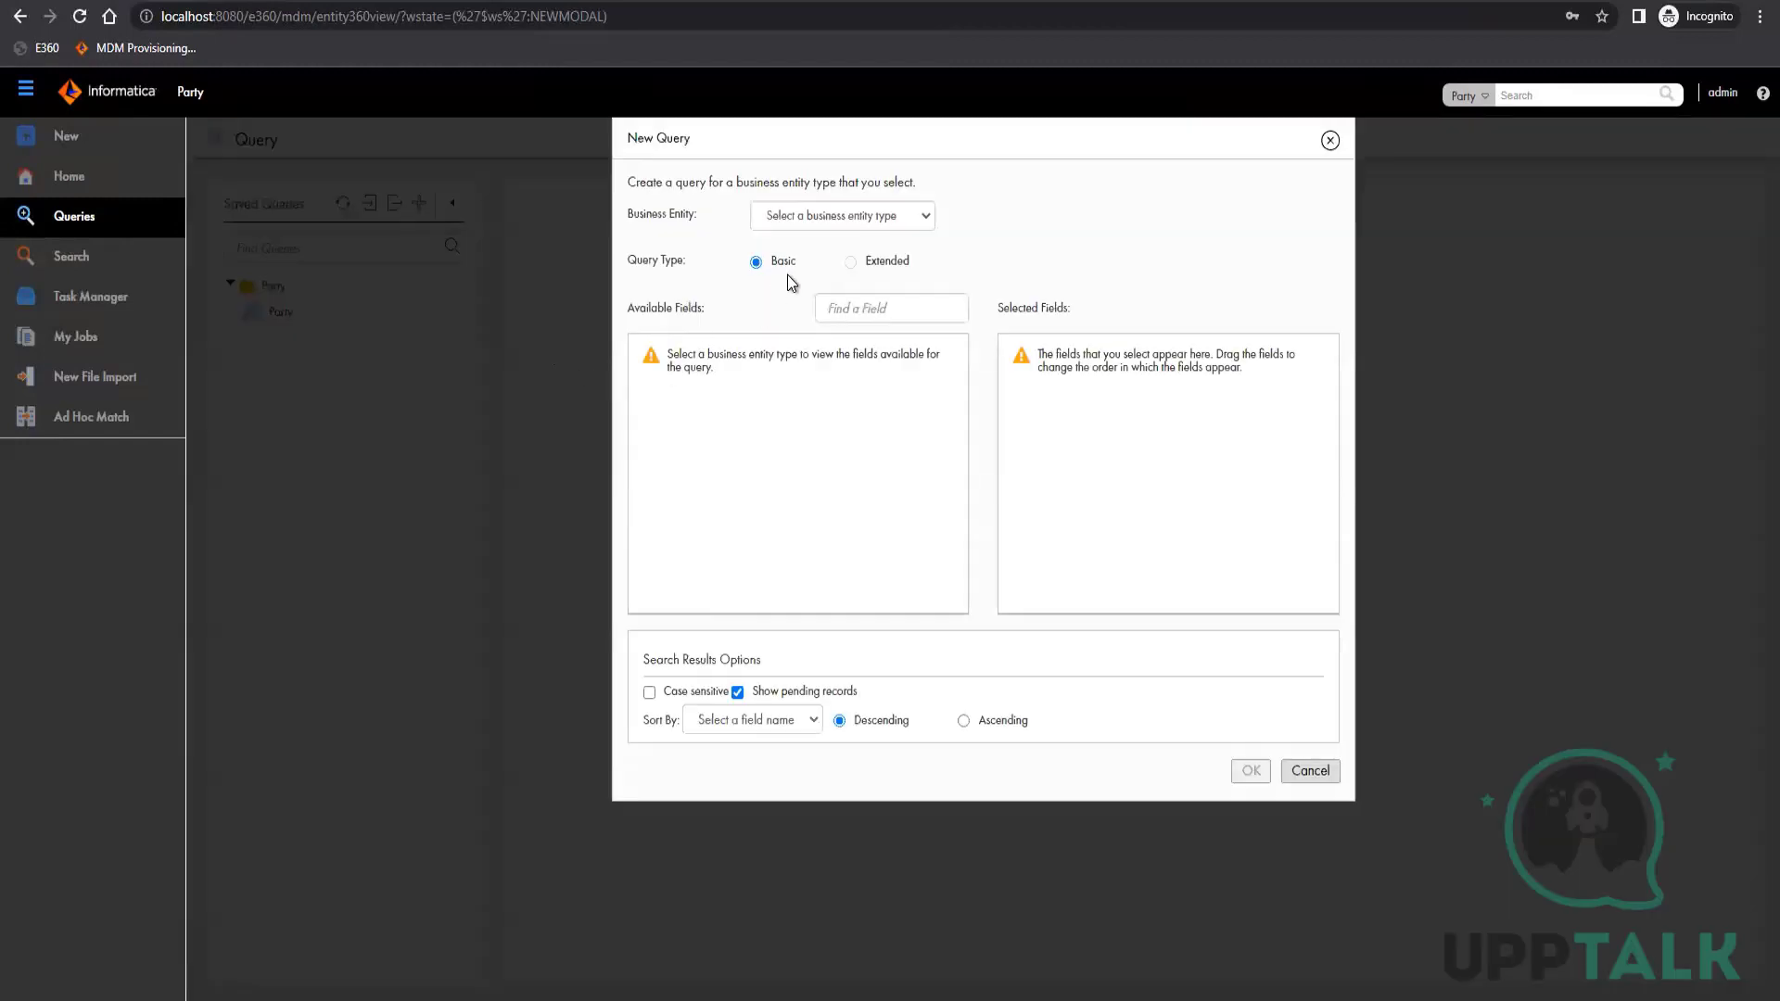
left_click(847, 218)
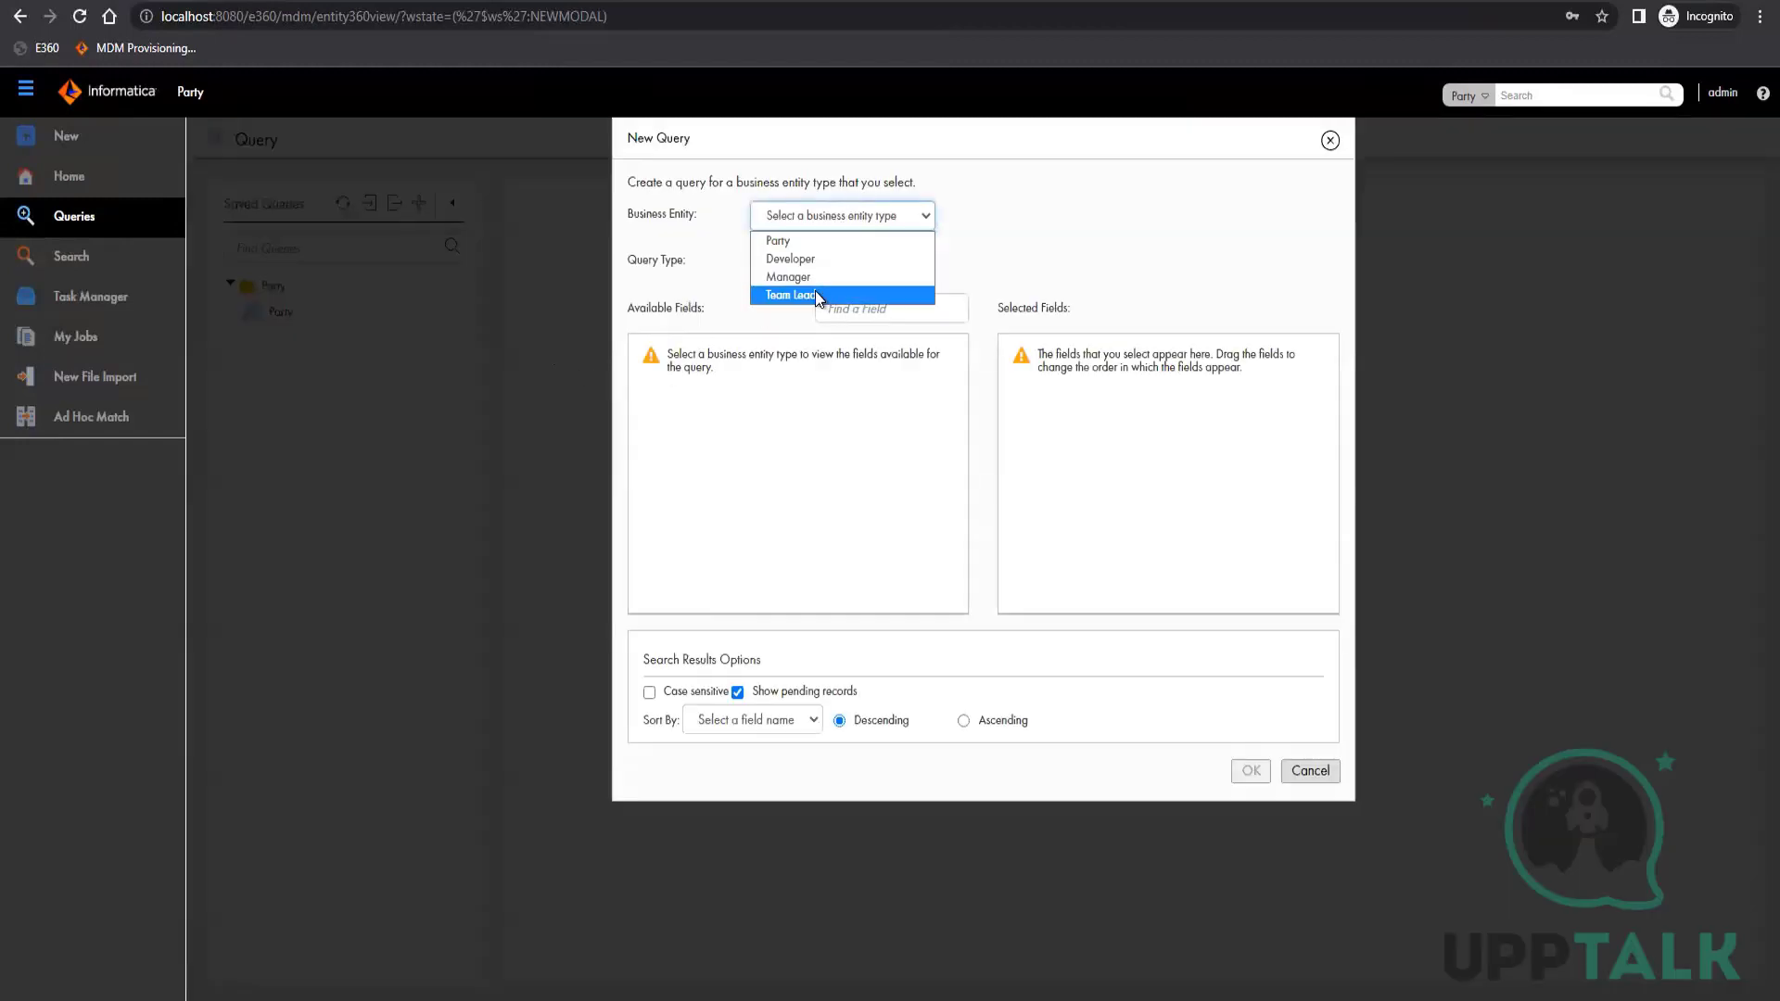
left_click(818, 490)
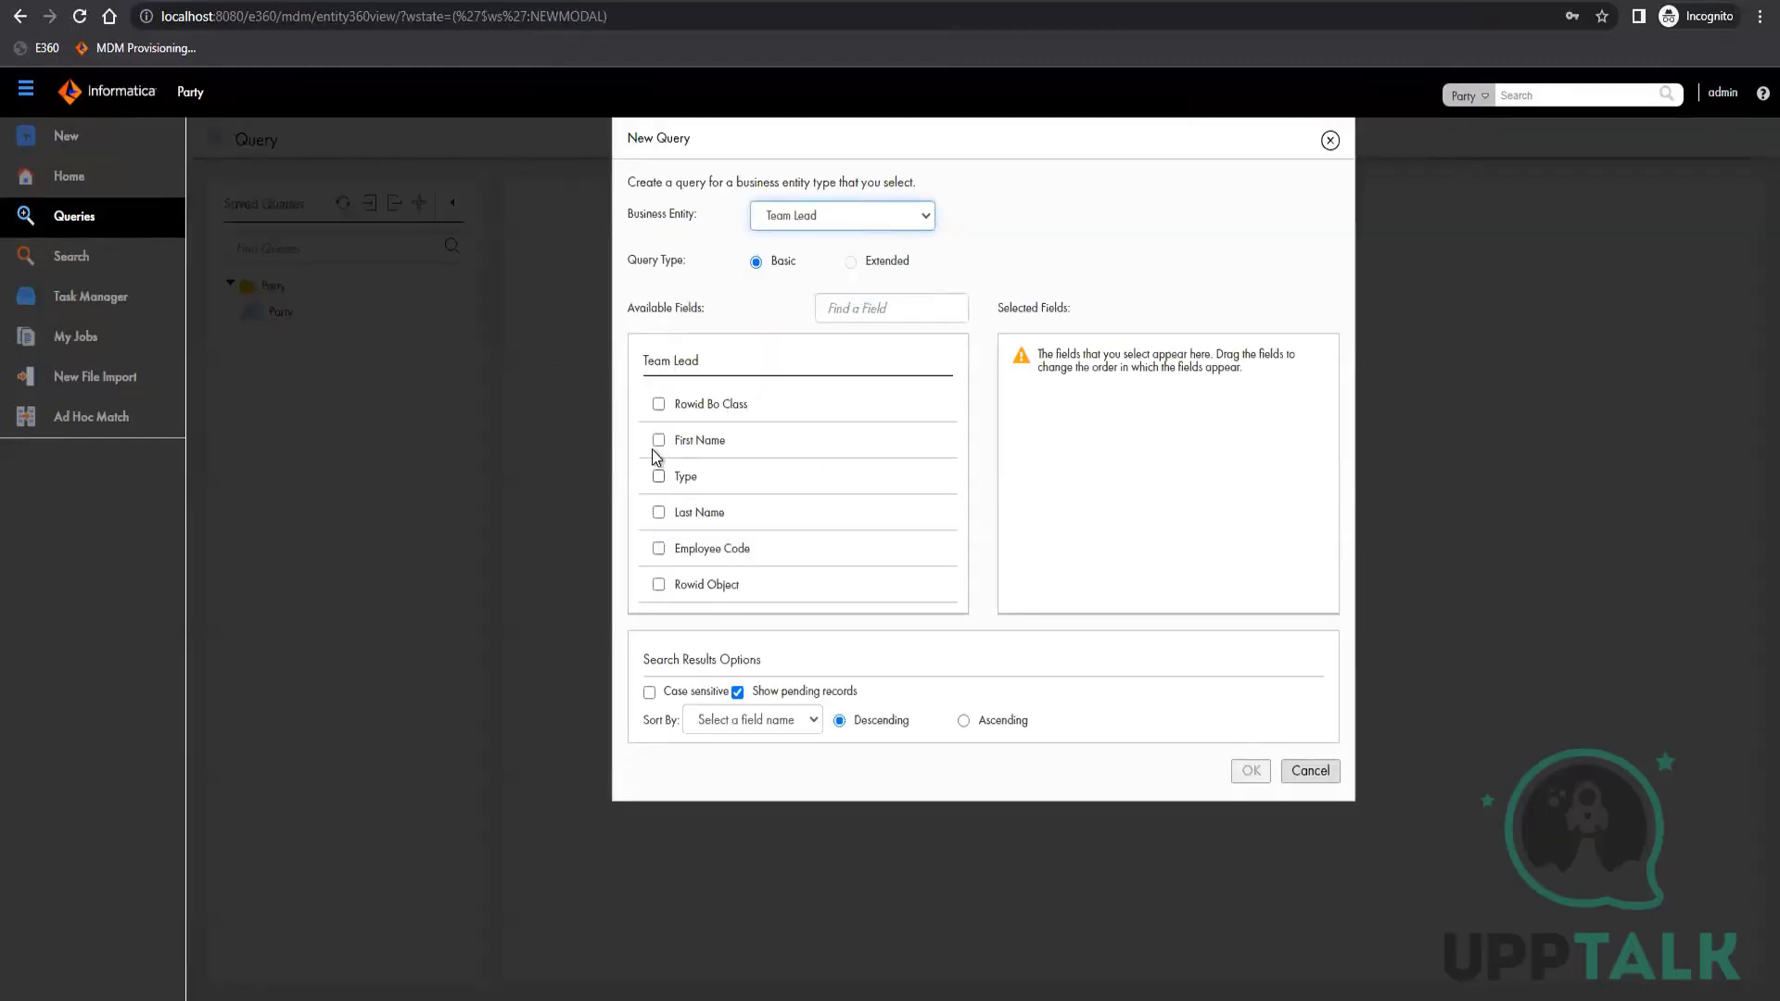
left_click(660, 442)
left_click(658, 549)
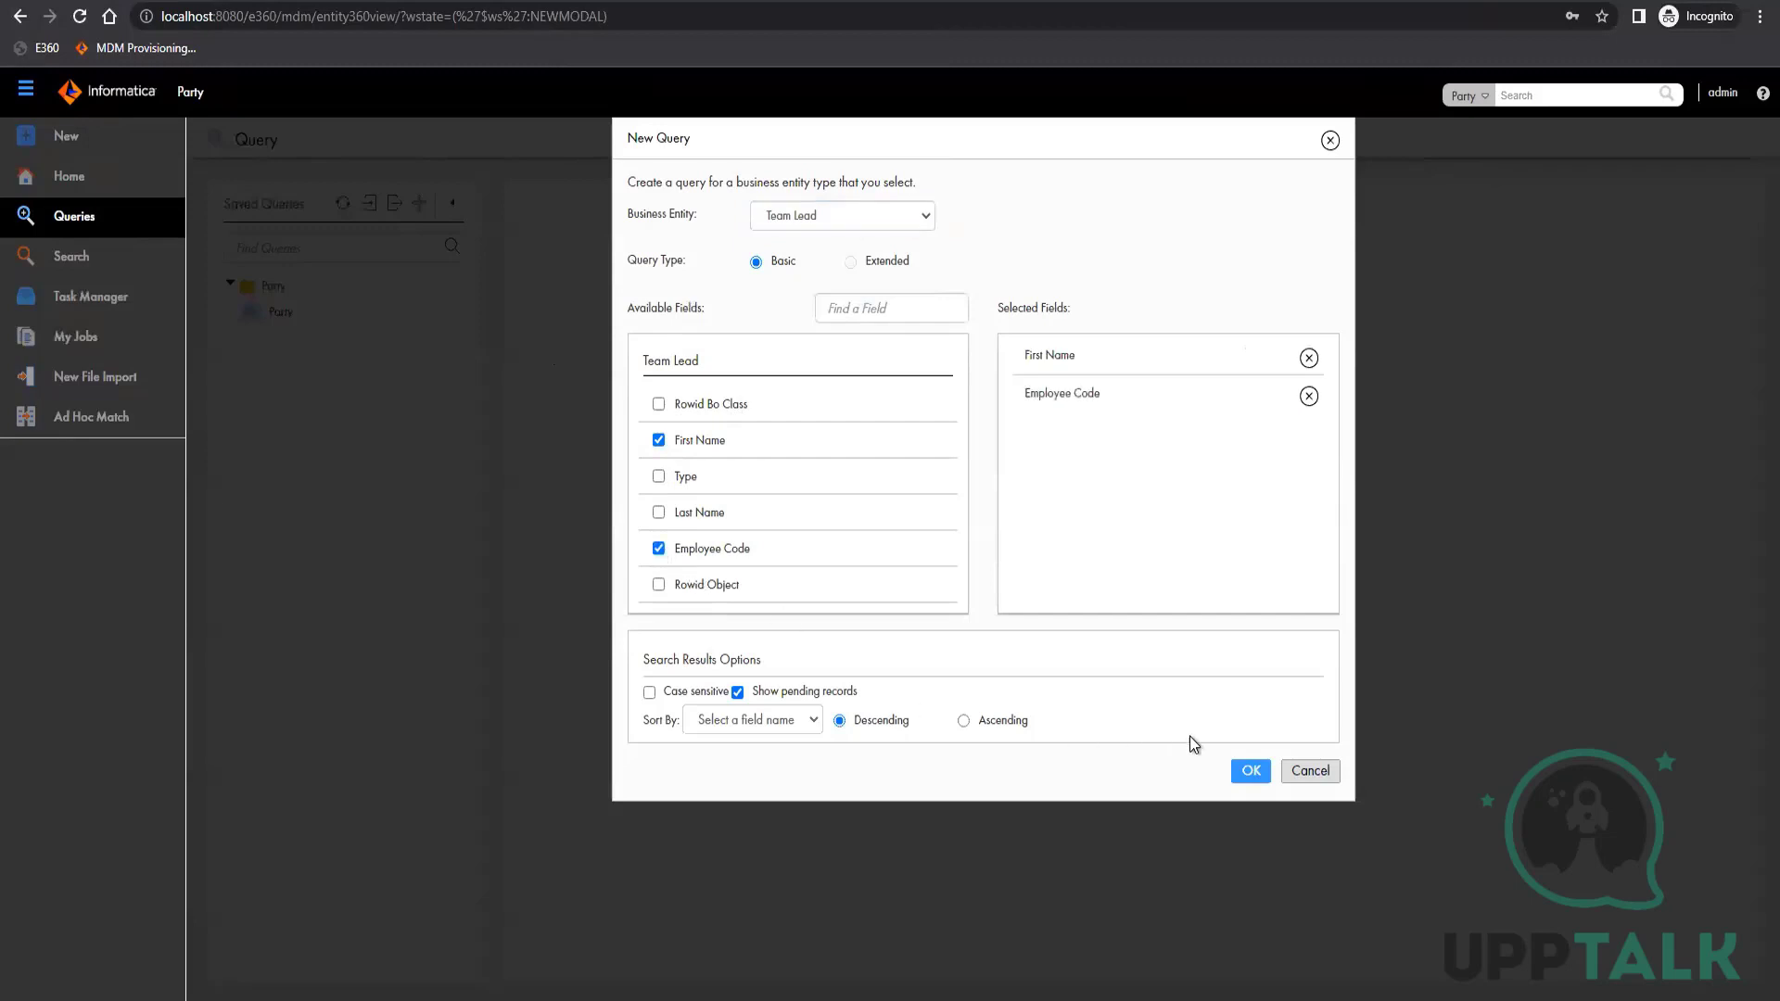
left_click(1251, 773)
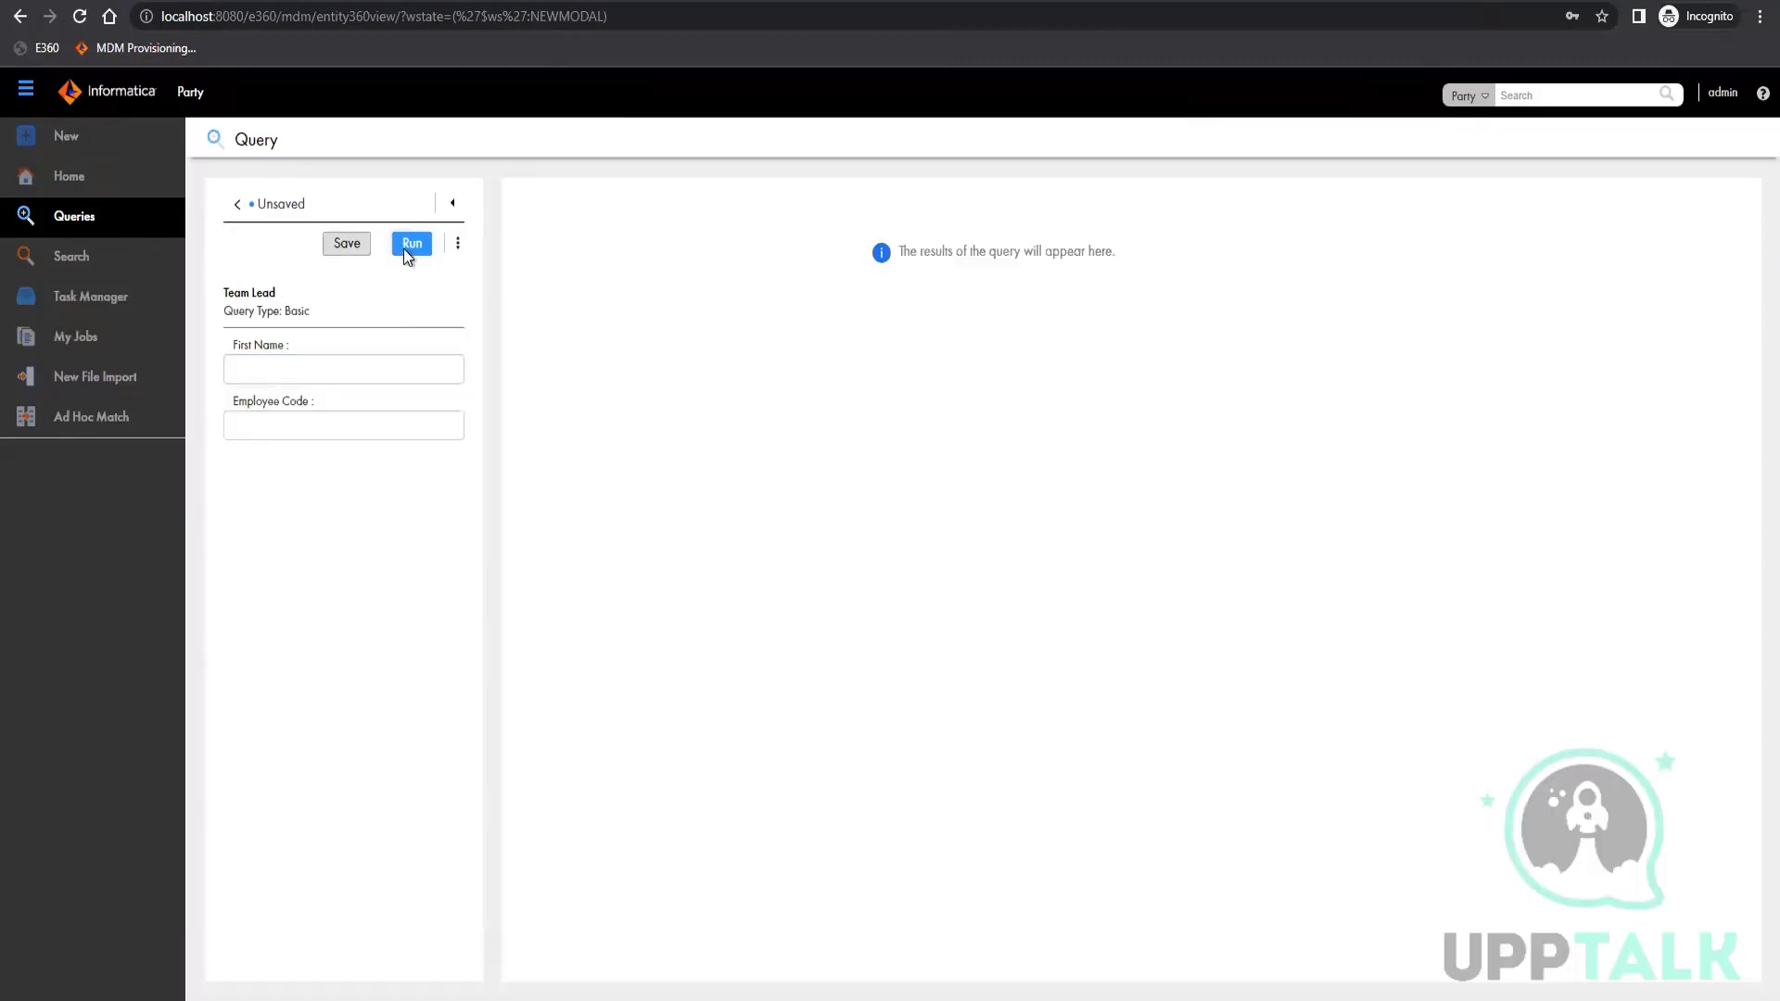
left_click(411, 243)
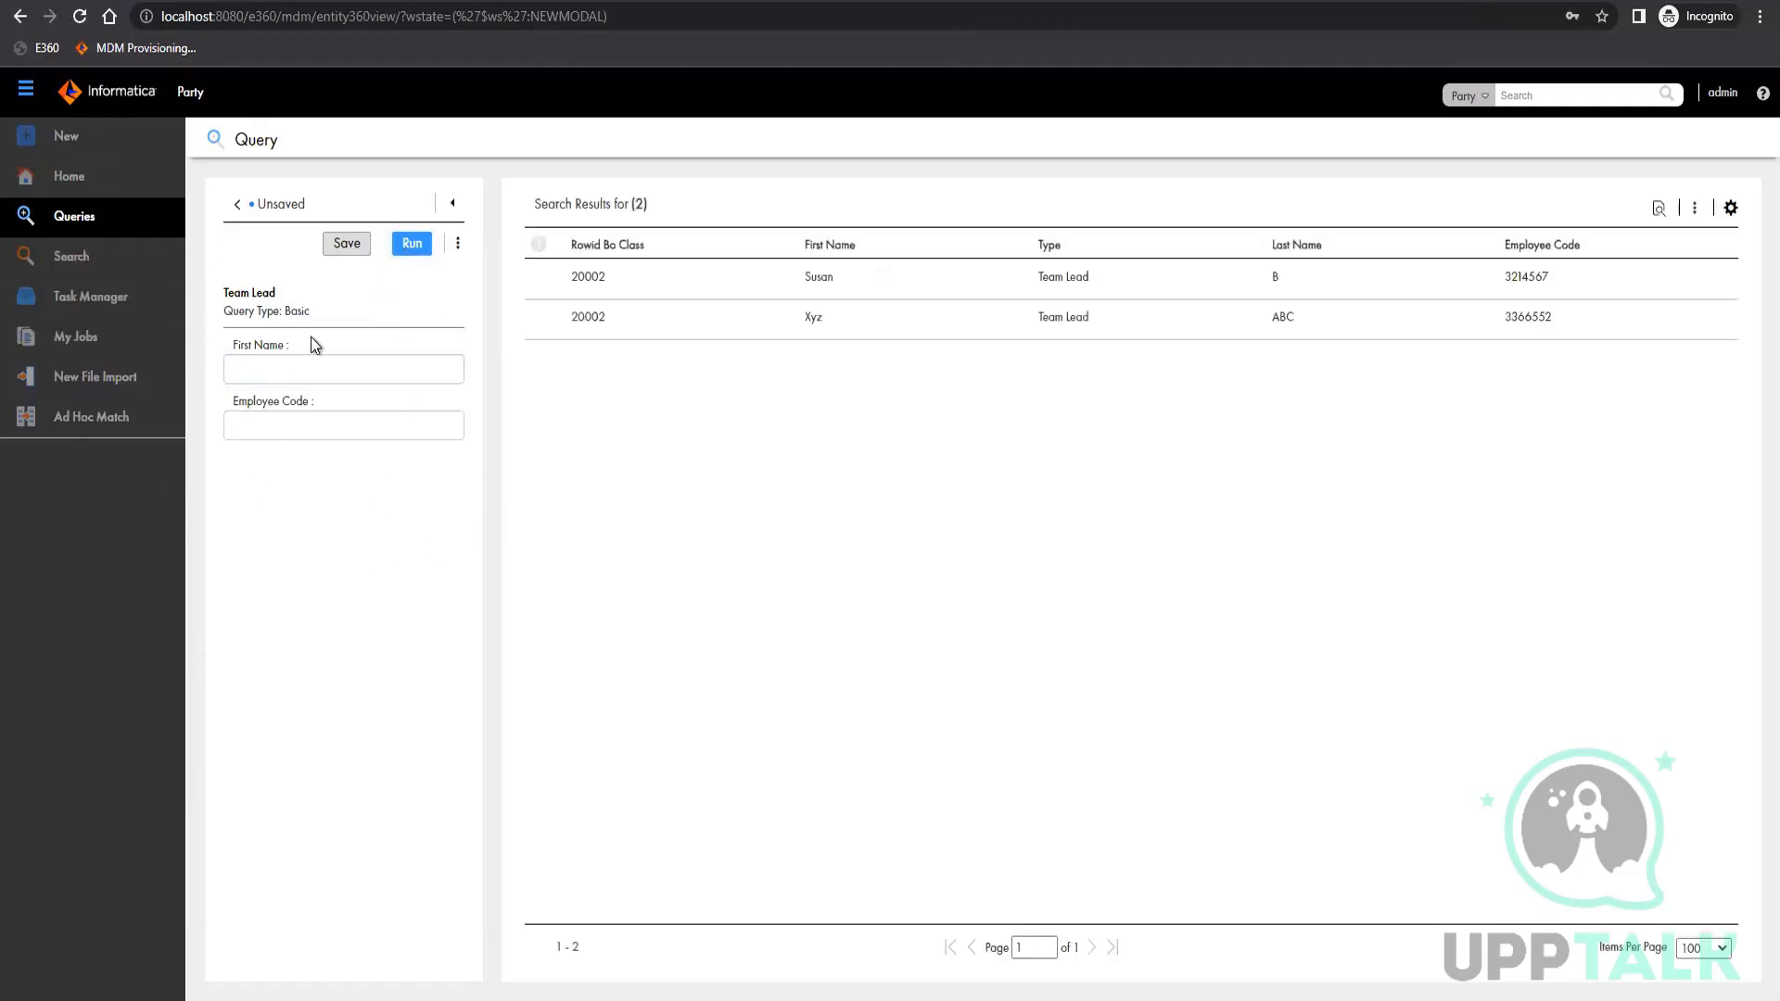
Open the second Team Lead record from the query results and expand its organizational chart hierarchy down to the Developer level
mouse_move(1621, 310)
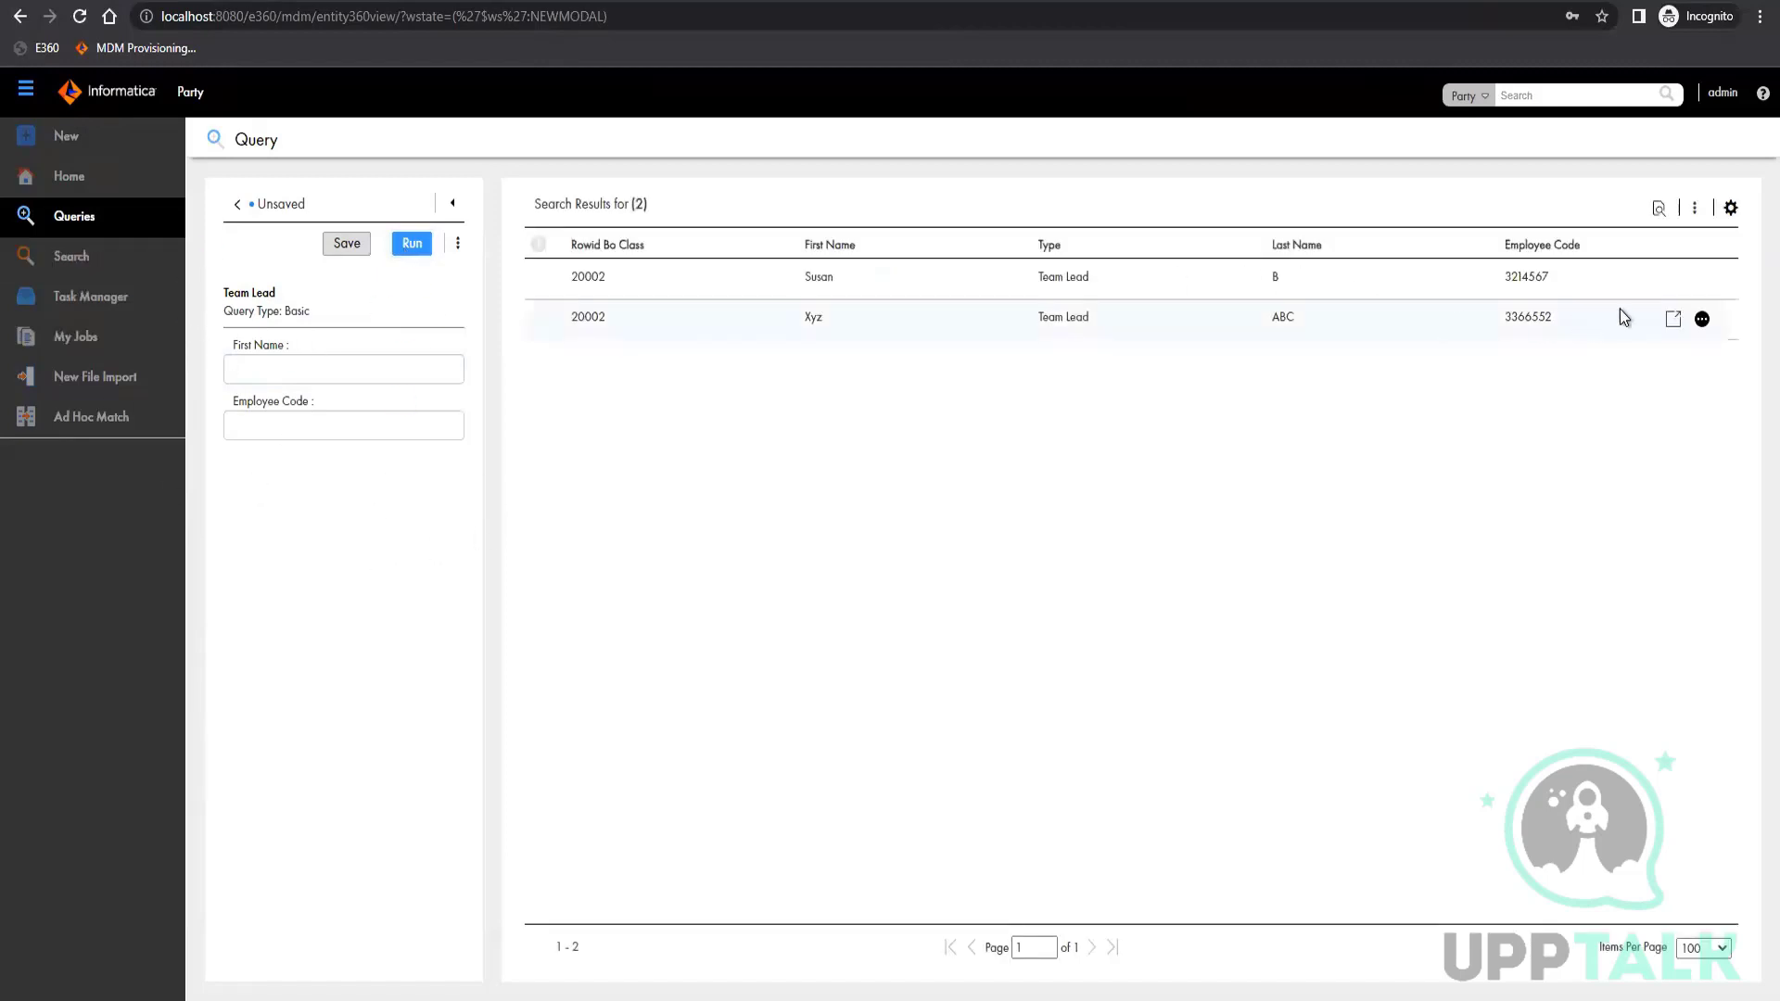
left_click(1702, 321)
left_click(1621, 414)
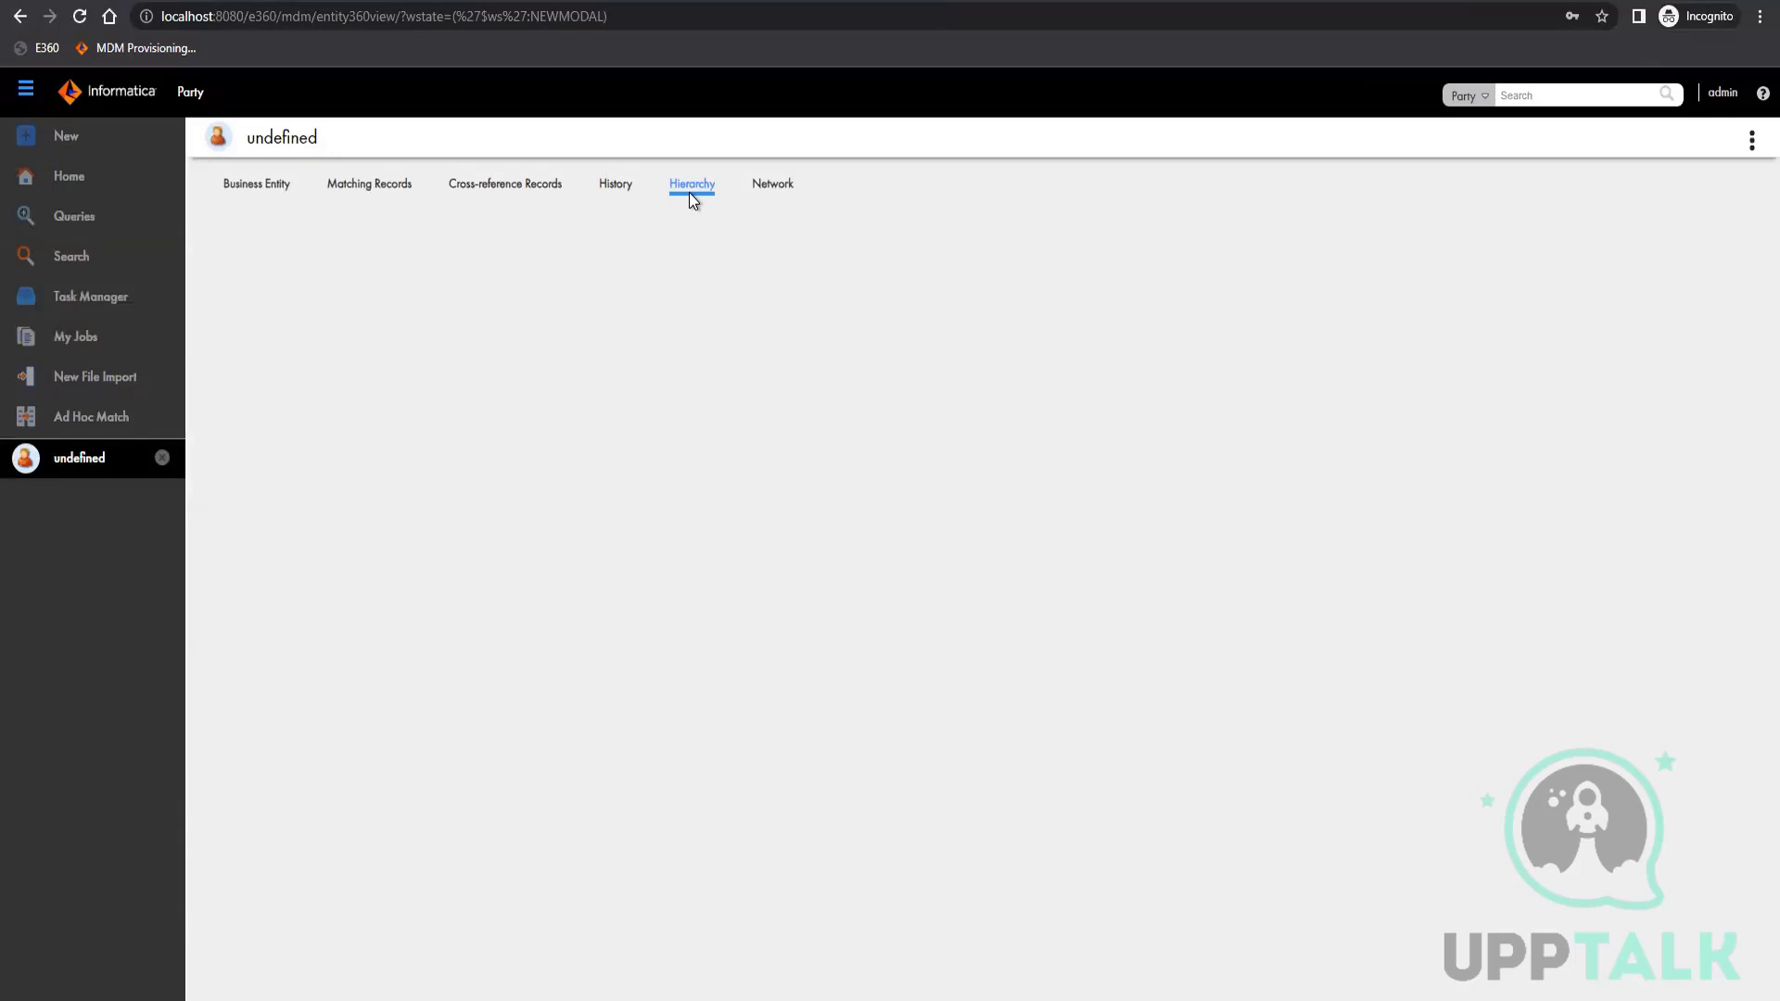
left_click(691, 185)
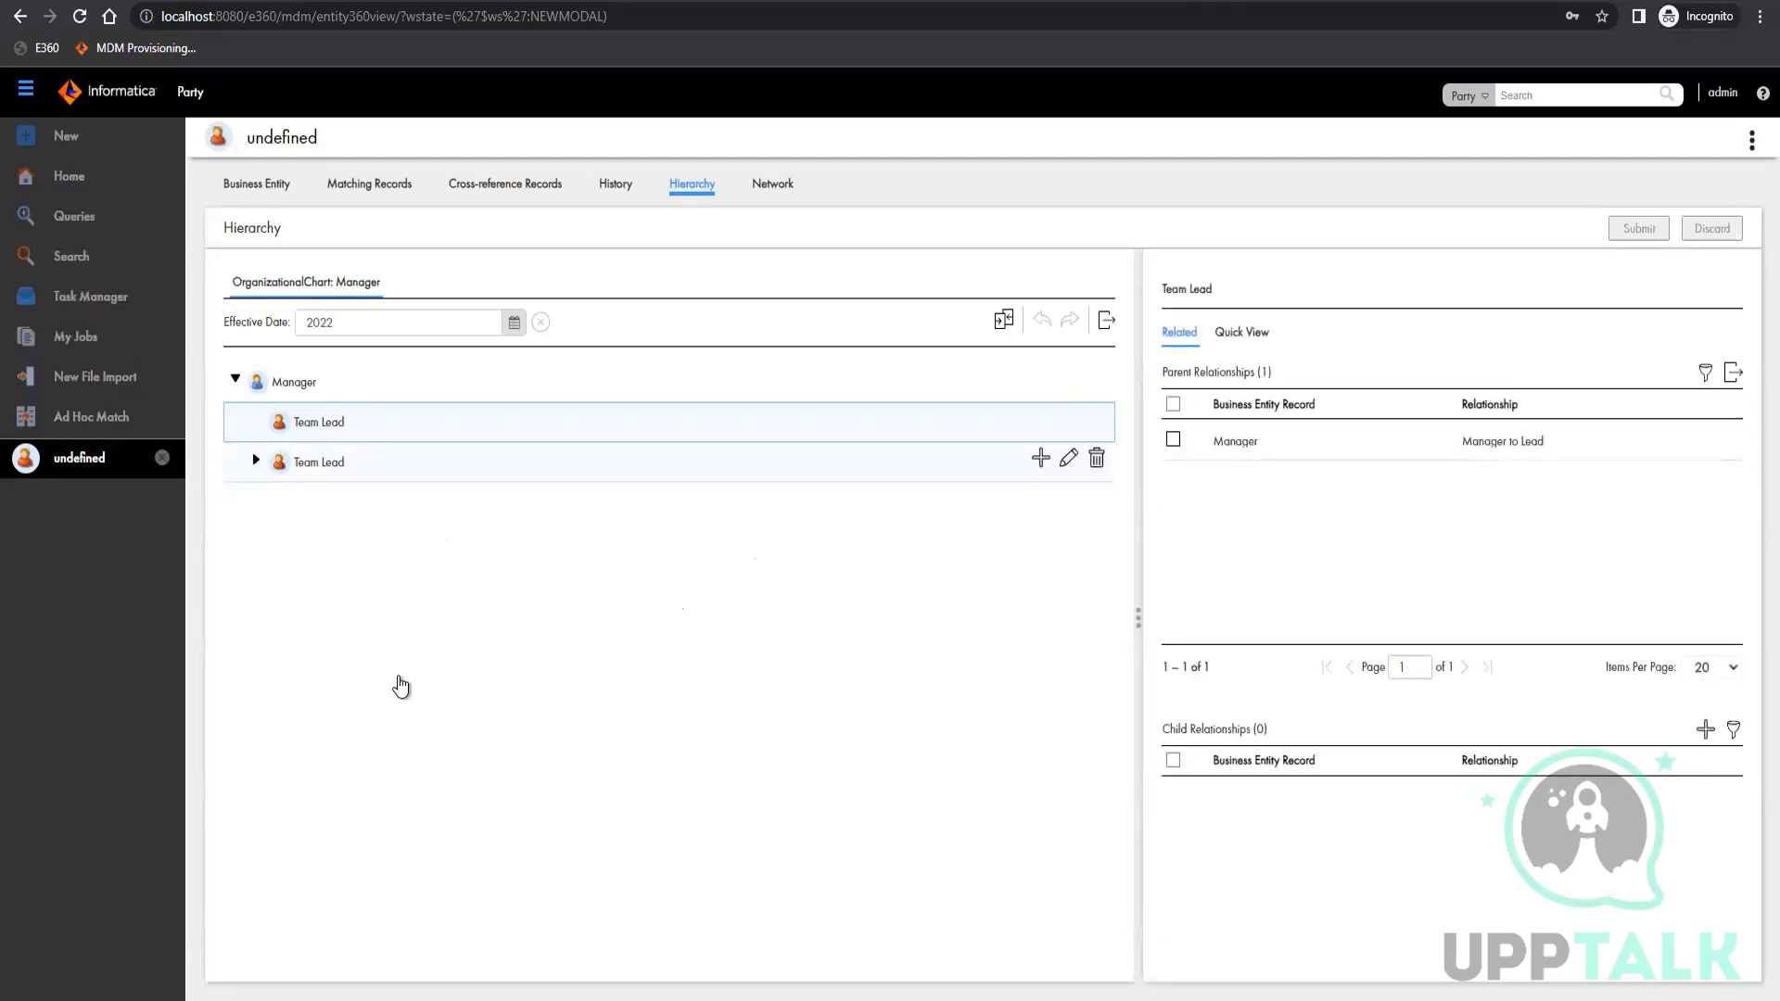
left_click(256, 460)
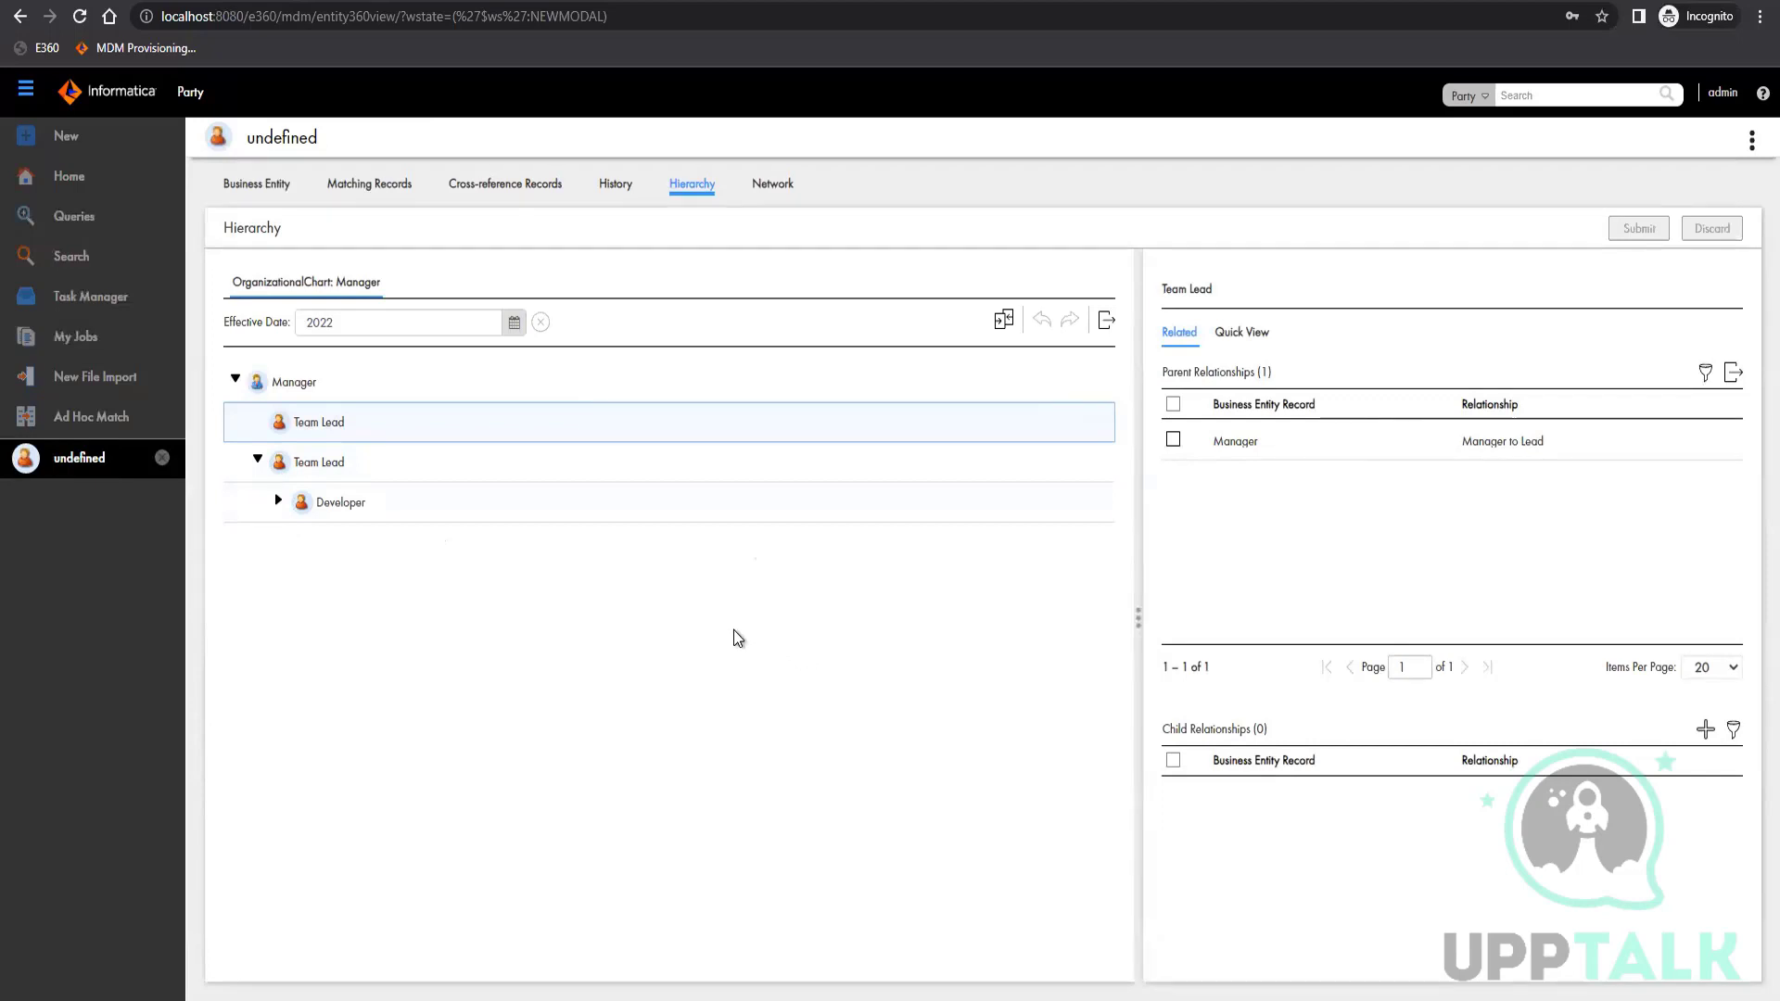
left_click(279, 501)
Examine the relationships of the Manager and Developer nodes and the Quick View details of the Developer and both Team Leads
left_click(289, 386)
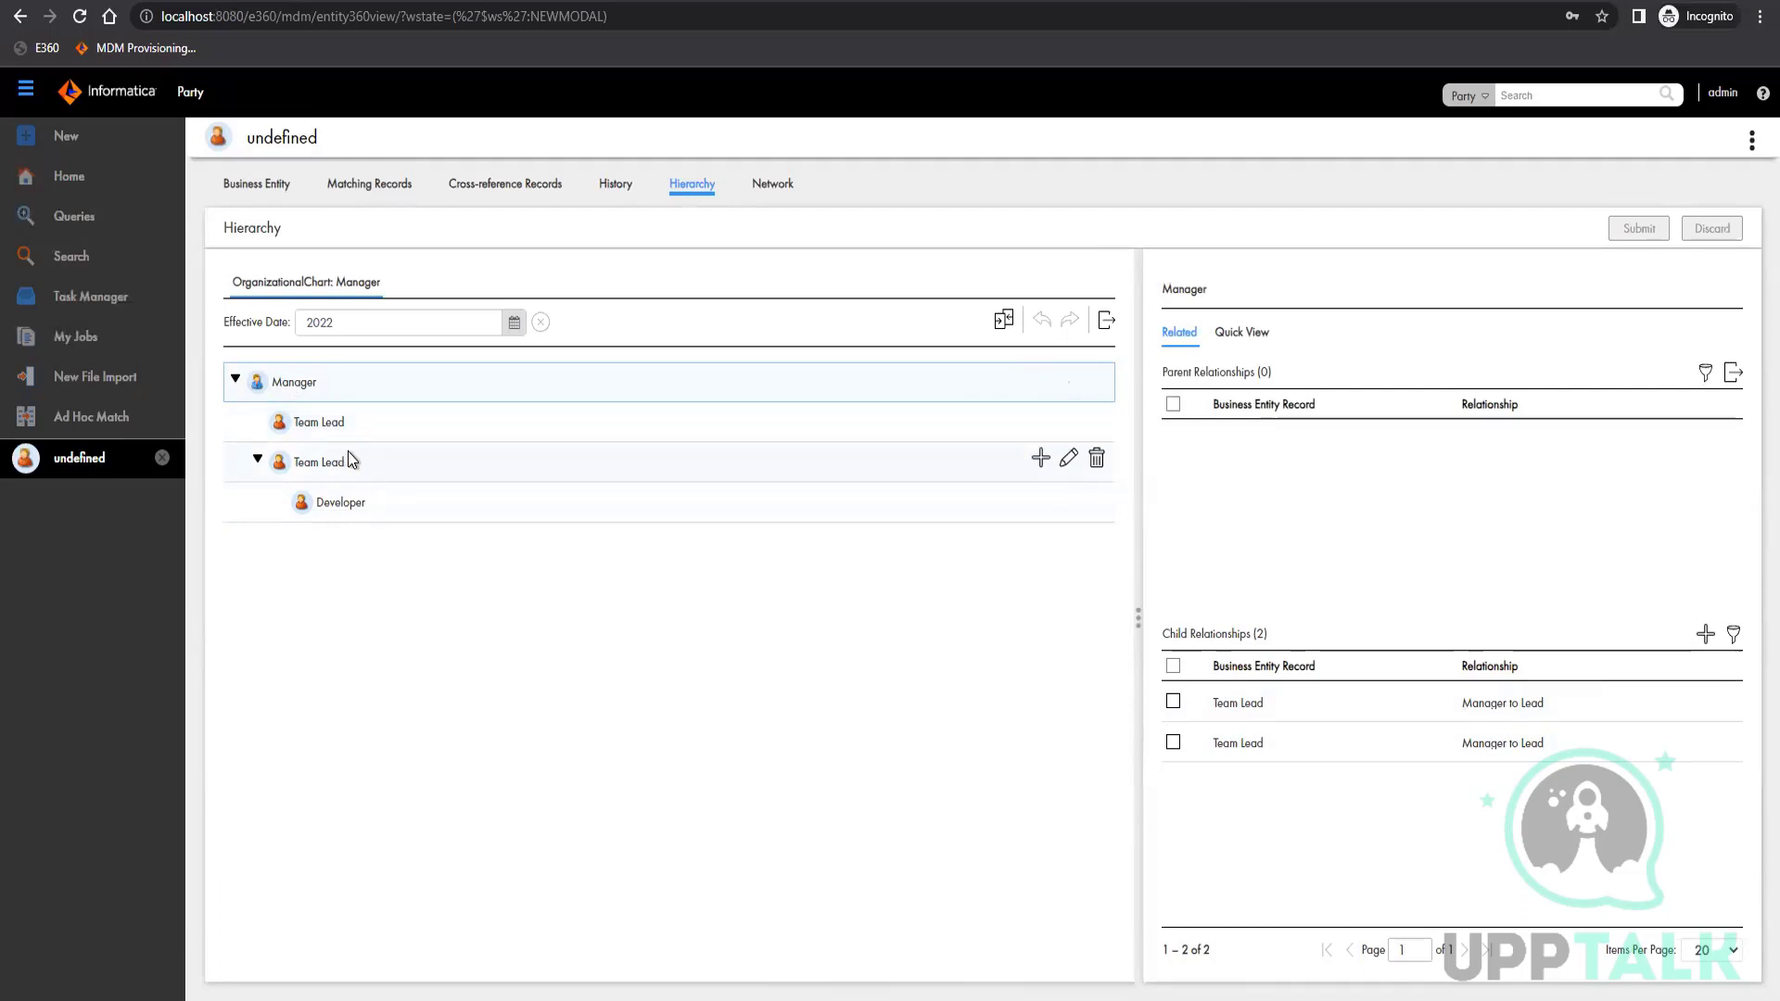
left_click(341, 502)
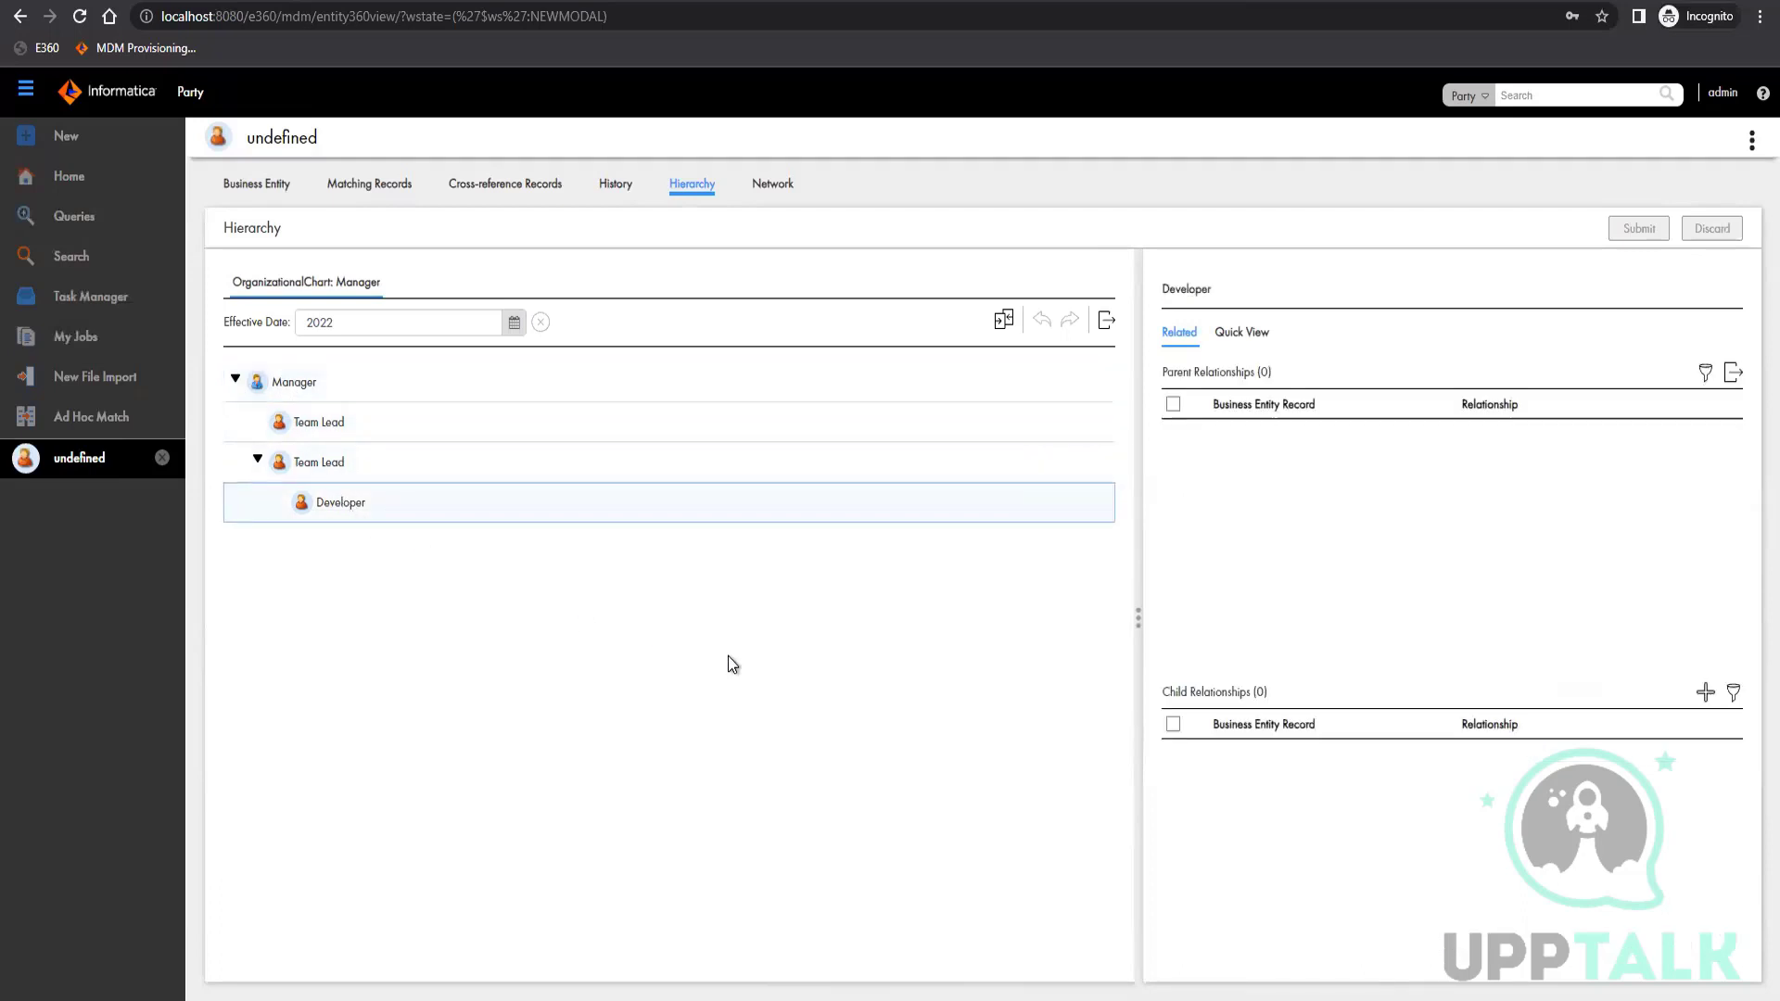
left_click(1242, 332)
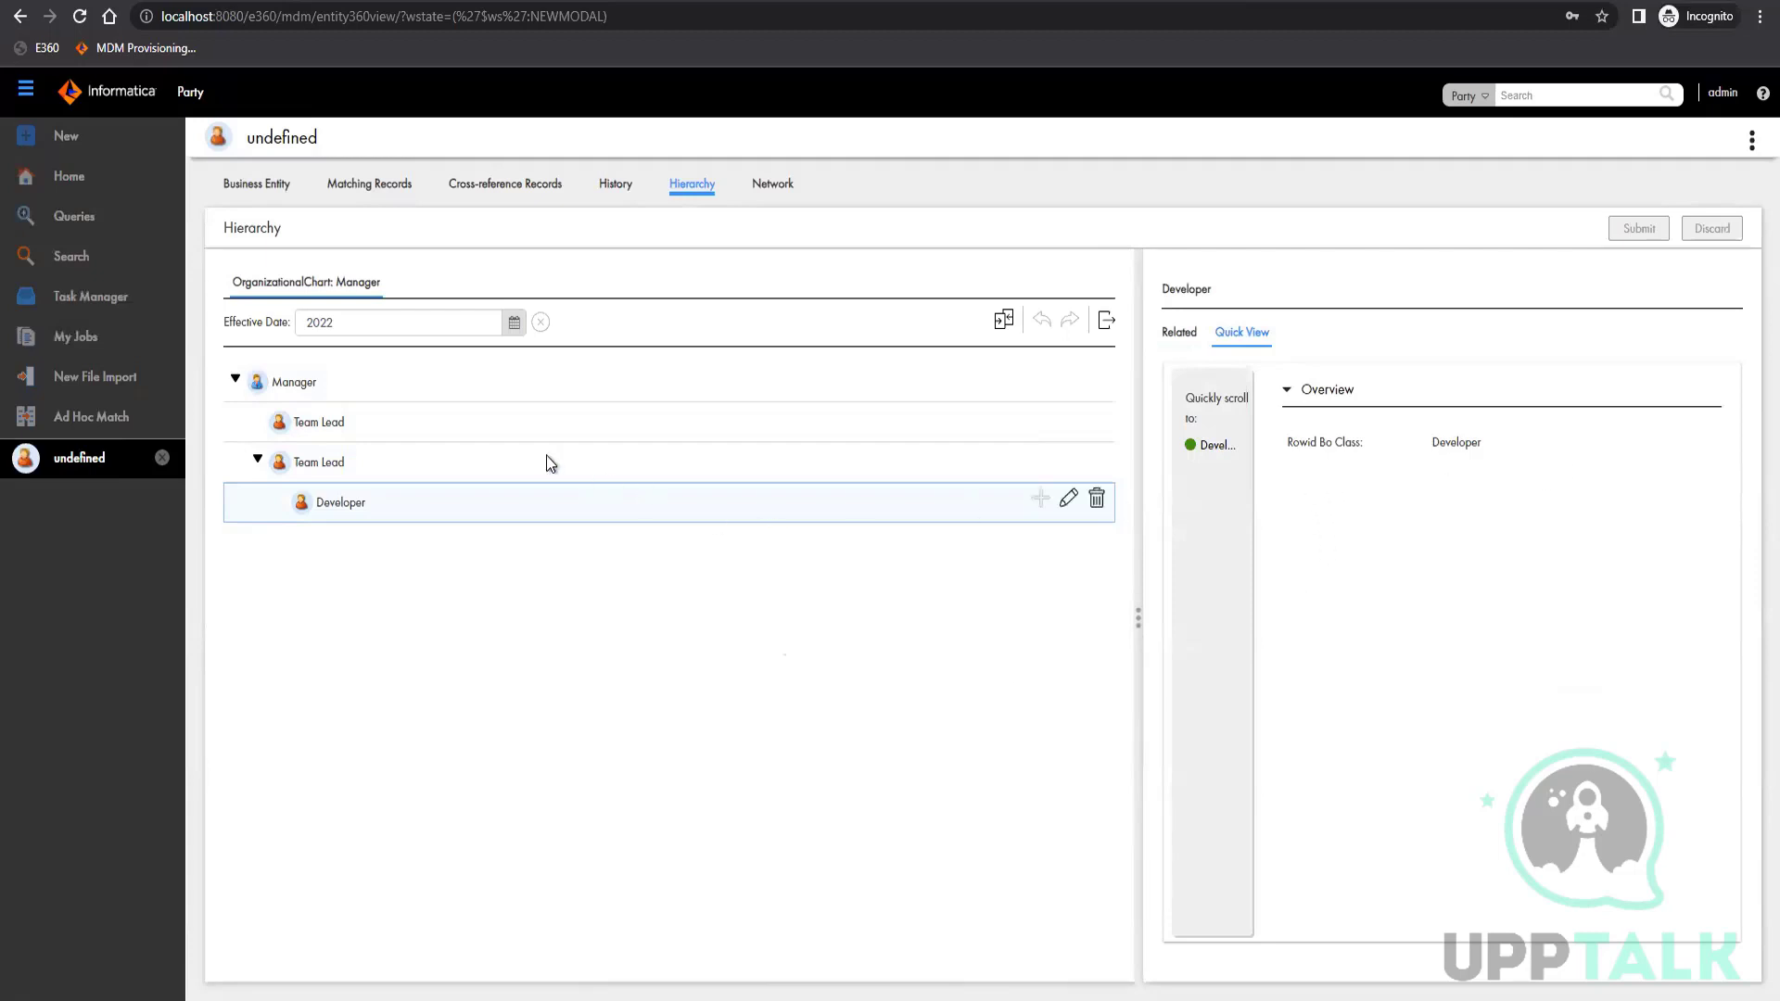
left_click(493, 449)
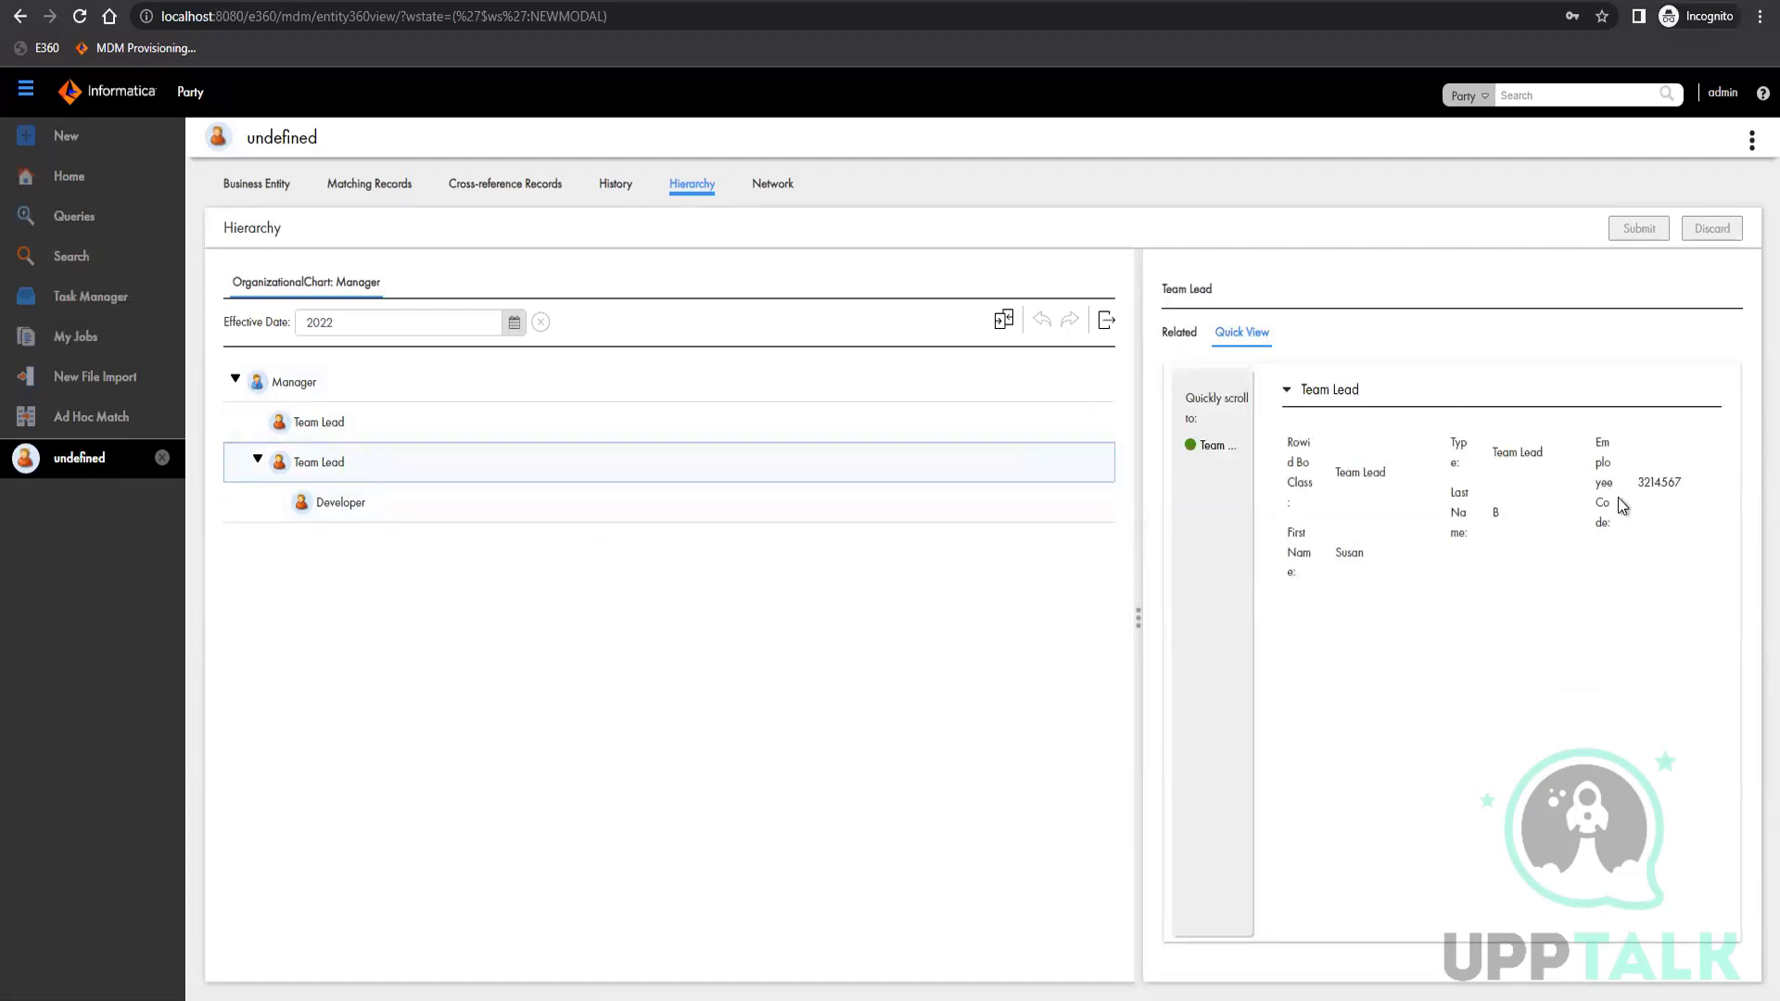
left_click(463, 421)
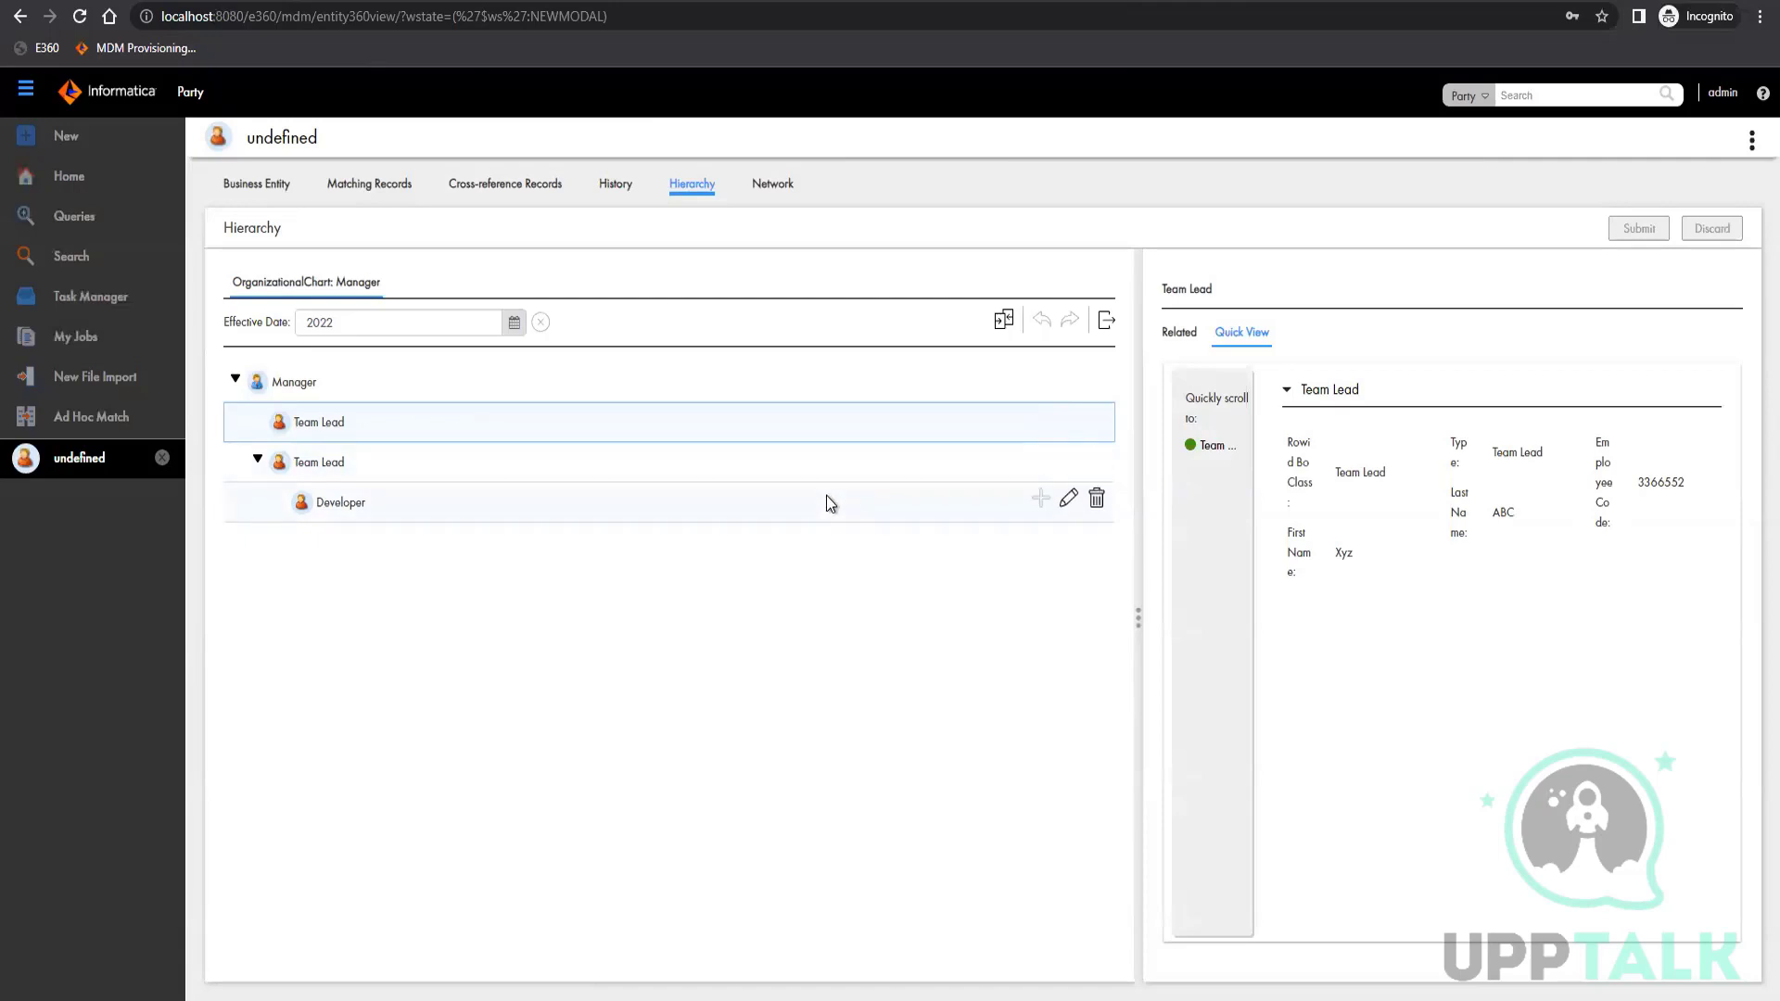
Show the Team Lead record's network view and inspect the properties of the Manager to Lead relationship
left_click(781, 189)
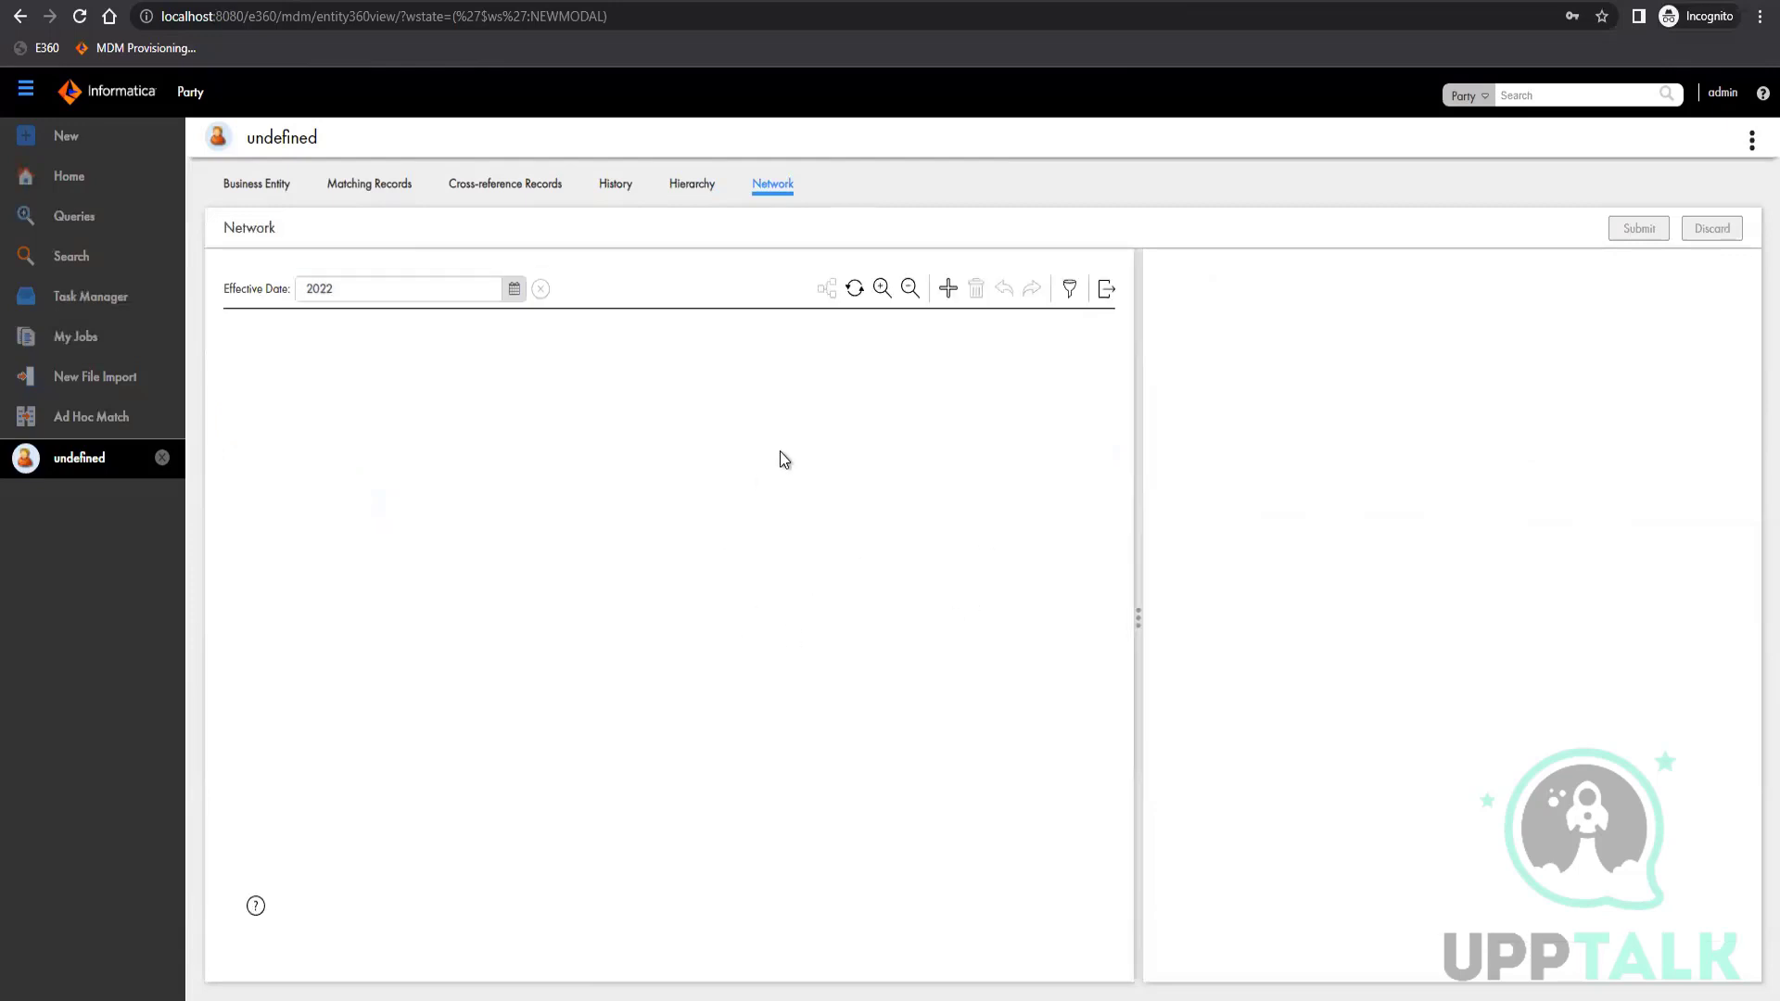
left_click(291, 380)
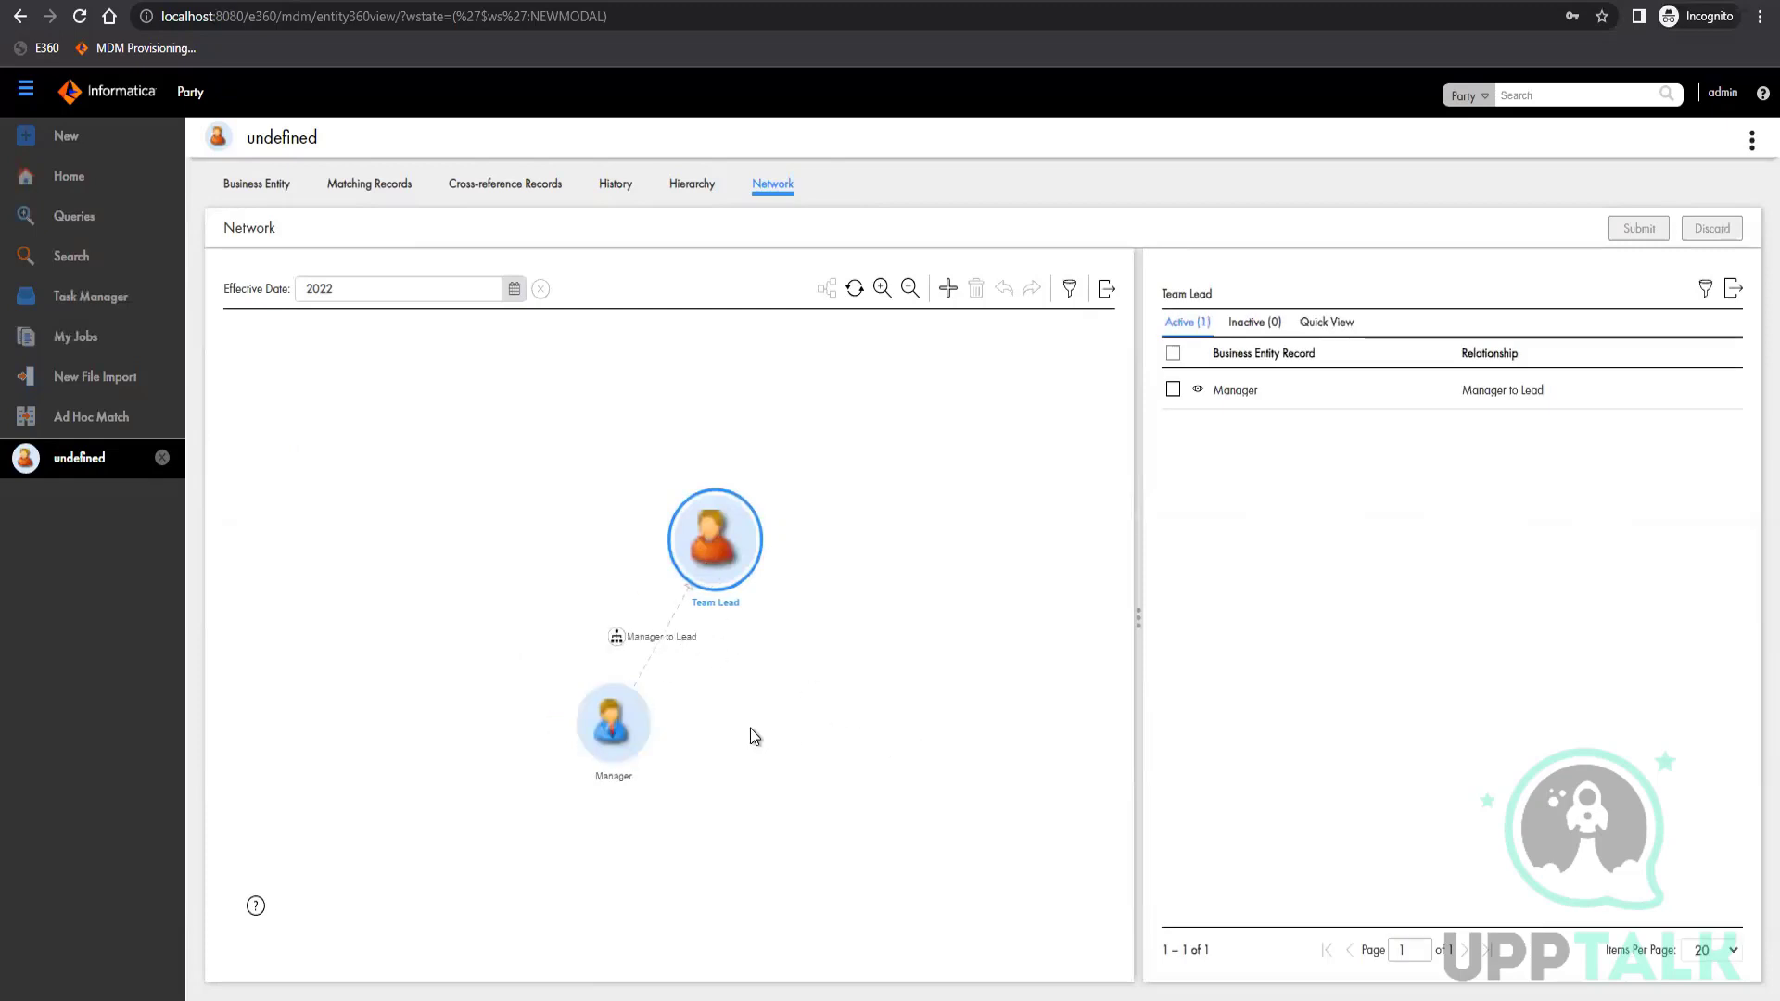
left_click(609, 633)
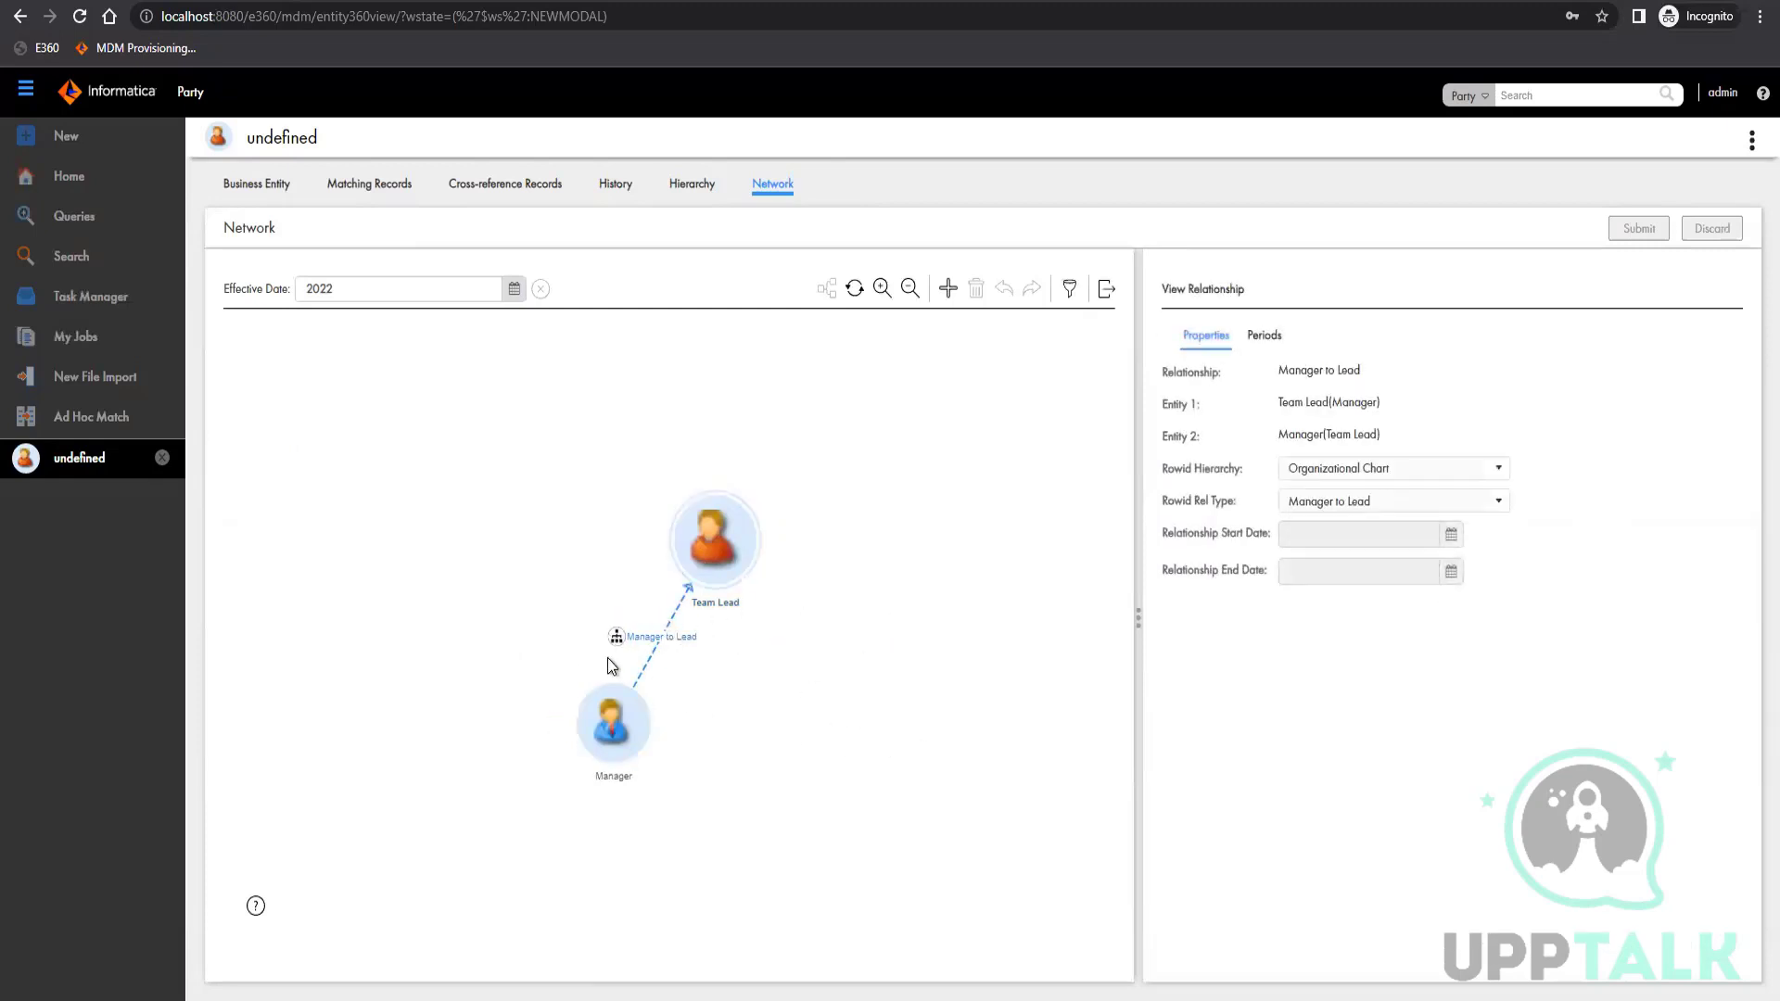
mouse_move(608, 721)
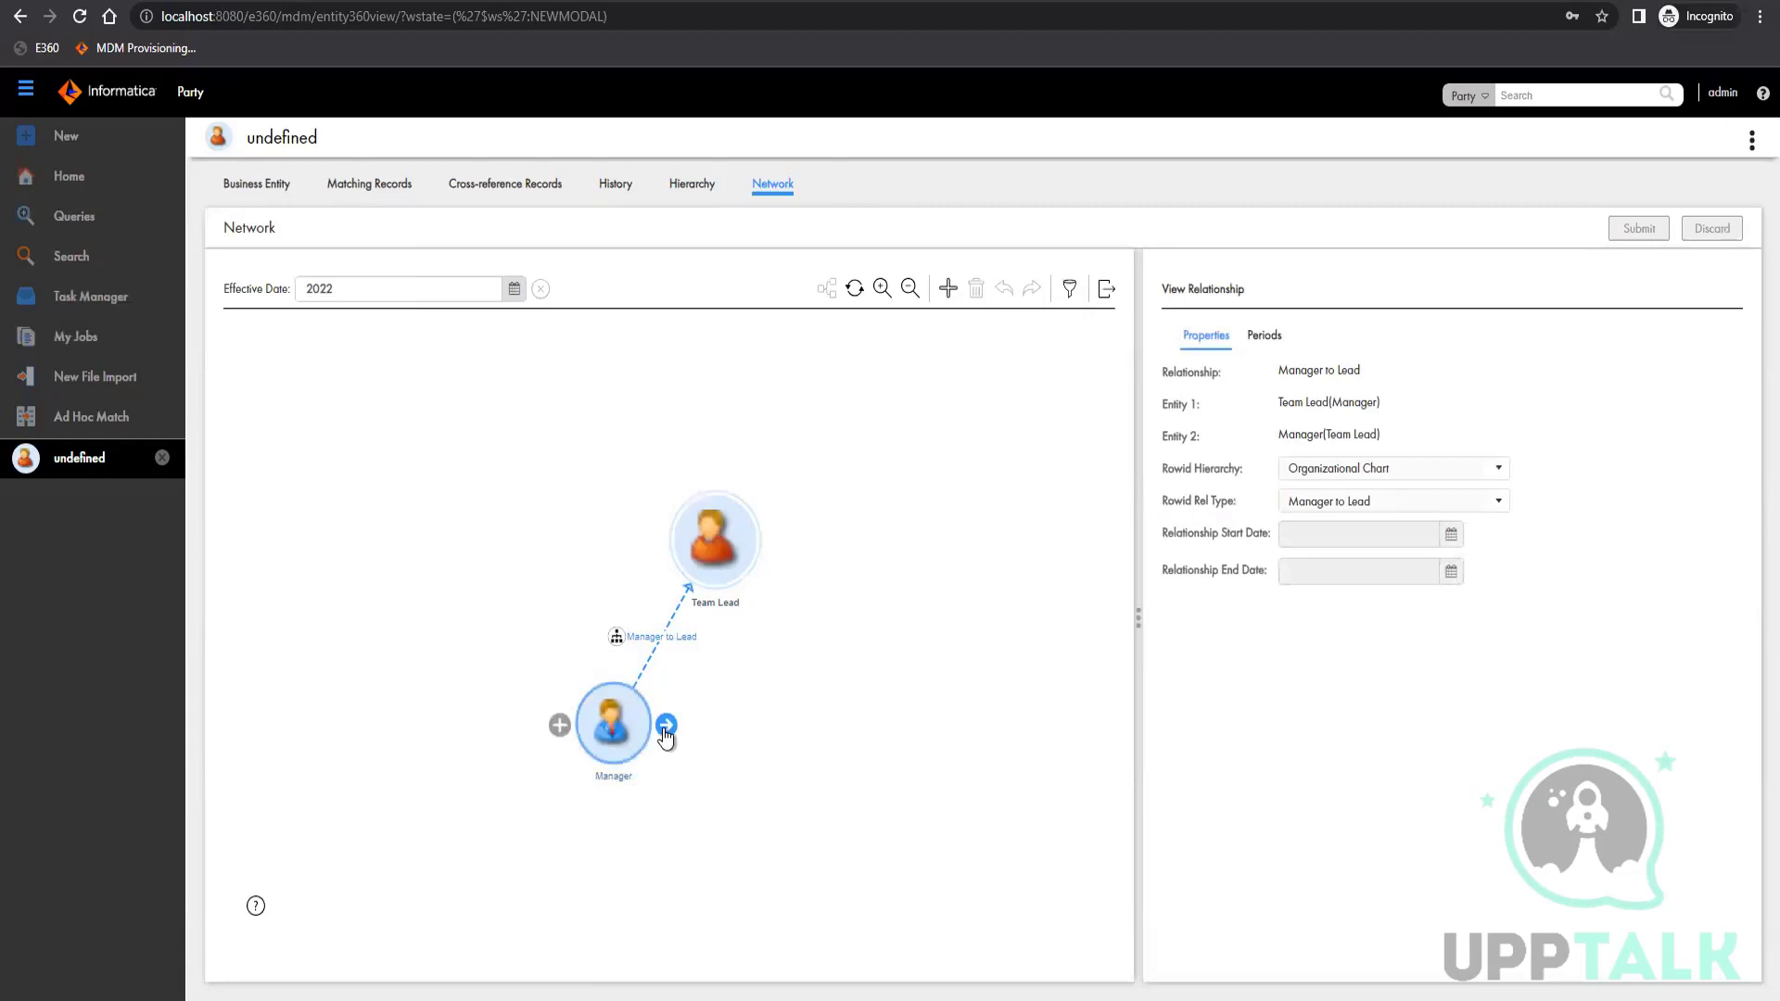
Expand the Manager node in the network graph and select each connected Team Lead node to view its active relationships
left_click(621, 728)
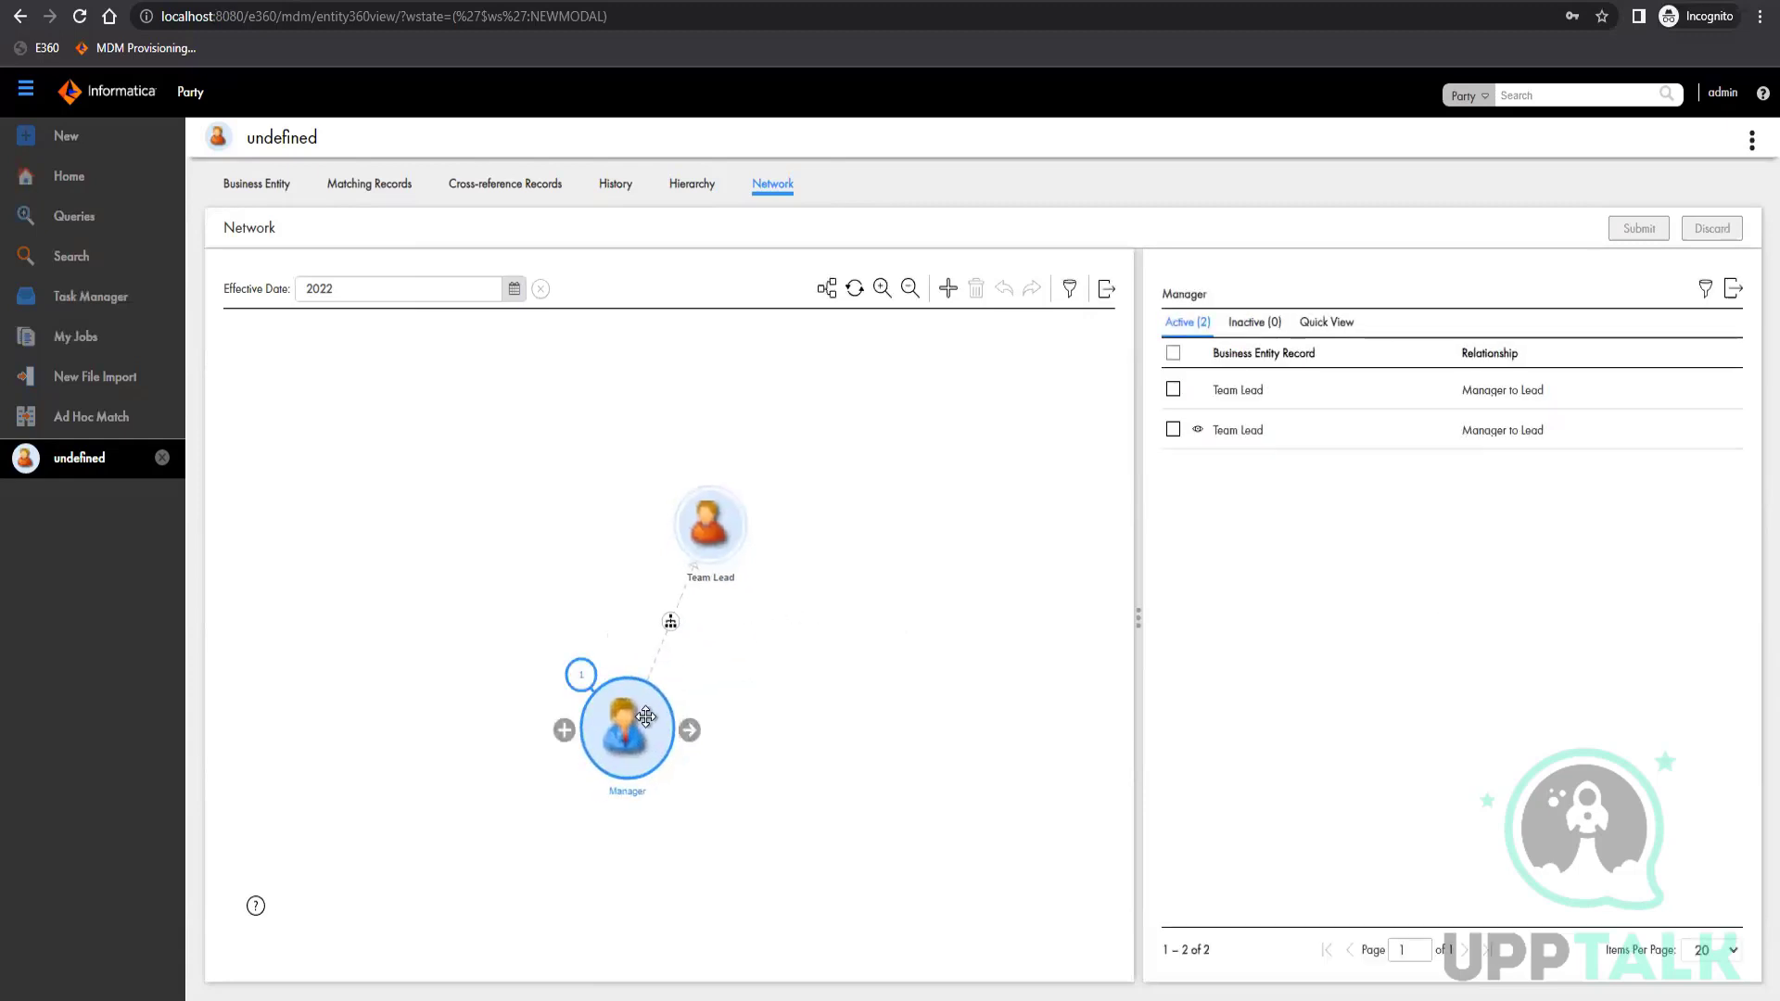
left_click(826, 291)
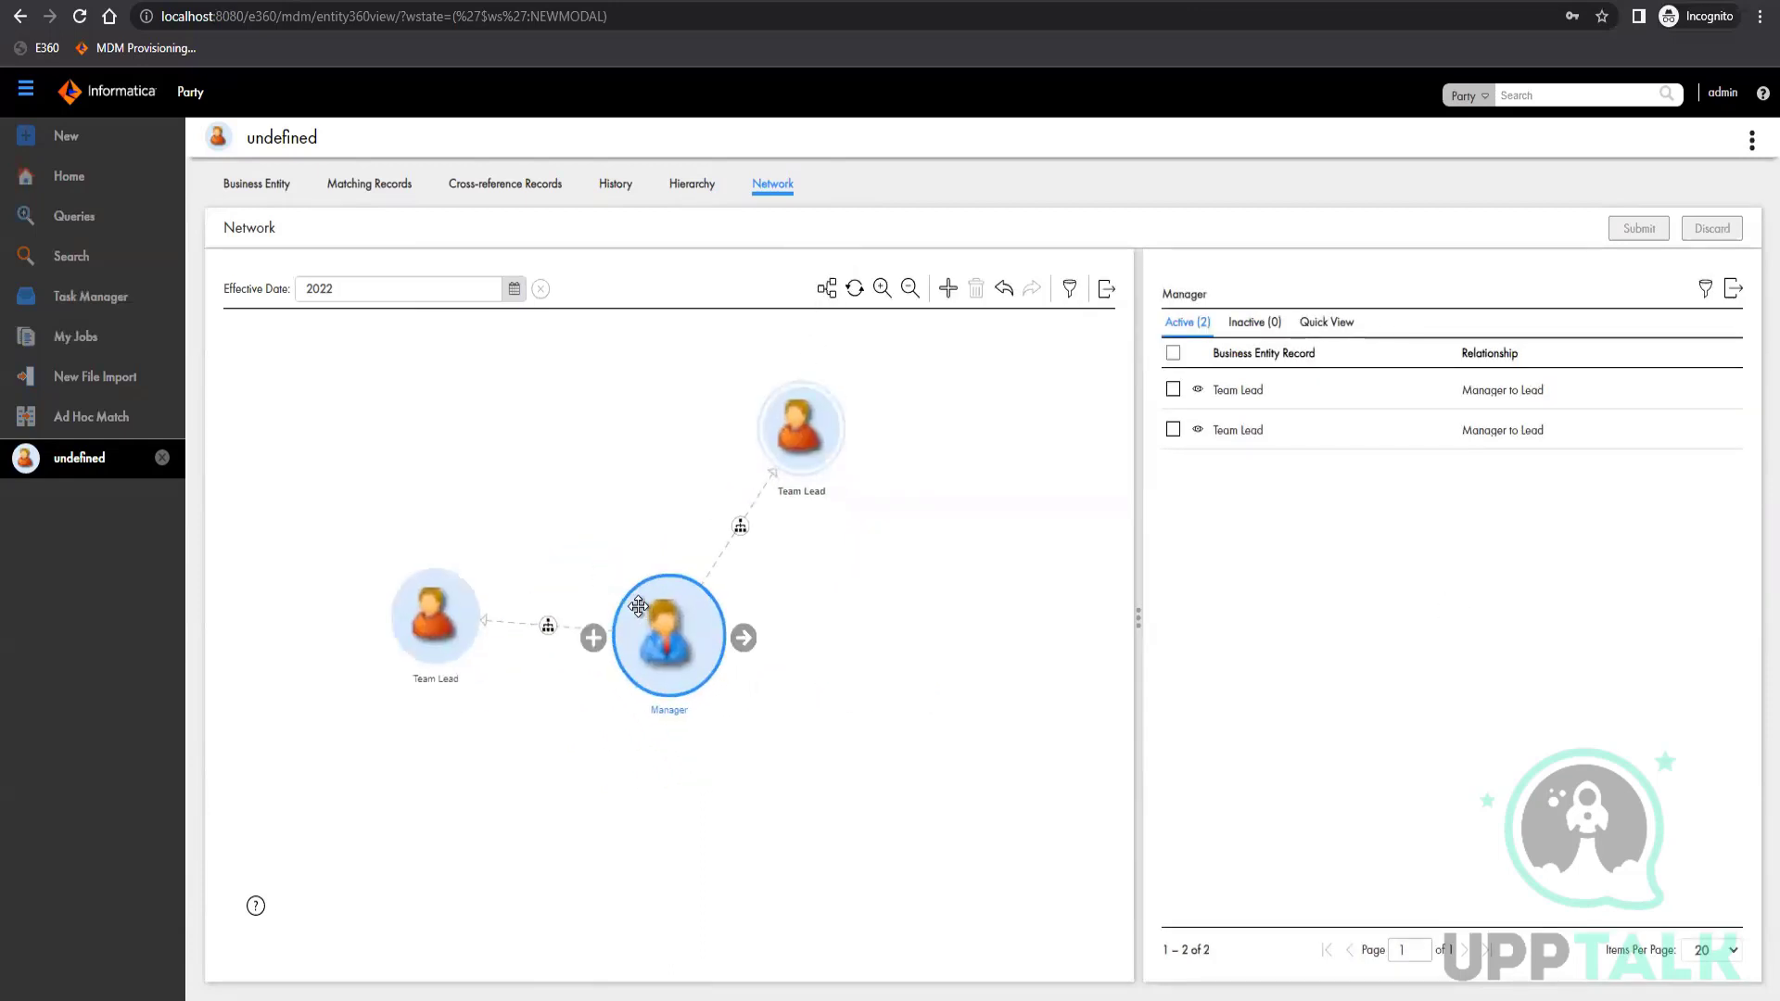
left_click(799, 444)
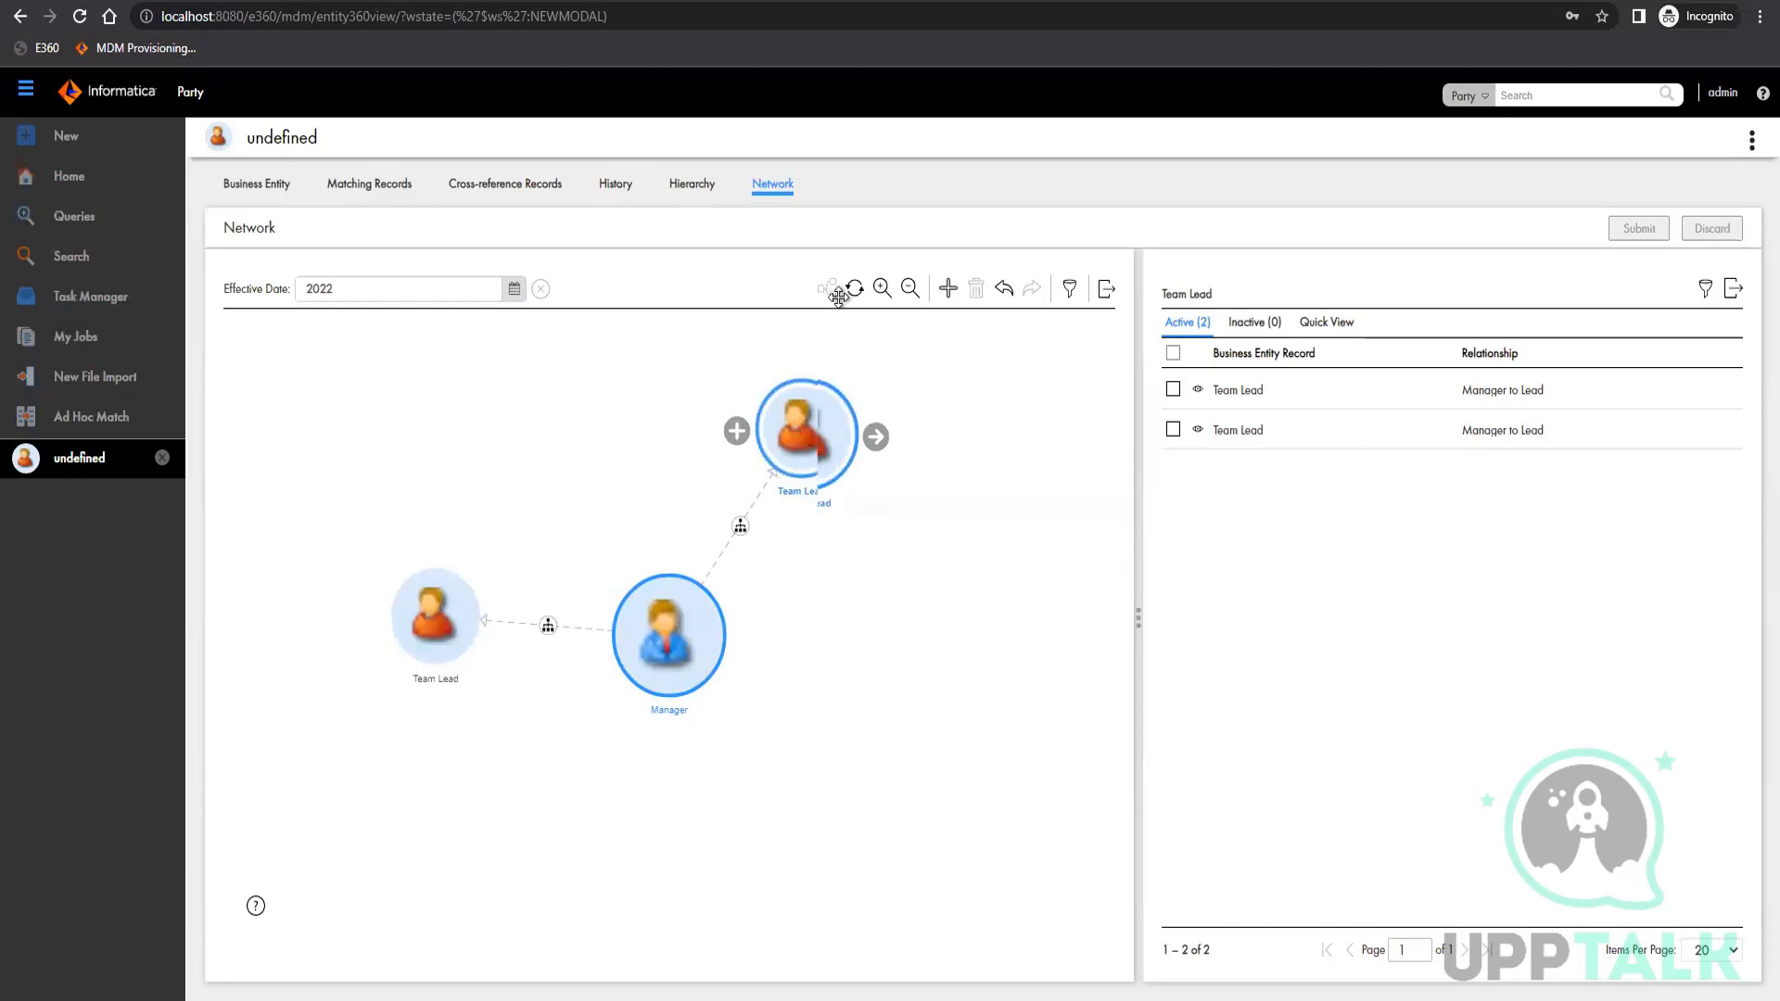
left_click(427, 612)
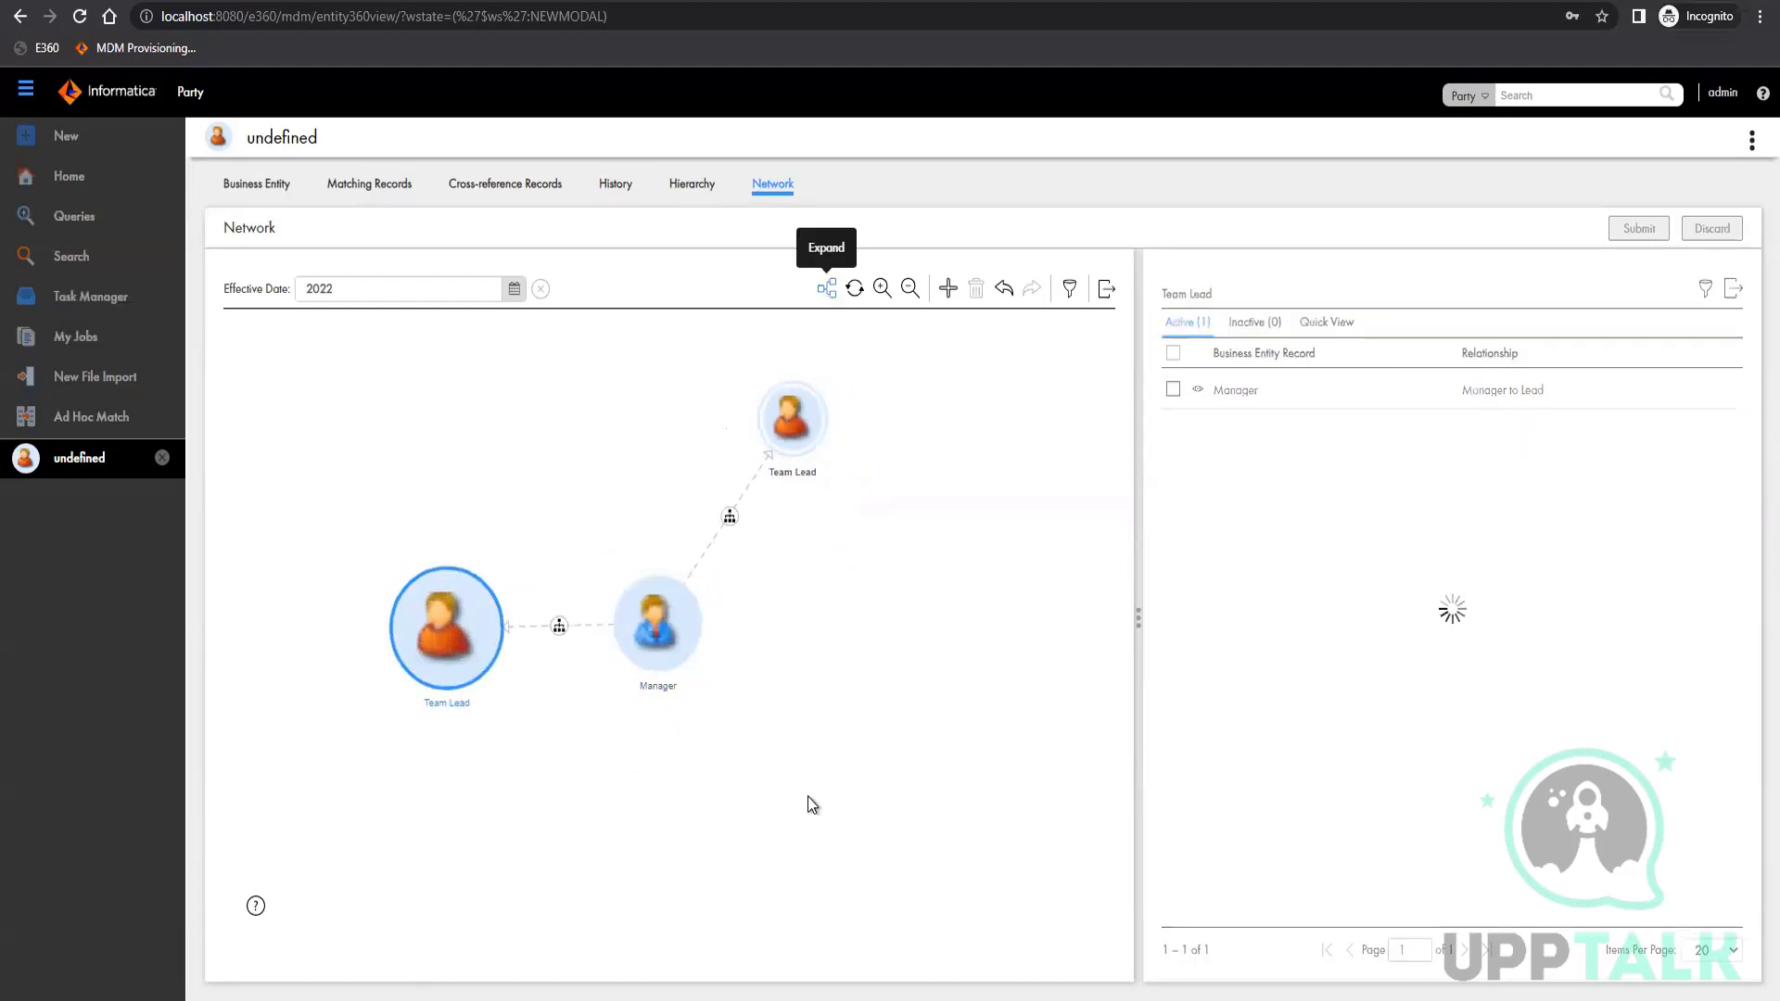
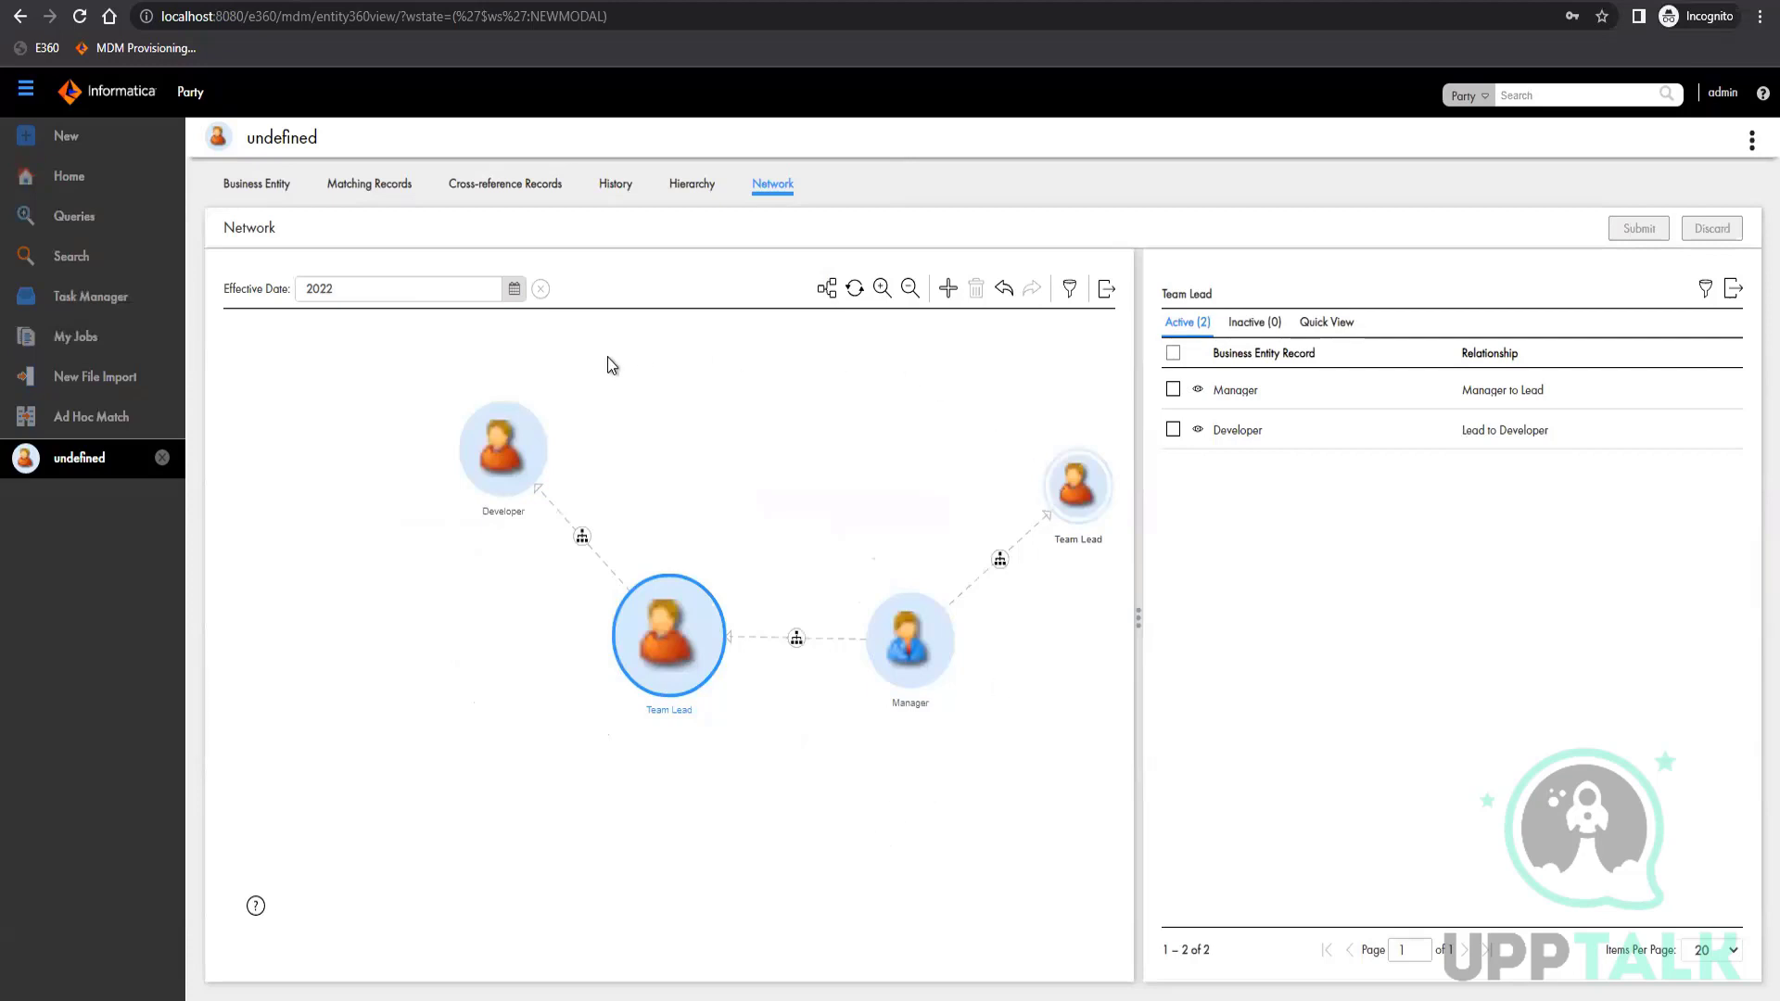
Switch to SQL Developer and view the name columns in the data of the C_STG_PARTY_SAP table
mouse_move(436, 470)
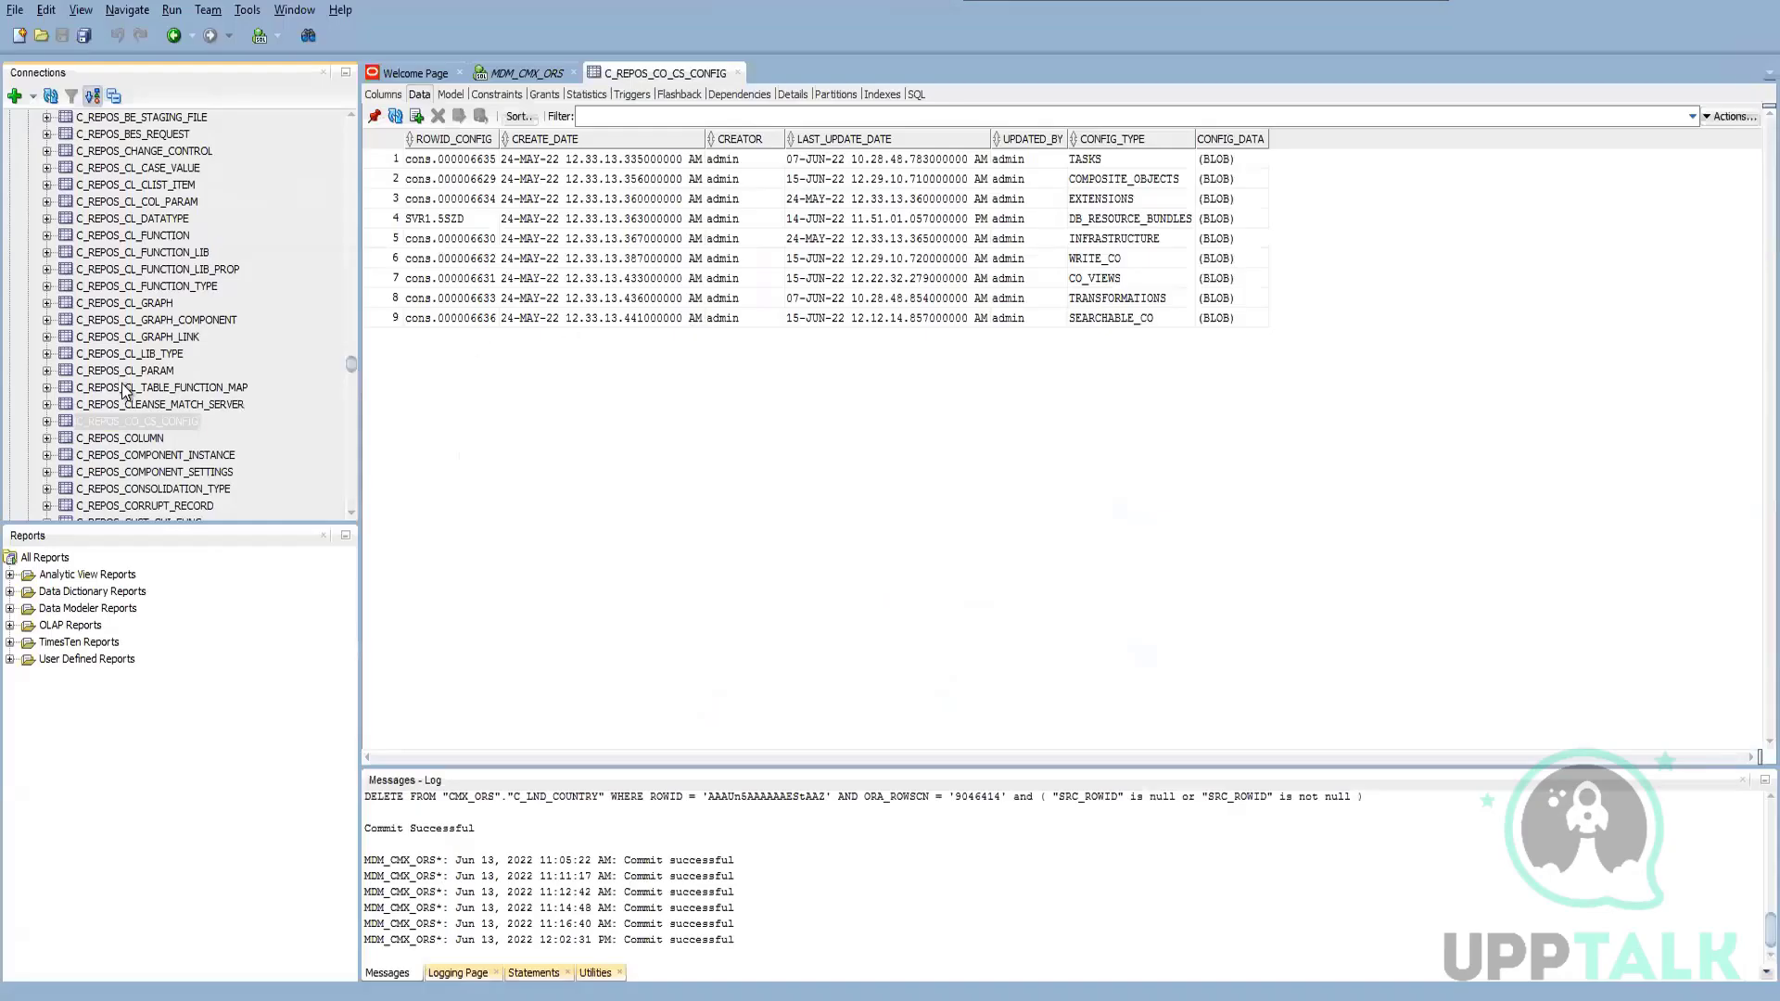
scroll(118, 397, "down", 20)
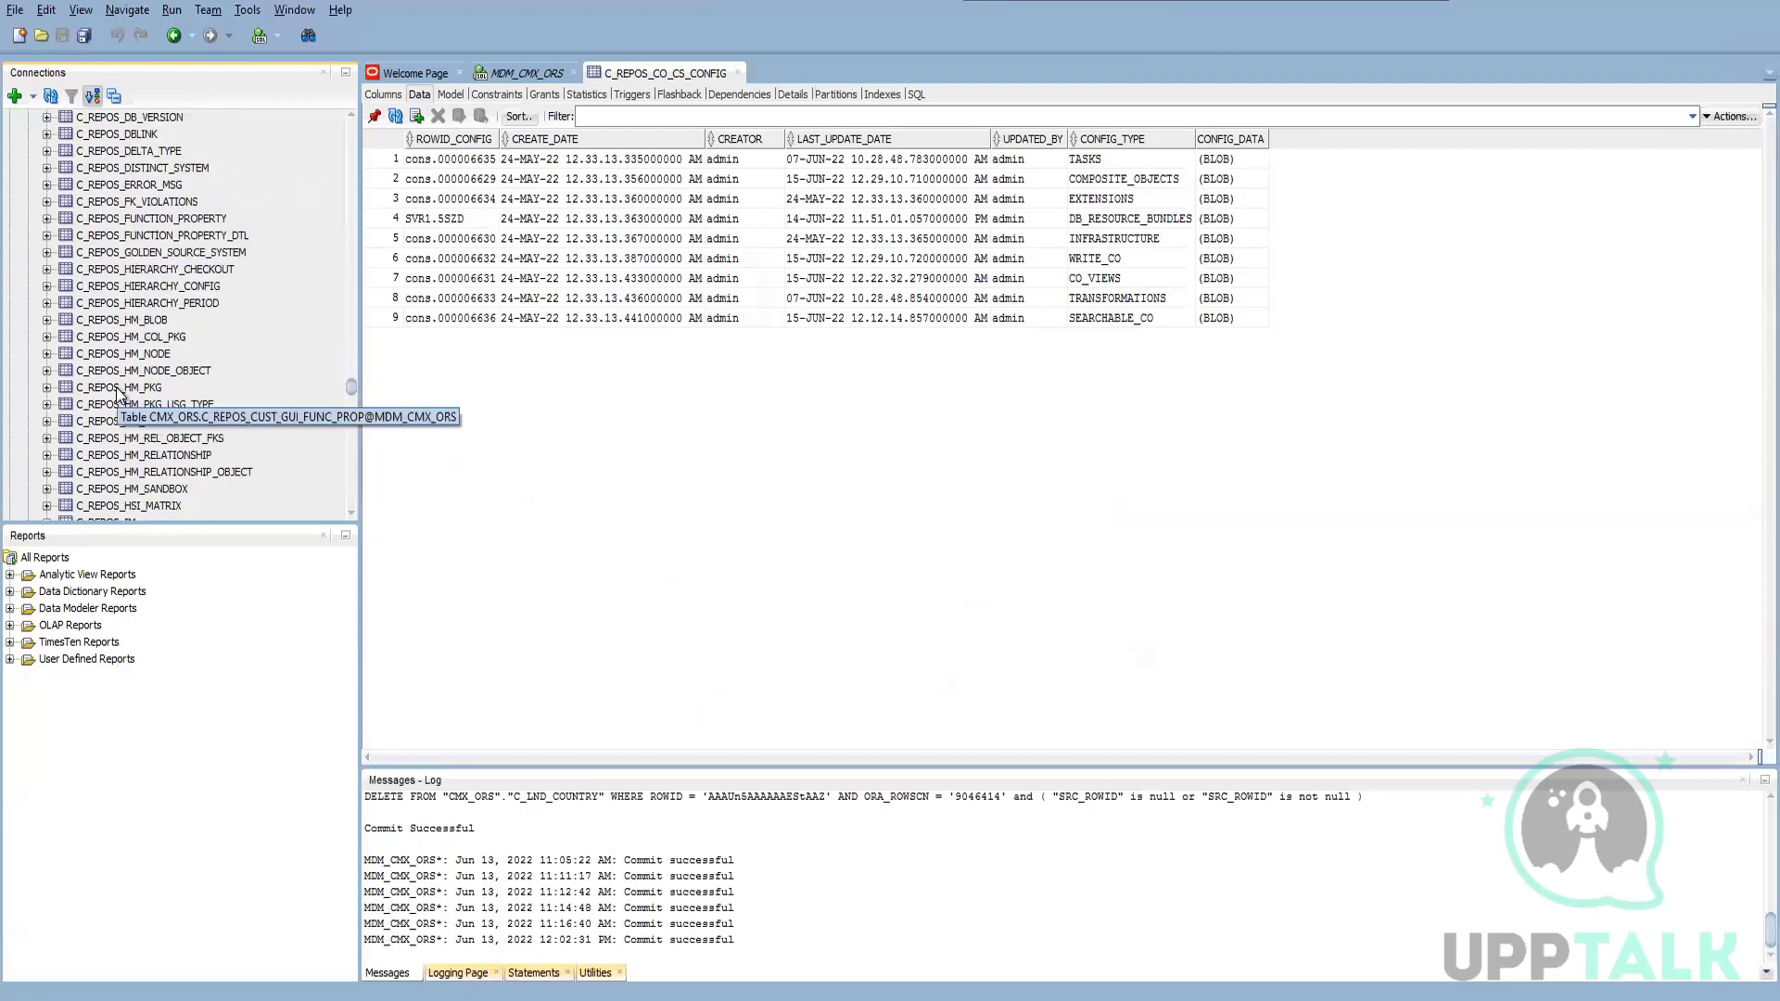
scroll(139, 417, "down", 20)
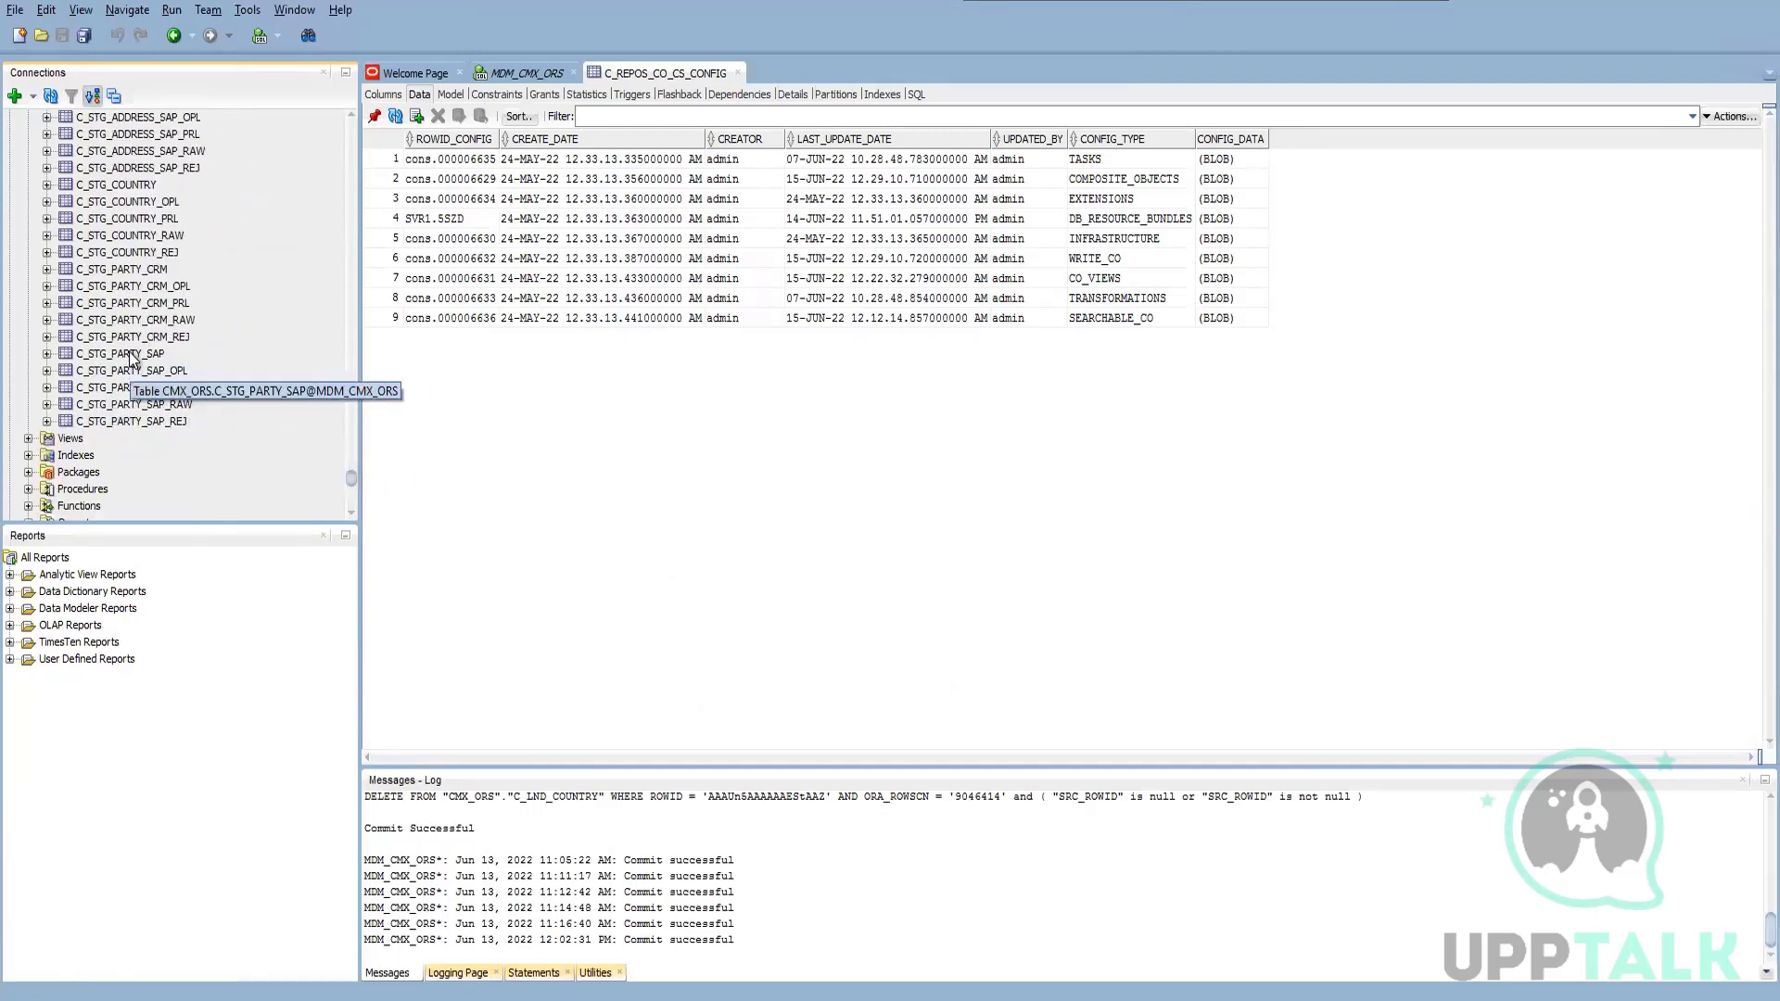
left_click(129, 356)
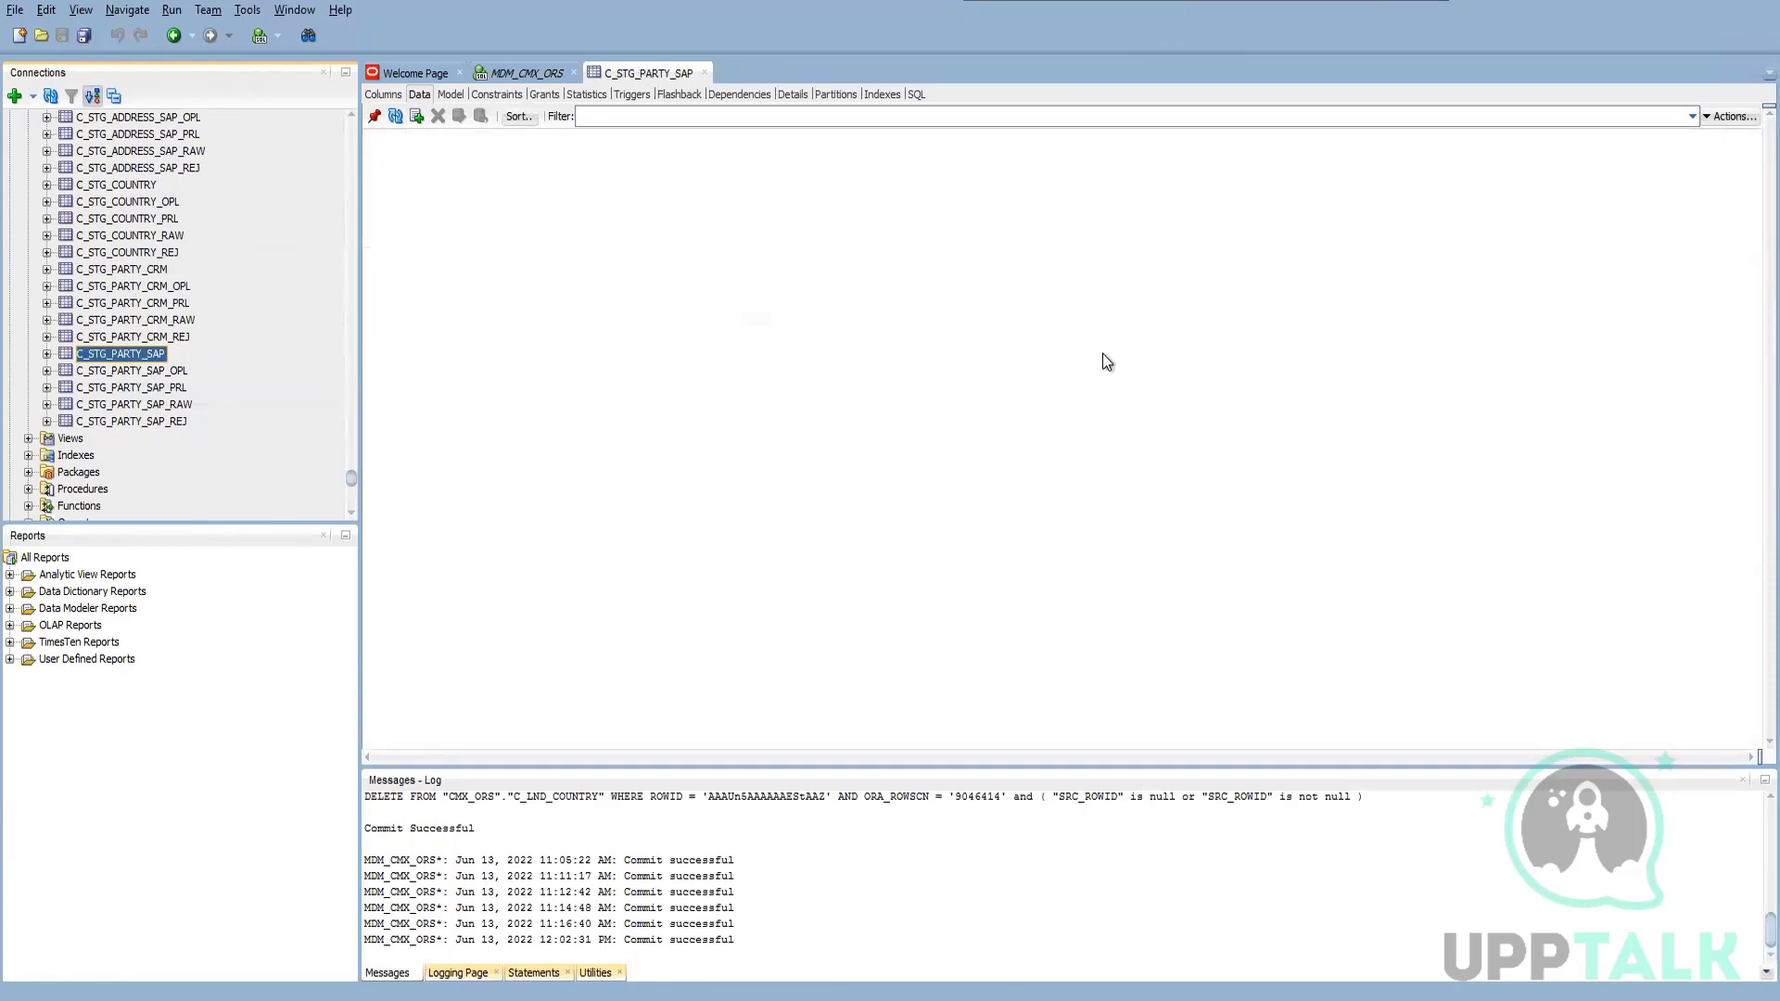
left_click_drag(1298, 759, 1566, 729)
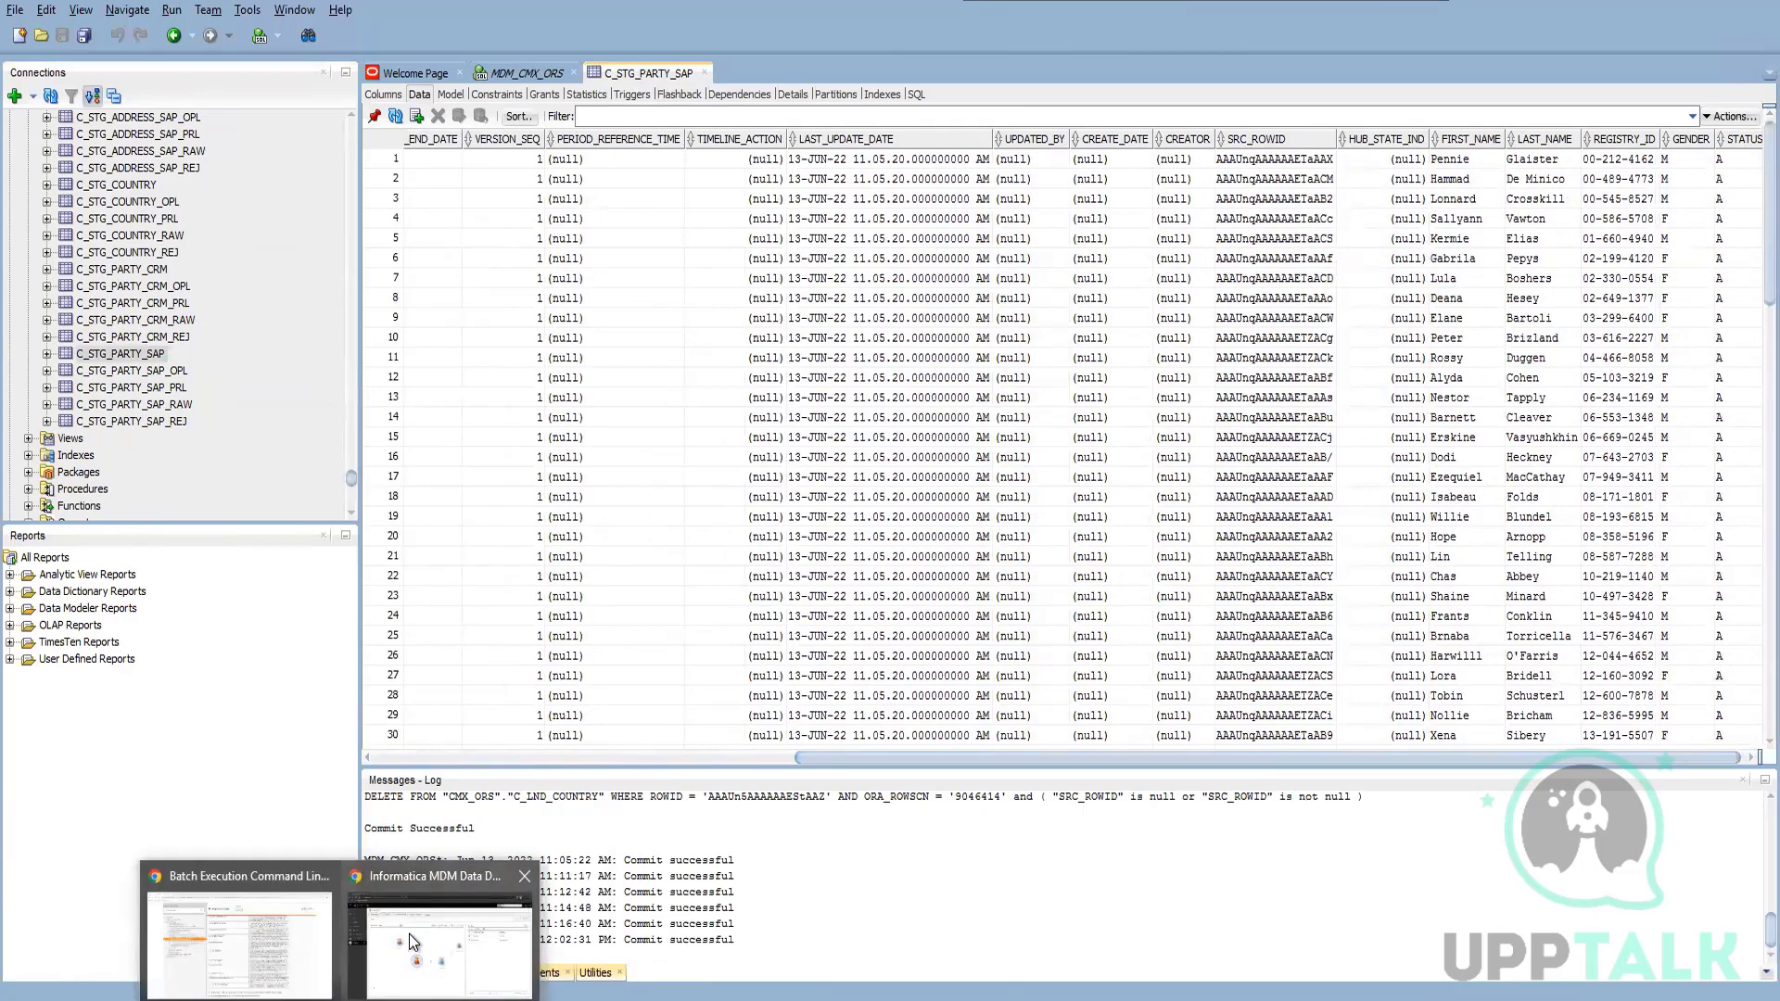
Switch to Data Director and search Party records for a partial first name, first alone and again with a trailing * wildcard
left_click(409, 933)
left_click(1536, 105)
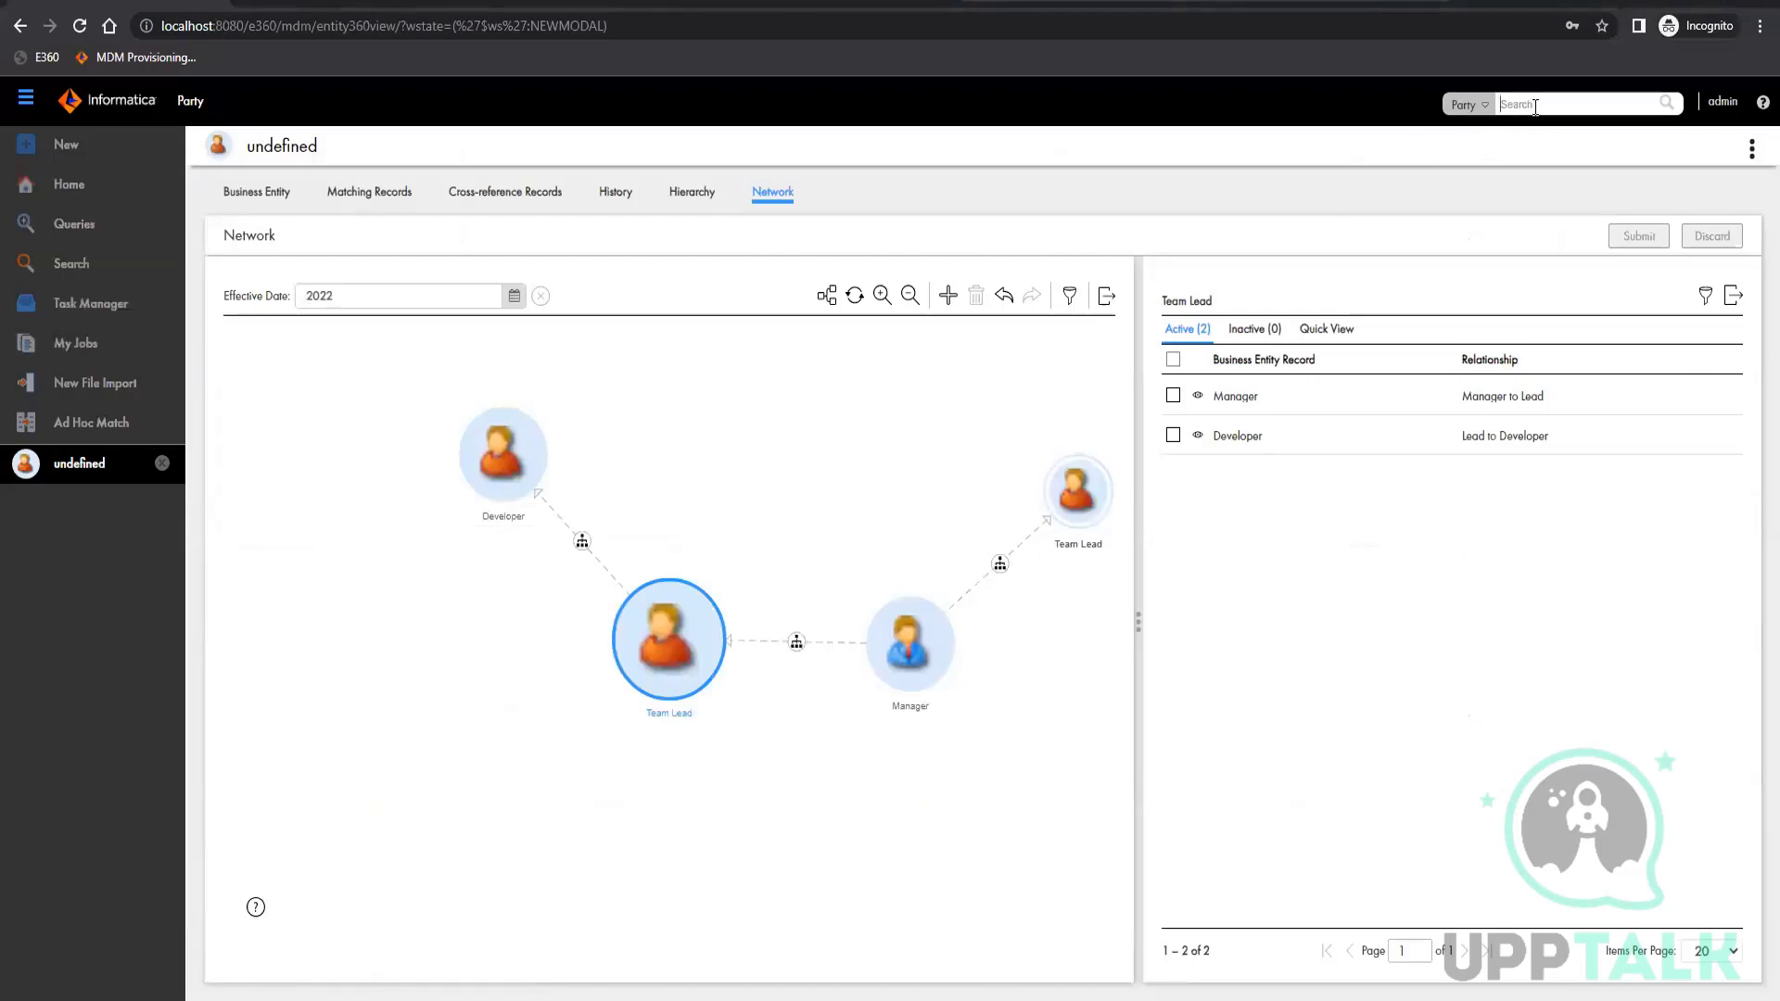
type("Hop")
key("Return")
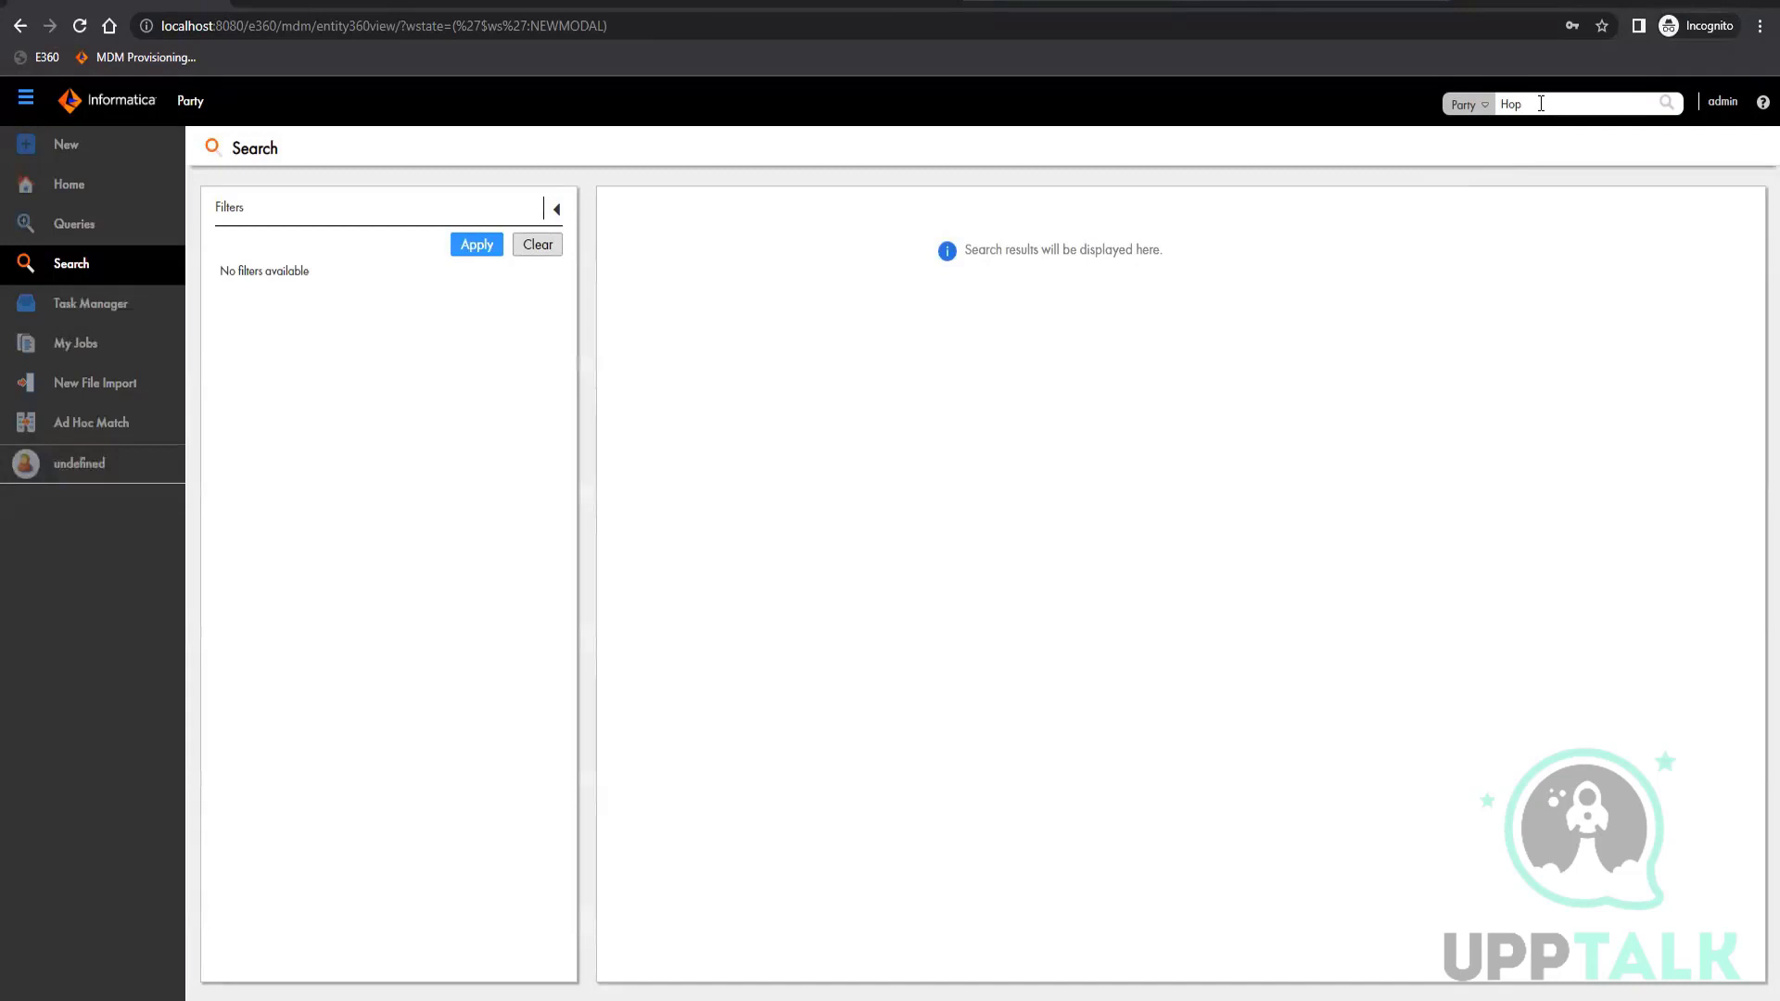
type("*")
left_click(1669, 103)
Look up the first name in row 19 of C_STG_PARTY_SAP and search Party records in Data Director for it
left_click(1547, 103)
left_click_drag(1530, 105, 1498, 106)
key("BackSpace")
left_click(298, 998)
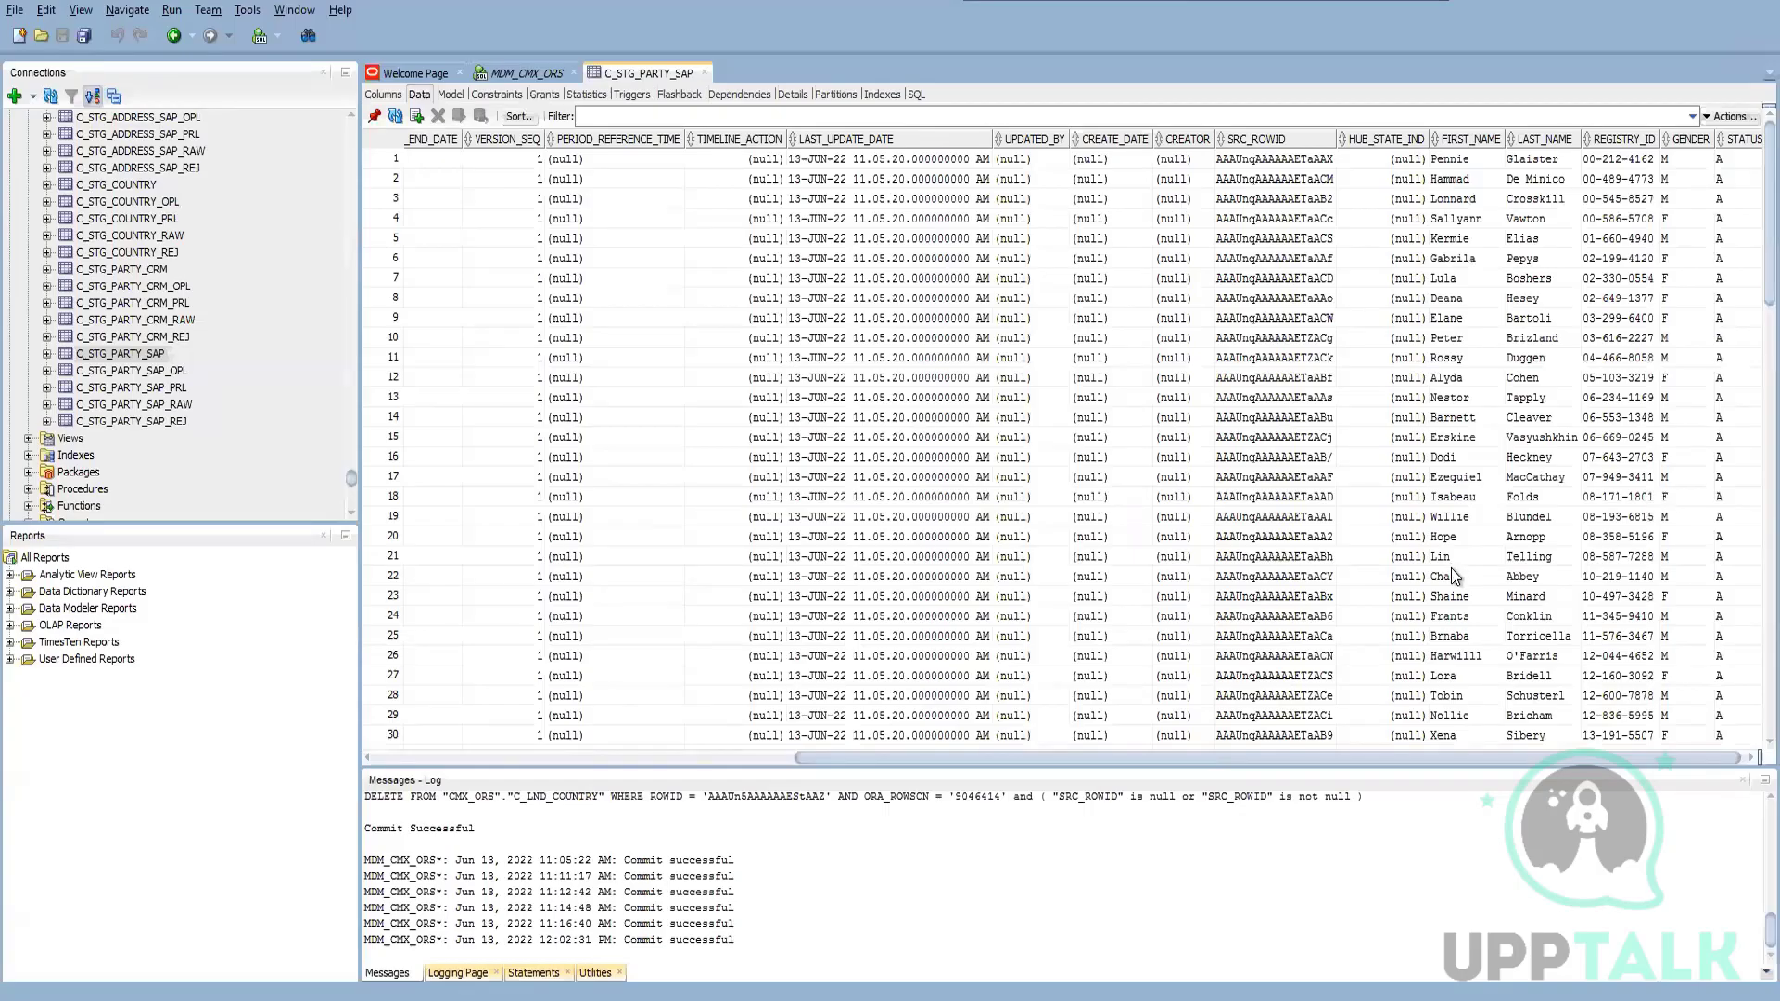
left_click(1475, 521)
left_click(1672, 2)
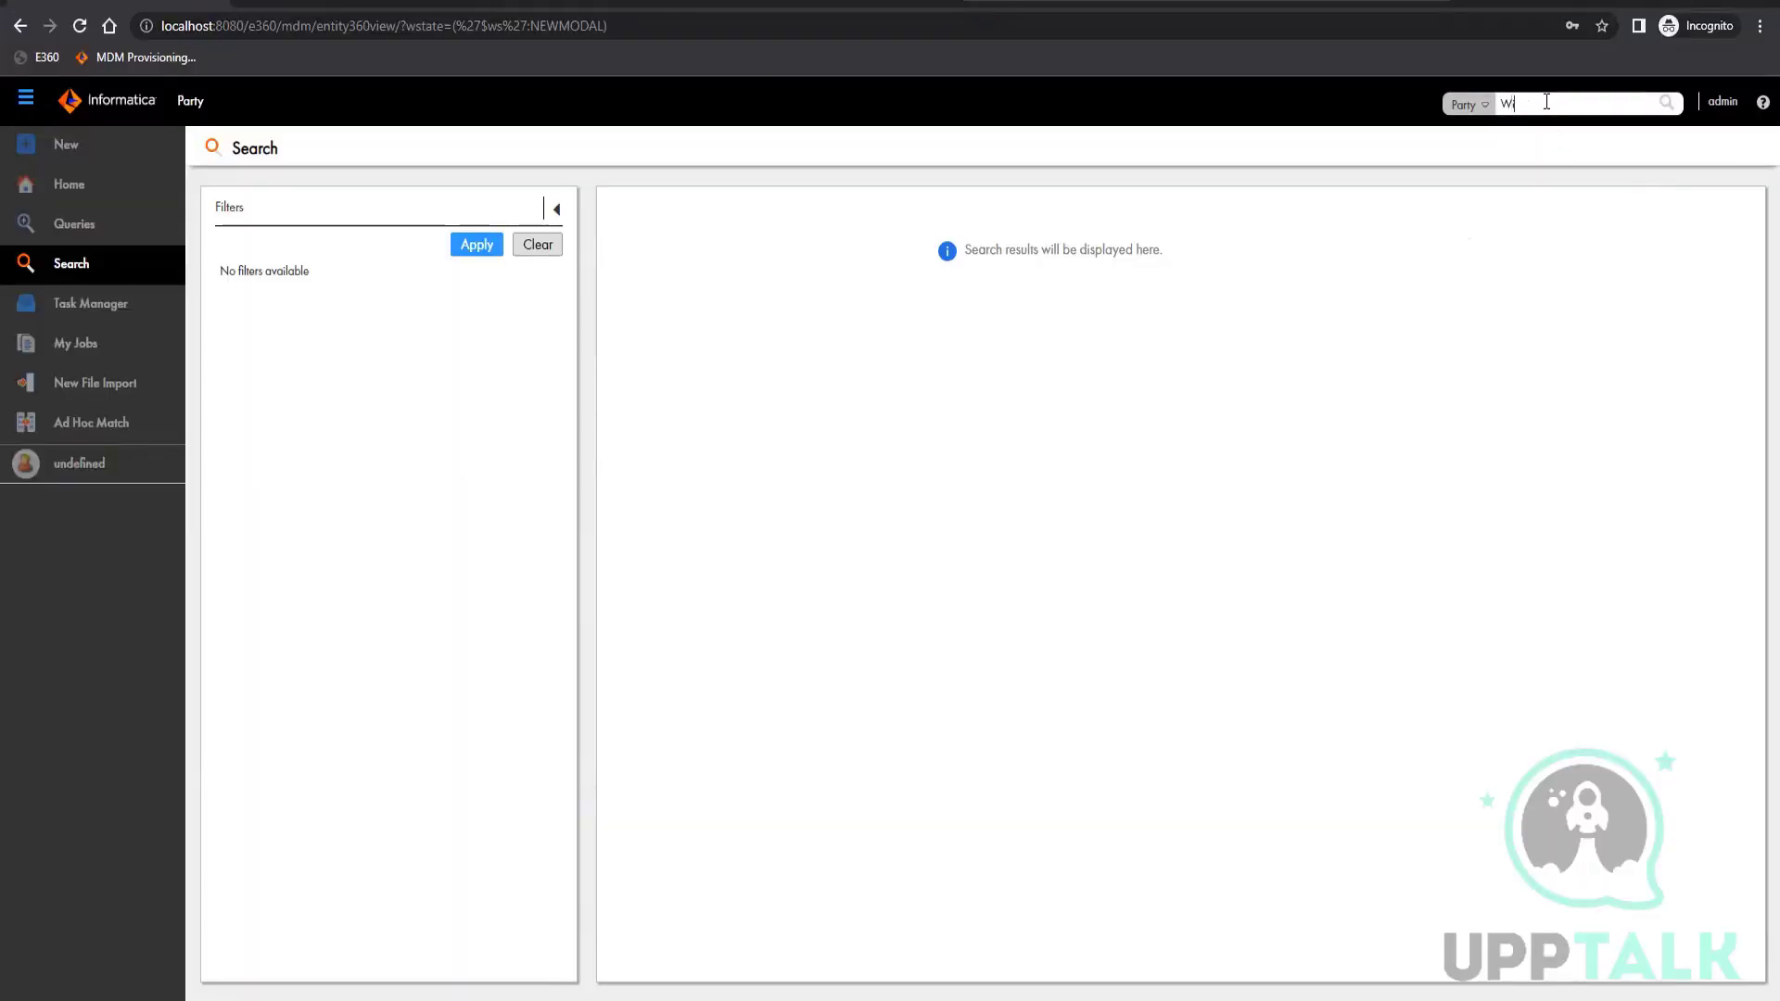
left_click(630, 1000)
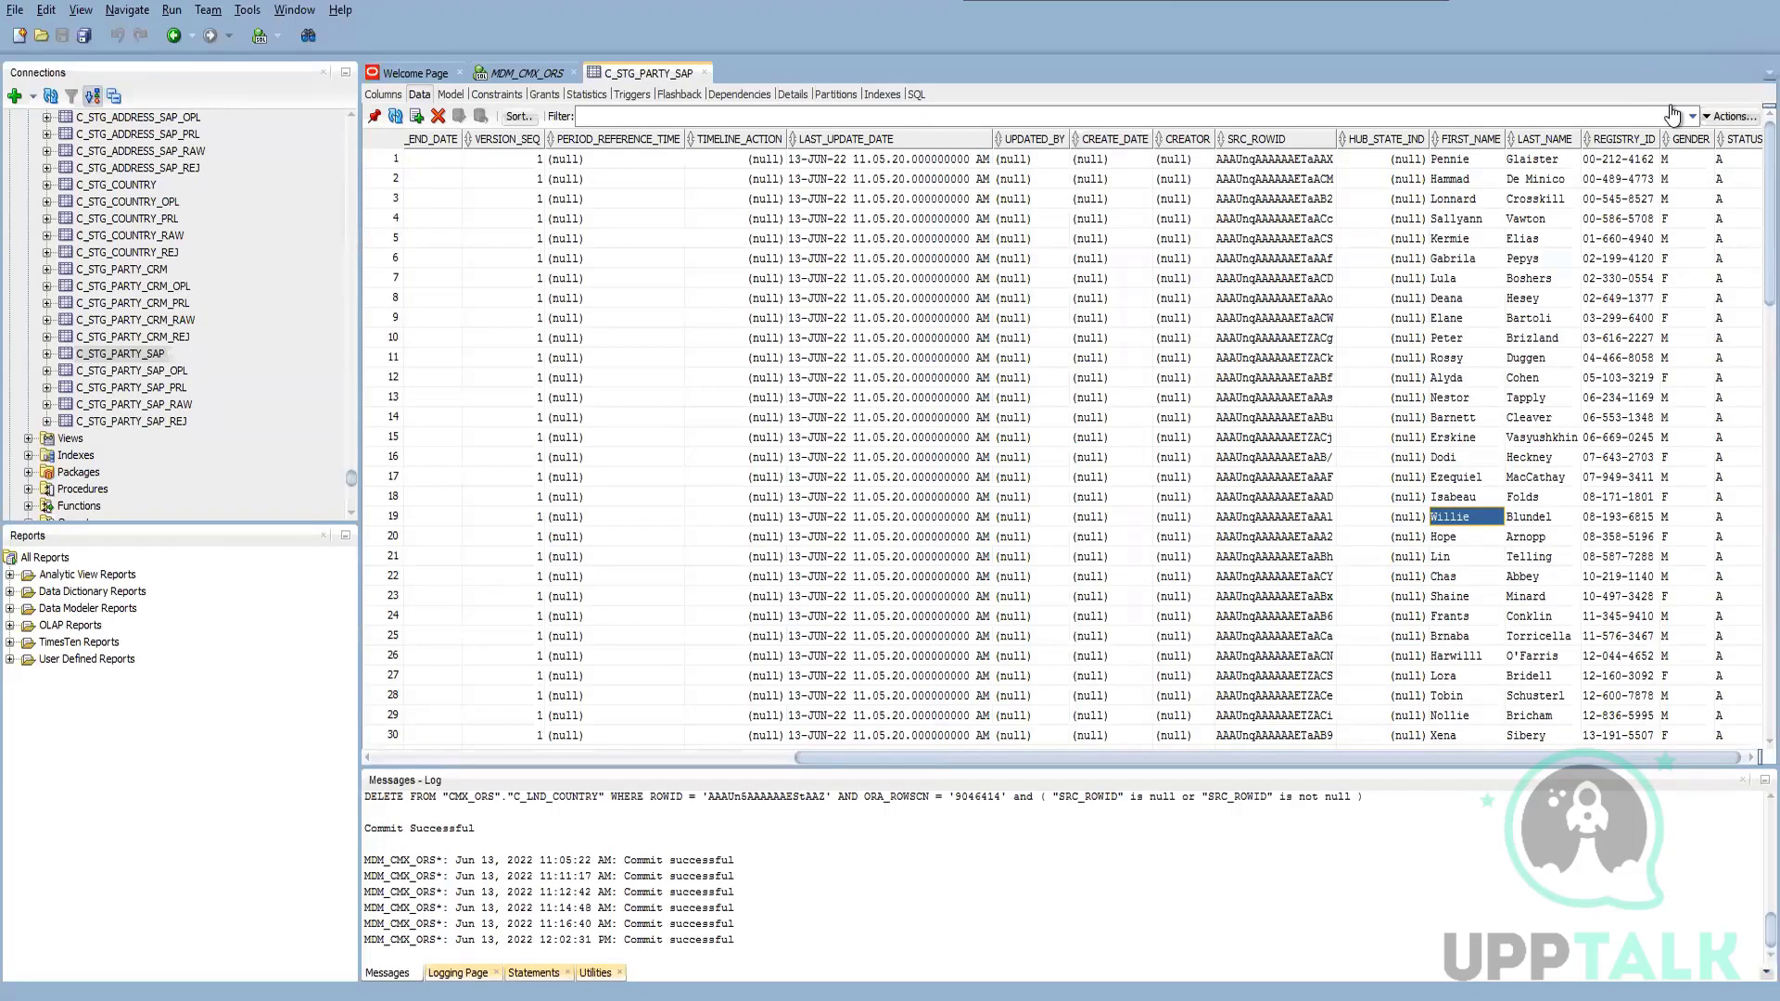
key("alt+Tab")
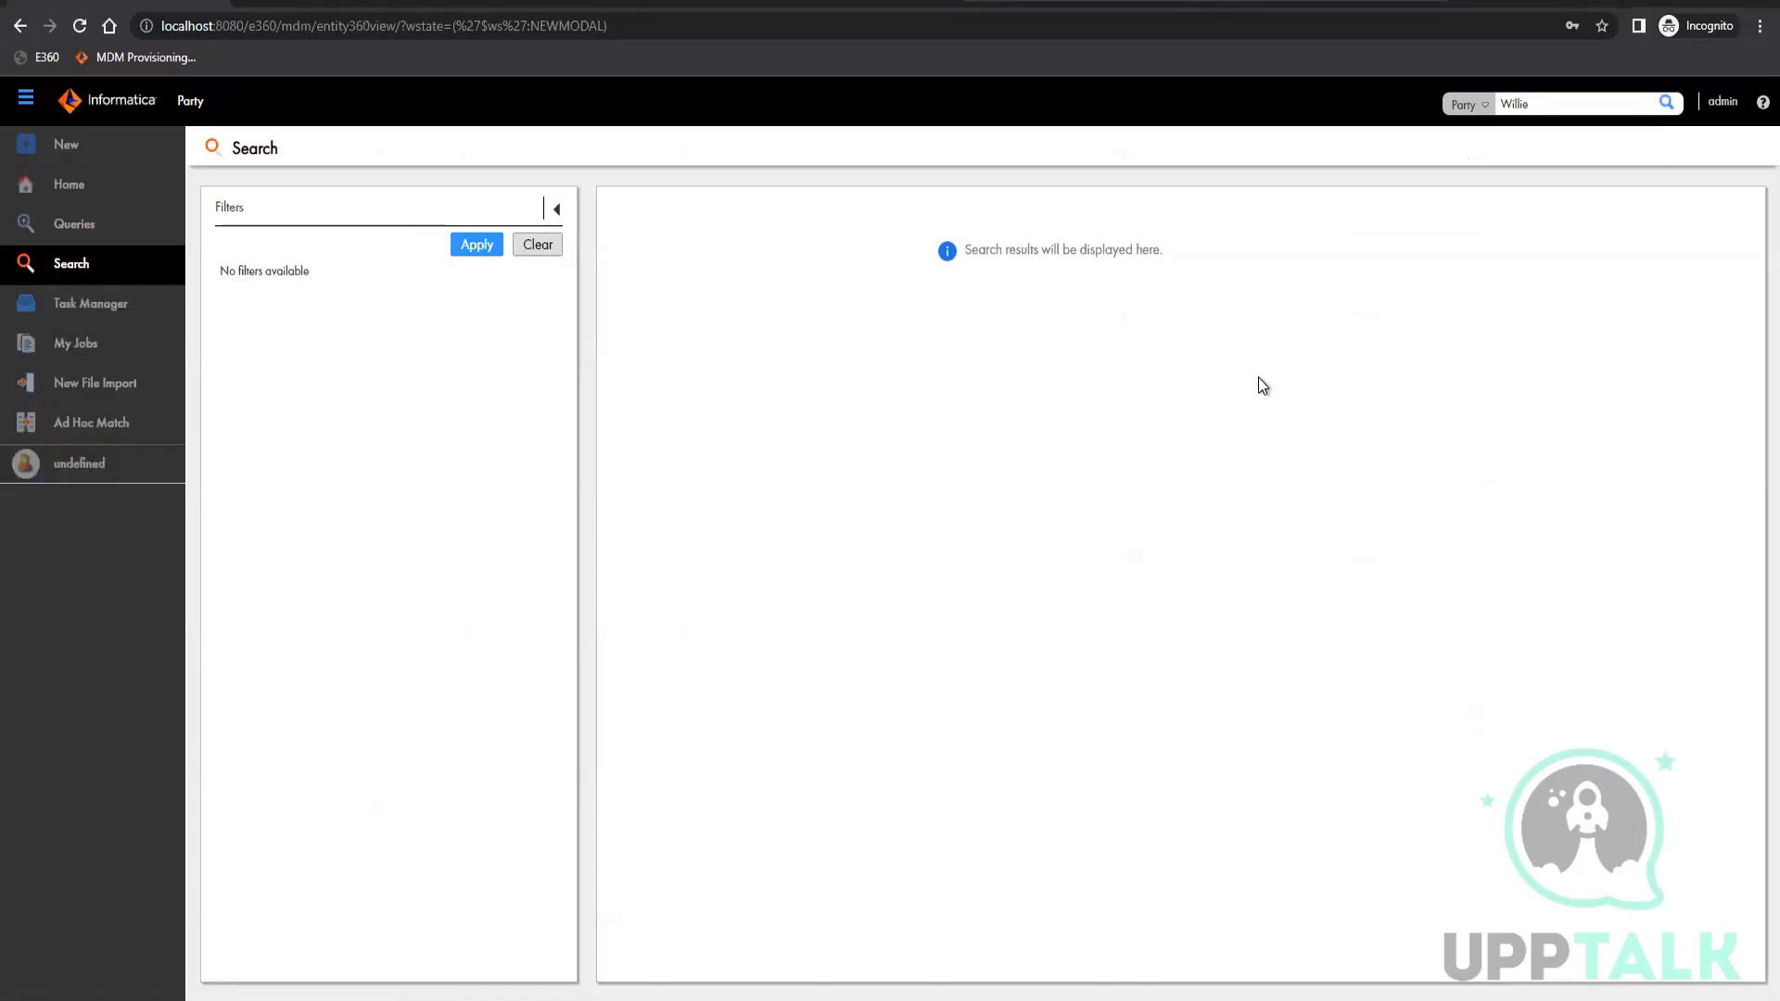
left_click(1599, 102)
key("Right")
key("Right")
key("Return")
left_click(1502, 106)
Look up the last name in row 19 of C_STG_PARTY_SAP and search Party records in Data Director for it
left_click(529, 999)
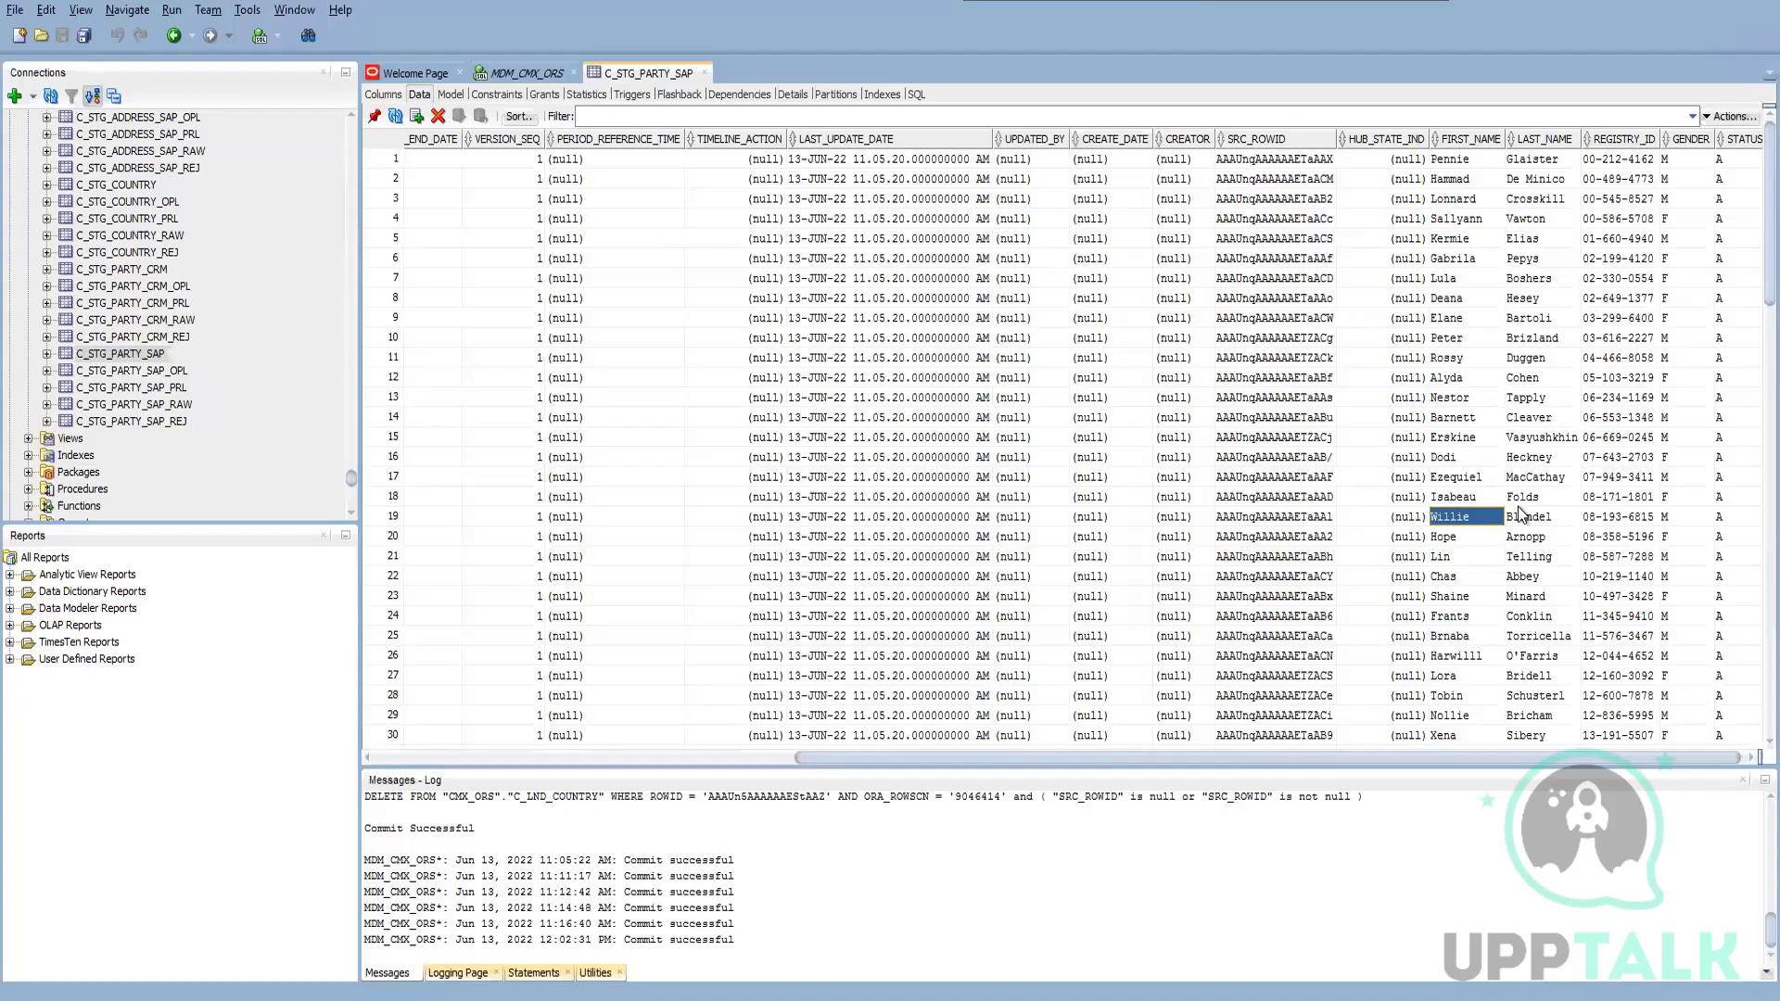
left_click_drag(1555, 531, 1545, 520)
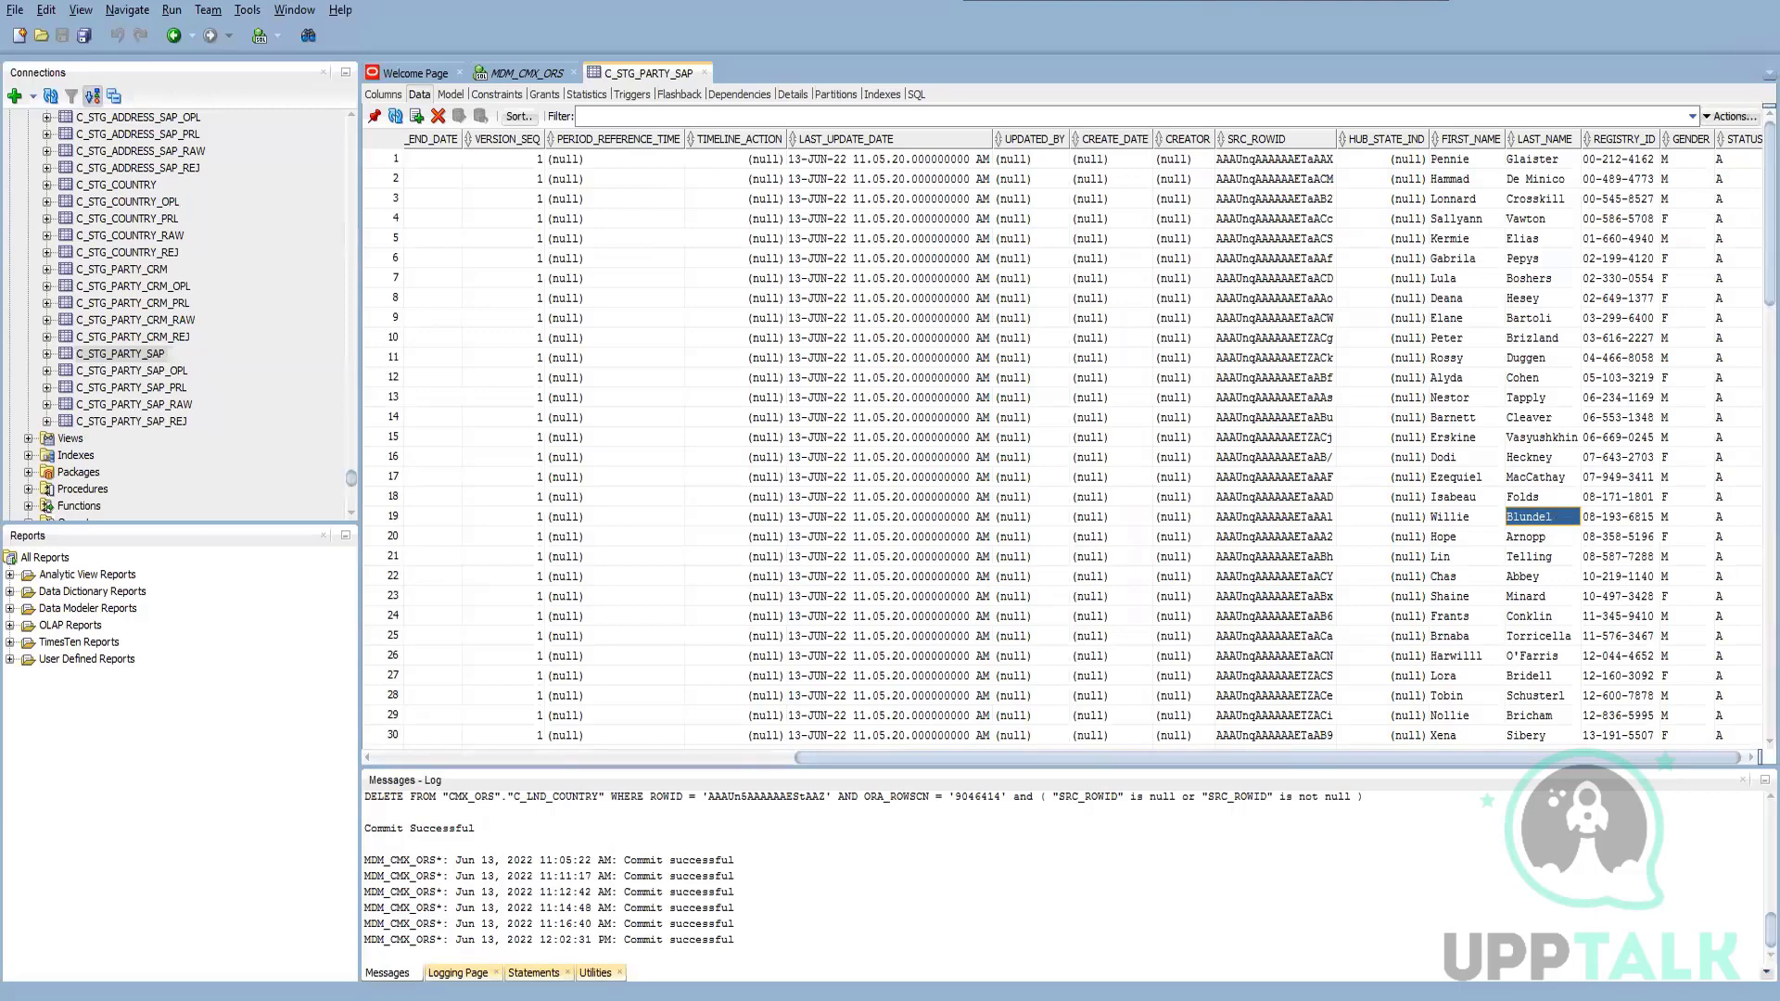
left_click(447, 959)
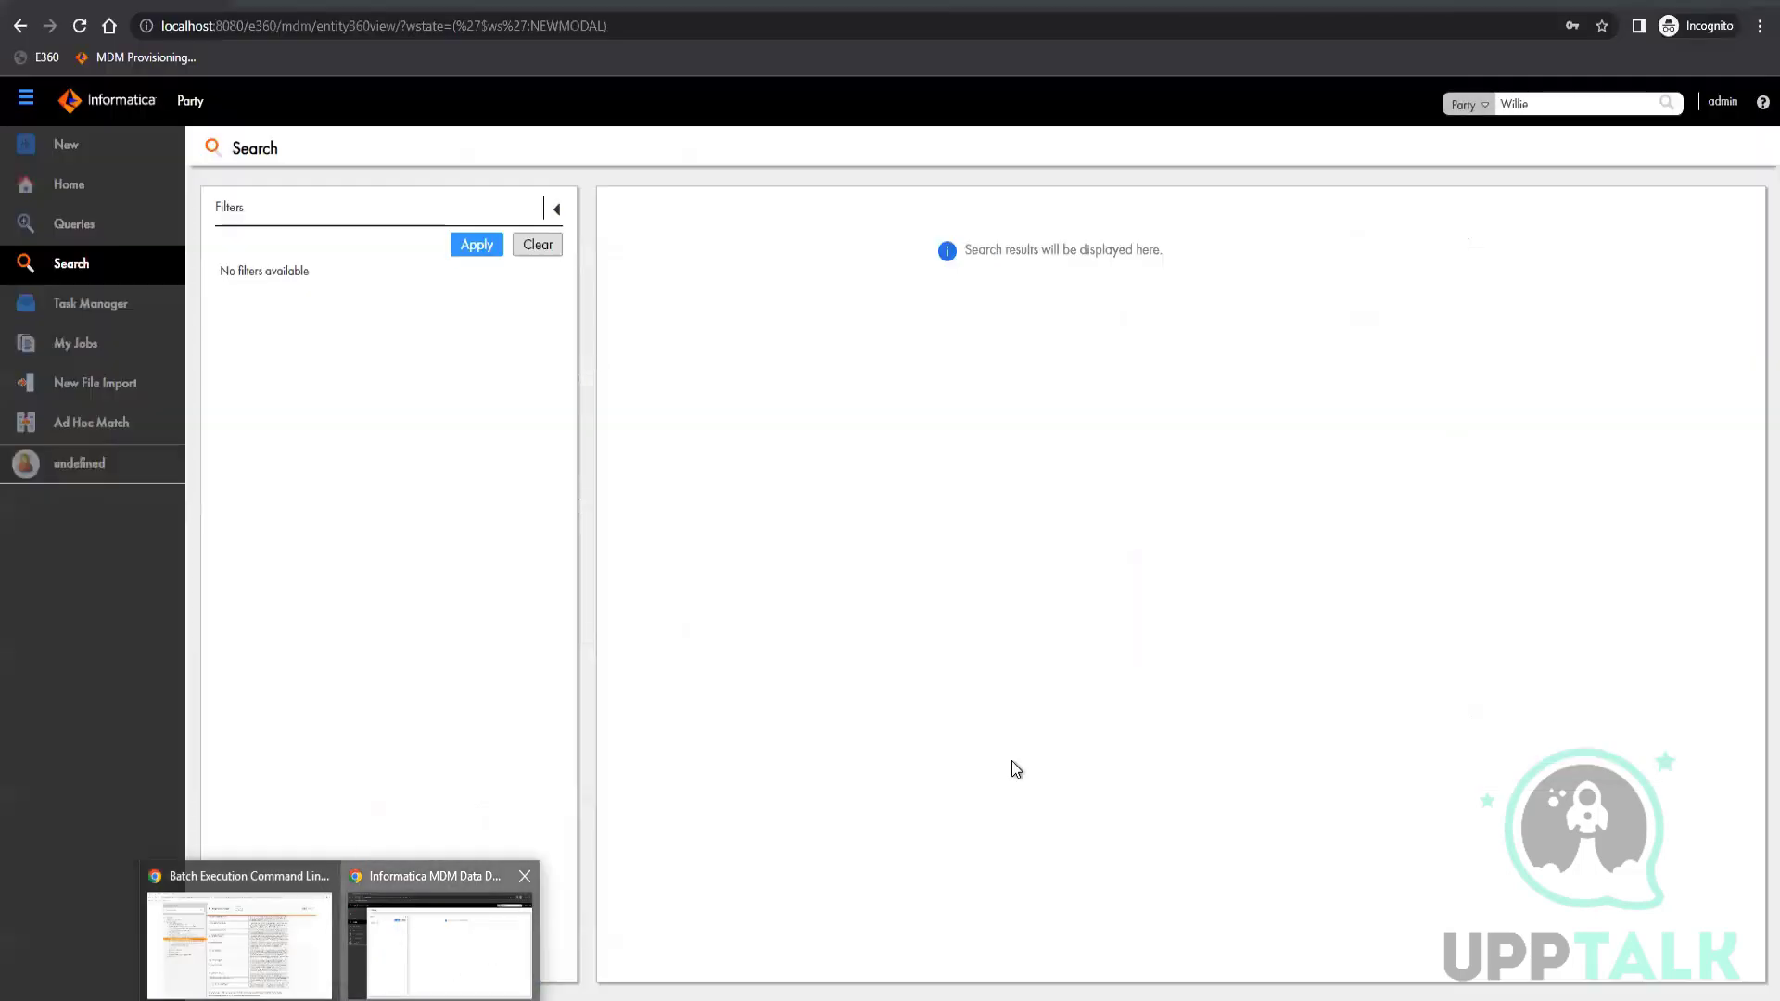
double_click(1521, 103)
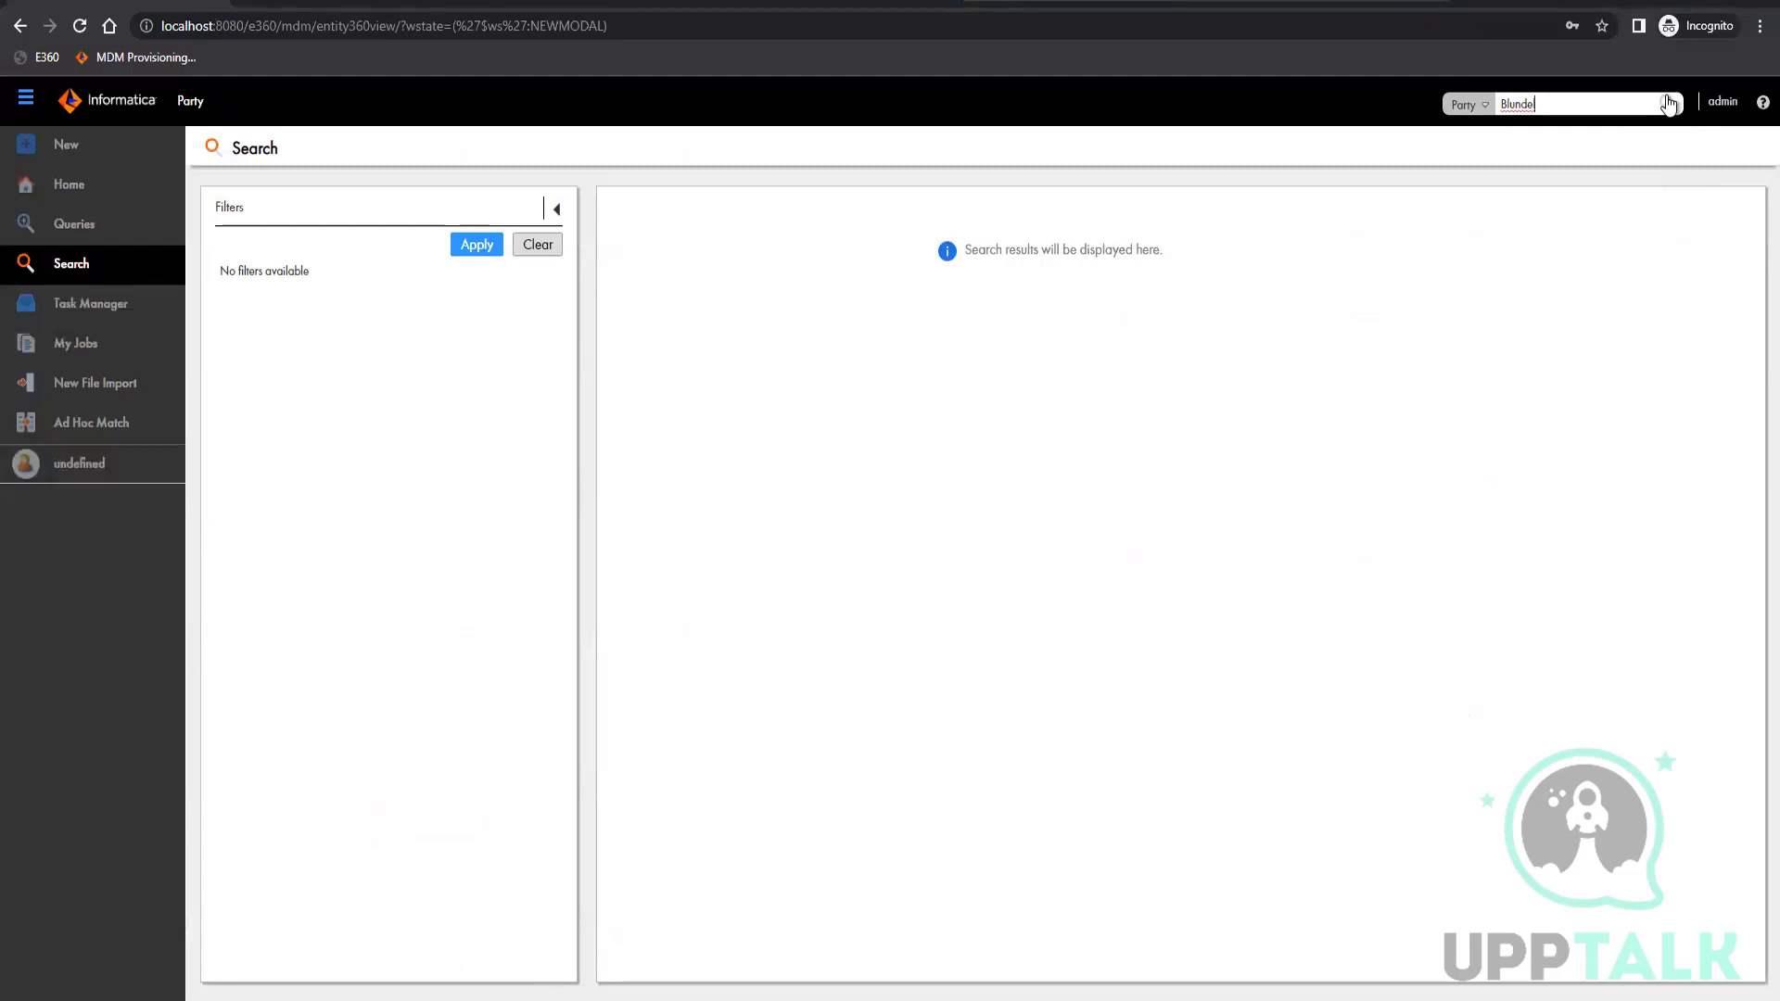
left_click(1667, 103)
Open the browser's network inspector, rerun the Party search and inspect the status code of the Party.json query request
key("F12")
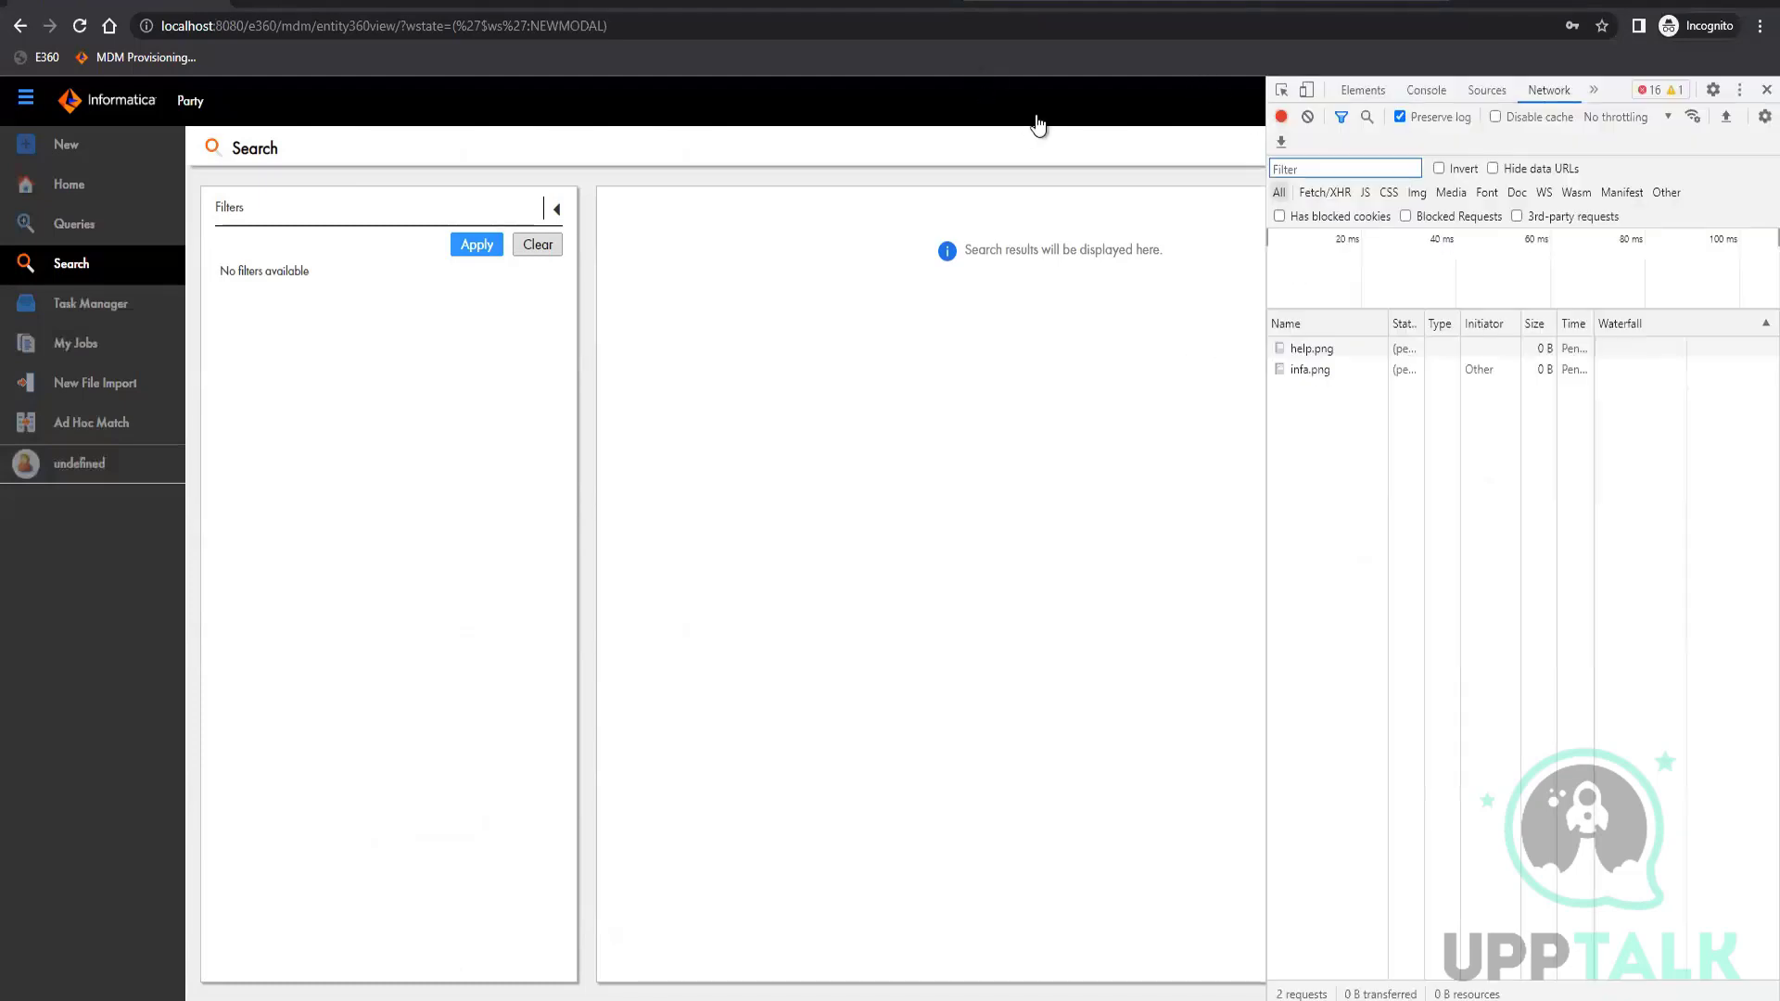
left_click(1154, 103)
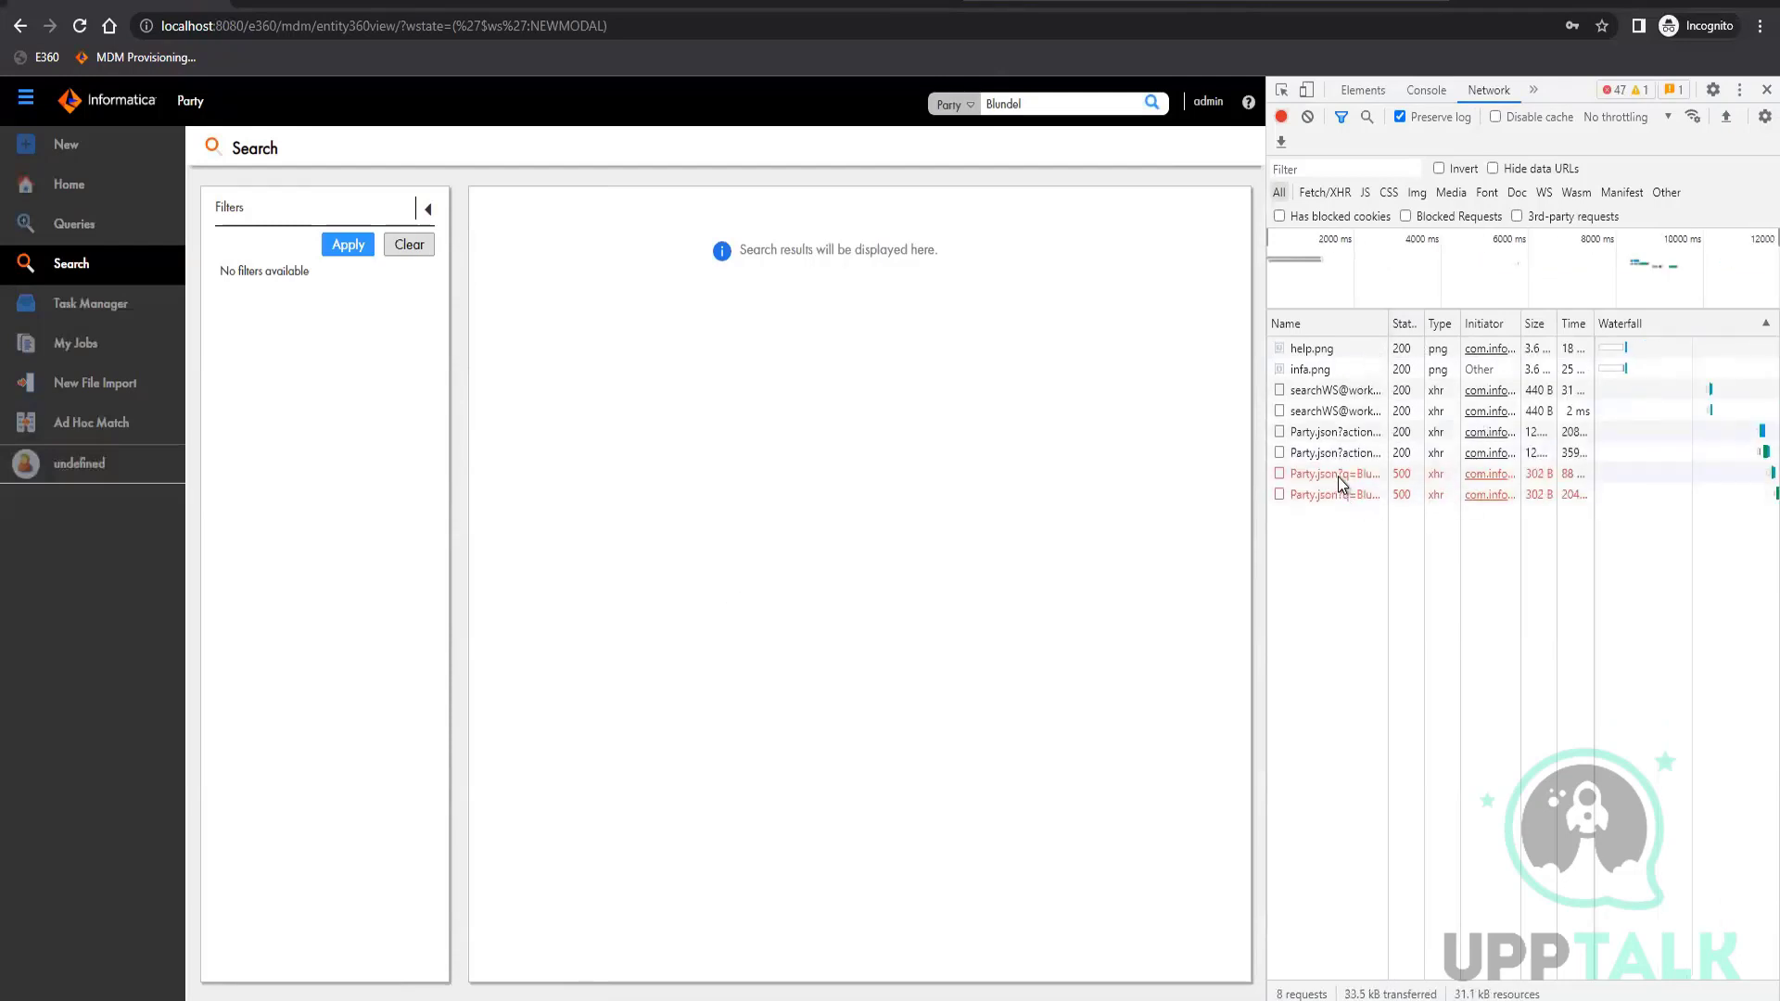
left_click(1589, 480)
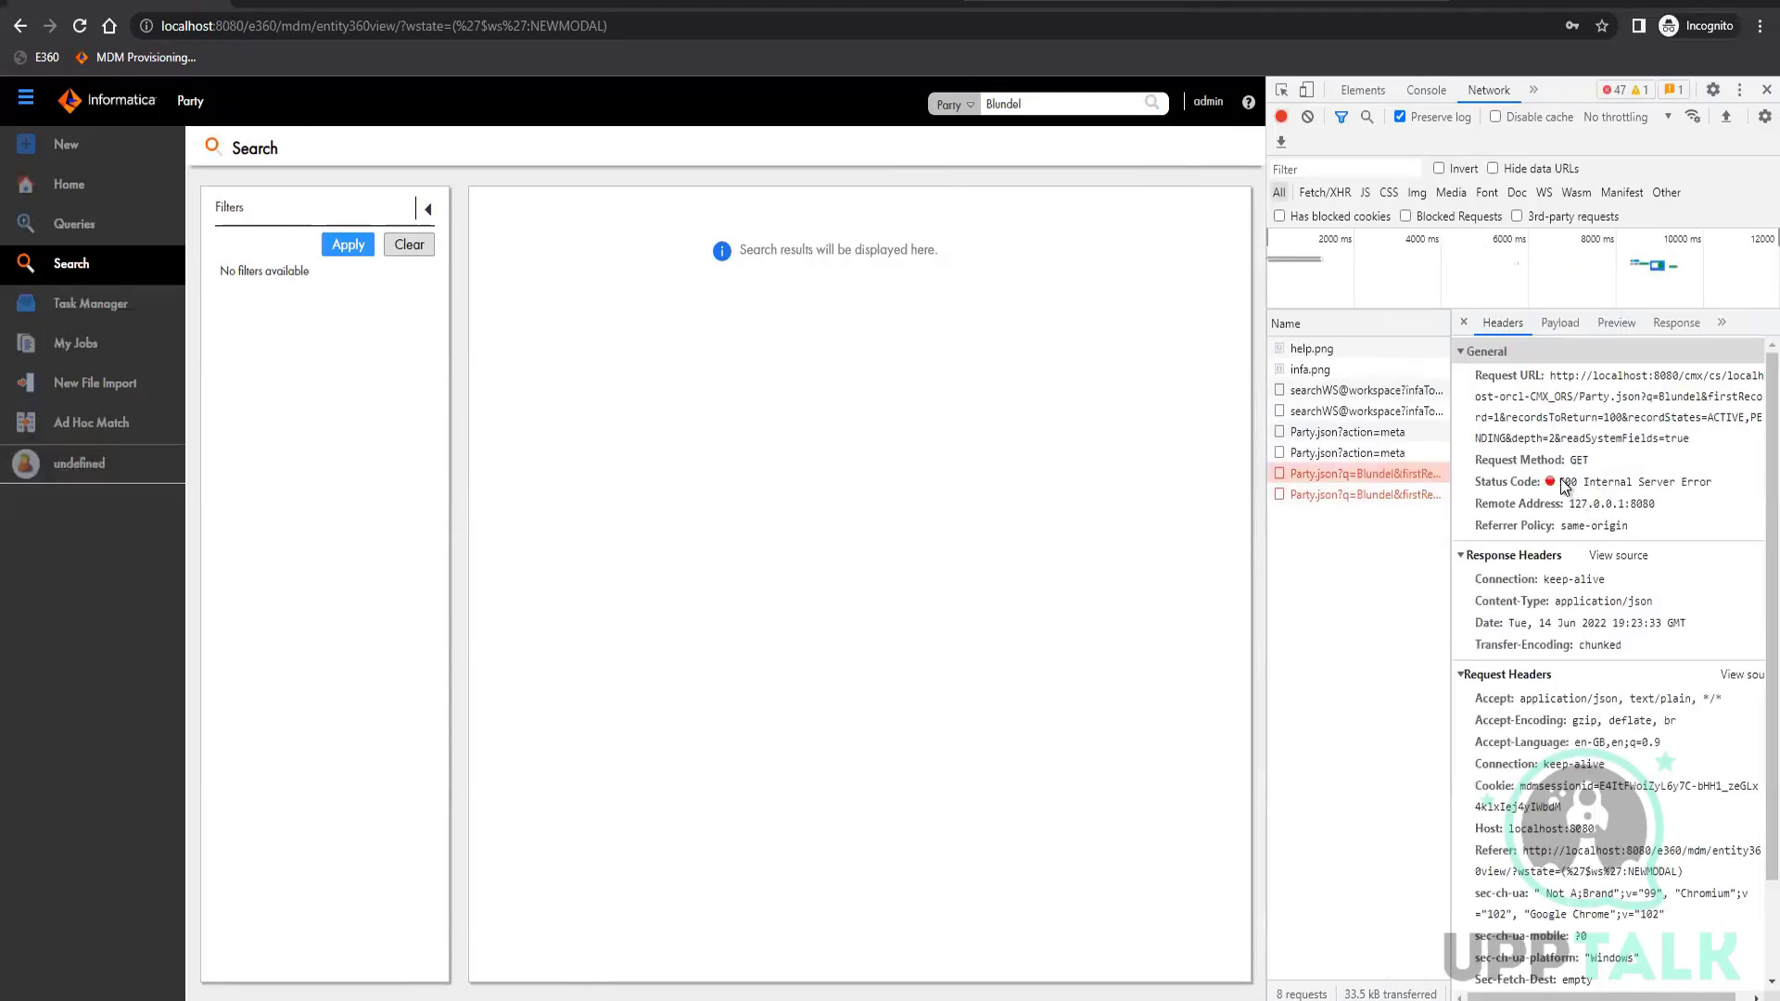
left_click_drag(1561, 481, 1714, 482)
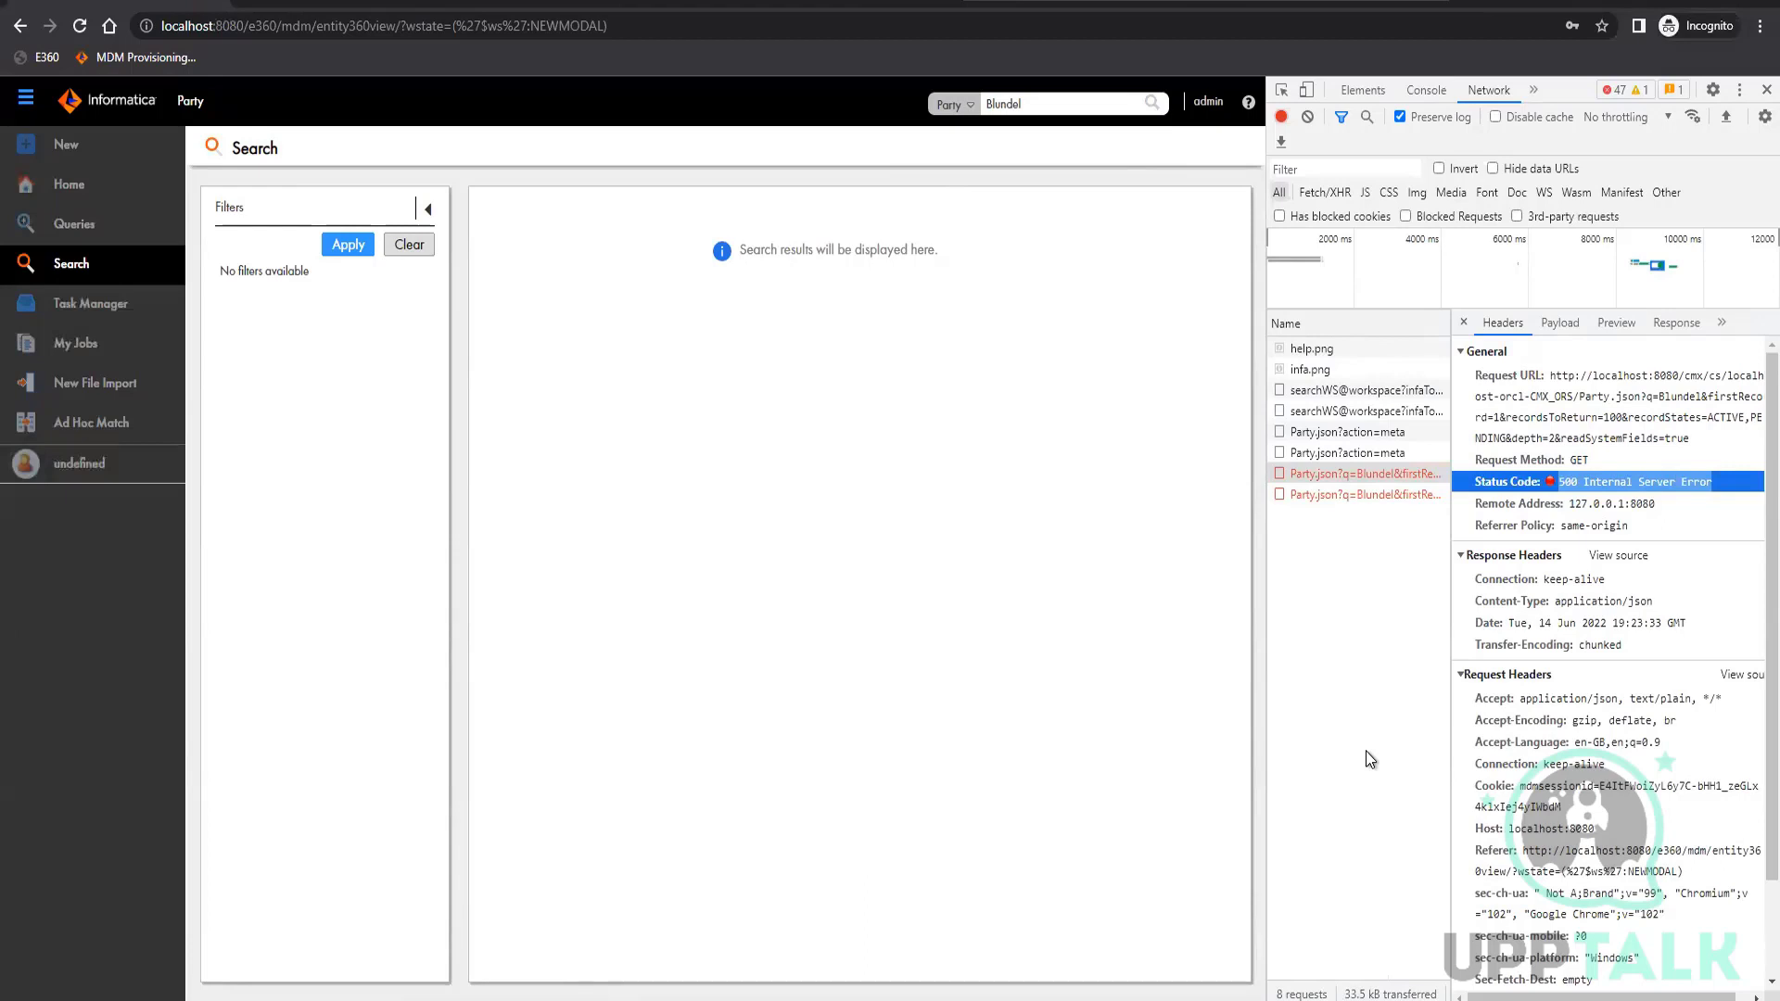
Switch to the MDM Hub Console, open the Batch Viewer and collapse the tree to show the BO Party job types
left_click(397, 996)
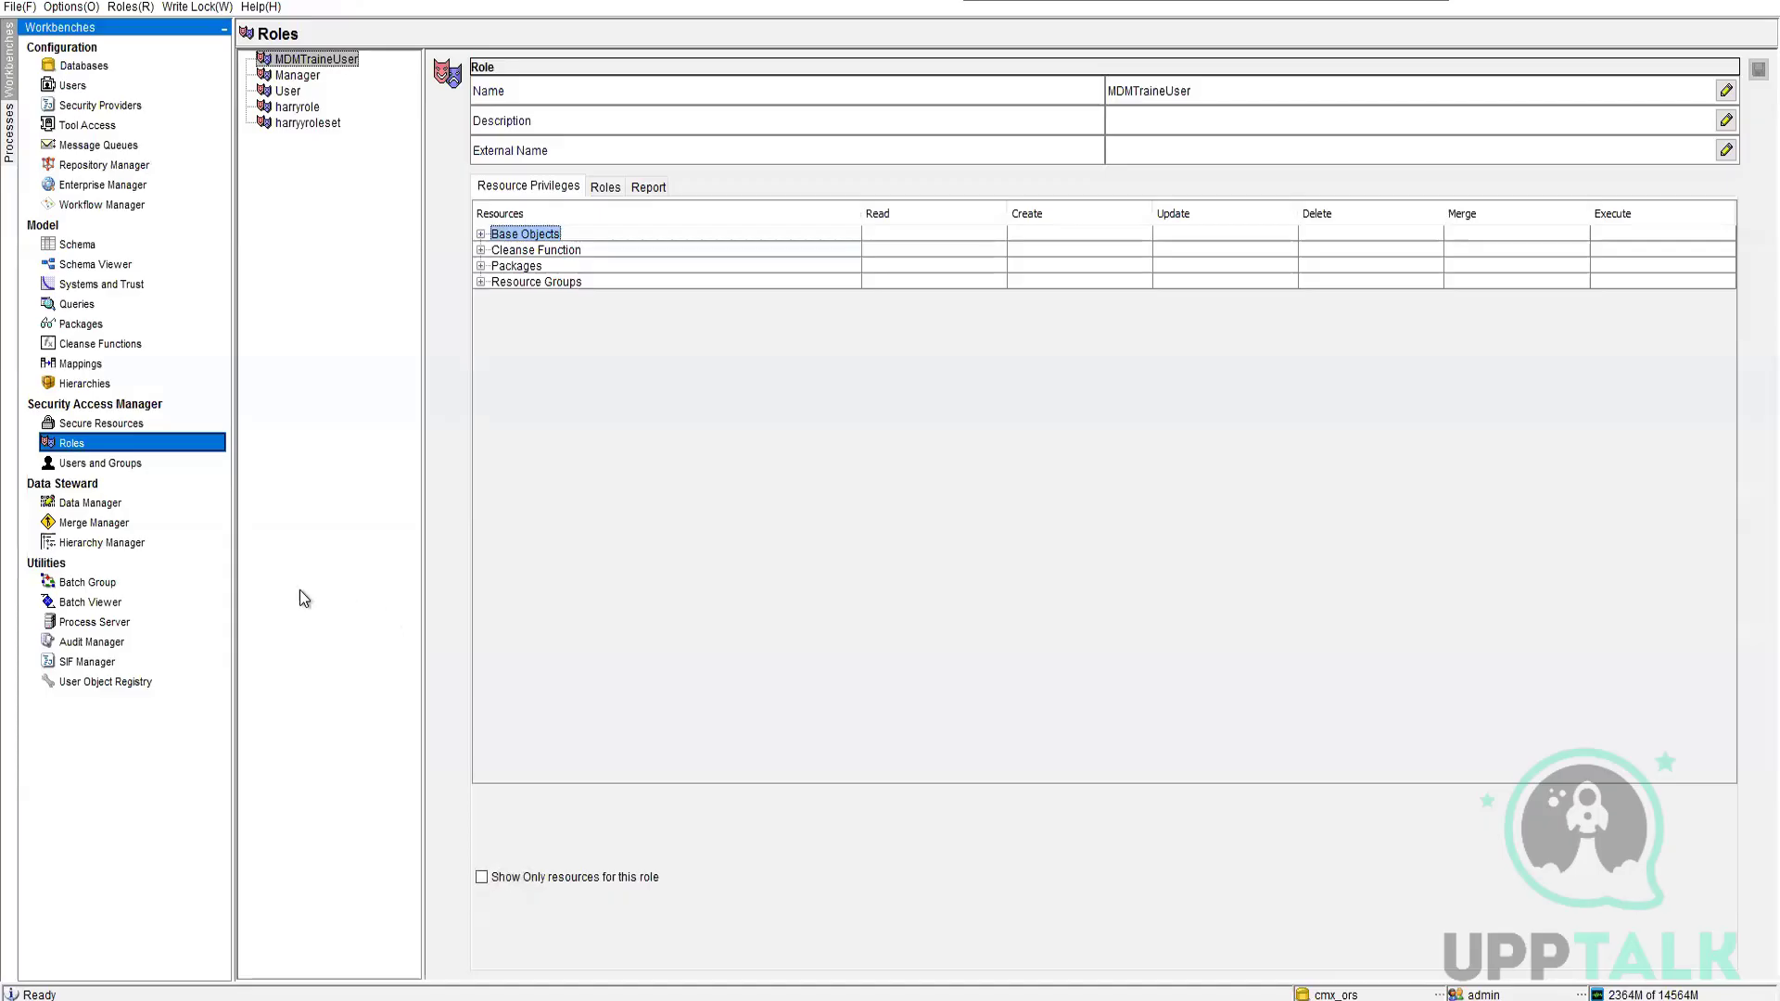
left_click(105, 605)
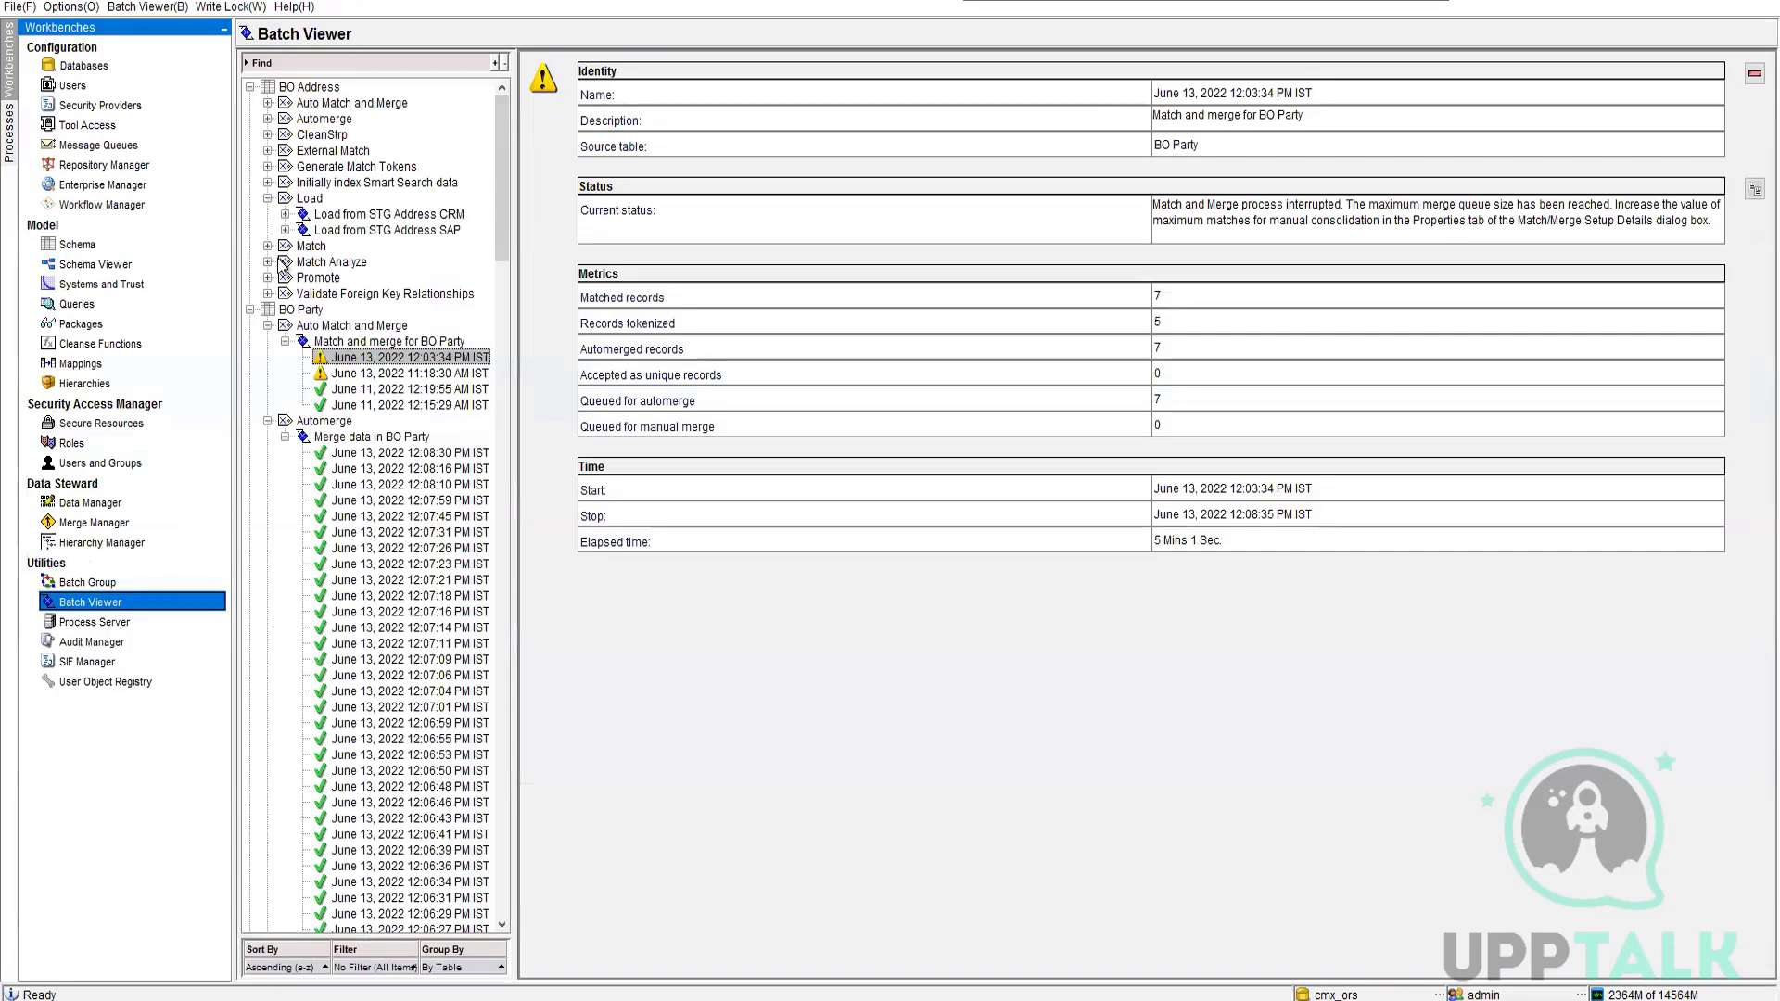
left_click(251, 87)
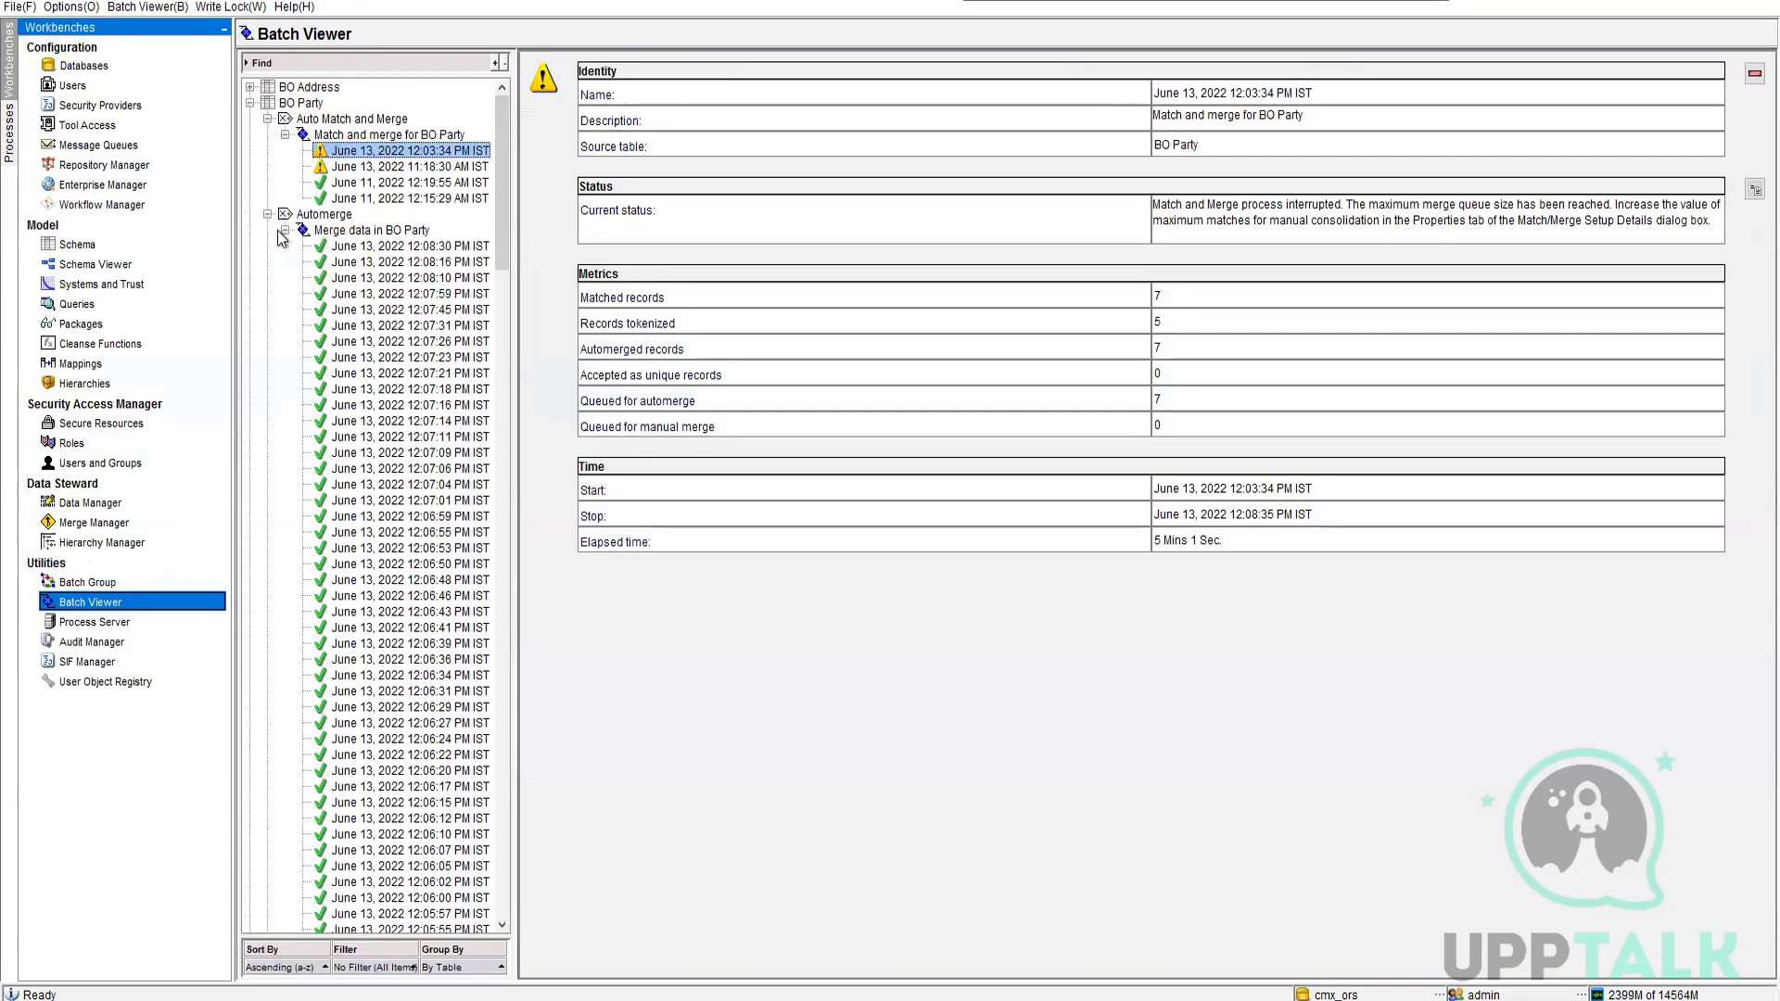
left_click(268, 119)
left_click(268, 134)
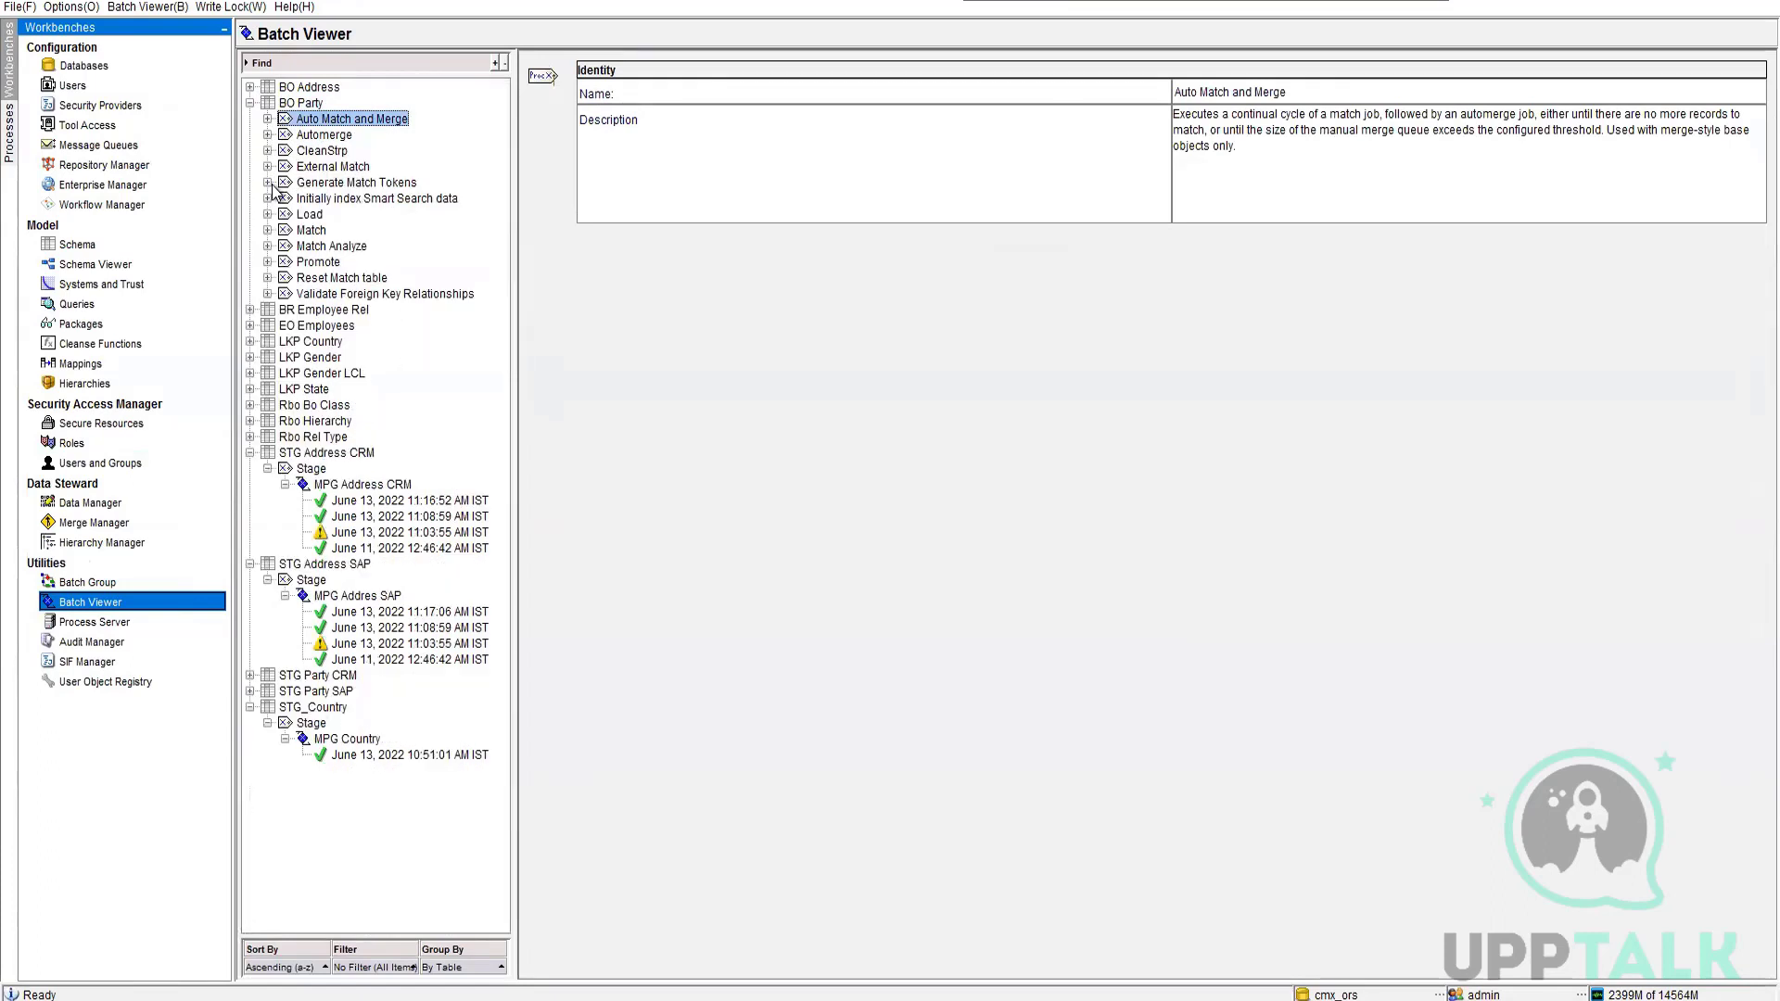
Execute the Initially index Smart Search data batch job for BO Party
left_click(348, 200)
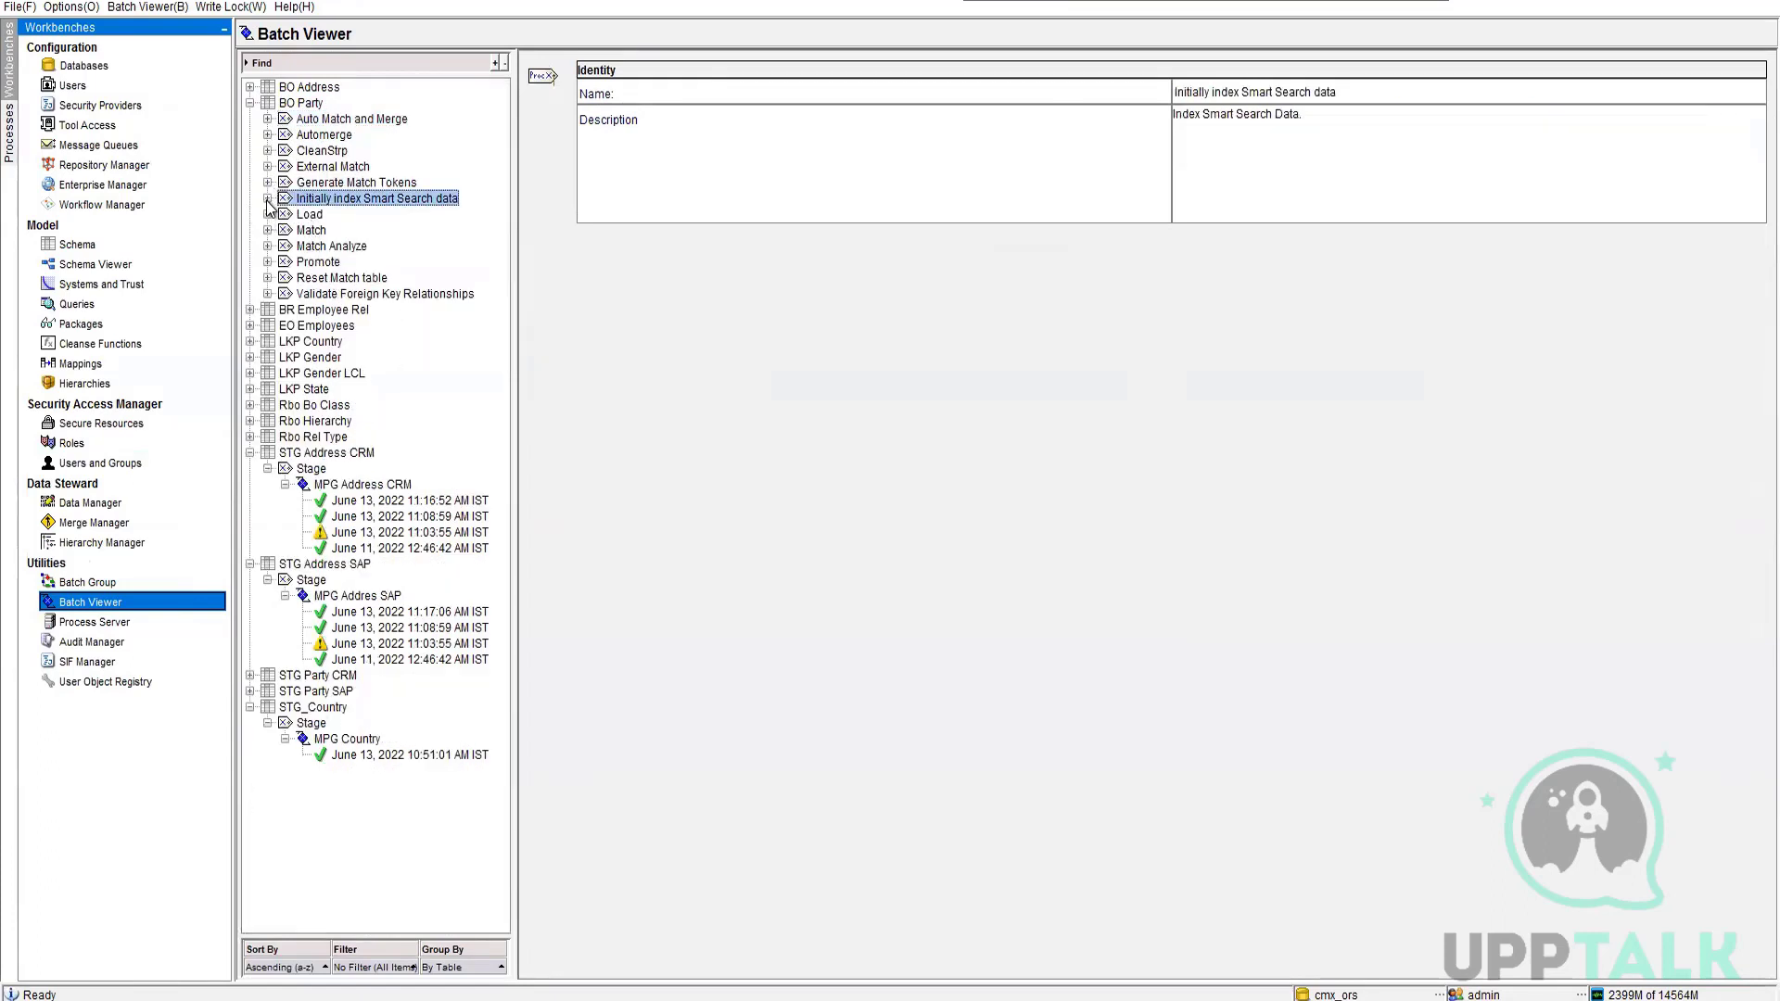
left_click(268, 198)
left_click(332, 215)
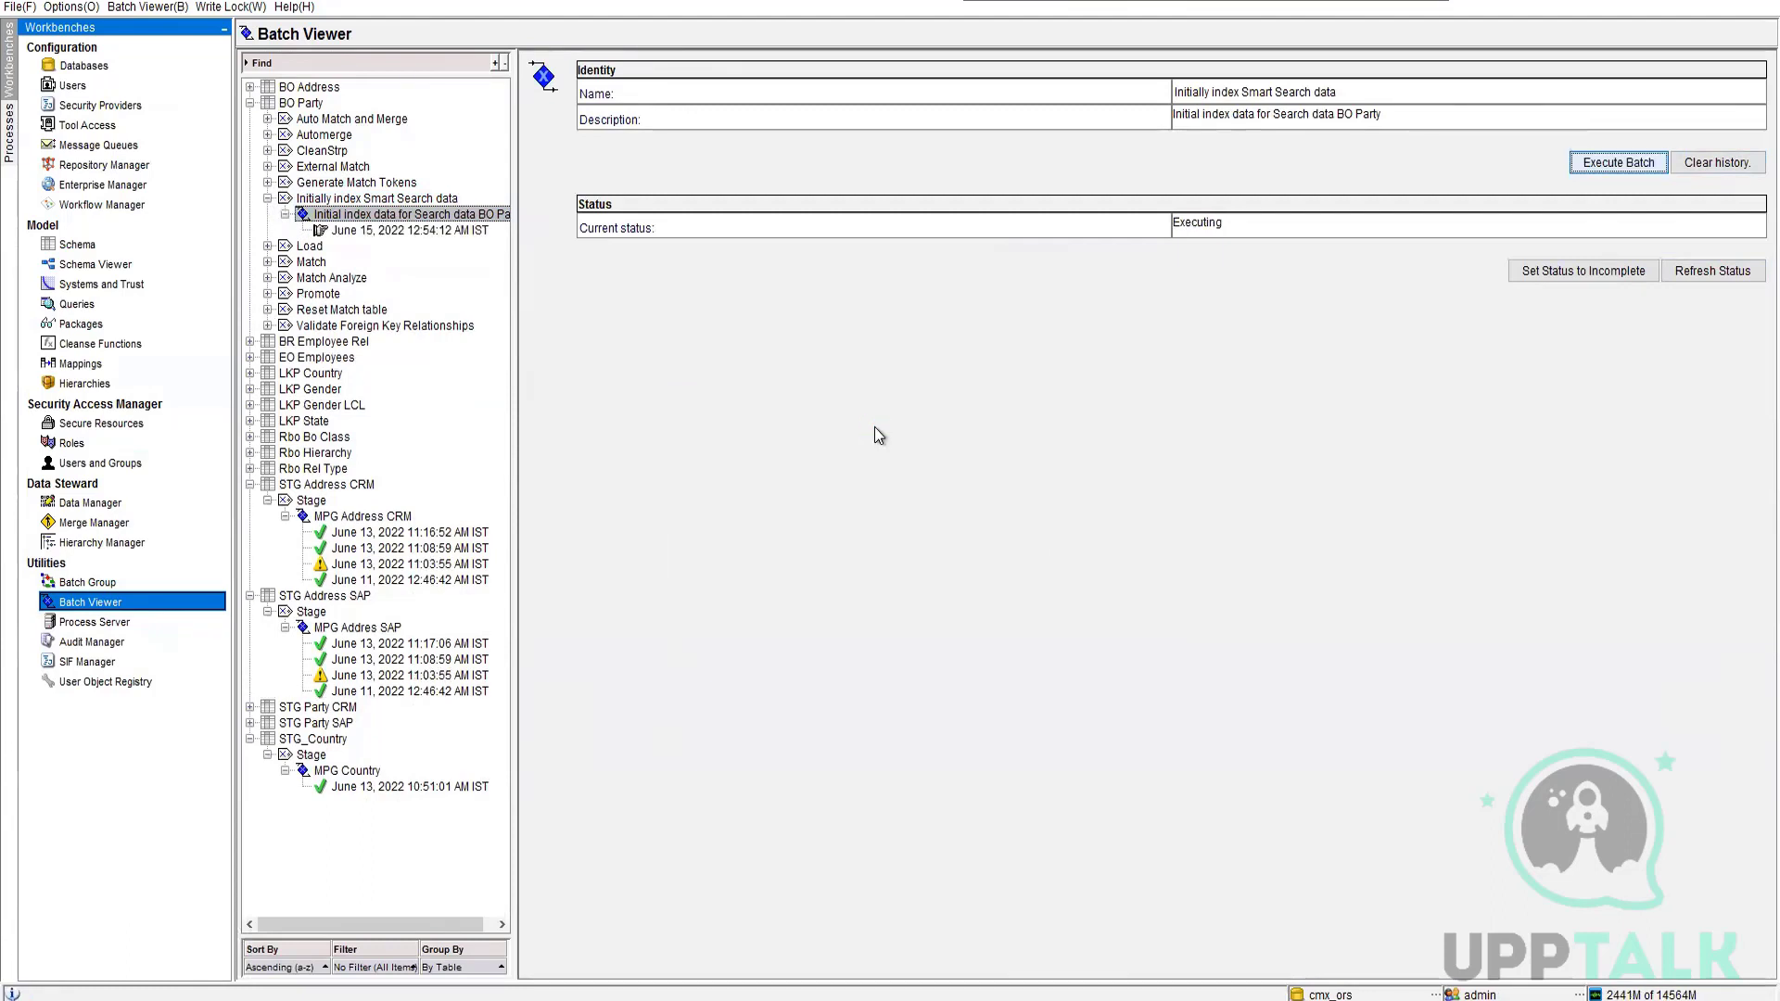
Refresh the index job's status and examine the status message of its June 15, 2022 run
left_click(1718, 272)
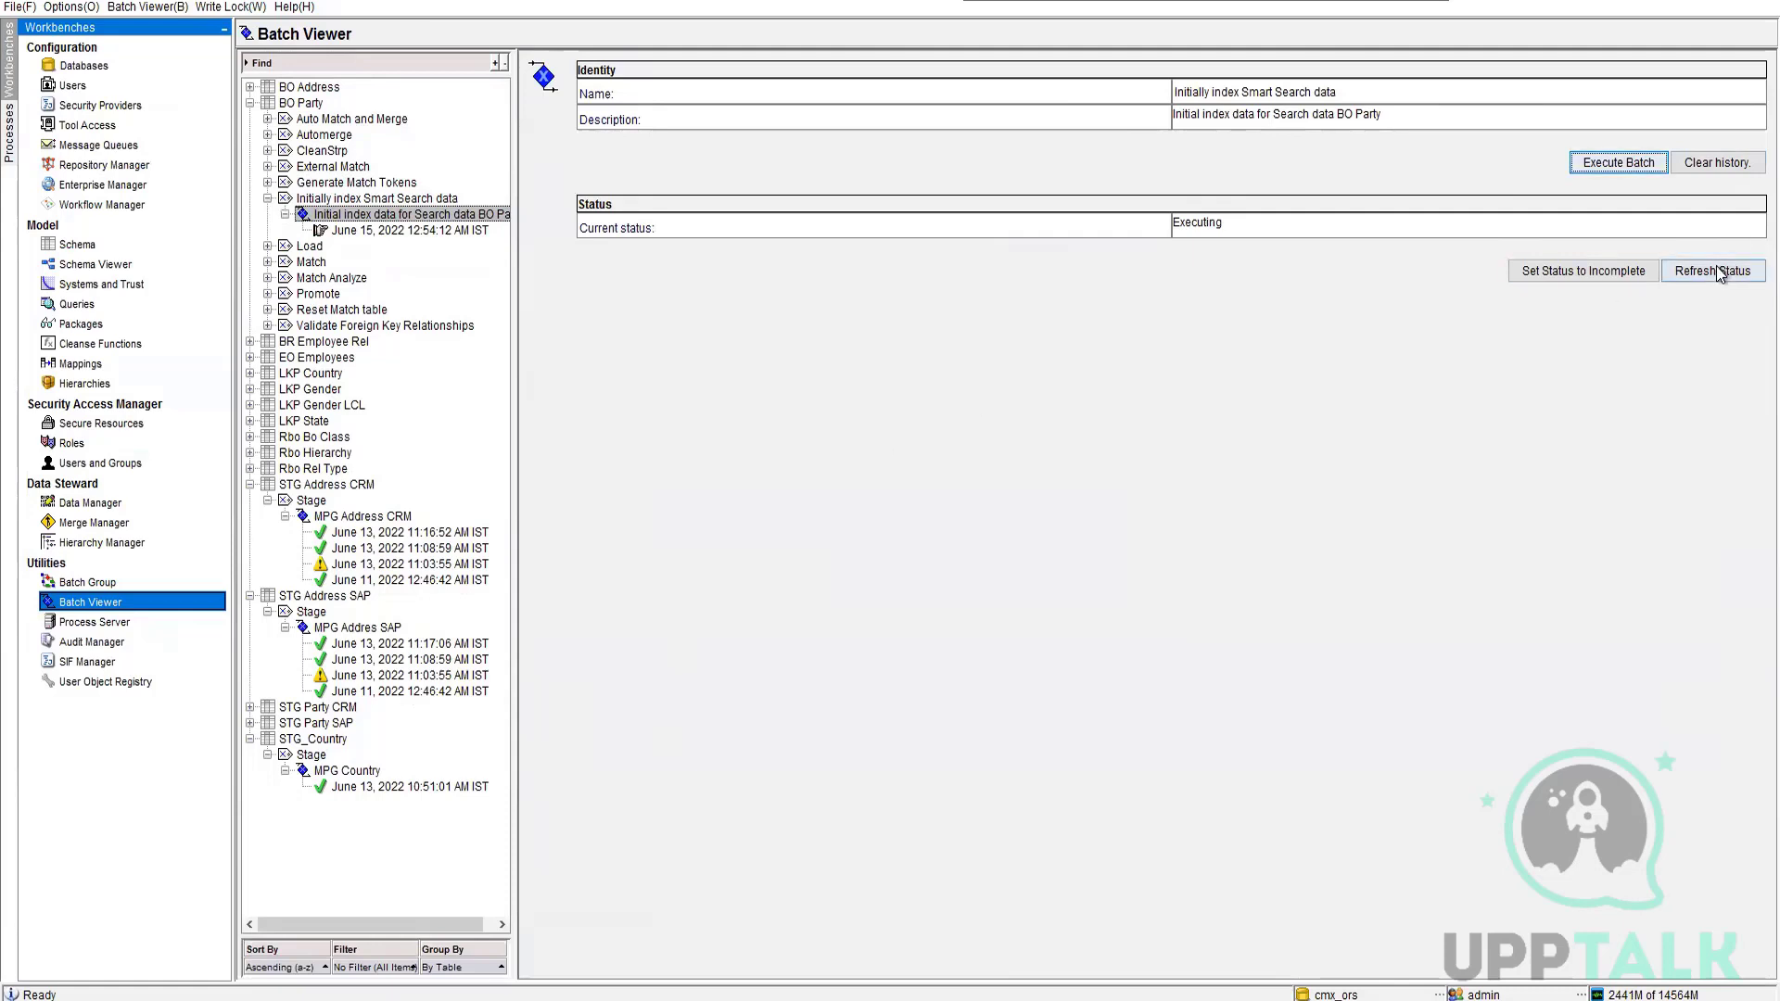
left_click(1719, 272)
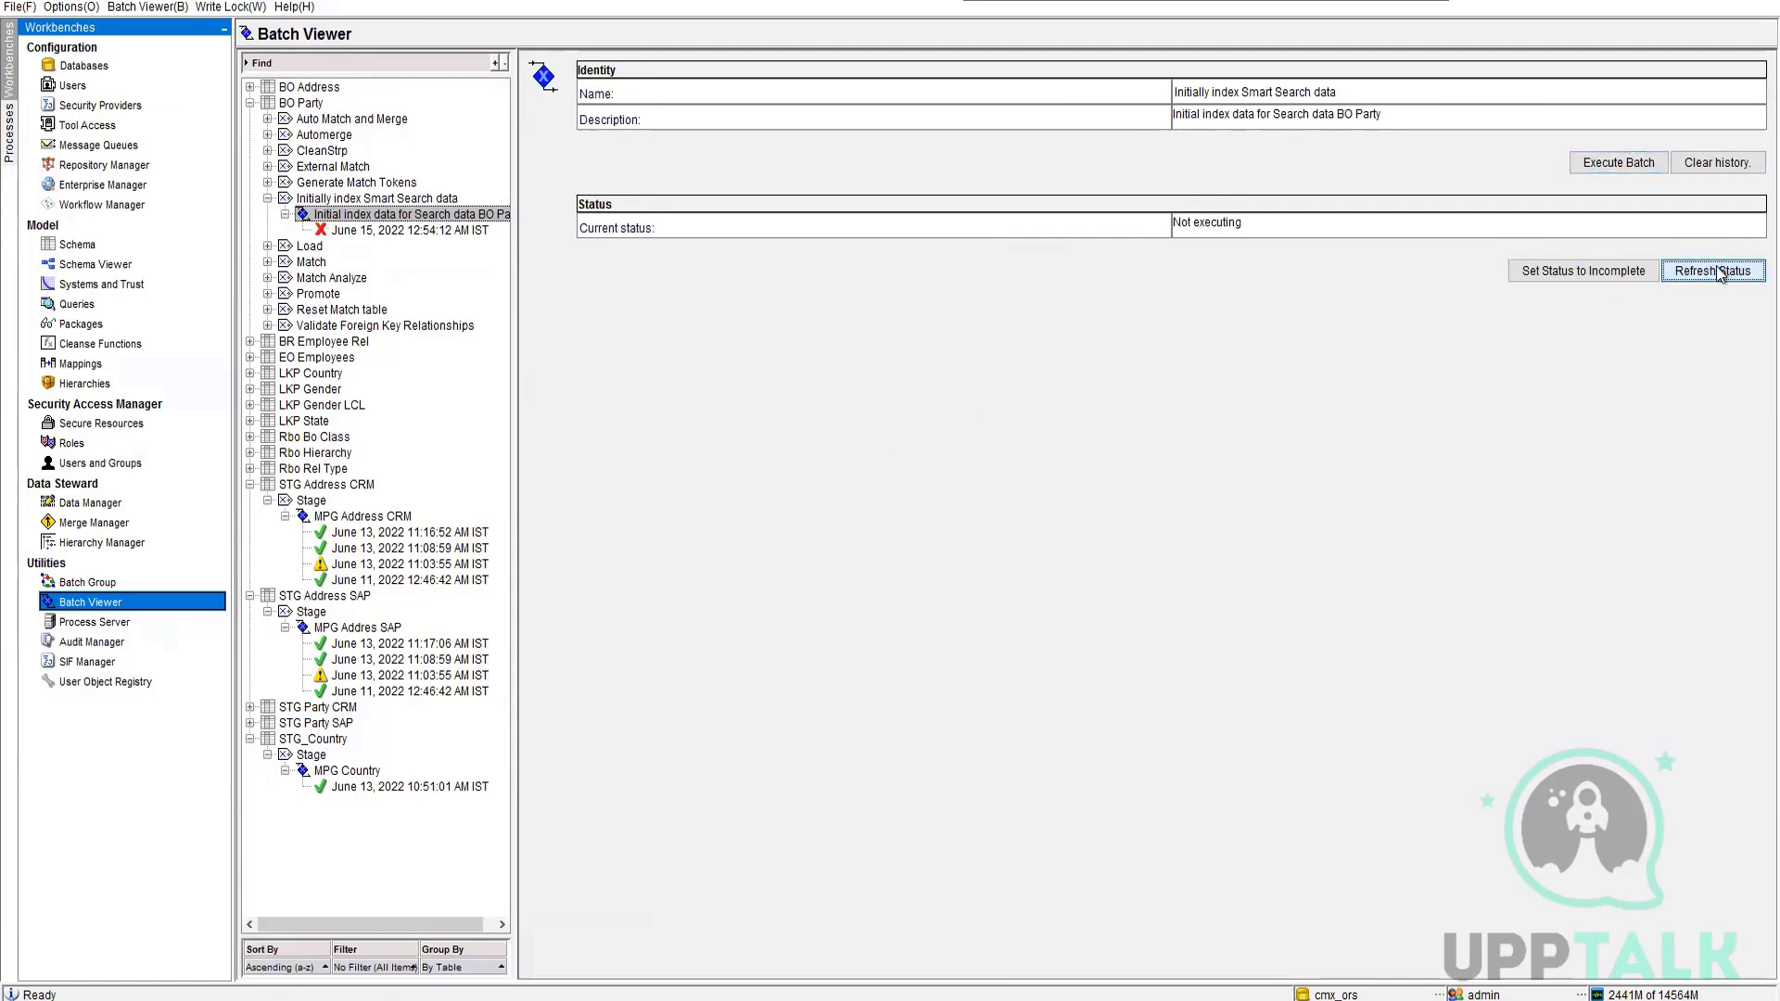
left_click(372, 231)
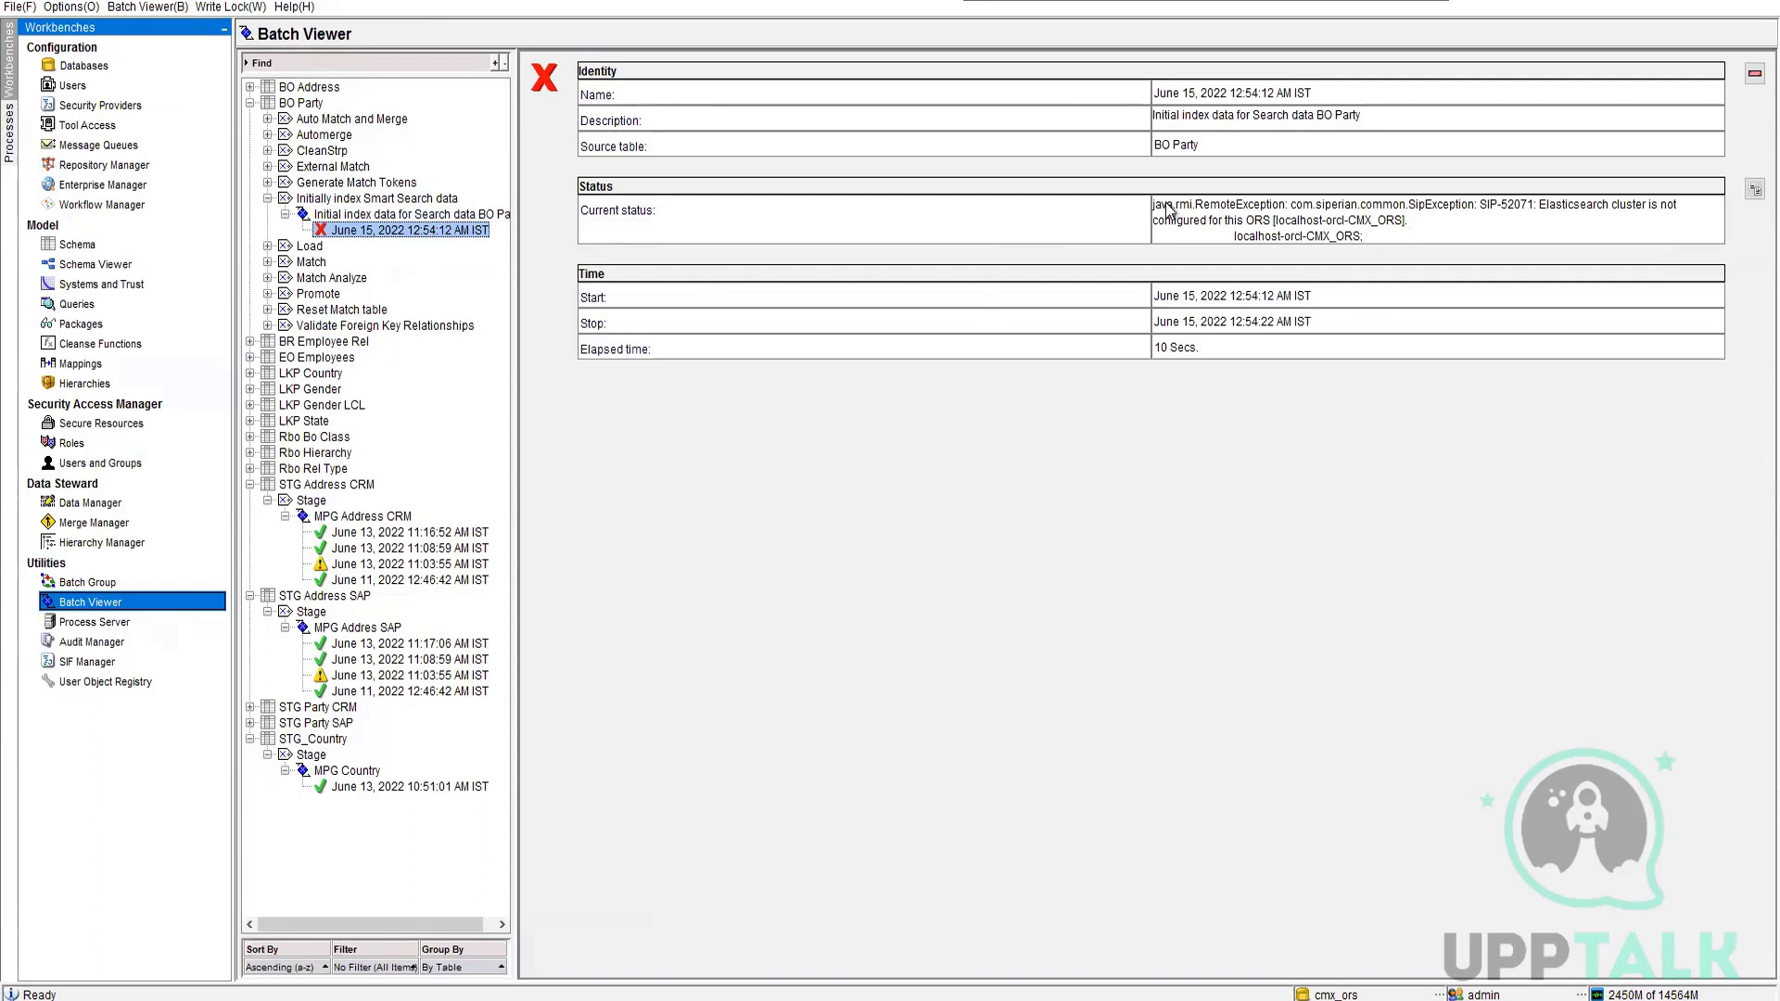
left_click_drag(1167, 205, 1404, 220)
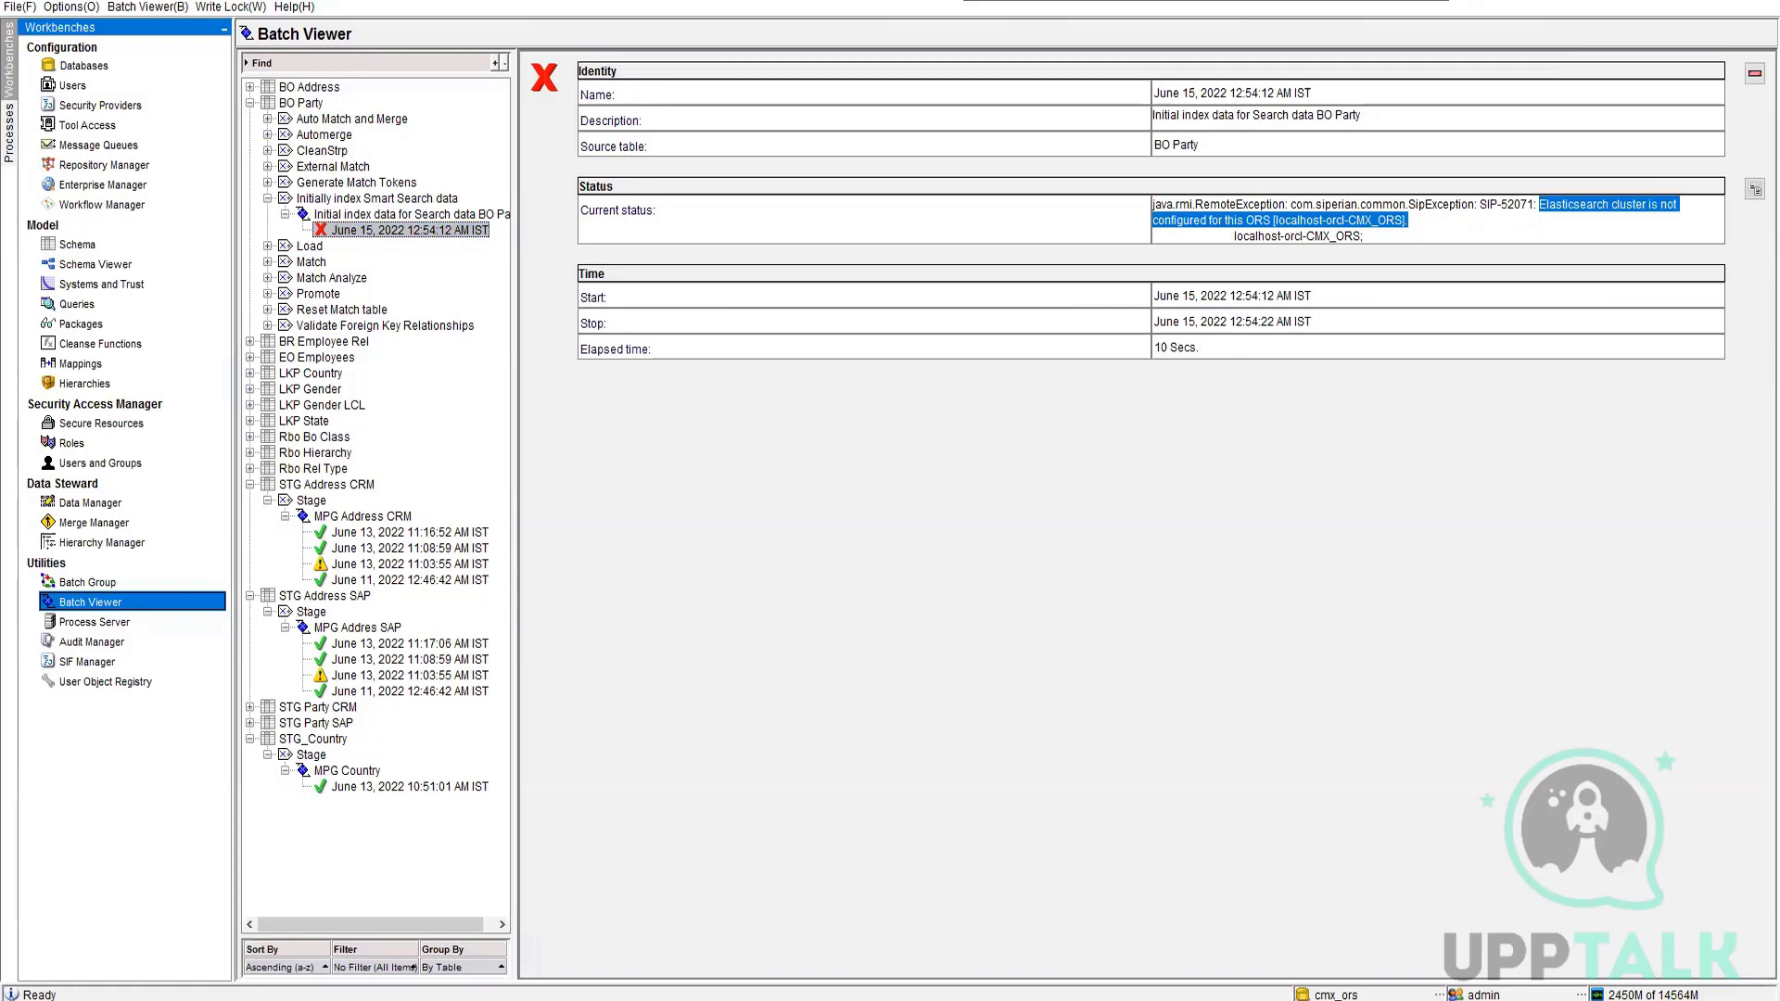
Switch back to the browser and open the MDM Provisioning Tool login page in a new tab
left_click(353, 1000)
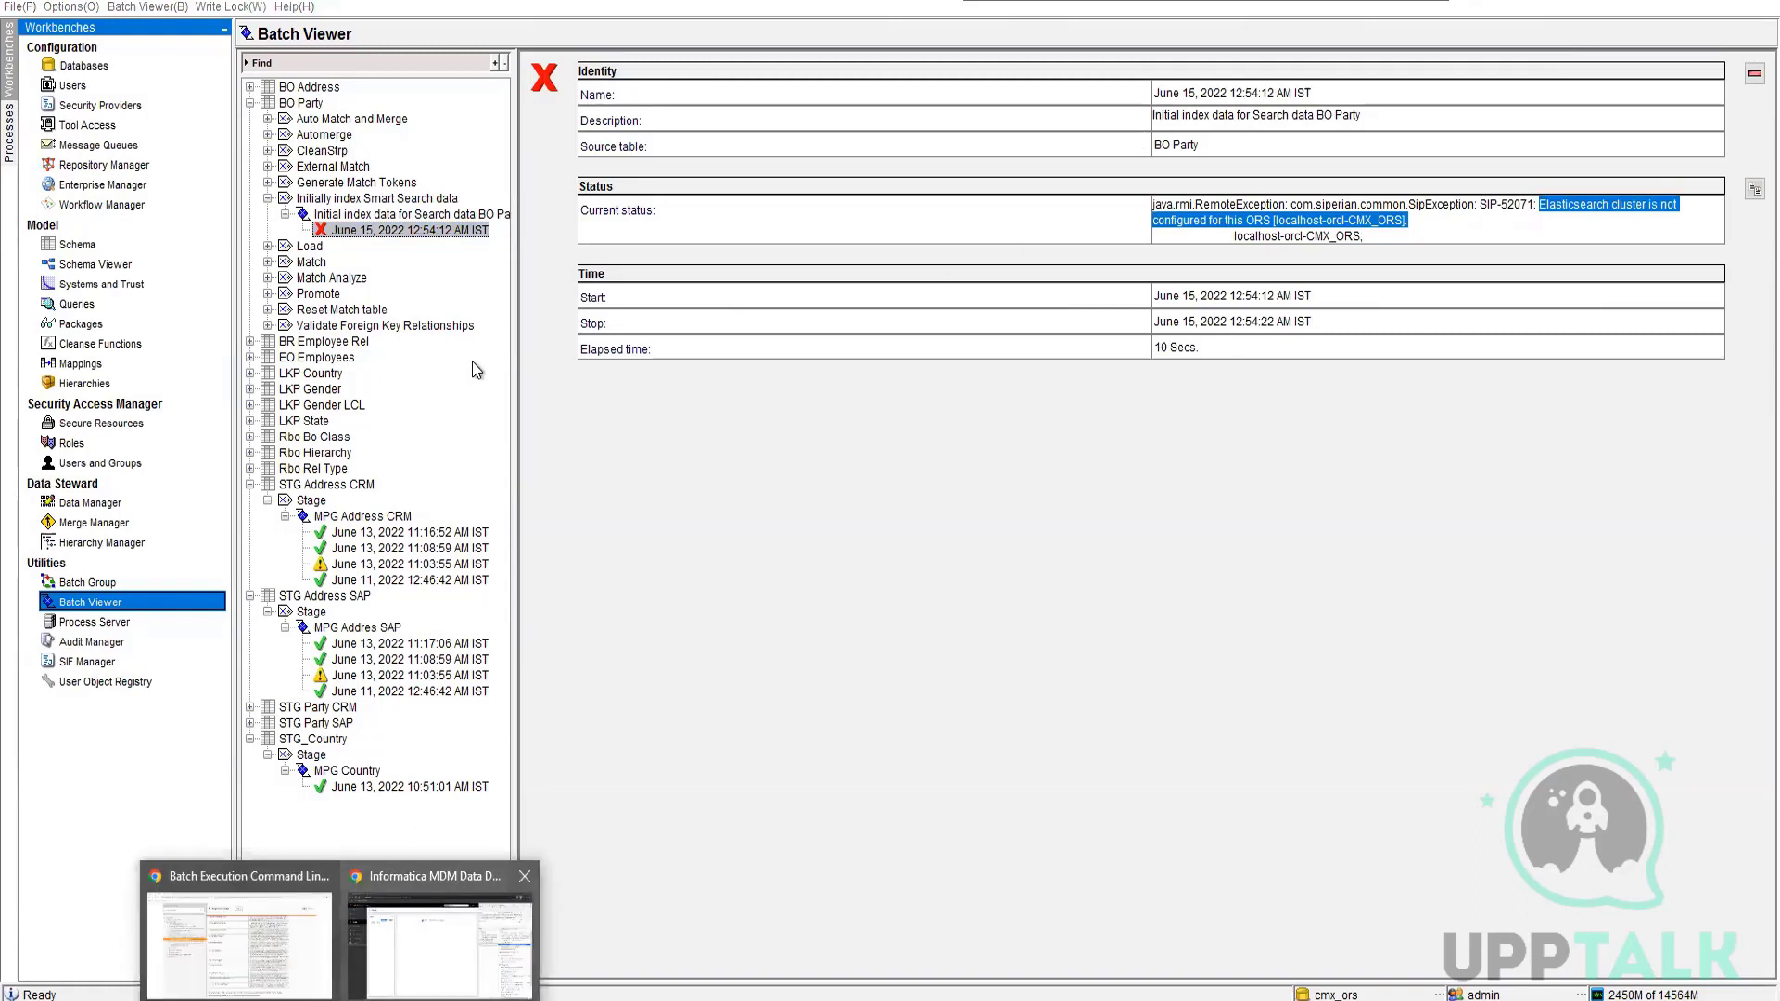
left_click(436, 941)
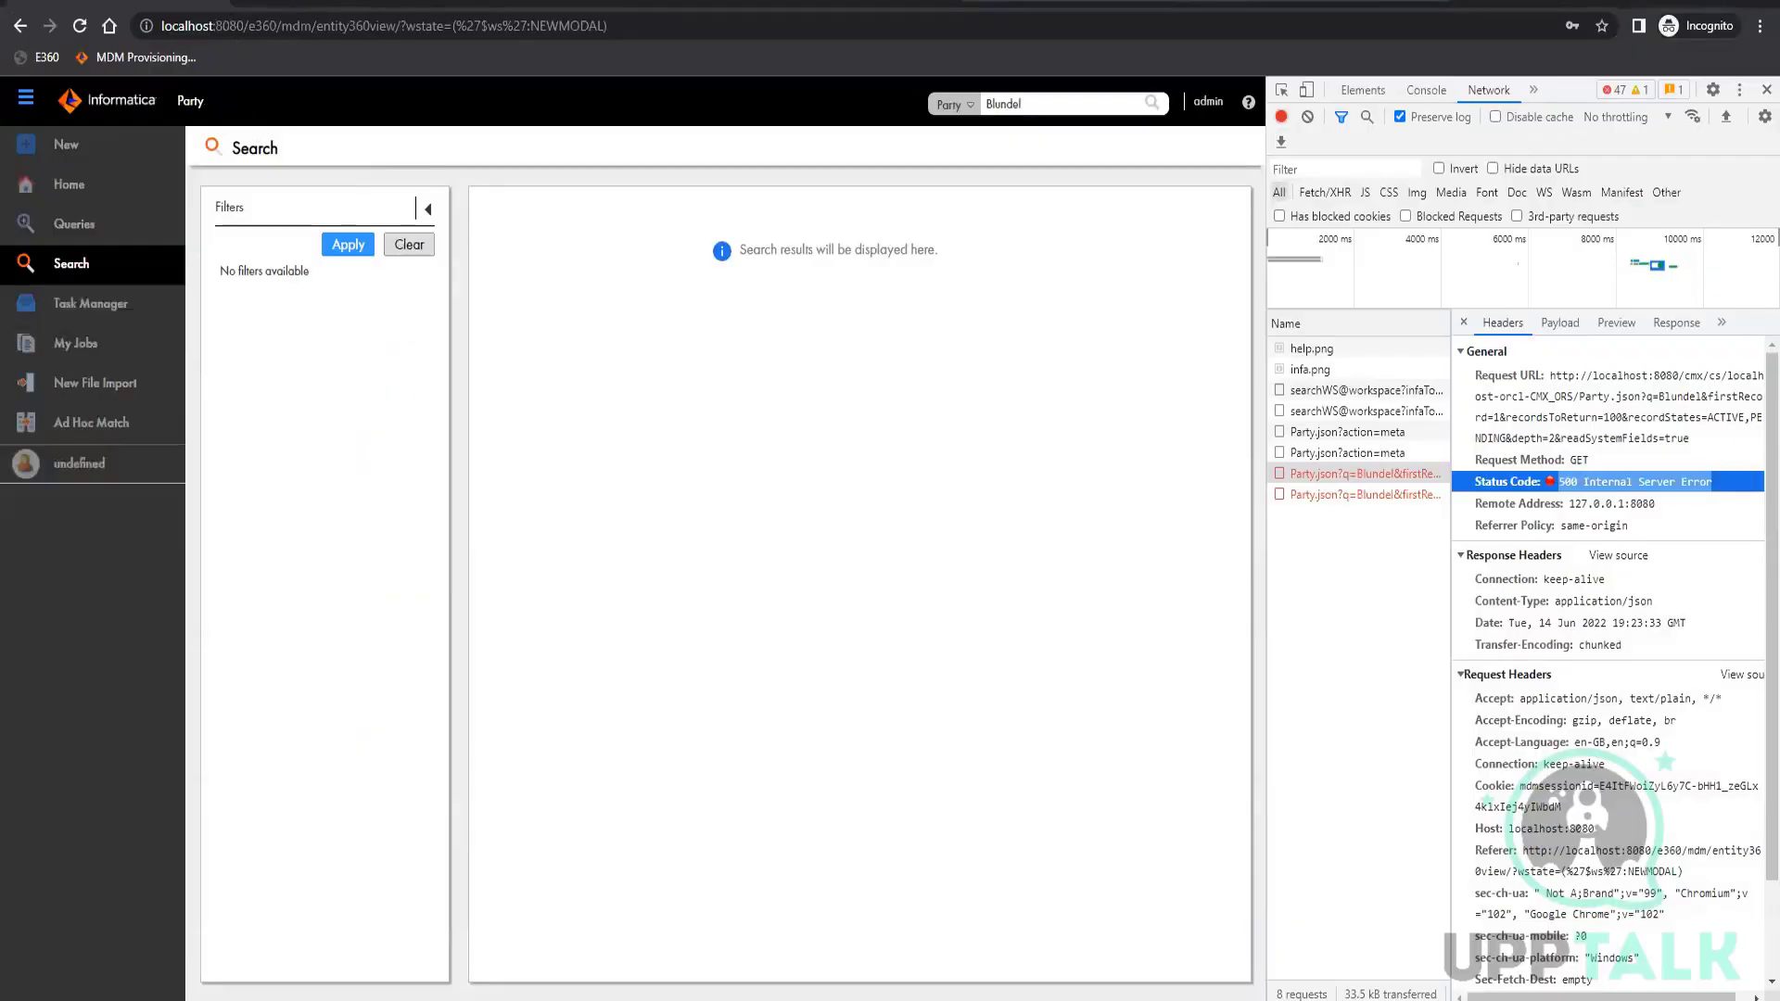
left_click(160, 54)
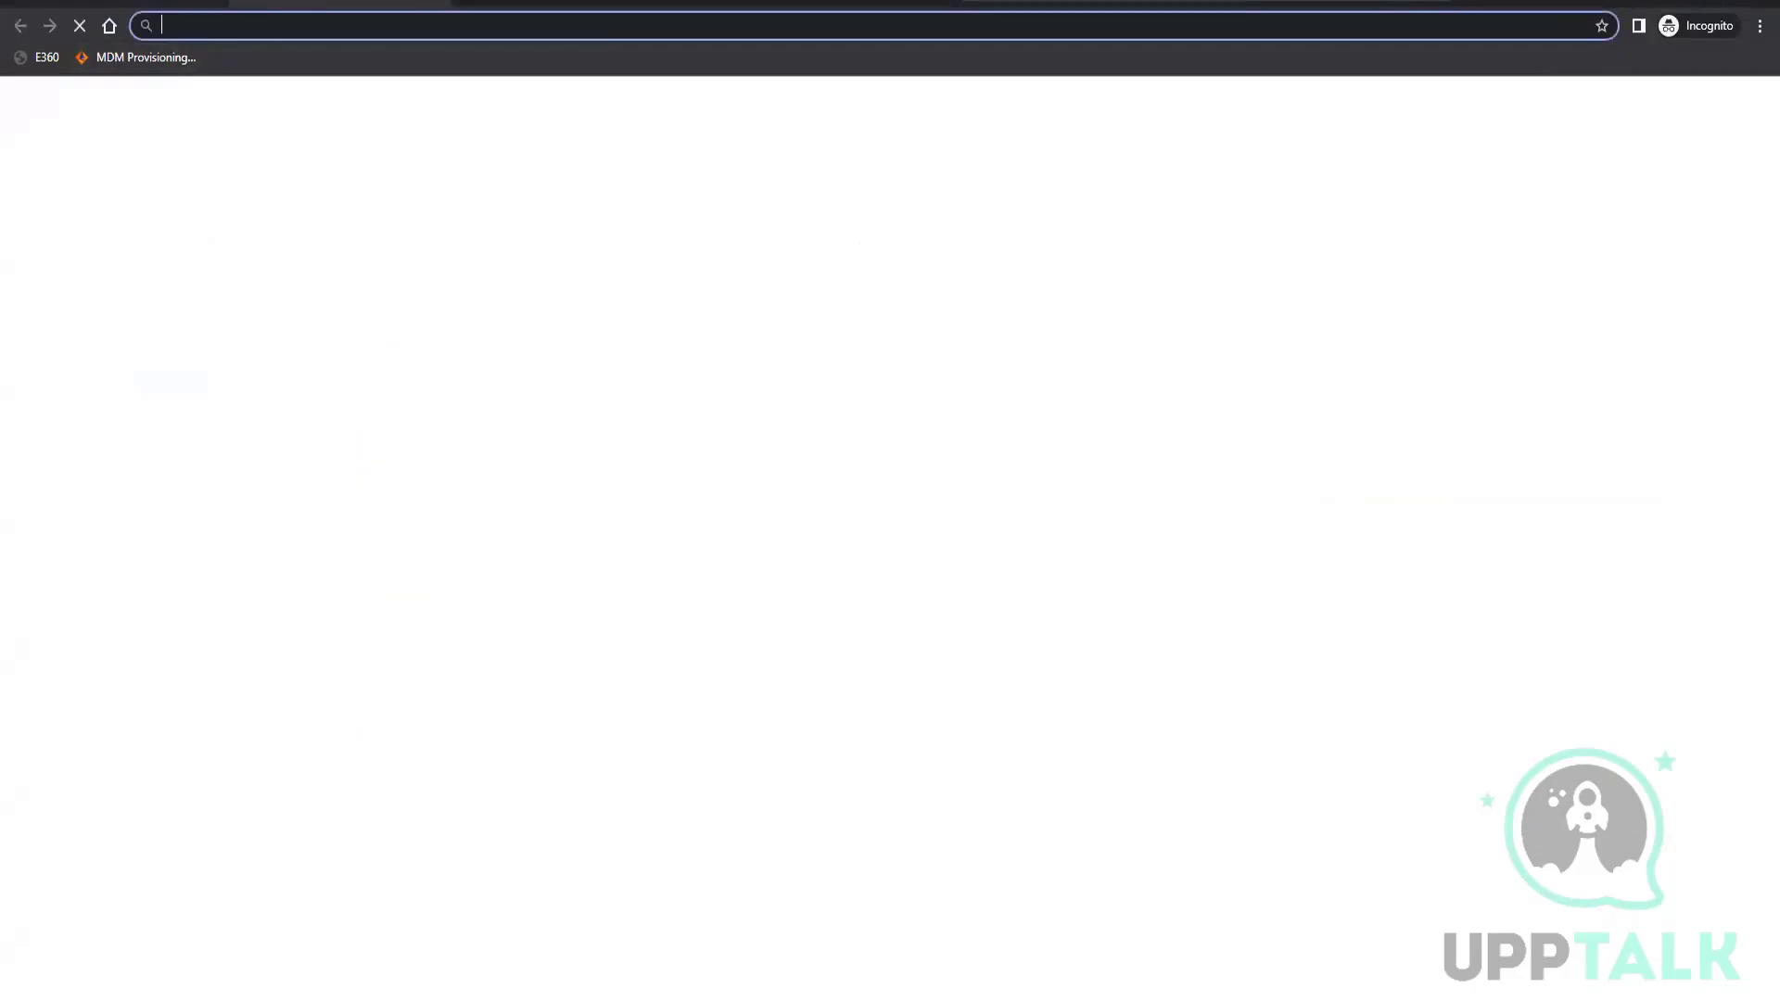
left_click(179, 58)
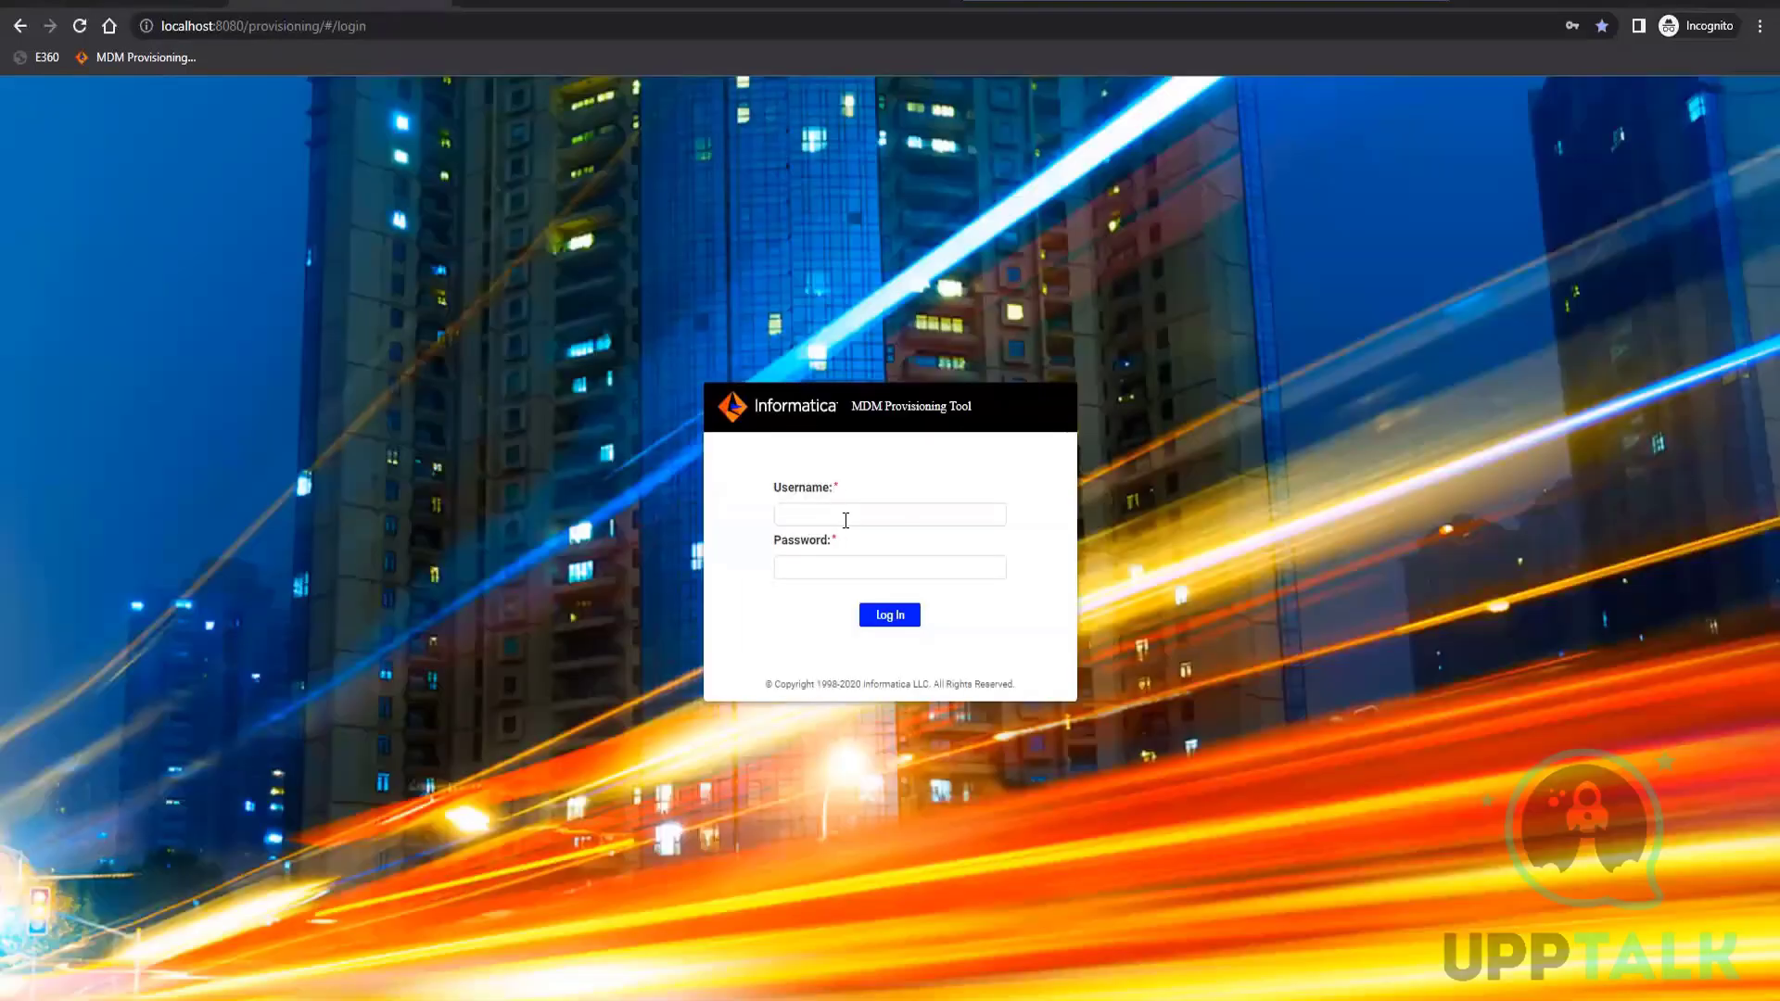
Log in to the Provisioning Tool as admin, entering the account password
left_click(846, 521)
type("admin")
key("Tab")
type("•••")
key("Return")
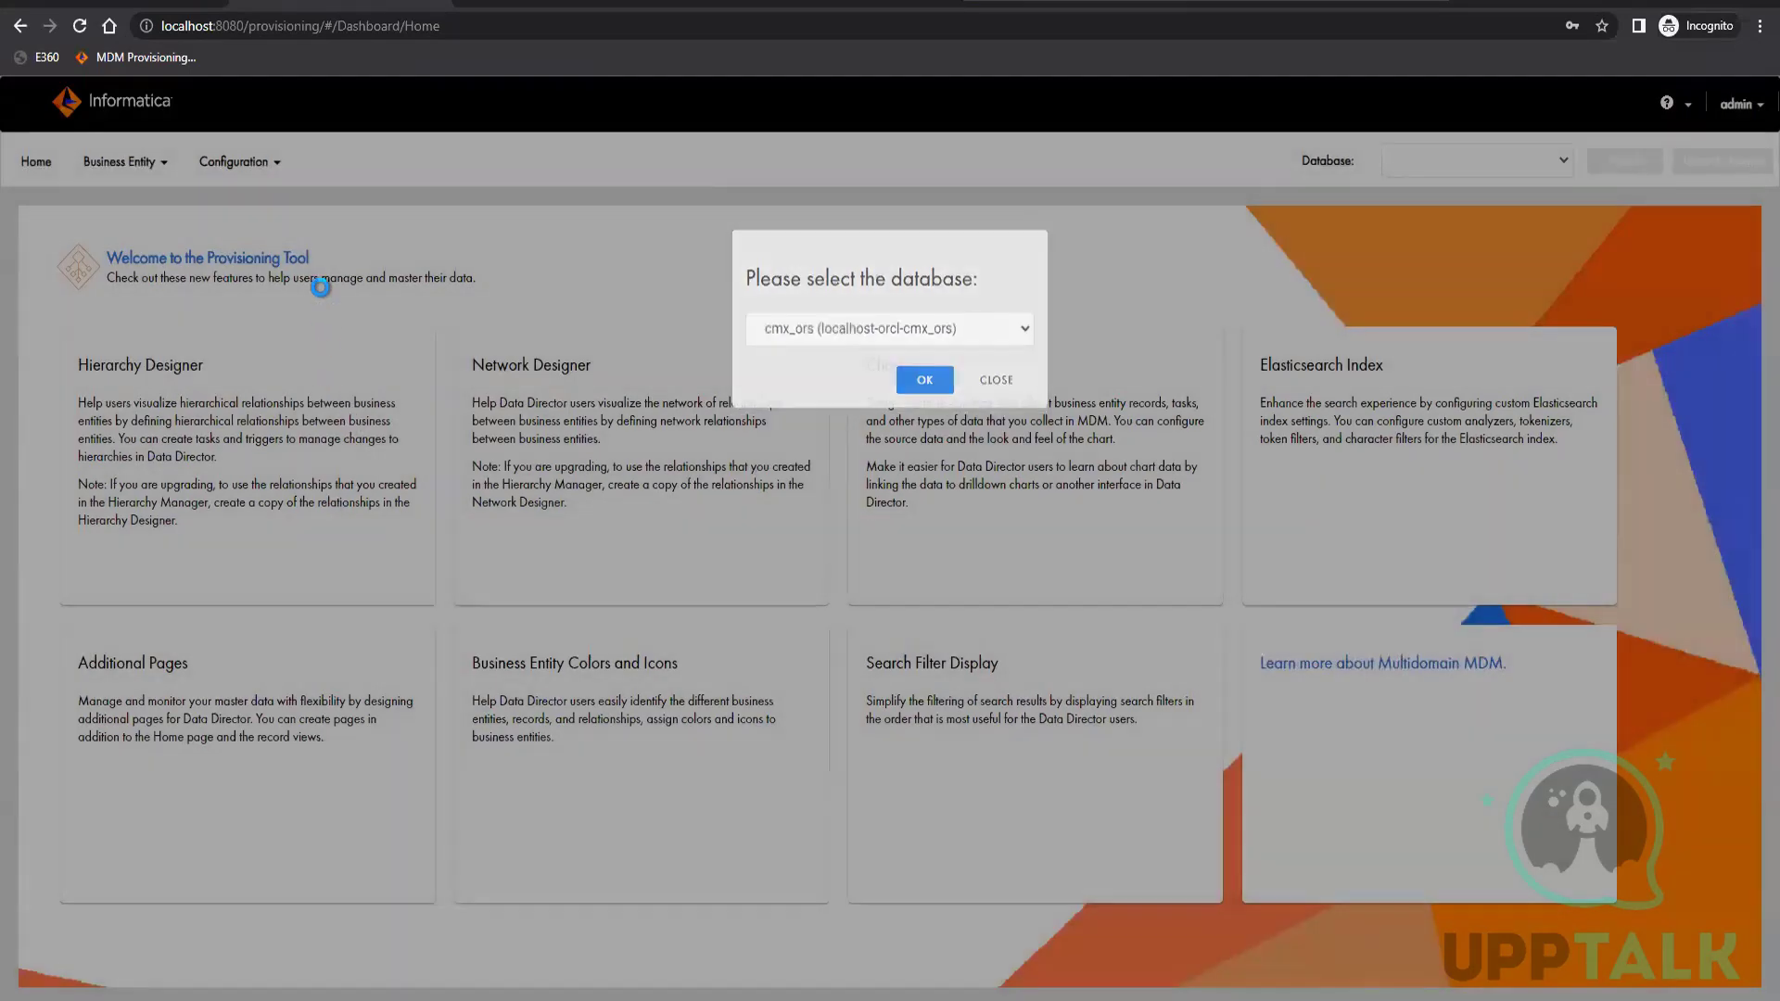
Use the cmx_ors database and open the Infrastructure Settings configuration page
left_click(246, 188)
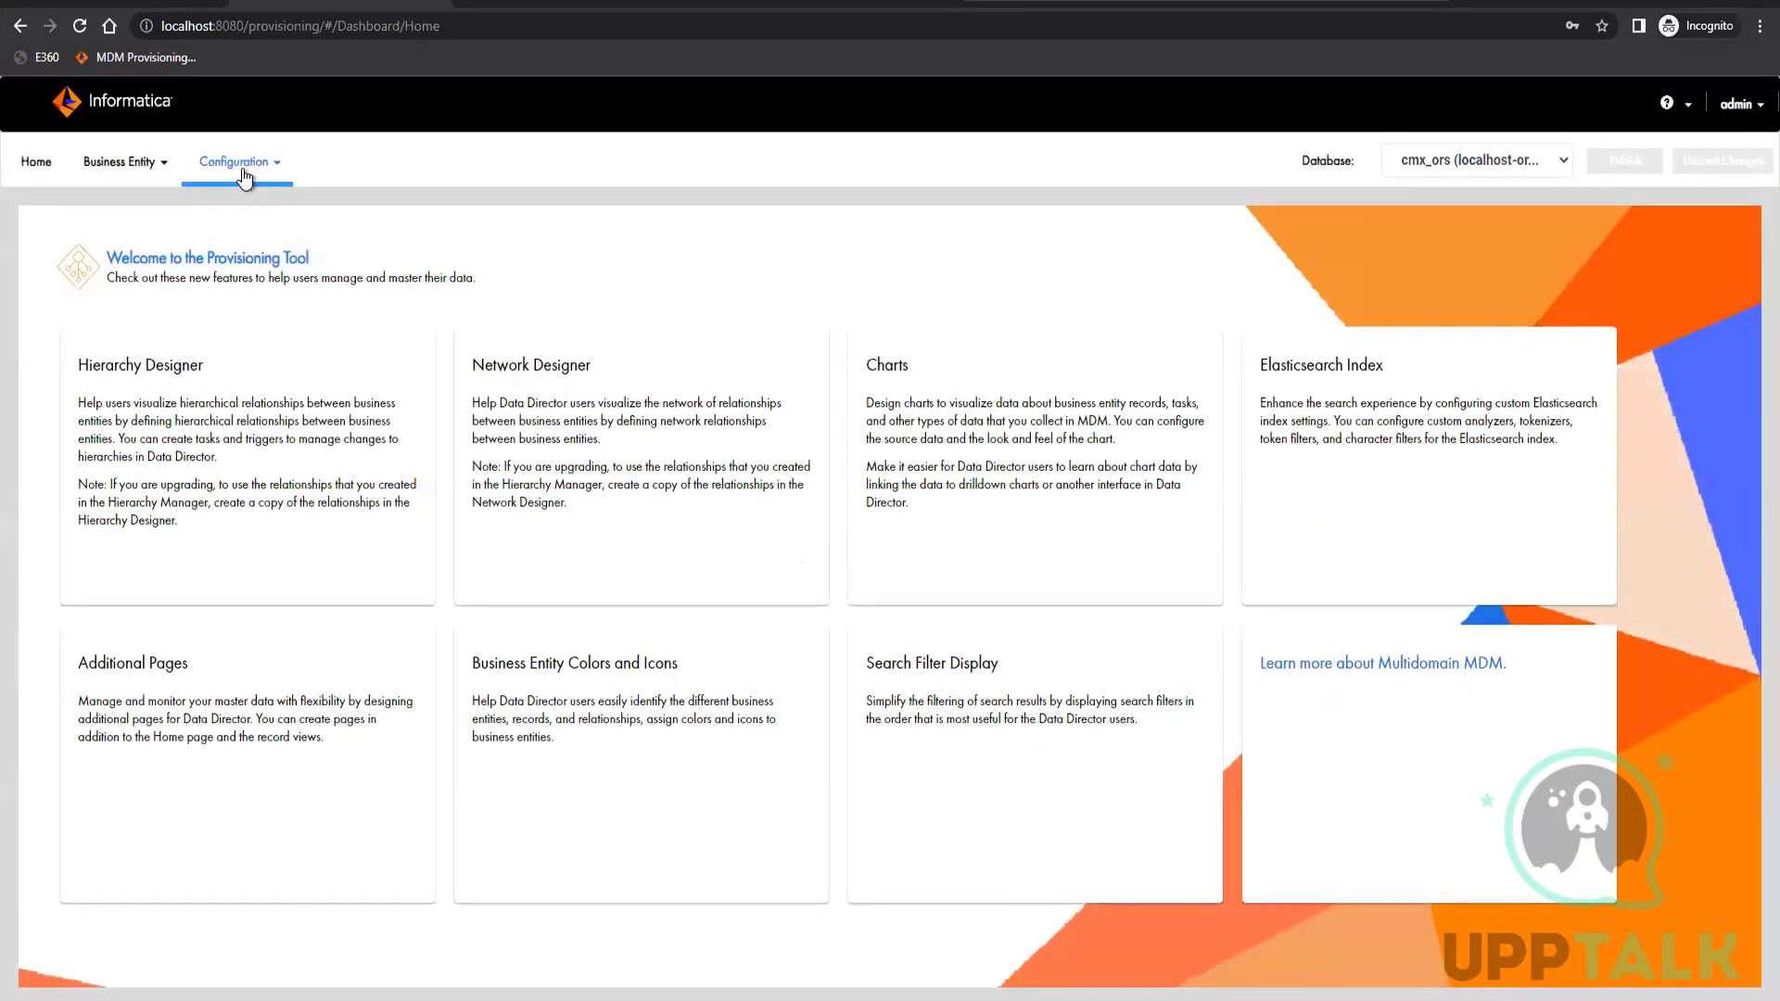
left_click(239, 166)
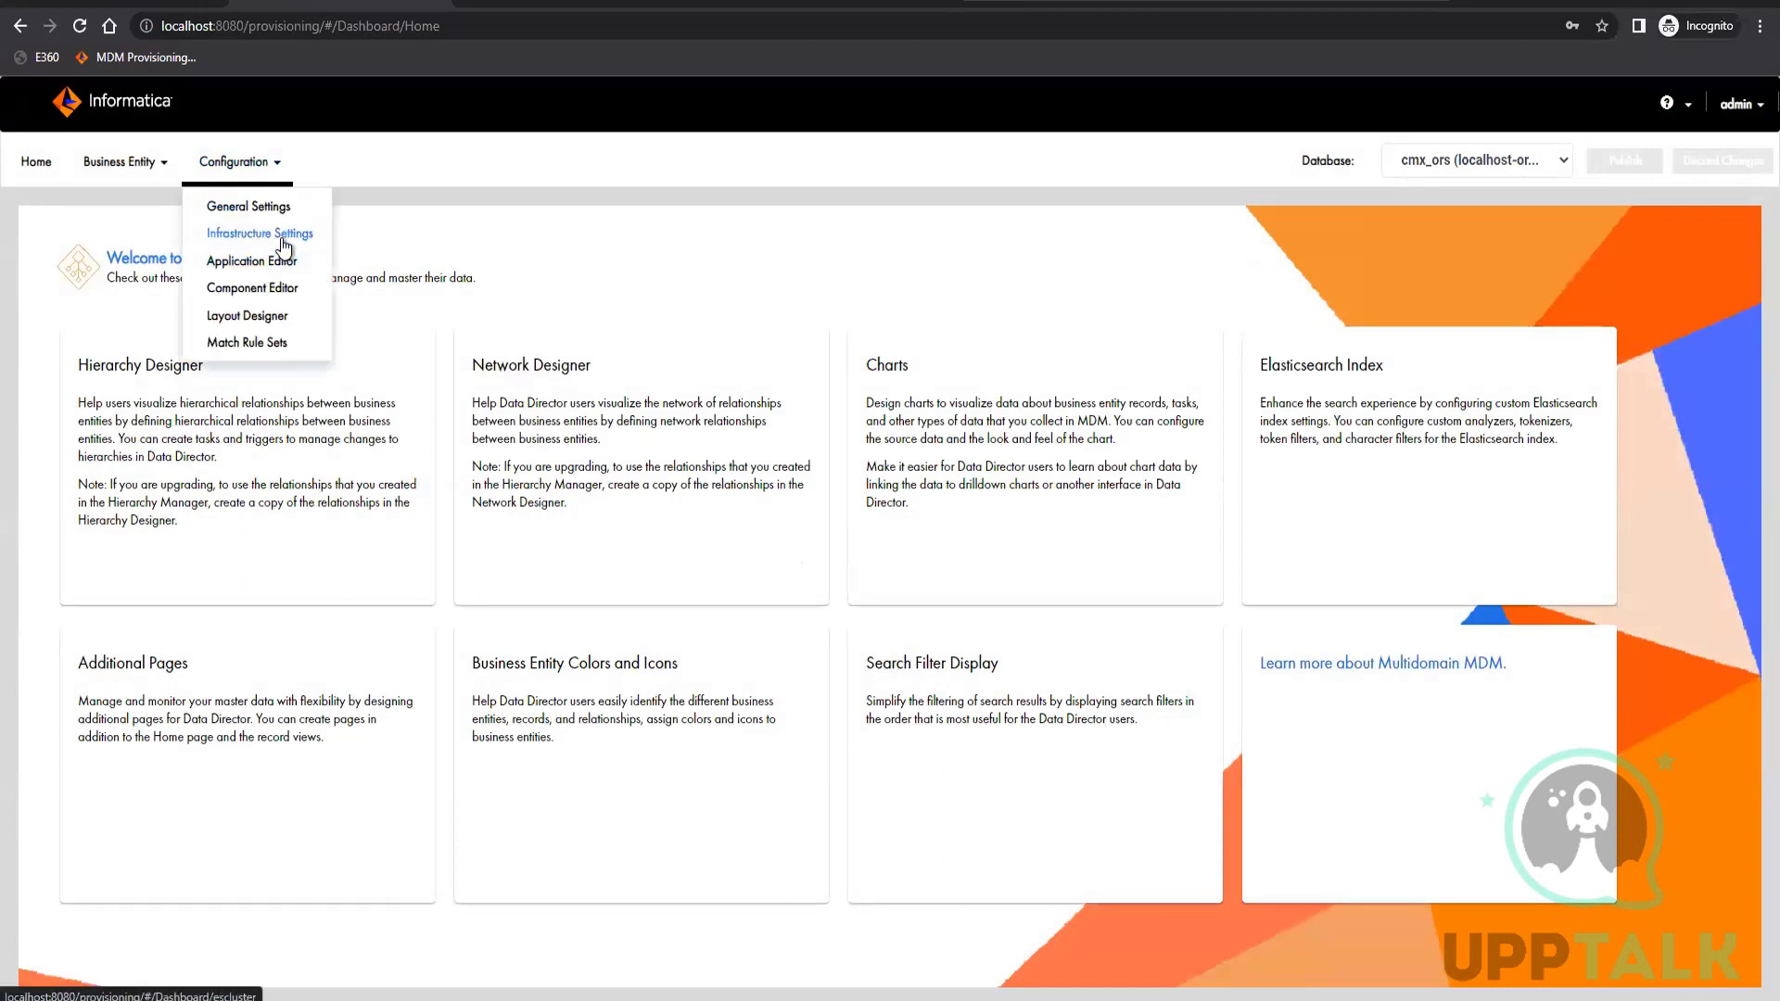
left_click(282, 237)
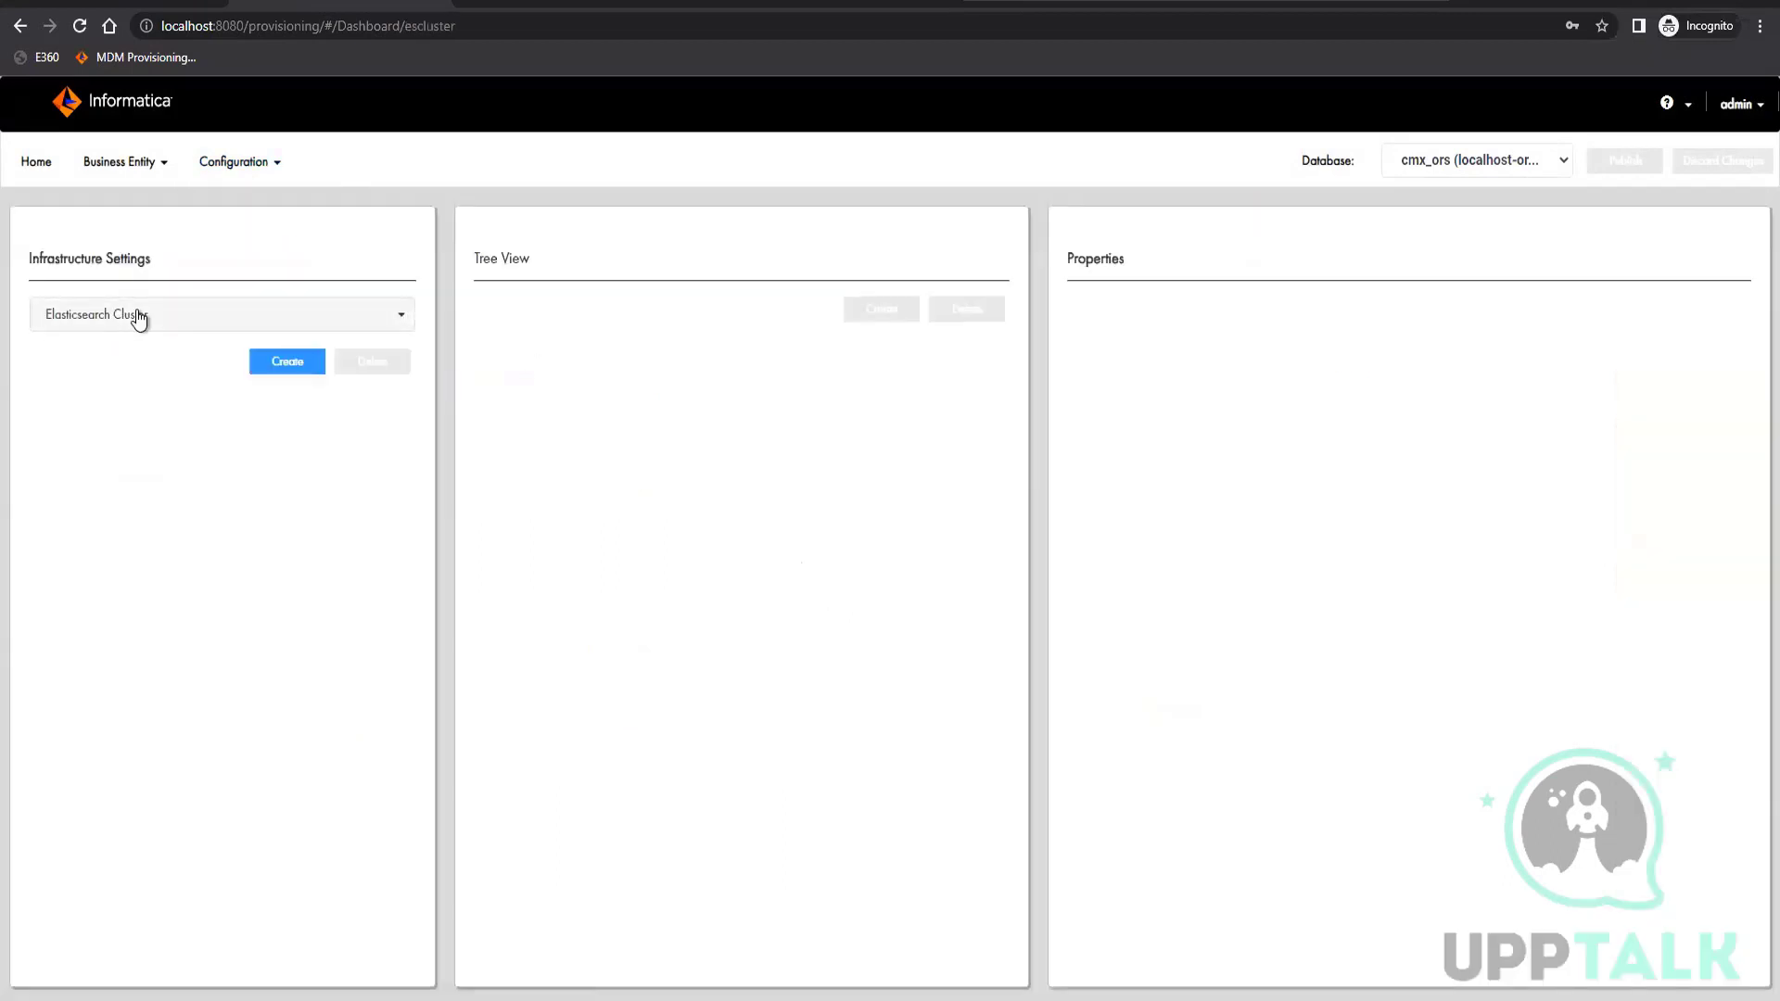
Create an Elasticsearch Cluster entry in the infrastructure settings and apply it
left_click(139, 317)
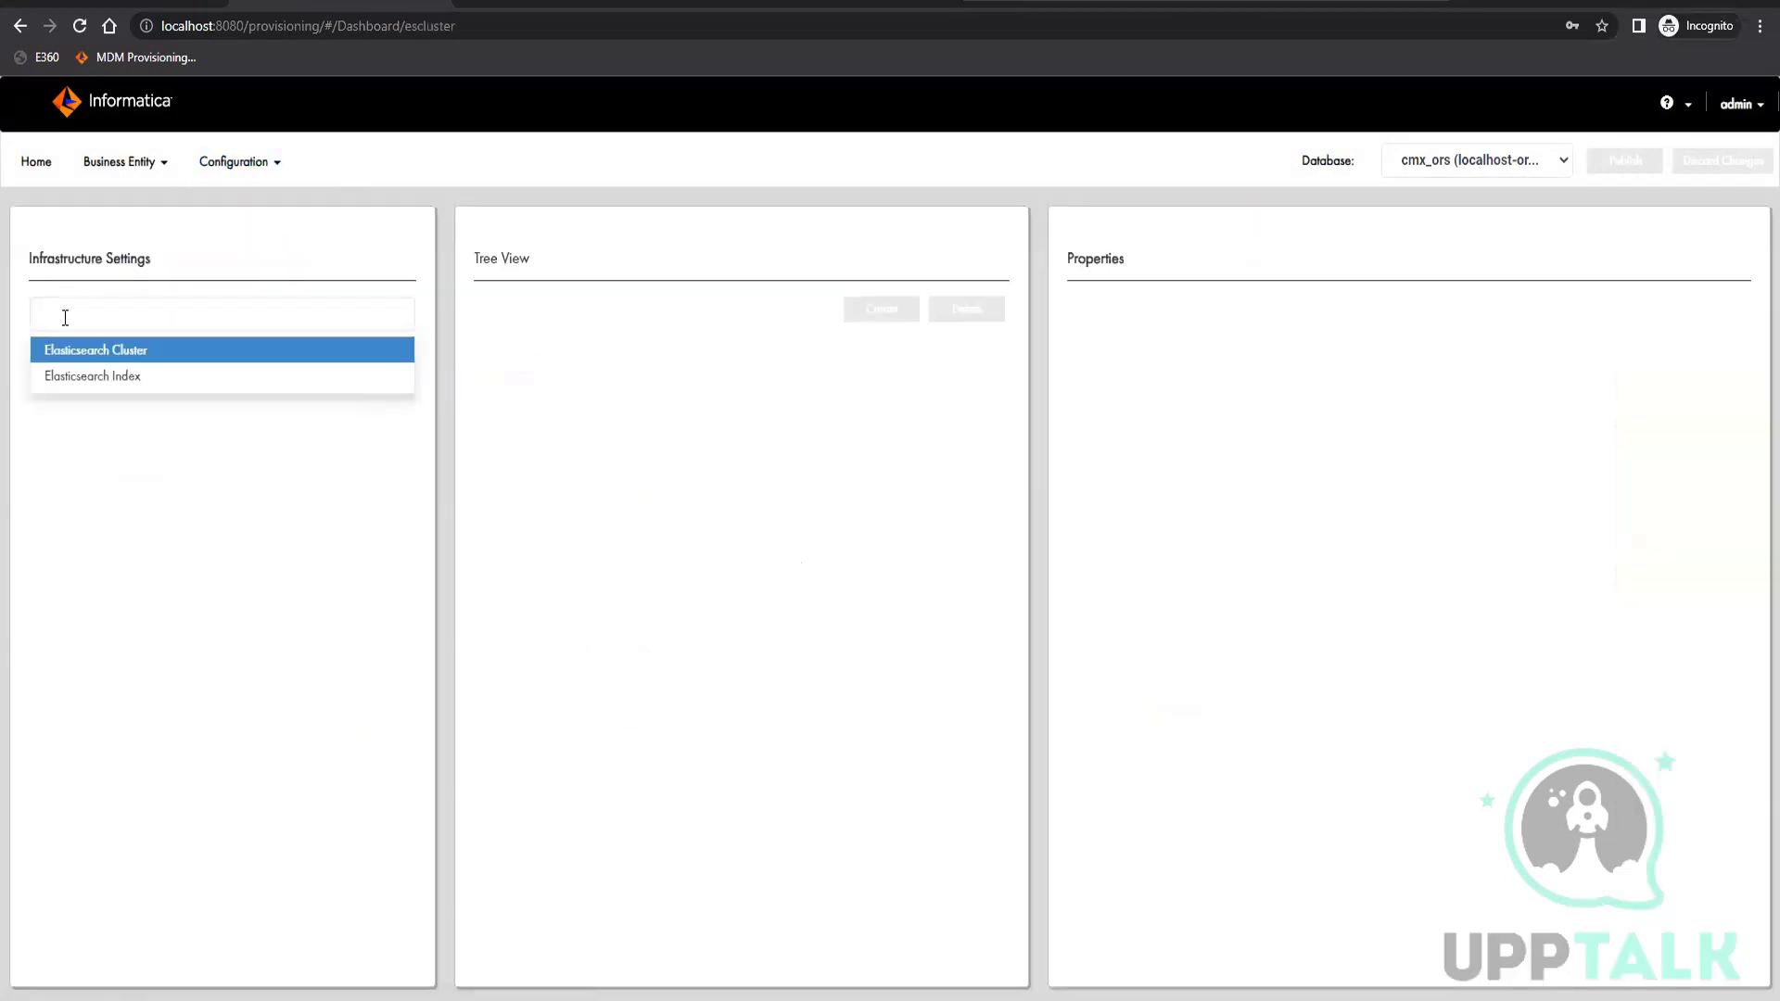
left_click(225, 484)
left_click(283, 364)
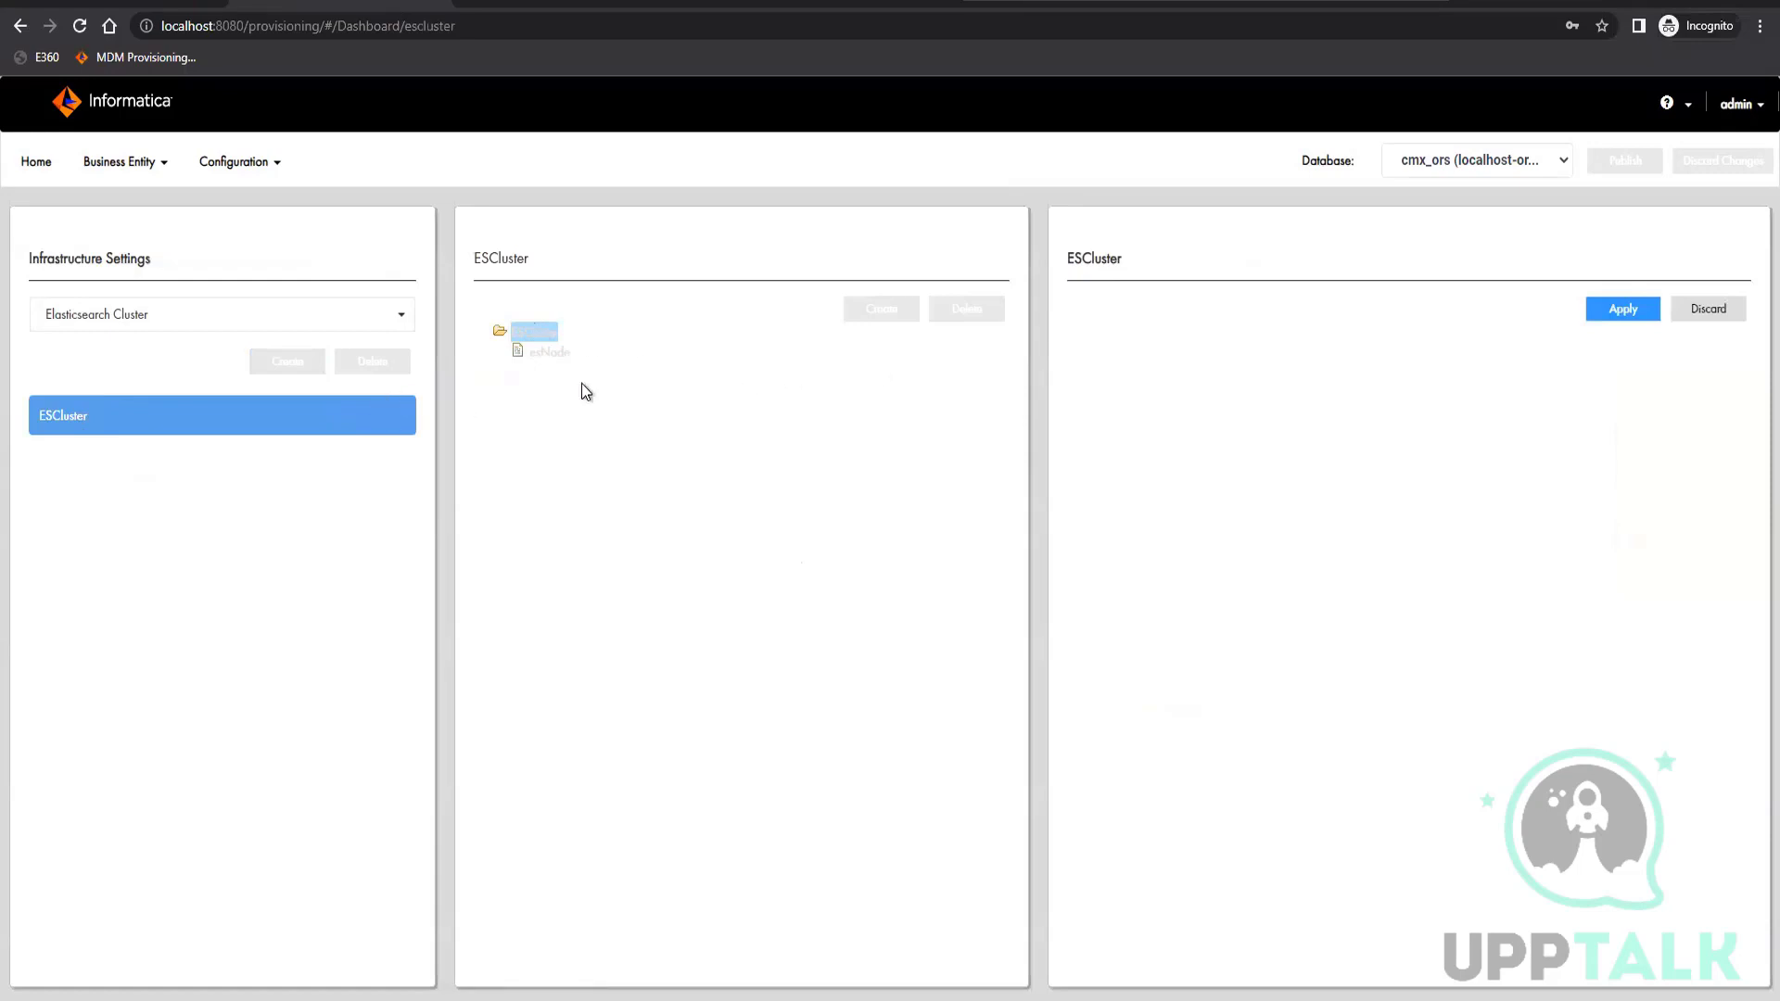
left_click(1618, 316)
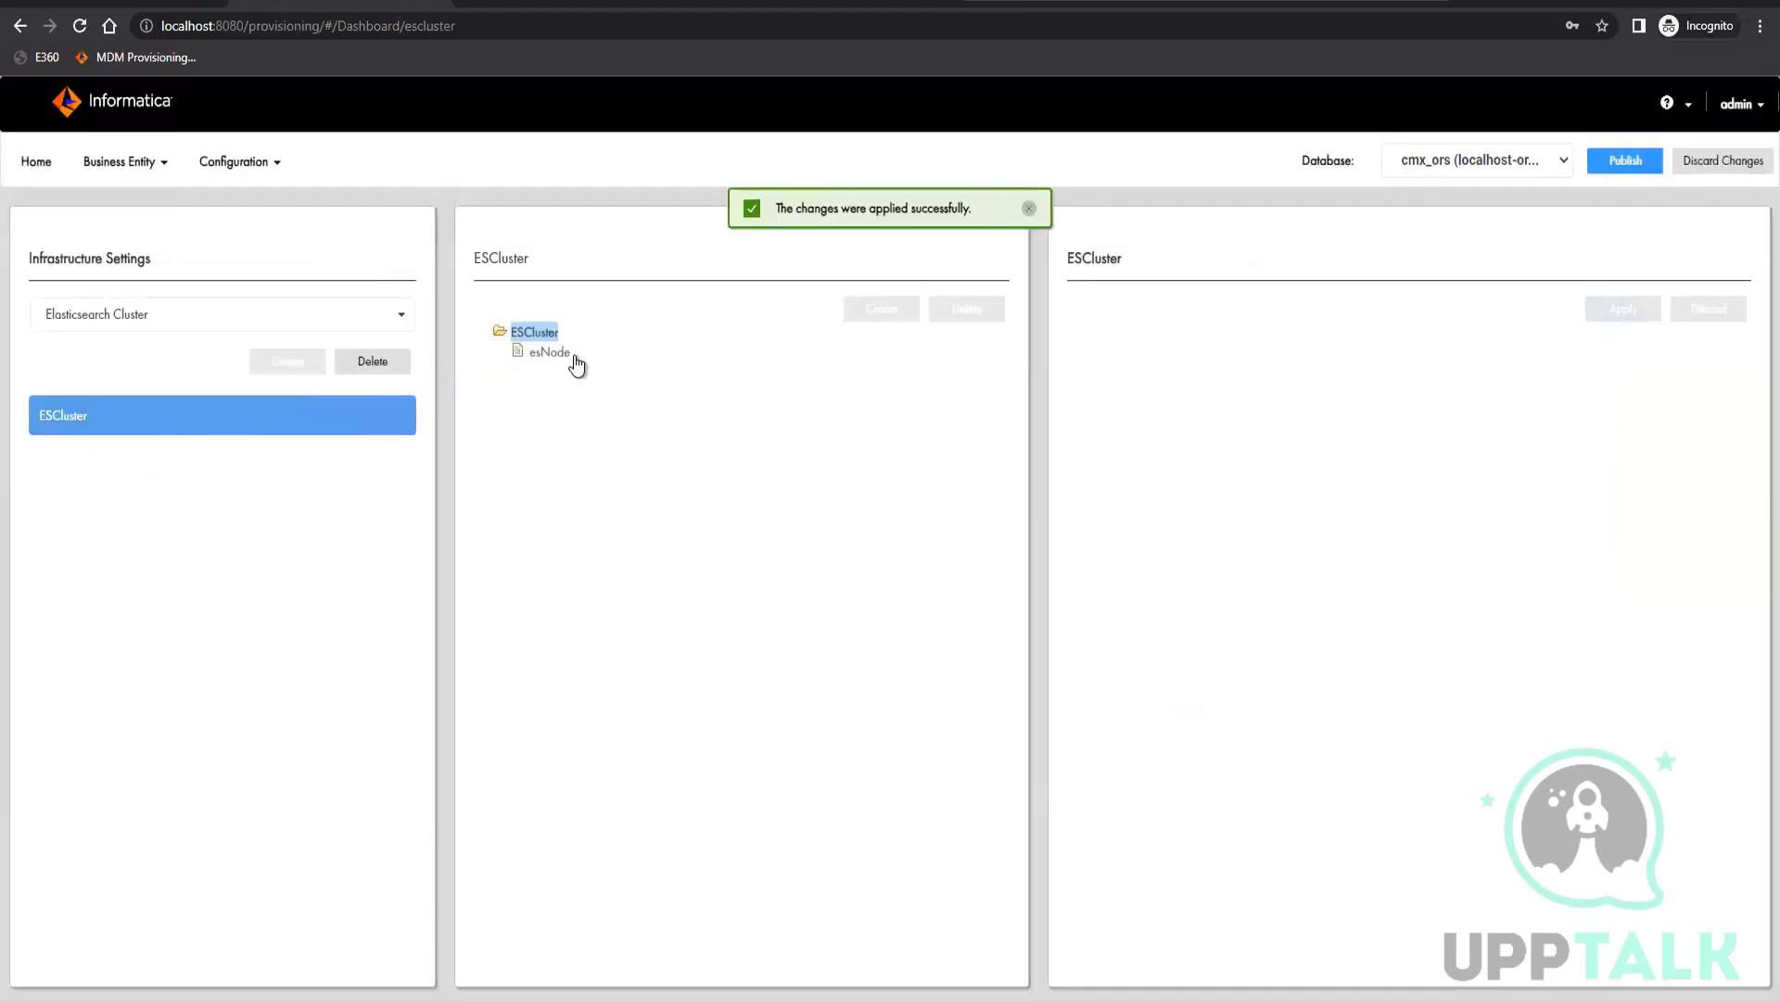
left_click(552, 353)
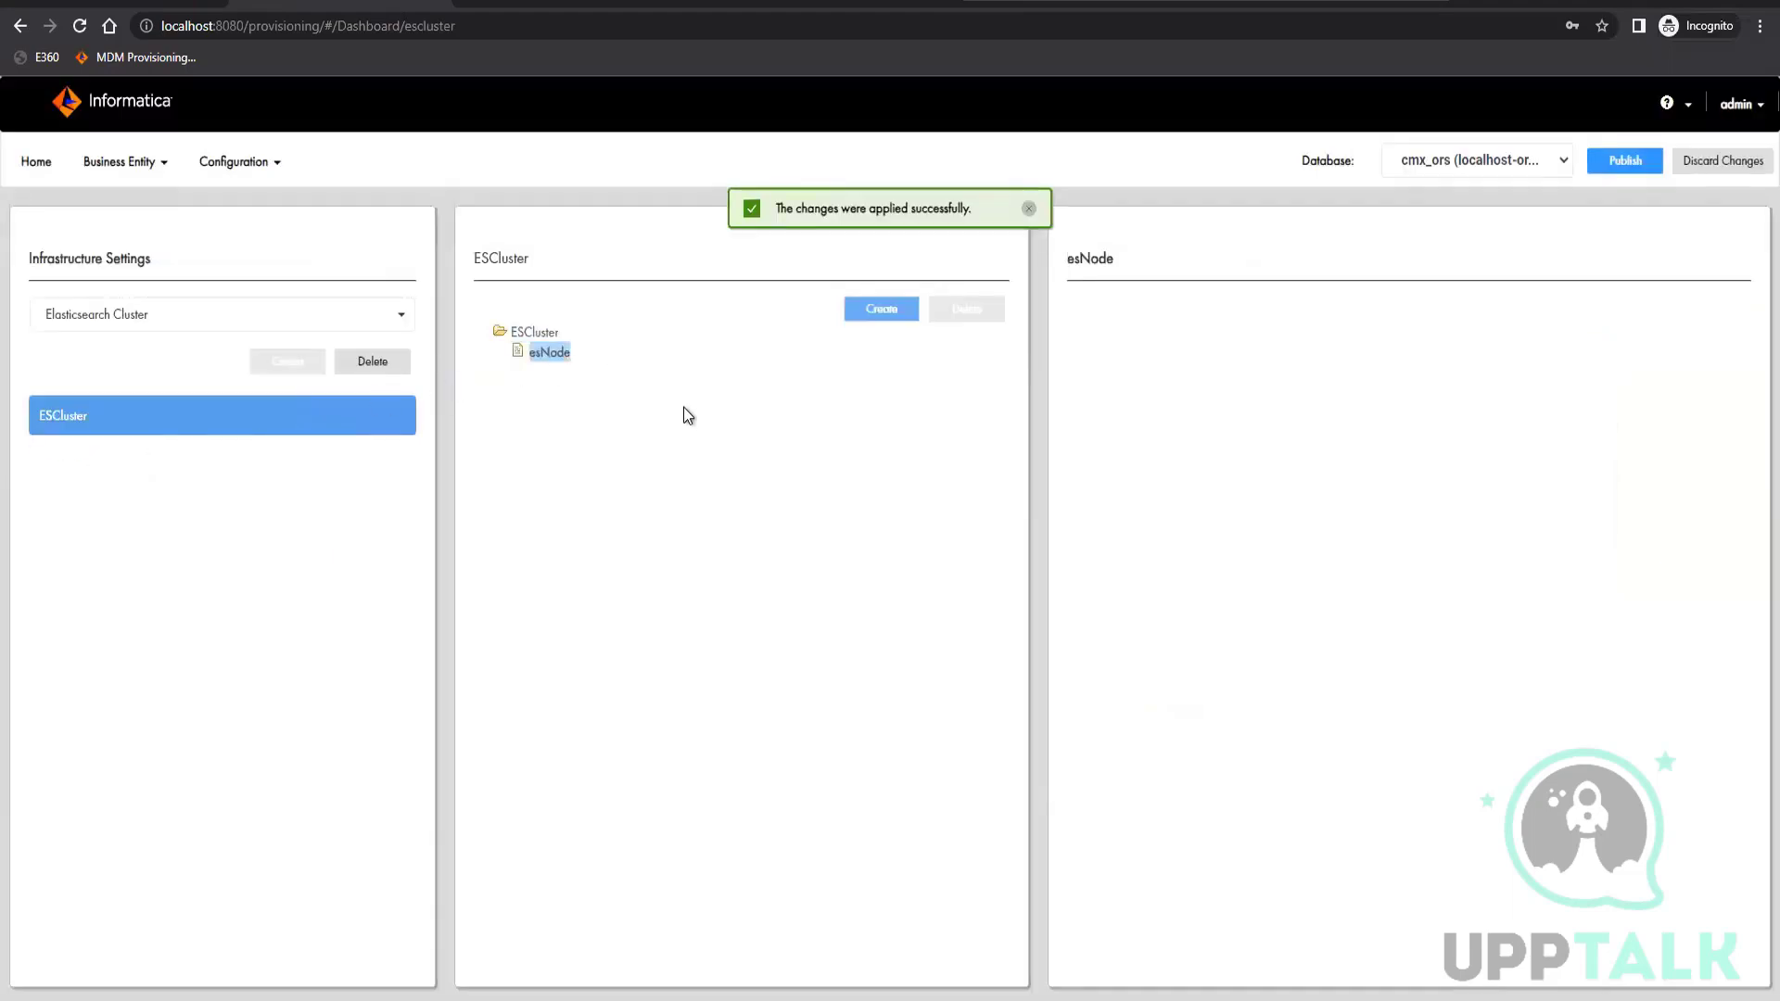
left_click(879, 311)
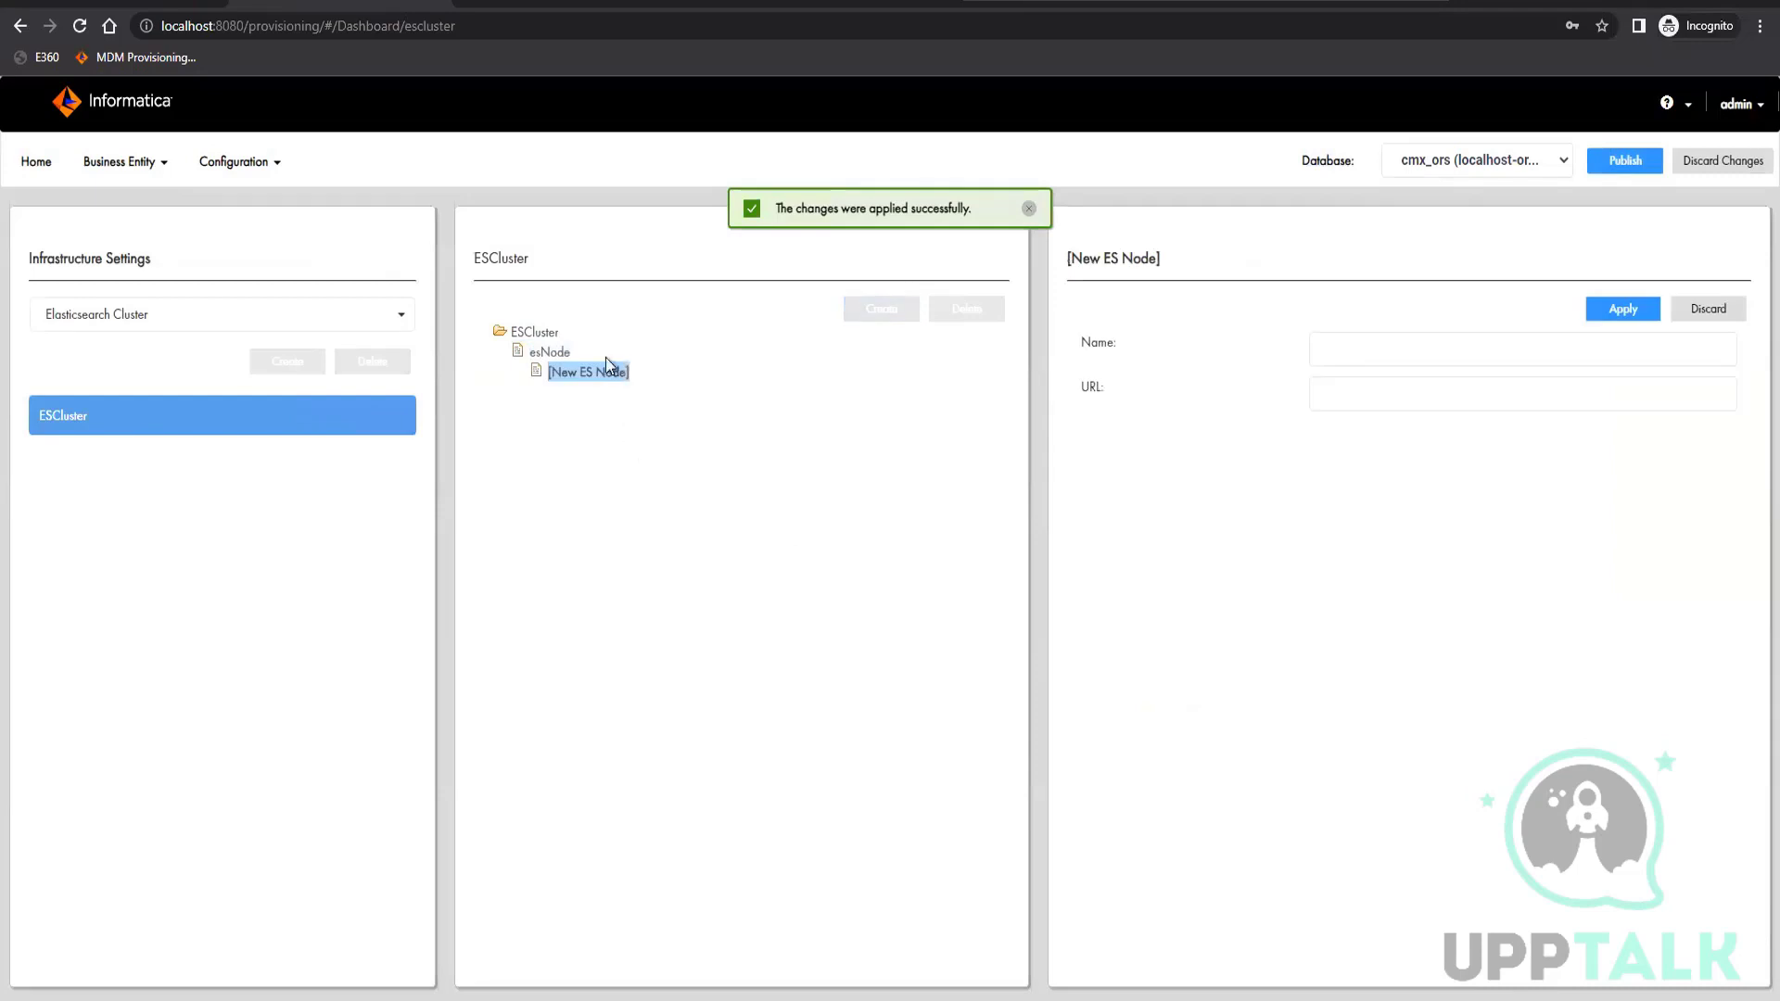
left_click(1395, 353)
left_click(1427, 399)
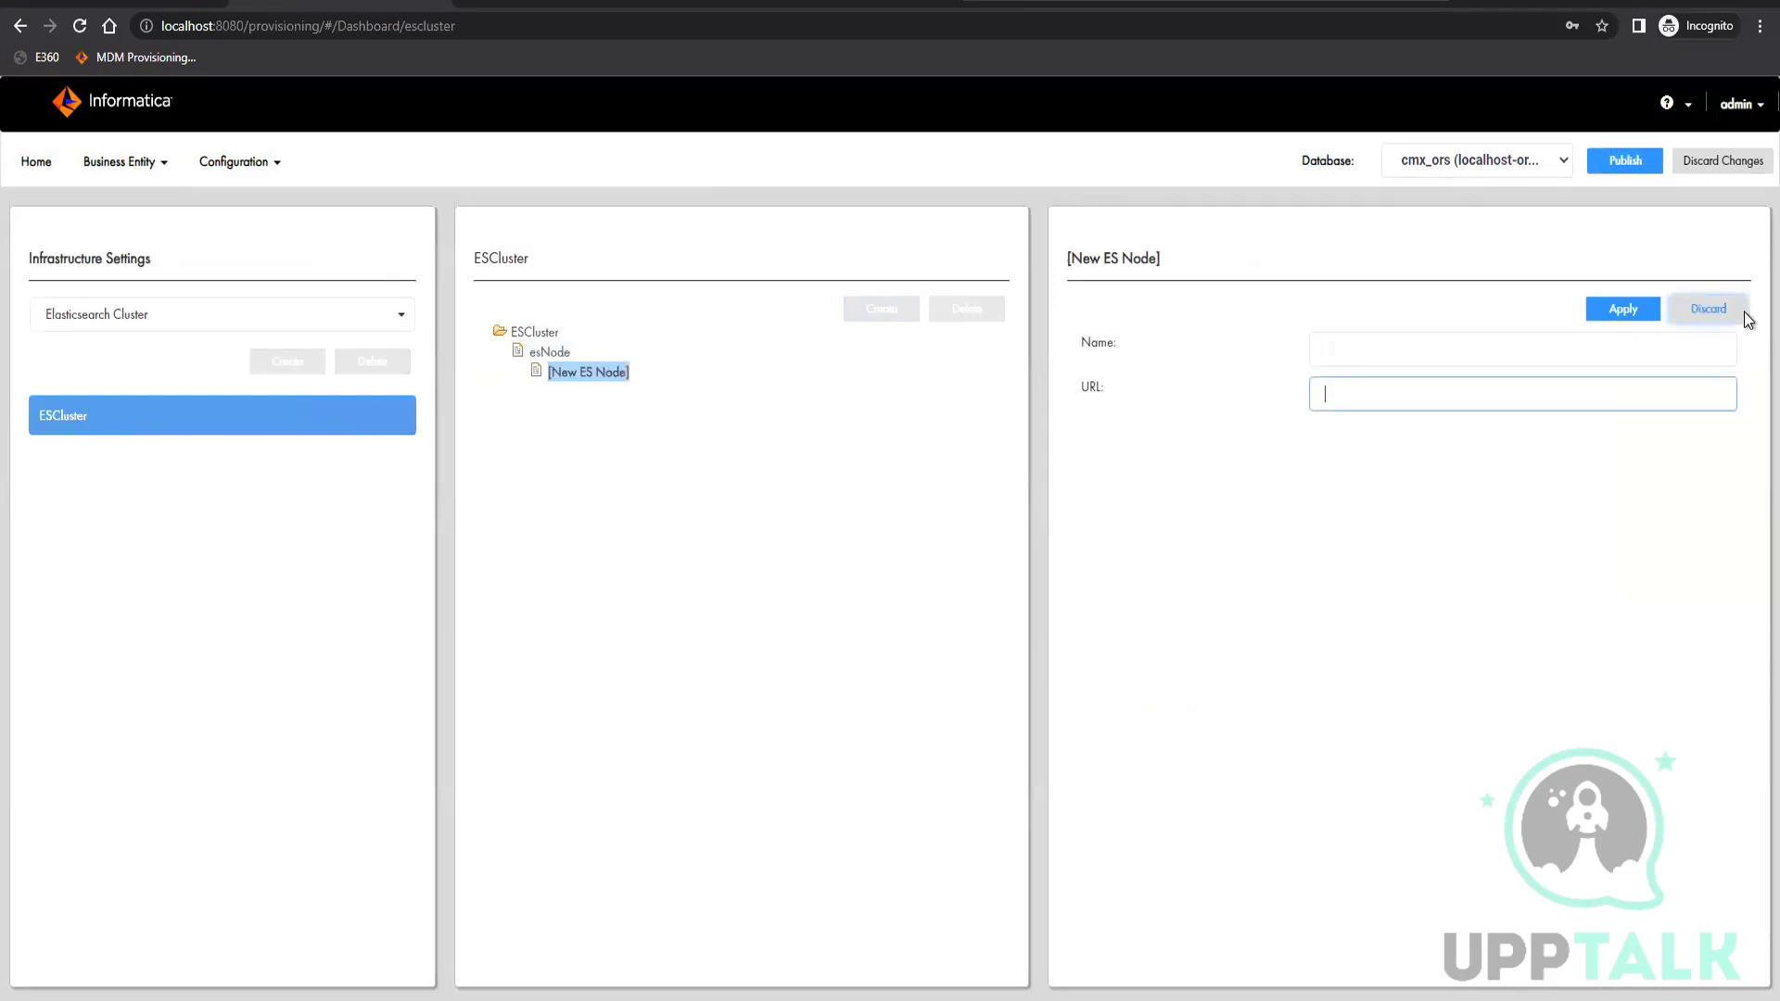
left_click(1709, 309)
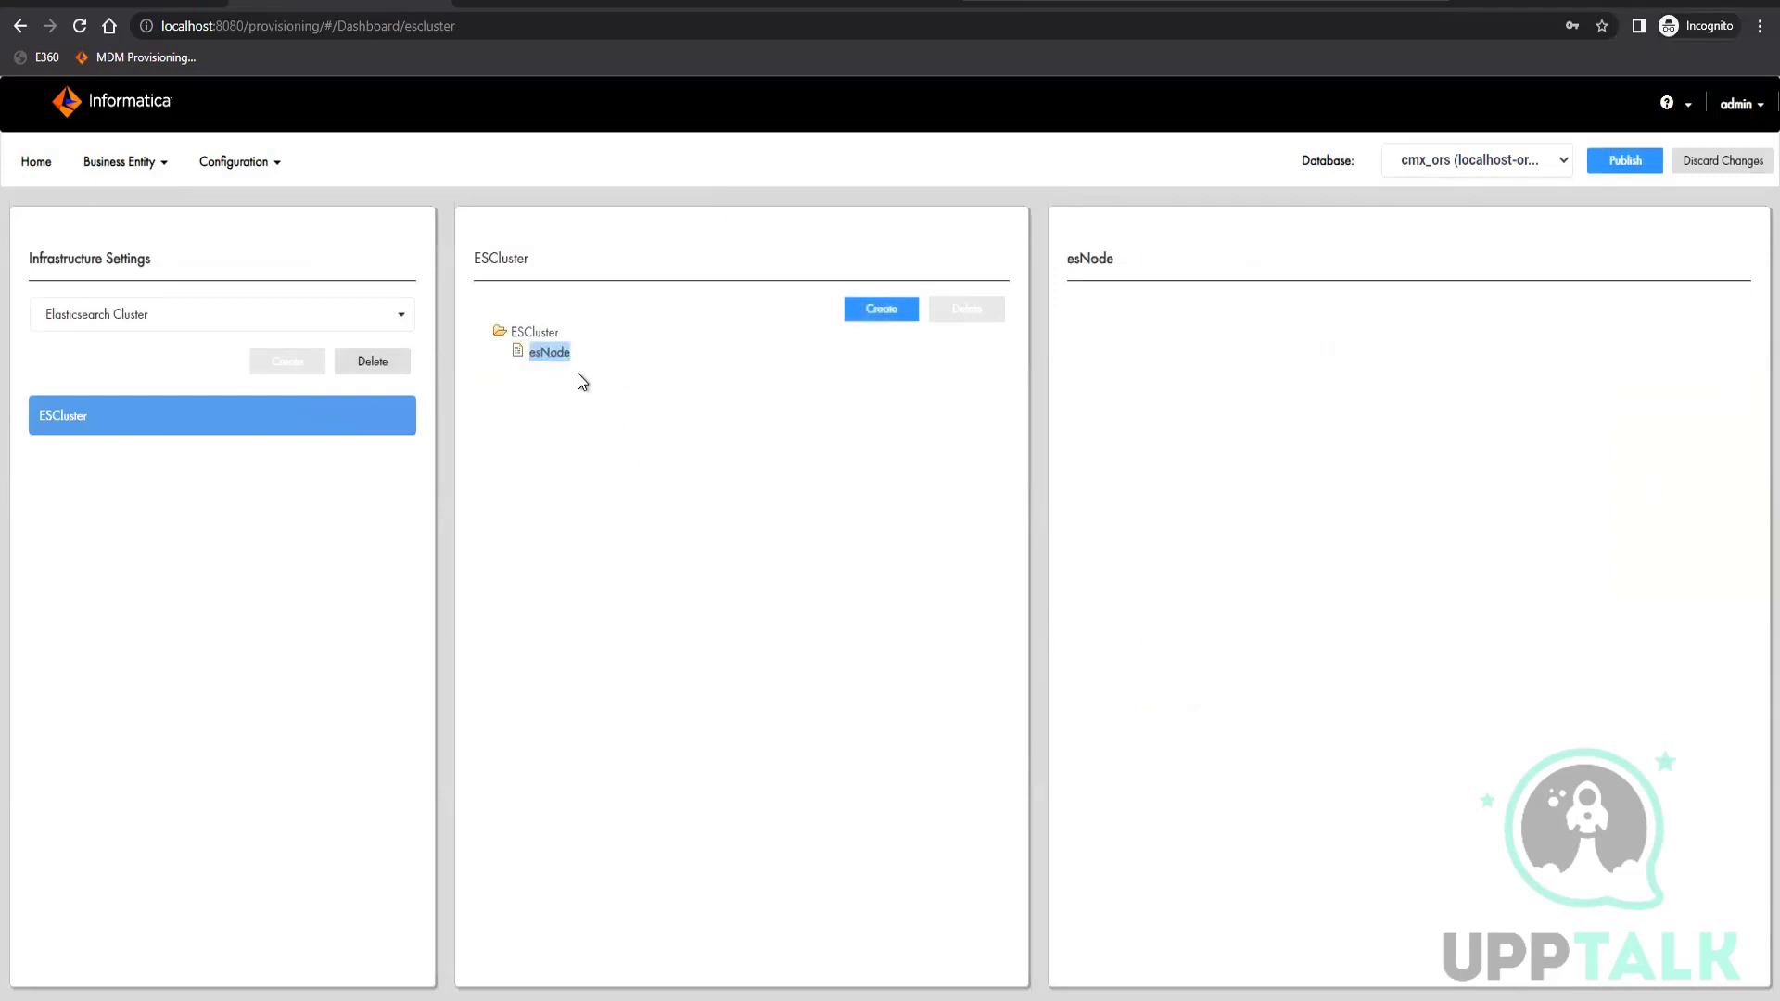
Publish the Elasticsearch cluster changes and open the Application Editor
left_click(1625, 160)
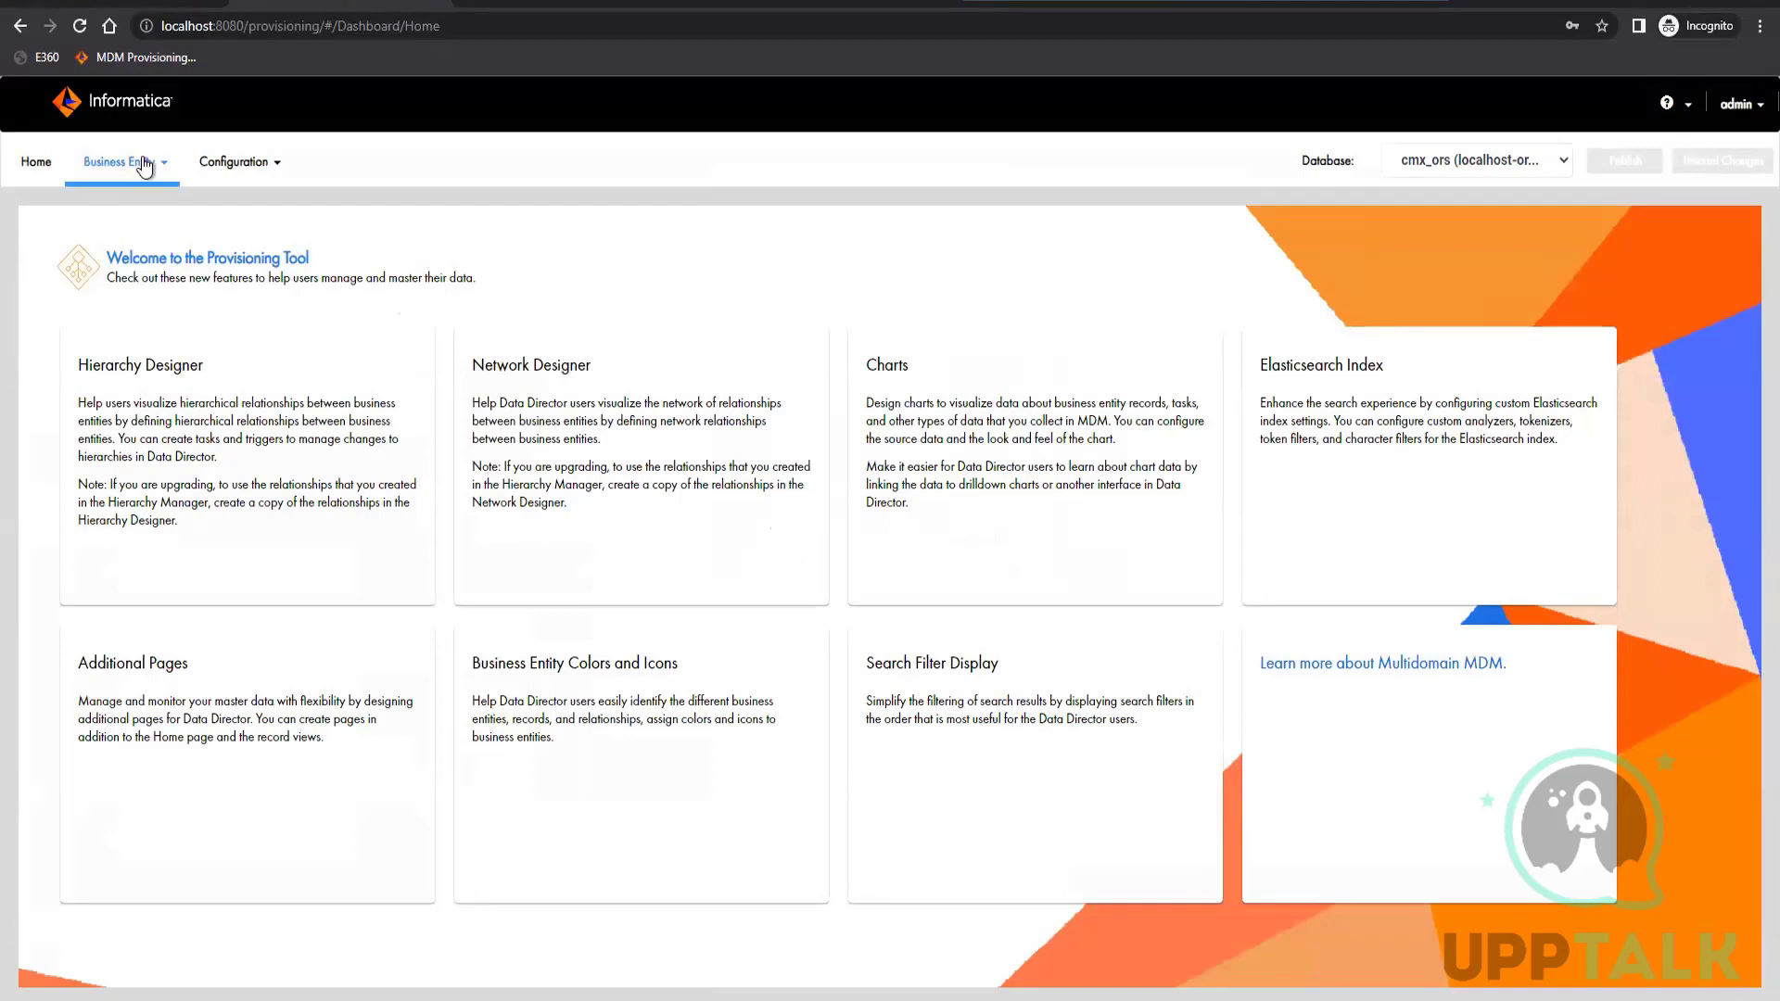
left_click(243, 167)
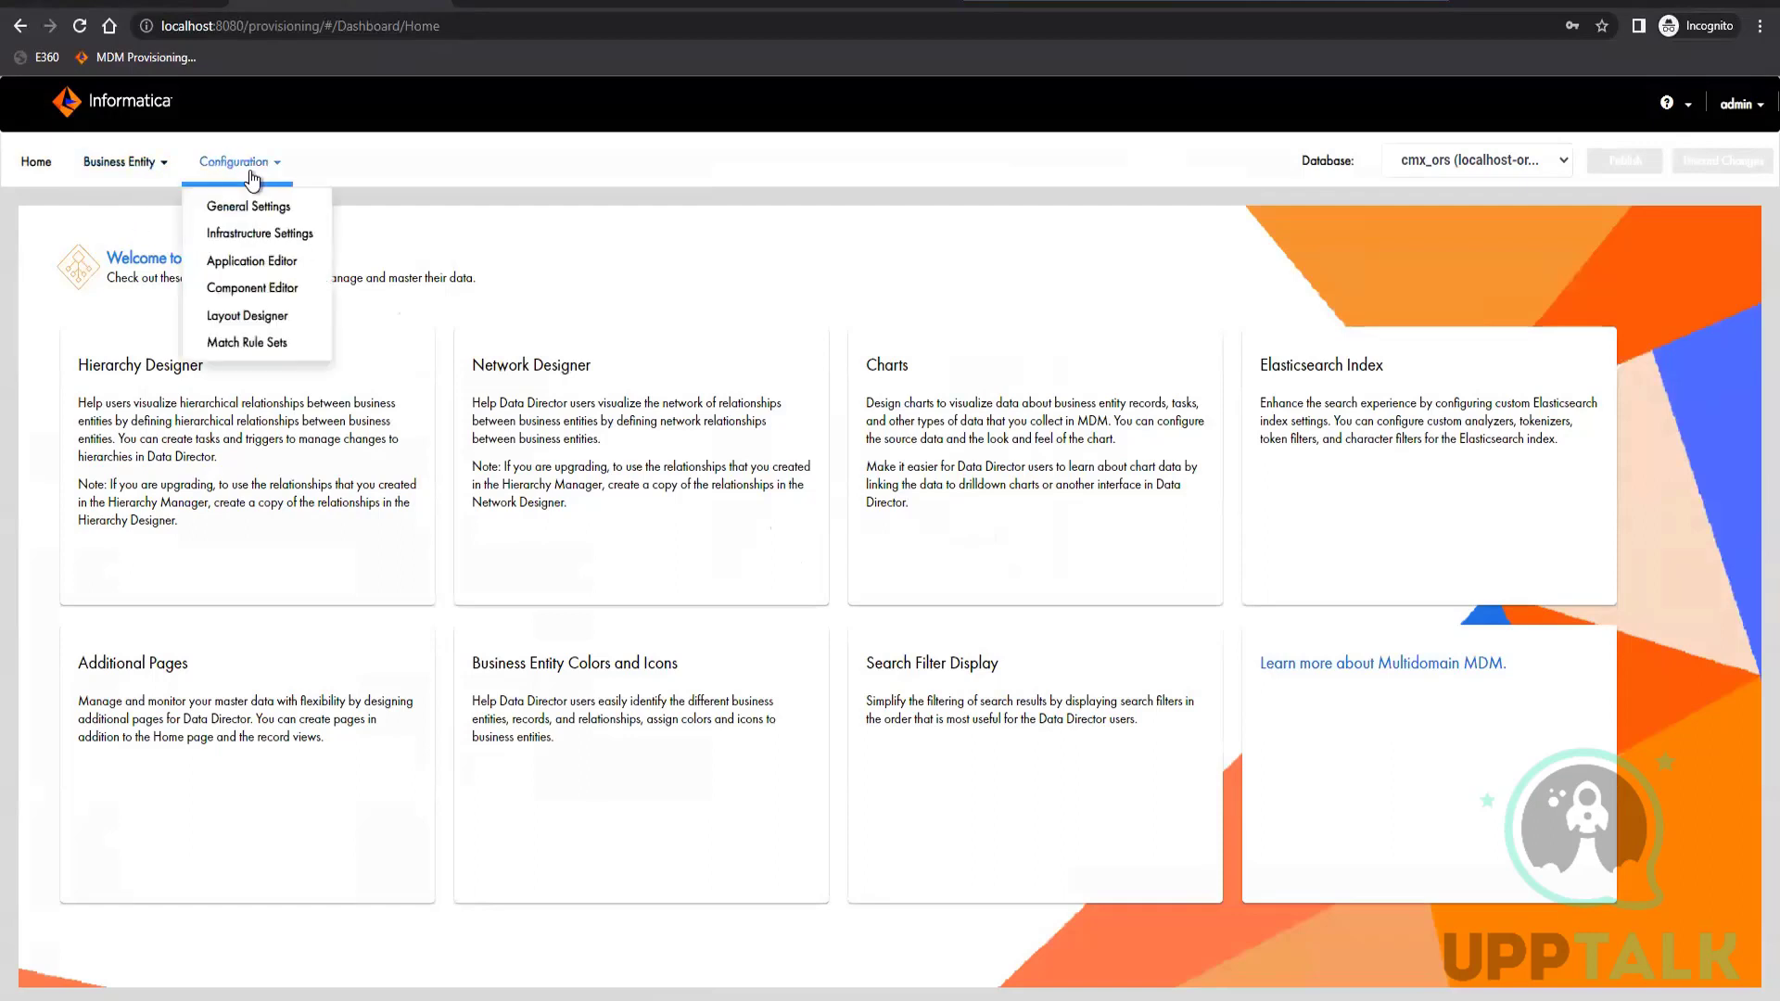
left_click(251, 262)
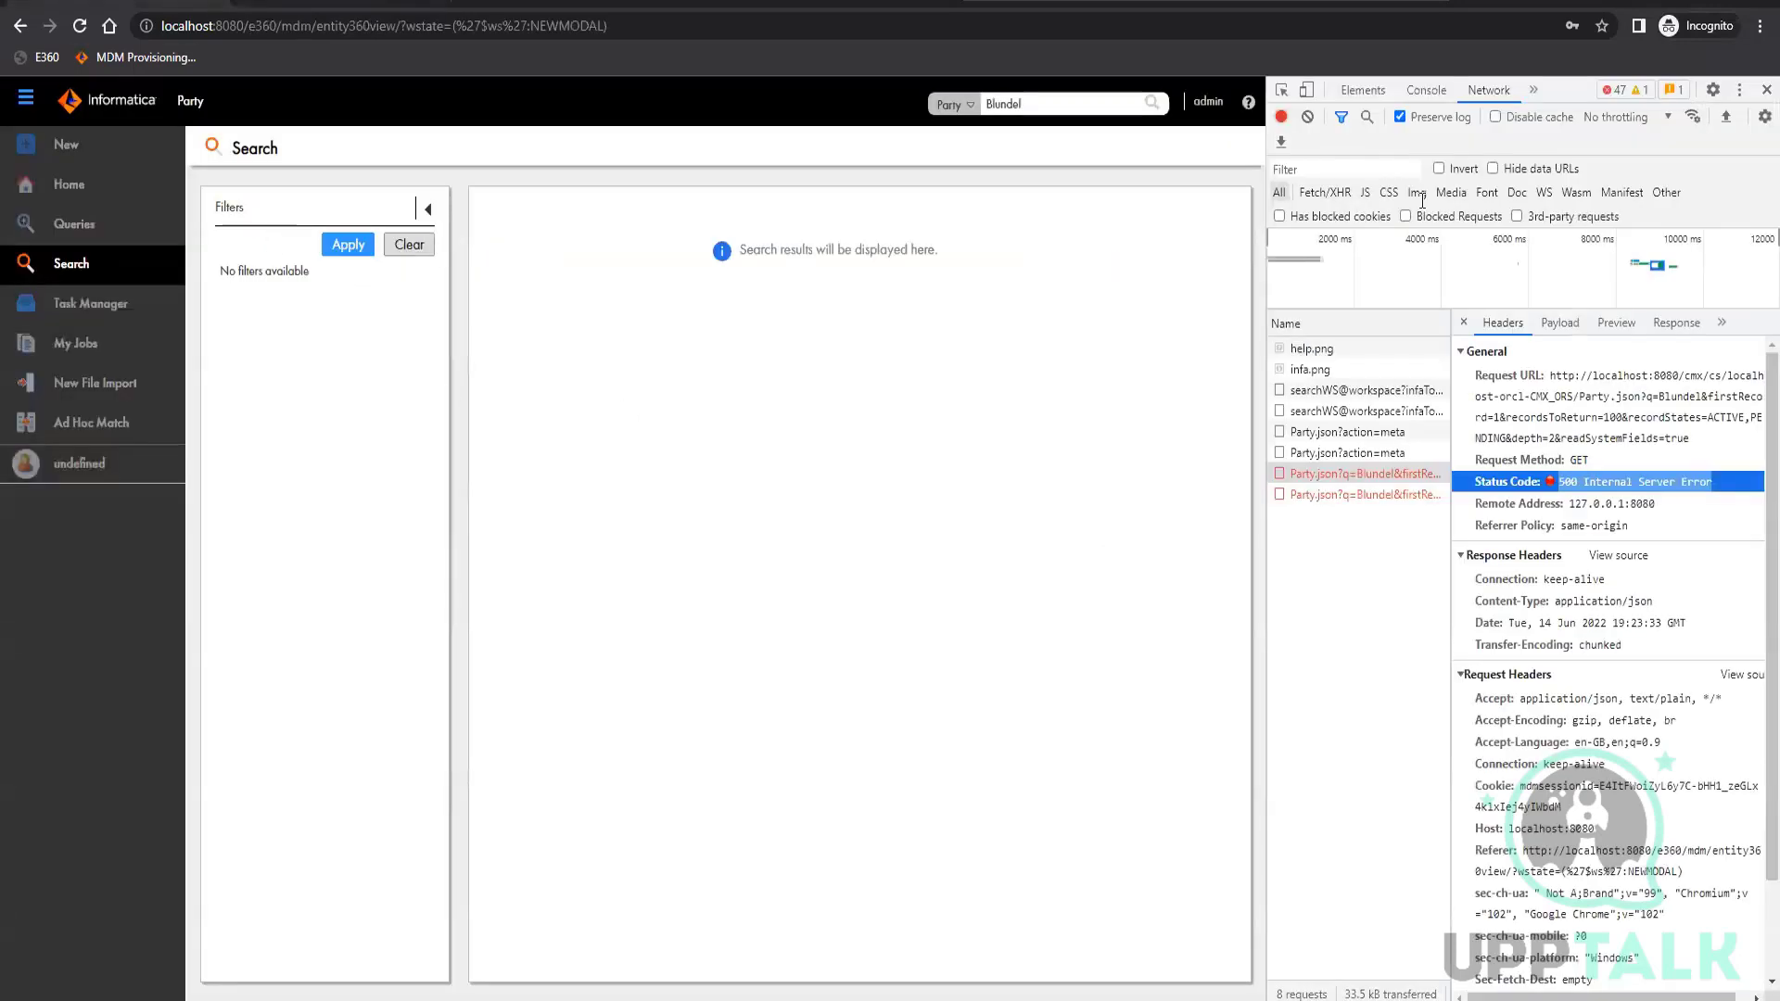
Close the developer tools in Data Director and show the Business Entity view of the already open Party record
left_click(1766, 91)
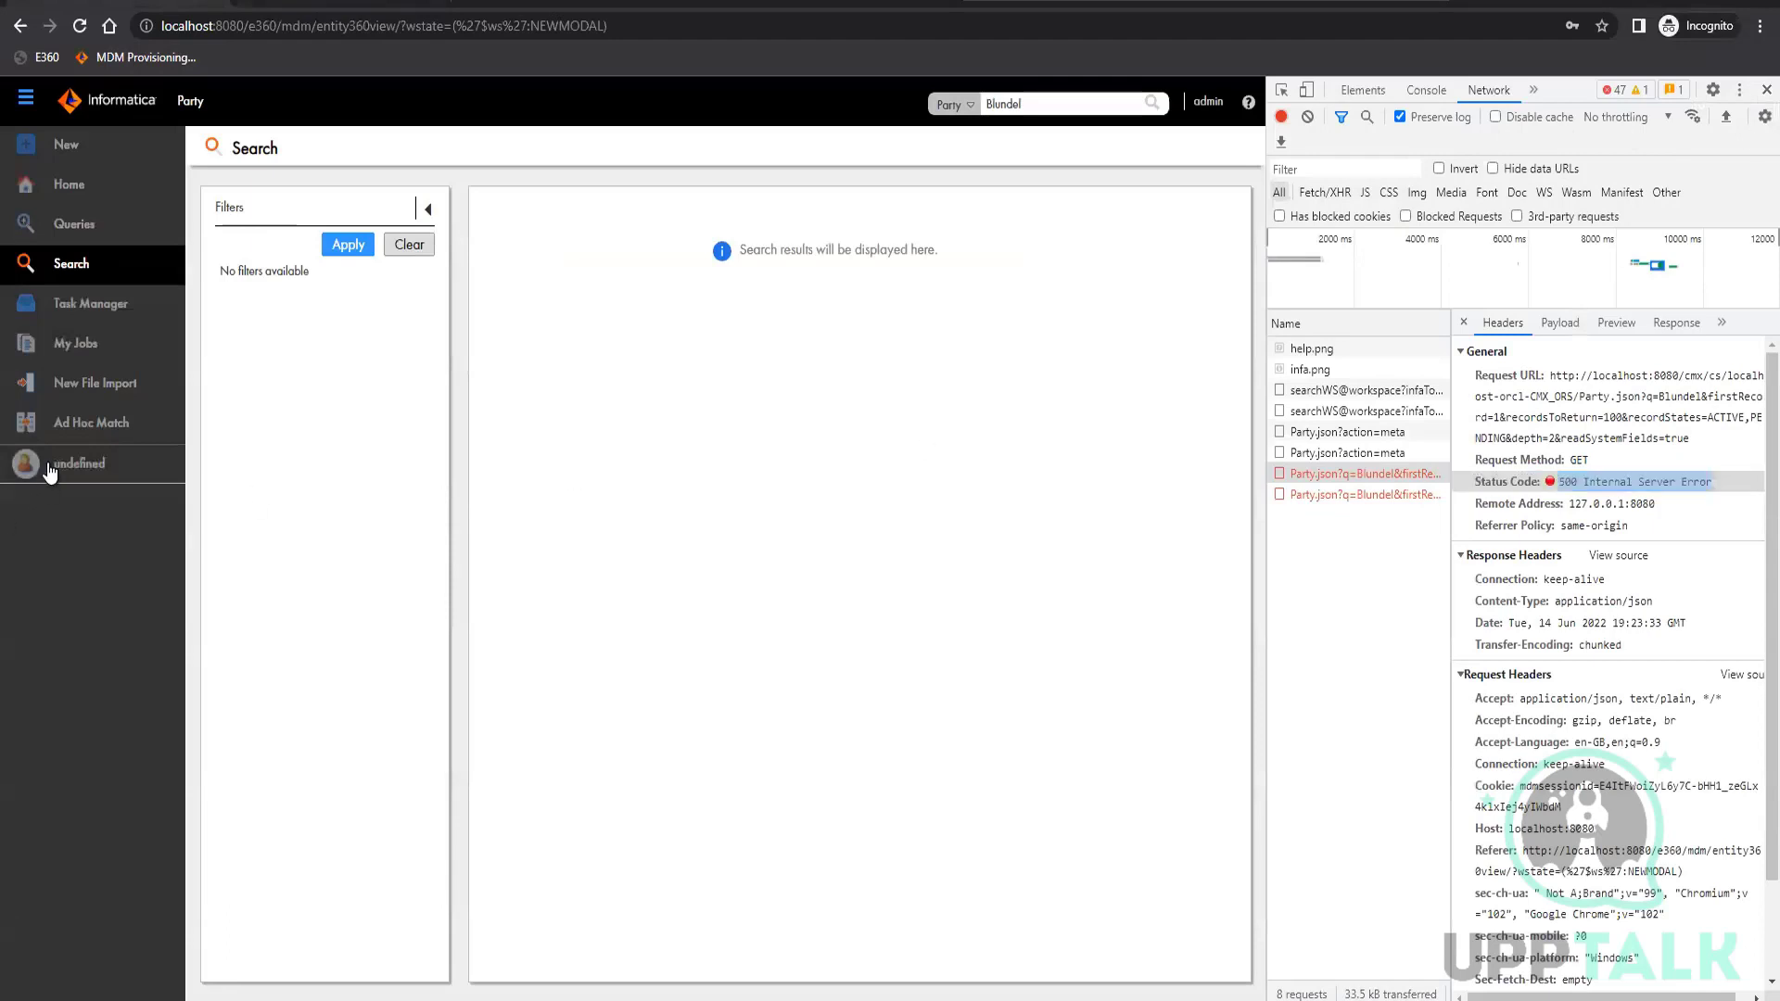
left_click(75, 225)
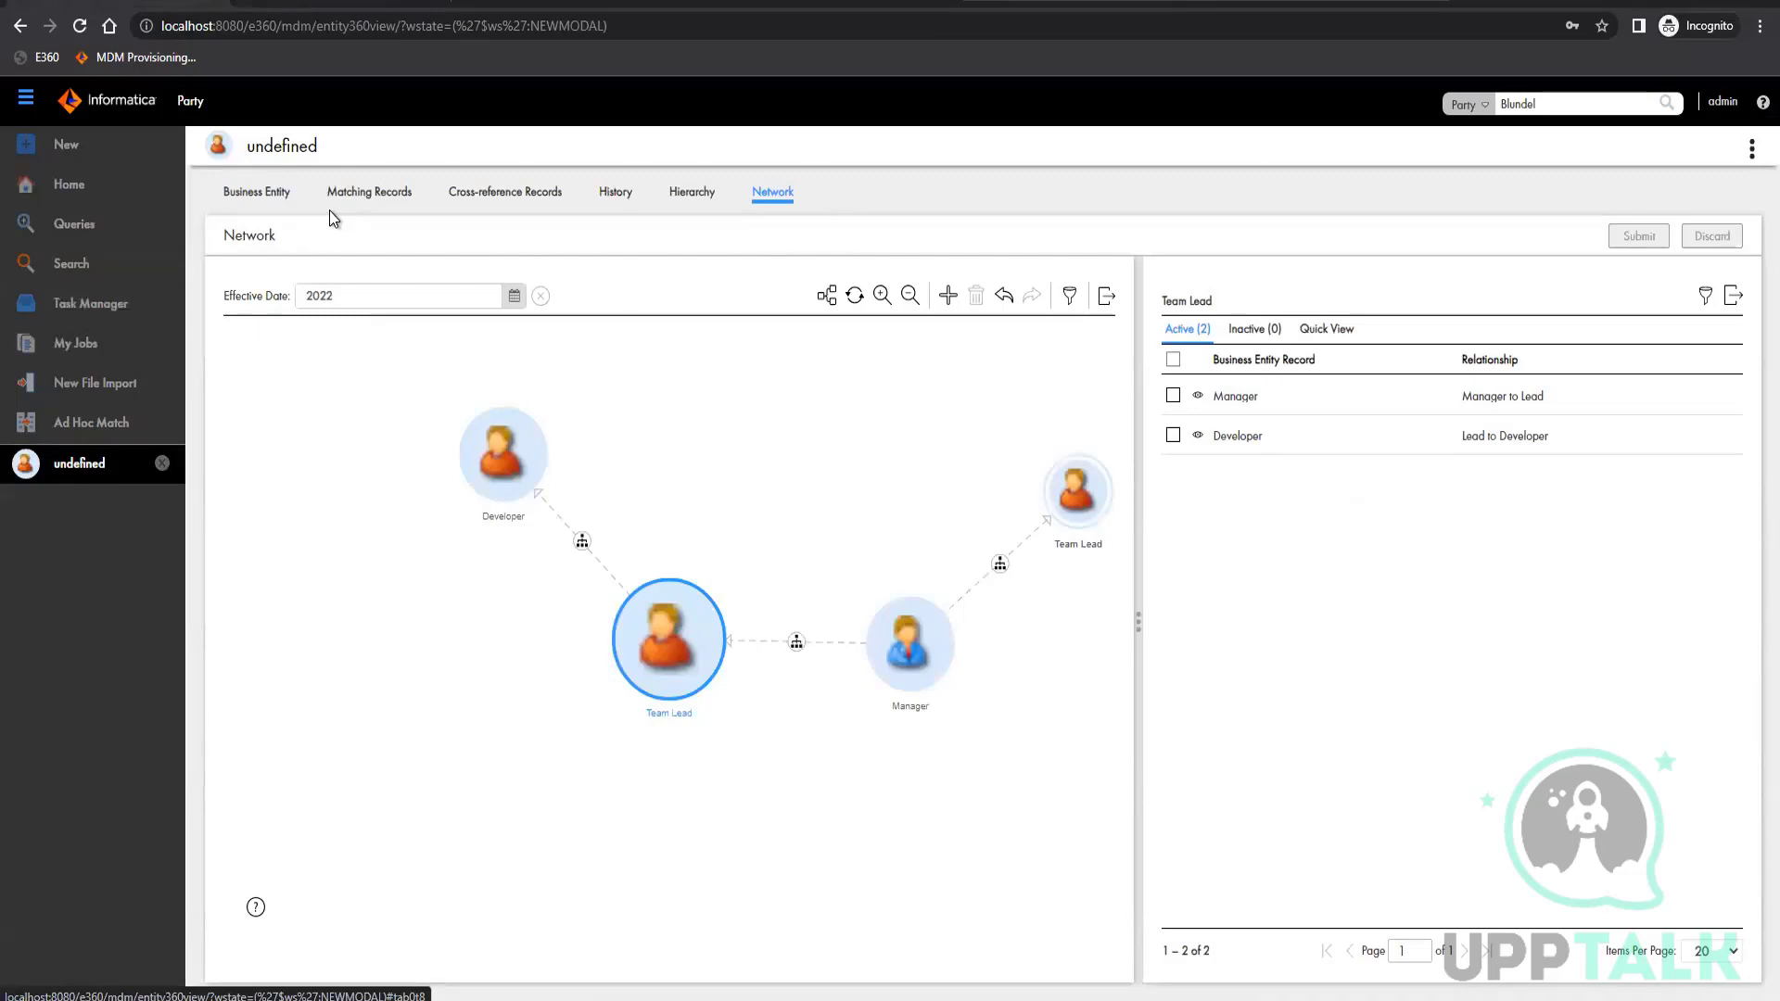
left_click(255, 201)
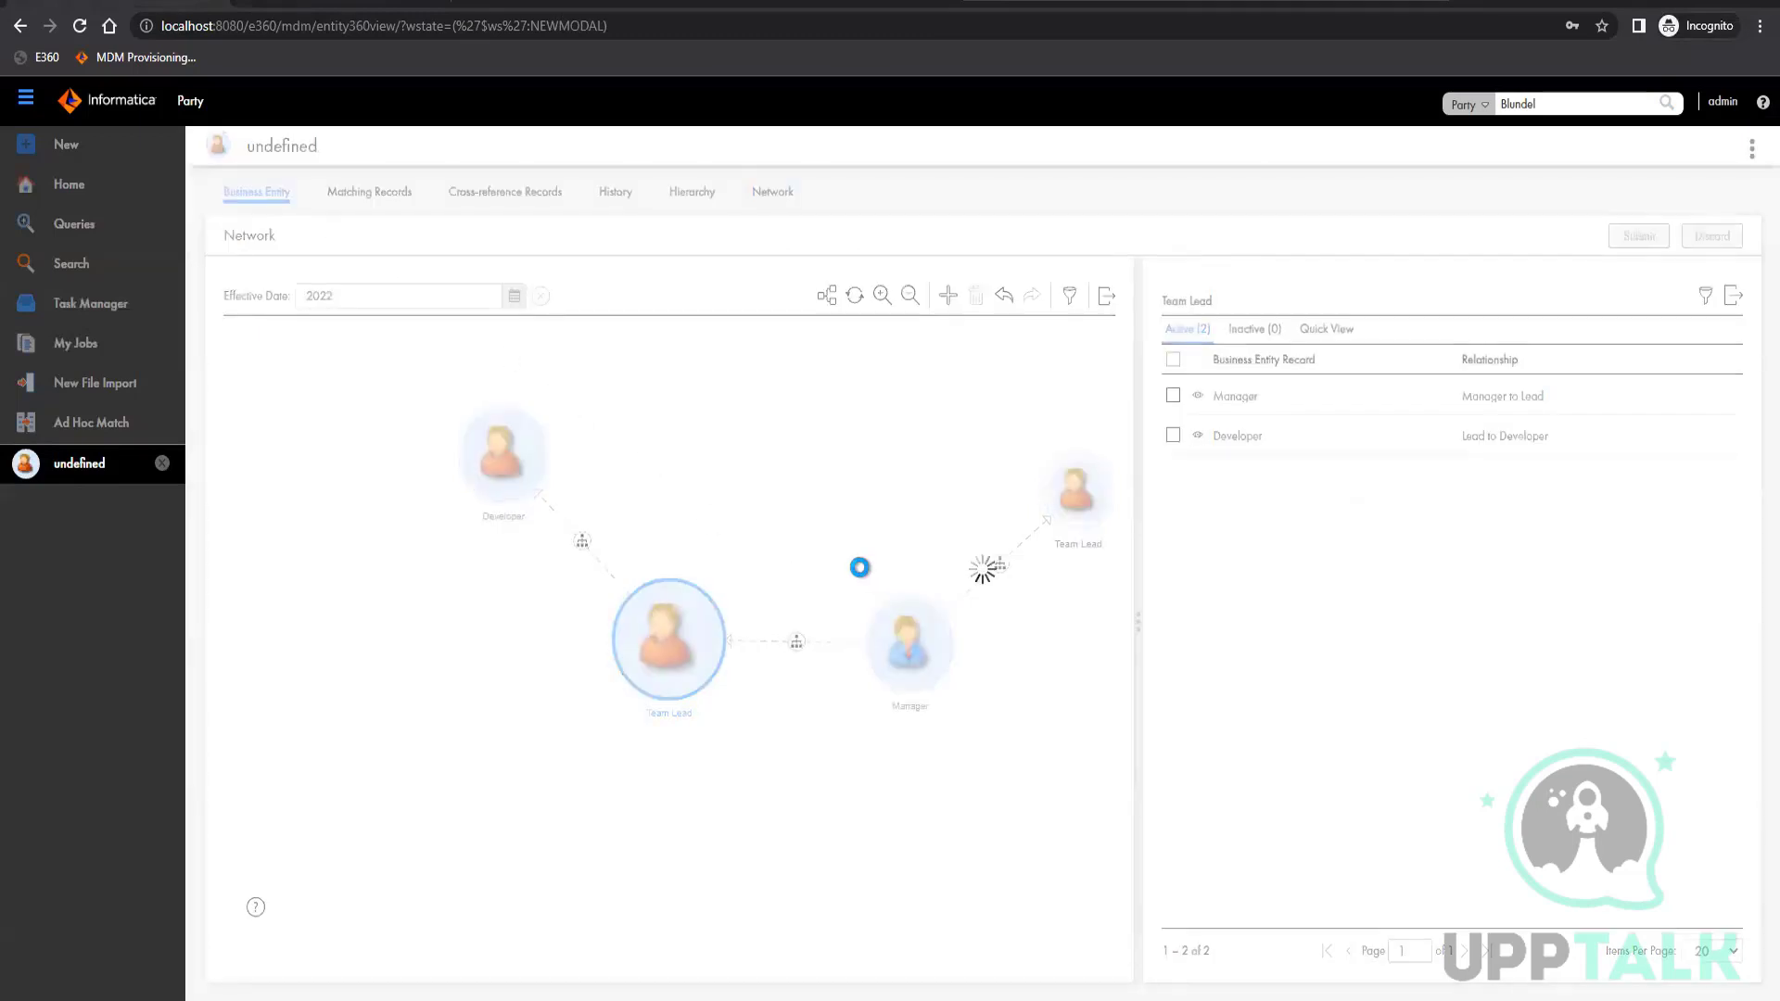